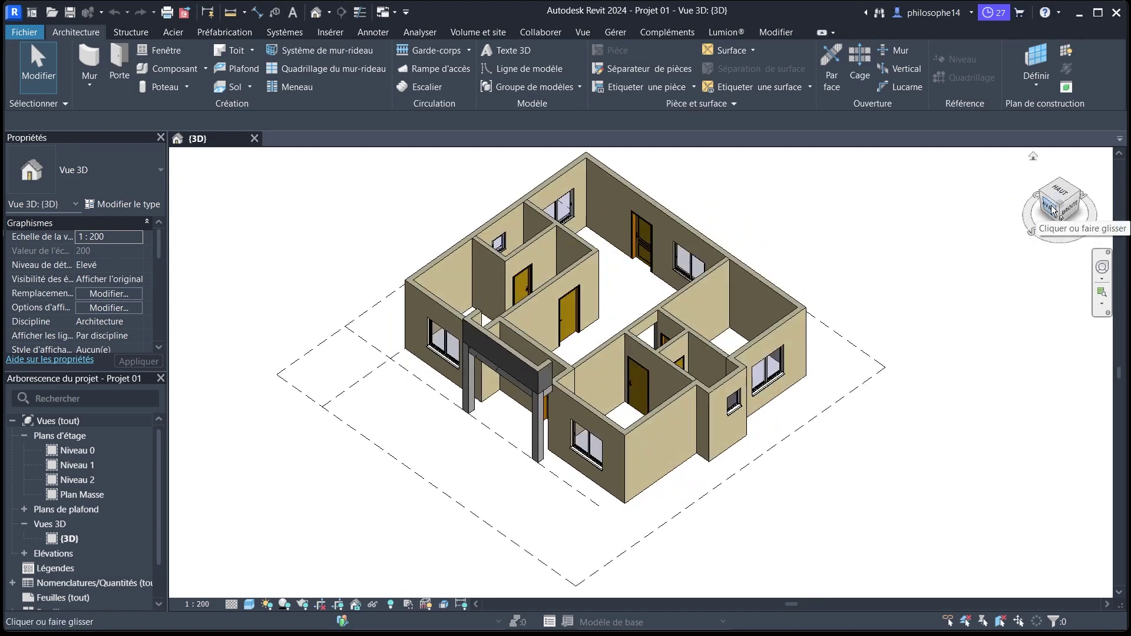
{"action": "scroll", "coordinate": [583, 540], "scroll_direction": "down", "scroll_amount": 2}
{"action": "scroll", "coordinate": [632, 449], "scroll_direction": "up", "scroll_amount": 2}
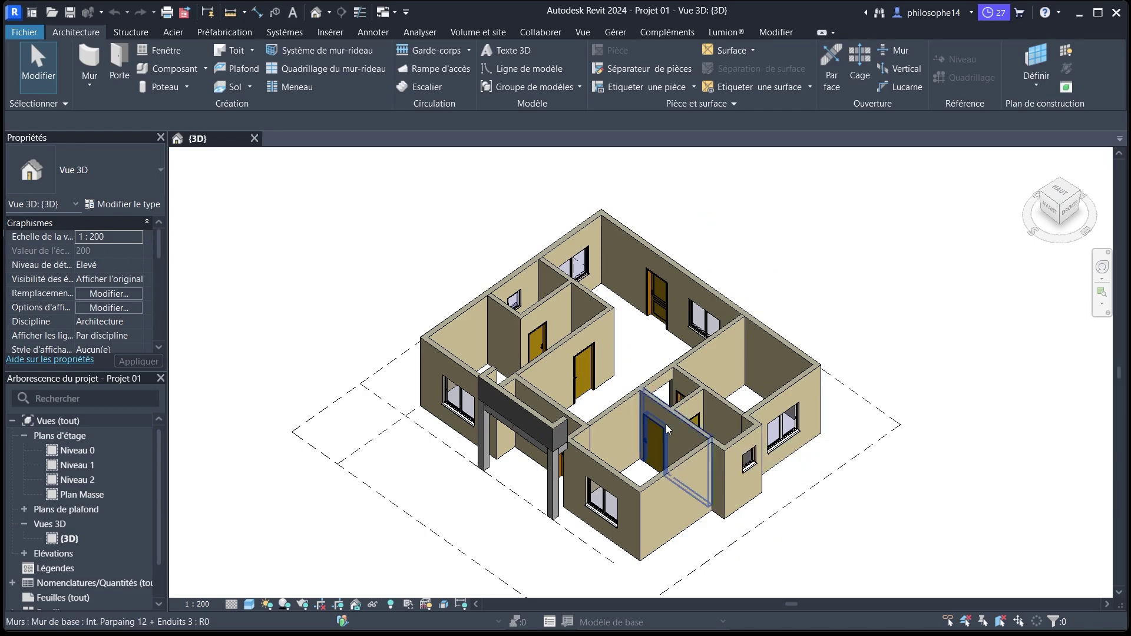
{"action": "scroll", "coordinate": [666, 425], "scroll_direction": "down", "scroll_amount": 2}
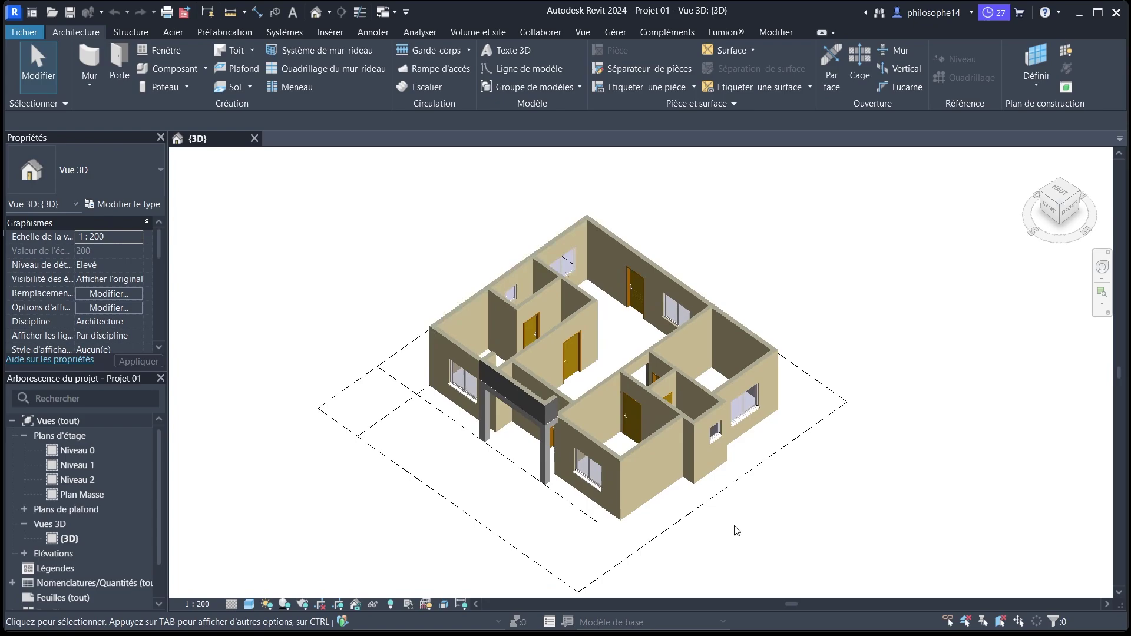
Open the Niveau 0 floor plan and examine the reference image's house rendering, roof shape and room layout.
{"action": "double_click", "coordinate": [75, 451]}
{"action": "scroll", "coordinate": [411, 248], "scroll_direction": "up", "scroll_amount": 2}
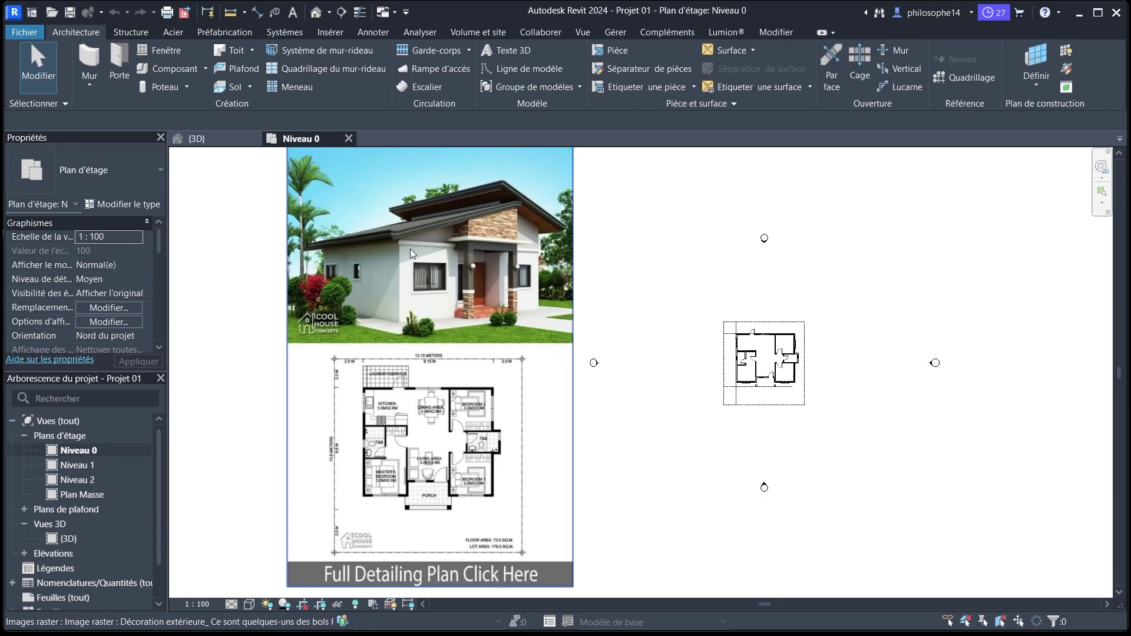
{"action": "scroll", "coordinate": [383, 339], "scroll_direction": "down", "scroll_amount": 2}
{"action": "scroll", "coordinate": [673, 361], "scroll_direction": "up", "scroll_amount": 8}
{"action": "scroll", "coordinate": [651, 341], "scroll_direction": "down", "scroll_amount": 7}
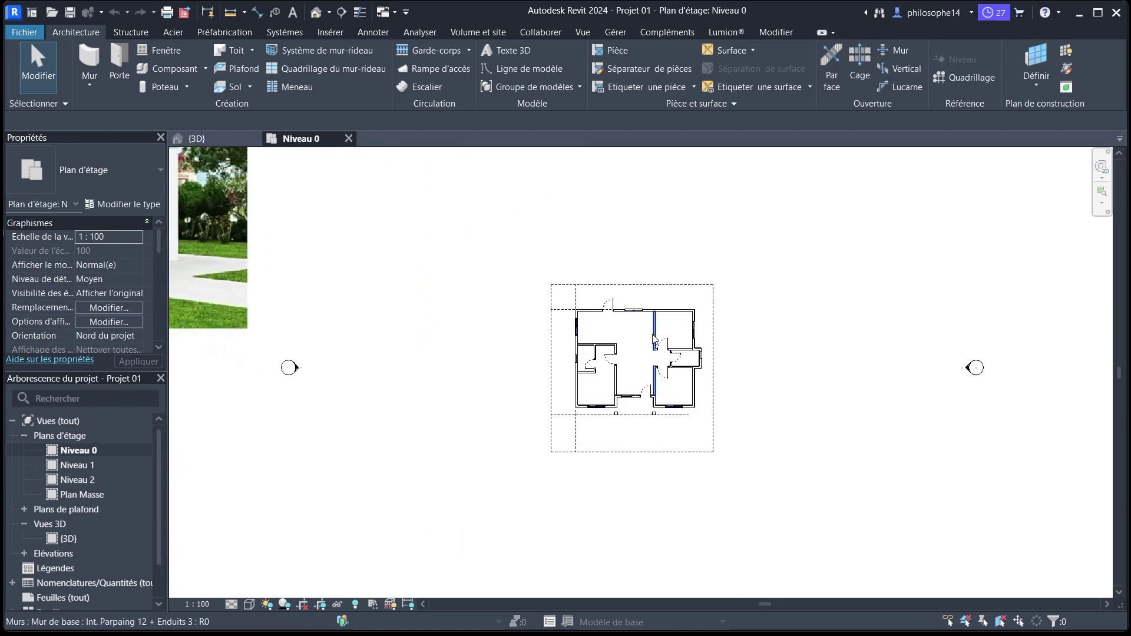
{"action": "scroll", "coordinate": [292, 320], "scroll_direction": "up", "scroll_amount": 2}
{"action": "left_click", "coordinate": [293, 320]}
{"action": "scroll", "coordinate": [304, 492], "scroll_direction": "down", "scroll_amount": 2}
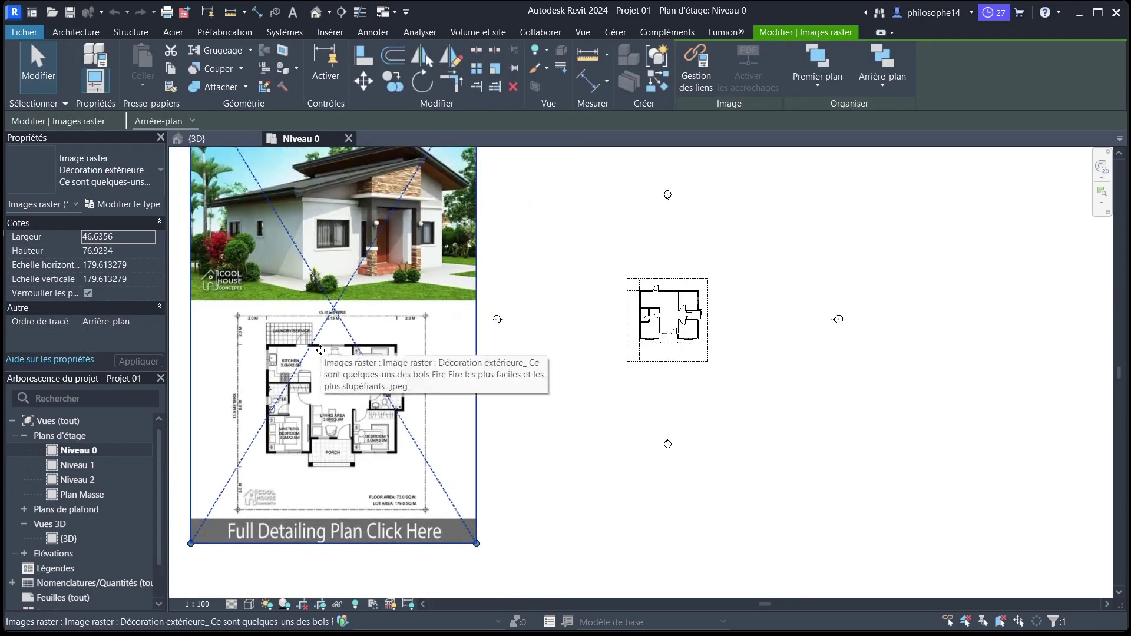
{"action": "scroll", "coordinate": [334, 440], "scroll_direction": "up", "scroll_amount": 4}
{"action": "scroll", "coordinate": [334, 439], "scroll_direction": "up", "scroll_amount": 1}
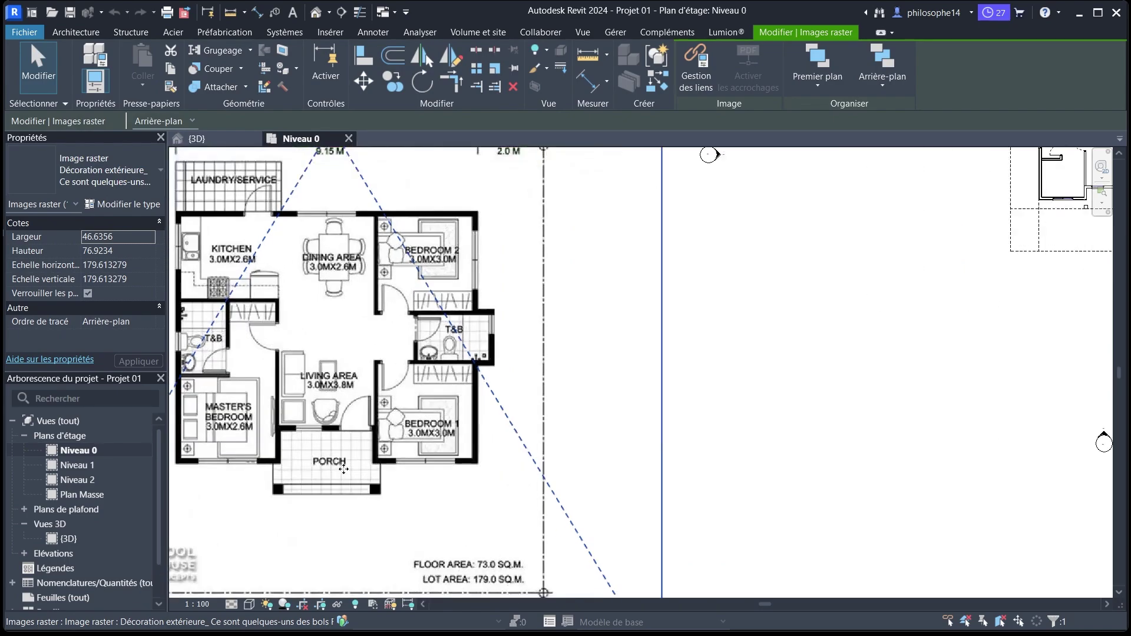
{"action": "scroll", "coordinate": [360, 387], "scroll_direction": "down", "scroll_amount": 3}
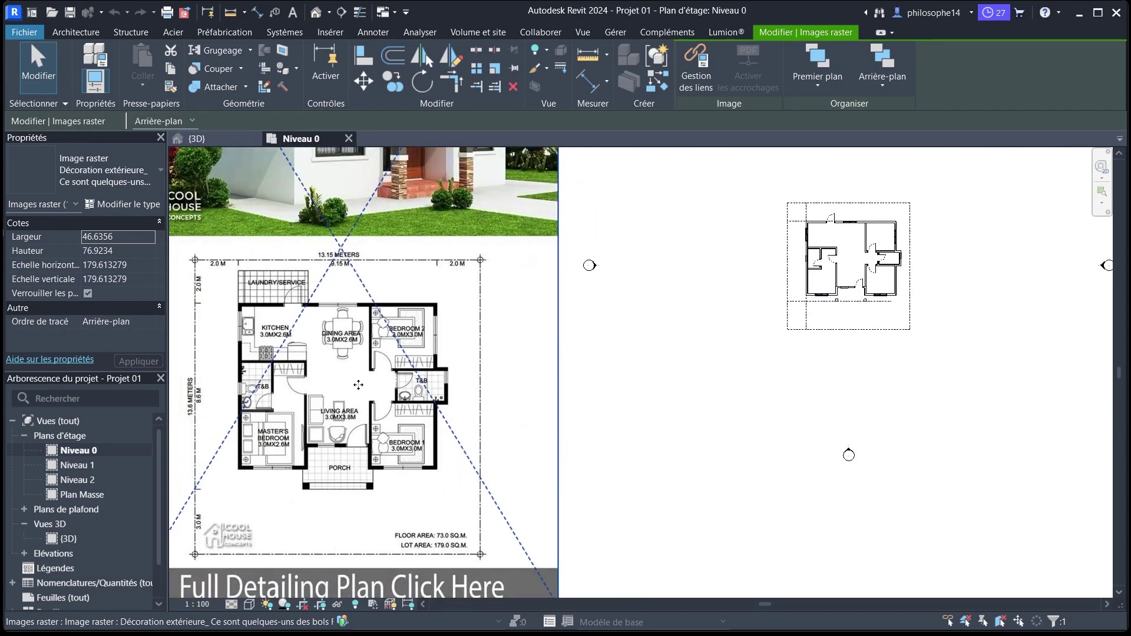
{"action": "scroll", "coordinate": [358, 385], "scroll_direction": "down", "scroll_amount": 3}
{"action": "scroll", "coordinate": [279, 245], "scroll_direction": "up", "scroll_amount": 4}
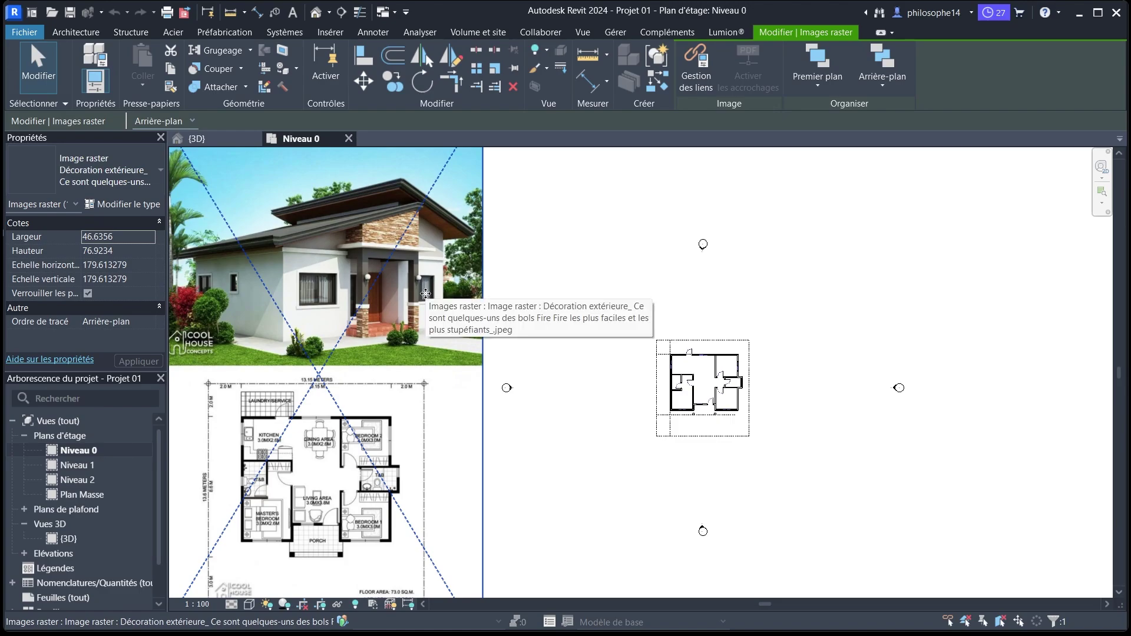
Start a roof by footprint on the Niveau 1 plan and pick the long interior wall face beside the bedrooms as a boundary.
{"action": "double_click", "coordinate": [74, 465]}
{"action": "scroll", "coordinate": [712, 346], "scroll_direction": "up", "scroll_amount": 5}
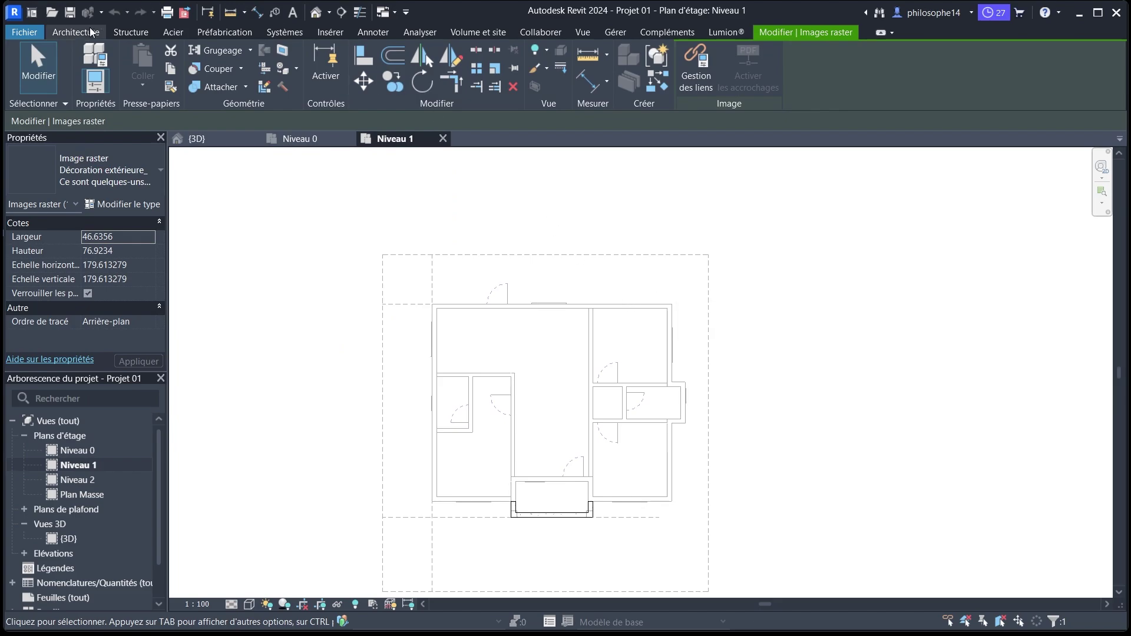
{"action": "left_click", "coordinate": [76, 32]}
{"action": "left_click", "coordinate": [254, 45]}
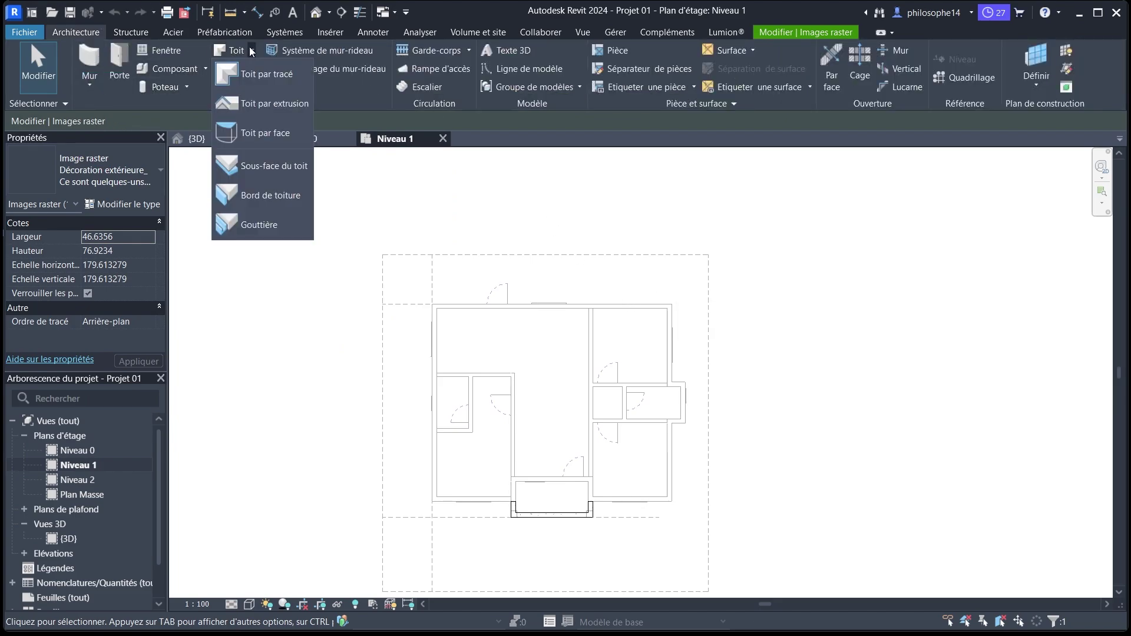
{"action": "left_click", "coordinate": [250, 77]}
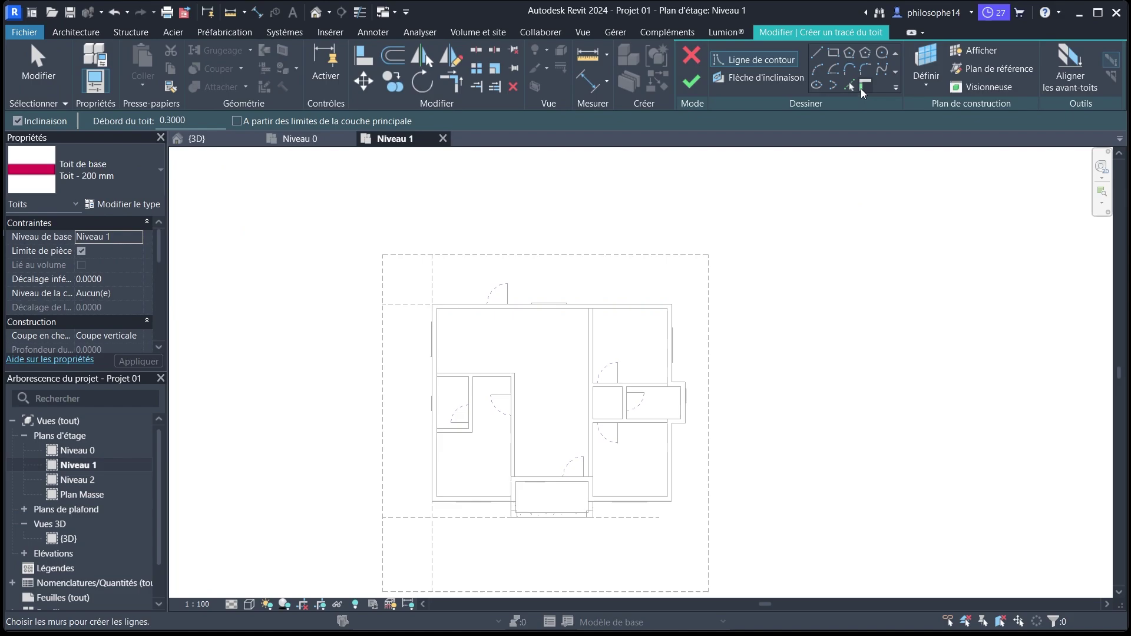
{"action": "left_click", "coordinate": [850, 87]}
{"action": "scroll", "coordinate": [577, 390], "scroll_direction": "up", "scroll_amount": 2}
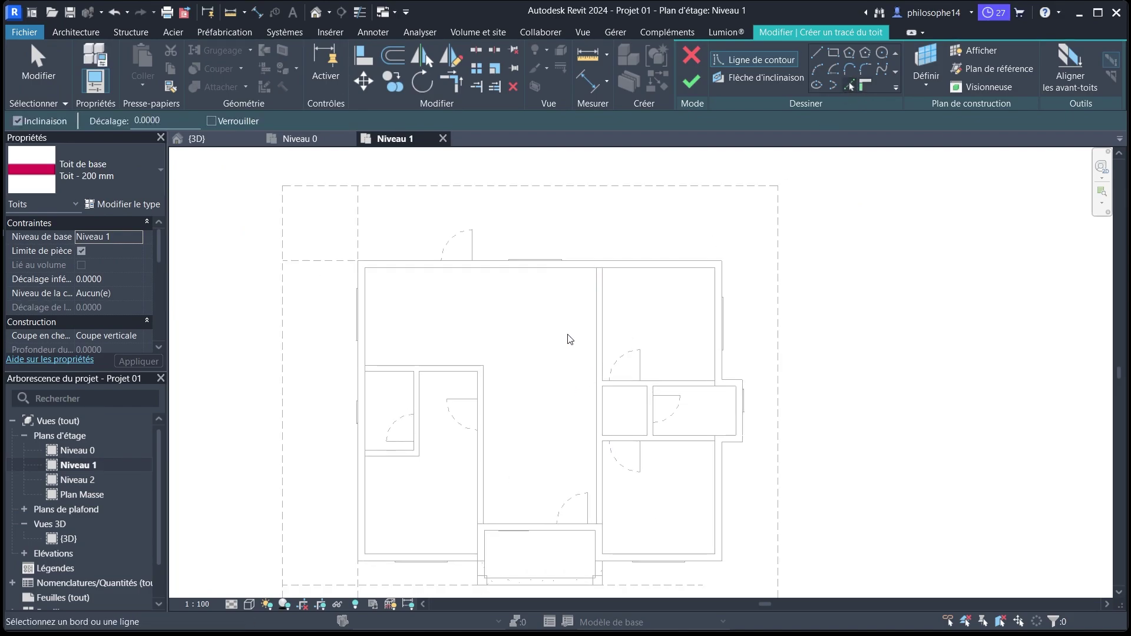
{"action": "left_click", "coordinate": [595, 360]}
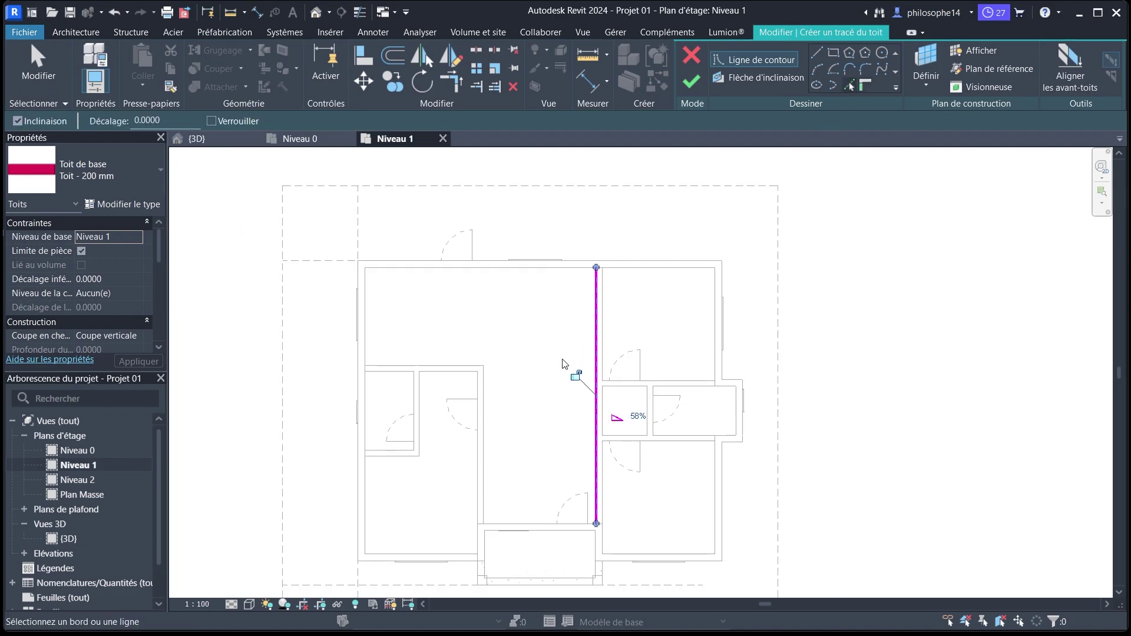
Add roof boundary lines offset 0.5 outward from the left exterior wall, the rear exterior wall and the porch front.
{"action": "scroll", "coordinate": [561, 325], "scroll_direction": "down", "scroll_amount": 2}
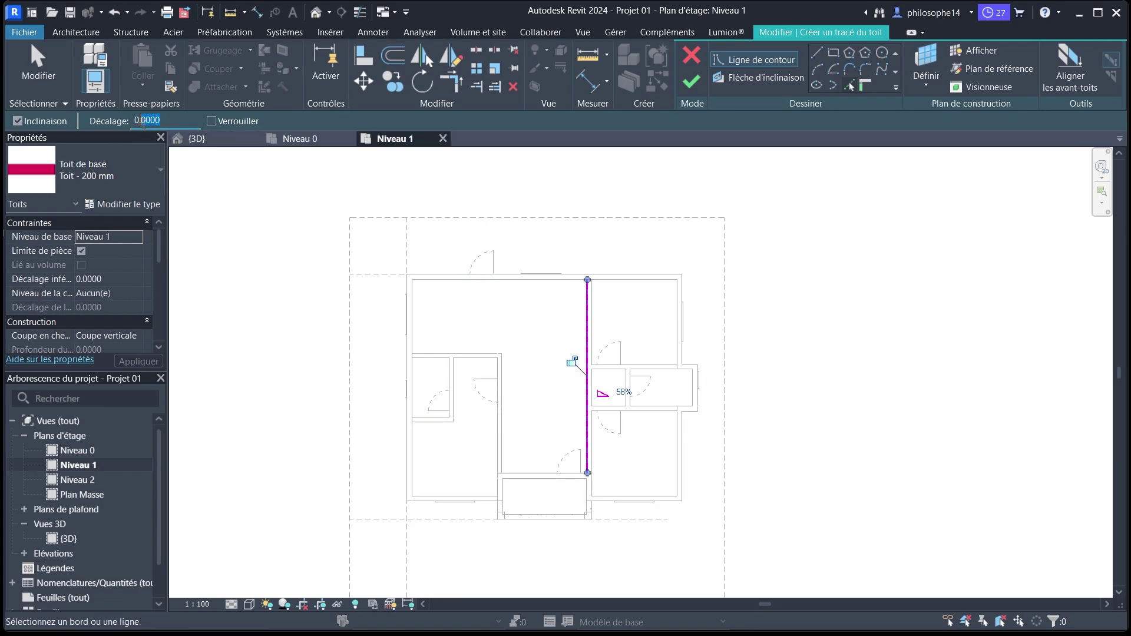
{"action": "type", "text": "0.5"}
{"action": "left_click", "coordinate": [403, 367]}
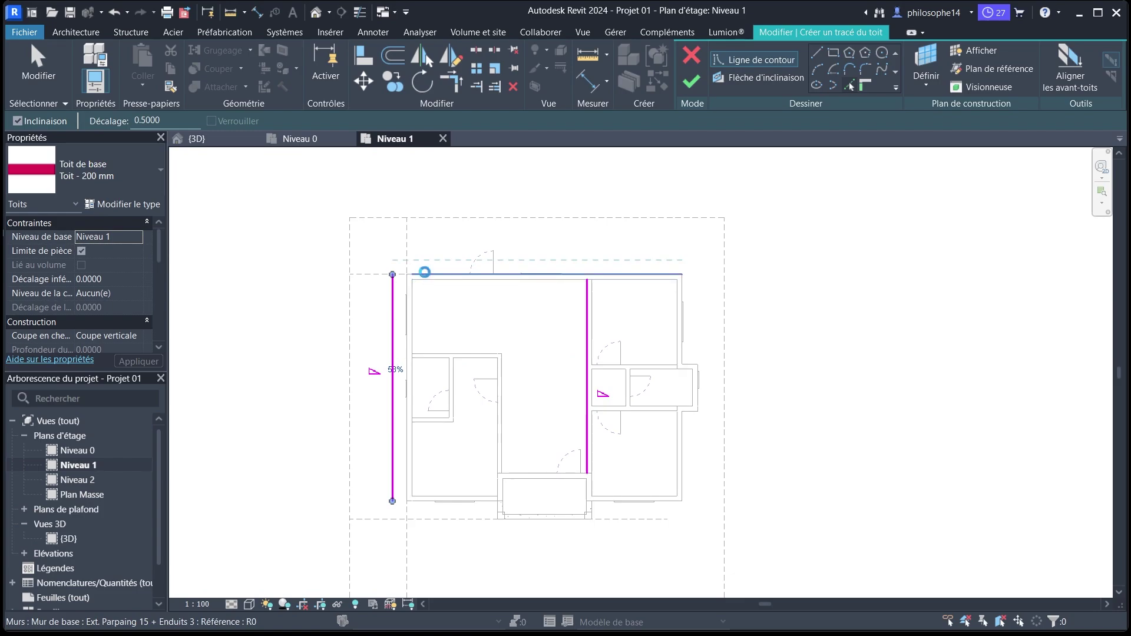
{"action": "left_click", "coordinate": [422, 272]}
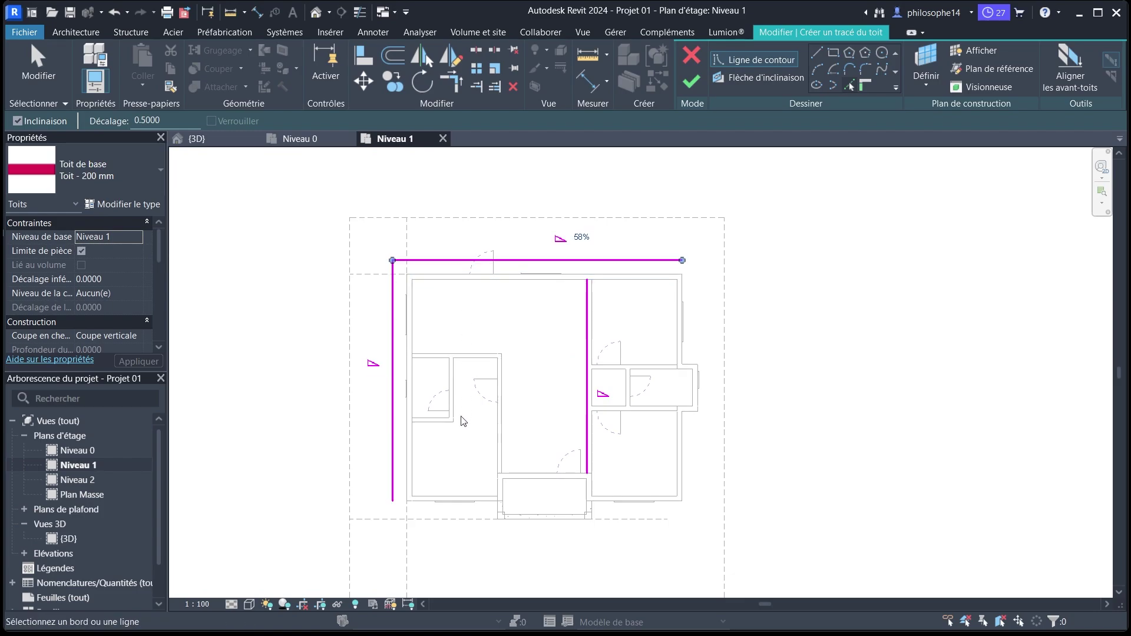
{"action": "left_click", "coordinate": [522, 524]}
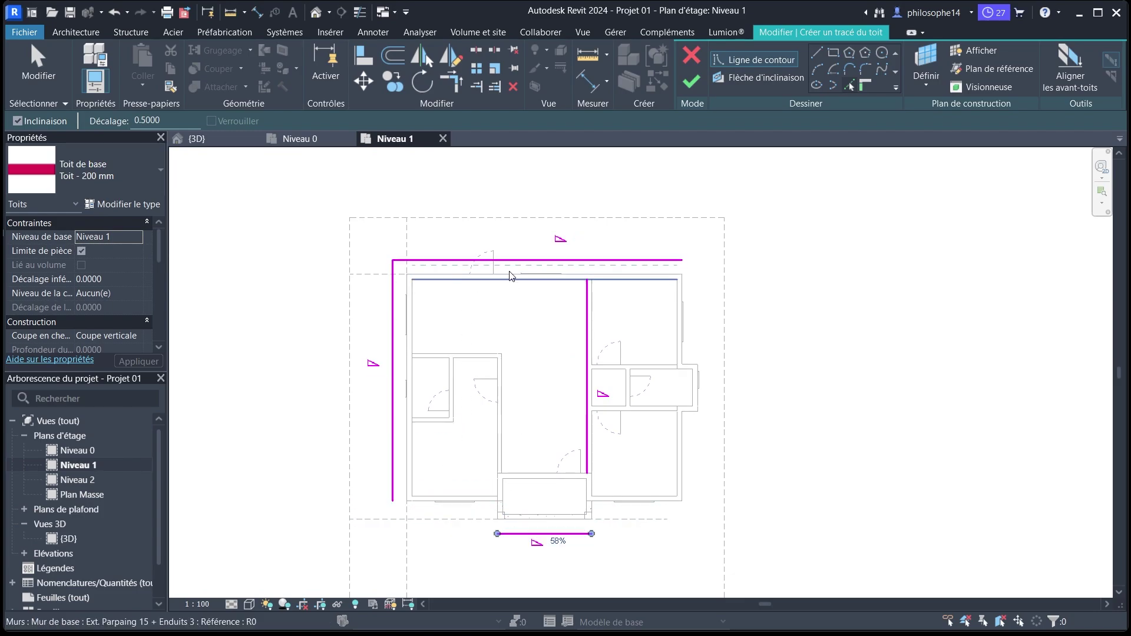
Trim and extend the four roof boundary lines to corners so they form a closed rectangle.
{"action": "scroll", "coordinate": [508, 253], "scroll_direction": "down", "scroll_amount": 1}
{"action": "left_click", "coordinate": [451, 82]}
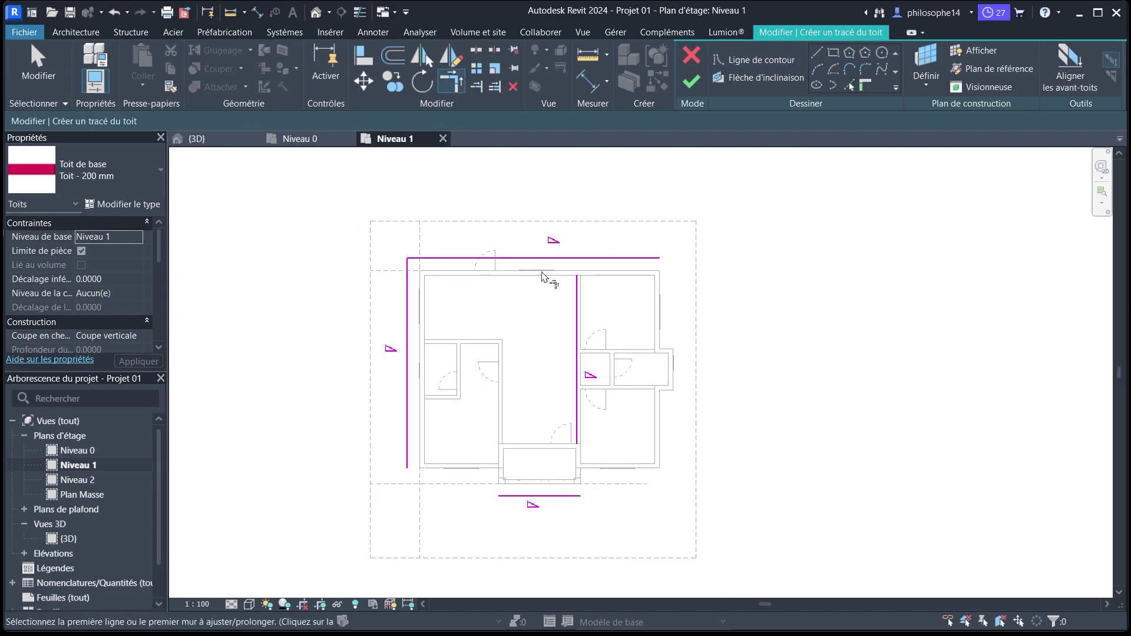
{"action": "left_click", "coordinate": [531, 258]}
{"action": "left_click", "coordinate": [578, 307]}
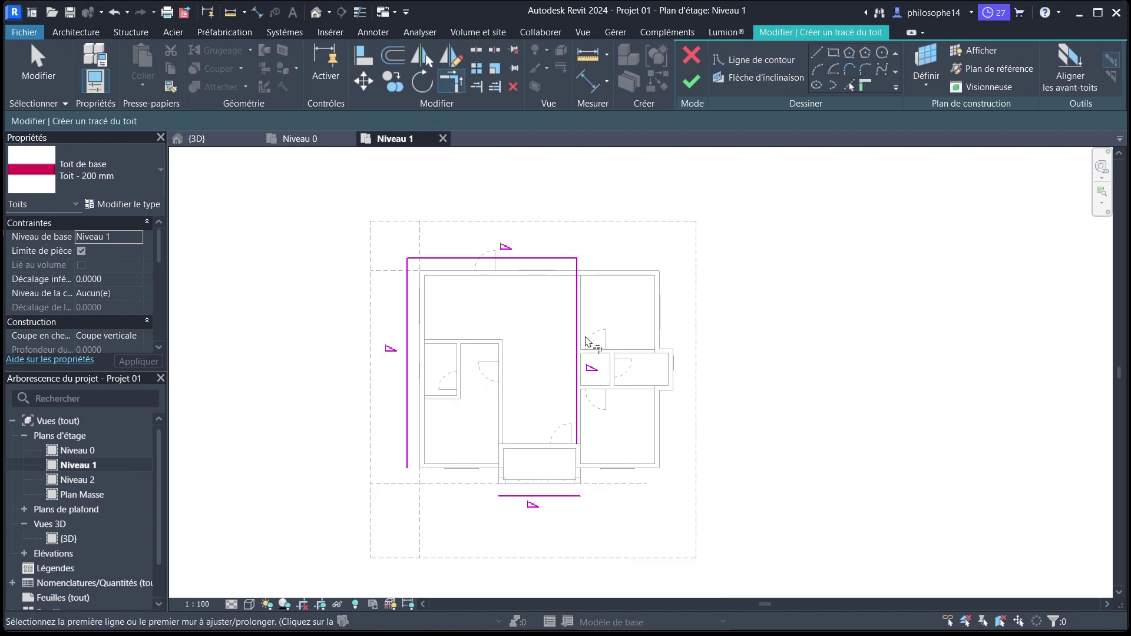
{"action": "left_click", "coordinate": [578, 357]}
{"action": "left_click", "coordinate": [545, 496]}
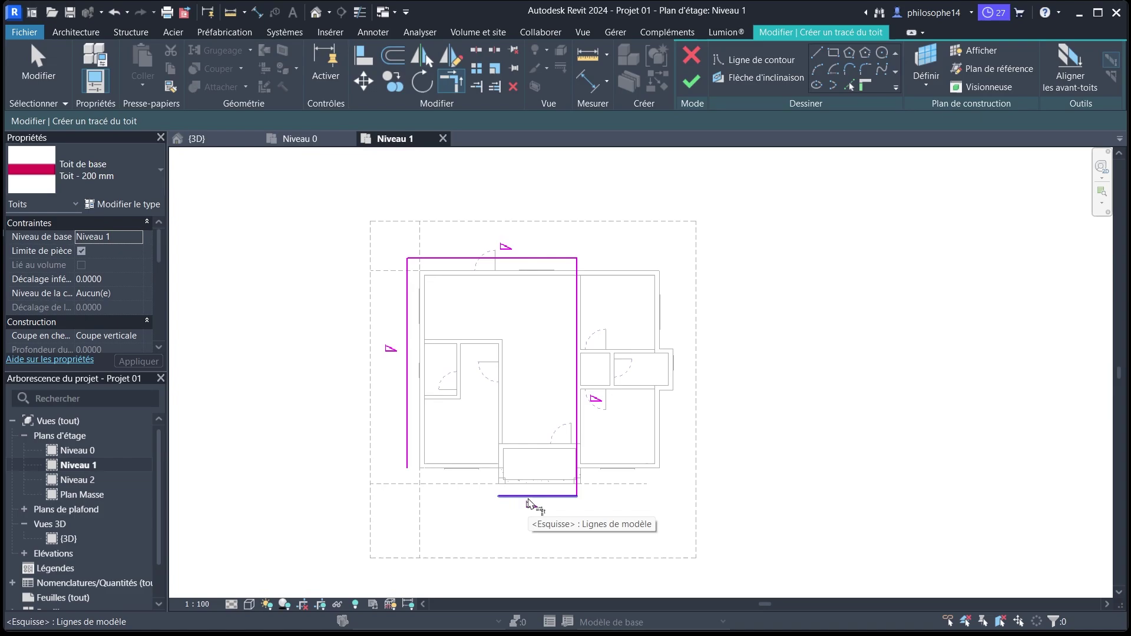
{"action": "left_click", "coordinate": [533, 496]}
{"action": "left_click", "coordinate": [416, 392]}
{"action": "right_click", "coordinate": [521, 324]}
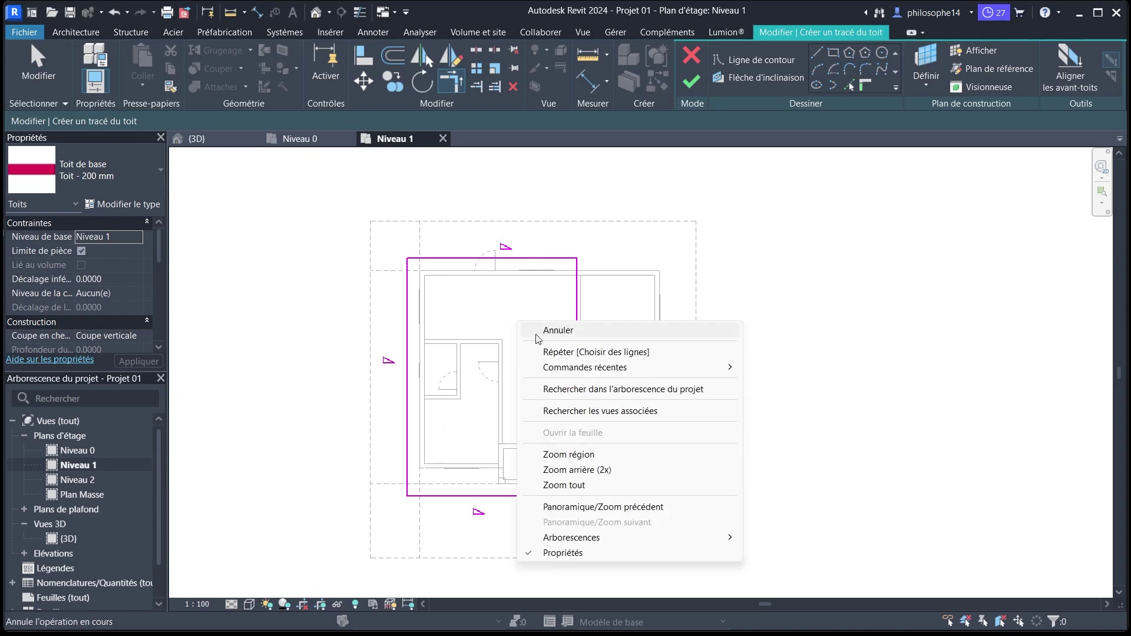
{"action": "left_click", "coordinate": [538, 334]}
Turn off slope definition for the rear, porch-side and interior boundary lines of the roof.
{"action": "mouse_move", "coordinate": [455, 207]}
{"action": "left_mouse_down"}
{"action": "mouse_move", "coordinate": [565, 458]}
{"action": "mouse_move", "coordinate": [627, 559]}
{"action": "mouse_move", "coordinate": [476, 255]}
{"action": "mouse_move", "coordinate": [469, 215]}
{"action": "left_mouse_up"}
{"action": "left_click", "coordinate": [624, 547]}
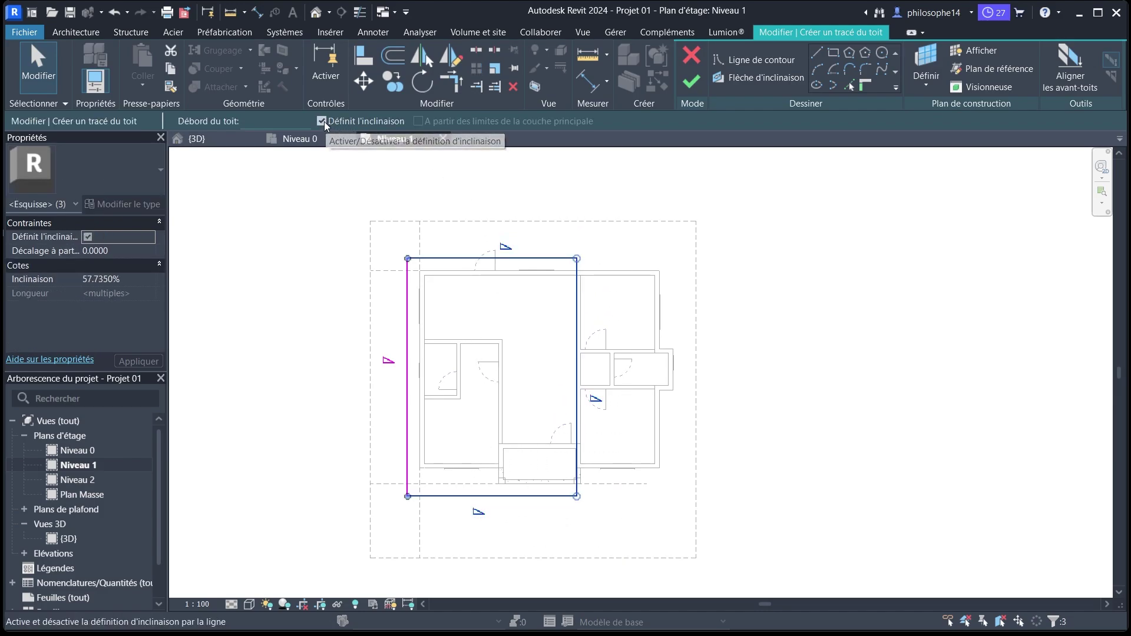
{"action": "left_click", "coordinate": [463, 213]}
Set the slope of the roof's left boundary line to 20%.
{"action": "left_click", "coordinate": [409, 361]}
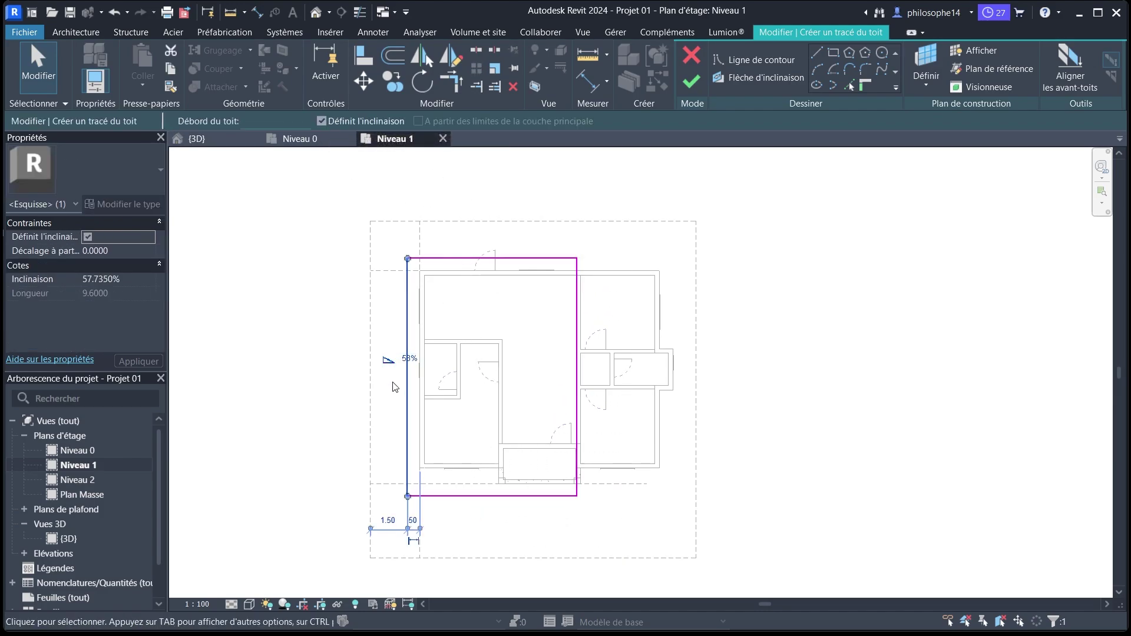
{"action": "left_click", "coordinate": [409, 361]}
{"action": "type", "text": "20"}
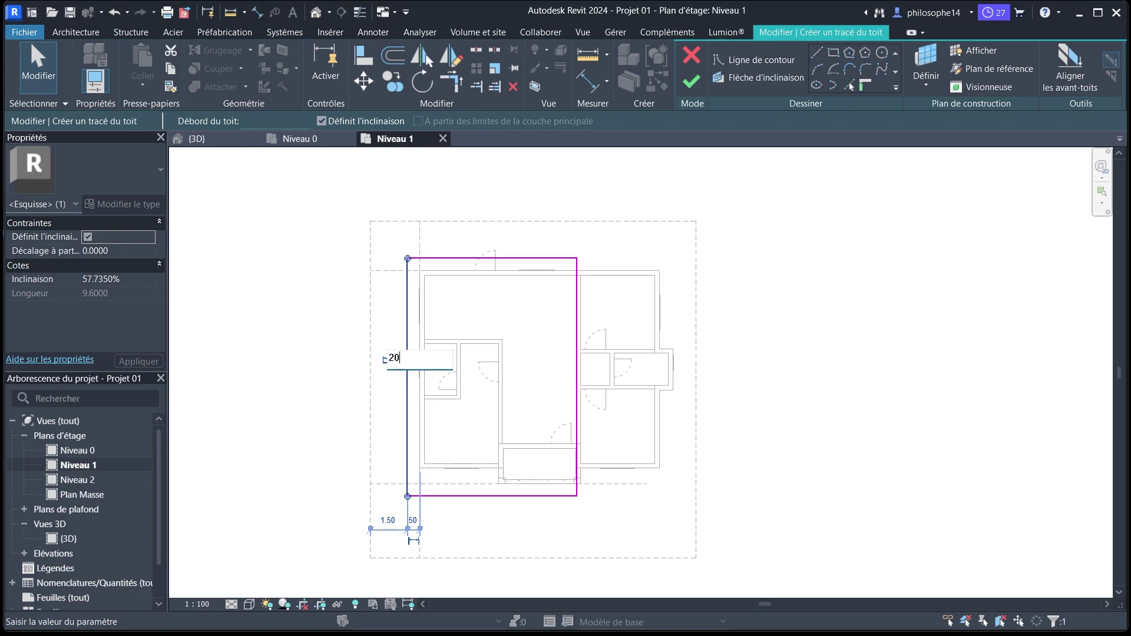
{"action": "key", "text": "Return"}
{"action": "left_click", "coordinate": [270, 298]}
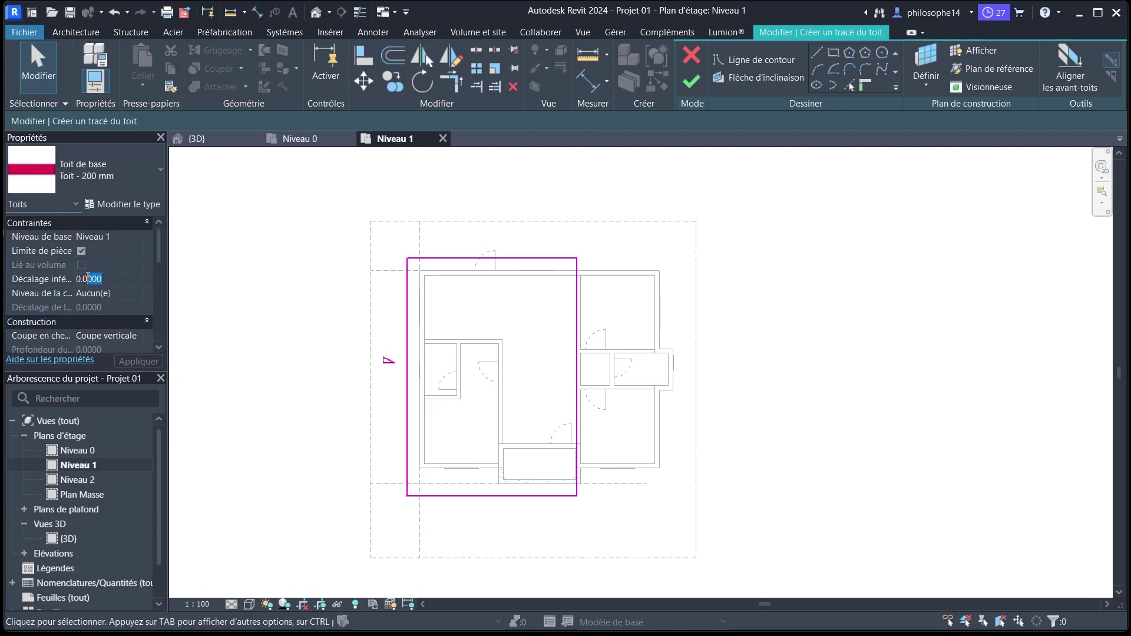
Set the roof's base offset to 0.2 and choose the Toit - 200 mm type.
{"action": "type", "text": "2"}
{"action": "scroll", "coordinate": [479, 214], "scroll_direction": "down", "scroll_amount": 1}
{"action": "left_click", "coordinate": [79, 165]}
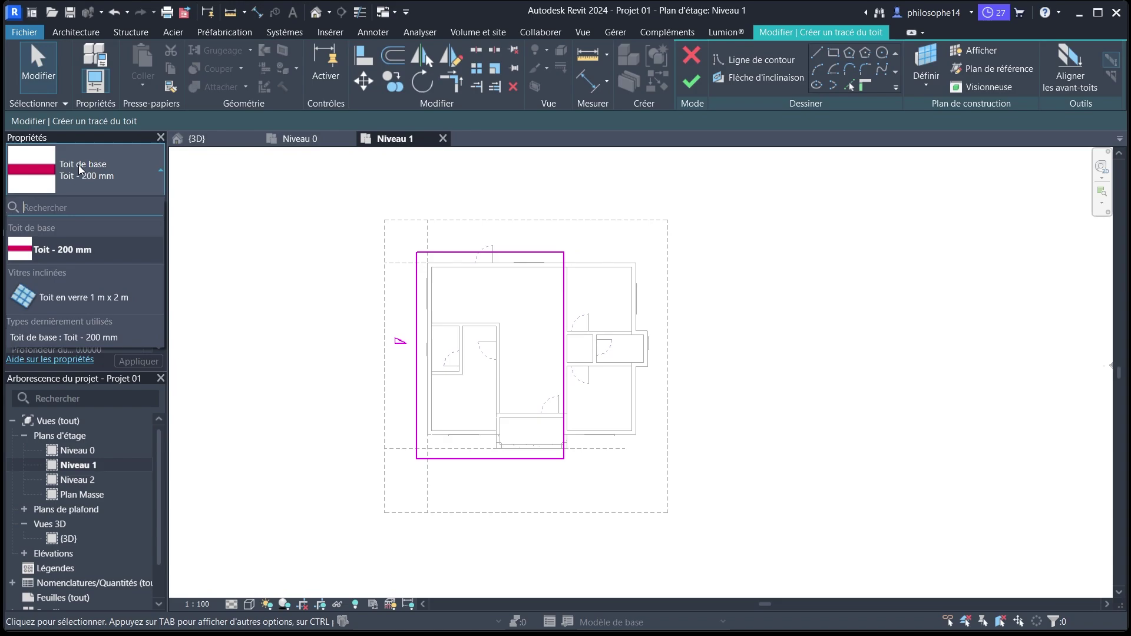
{"action": "left_click", "coordinate": [68, 248]}
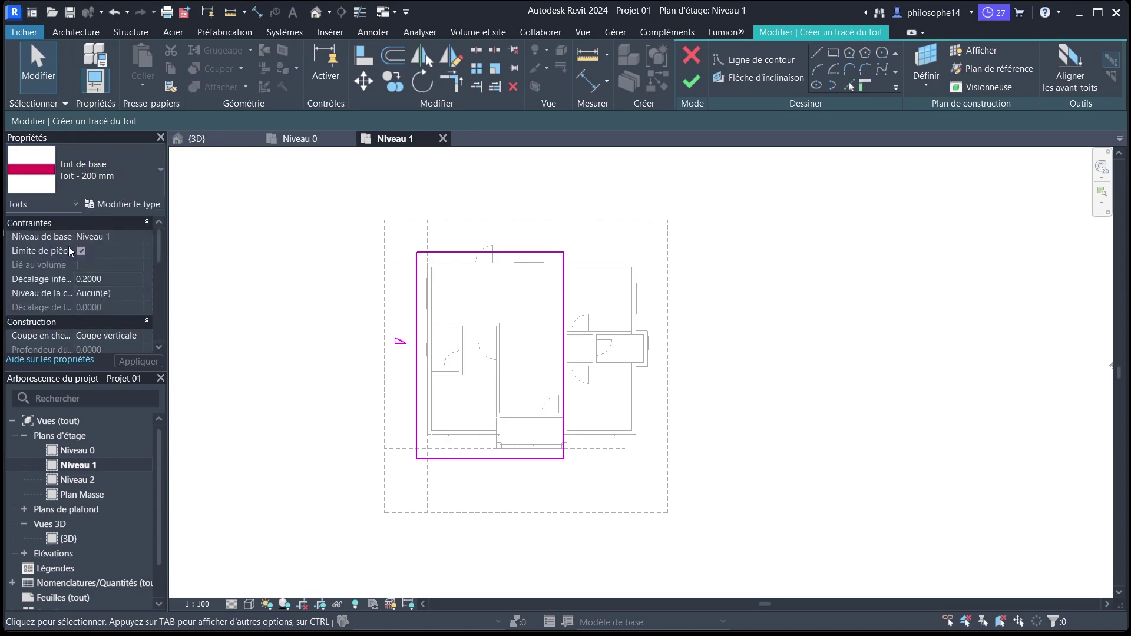
Finish the roof footprint without attaching the highlighted walls to the roof.
{"action": "scroll", "coordinate": [451, 335], "scroll_direction": "down", "scroll_amount": 2}
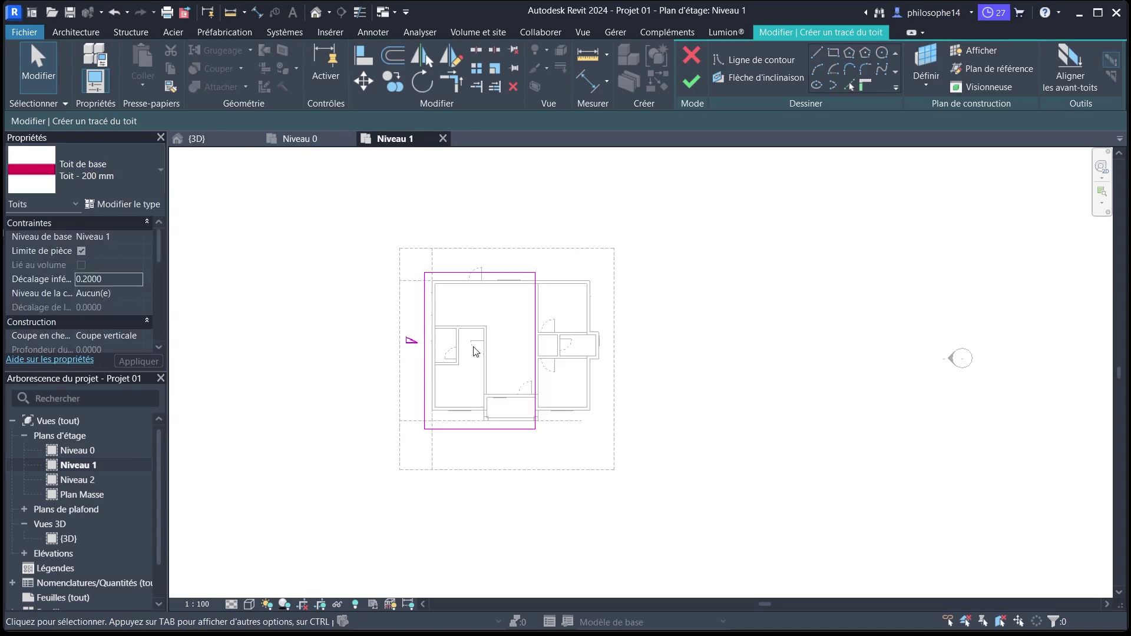
{"action": "scroll", "coordinate": [477, 348], "scroll_direction": "up", "scroll_amount": 2}
{"action": "scroll", "coordinate": [448, 328], "scroll_direction": "down", "scroll_amount": 1}
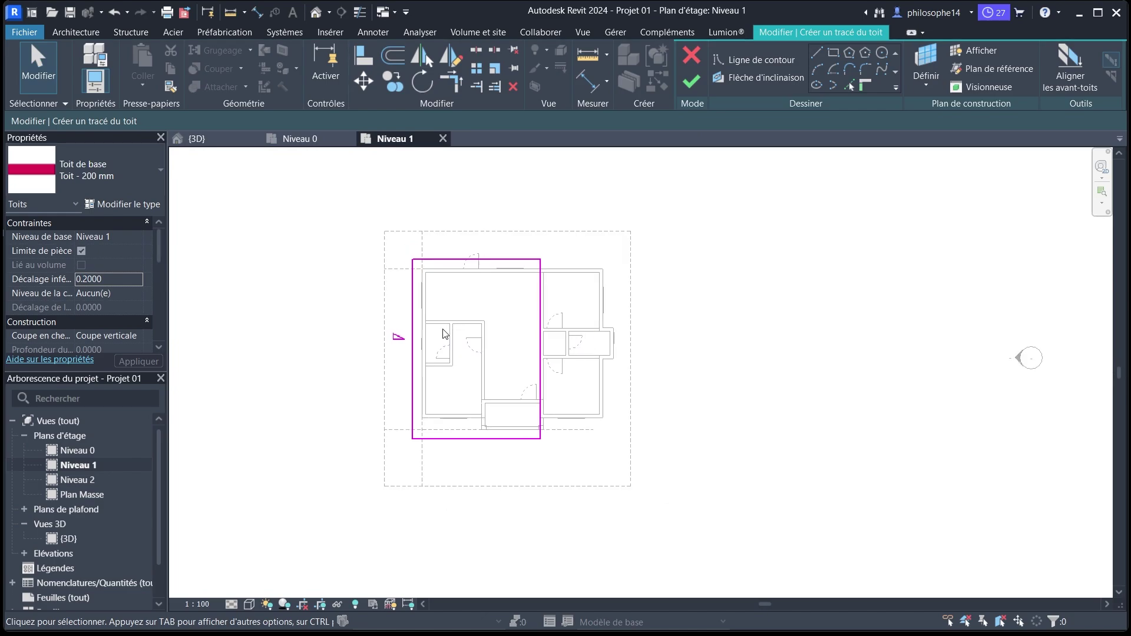
{"action": "scroll", "coordinate": [550, 324], "scroll_direction": "up", "scroll_amount": 2}
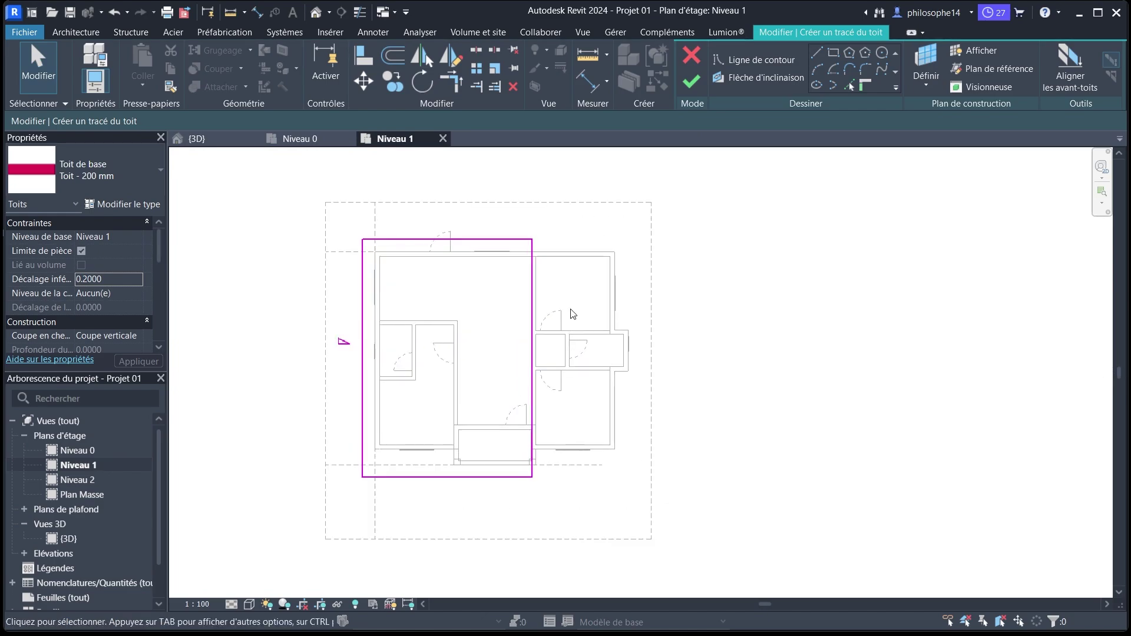
{"action": "left_click", "coordinate": [693, 83]}
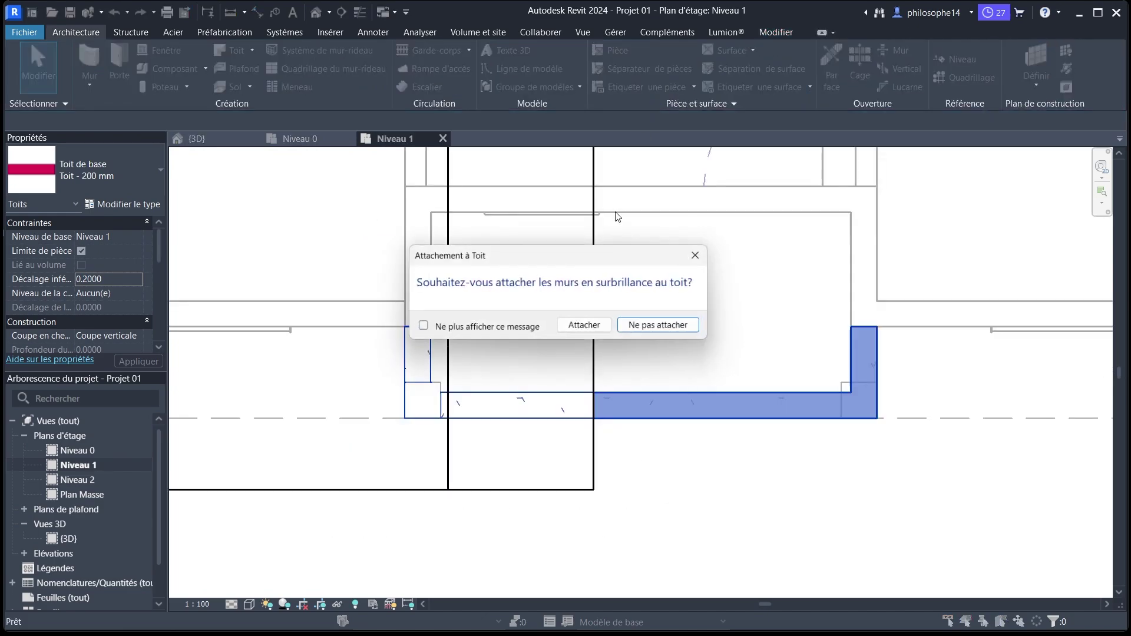
{"action": "left_click", "coordinate": [661, 328]}
Inspect the new sloped roof in the 3D view, including from the front.
{"action": "left_click", "coordinate": [200, 139]}
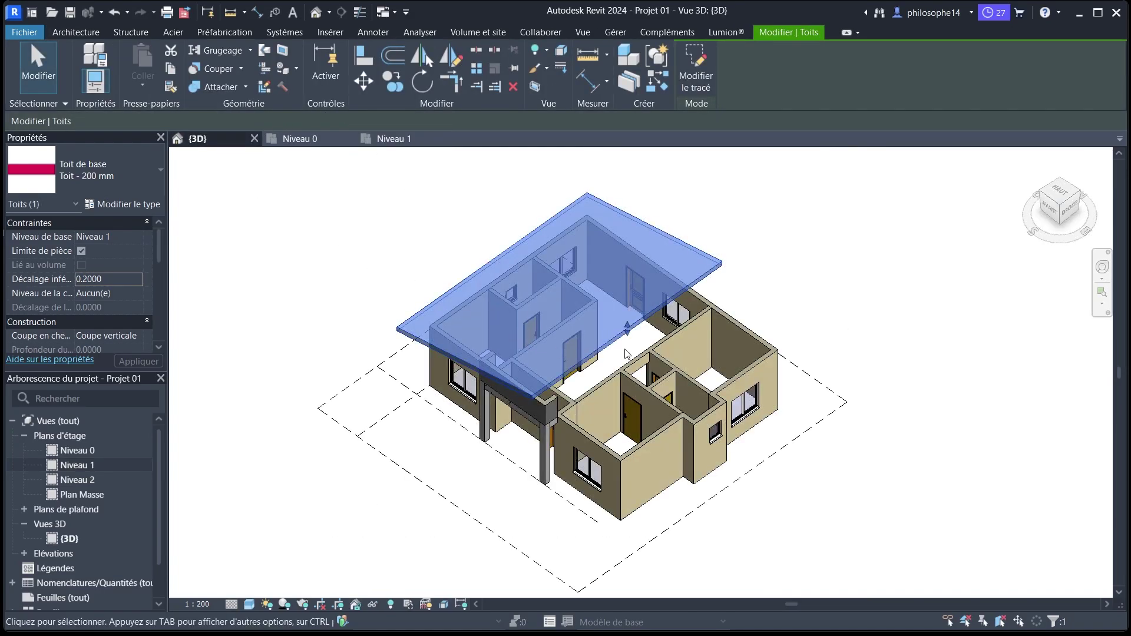
{"action": "key", "text": "Escape"}
{"action": "left_click", "coordinate": [1052, 207]}
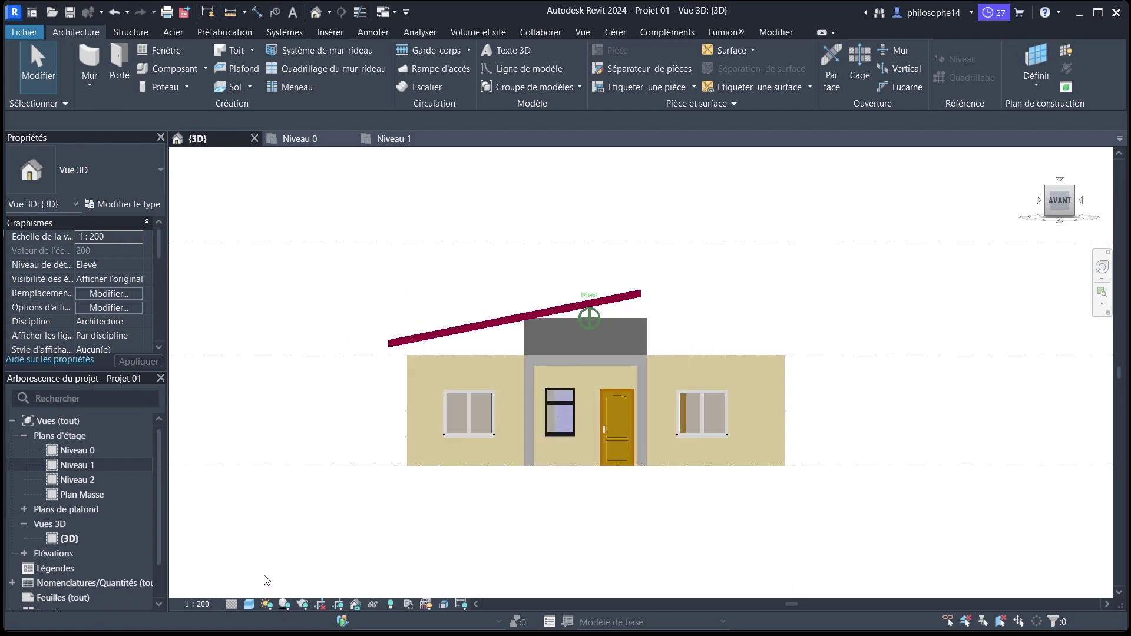
{"action": "middle_click_drag", "start_coordinate": [267, 580], "coordinate": [302, 574], "text": "shift"}
{"action": "scroll", "coordinate": [634, 332], "scroll_direction": "up", "scroll_amount": 1}
{"action": "scroll", "coordinate": [420, 310], "scroll_direction": "down", "scroll_amount": 2}
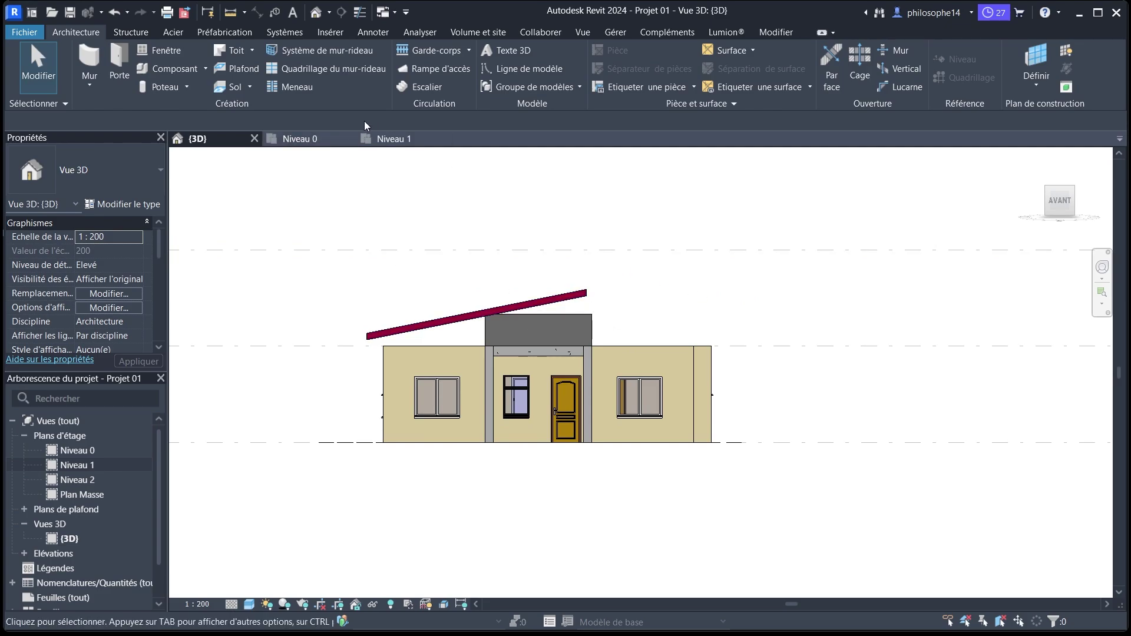
Start a second roof by footprint on Niveau 1, picking boundary lines offset 0.5 from the rear wall and the porch's front edge.
{"action": "left_click", "coordinate": [395, 139]}
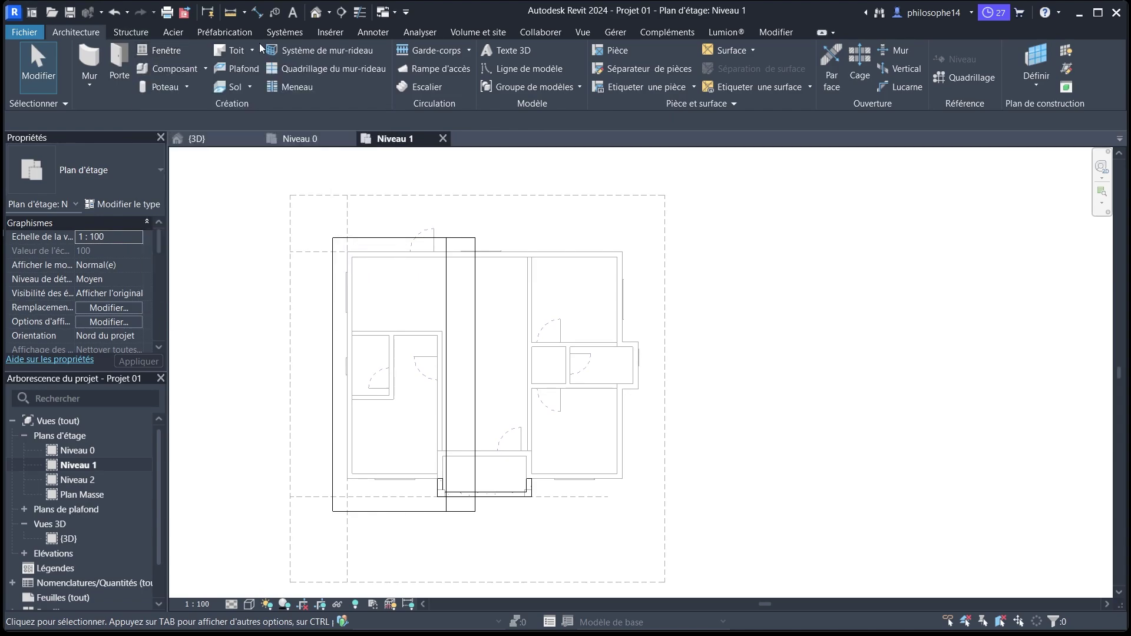
{"action": "left_click", "coordinate": [254, 52]}
{"action": "left_click", "coordinate": [263, 76]}
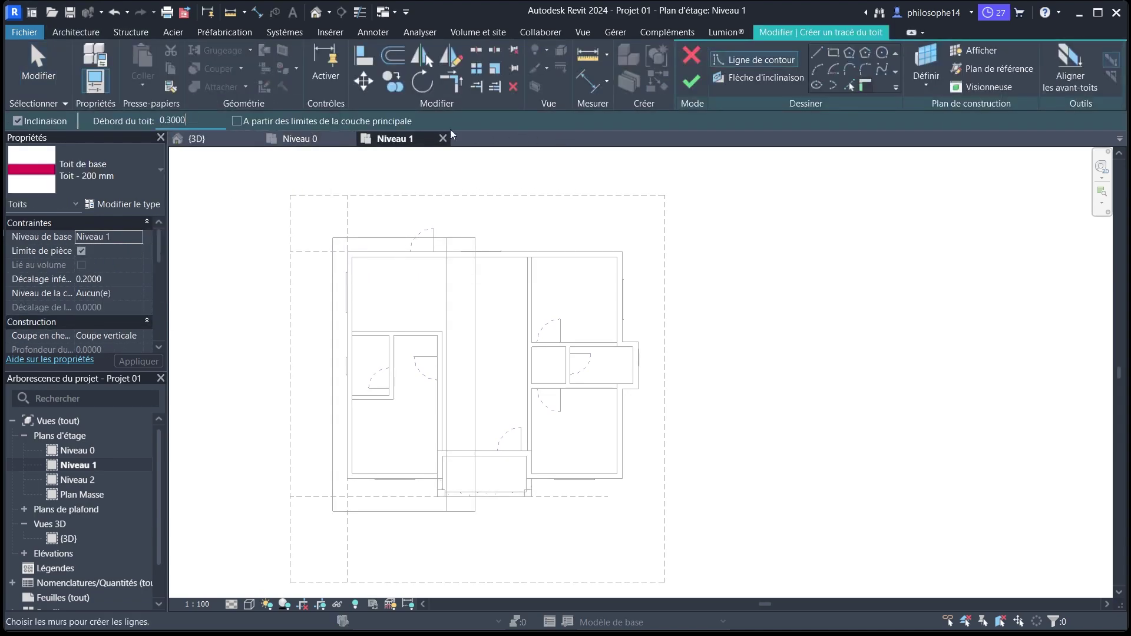
{"action": "left_click", "coordinate": [849, 86]}
{"action": "left_click_drag", "start_coordinate": [168, 121], "coordinate": [143, 121]}
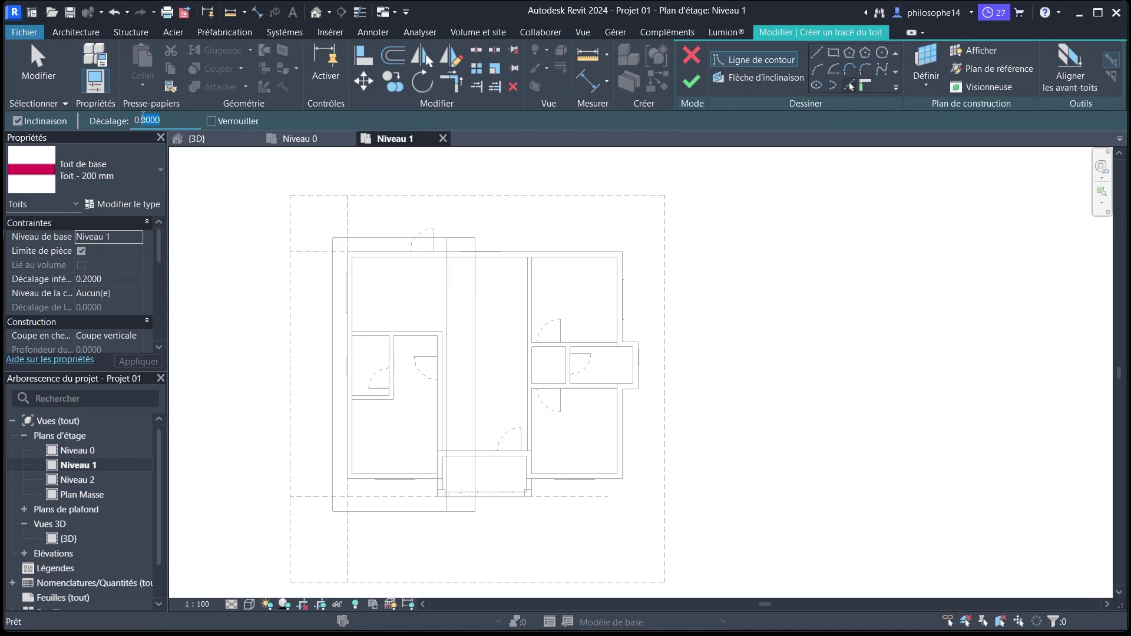
{"action": "type", "text": "5"}
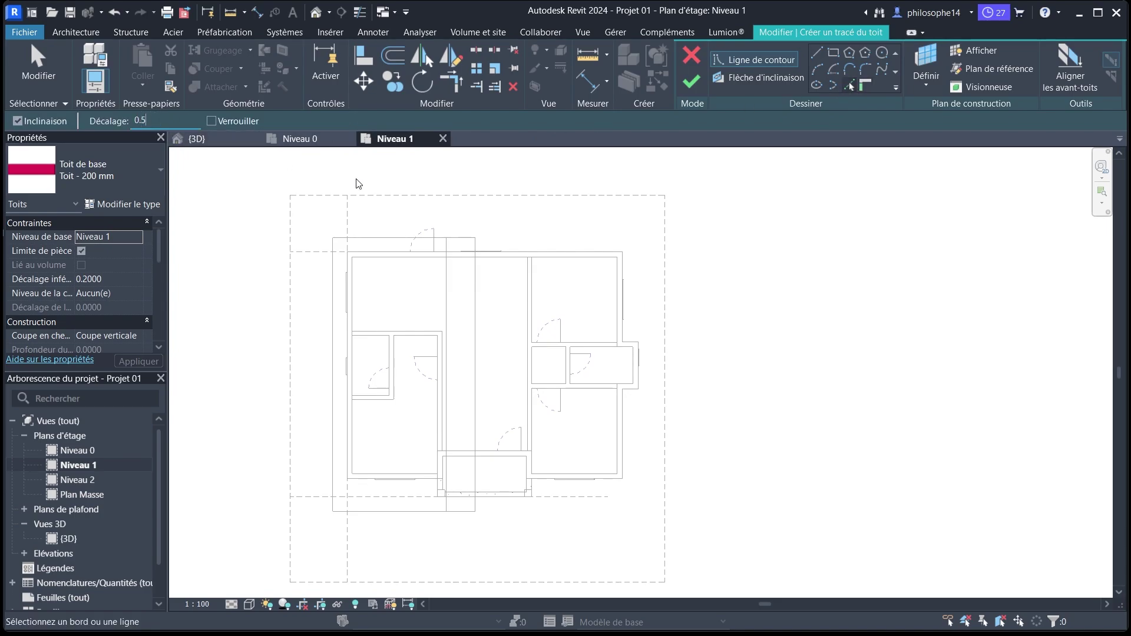
{"action": "scroll", "coordinate": [553, 263], "scroll_direction": "up", "scroll_amount": 2}
{"action": "left_click", "coordinate": [553, 250]}
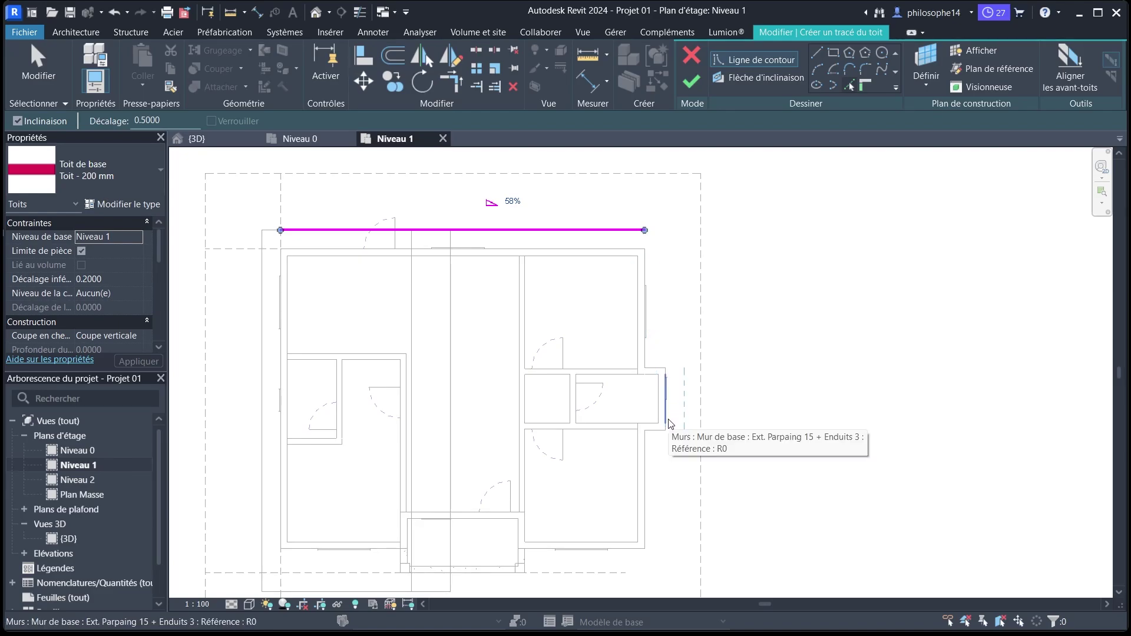
{"action": "scroll", "coordinate": [669, 423], "scroll_direction": "down", "scroll_amount": 3}
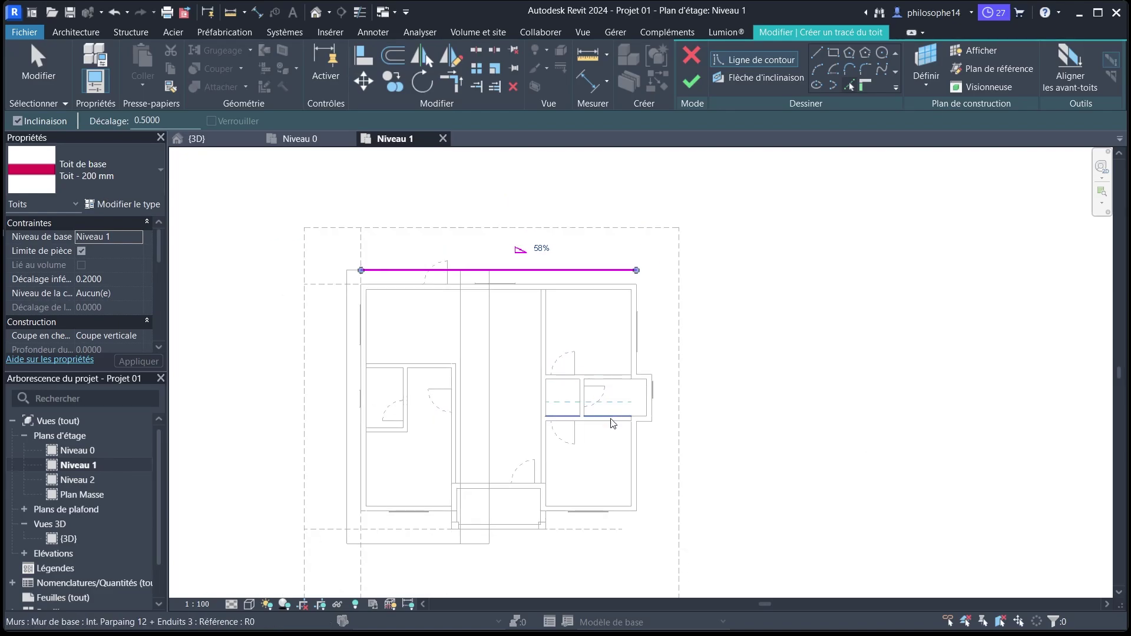
{"action": "scroll", "coordinate": [609, 521], "scroll_direction": "up", "scroll_amount": 3}
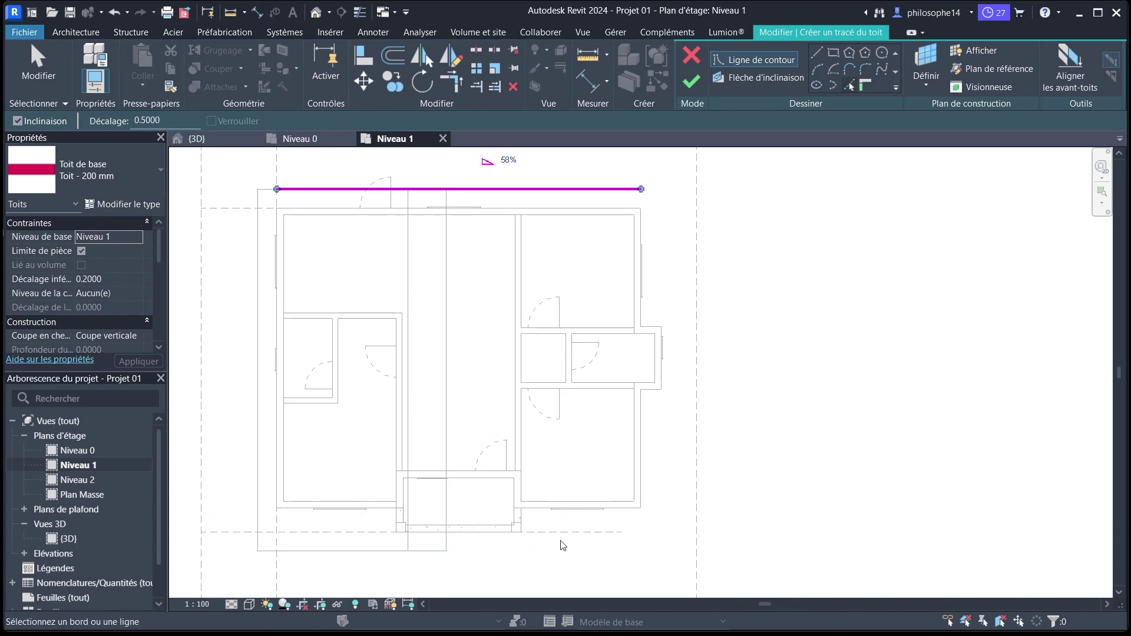
{"action": "left_click", "coordinate": [508, 542]}
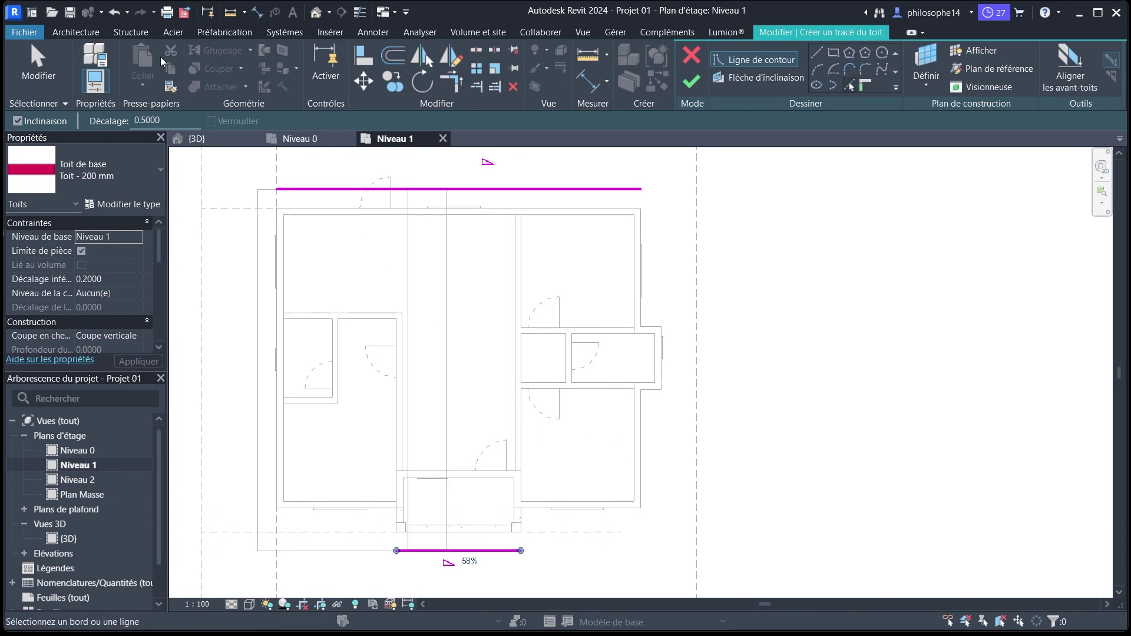
Add roof boundary lines offset 0.25 from the interior wall right of the entrance and the projecting exterior wall on the house's right side.
{"action": "left_click", "coordinate": [166, 120]}
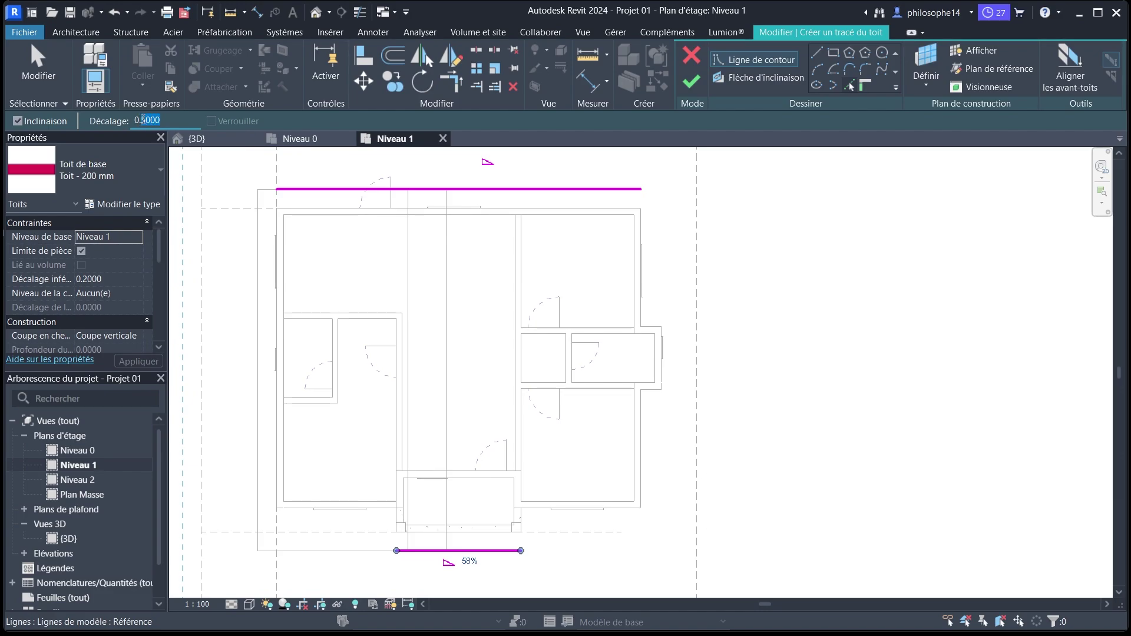
{"action": "type", "text": "0.25"}
{"action": "key", "text": "Return"}
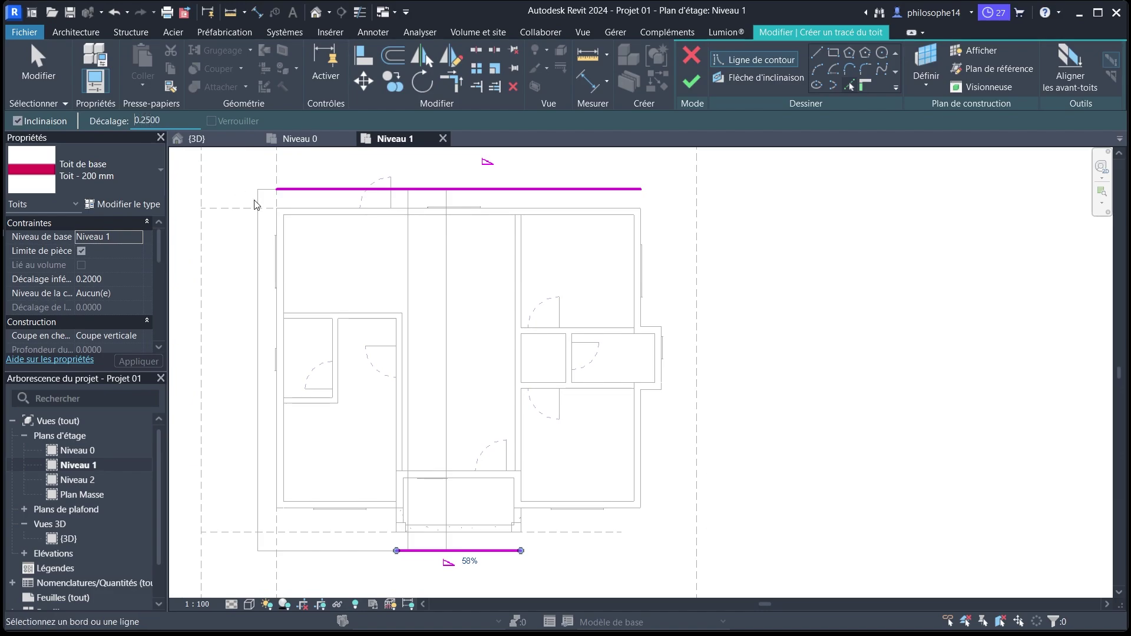
{"action": "left_click", "coordinate": [513, 377]}
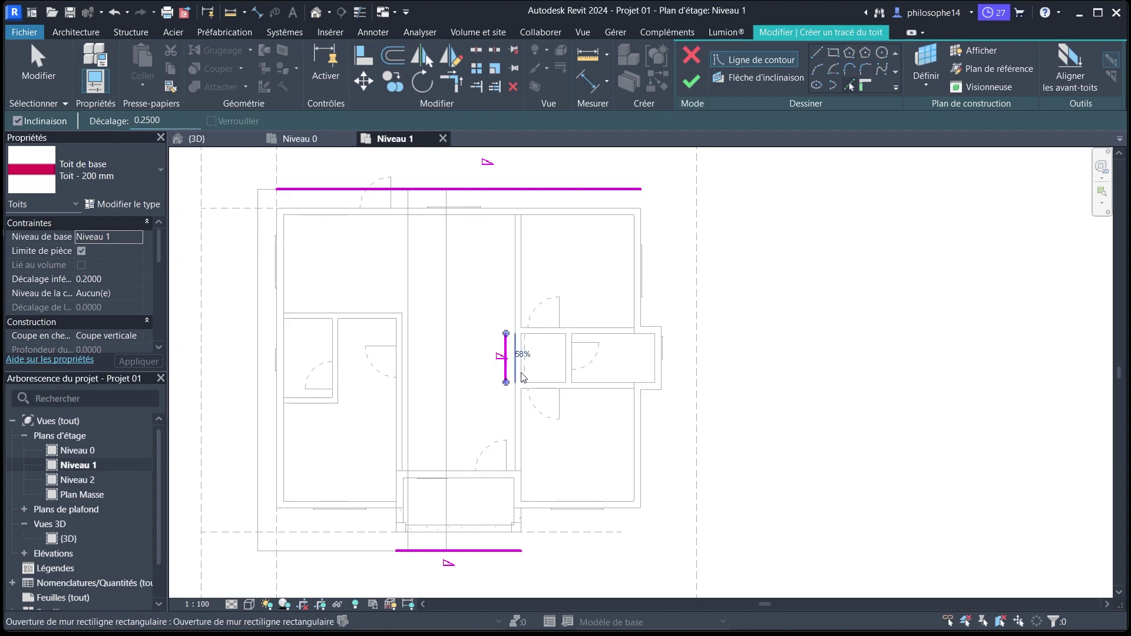
{"action": "left_click", "coordinate": [665, 381]}
Trim and extend the four roof boundary lines to corners so they form a closed rectangle over the house's right wing.
{"action": "left_click", "coordinate": [452, 81]}
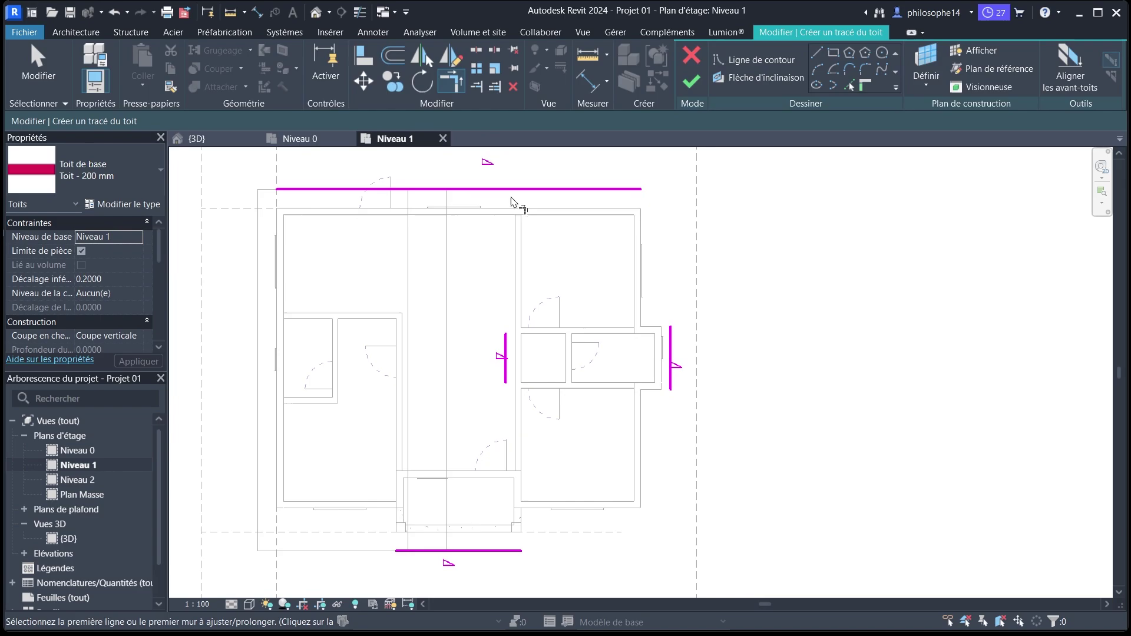
{"action": "left_click", "coordinate": [520, 190]}
{"action": "left_click", "coordinate": [505, 370]}
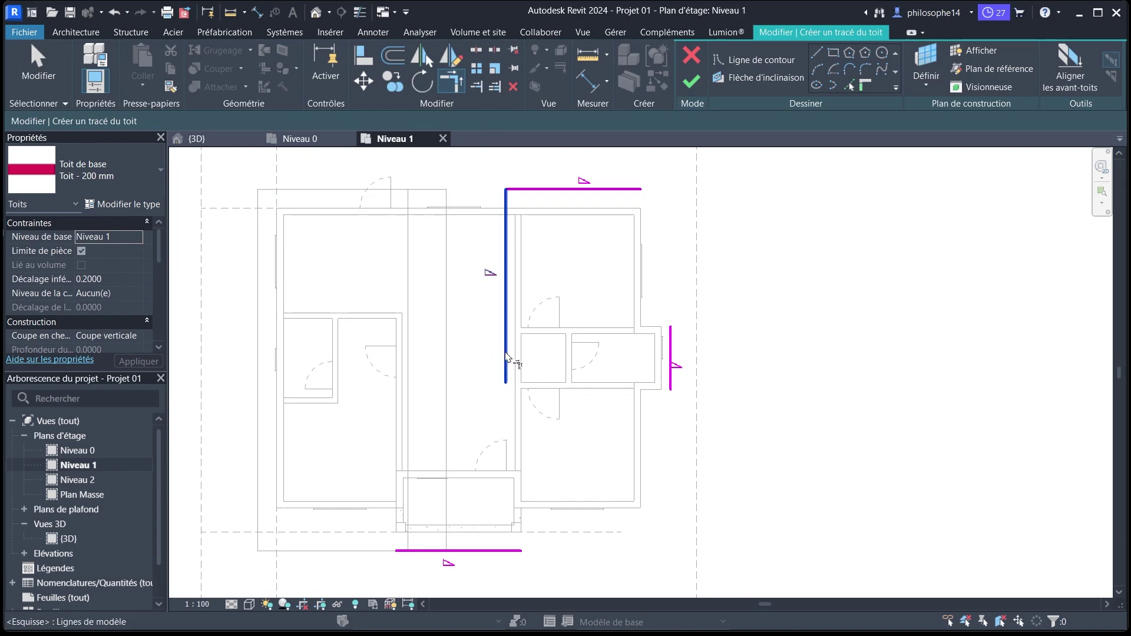
{"action": "left_click", "coordinate": [507, 357]}
{"action": "left_click", "coordinate": [516, 551]}
{"action": "left_click", "coordinate": [522, 552]}
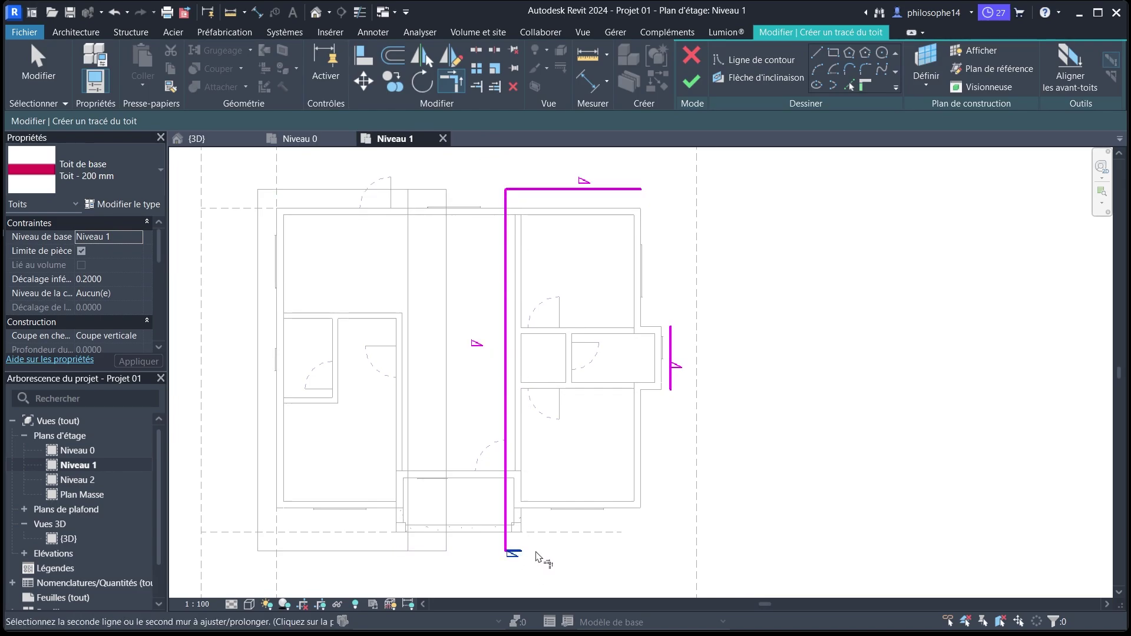
{"action": "left_click", "coordinate": [669, 386]}
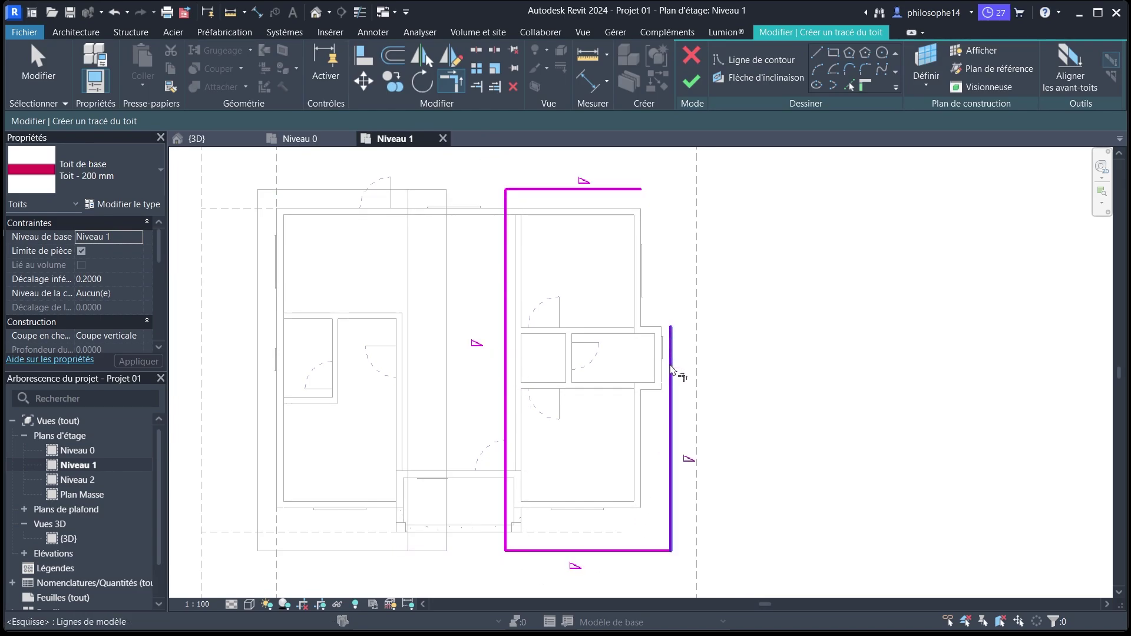
{"action": "left_click", "coordinate": [609, 189]}
{"action": "left_click", "coordinate": [672, 363]}
{"action": "scroll", "coordinate": [698, 221], "scroll_direction": "down", "scroll_amount": 1}
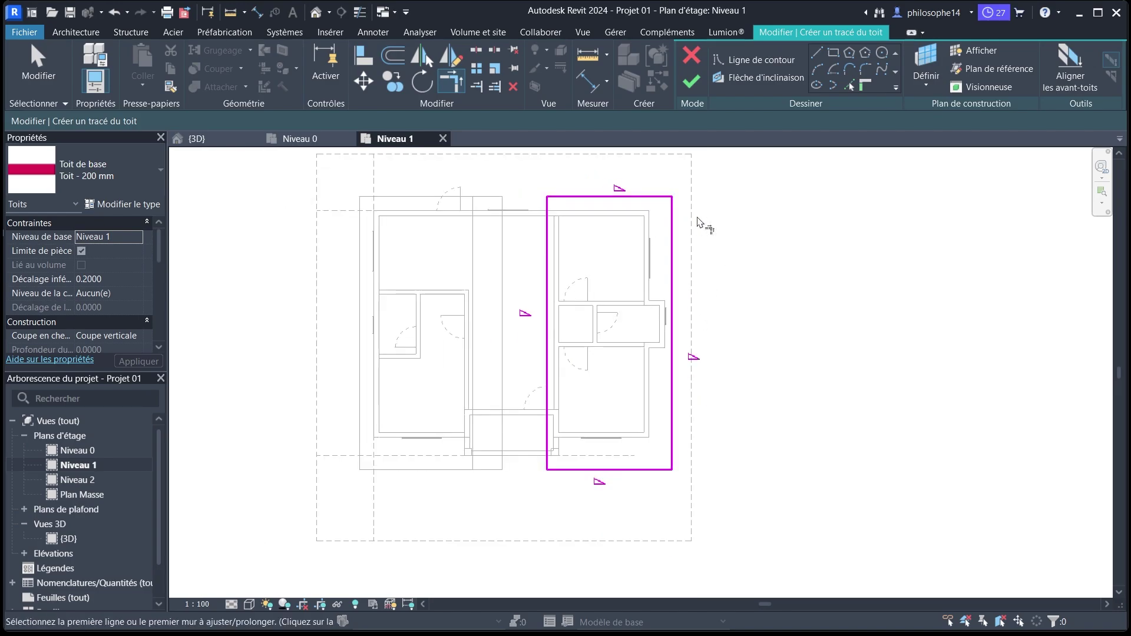
{"action": "right_click", "coordinate": [735, 190]}
{"action": "left_click", "coordinate": [753, 199]}
{"action": "right_click", "coordinate": [753, 199]}
{"action": "left_click", "coordinate": [767, 208]}
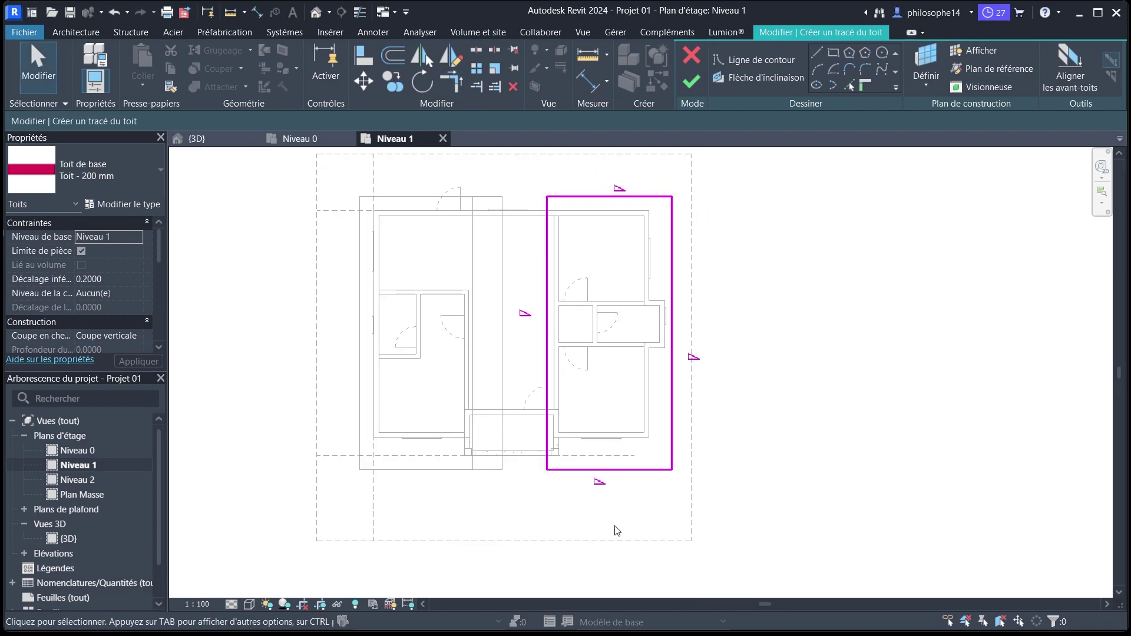
Remove the slope definition from the rear, front and left boundary lines of the roof sketch.
{"action": "mouse_move", "coordinate": [628, 518]}
{"action": "left_mouse_down"}
{"action": "mouse_move", "coordinate": [577, 418]}
{"action": "mouse_move", "coordinate": [357, 175]}
{"action": "left_mouse_up"}
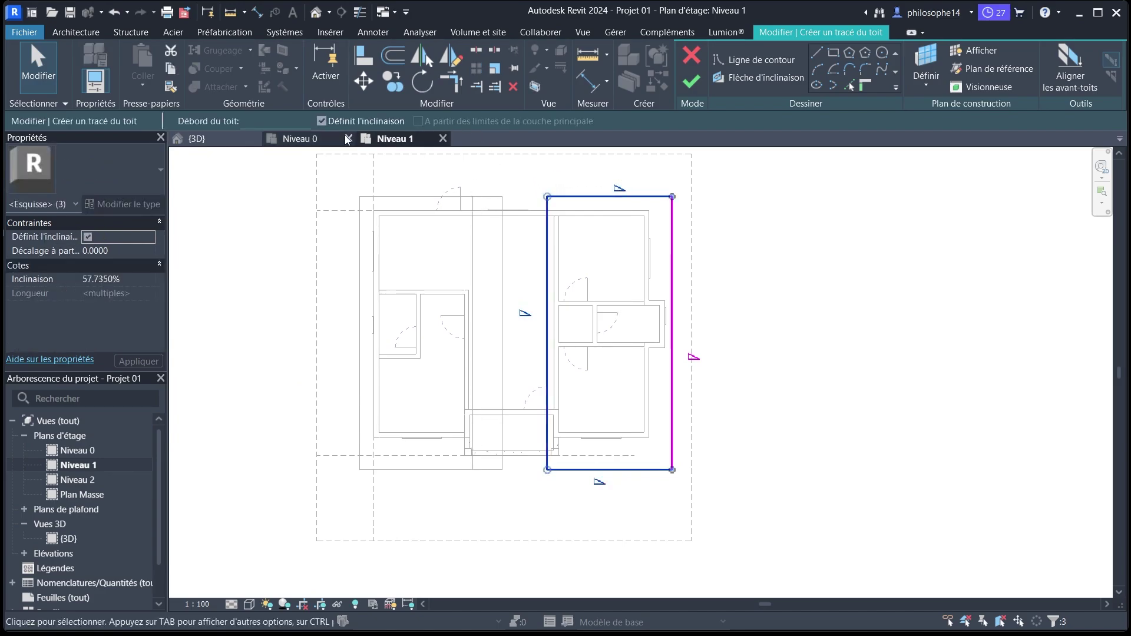
{"action": "left_click", "coordinate": [322, 121]}
{"action": "left_click", "coordinate": [745, 264]}
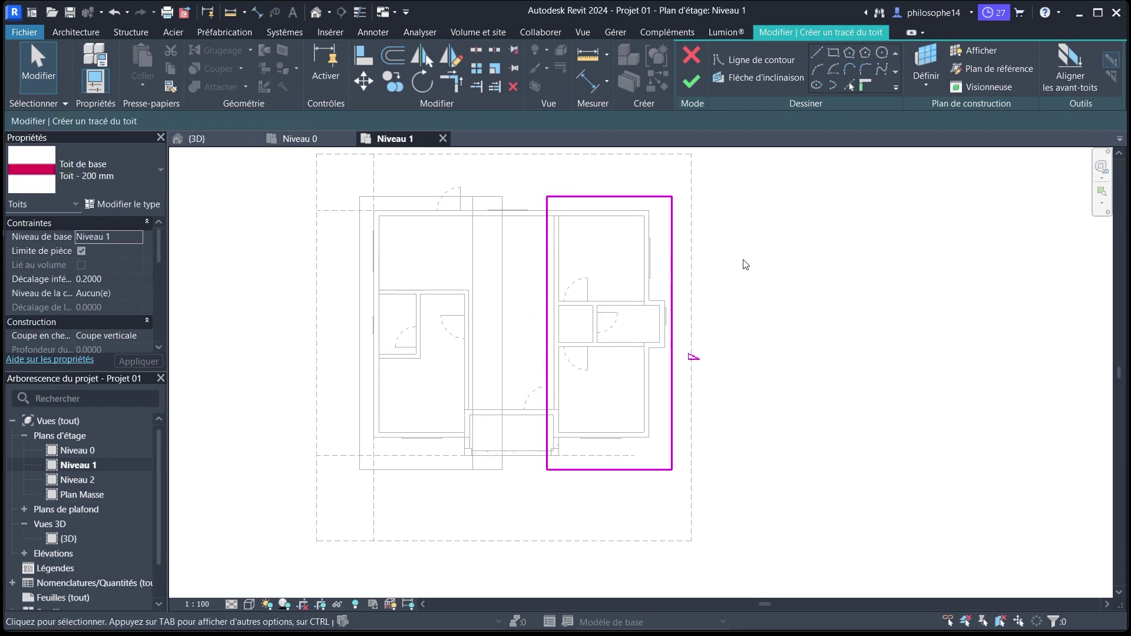
Set the slope of the roof sketch's right boundary line to 20%.
{"action": "left_click", "coordinate": [674, 304]}
{"action": "left_click", "coordinate": [714, 356]}
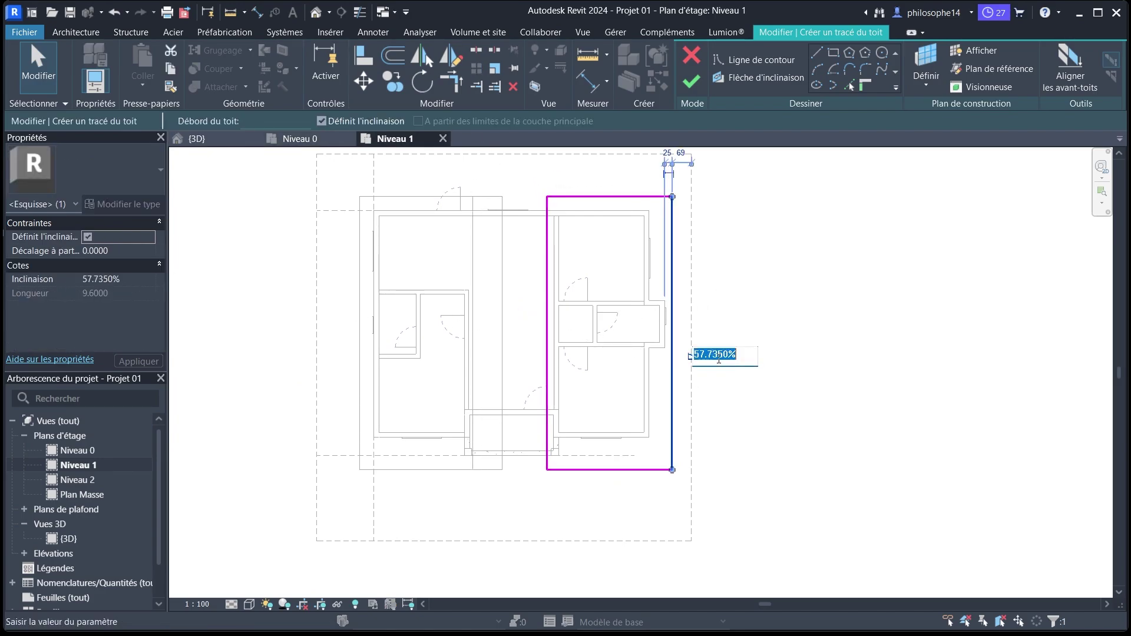
{"action": "type", "text": "20"}
{"action": "key", "text": "Return"}
{"action": "left_click", "coordinate": [792, 318]}
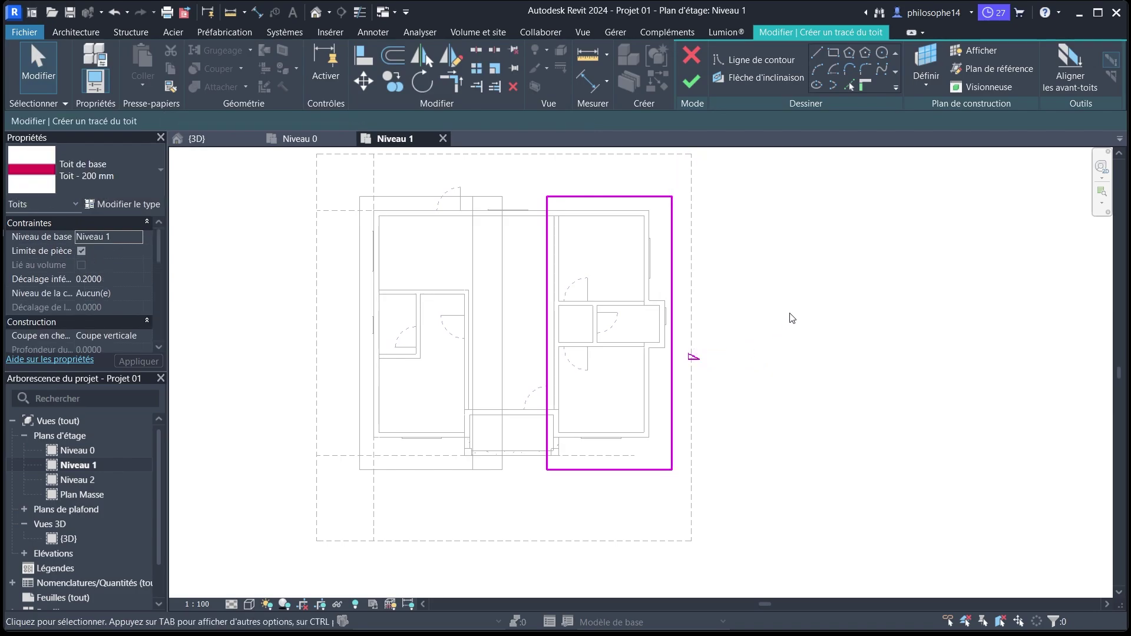
Set the new roof's base offset to 1.50 and finish the footprint.
{"action": "left_click", "coordinate": [111, 278]}
{"action": "type", "text": "1.50"}
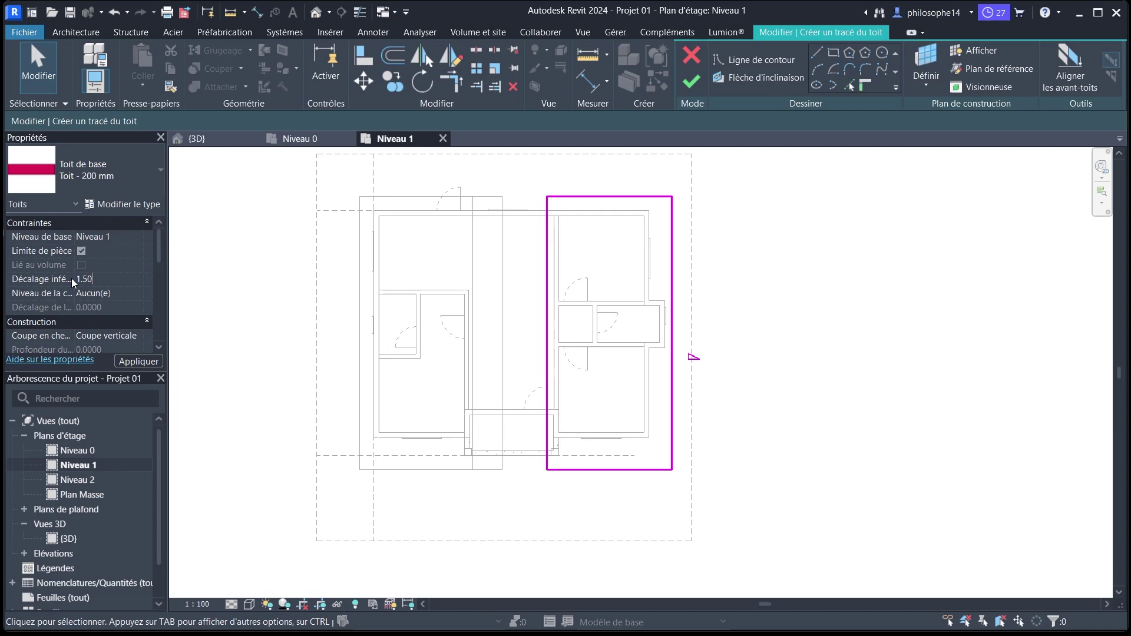
{"action": "left_click", "coordinate": [139, 362]}
{"action": "left_click", "coordinate": [692, 82]}
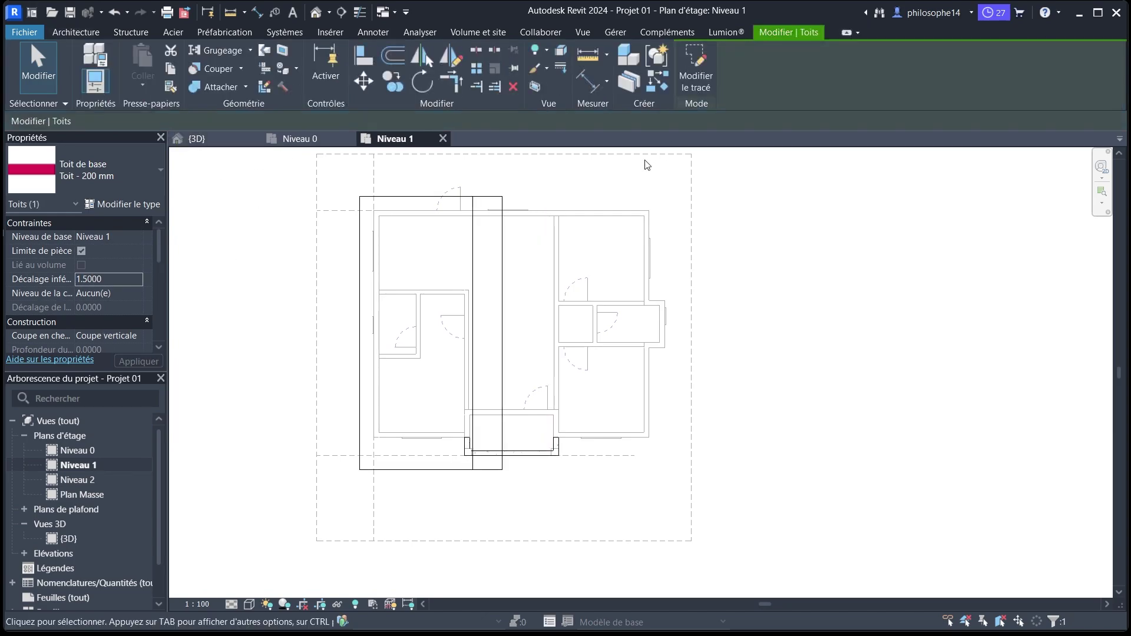
In the 3D view, attach the tops of the connected exterior walls to the lower roof, detaching targets from walls that miss it.
{"action": "left_click", "coordinate": [216, 135]}
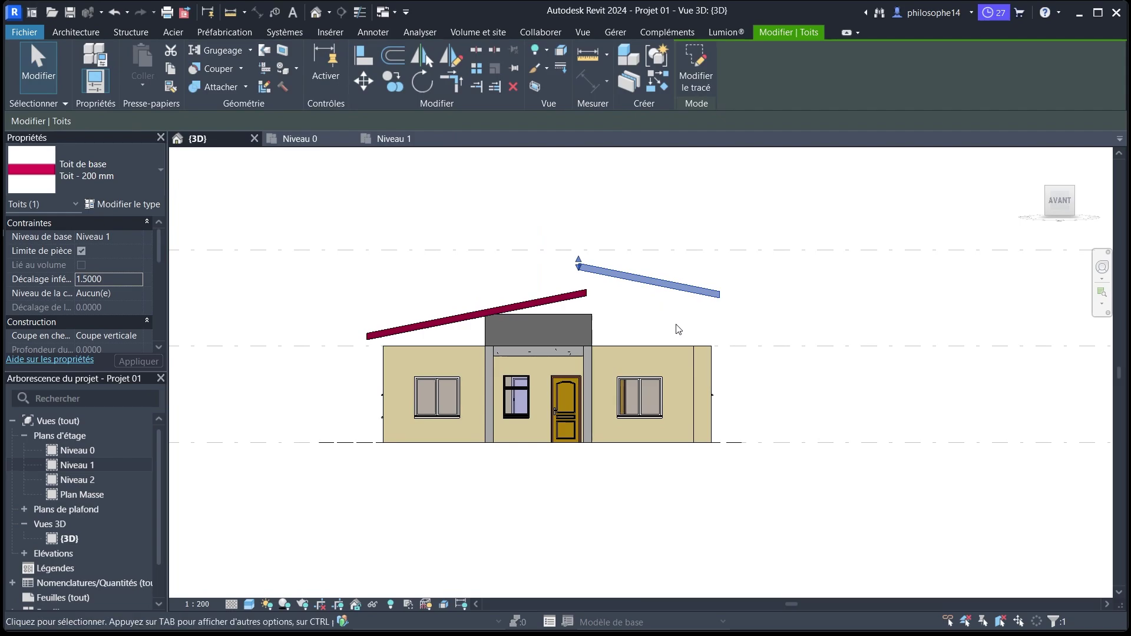
{"action": "key", "text": "Escape"}
{"action": "mouse_move", "coordinate": [1070, 197]}
{"action": "left_mouse_down"}
{"action": "mouse_move", "coordinate": [998, 220]}
{"action": "mouse_move", "coordinate": [1072, 258]}
{"action": "left_mouse_up"}
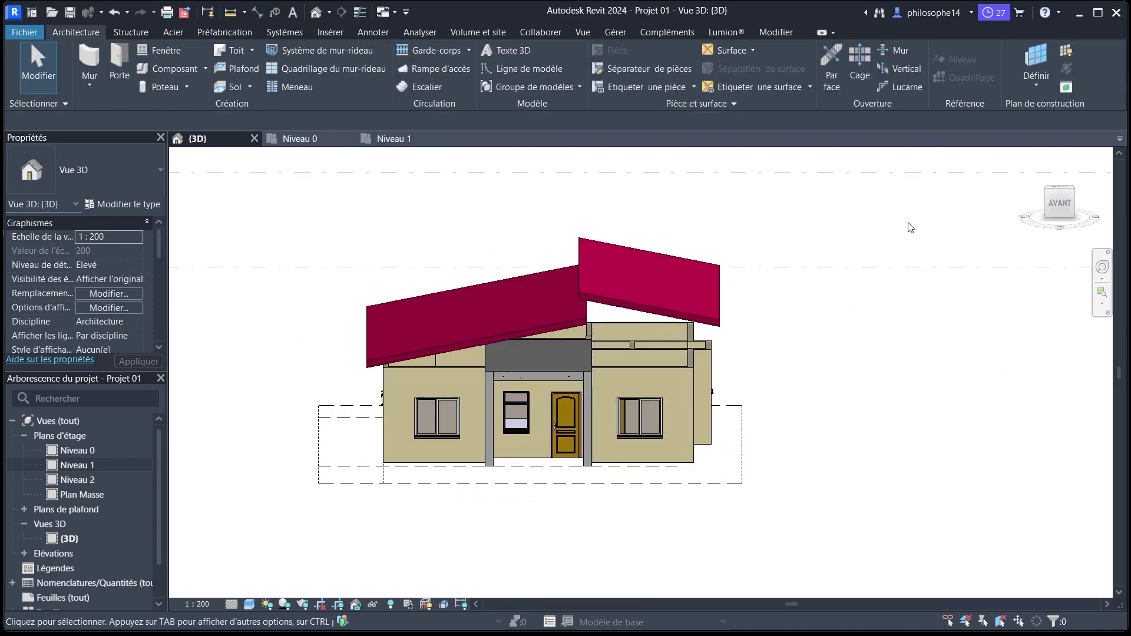
{"action": "key", "text": "Tab"}
{"action": "left_click", "coordinate": [395, 423]}
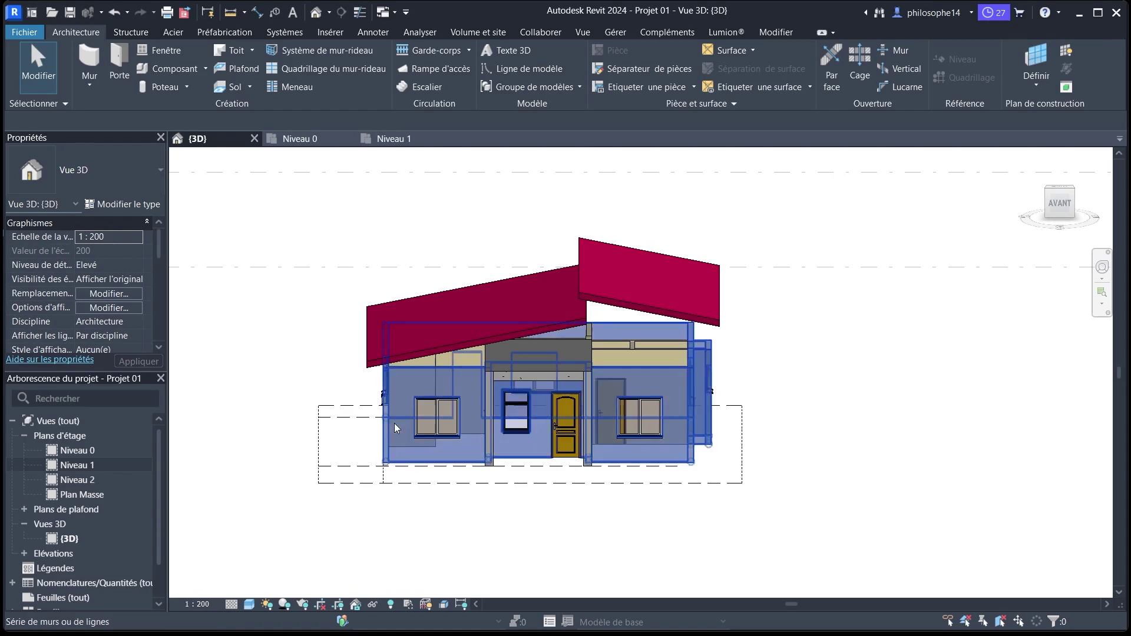
{"action": "left_click", "coordinate": [821, 66]}
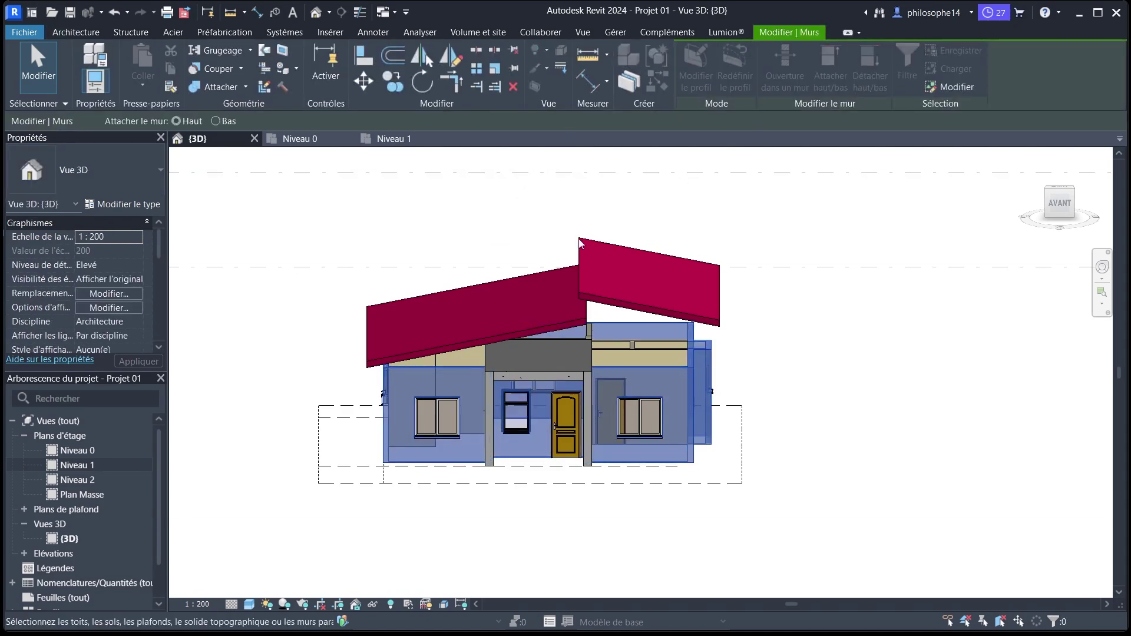
{"action": "left_click", "coordinate": [522, 327]}
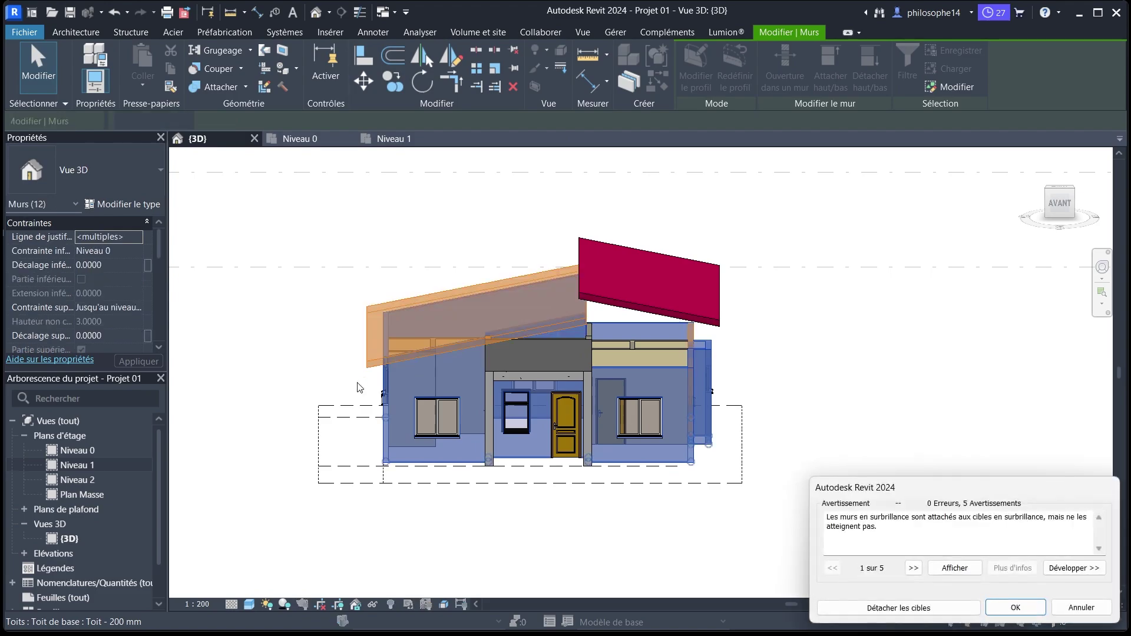
{"action": "left_click", "coordinate": [886, 608]}
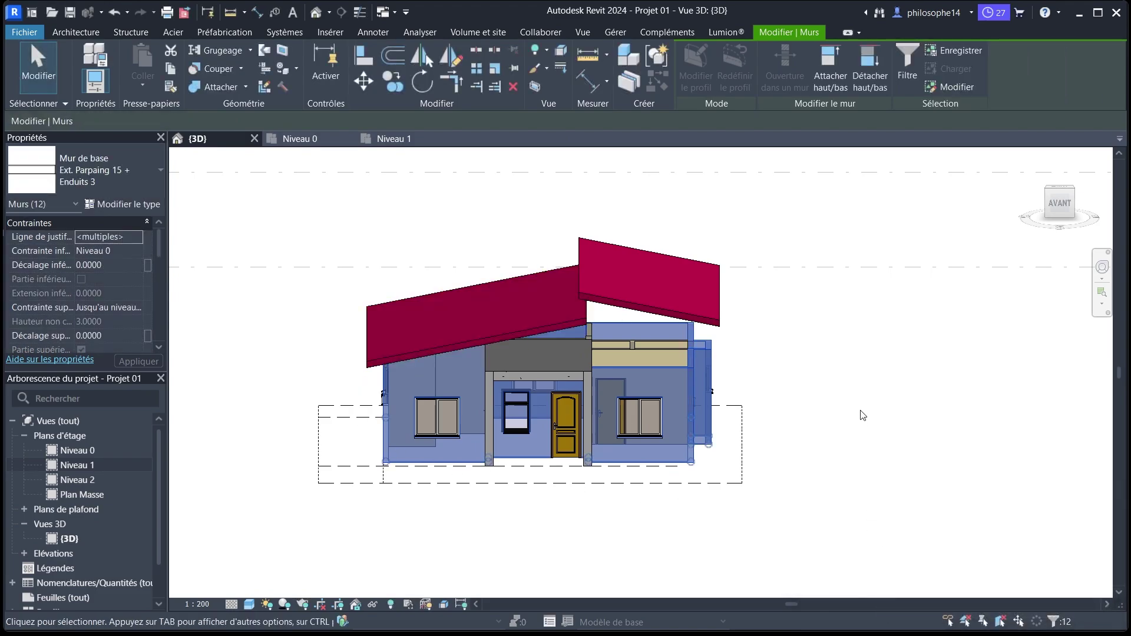
{"action": "mouse_move", "coordinate": [1063, 209]}
{"action": "left_mouse_down"}
{"action": "mouse_move", "coordinate": [1094, 190]}
{"action": "mouse_move", "coordinate": [217, 190]}
{"action": "mouse_move", "coordinate": [184, 218]}
{"action": "mouse_move", "coordinate": [997, 256]}
{"action": "mouse_move", "coordinate": [629, 224]}
{"action": "mouse_move", "coordinate": [505, 232]}
{"action": "mouse_move", "coordinate": [514, 202]}
{"action": "left_mouse_up"}
{"action": "left_click", "coordinate": [873, 337]}
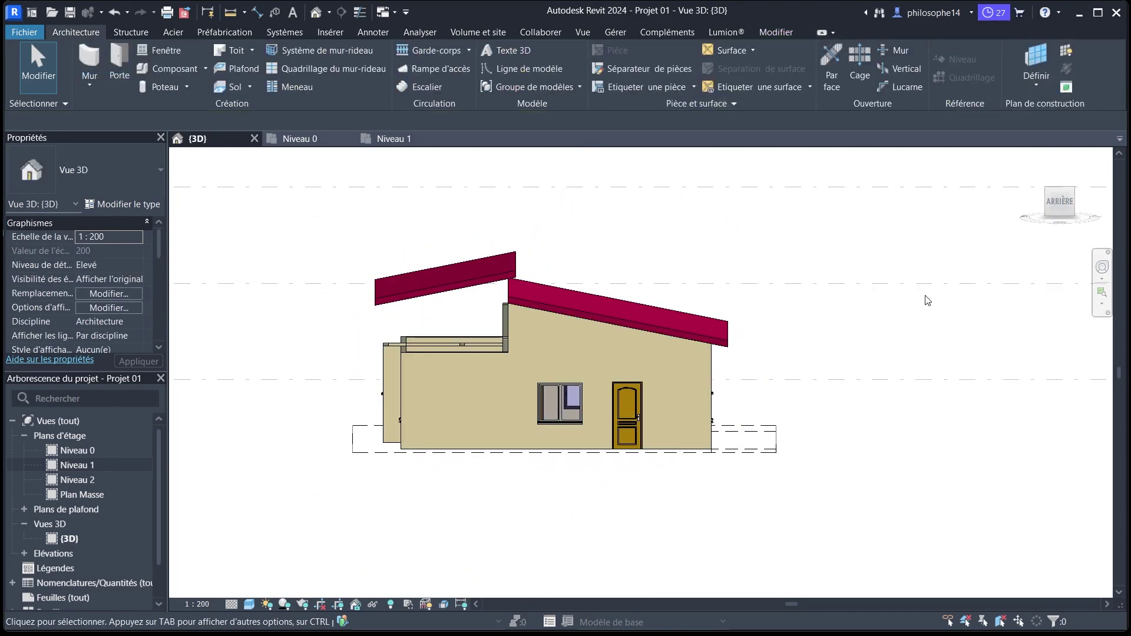
Attach the tops of the connected exterior walls to the higher roof over the right wing, detaching targets from walls that miss it.
{"action": "left_click_drag", "start_coordinate": [1056, 211], "coordinate": [237, 228]}
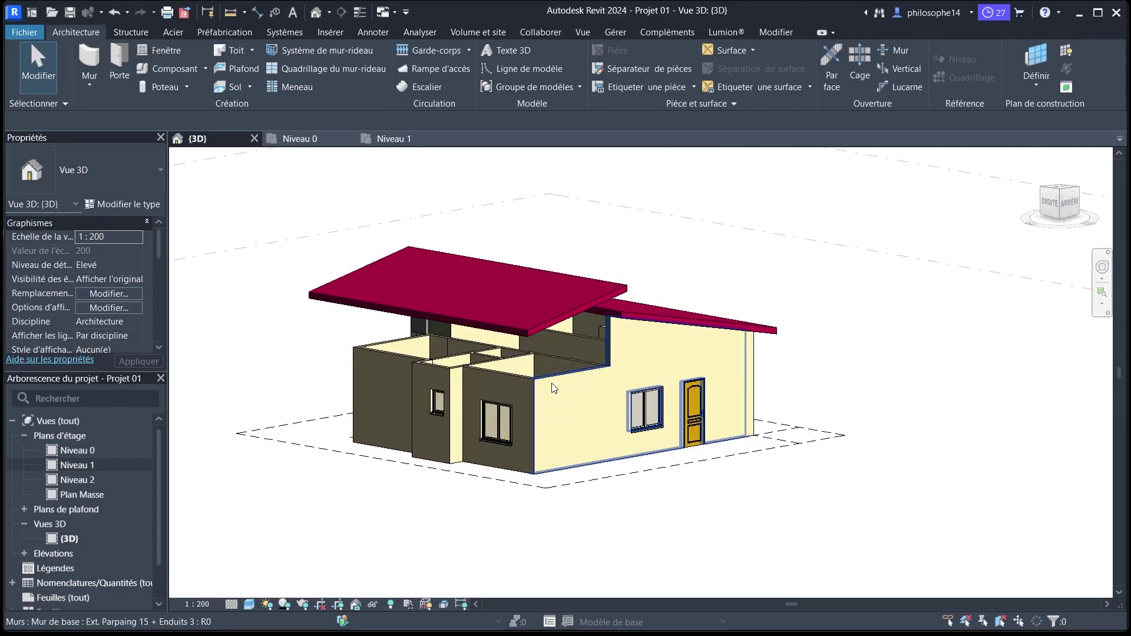
{"action": "key", "text": "Tab"}
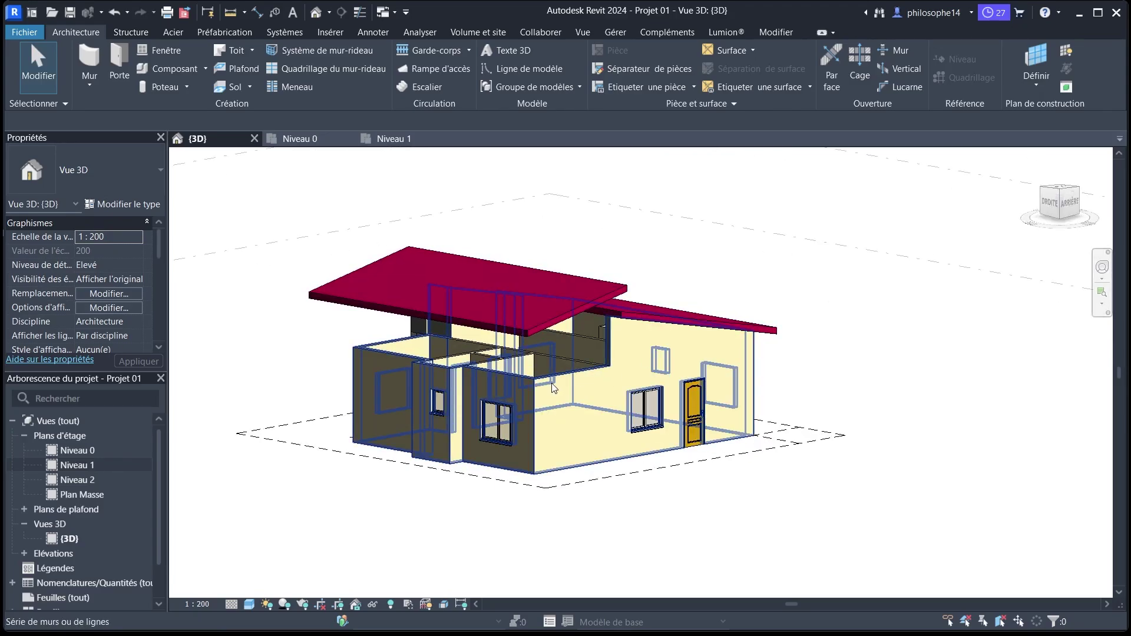
{"action": "left_click", "coordinate": [551, 383]}
{"action": "left_click", "coordinate": [828, 65]}
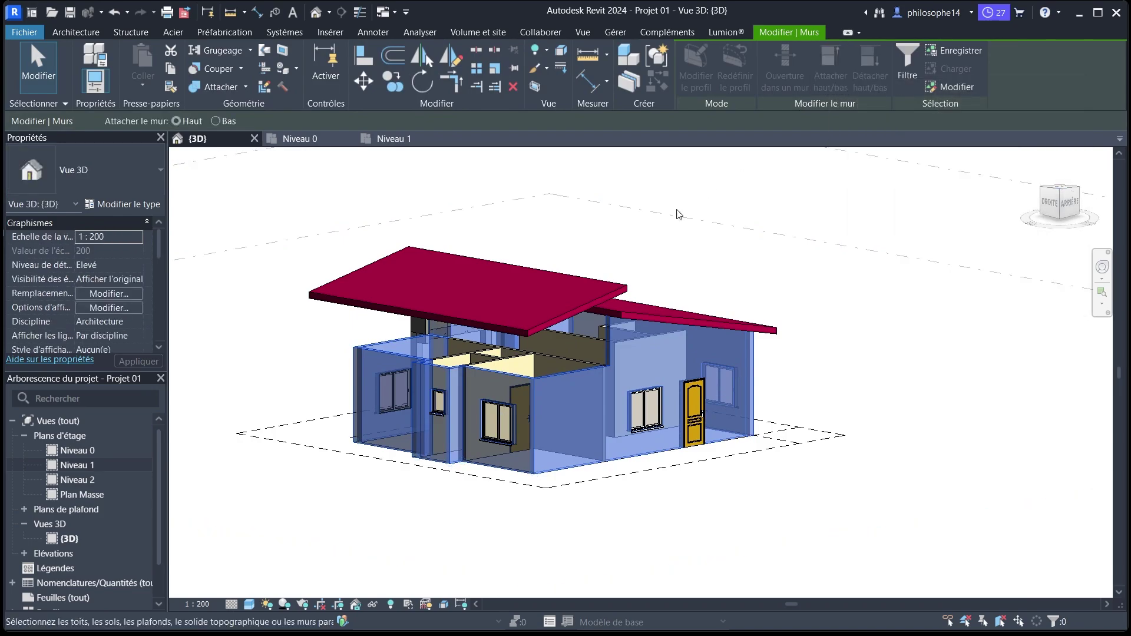
{"action": "left_click", "coordinate": [587, 306]}
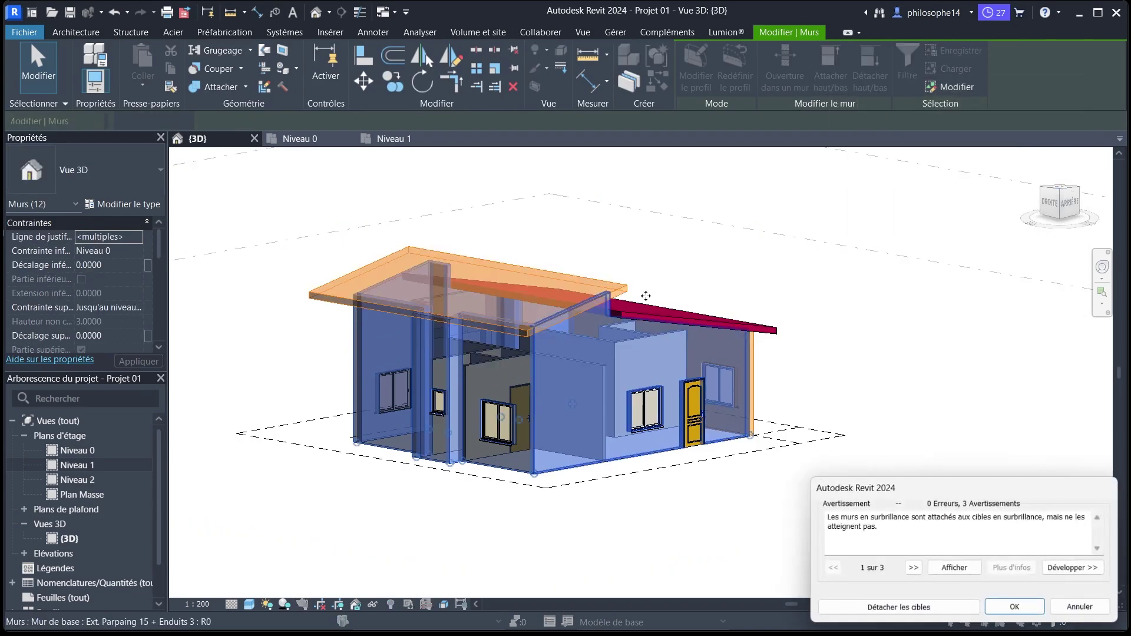
{"action": "left_click", "coordinate": [911, 607]}
{"action": "left_click", "coordinate": [945, 324]}
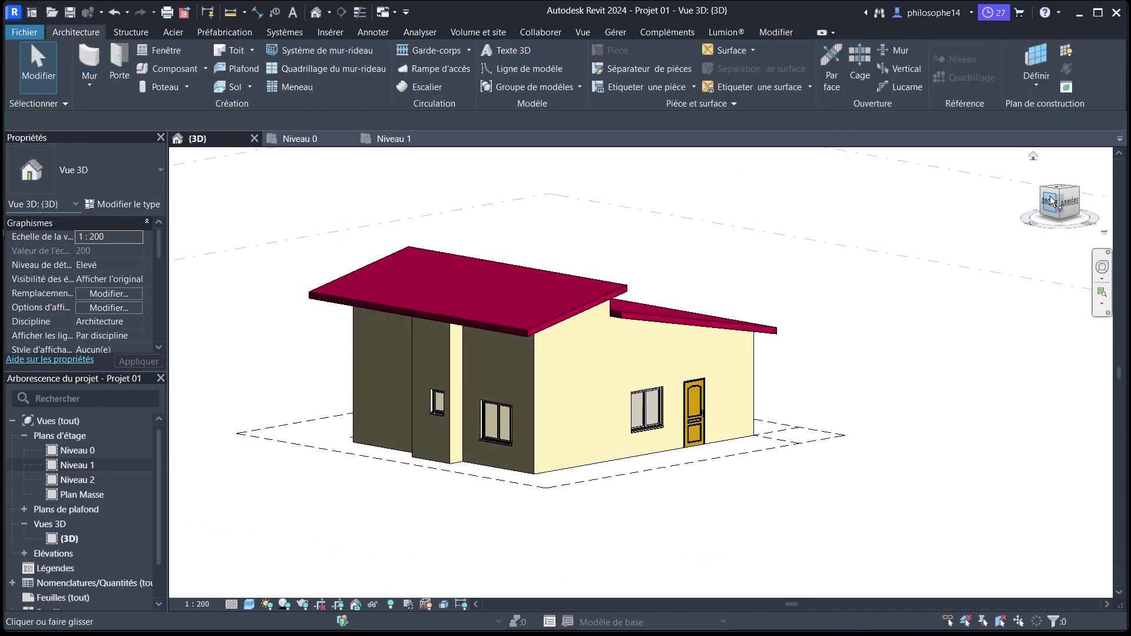
{"action": "mouse_move", "coordinate": [1053, 202]}
{"action": "left_mouse_down"}
{"action": "mouse_move", "coordinate": [962, 222]}
{"action": "mouse_move", "coordinate": [836, 219]}
{"action": "mouse_move", "coordinate": [732, 166]}
{"action": "mouse_move", "coordinate": [558, 167]}
{"action": "mouse_move", "coordinate": [403, 194]}
{"action": "mouse_move", "coordinate": [341, 174]}
{"action": "mouse_move", "coordinate": [501, 197]}
{"action": "left_mouse_up"}
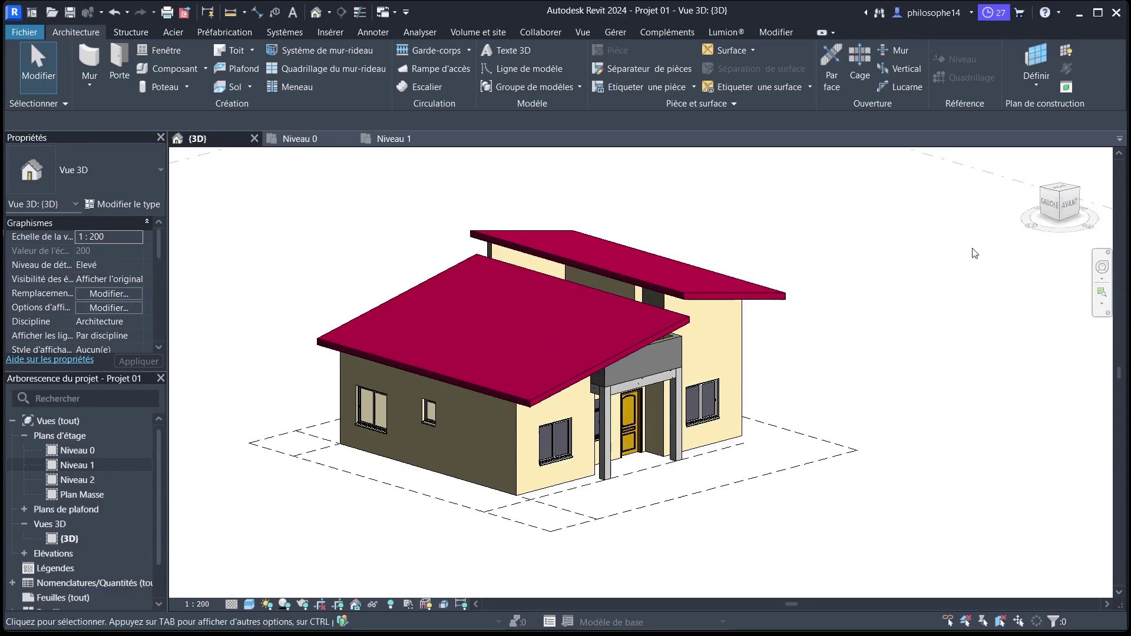
{"action": "left_click", "coordinate": [1050, 207]}
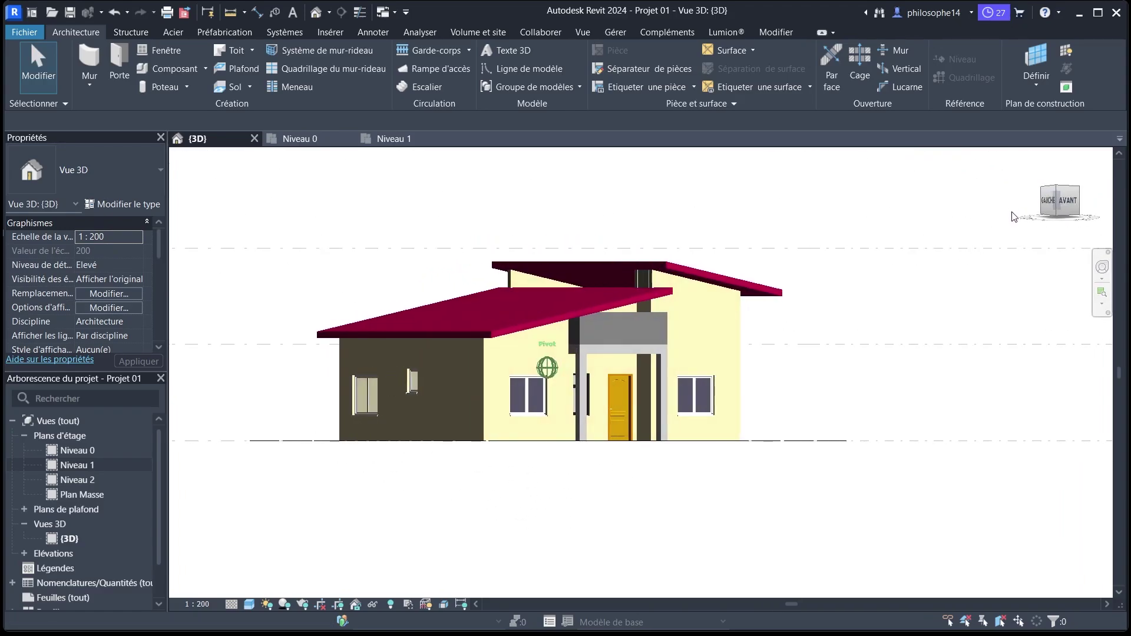
{"action": "scroll", "coordinate": [553, 342], "scroll_direction": "up", "scroll_amount": 2}
{"action": "left_click", "coordinate": [575, 328]}
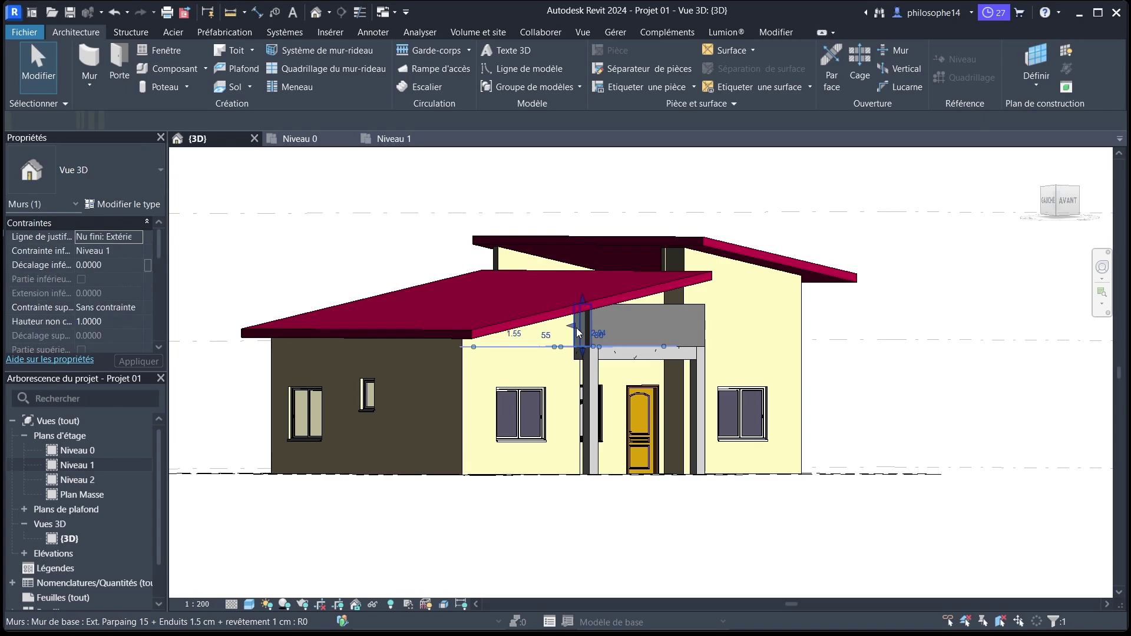
{"action": "left_click", "coordinate": [632, 308], "text": "ctrl"}
{"action": "left_click", "coordinate": [1077, 189]}
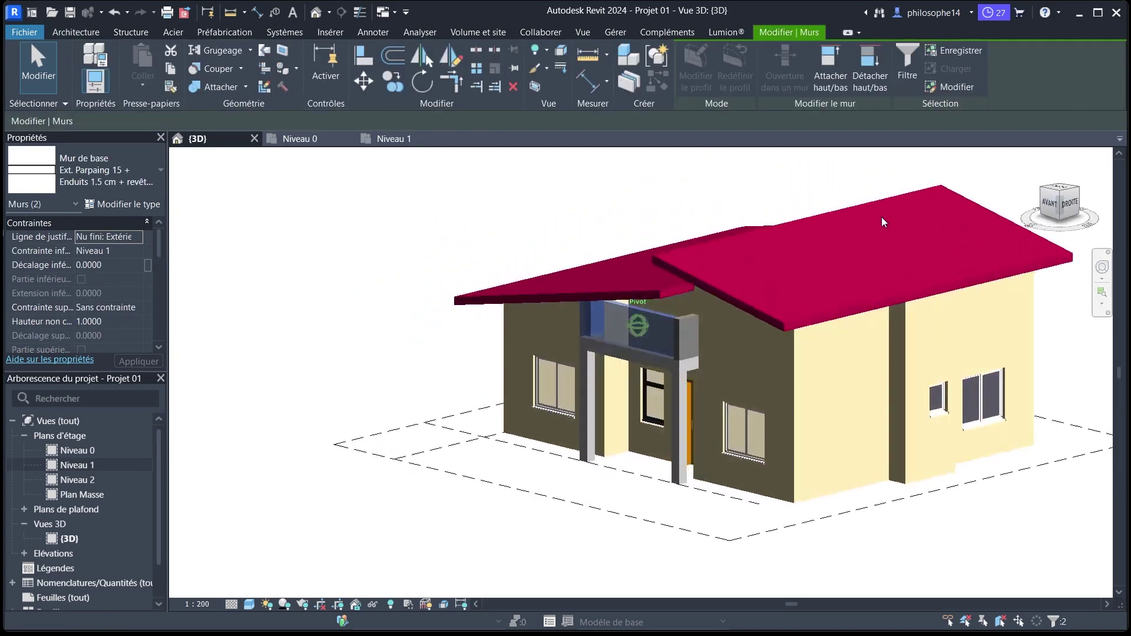
Edit the lower roof's footprint on Niveau 1 and add a boundary line offset 0.50 outside the porch's right wall.
{"action": "left_click", "coordinate": [673, 288]}
{"action": "left_click", "coordinate": [393, 139]}
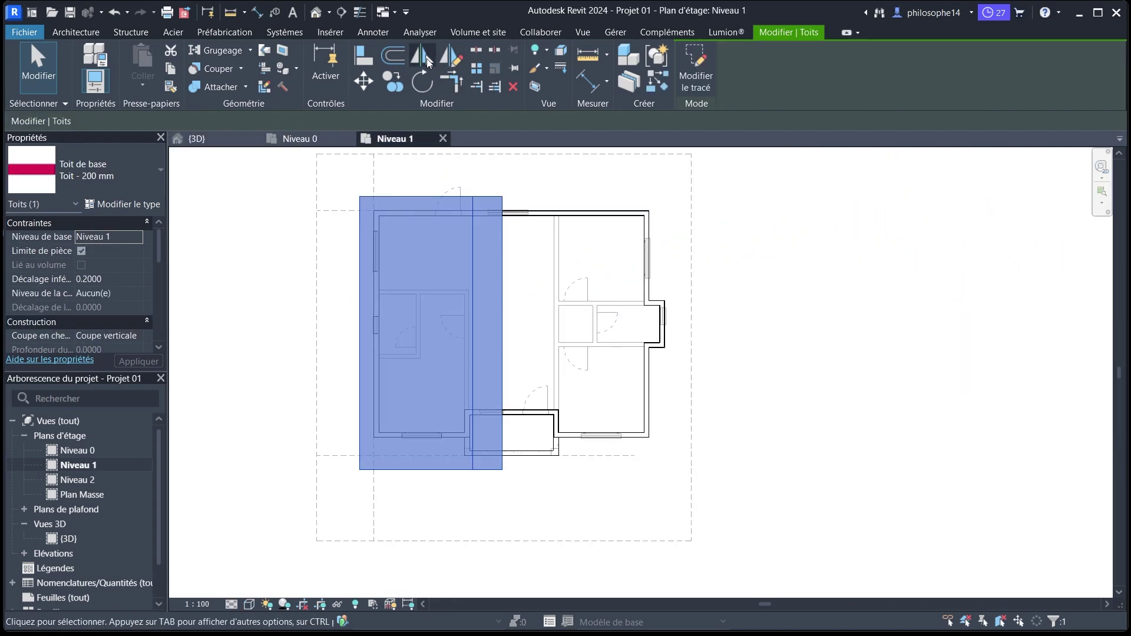
{"action": "left_click", "coordinate": [696, 69]}
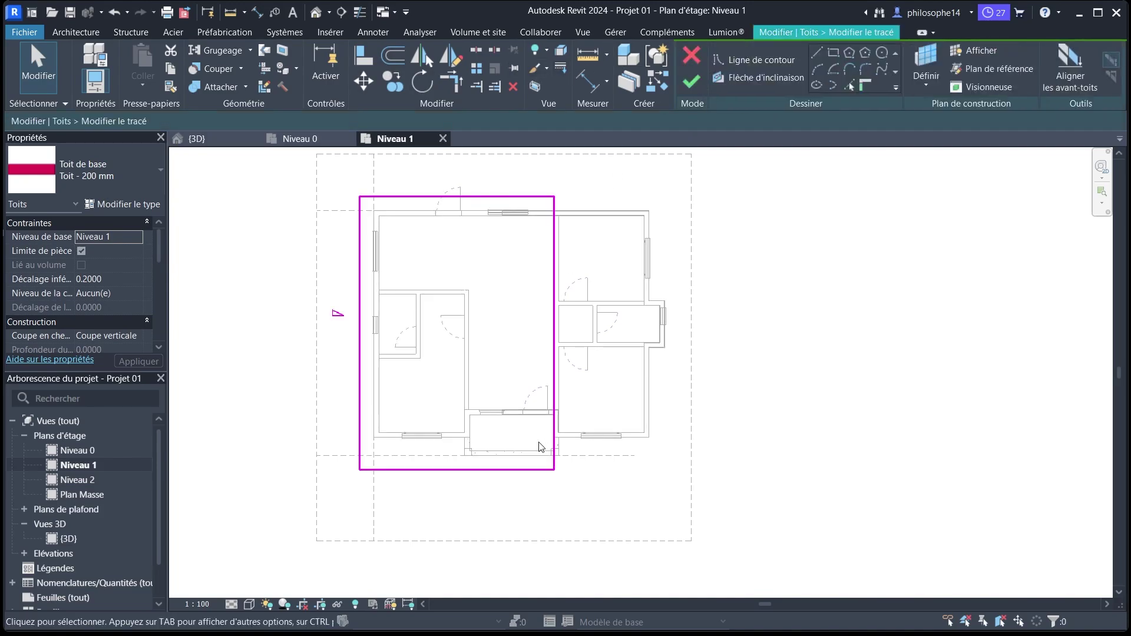
{"action": "scroll", "coordinate": [602, 469], "scroll_direction": "up", "scroll_amount": 2}
{"action": "scroll", "coordinate": [602, 469], "scroll_direction": "up", "scroll_amount": 2}
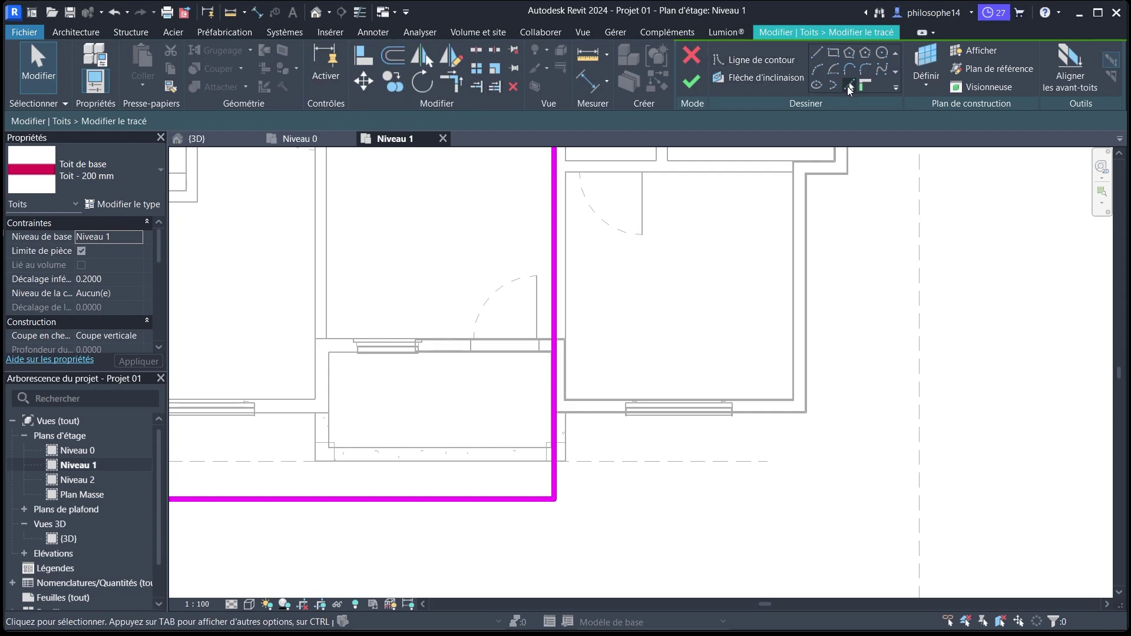
{"action": "left_click", "coordinate": [849, 85]}
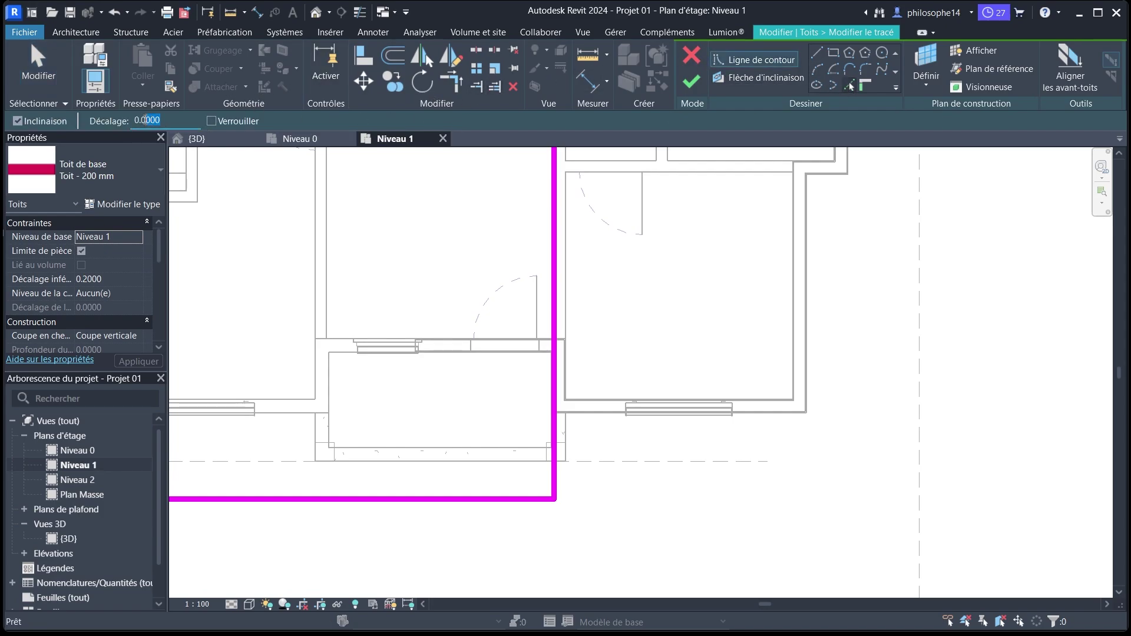
{"action": "type", "text": "5"}
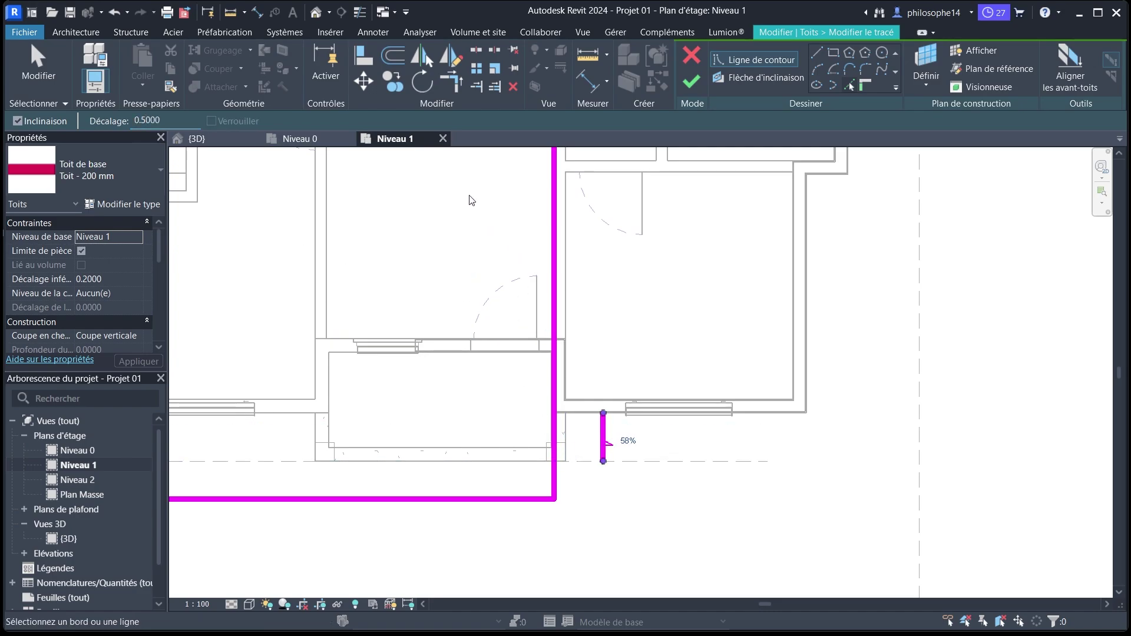
Draw a zero-offset boundary line along the front wall face, from the new line's upper end to the footprint's long right edge.
{"action": "left_click", "coordinate": [819, 52]}
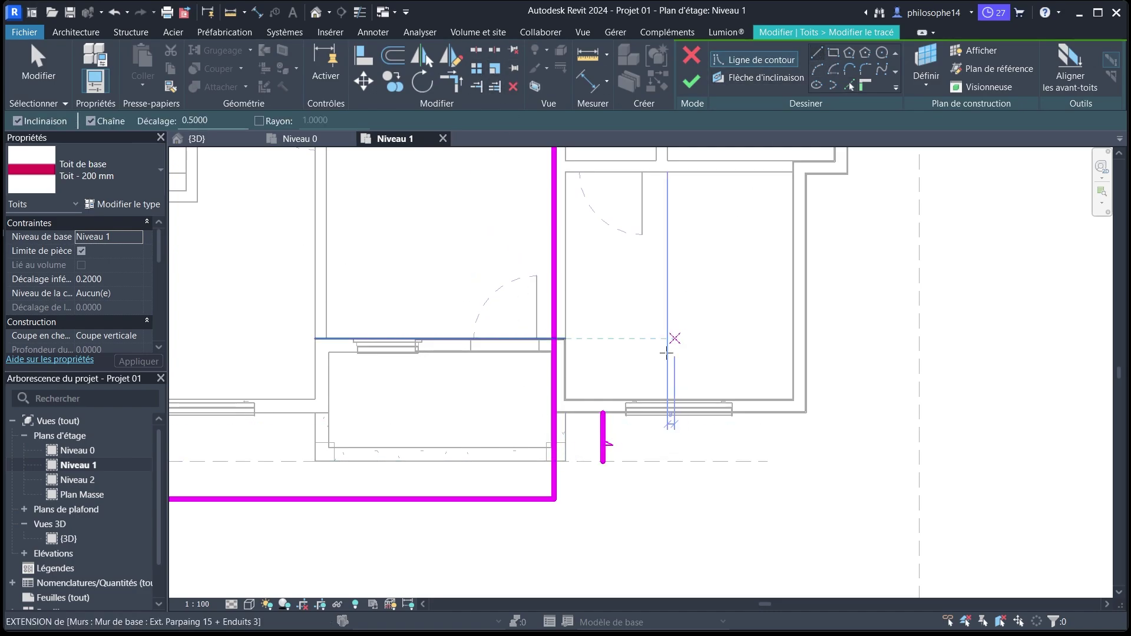
{"action": "scroll", "coordinate": [611, 427], "scroll_direction": "up", "scroll_amount": 1}
{"action": "left_click", "coordinate": [600, 408]}
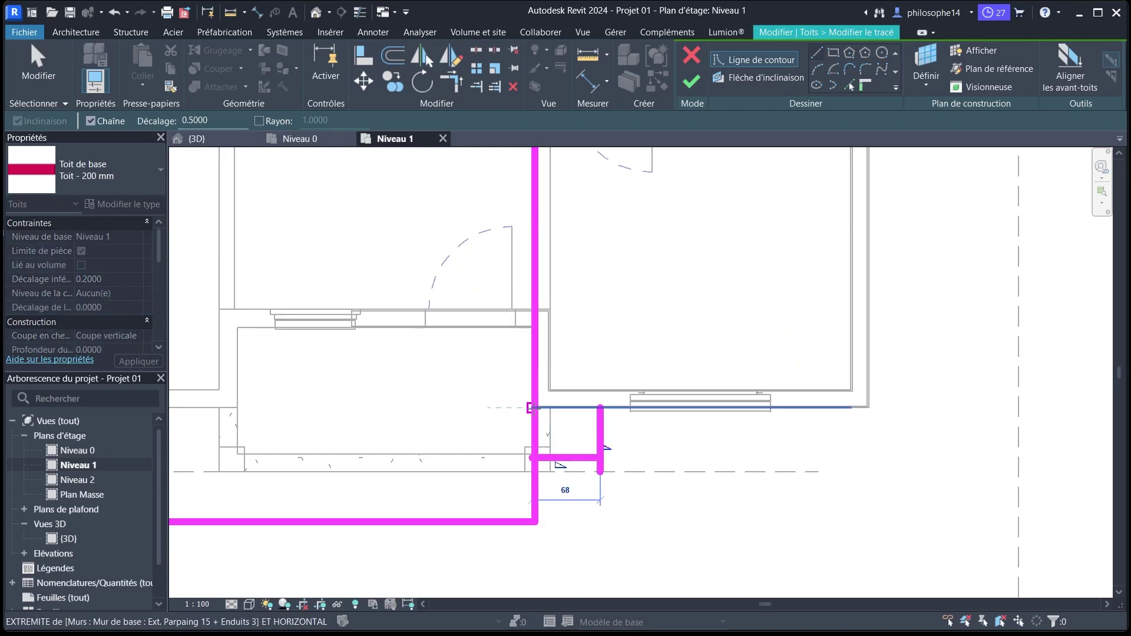
{"action": "key", "text": "Escape"}
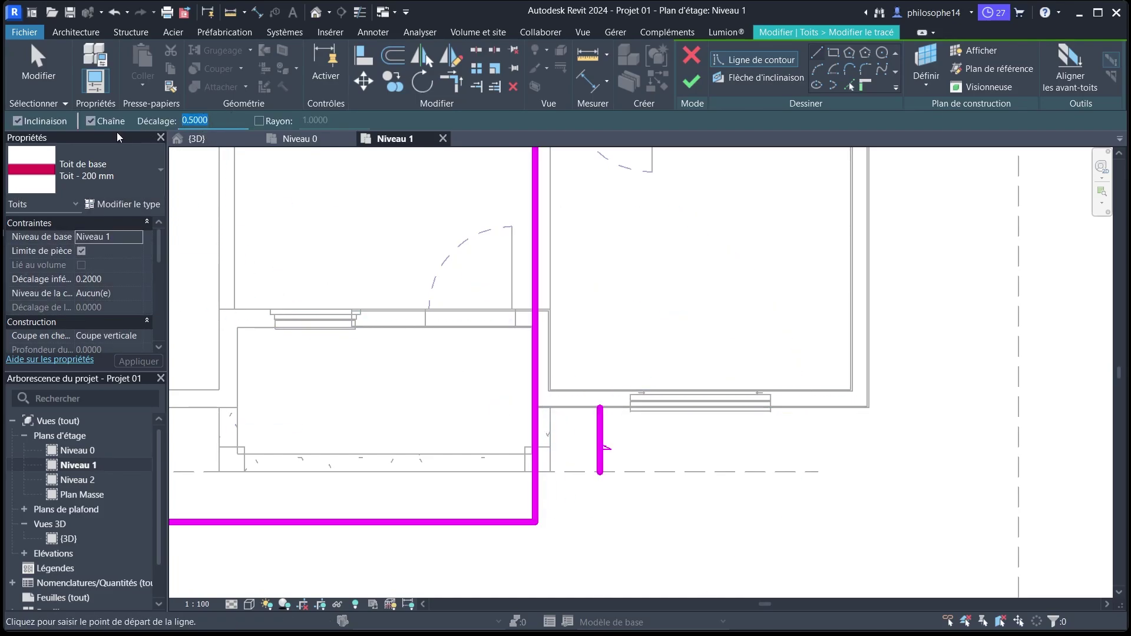
{"action": "type", "text": "0"}
{"action": "left_click", "coordinate": [600, 408]}
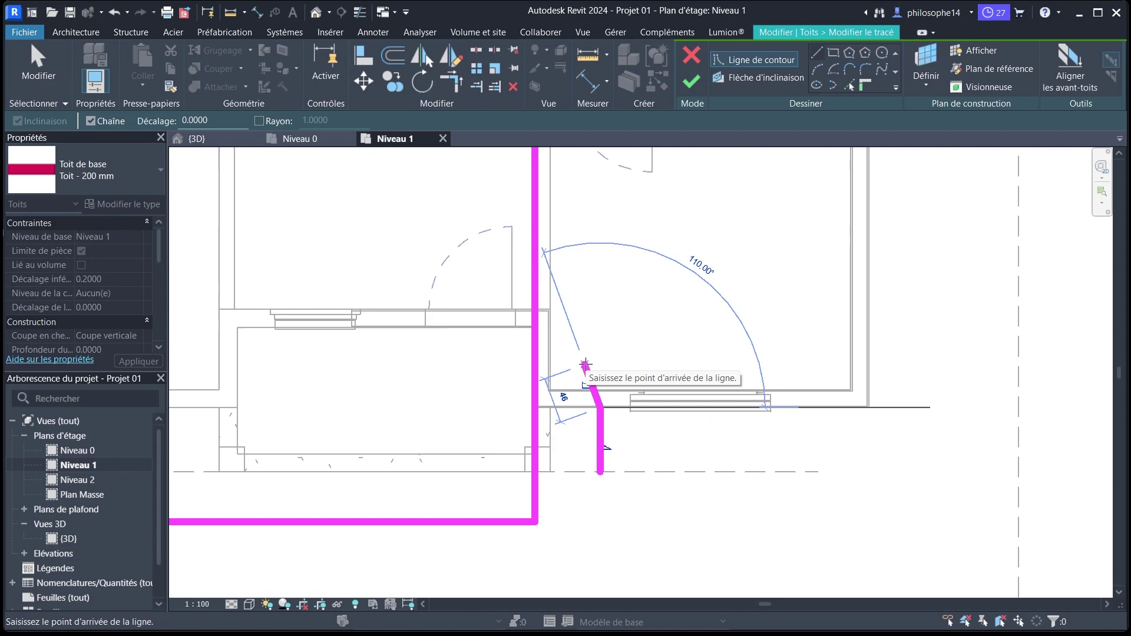
{"action": "left_click", "coordinate": [538, 407]}
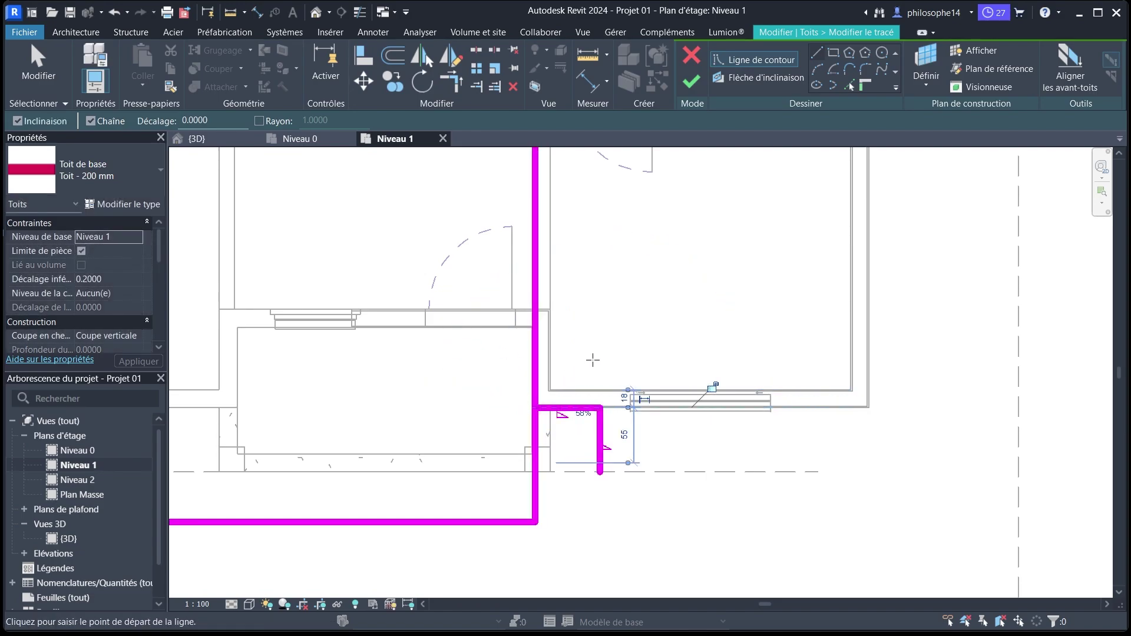
Trim the footprint lines into corners so the outline steps out around the front of the porch.
{"action": "left_click", "coordinate": [458, 80]}
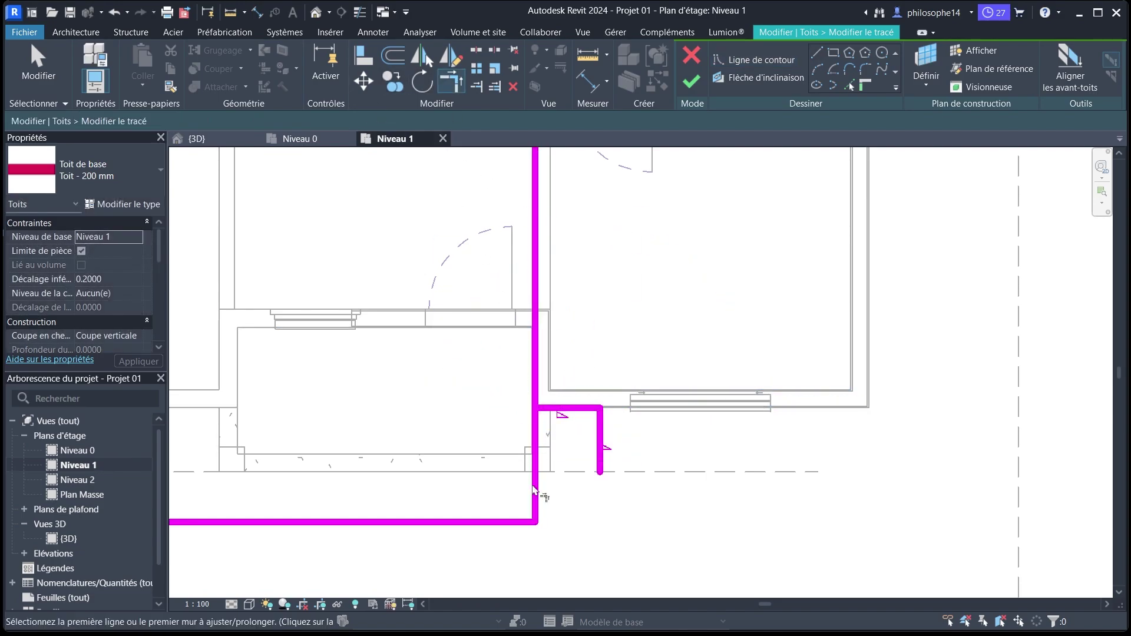
{"action": "left_click", "coordinate": [524, 522]}
{"action": "left_click", "coordinate": [602, 463]}
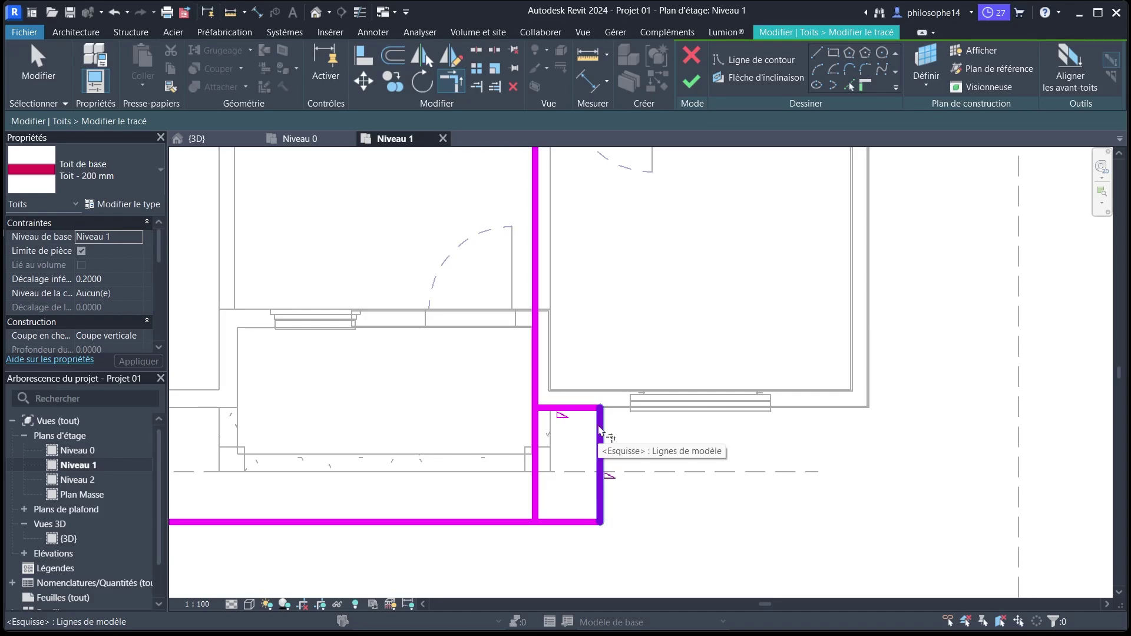
{"action": "left_click", "coordinate": [599, 434]}
{"action": "left_click", "coordinate": [575, 411]}
{"action": "left_click", "coordinate": [561, 408]}
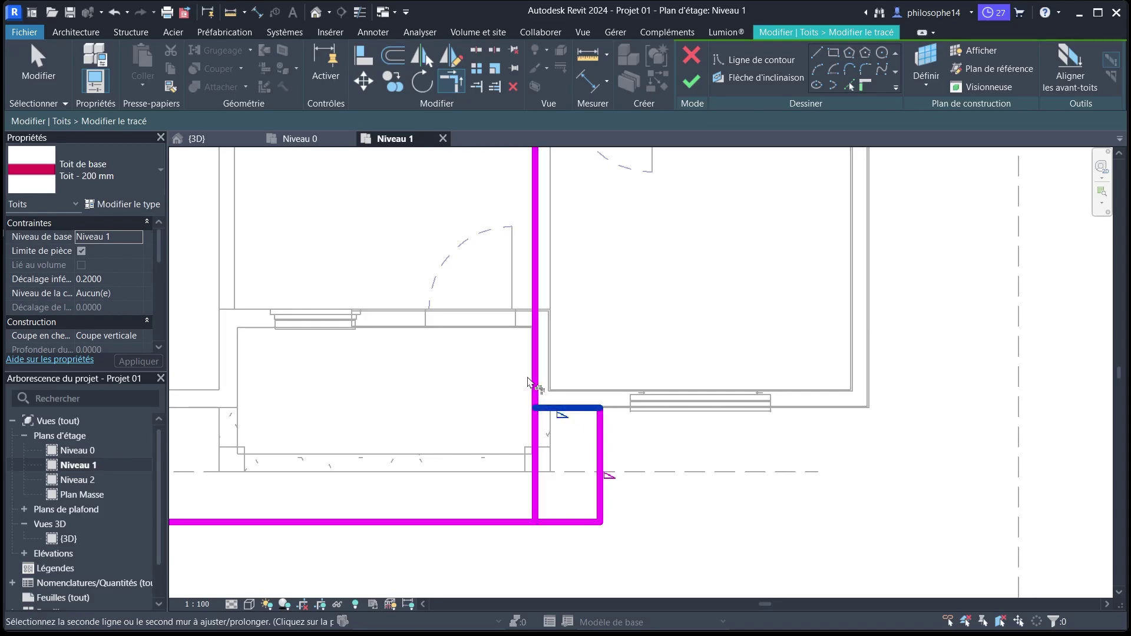
{"action": "left_click", "coordinate": [534, 380]}
{"action": "key", "text": "Escape"}
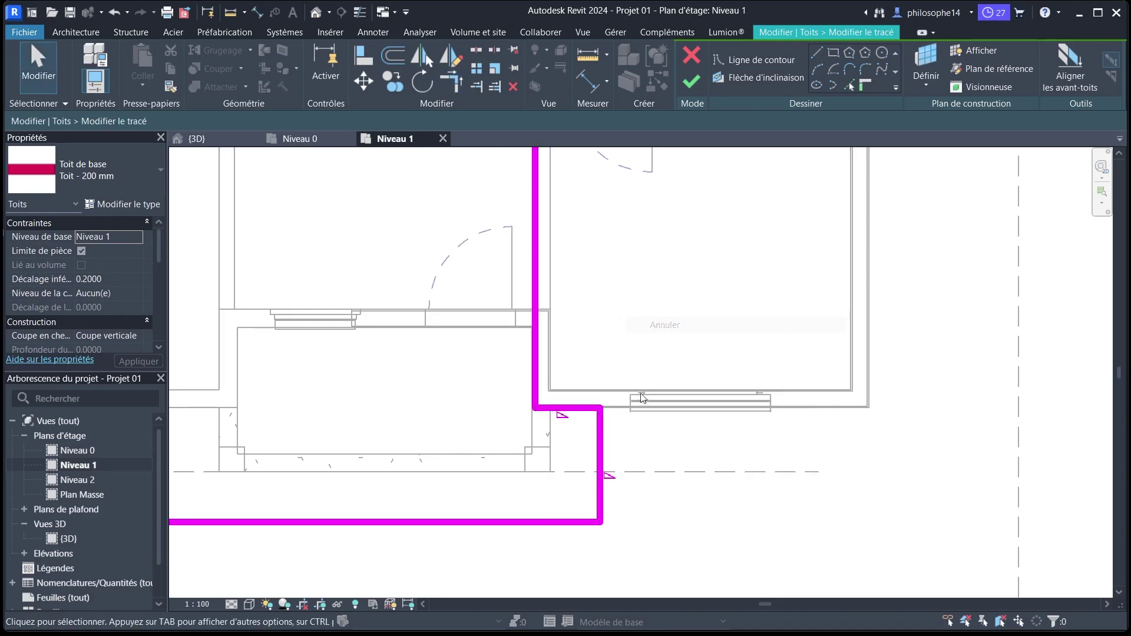
Turn off slope definition for the two new boundary lines beside the porch.
{"action": "scroll", "coordinate": [626, 461], "scroll_direction": "down", "scroll_amount": 1}
{"action": "left_click_drag", "start_coordinate": [632, 546], "coordinate": [596, 453]}
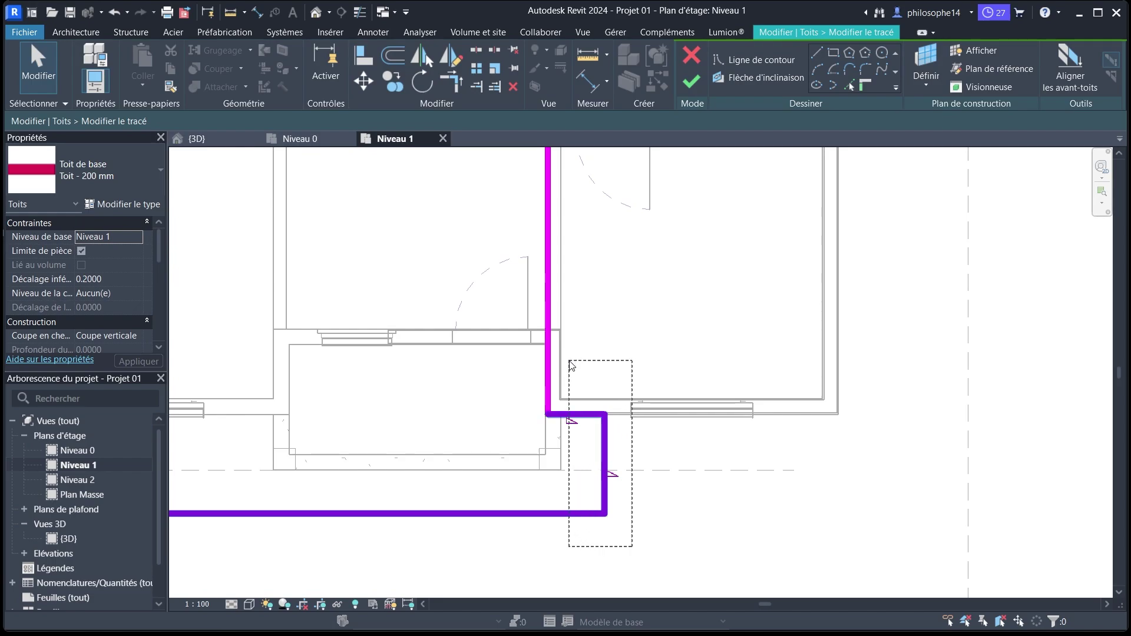
{"action": "left_click_drag", "start_coordinate": [575, 396], "coordinate": [579, 374]}
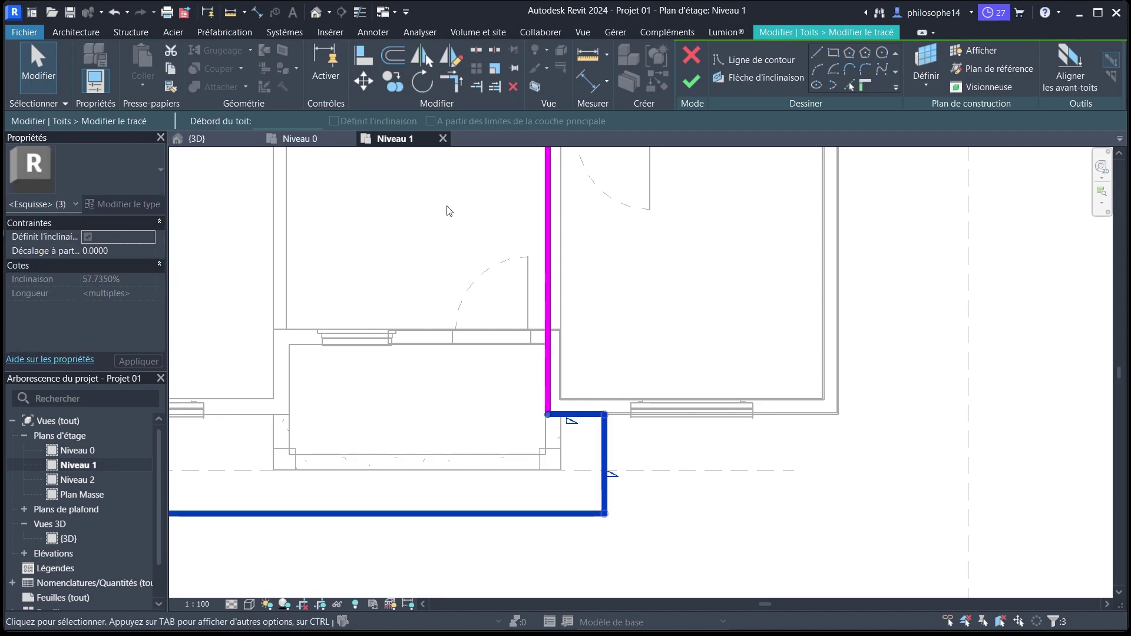
{"action": "left_click", "coordinate": [611, 465]}
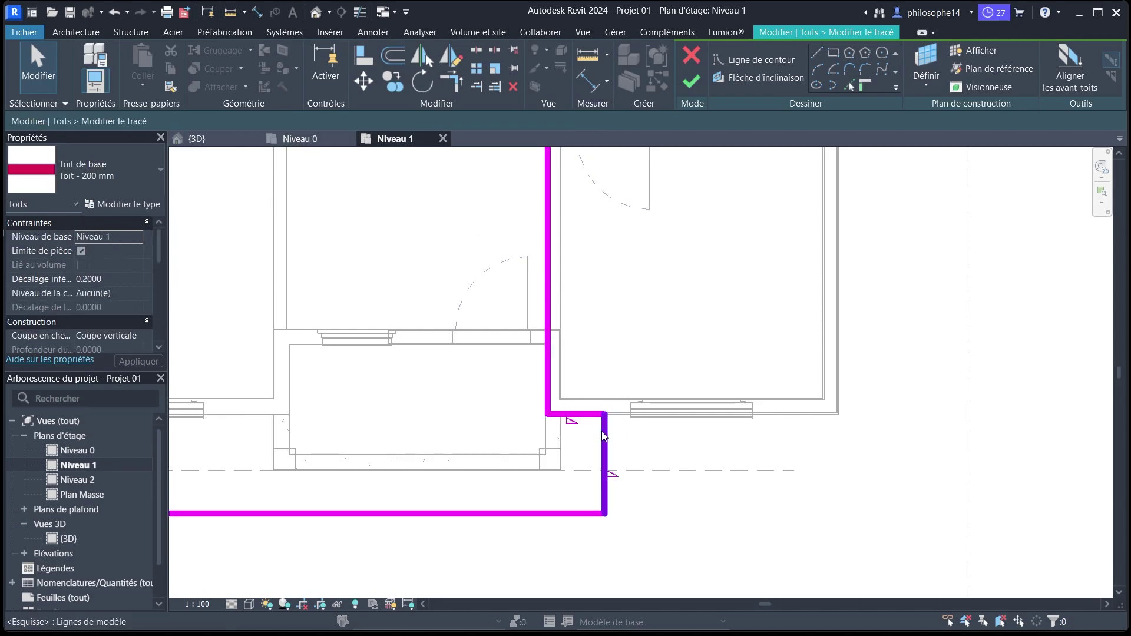
{"action": "left_click", "coordinate": [604, 465]}
{"action": "left_click", "coordinate": [334, 120]}
{"action": "left_click", "coordinate": [577, 415]}
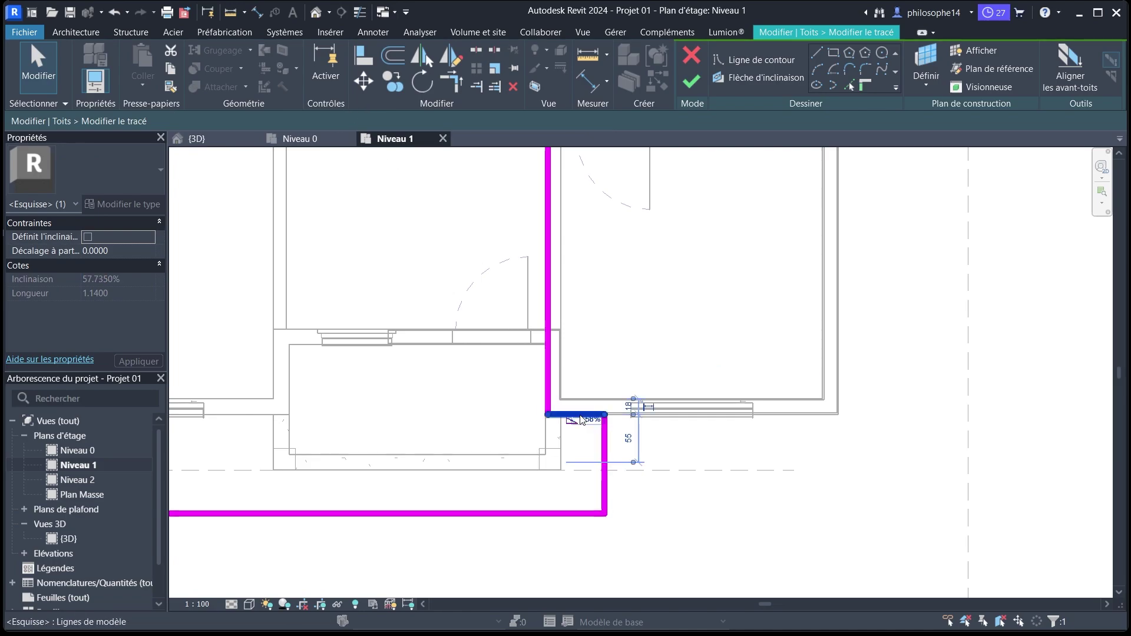
{"action": "left_click", "coordinate": [334, 121]}
Finish the lower roof's footprint without attaching the highlighted walls.
{"action": "scroll", "coordinate": [631, 365], "scroll_direction": "down", "scroll_amount": 4}
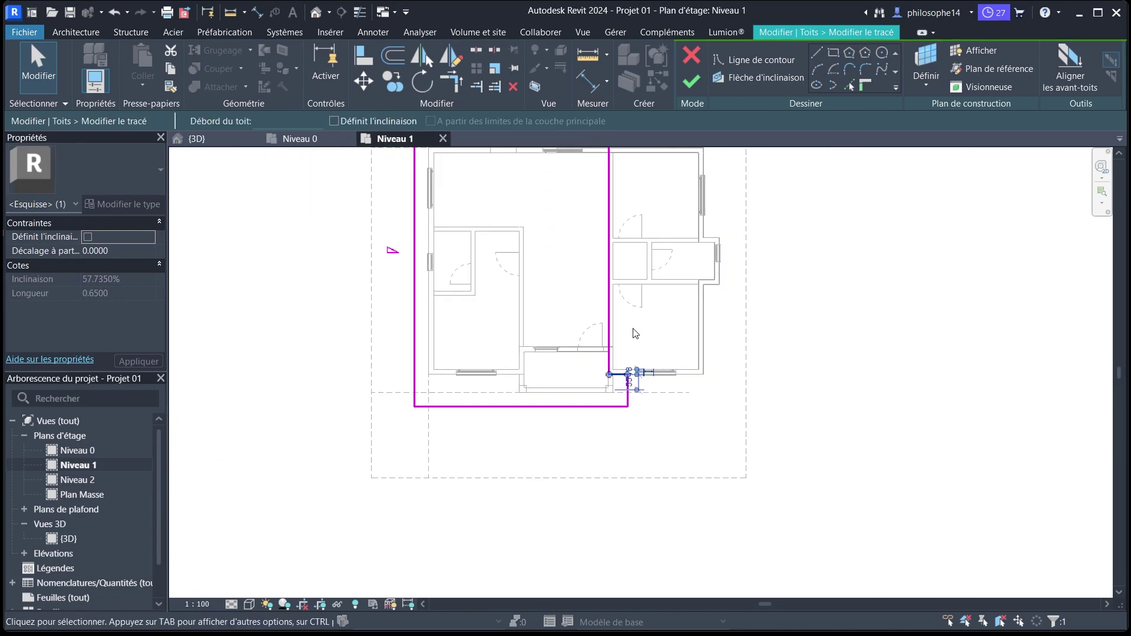
{"action": "left_click", "coordinate": [690, 84]}
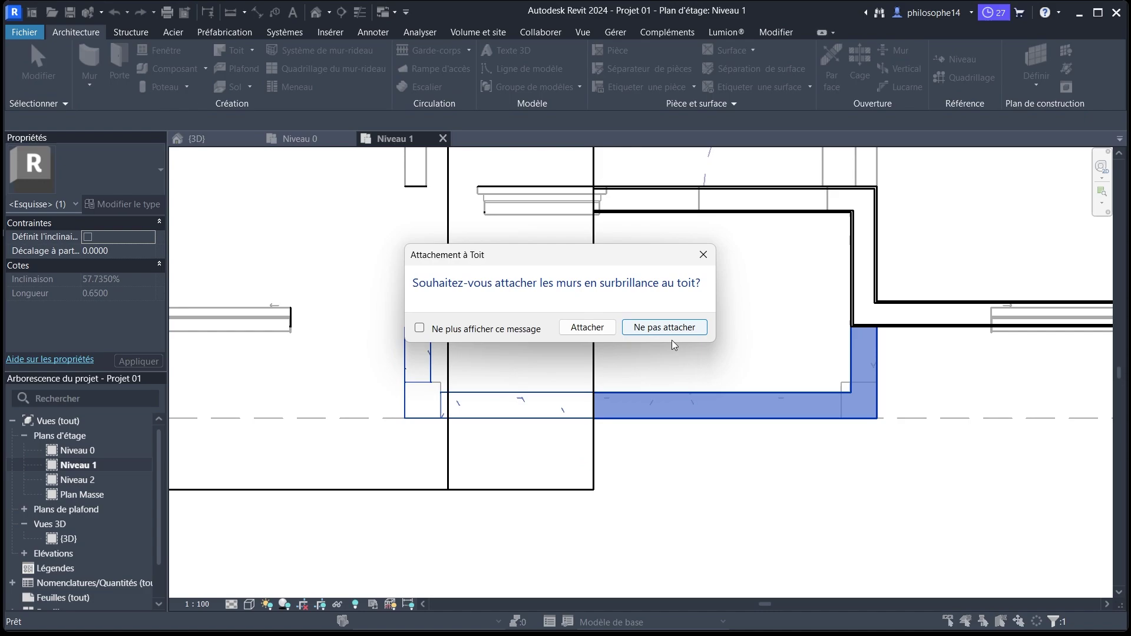
{"action": "left_click", "coordinate": [664, 327]}
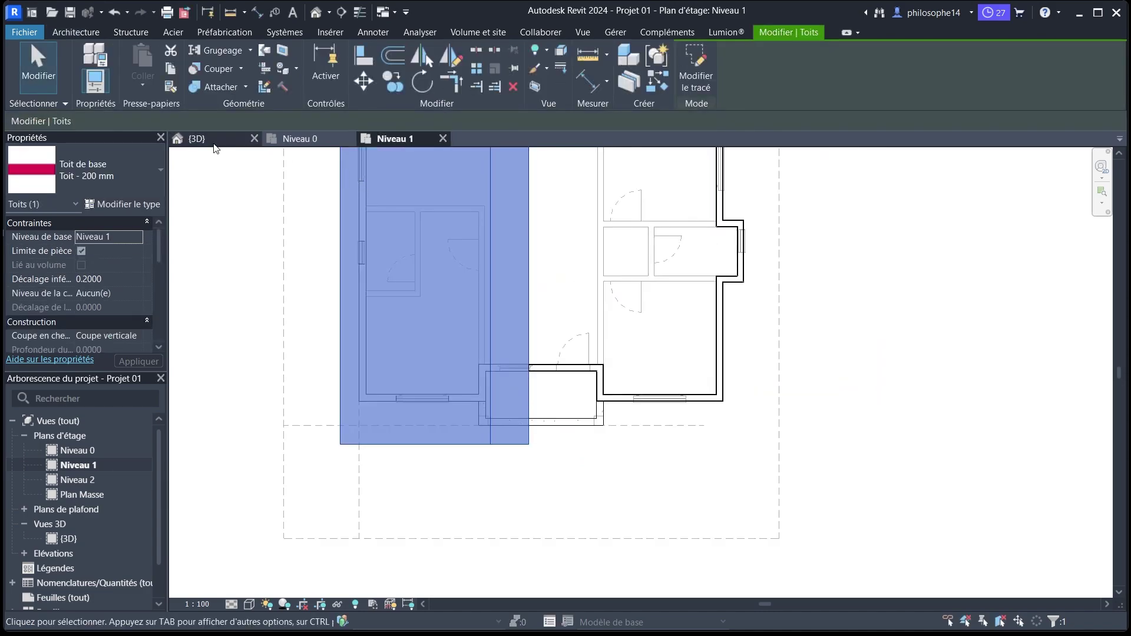
In the 3D view, attach the tops of the three walls above the porch beams to the extended lower roof.
{"action": "left_click", "coordinate": [198, 138]}
{"action": "scroll", "coordinate": [637, 302], "scroll_direction": "up", "scroll_amount": 3}
{"action": "key", "text": "Escape"}
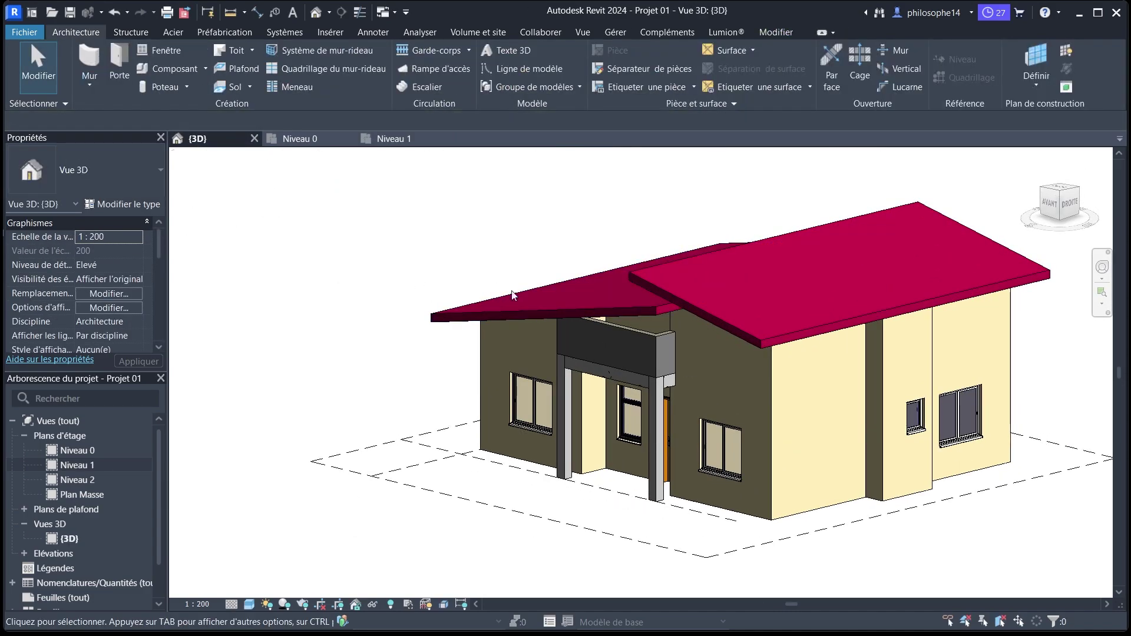
{"action": "mouse_move", "coordinate": [1059, 212]}
{"action": "left_mouse_down"}
{"action": "mouse_move", "coordinate": [213, 208]}
{"action": "mouse_move", "coordinate": [281, 205]}
{"action": "mouse_move", "coordinate": [287, 225]}
{"action": "mouse_move", "coordinate": [273, 243]}
{"action": "left_mouse_up"}
{"action": "left_click", "coordinate": [1057, 212]}
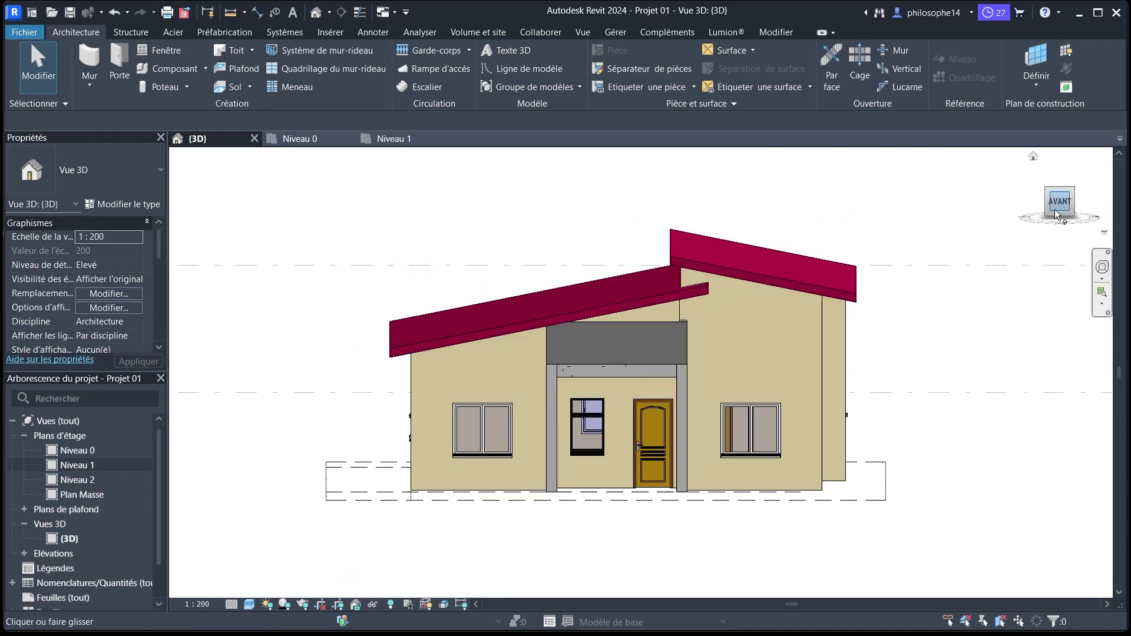
{"action": "left_click", "coordinate": [1034, 156]}
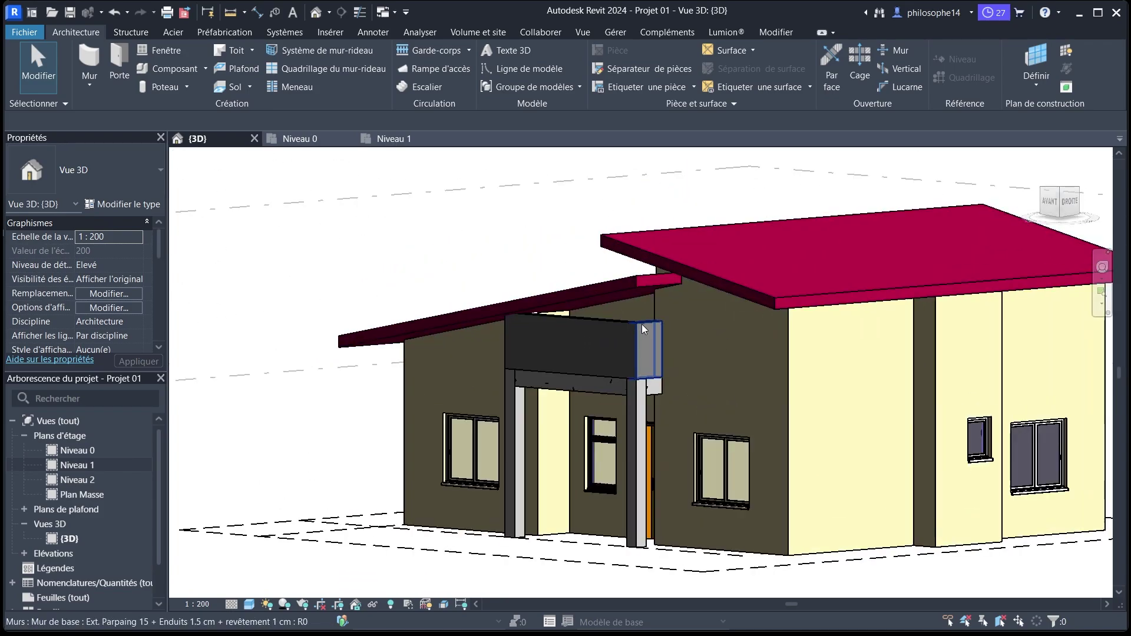
{"action": "left_click", "coordinate": [592, 331]}
{"action": "left_click", "coordinate": [590, 323], "text": "ctrl"}
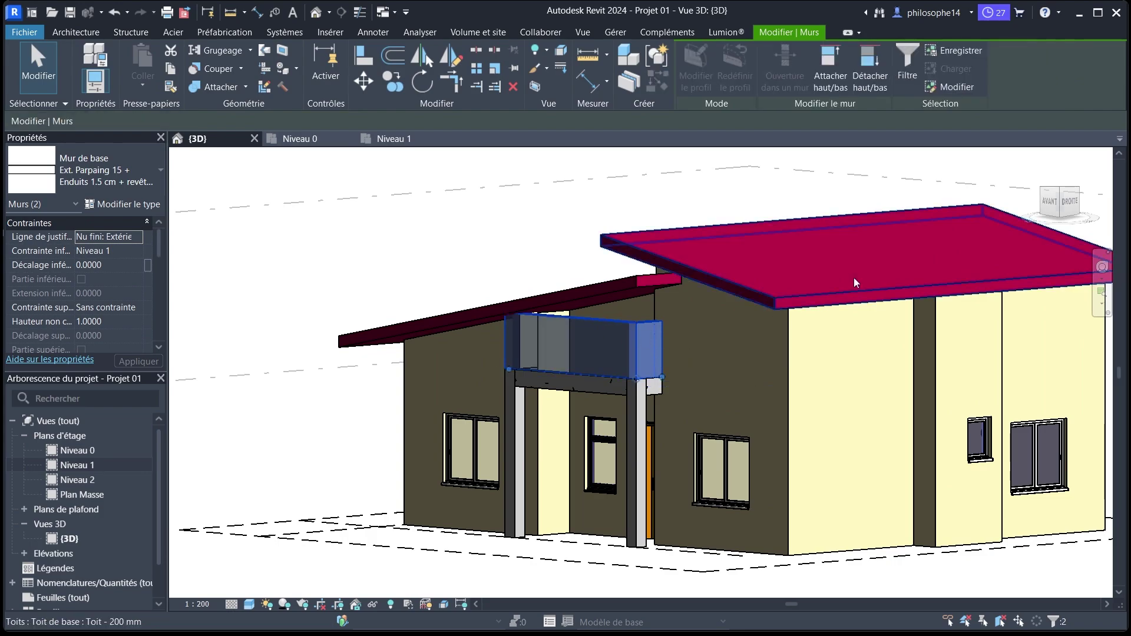
{"action": "left_click_drag", "start_coordinate": [1057, 208], "coordinate": [306, 218]}
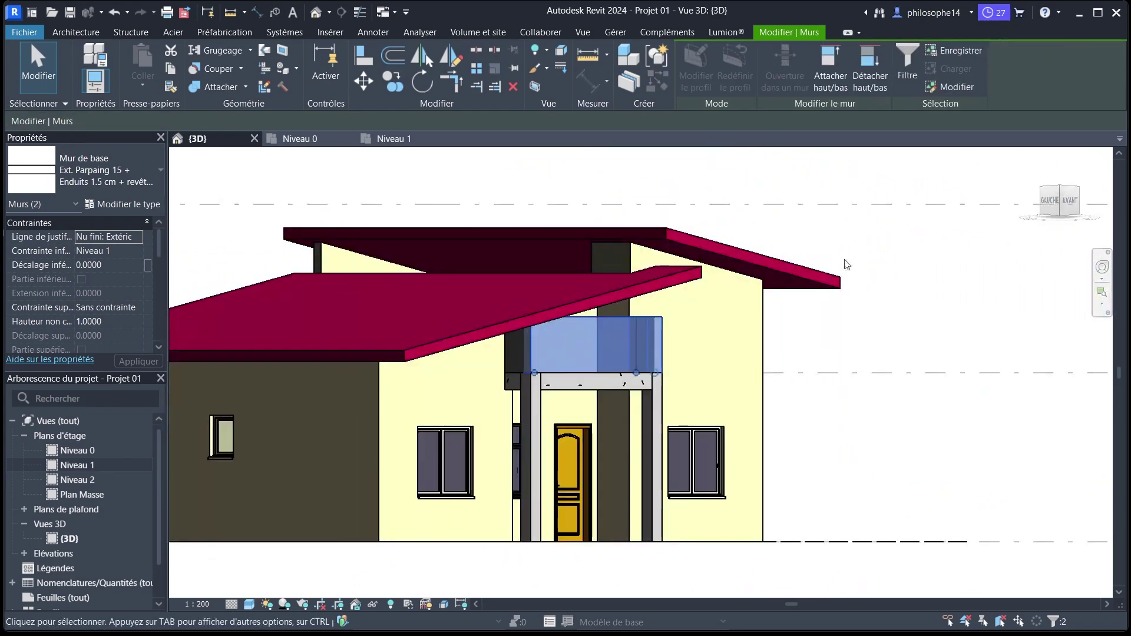
{"action": "left_click", "coordinate": [502, 357], "text": "ctrl"}
{"action": "left_click", "coordinate": [1069, 201]}
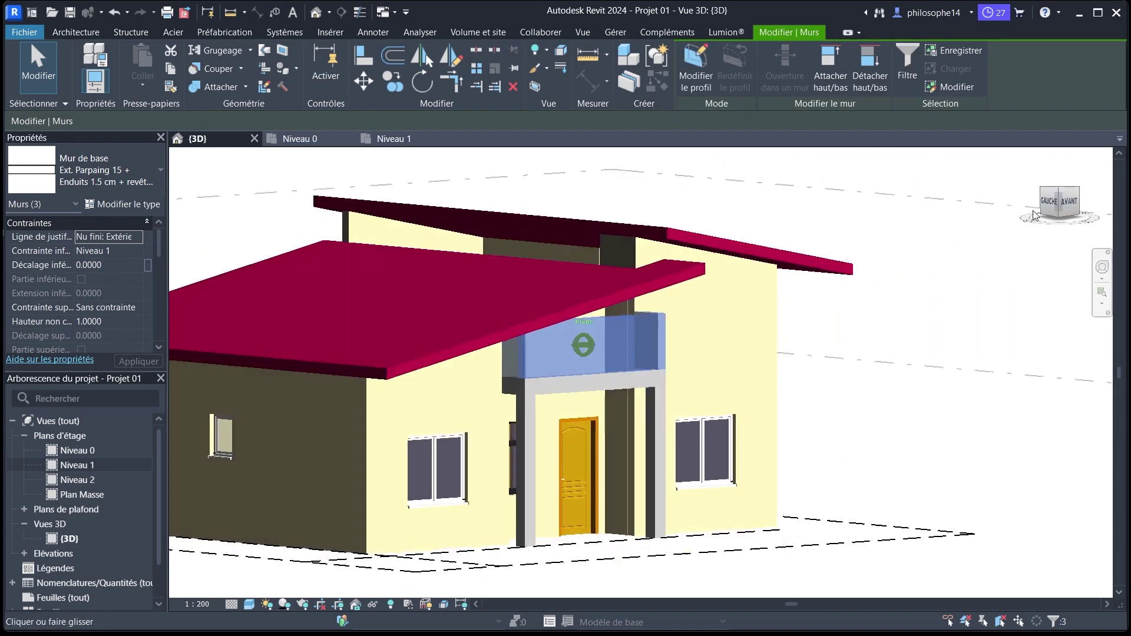
{"action": "left_click", "coordinate": [831, 71]}
{"action": "left_click", "coordinate": [637, 281]}
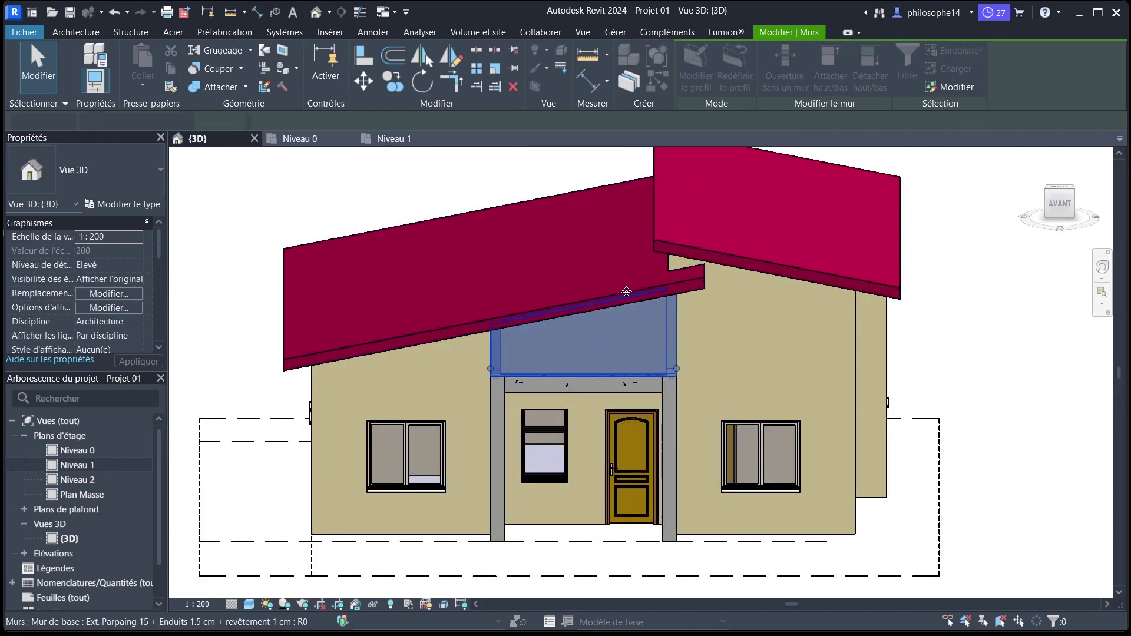
Compare the roofed porch with the reference image on Niveau 0 and return to the 3D view.
{"action": "mouse_move", "coordinate": [1059, 205]}
{"action": "left_mouse_down"}
{"action": "mouse_move", "coordinate": [1032, 223]}
{"action": "mouse_move", "coordinate": [895, 203]}
{"action": "mouse_move", "coordinate": [852, 213]}
{"action": "mouse_move", "coordinate": [899, 235]}
{"action": "mouse_move", "coordinate": [1045, 263]}
{"action": "mouse_move", "coordinate": [187, 255]}
{"action": "mouse_move", "coordinate": [281, 271]}
{"action": "mouse_move", "coordinate": [518, 249]}
{"action": "mouse_move", "coordinate": [504, 274]}
{"action": "mouse_move", "coordinate": [374, 299]}
{"action": "mouse_move", "coordinate": [181, 293]}
{"action": "mouse_move", "coordinate": [1064, 286]}
{"action": "mouse_move", "coordinate": [1049, 284]}
{"action": "left_mouse_up"}
{"action": "left_click", "coordinate": [302, 139]}
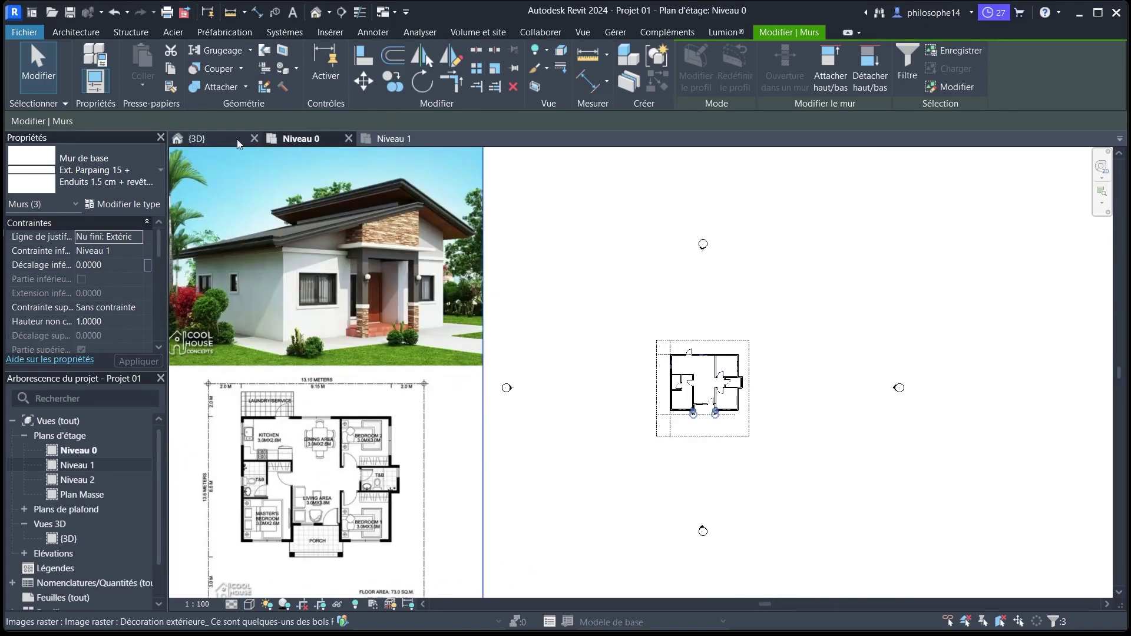
{"action": "scroll", "coordinate": [716, 361], "scroll_direction": "up", "scroll_amount": 3}
{"action": "left_click", "coordinate": [714, 360]}
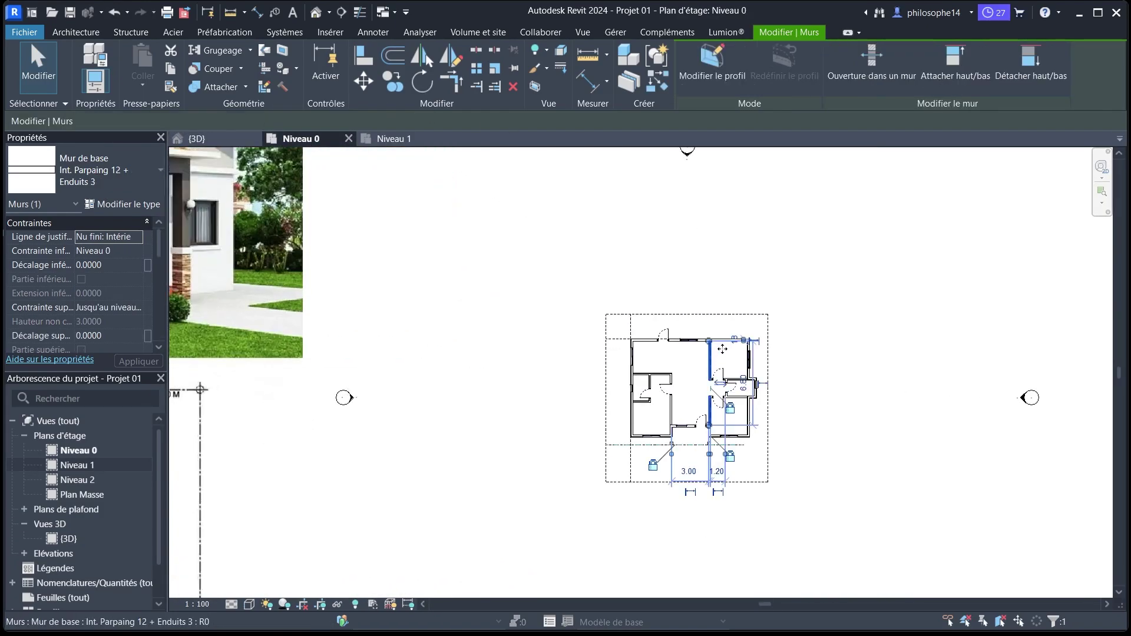
{"action": "left_click", "coordinate": [393, 141]}
{"action": "left_click", "coordinate": [224, 138]}
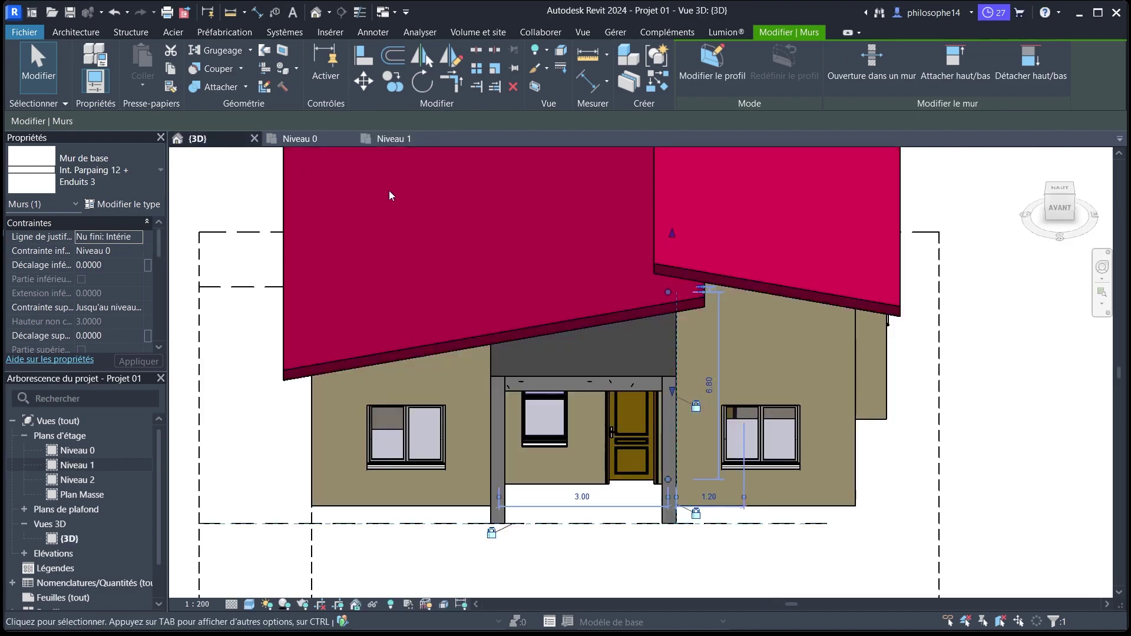
Attach the top of the selected wall between the porch and the taller block to the upper roof.
{"action": "scroll", "coordinate": [881, 211], "scroll_direction": "down", "scroll_amount": 3}
{"action": "scroll", "coordinate": [922, 239], "scroll_direction": "down", "scroll_amount": 4}
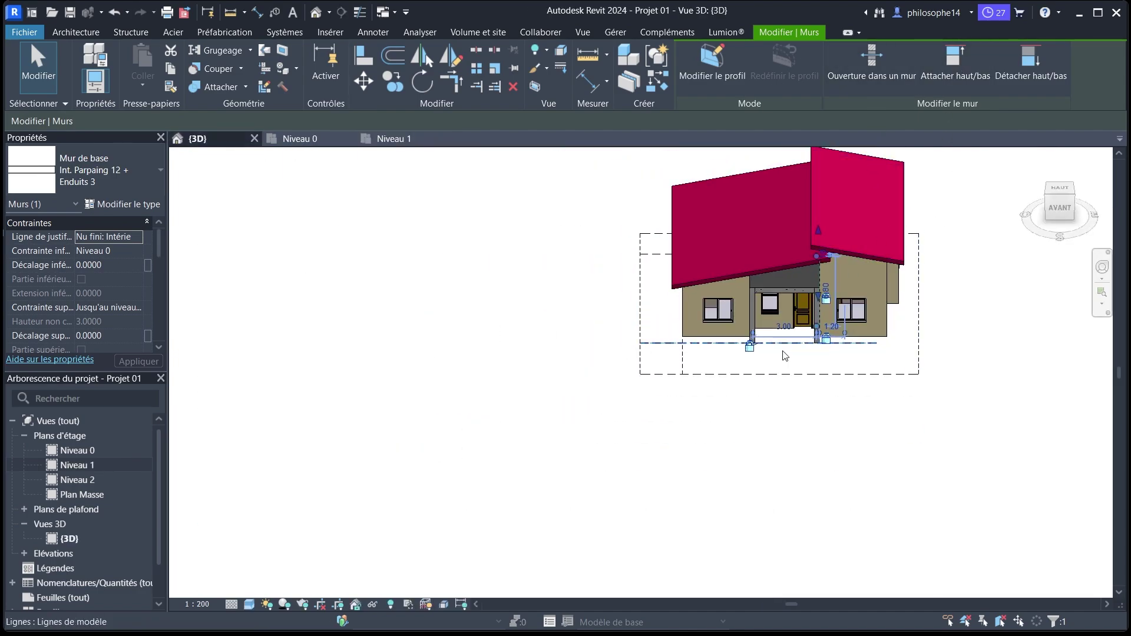
{"action": "middle_click_drag", "start_coordinate": [786, 350], "coordinate": [766, 412]}
{"action": "scroll", "coordinate": [907, 280], "scroll_direction": "up", "scroll_amount": 2}
{"action": "left_click", "coordinate": [956, 62]}
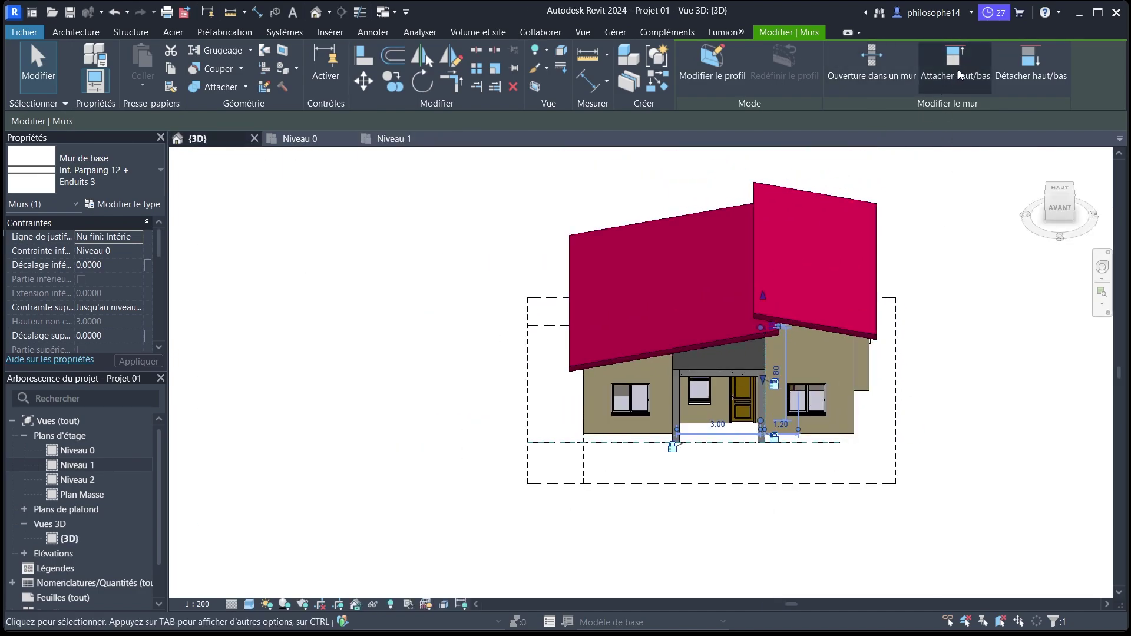
{"action": "left_click", "coordinate": [762, 235]}
{"action": "middle_click_drag", "start_coordinate": [330, 200], "coordinate": [288, 198], "text": "shift"}
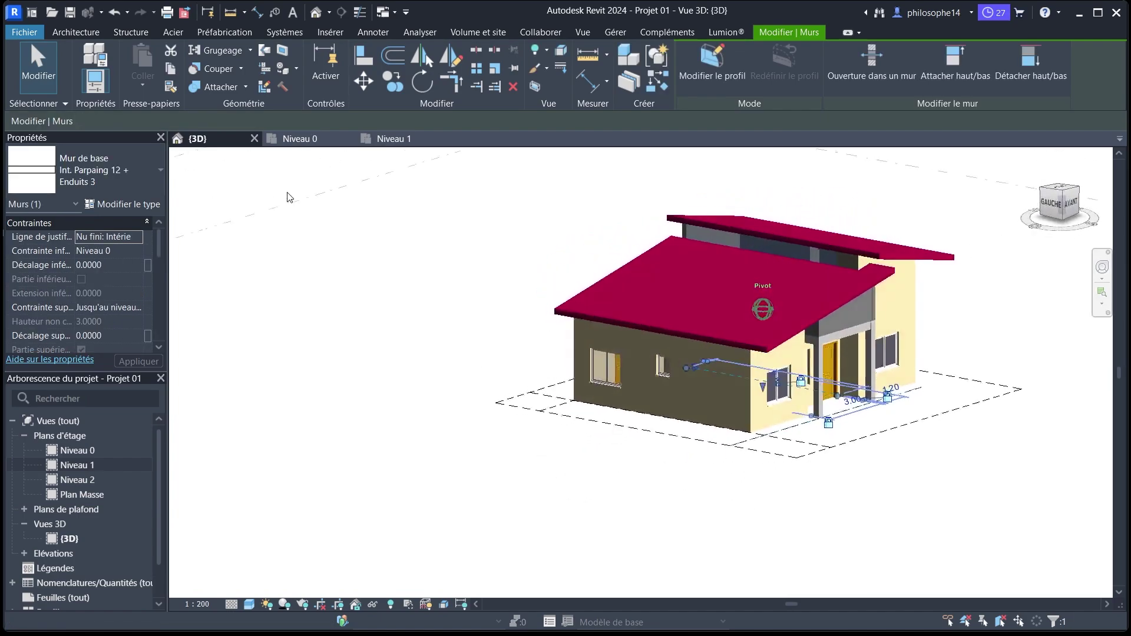
{"action": "key", "text": "Escape"}
Edit the lower roof's footprint on Niveau 1, setting the short boundary line beside the porch 0.25 m from the adjacent wall.
{"action": "middle_click_drag", "start_coordinate": [1051, 292], "coordinate": [904, 319]}
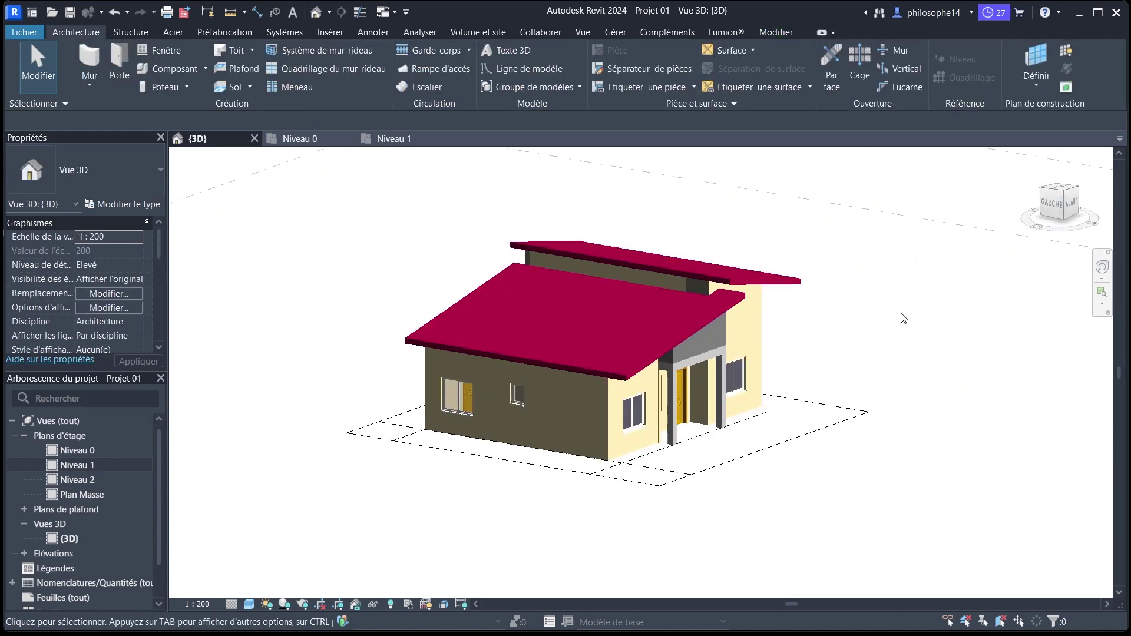
{"action": "scroll", "coordinate": [692, 351], "scroll_direction": "up", "scroll_amount": 2}
{"action": "left_click_drag", "start_coordinate": [1059, 205], "coordinate": [1028, 213]}
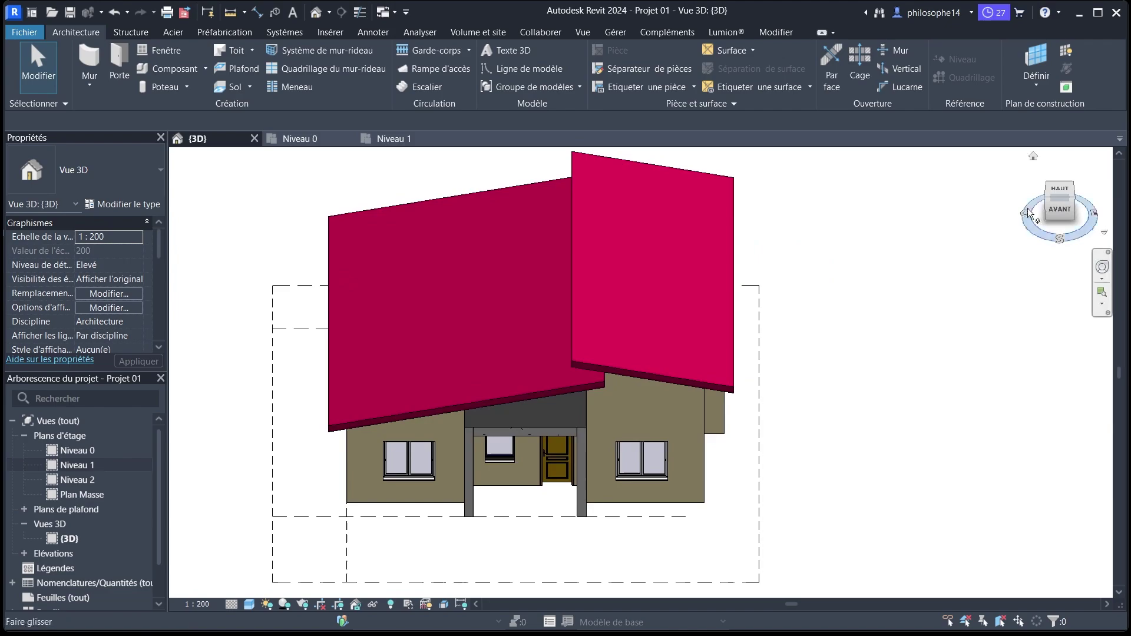
{"action": "left_click", "coordinate": [584, 384]}
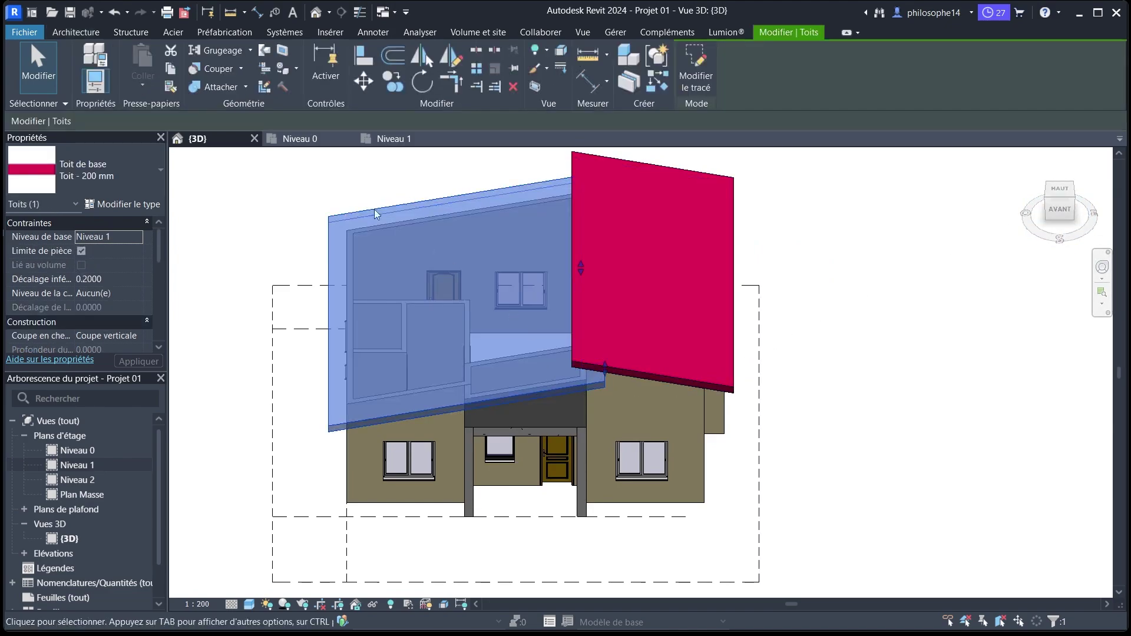
{"action": "left_click", "coordinate": [394, 139]}
{"action": "left_click", "coordinate": [683, 68]}
{"action": "scroll", "coordinate": [642, 348], "scroll_direction": "up", "scroll_amount": 3}
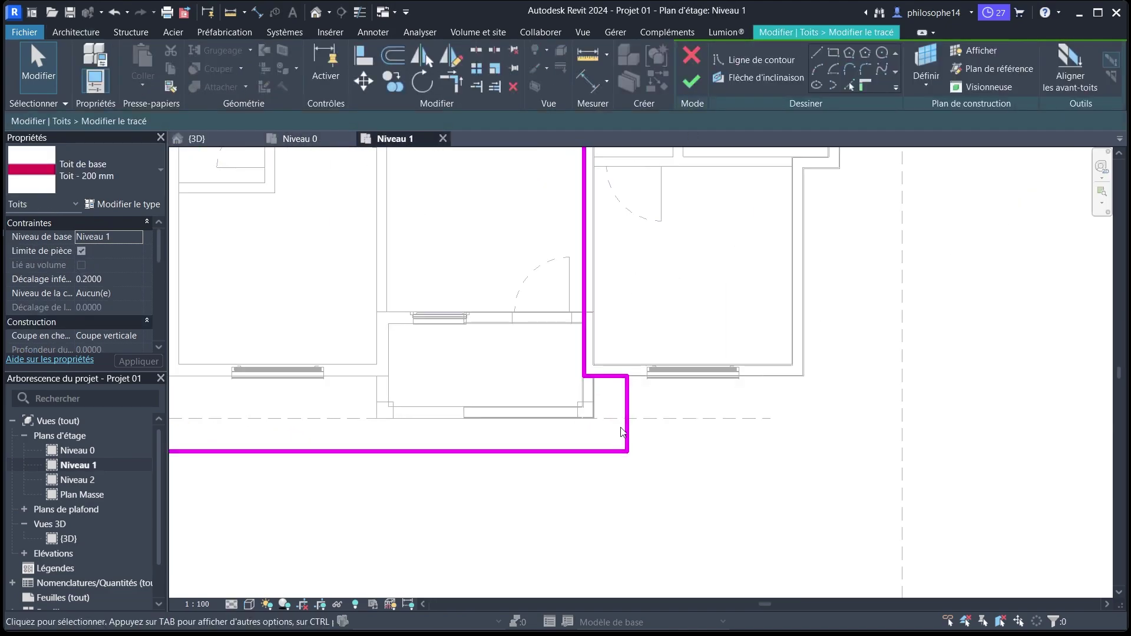
{"action": "left_click", "coordinate": [627, 413]}
{"action": "left_click", "coordinate": [607, 332]}
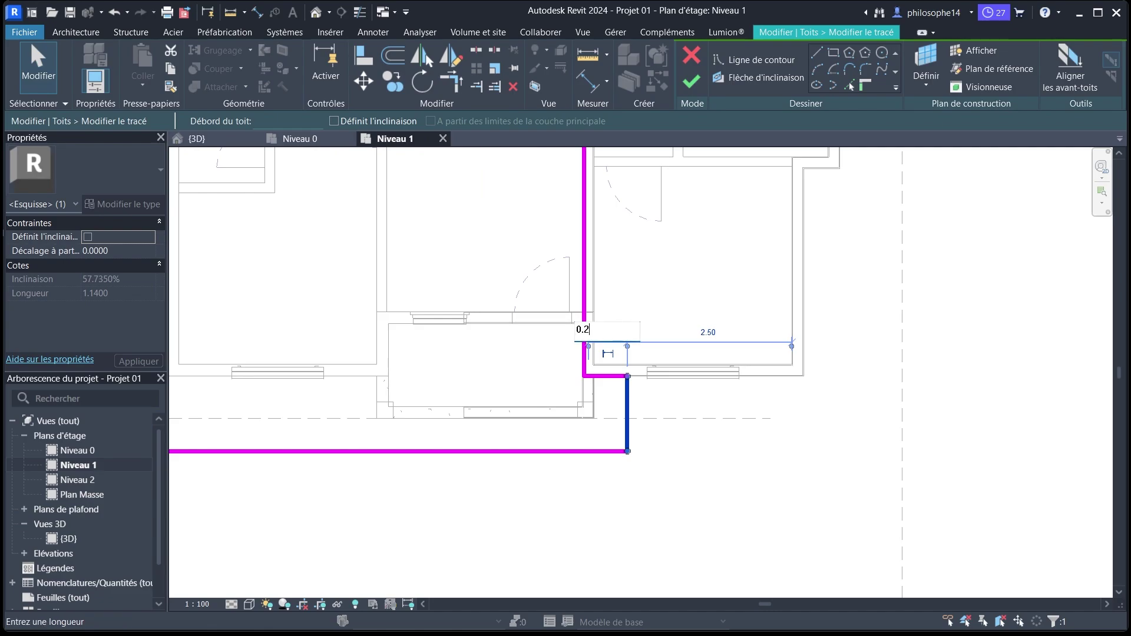
{"action": "key", "text": "Return"}
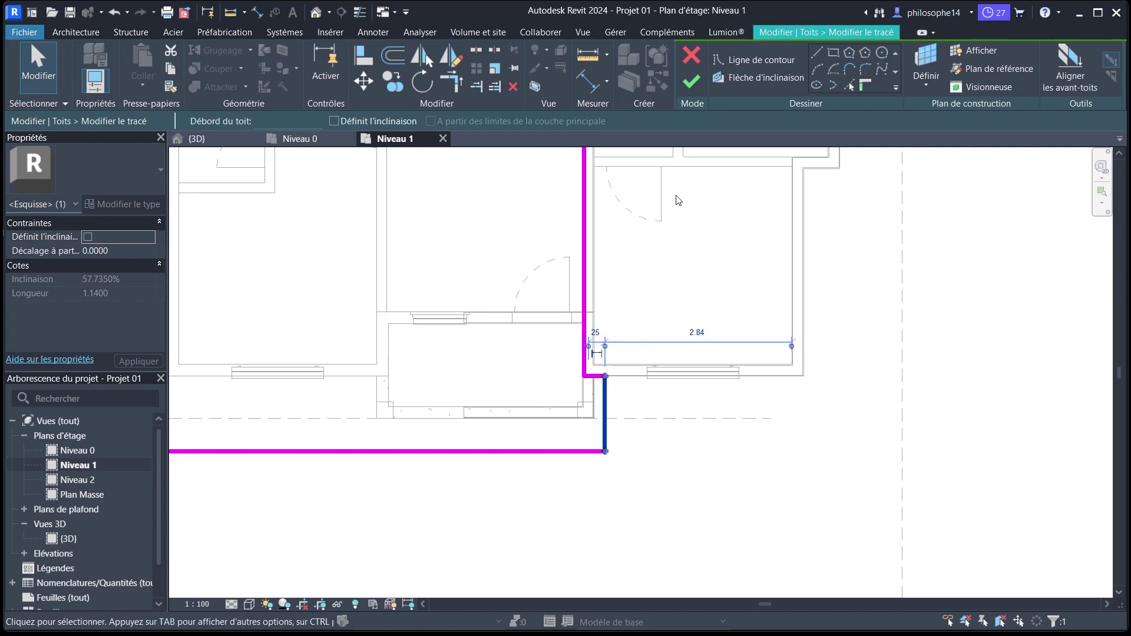
Finish the lower roof's footprint and return to the 3D view.
{"action": "left_click", "coordinate": [691, 82]}
{"action": "left_click", "coordinate": [681, 298]}
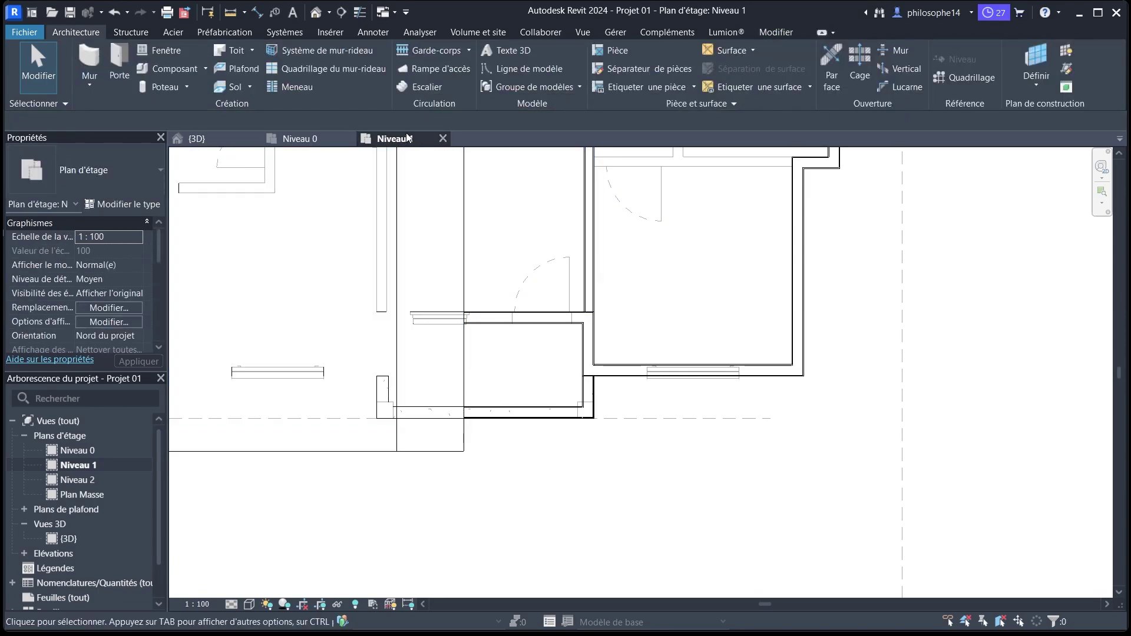
{"action": "left_click", "coordinate": [223, 139]}
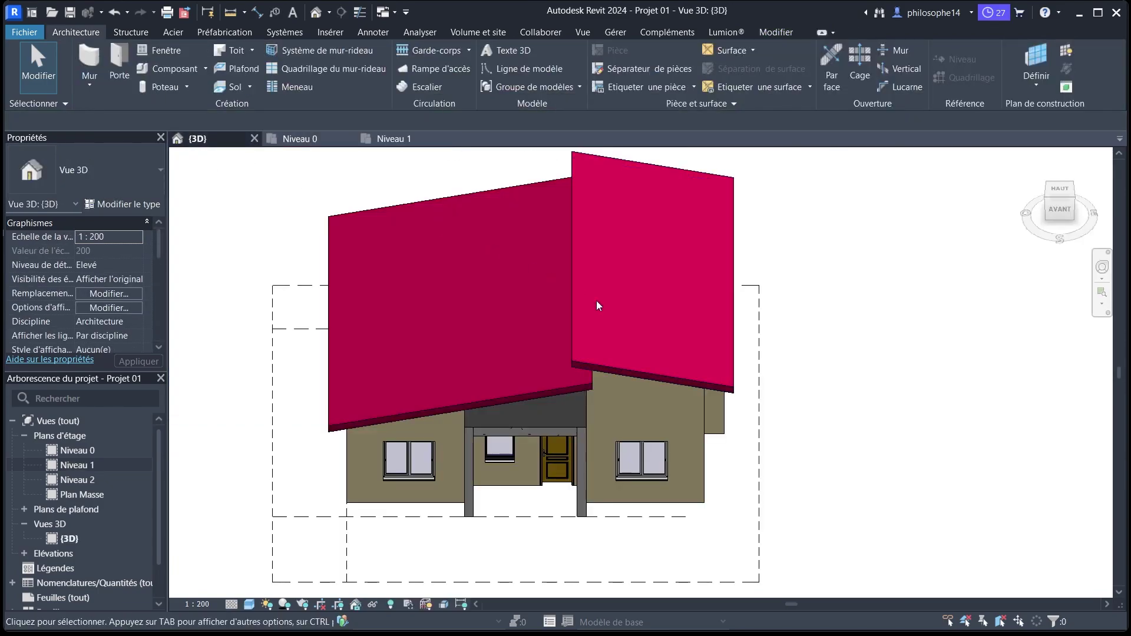
Examine the porch, both roofs and the attached walls from several angles in the 3D view.
{"action": "left_click", "coordinate": [1063, 209]}
{"action": "left_click_drag", "start_coordinate": [1072, 181], "coordinate": [1063, 214]}
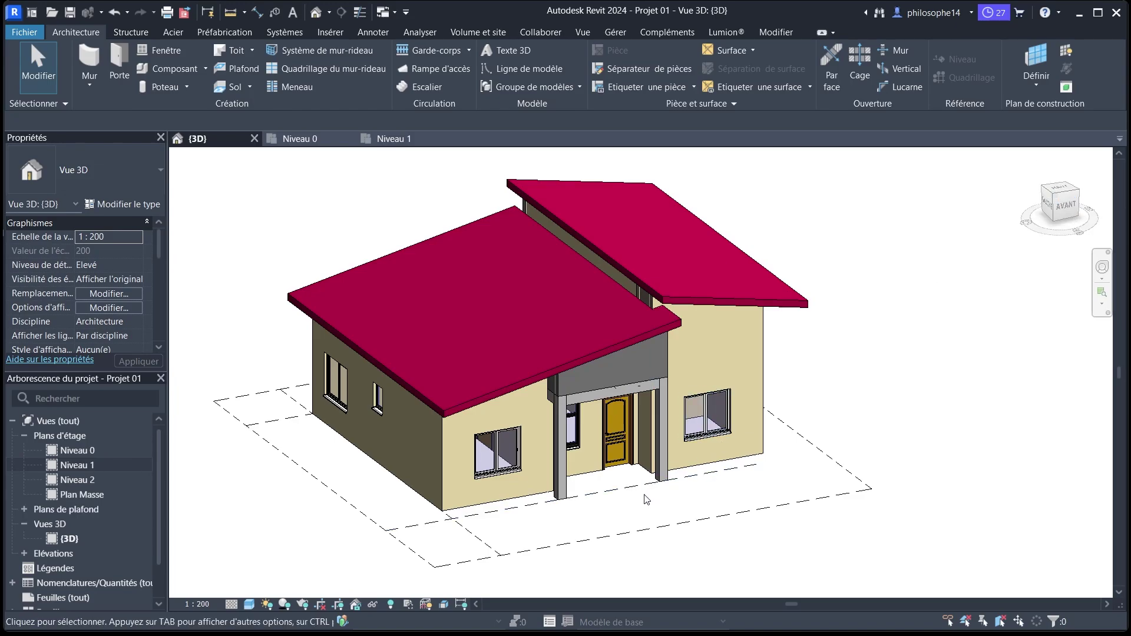
{"action": "scroll", "coordinate": [652, 493], "scroll_direction": "up", "scroll_amount": 3}
{"action": "scroll", "coordinate": [619, 490], "scroll_direction": "down", "scroll_amount": 3}
{"action": "scroll", "coordinate": [566, 480], "scroll_direction": "up", "scroll_amount": 2}
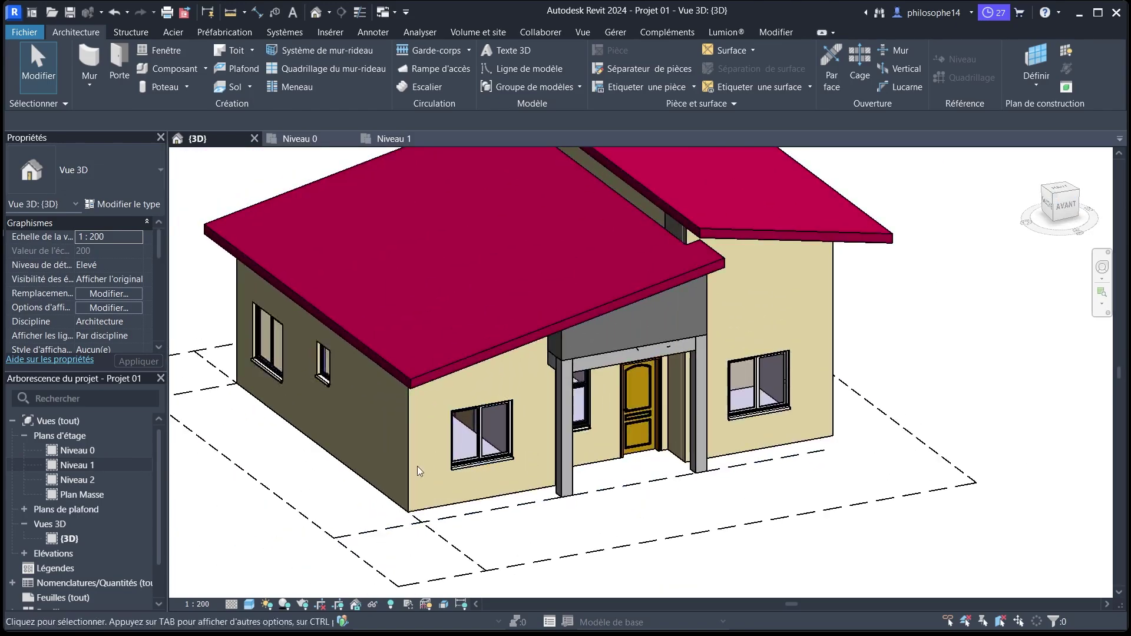
{"action": "scroll", "coordinate": [413, 486], "scroll_direction": "down", "scroll_amount": 2}
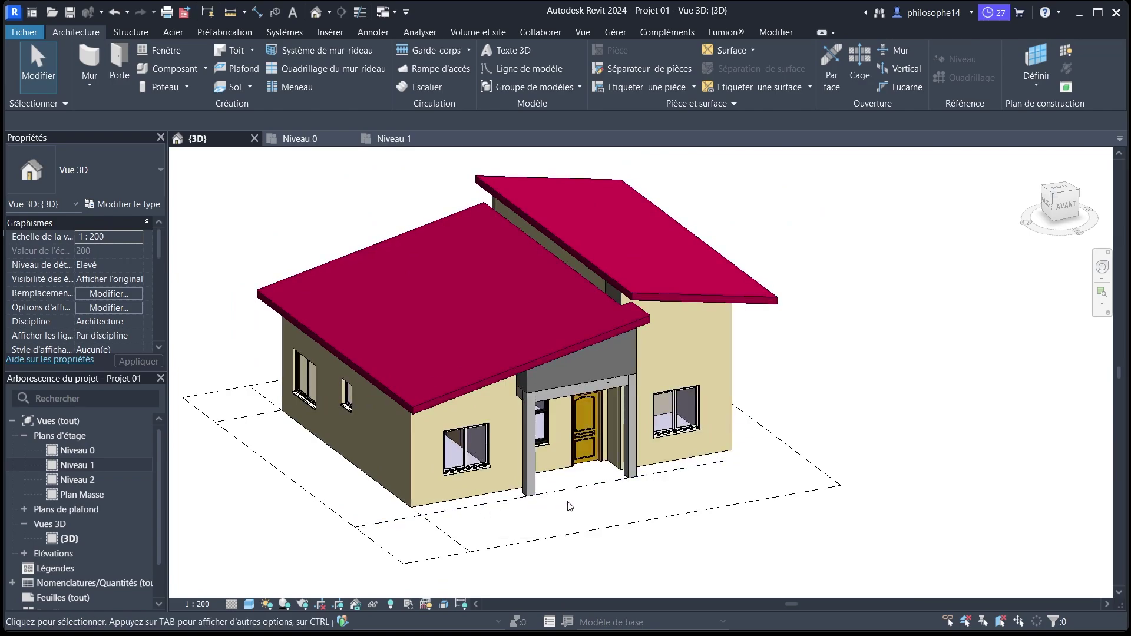
{"action": "mouse_move", "coordinate": [514, 409]}
{"action": "middle_mouse_down", "text": "shift"}
{"action": "mouse_move", "coordinate": [181, 221]}
{"action": "mouse_move", "coordinate": [449, 199]}
{"action": "mouse_move", "coordinate": [348, 203]}
{"action": "mouse_move", "coordinate": [1094, 231]}
{"action": "mouse_move", "coordinate": [981, 255]}
{"action": "mouse_move", "coordinate": [851, 257]}
{"action": "mouse_move", "coordinate": [938, 264]}
{"action": "mouse_move", "coordinate": [971, 253]}
{"action": "mouse_move", "coordinate": [974, 213]}
{"action": "mouse_move", "coordinate": [988, 274]}
{"action": "middle_mouse_up", "text": "shift"}
On Niveau 0, start an architectural floor and duplicate the Dalle en béton - 250 mm type as "Dalle sol".
{"action": "left_click", "coordinate": [300, 138]}
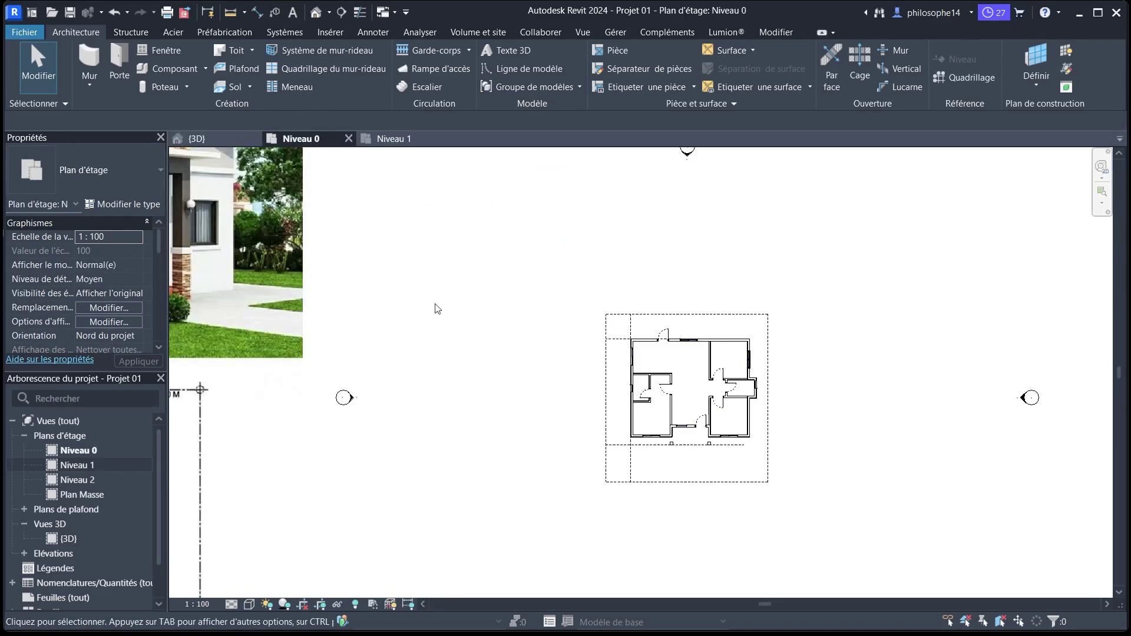
{"action": "scroll", "coordinate": [746, 424], "scroll_direction": "up", "scroll_amount": 4}
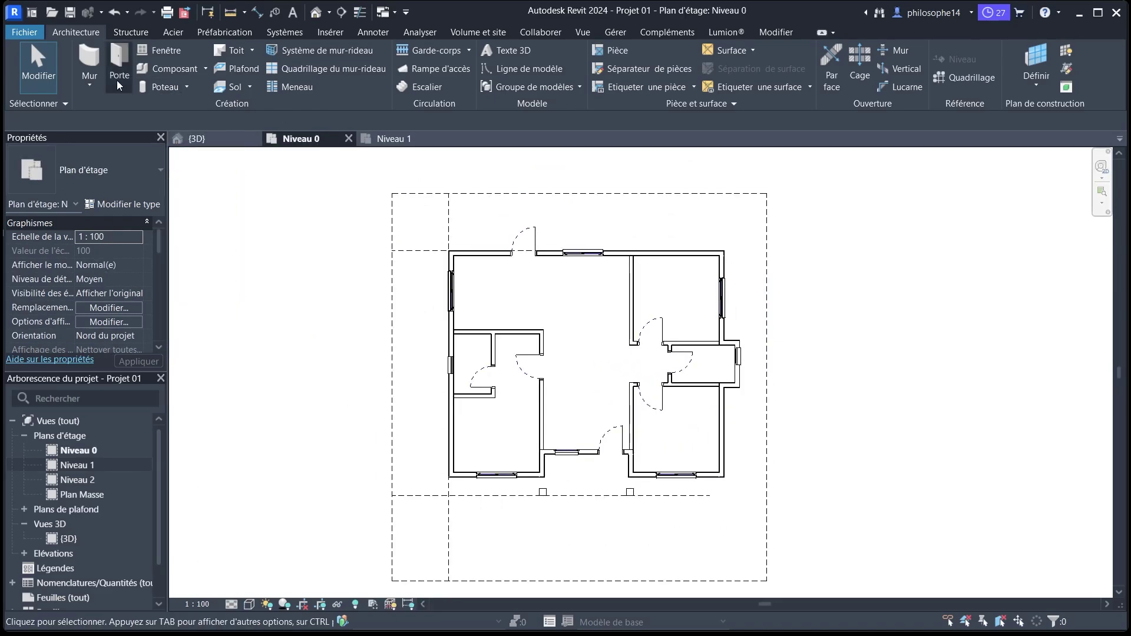
{"action": "left_click", "coordinate": [252, 87]}
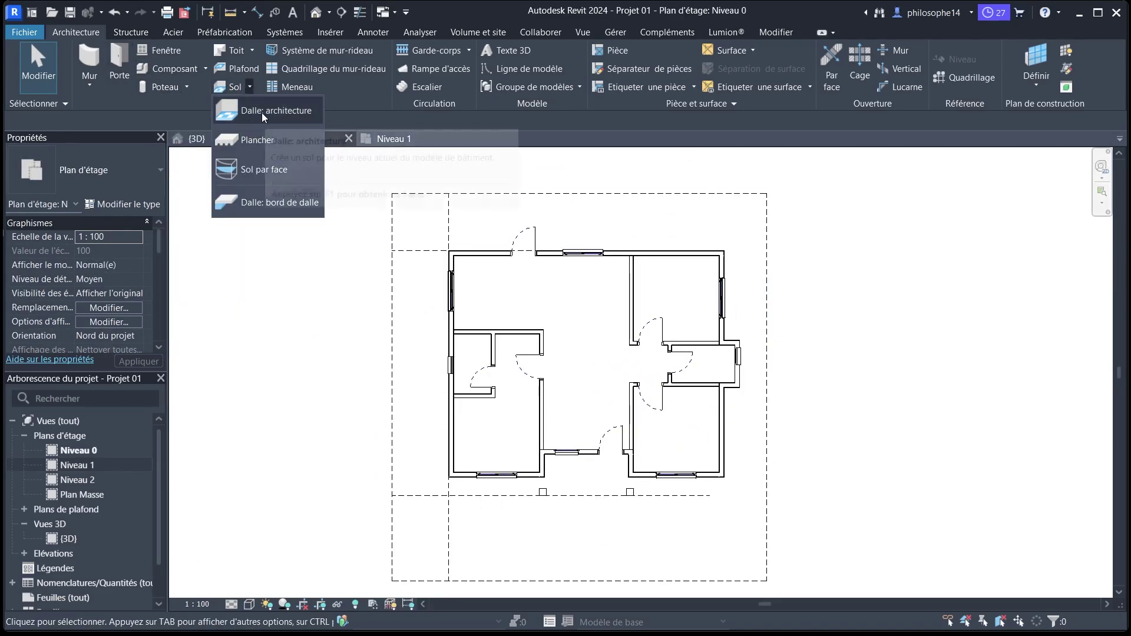
{"action": "left_click", "coordinate": [261, 112]}
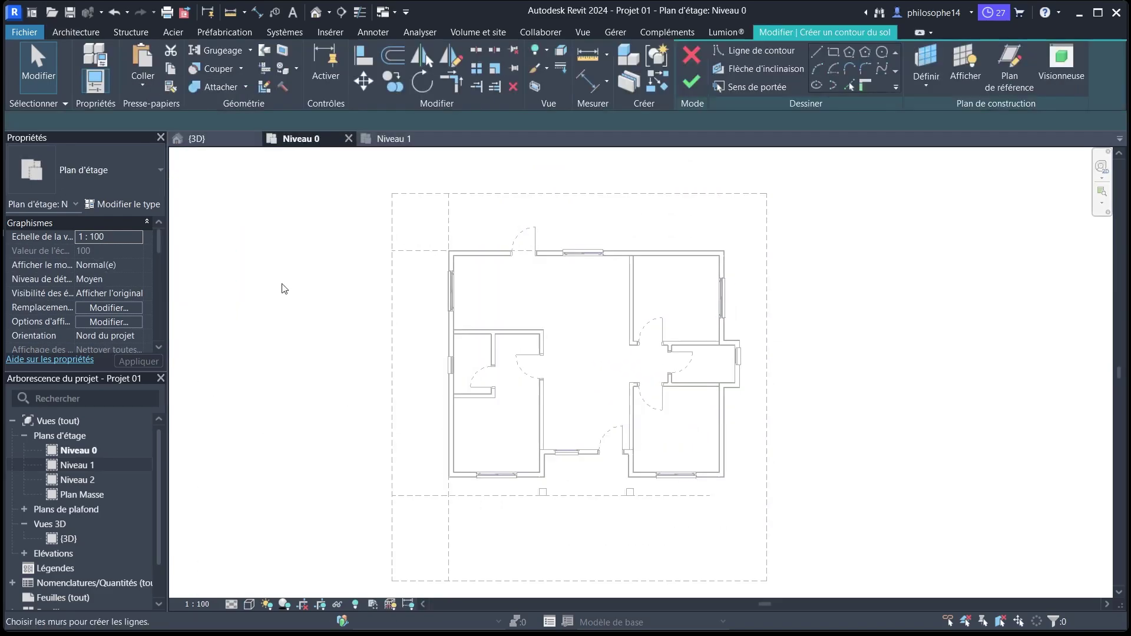
{"action": "left_click", "coordinate": [123, 205]}
{"action": "left_click", "coordinate": [680, 101]}
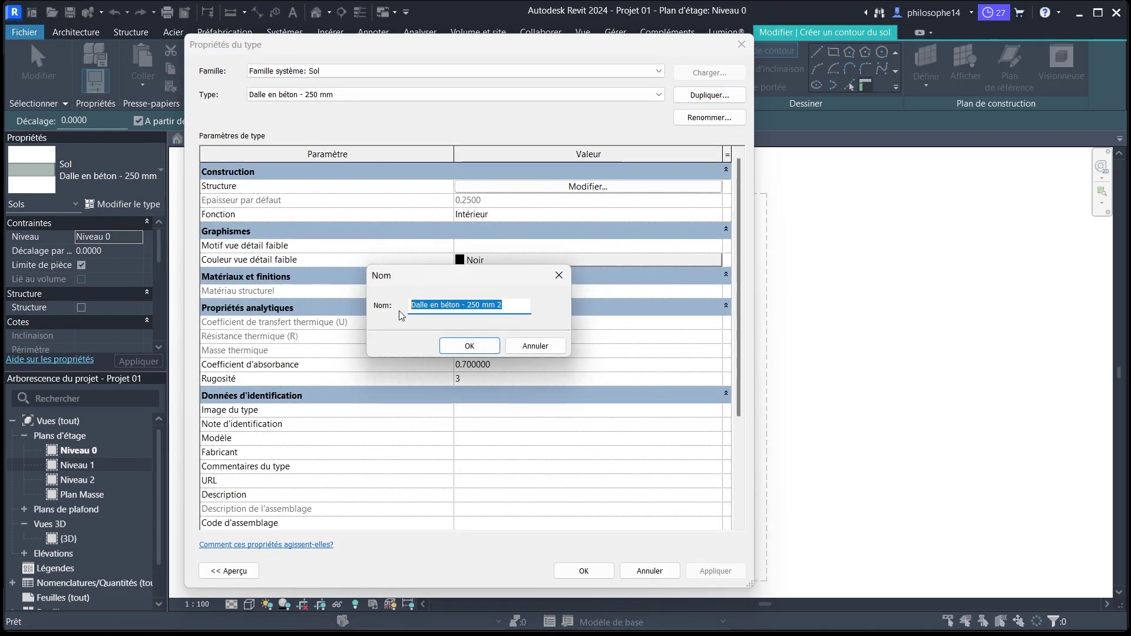
{"action": "type", "text": "D"}
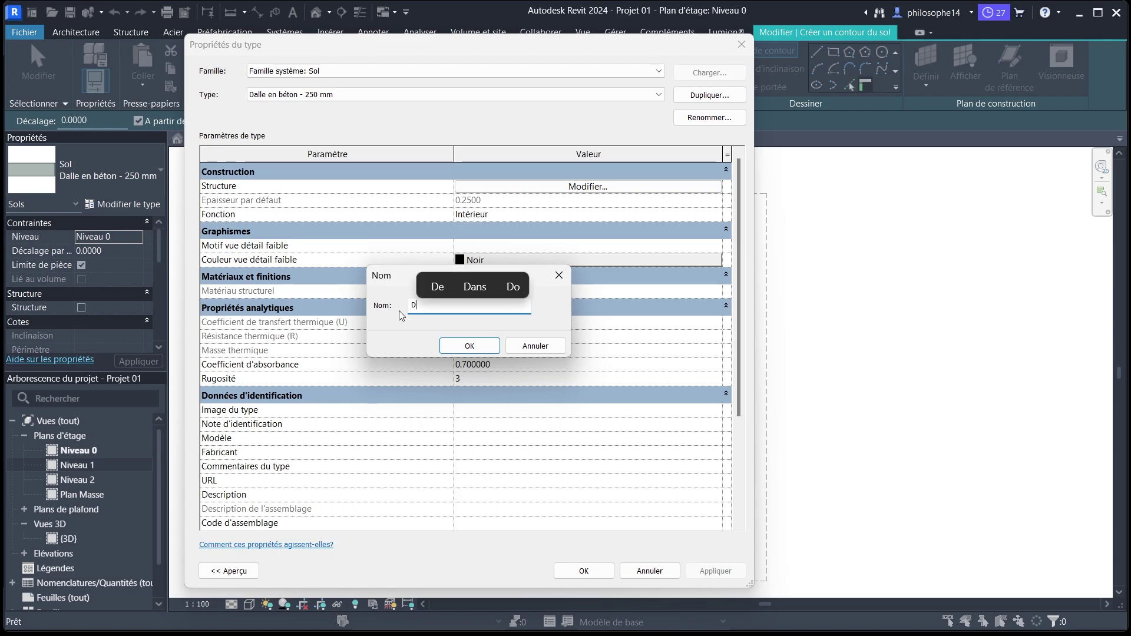
{"action": "type", "text": "alle "}
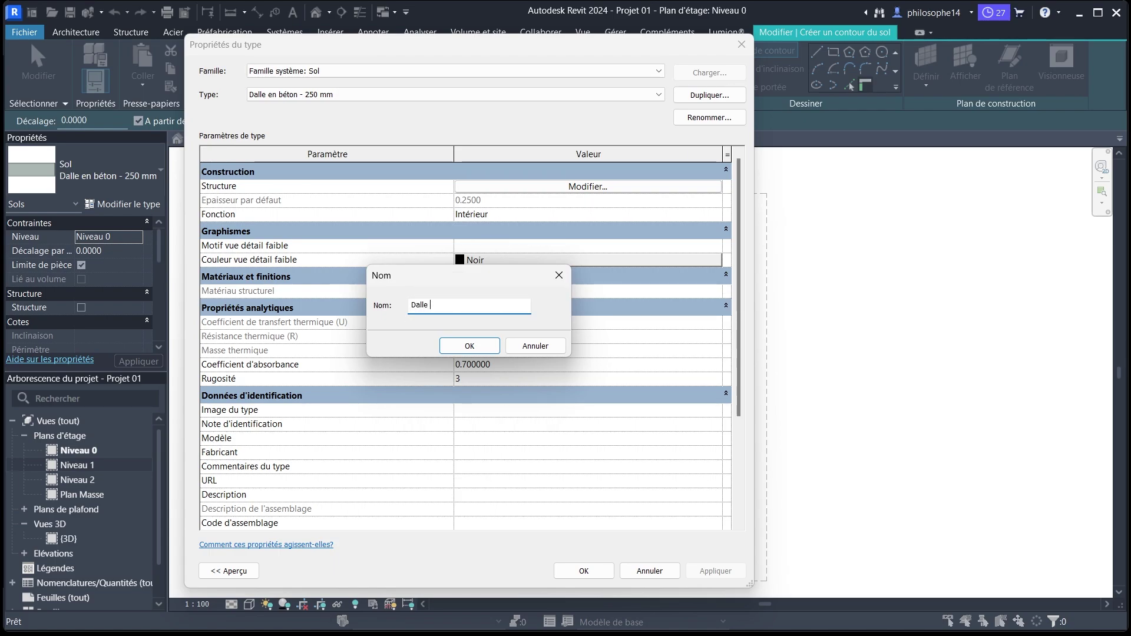
{"action": "type", "text": "sol"}
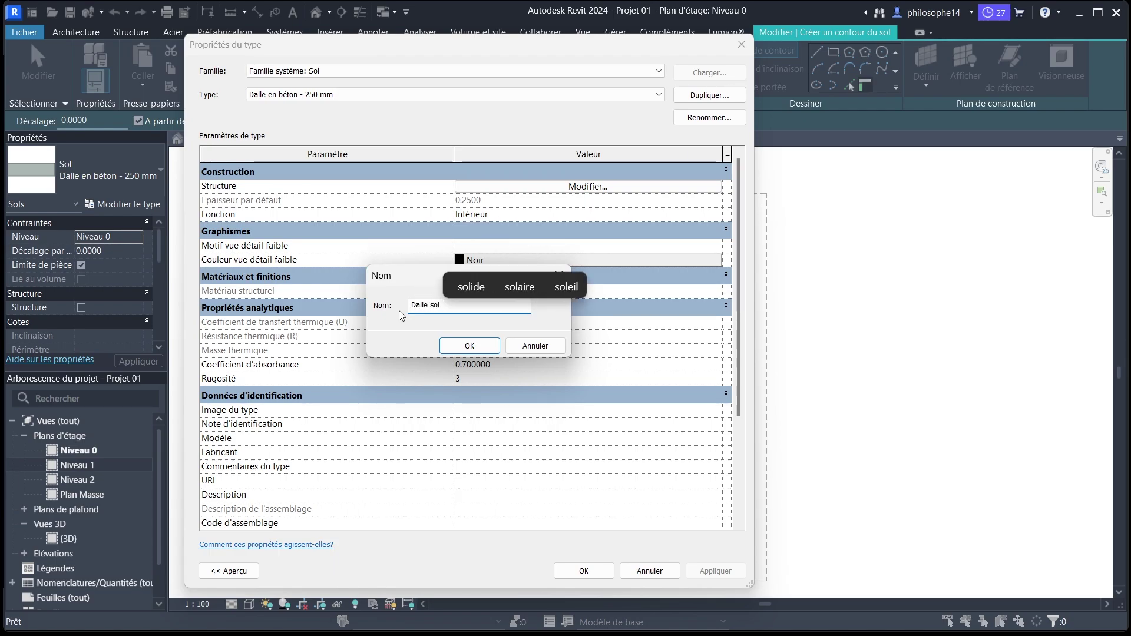
{"action": "left_click", "coordinate": [470, 346]}
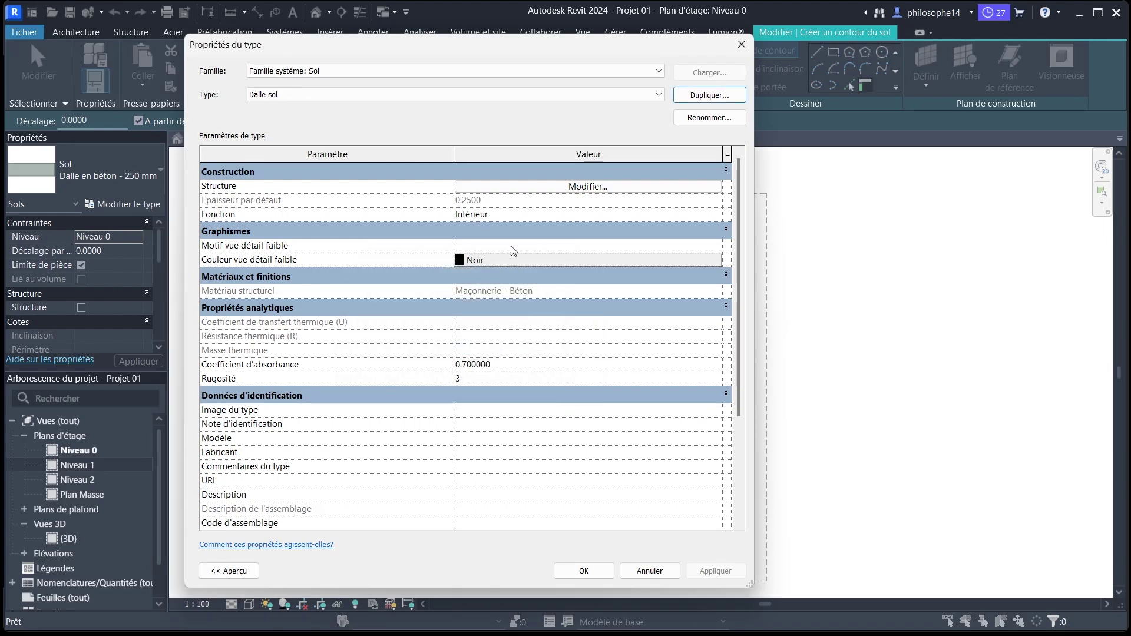
In the Dalle sol structure, give the Porteur/Ossature layer the material Béton - Béton coulé sur place and a 0.08 m thickness.
{"action": "left_click", "coordinate": [563, 187]}
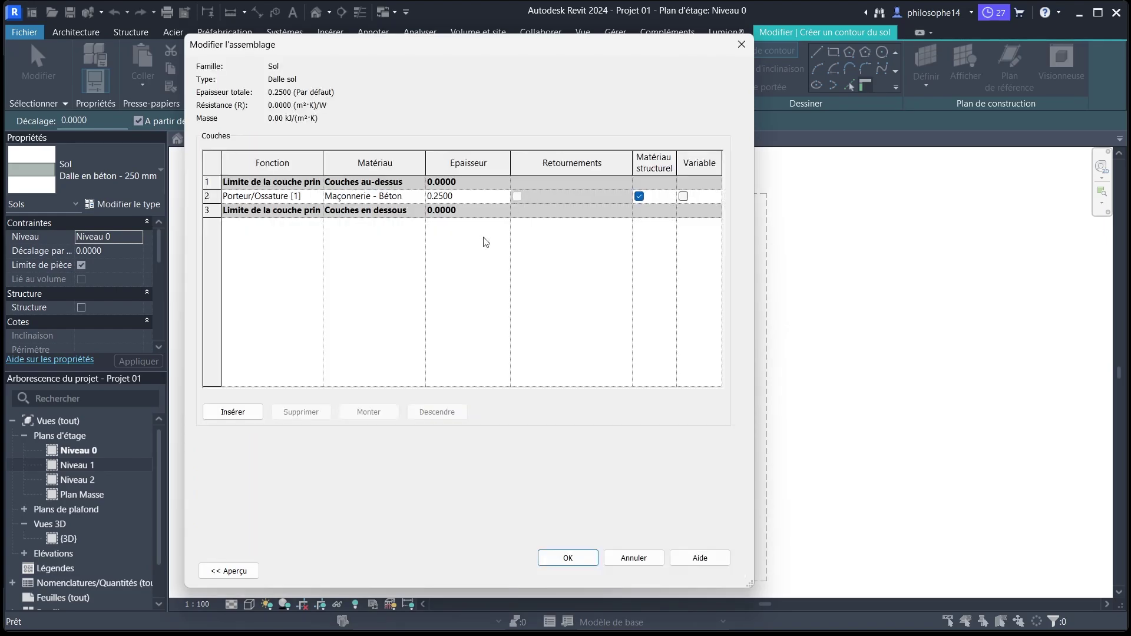
{"action": "left_click", "coordinate": [422, 197]}
{"action": "left_click", "coordinate": [420, 196]}
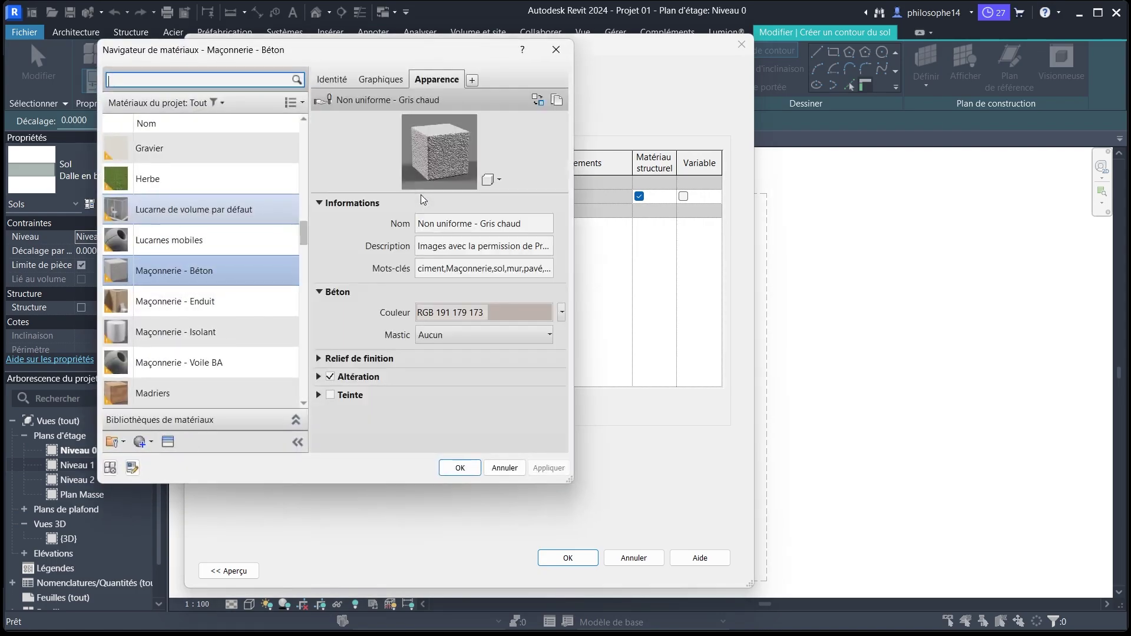
{"action": "scroll", "coordinate": [197, 326], "scroll_direction": "up", "scroll_amount": 10}
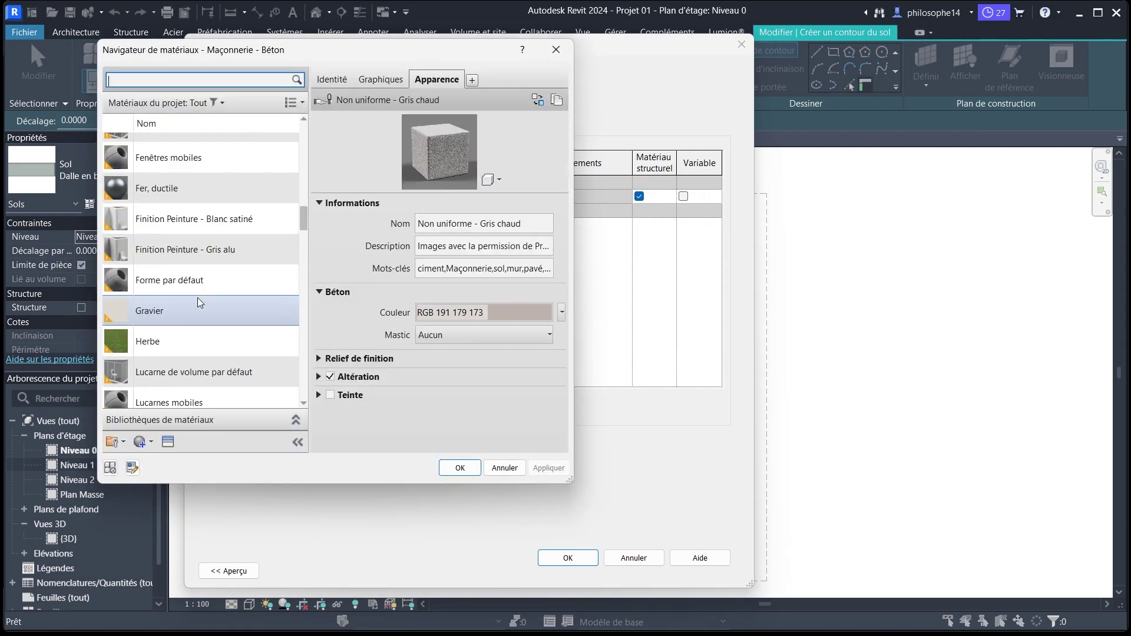
{"action": "scroll", "coordinate": [202, 295], "scroll_direction": "up", "scroll_amount": 3}
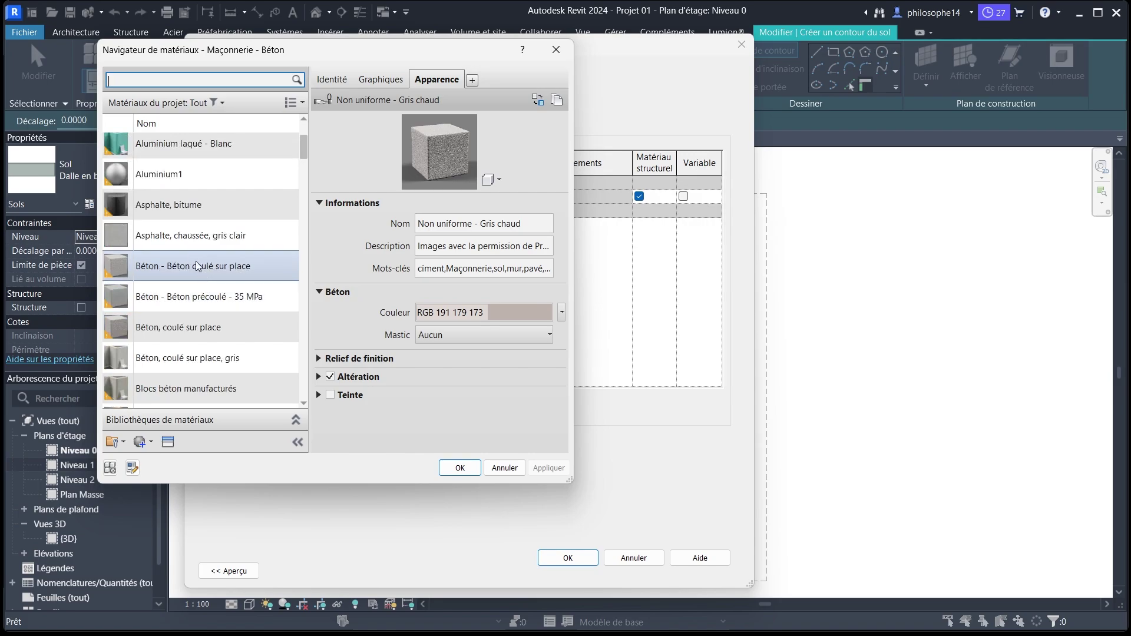
{"action": "left_click", "coordinate": [175, 268]}
{"action": "left_click", "coordinate": [460, 468]}
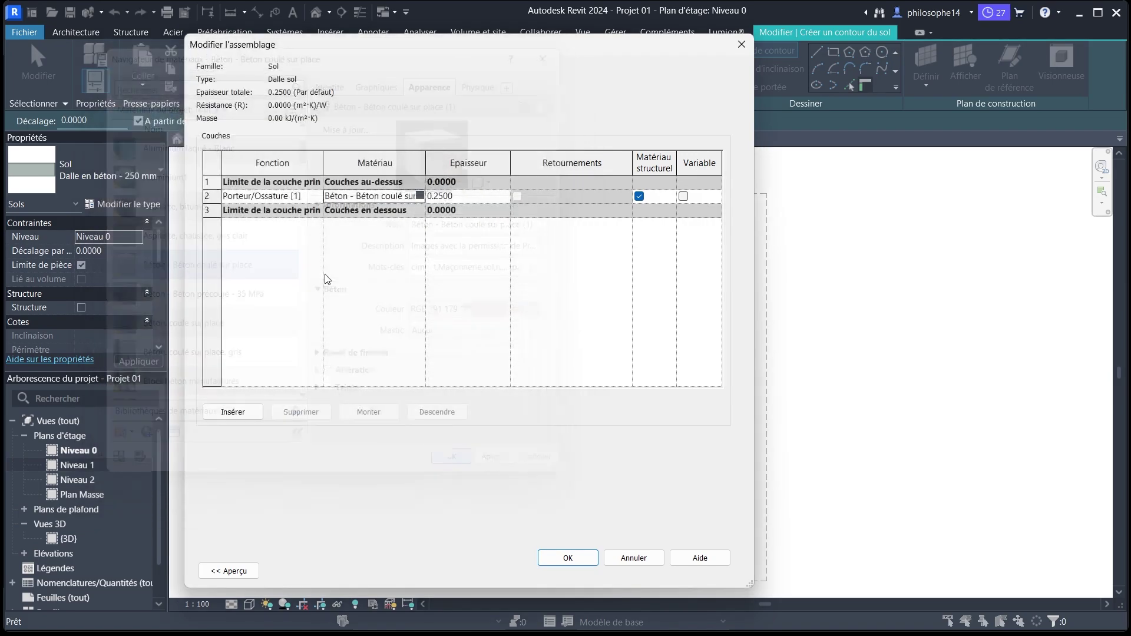
{"action": "left_click_drag", "start_coordinate": [453, 198], "coordinate": [442, 196]}
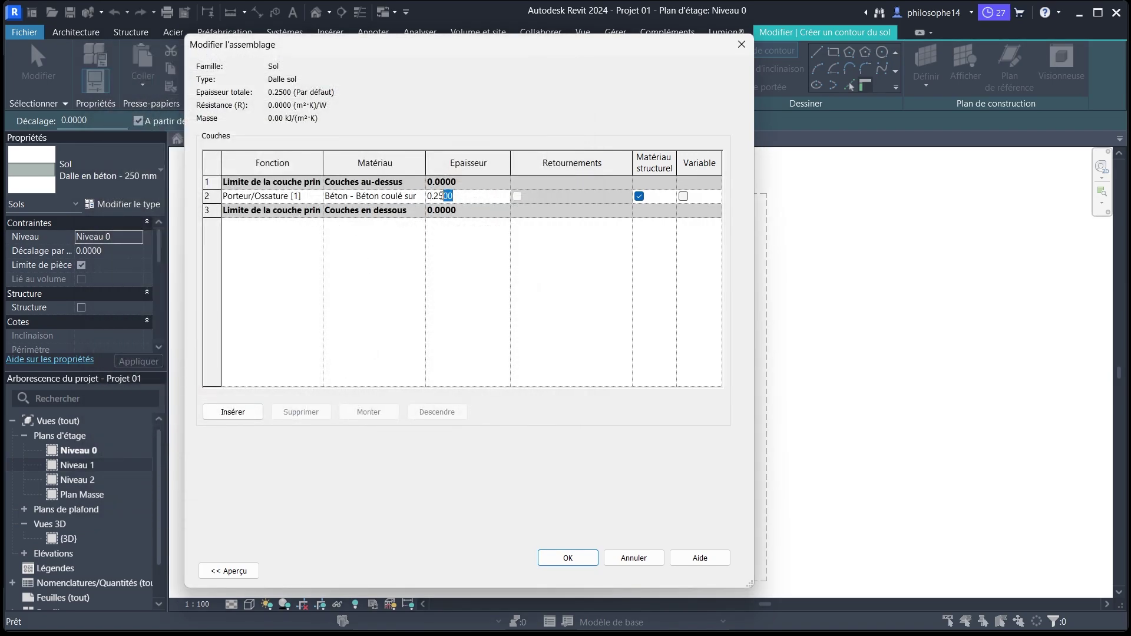
{"action": "type", "text": "0"}
Insert a layer above the core boundary of Dalle sol and set its function to Doublage [2].
{"action": "left_click", "coordinate": [212, 181]}
{"action": "left_click", "coordinate": [224, 418]}
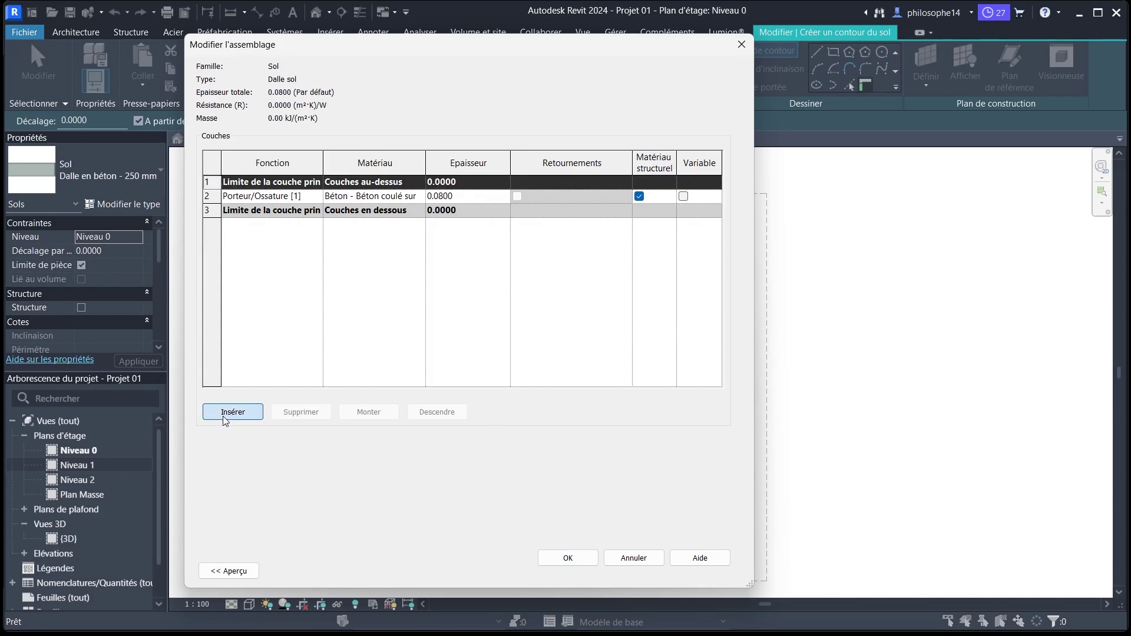
{"action": "left_click", "coordinate": [318, 184]}
{"action": "left_click", "coordinate": [320, 184]}
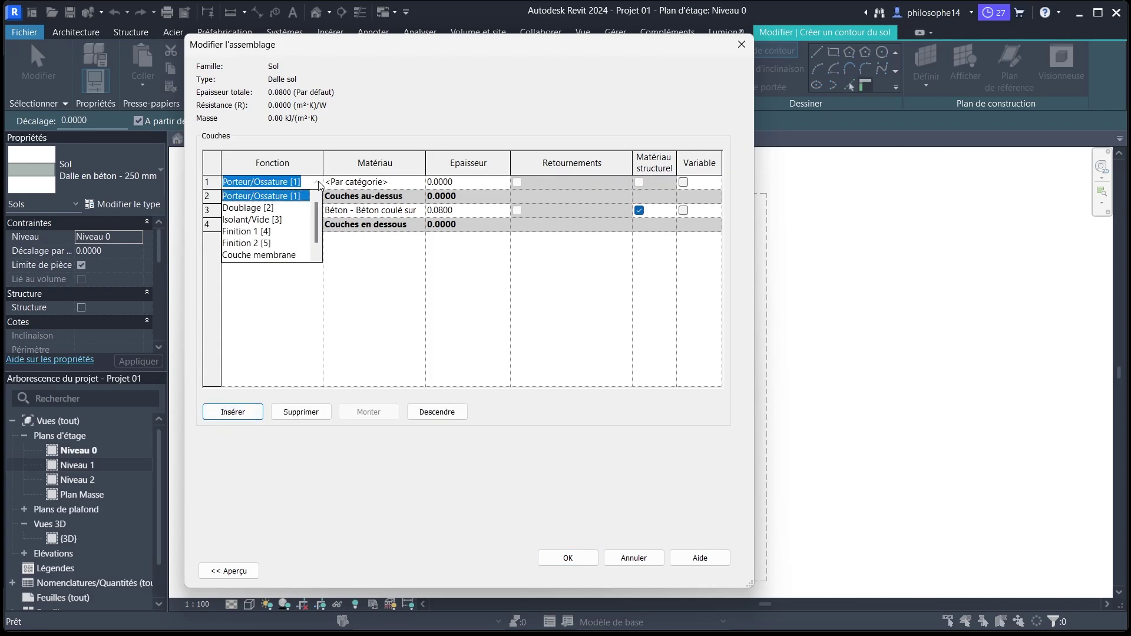
{"action": "left_click", "coordinate": [245, 207]}
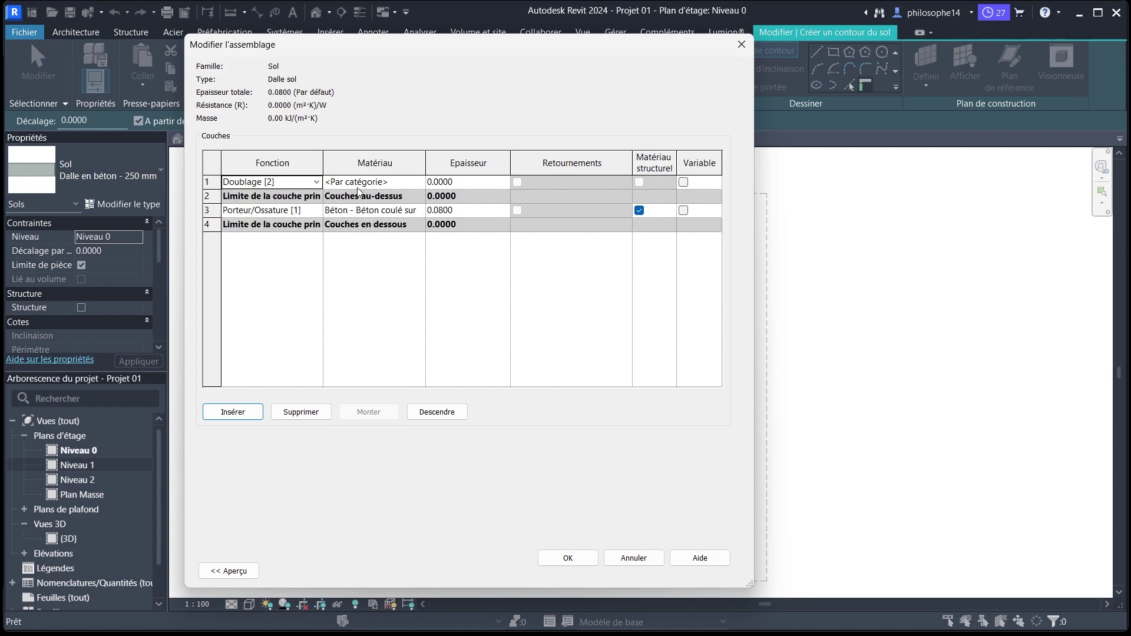
Give the Doublage layer the material Béton, coulé sur place and a thickness of 0.02 m.
{"action": "left_click", "coordinate": [391, 187]}
{"action": "left_click", "coordinate": [420, 182]}
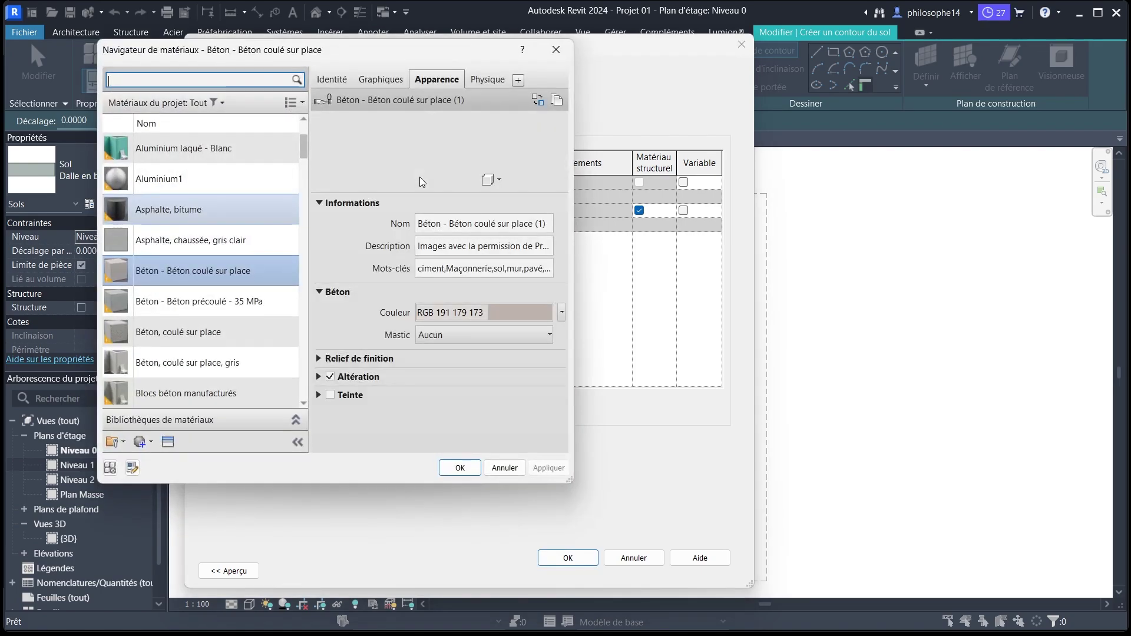
{"action": "left_click", "coordinate": [204, 333]}
{"action": "left_click", "coordinate": [457, 467]}
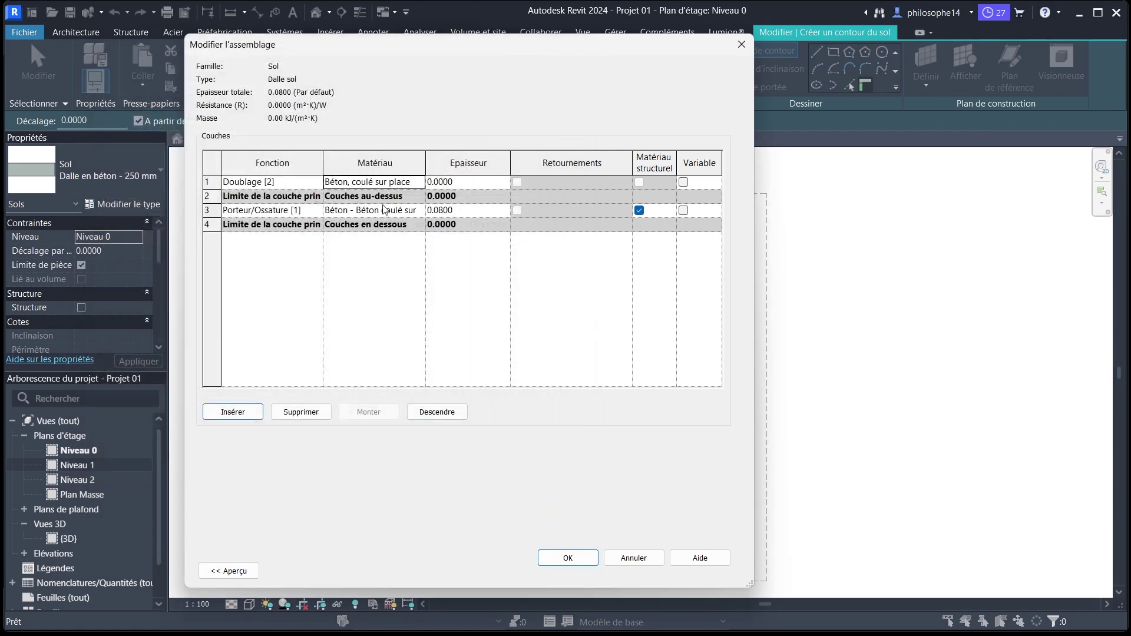
{"action": "left_click", "coordinate": [453, 183]}
{"action": "type", "text": "2"}
{"action": "left_click", "coordinate": [463, 208]}
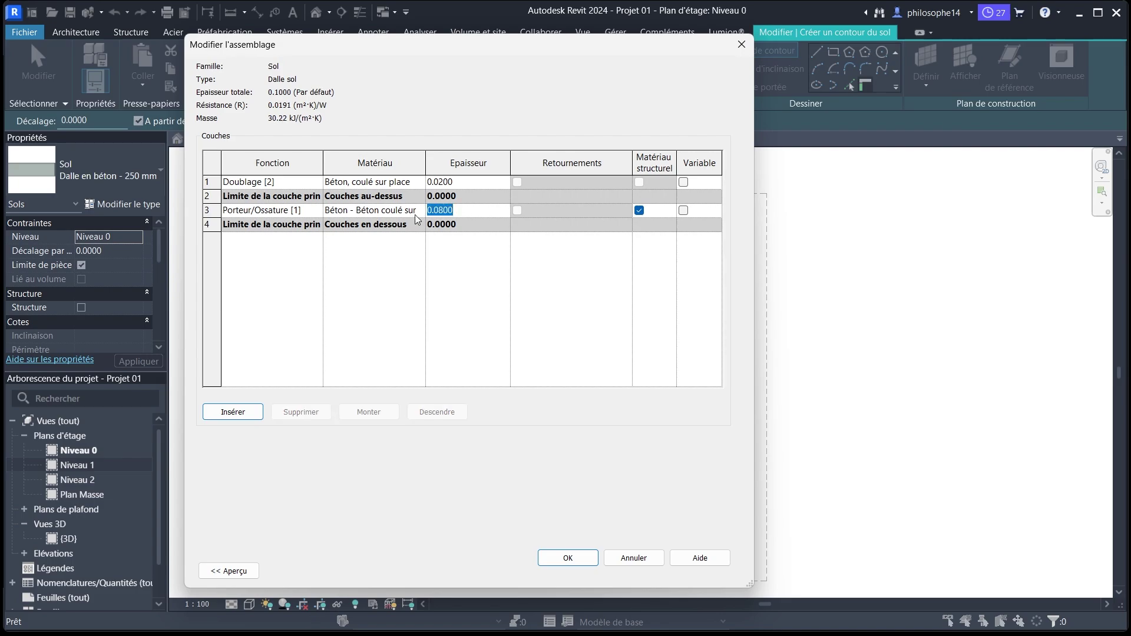
Change the thickness of the Dalle sol Doublage layer to 0.03 m.
{"action": "left_click", "coordinate": [451, 183]}
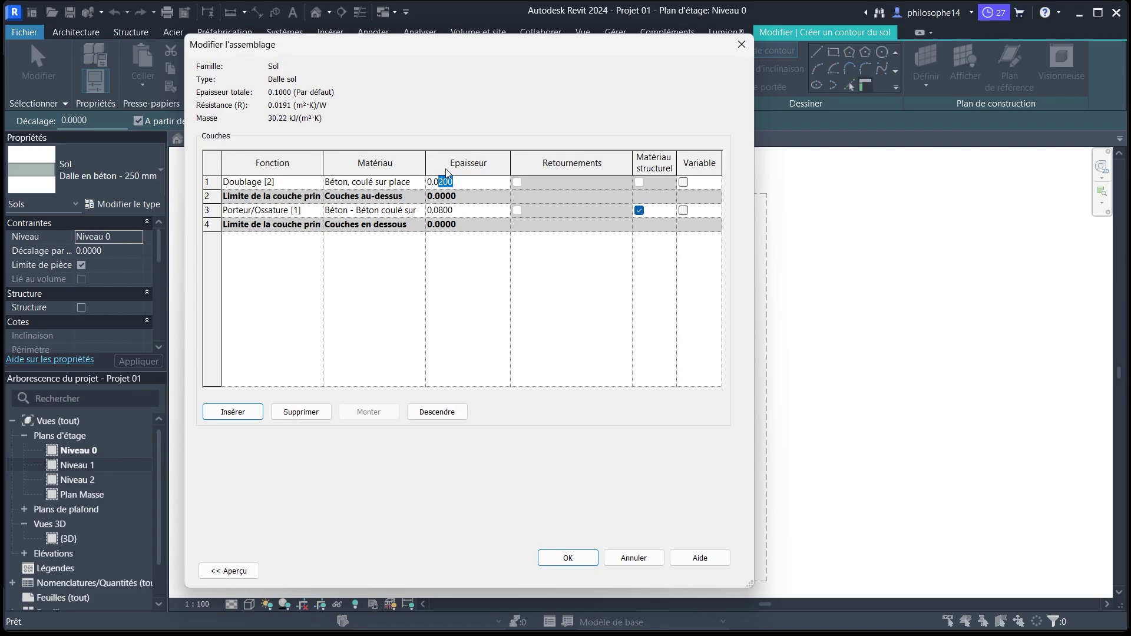
{"action": "type", "text": "3"}
{"action": "left_click", "coordinate": [463, 209]}
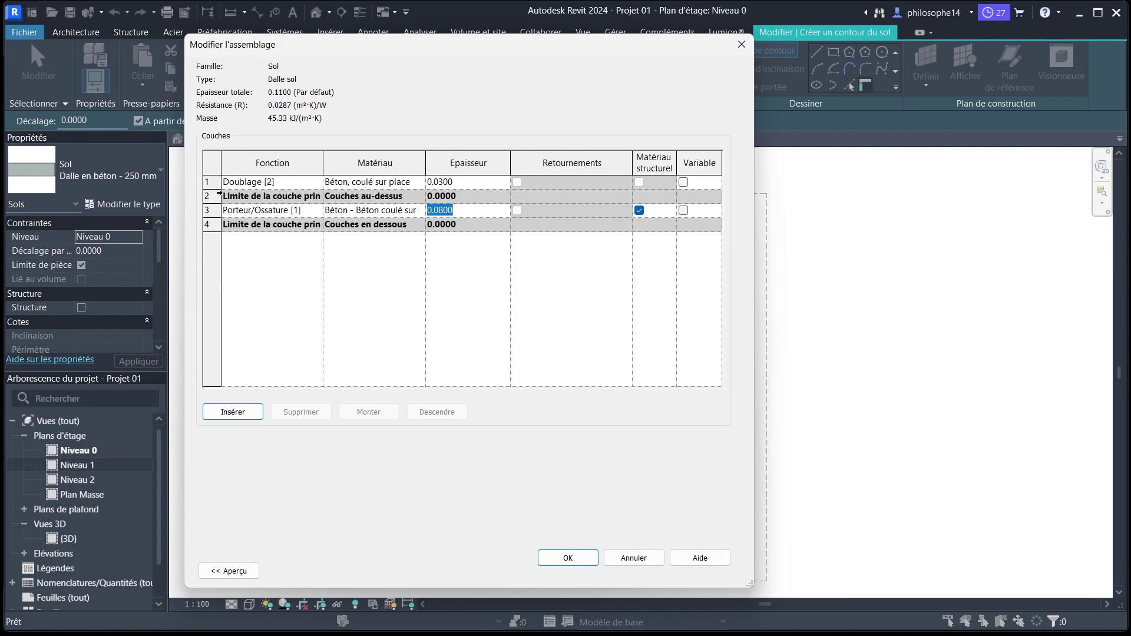
Insert a layer above Doublage, with the function Finition 1 [4] and a thickness of 0.01 m.
{"action": "left_click", "coordinate": [214, 182]}
{"action": "left_click", "coordinate": [233, 412]}
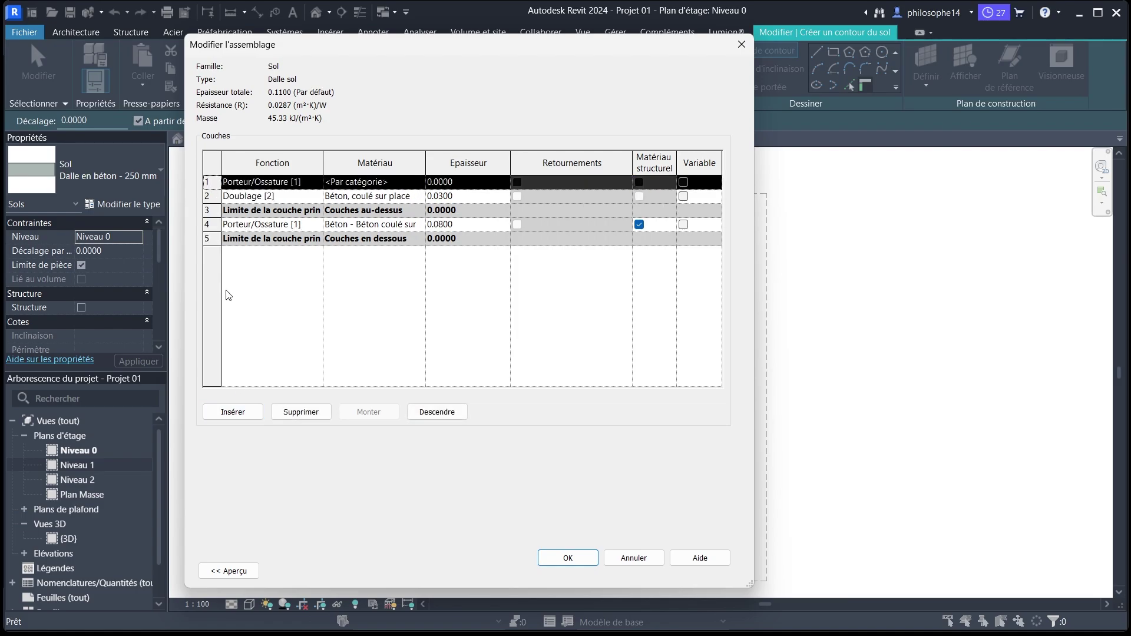
{"action": "left_click", "coordinate": [311, 183]}
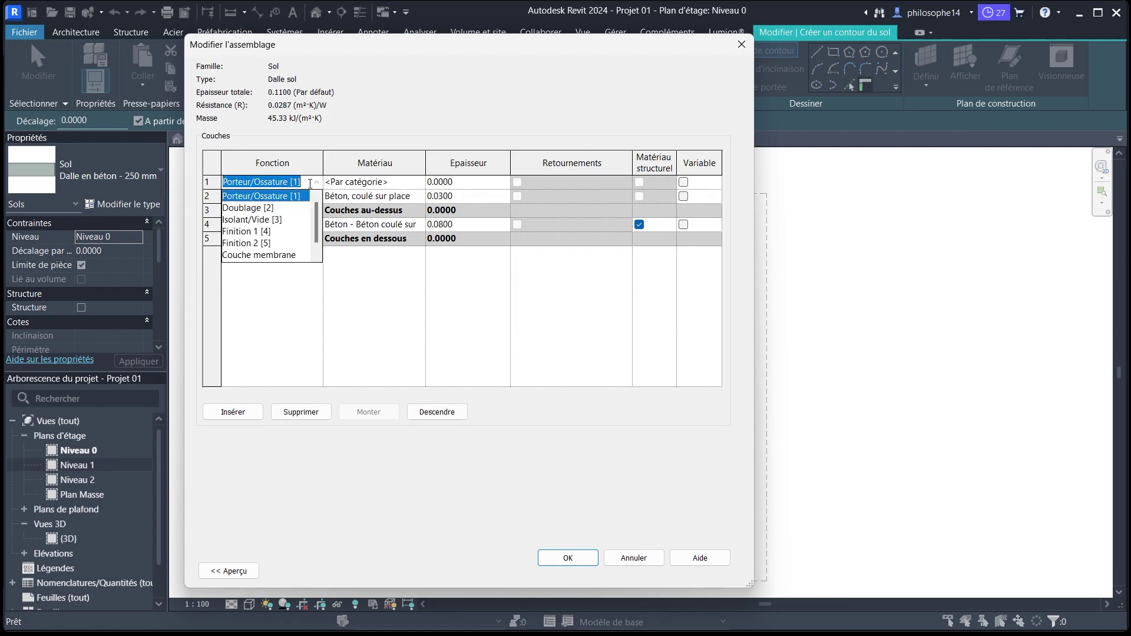
{"action": "left_click", "coordinate": [242, 232]}
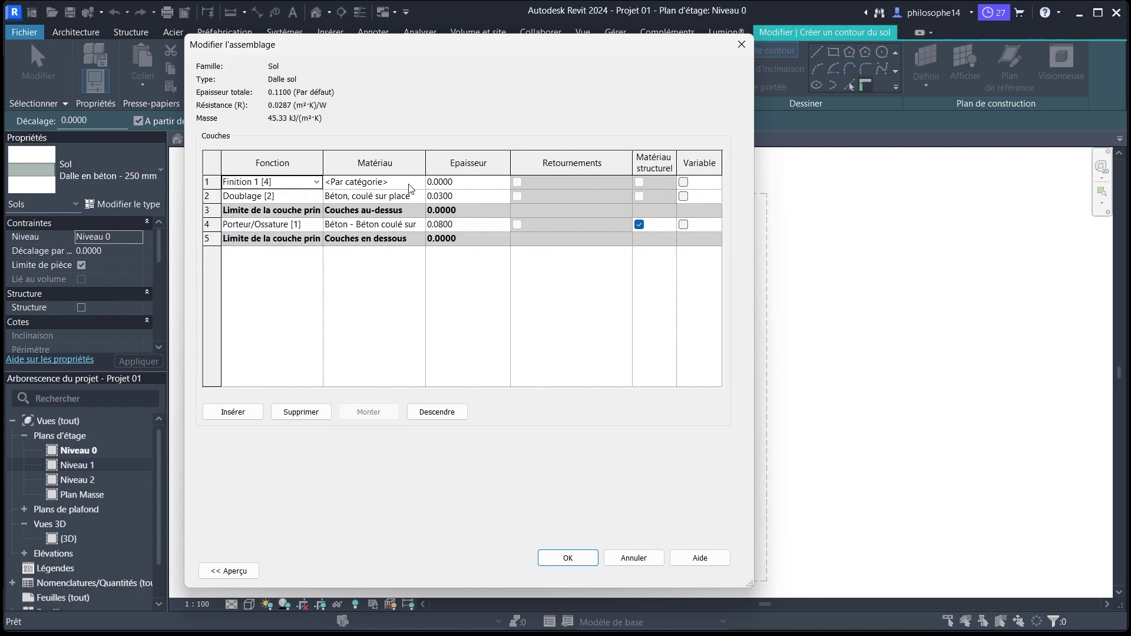
{"action": "left_click", "coordinate": [446, 186]}
{"action": "left_click_drag", "start_coordinate": [454, 183], "coordinate": [449, 183]}
{"action": "type", "text": "1"}
{"action": "left_click", "coordinate": [478, 198]}
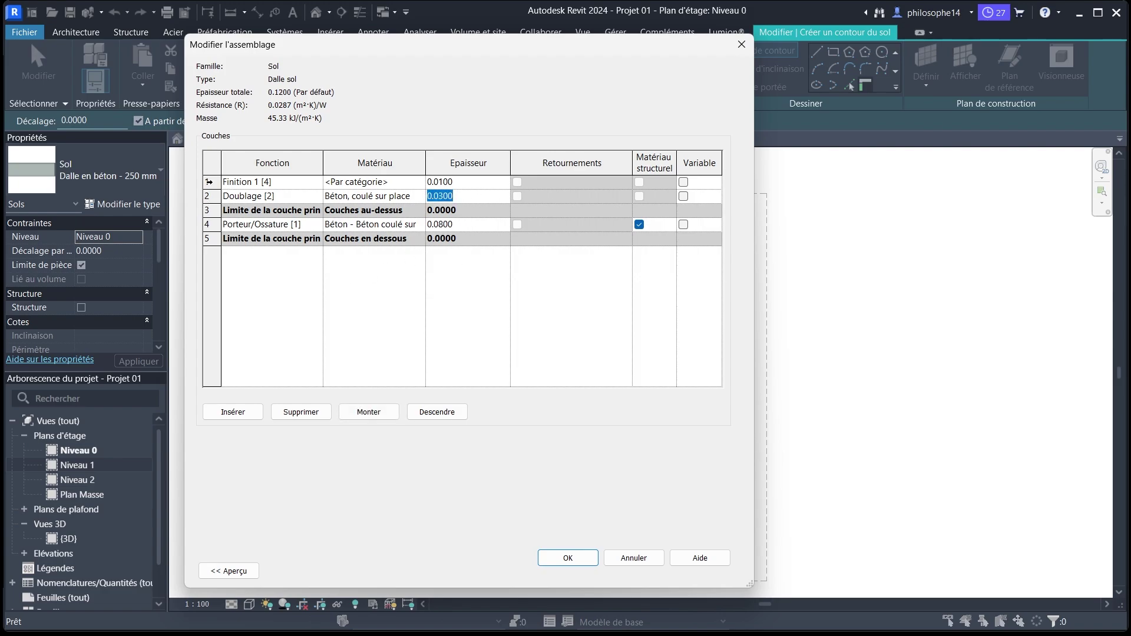
Open the material browser for the Finition 1 layer and look through the project materials for a tile finish.
{"action": "left_click", "coordinate": [318, 182]}
{"action": "left_click", "coordinate": [419, 182]}
{"action": "left_click", "coordinate": [420, 182]}
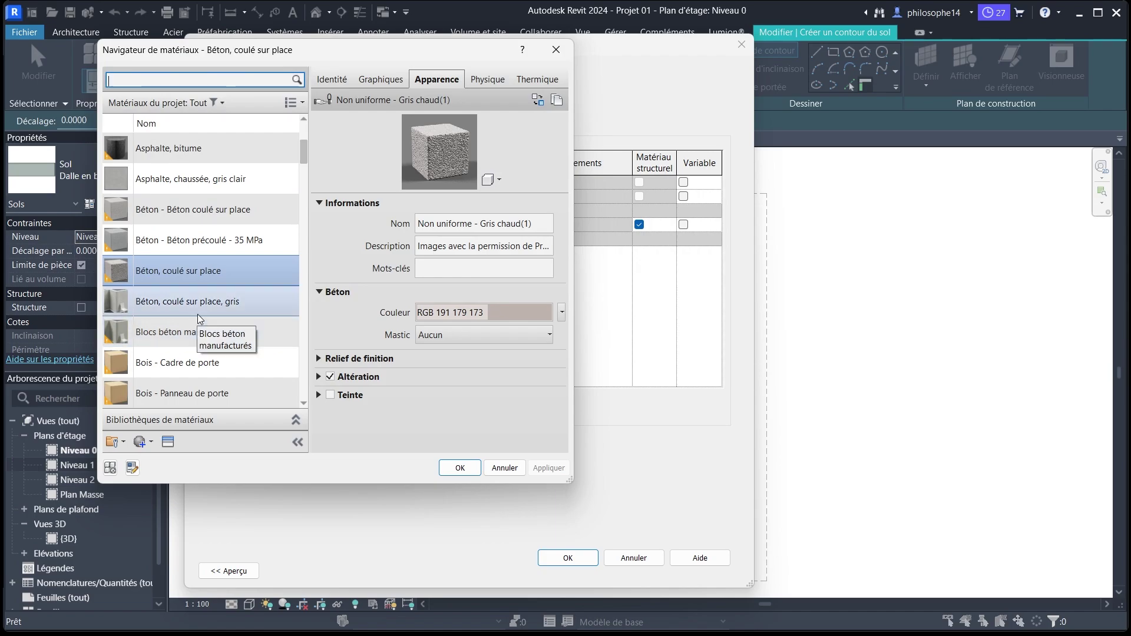
{"action": "scroll", "coordinate": [176, 328], "scroll_direction": "down", "scroll_amount": 2}
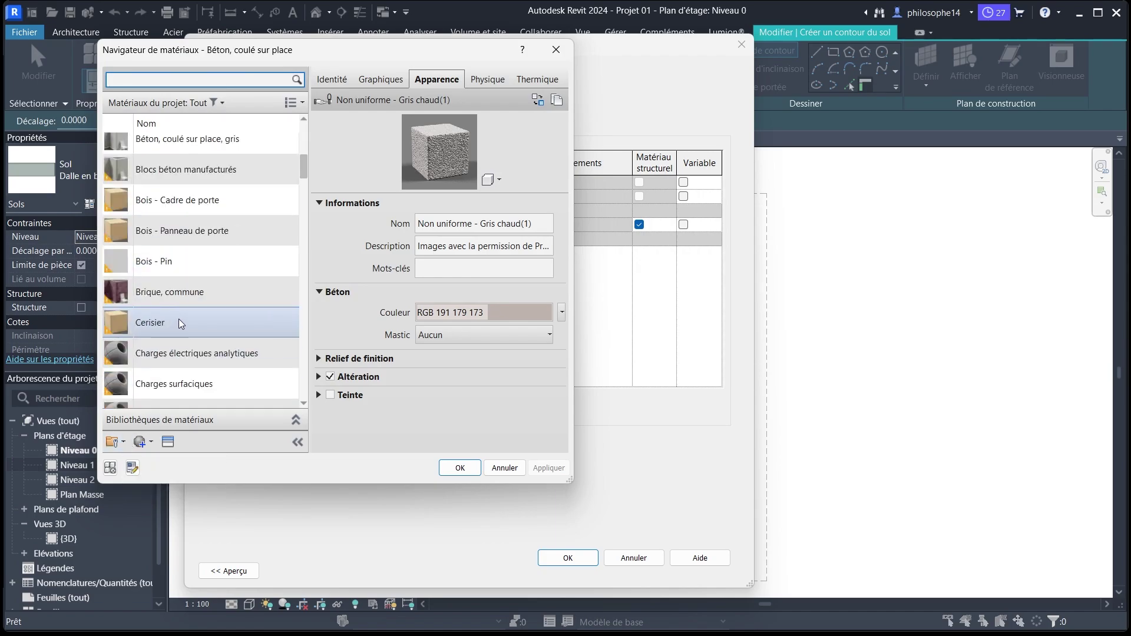
{"action": "scroll", "coordinate": [177, 319], "scroll_direction": "down", "scroll_amount": 2}
{"action": "scroll", "coordinate": [178, 319], "scroll_direction": "up", "scroll_amount": 2}
{"action": "scroll", "coordinate": [178, 320], "scroll_direction": "down", "scroll_amount": 6}
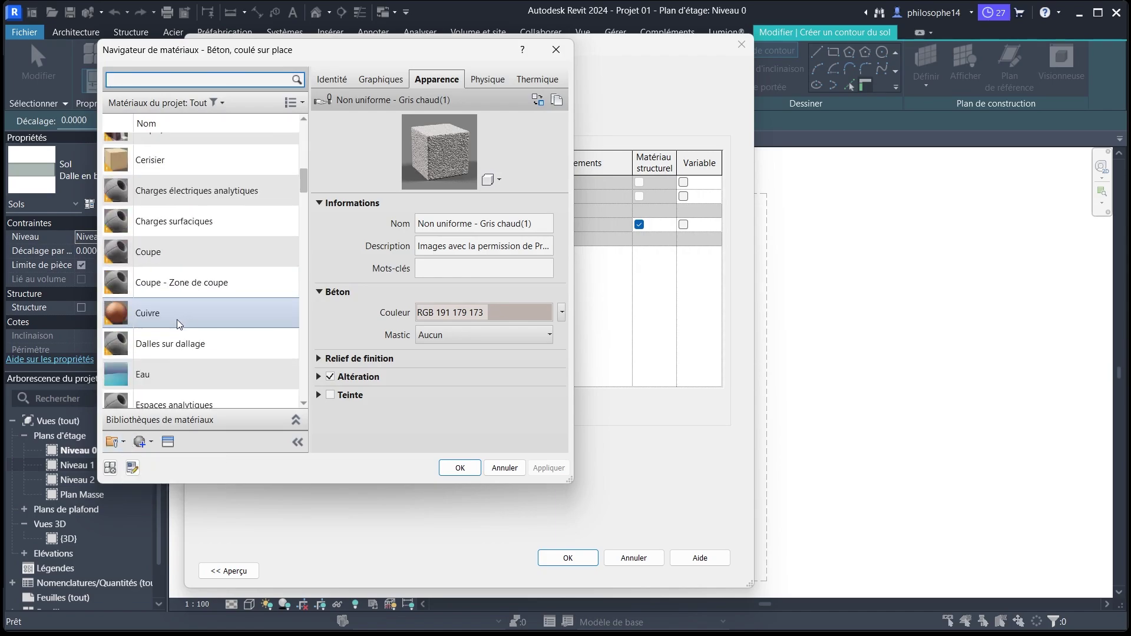
{"action": "scroll", "coordinate": [175, 322], "scroll_direction": "up", "scroll_amount": 3}
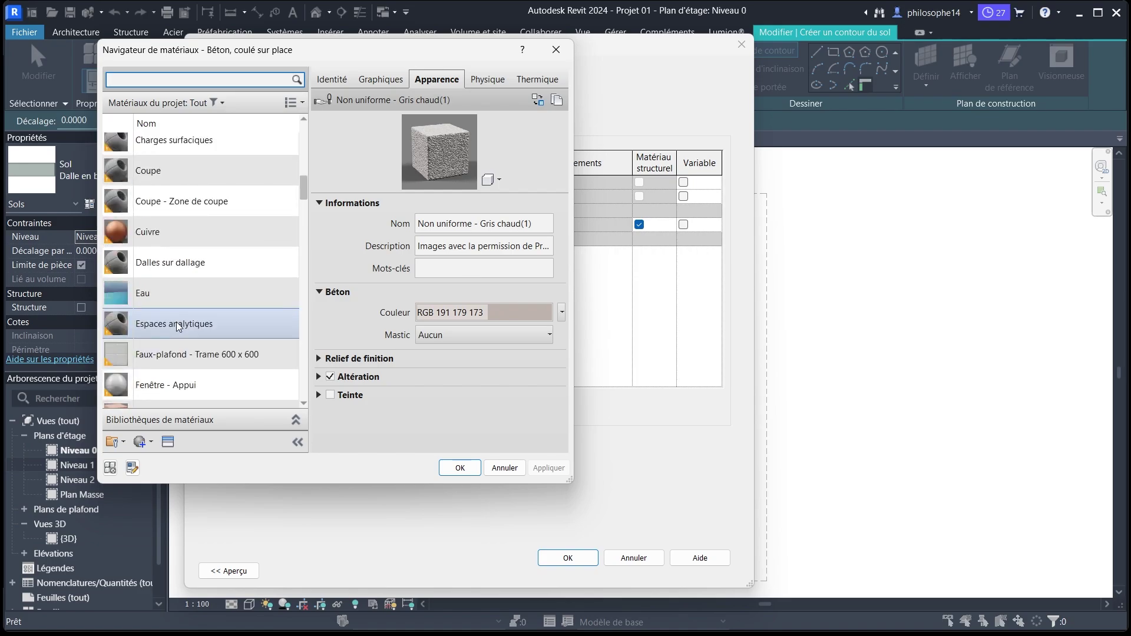
{"action": "scroll", "coordinate": [175, 322], "scroll_direction": "up", "scroll_amount": 6}
{"action": "scroll", "coordinate": [178, 327], "scroll_direction": "up", "scroll_amount": 1}
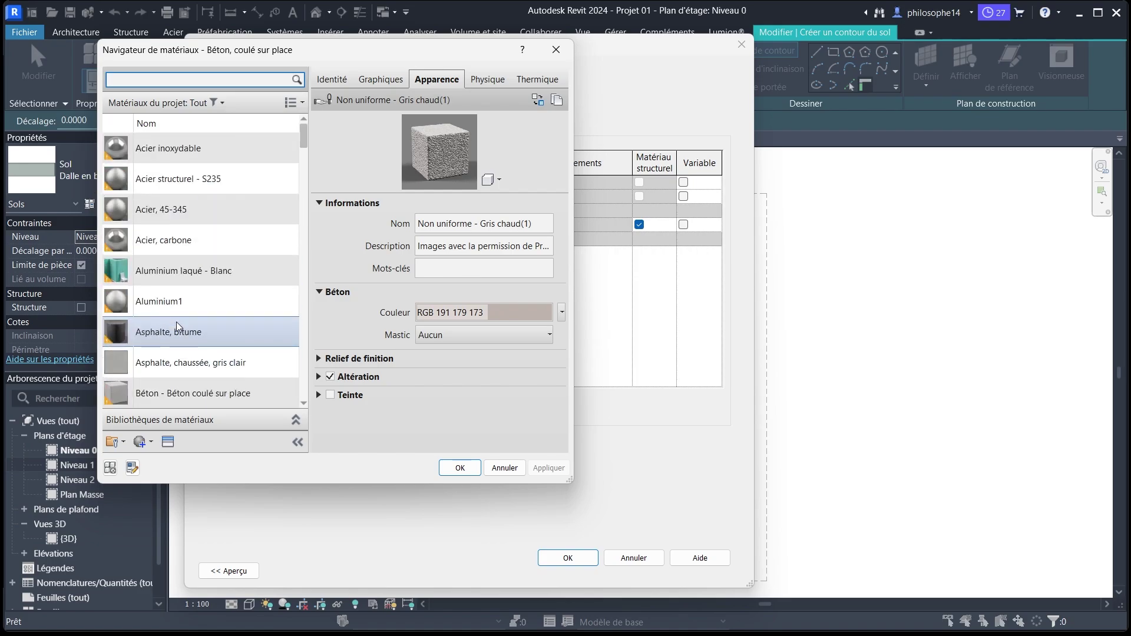
{"action": "scroll", "coordinate": [178, 320], "scroll_direction": "down", "scroll_amount": 8}
Create a new project material and rename it Carrelage Ceramique.
{"action": "left_click", "coordinate": [154, 440]}
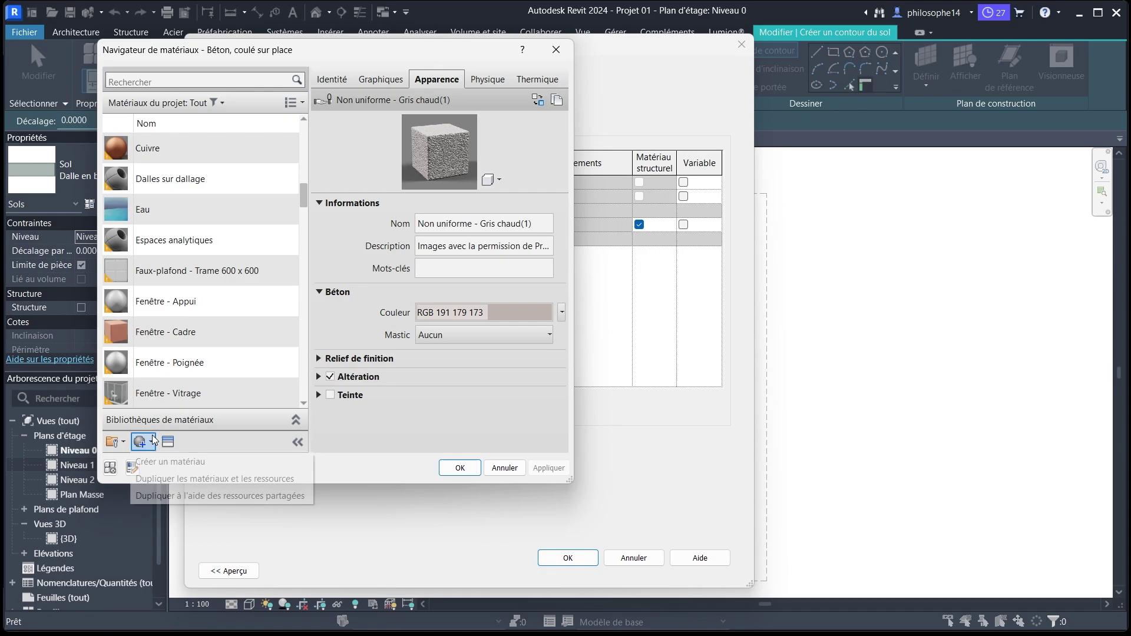
{"action": "left_click", "coordinate": [157, 461]}
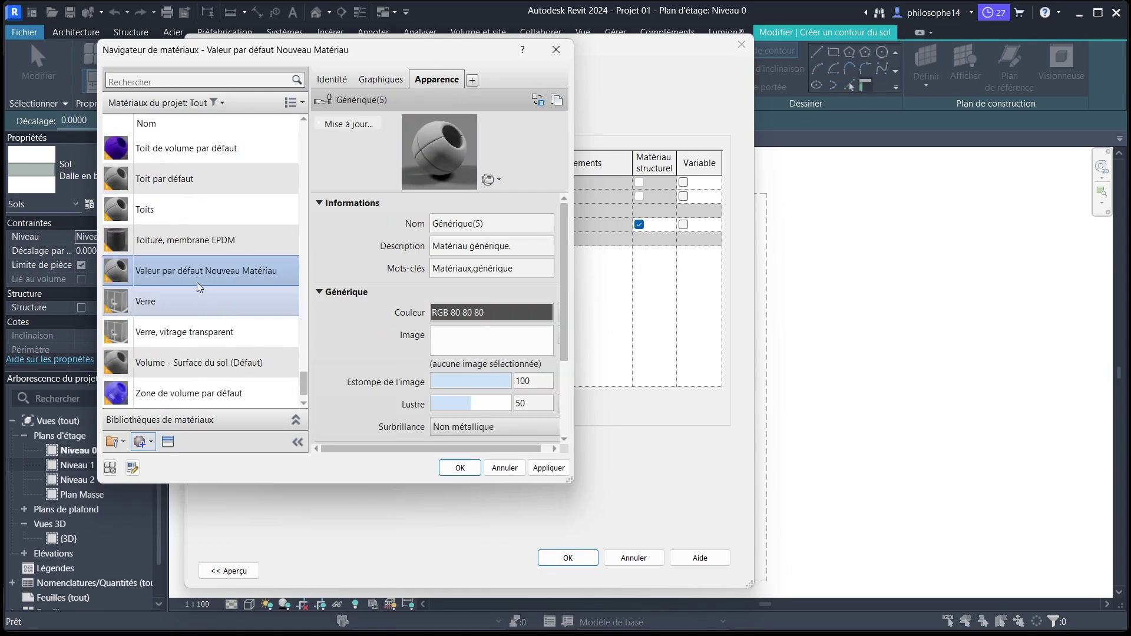
{"action": "right_click", "coordinate": [256, 271]}
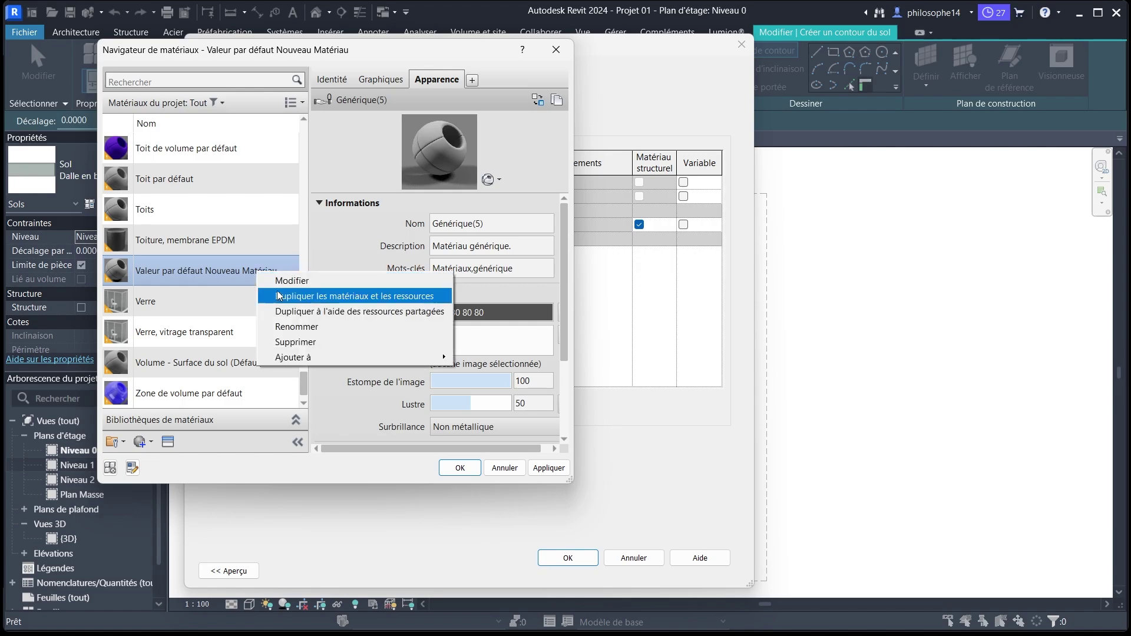
{"action": "left_click", "coordinate": [289, 330]}
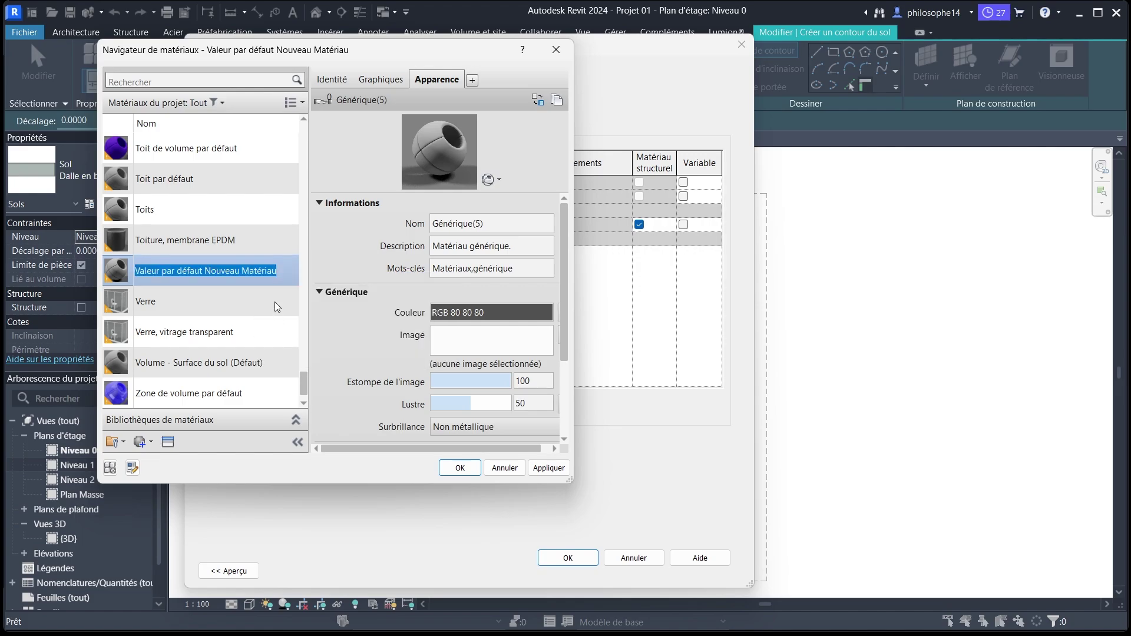
{"action": "type", "text": "Ca"}
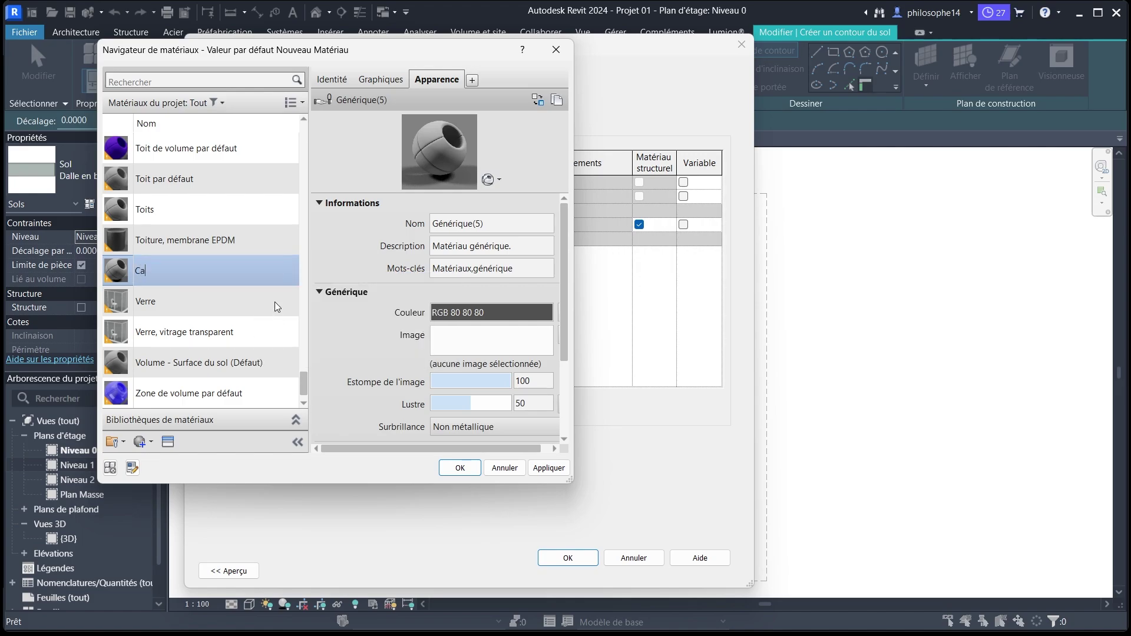
{"action": "type", "text": "rrelage Ceramique"}
{"action": "key", "text": "Return"}
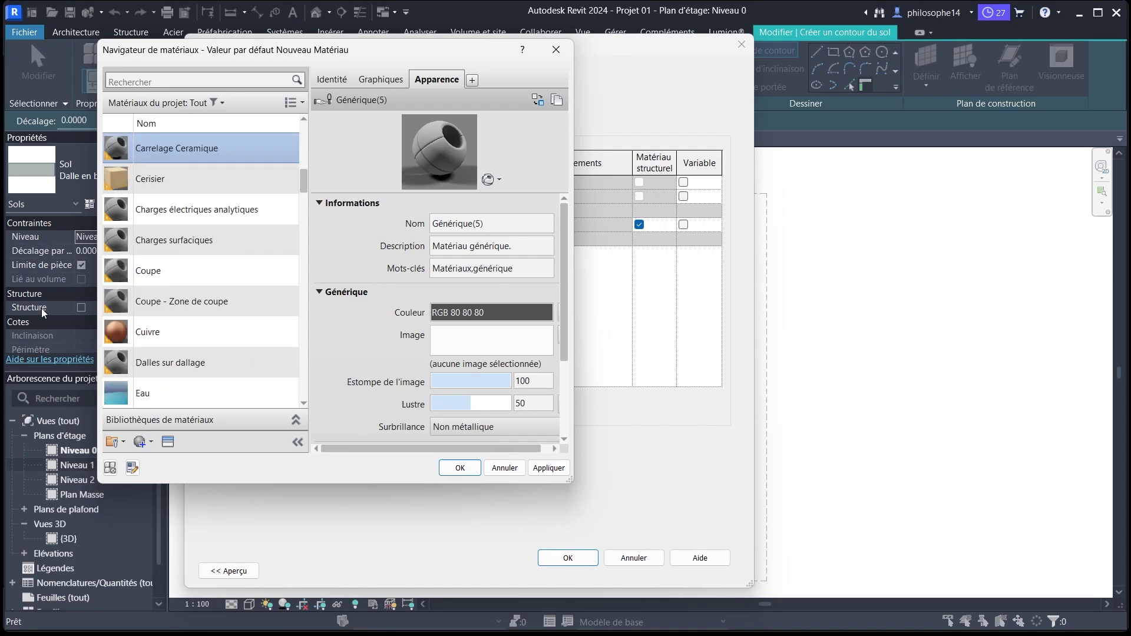
Give Carrelage Ceramique the Losanges 4 po - Noir appearance from the Céramique: Carrelage library and assign it to the Finition 1 layer.
{"action": "left_click", "coordinate": [537, 102]}
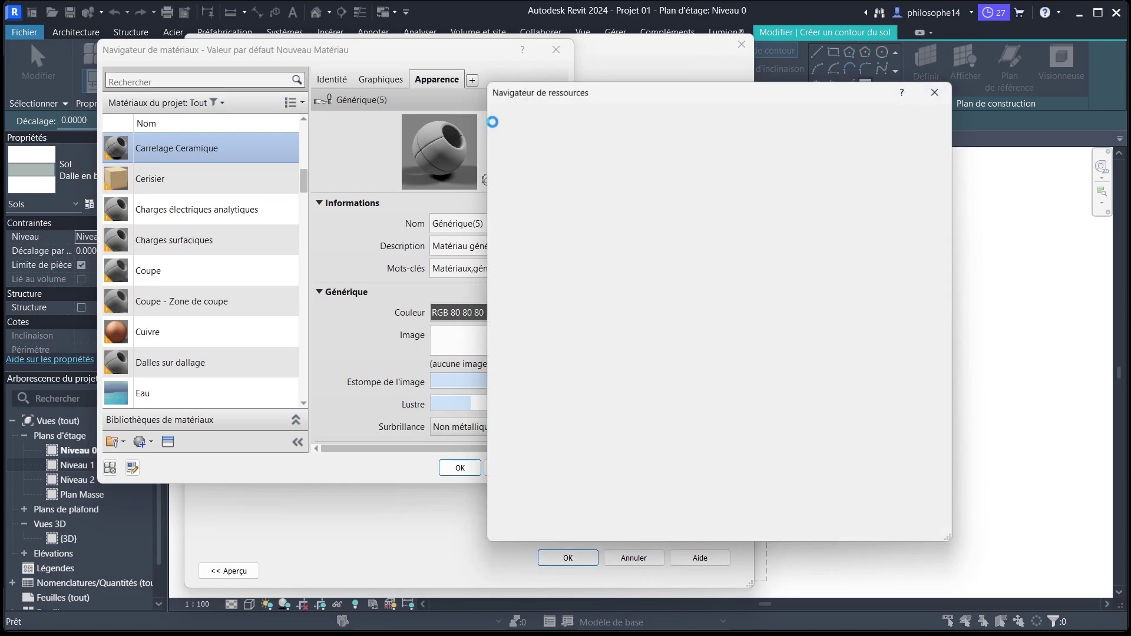
{"action": "left_click", "coordinate": [487, 190]}
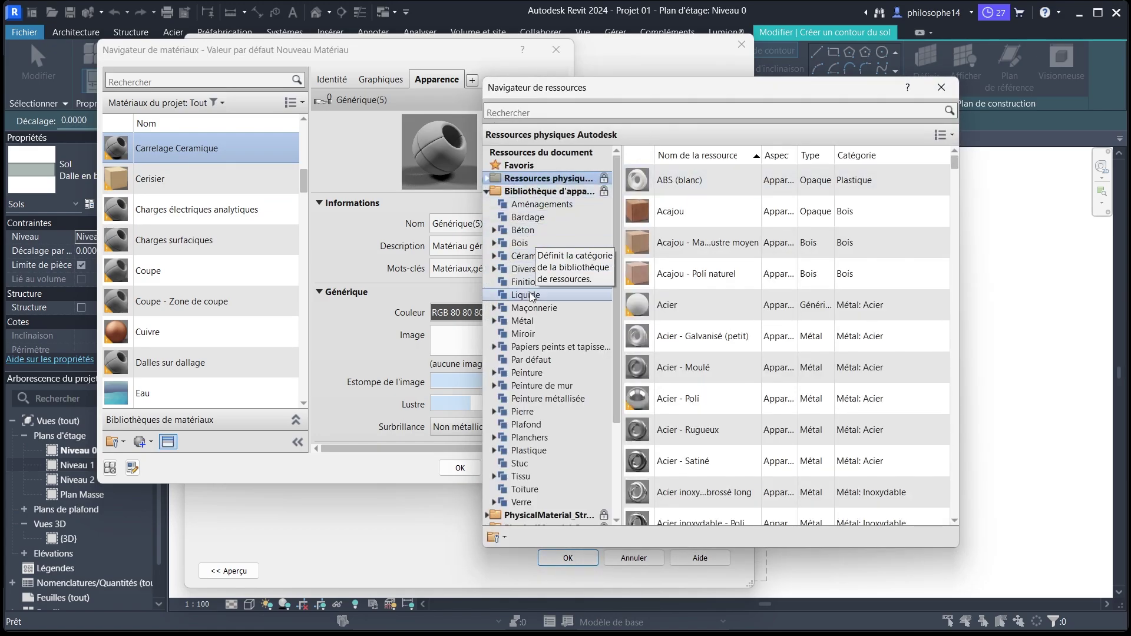
{"action": "left_click", "coordinate": [494, 257]}
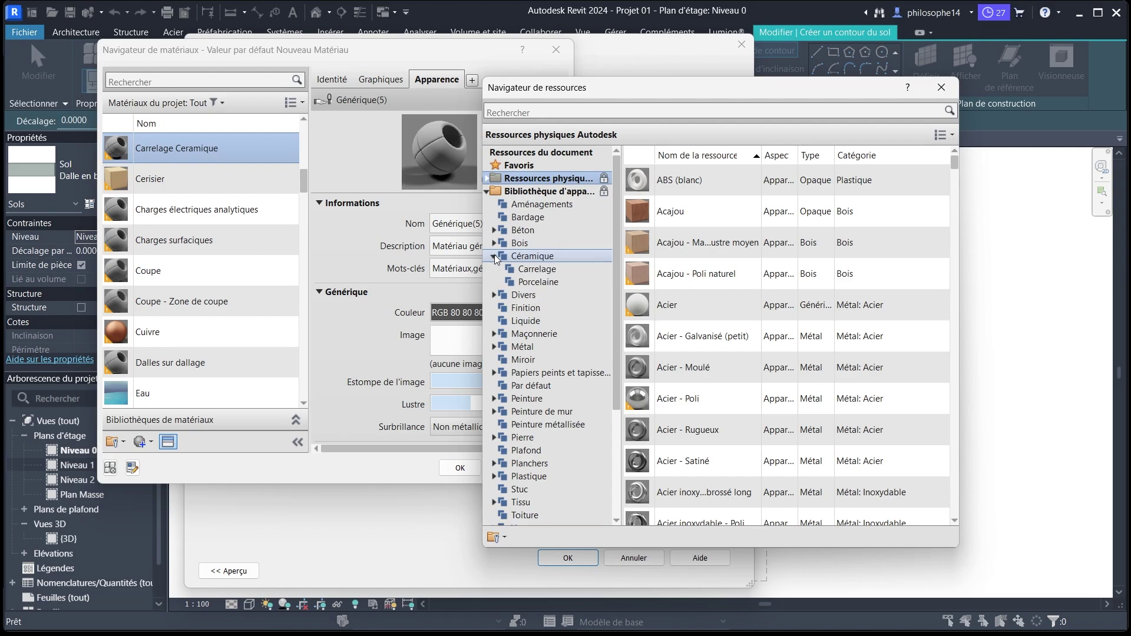
{"action": "left_click", "coordinate": [536, 268]}
{"action": "scroll", "coordinate": [660, 362], "scroll_direction": "down", "scroll_amount": 5}
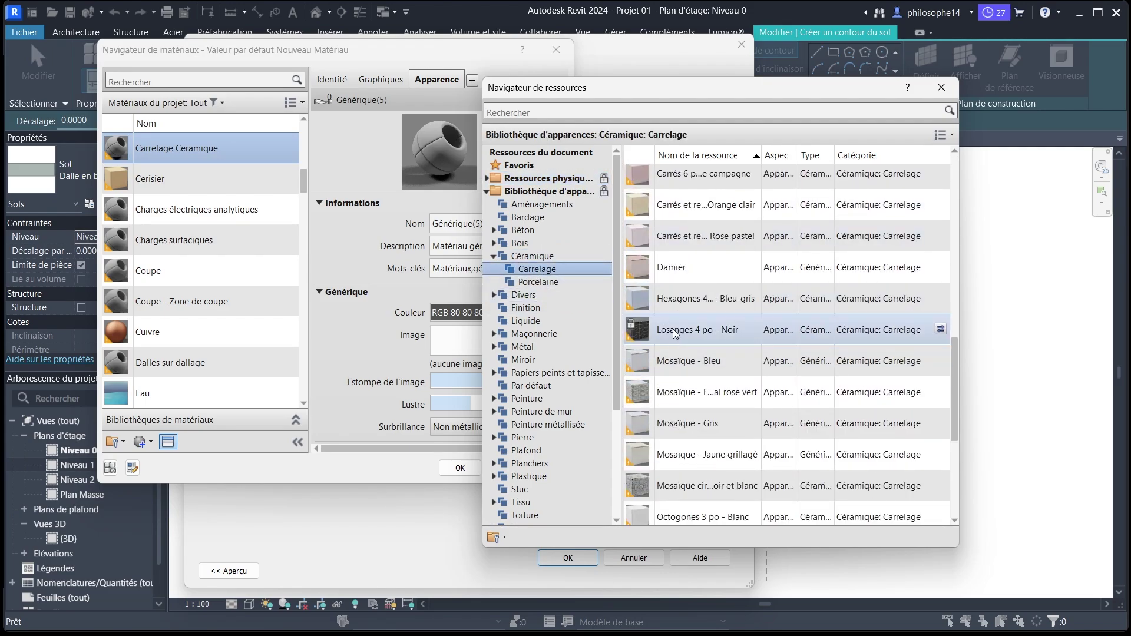
{"action": "double_click", "coordinate": [672, 328]}
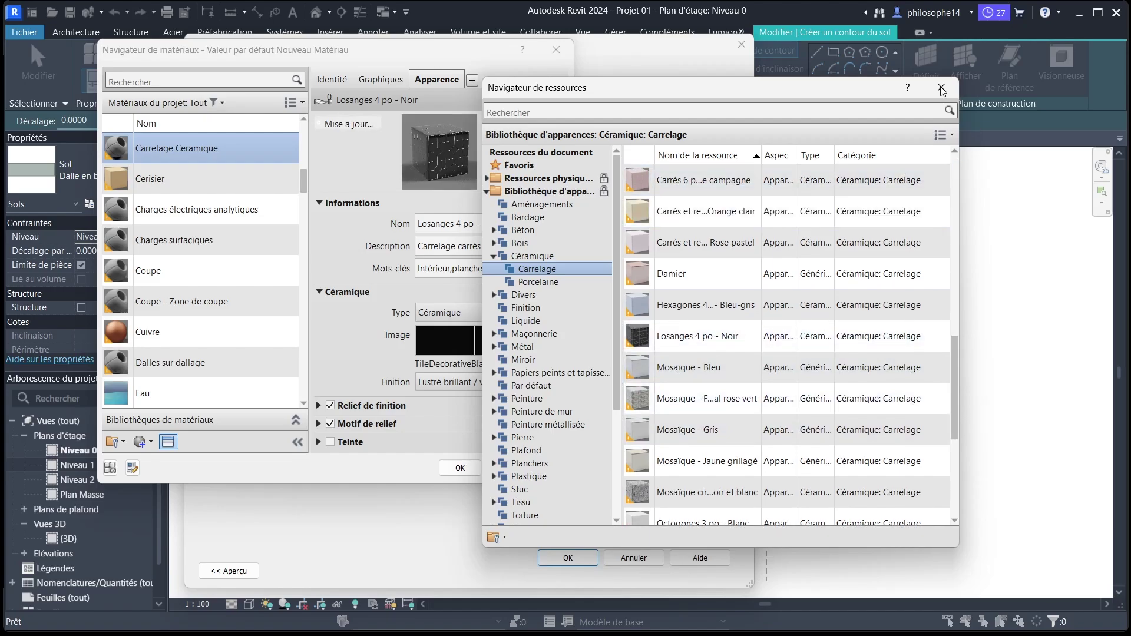
{"action": "left_click", "coordinate": [941, 87]}
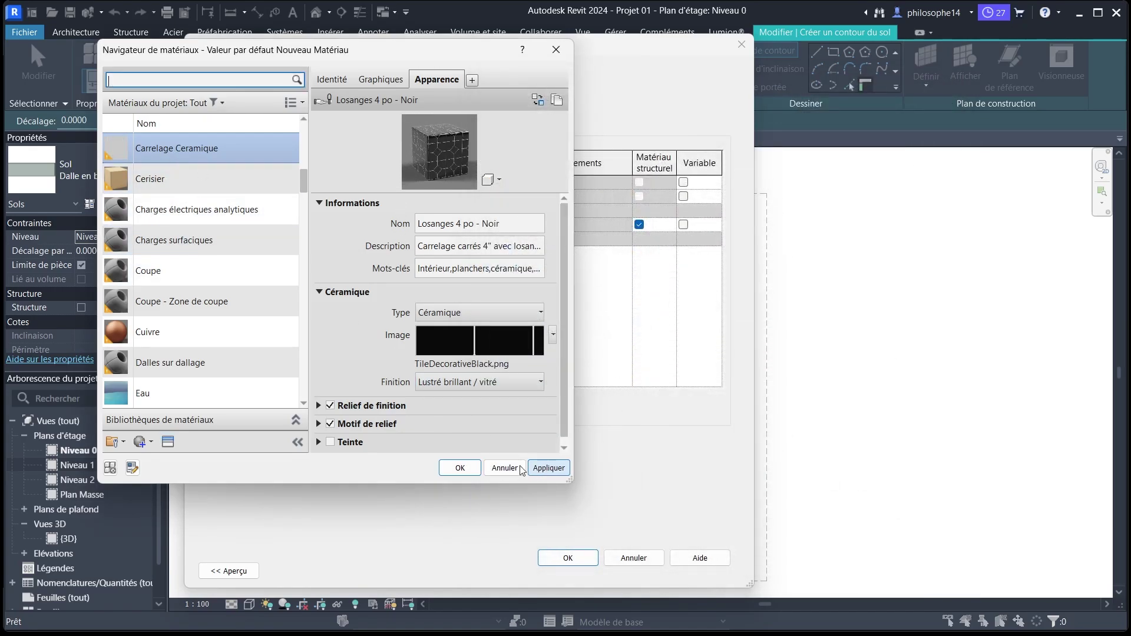
{"action": "left_click", "coordinate": [459, 468]}
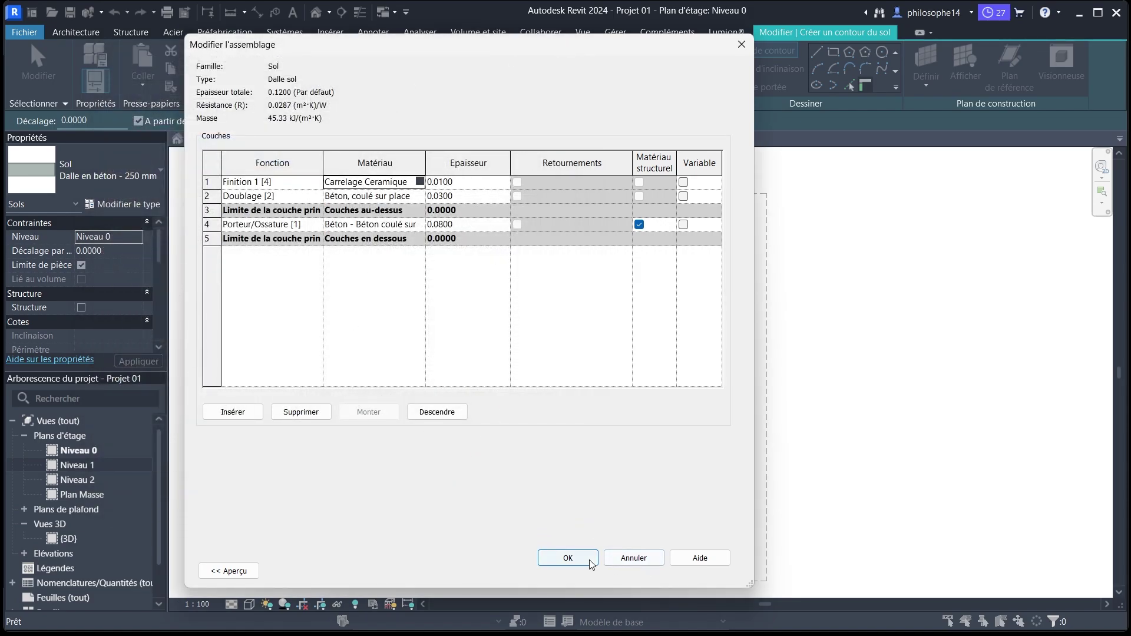
Accept the Dalle sol layer structure and apply the type to the floor being sketched.
{"action": "left_click", "coordinate": [568, 558]}
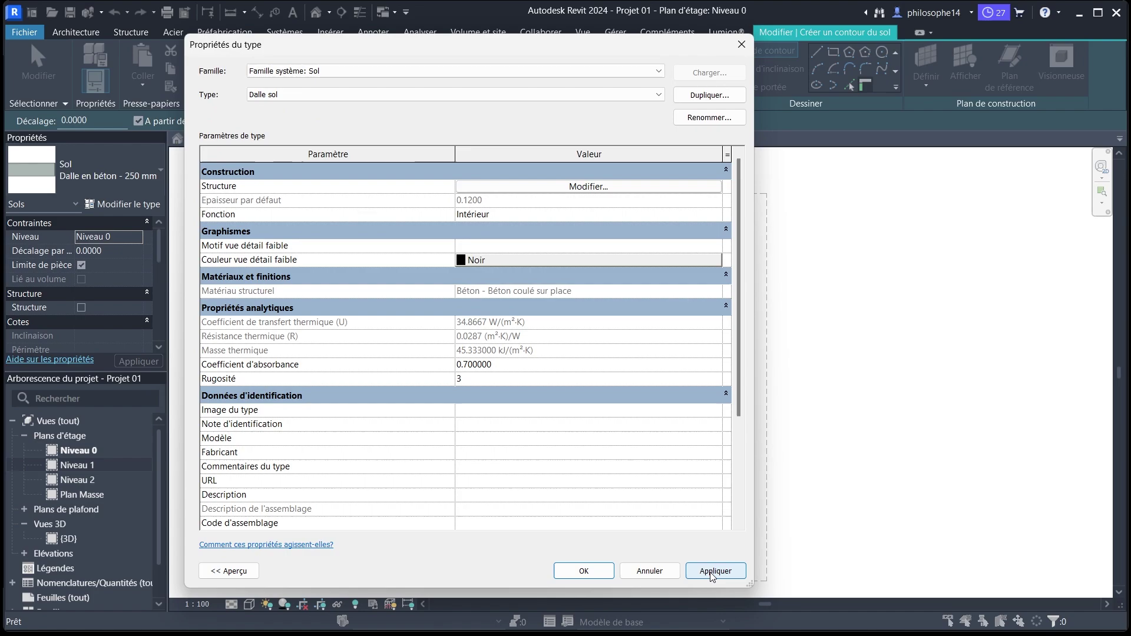
{"action": "left_click", "coordinate": [713, 574]}
{"action": "scroll", "coordinate": [519, 406], "scroll_direction": "down", "scroll_amount": 3}
{"action": "left_click", "coordinate": [586, 572]}
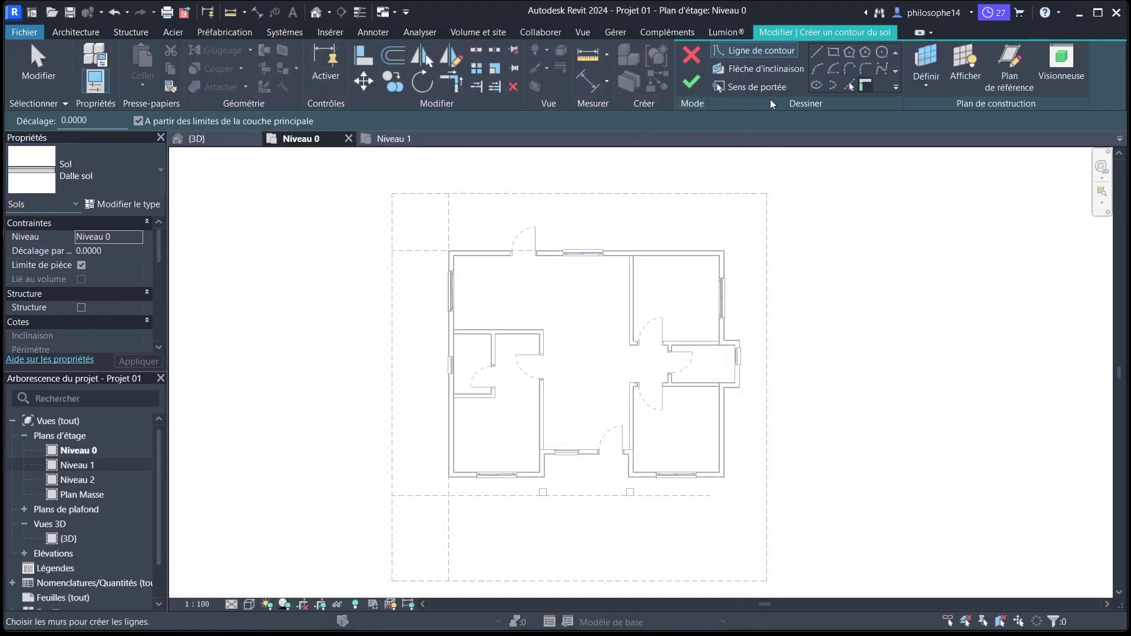
With Pick Lines, add floor boundary lines along the inner faces of the house's left, top and upper right exterior walls.
{"action": "left_click", "coordinate": [847, 86]}
{"action": "scroll", "coordinate": [476, 276], "scroll_direction": "up", "scroll_amount": 5}
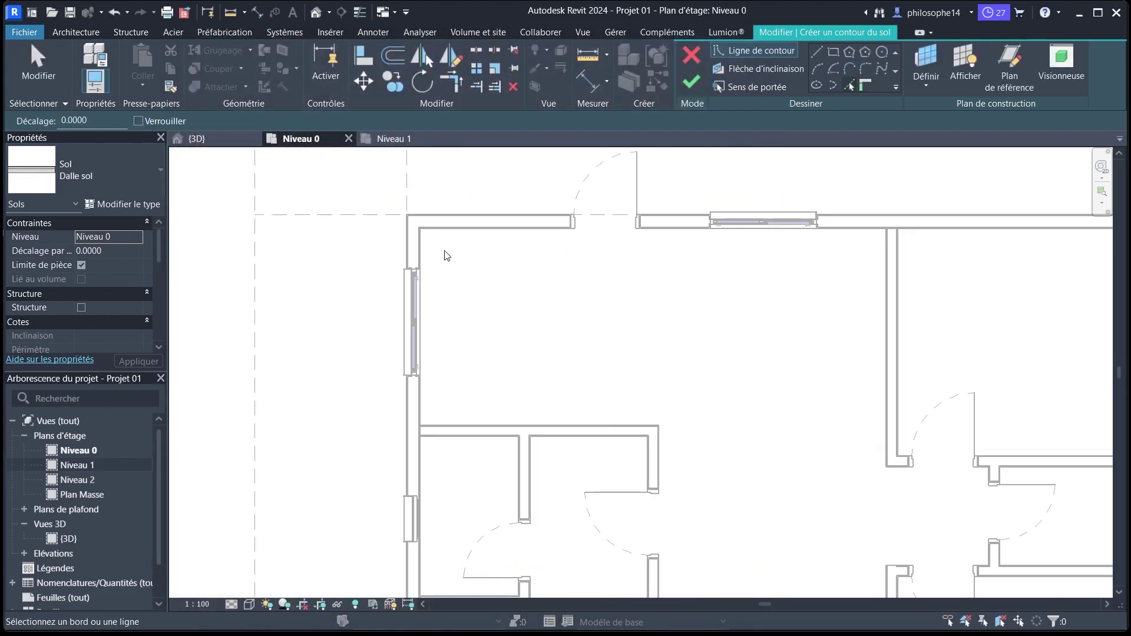
{"action": "left_click", "coordinate": [425, 255]}
{"action": "left_click", "coordinate": [736, 239]}
{"action": "scroll", "coordinate": [594, 263], "scroll_direction": "down", "scroll_amount": 3}
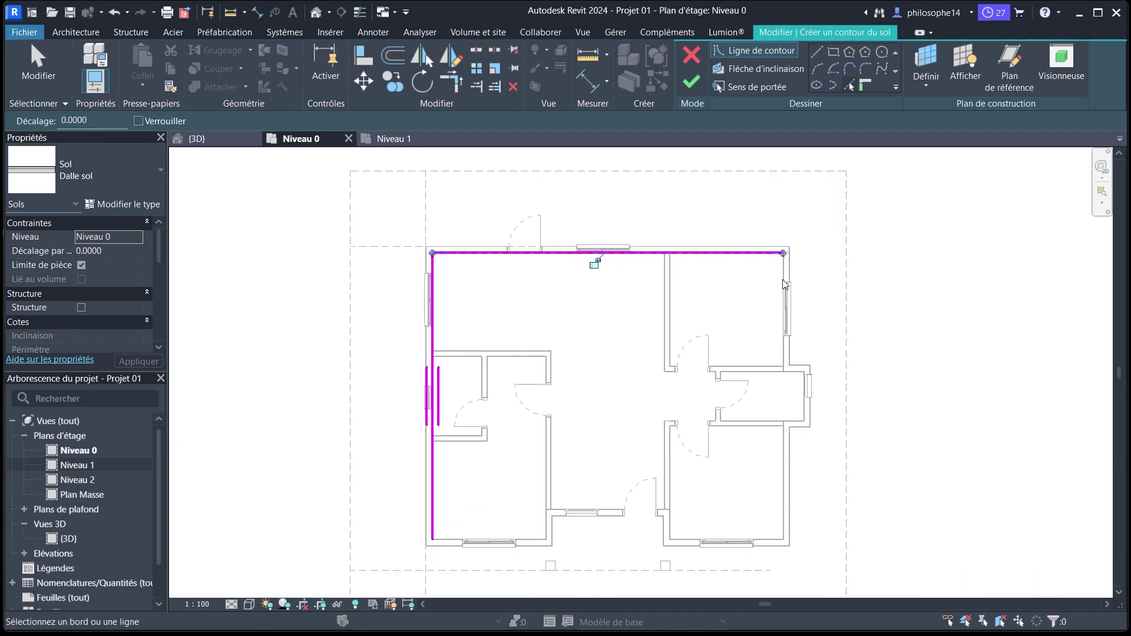
{"action": "scroll", "coordinate": [777, 281], "scroll_direction": "up", "scroll_amount": 2}
{"action": "left_click", "coordinate": [776, 280]}
{"action": "scroll", "coordinate": [776, 280], "scroll_direction": "down", "scroll_amount": 3}
{"action": "scroll", "coordinate": [778, 291], "scroll_direction": "up", "scroll_amount": 3}
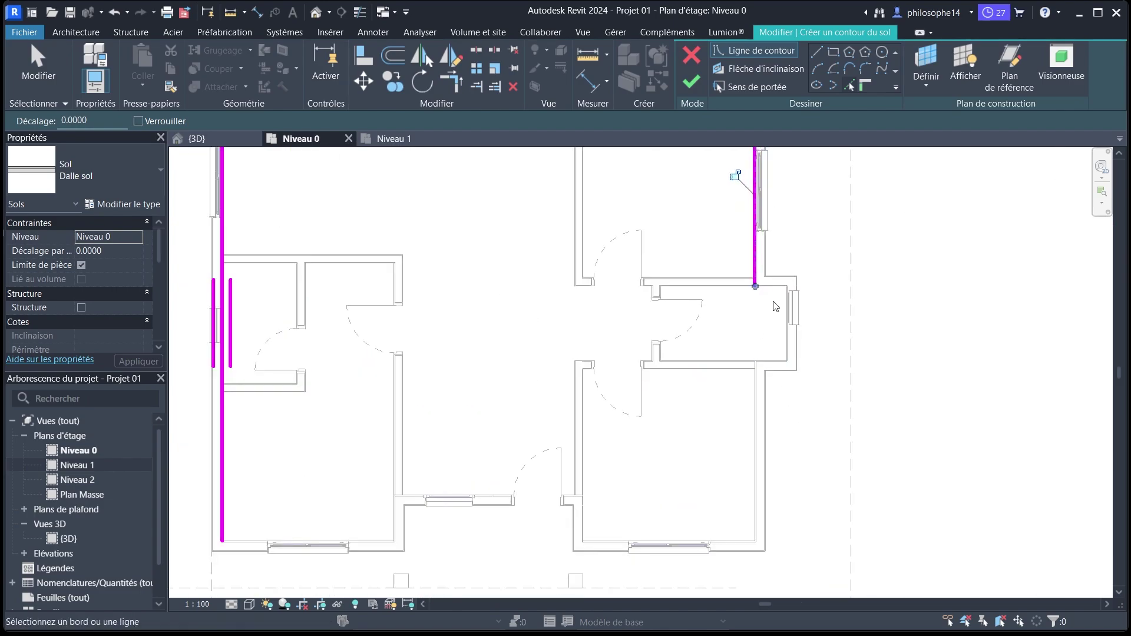
Continue the floor boundary around the inner faces of the small right-hand projection and down the lower right exterior wall.
{"action": "left_click", "coordinate": [778, 288]}
{"action": "left_click", "coordinate": [787, 327]}
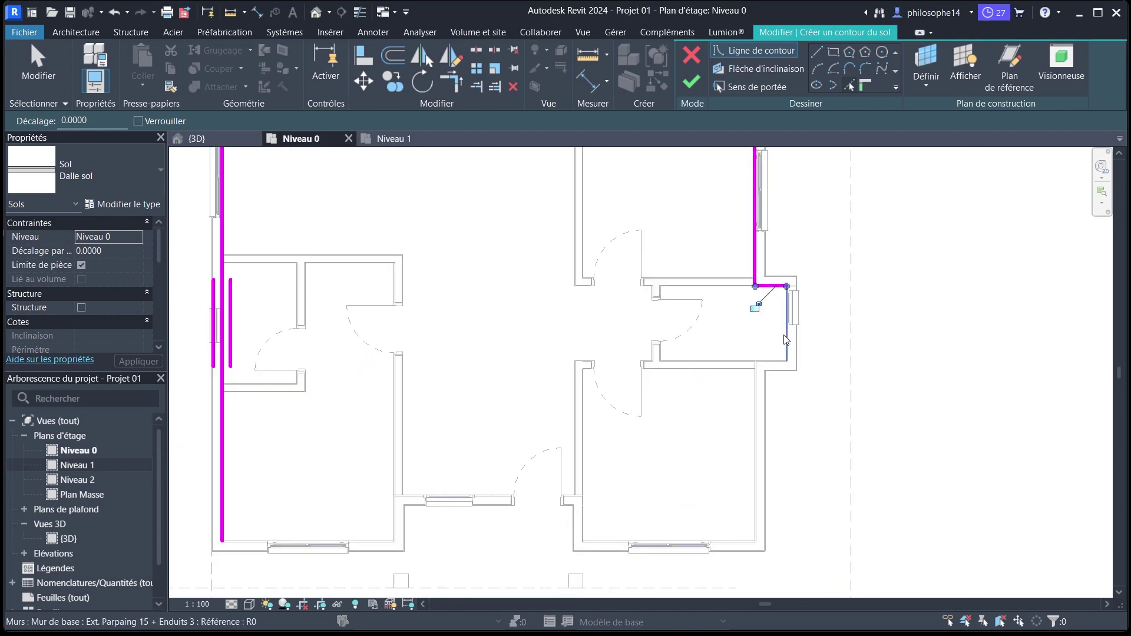
{"action": "left_click", "coordinate": [768, 362]}
{"action": "left_click", "coordinate": [756, 386]}
{"action": "scroll", "coordinate": [747, 318], "scroll_direction": "down", "scroll_amount": 3}
{"action": "scroll", "coordinate": [726, 471], "scroll_direction": "up", "scroll_amount": 4}
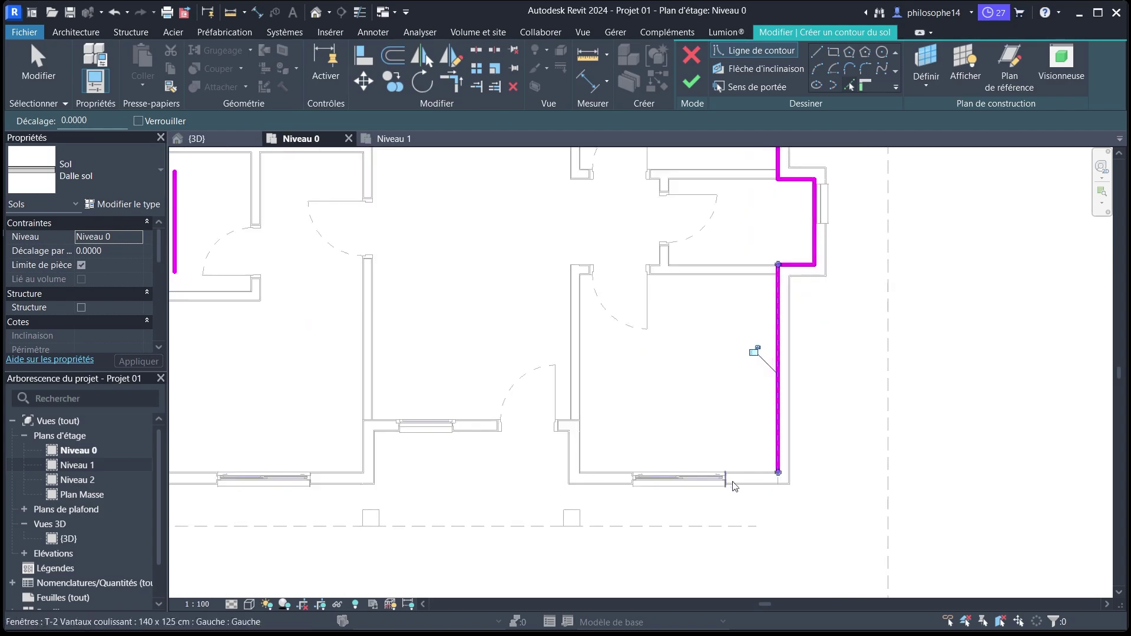
Pick the inner faces of the bottom exterior walls, following the recessed entrance, to complete the floor's outer boundary.
{"action": "left_click", "coordinate": [741, 477]}
{"action": "left_click", "coordinate": [595, 461]}
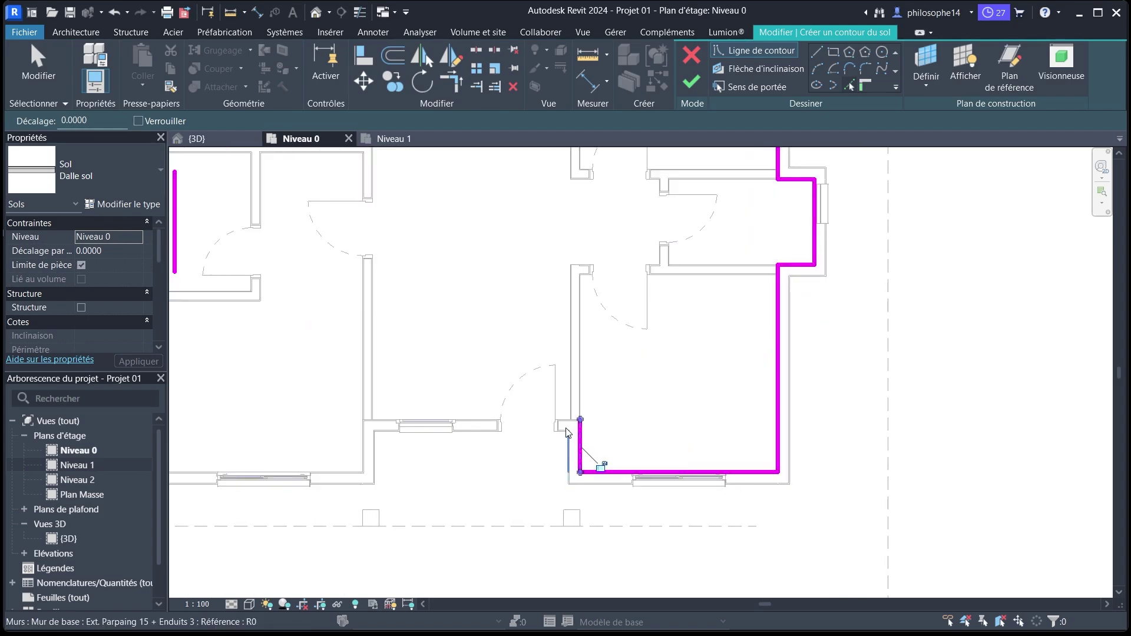
{"action": "left_click", "coordinate": [480, 424]}
{"action": "middle_click_drag", "start_coordinate": [648, 362], "coordinate": [734, 334]}
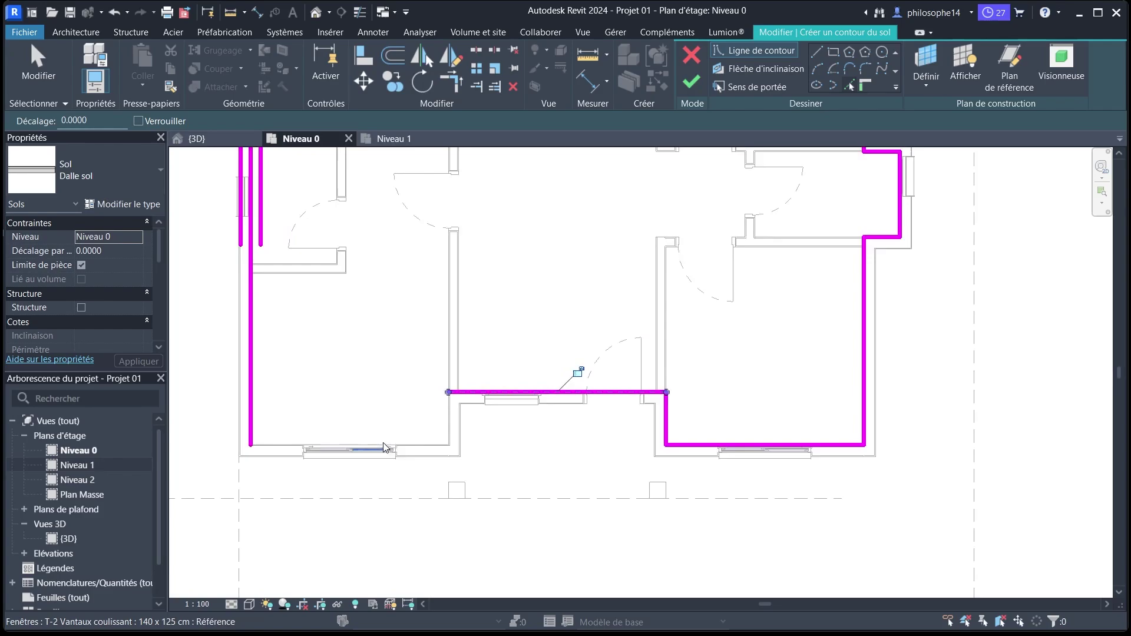
{"action": "left_click", "coordinate": [445, 424]}
{"action": "left_click", "coordinate": [397, 446]}
{"action": "scroll", "coordinate": [390, 487], "scroll_direction": "down", "scroll_amount": 4}
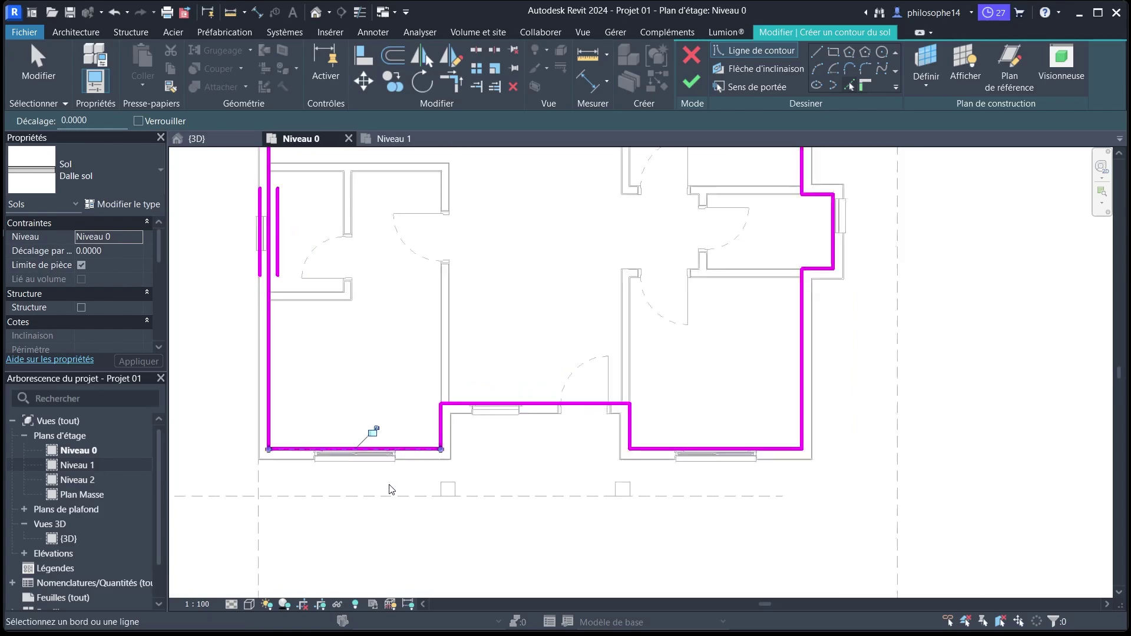
{"action": "scroll", "coordinate": [418, 398], "scroll_direction": "up", "scroll_amount": 2}
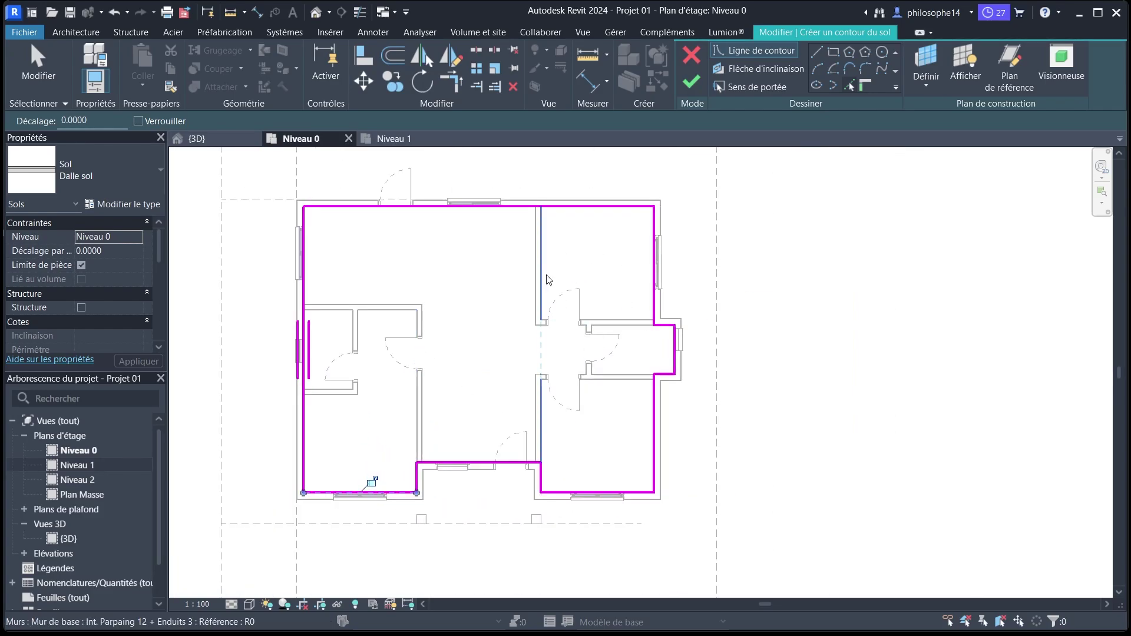
Finish the ground floor sketch to create the Dalle sol floor and deselect it.
{"action": "left_click", "coordinate": [692, 83]}
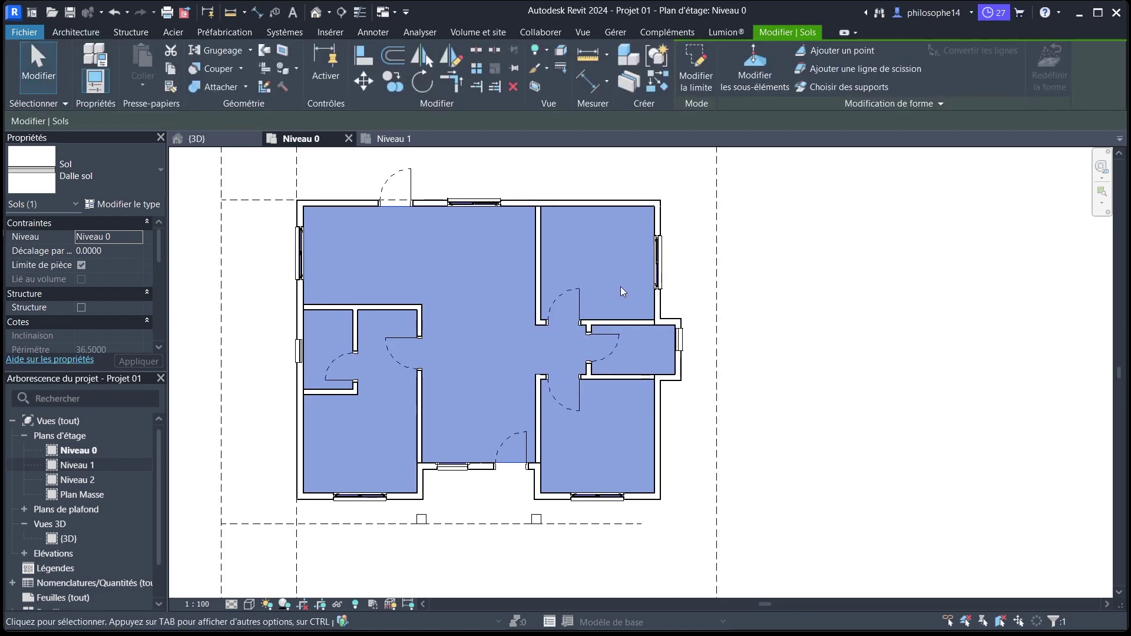
{"action": "scroll", "coordinate": [352, 285], "scroll_direction": "down", "scroll_amount": 1}
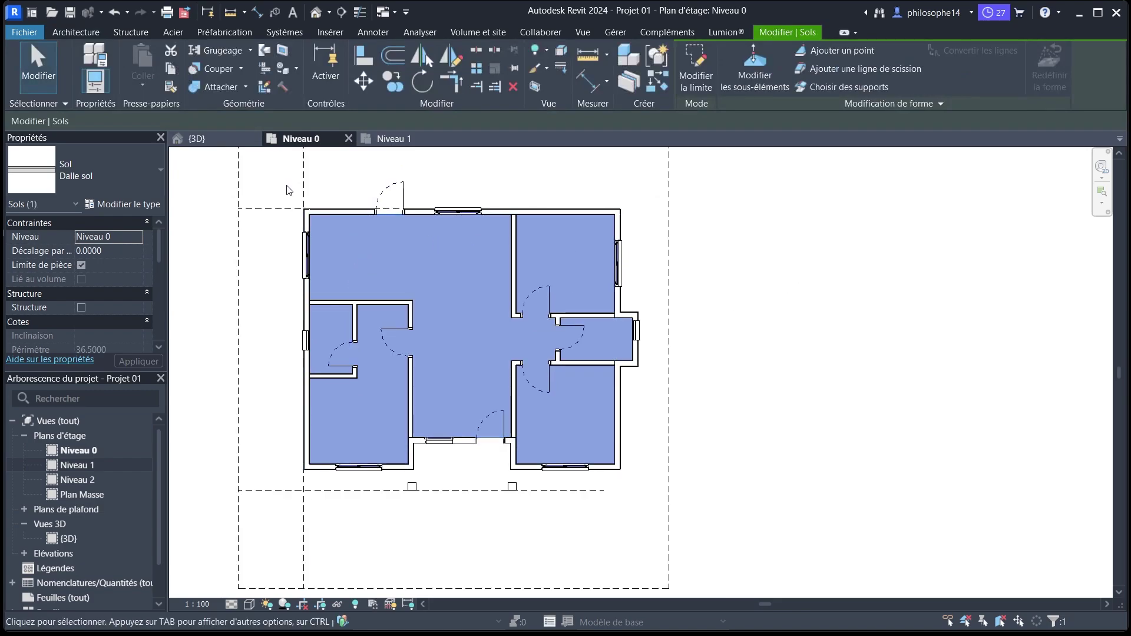
{"action": "scroll", "coordinate": [417, 458], "scroll_direction": "up", "scroll_amount": 2}
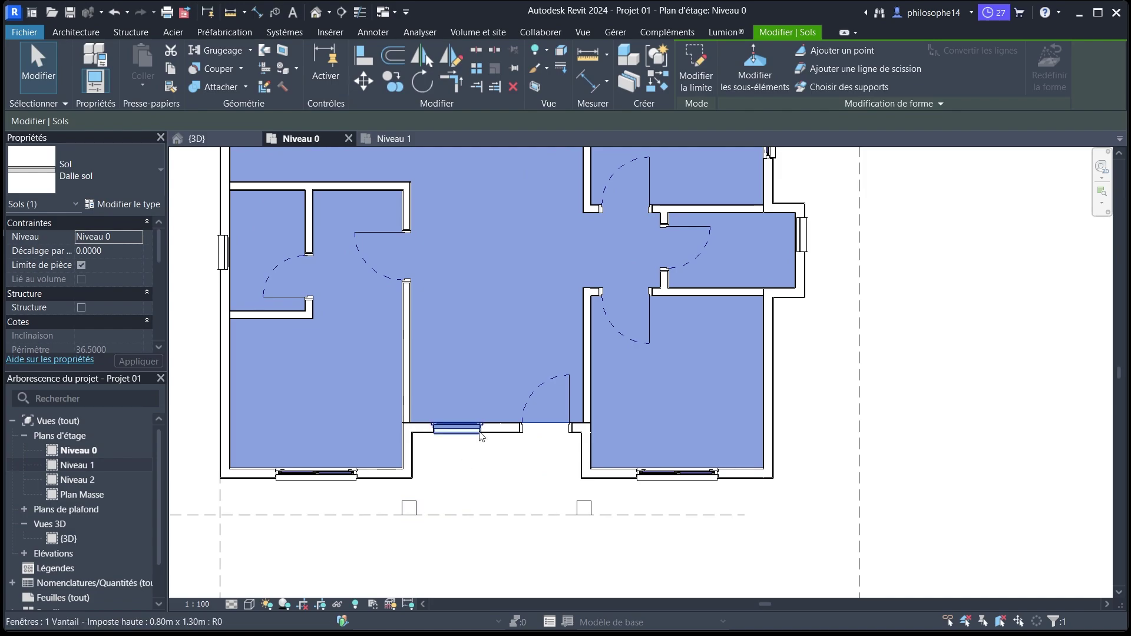
{"action": "left_click", "coordinate": [487, 451]}
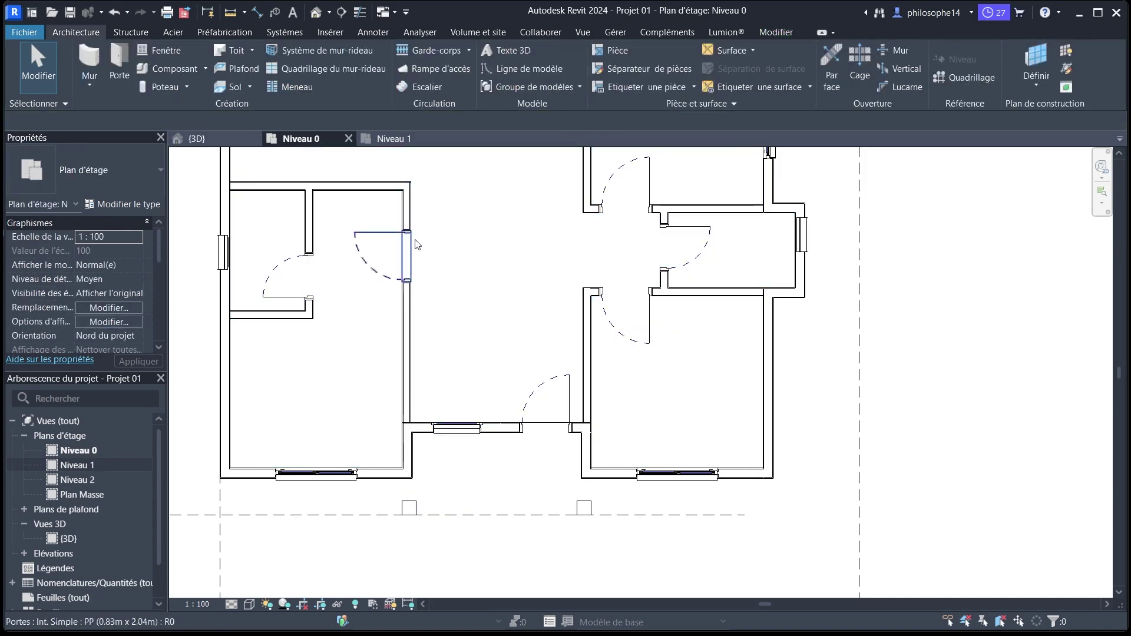
{"action": "scroll", "coordinate": [464, 276], "scroll_direction": "down", "scroll_amount": 3}
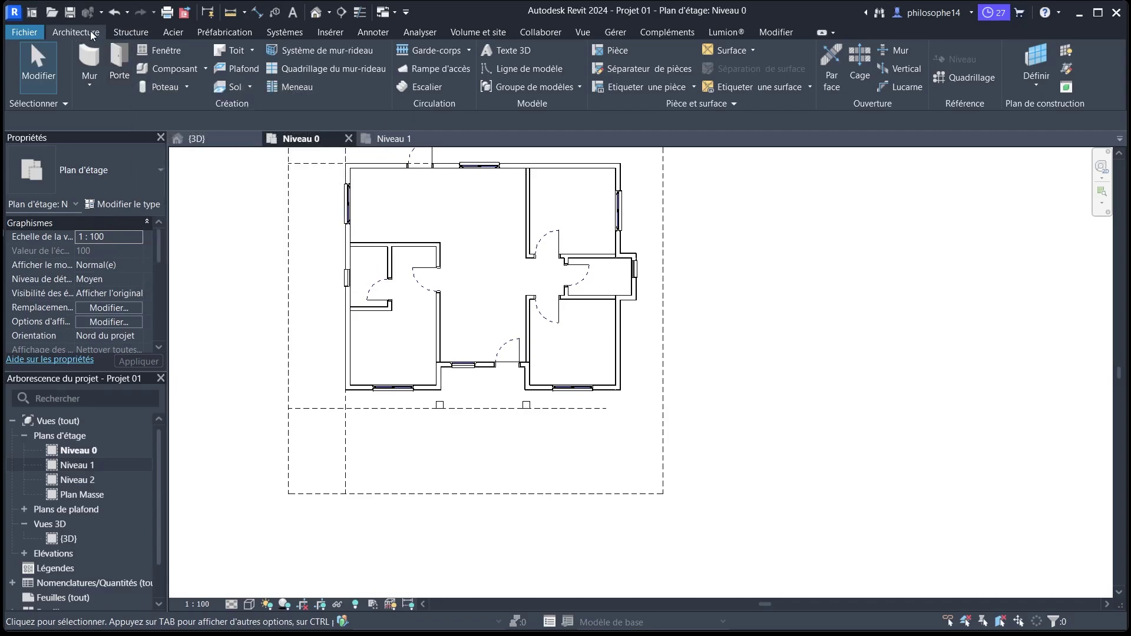
Start another Dalle sol architectural floor and pick the front and outer side faces of both entrance columns at a 0.05 offset.
{"action": "left_click", "coordinate": [253, 89]}
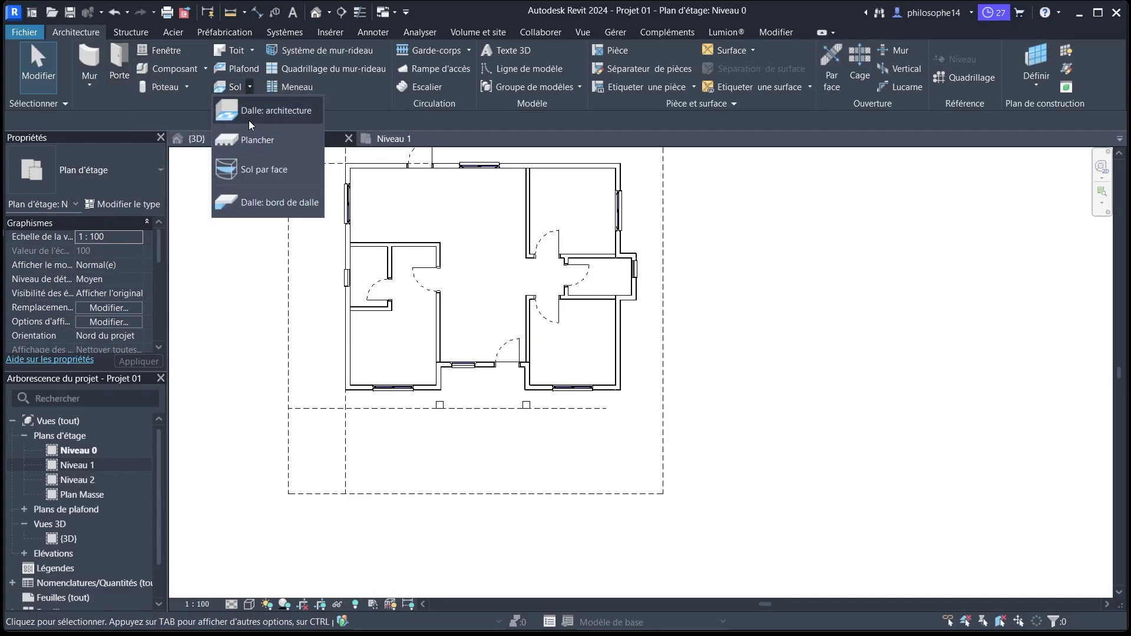
{"action": "left_click", "coordinate": [249, 120]}
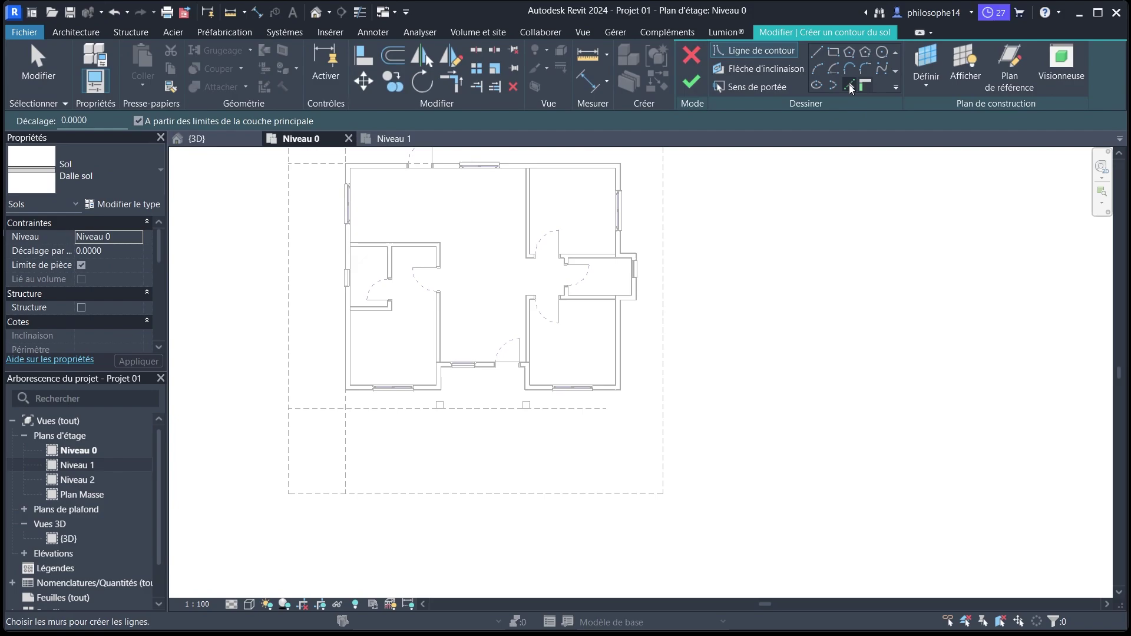
{"action": "left_click", "coordinate": [850, 84]}
{"action": "scroll", "coordinate": [448, 397], "scroll_direction": "up", "scroll_amount": 4}
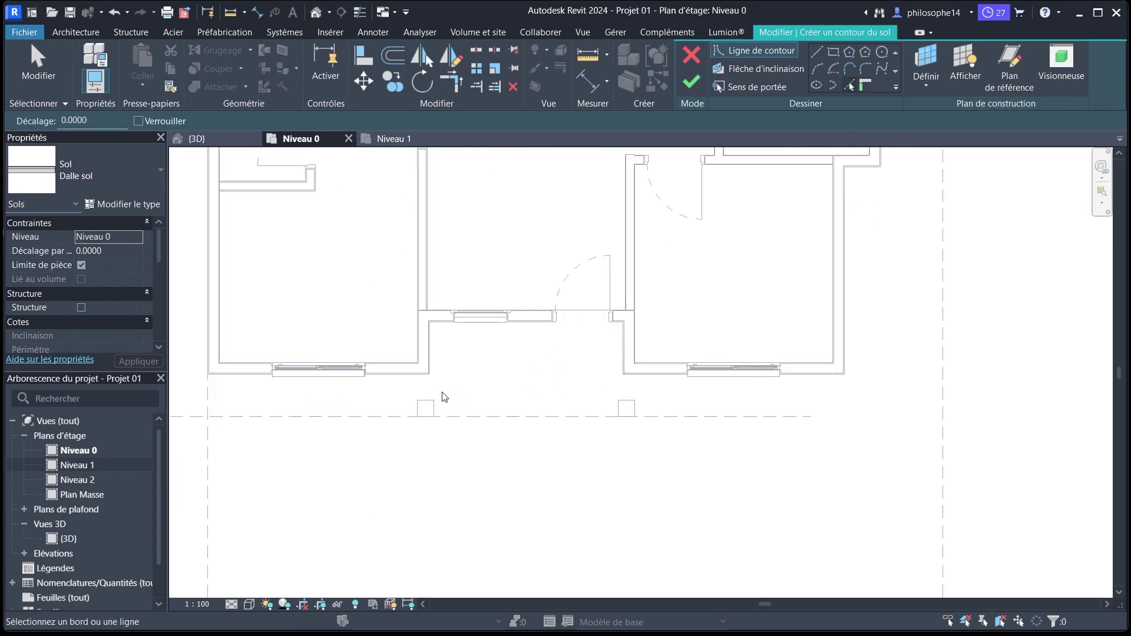
{"action": "scroll", "coordinate": [445, 396], "scroll_direction": "up", "scroll_amount": 2}
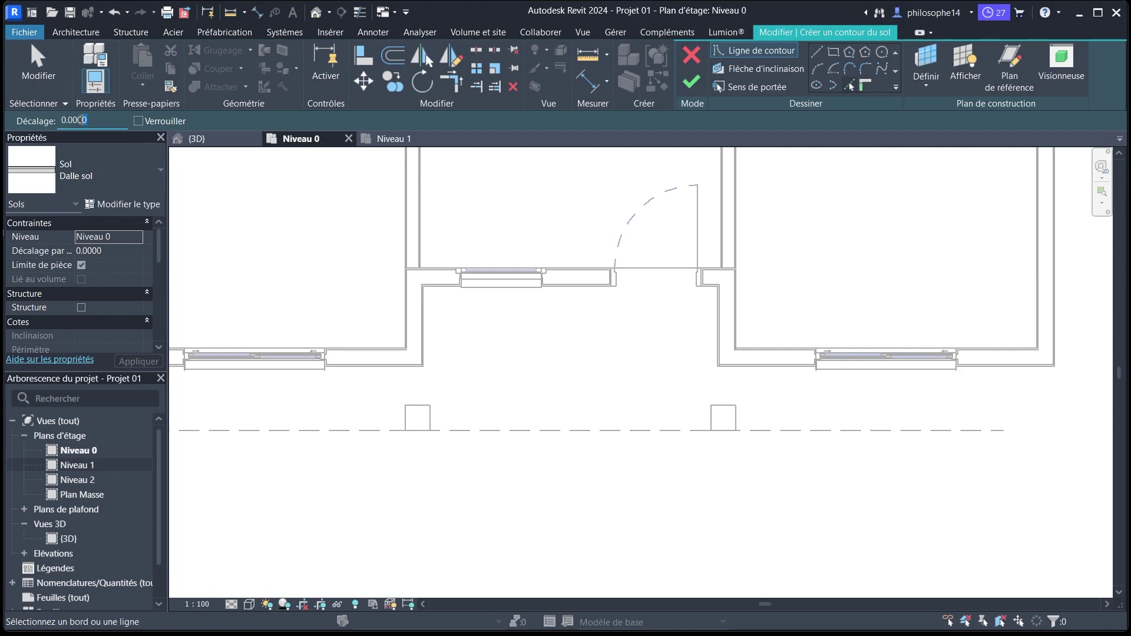
{"action": "type", "text": "05"}
{"action": "key", "text": "Return"}
{"action": "scroll", "coordinate": [409, 433], "scroll_direction": "up", "scroll_amount": 4}
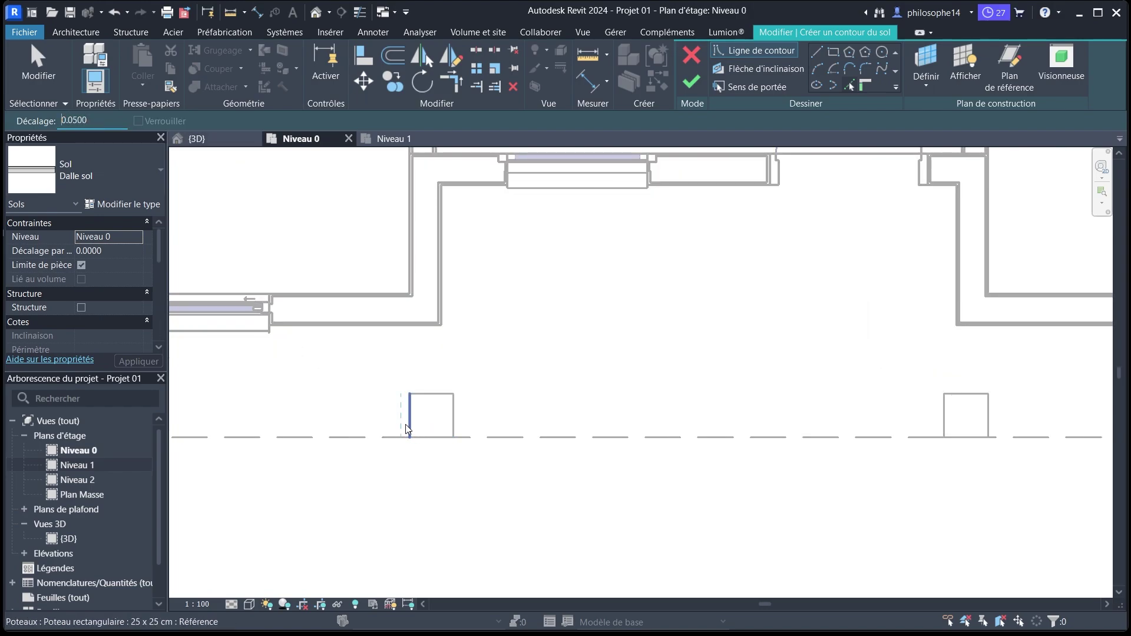
{"action": "left_click", "coordinate": [407, 424]}
{"action": "left_click", "coordinate": [439, 448]}
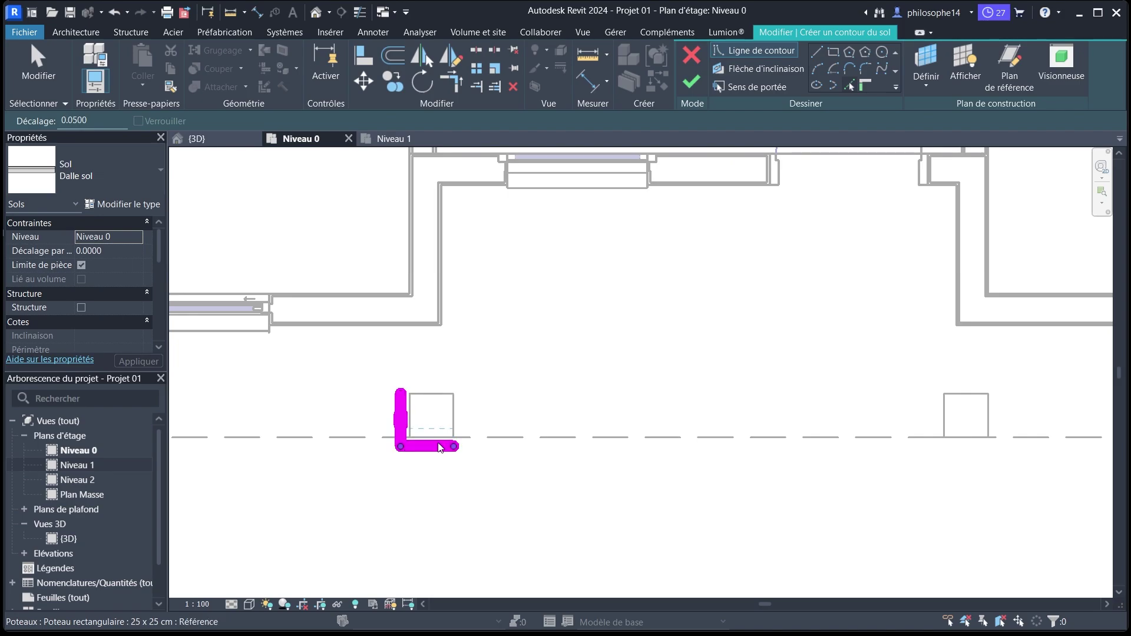
{"action": "left_click", "coordinate": [963, 447]}
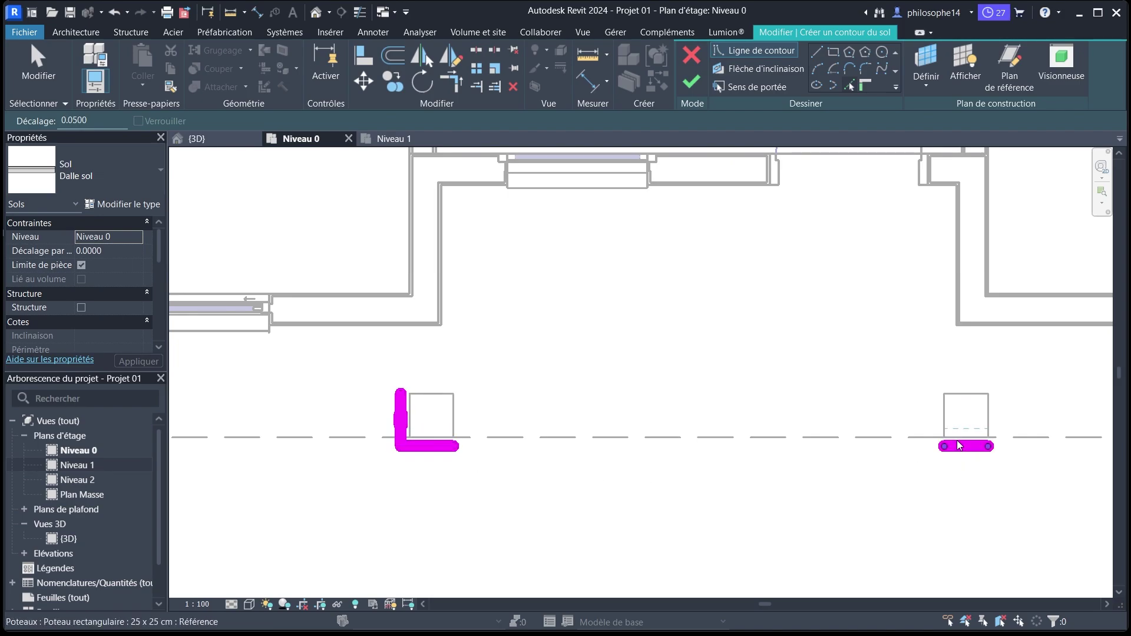
{"action": "left_click", "coordinate": [989, 420]}
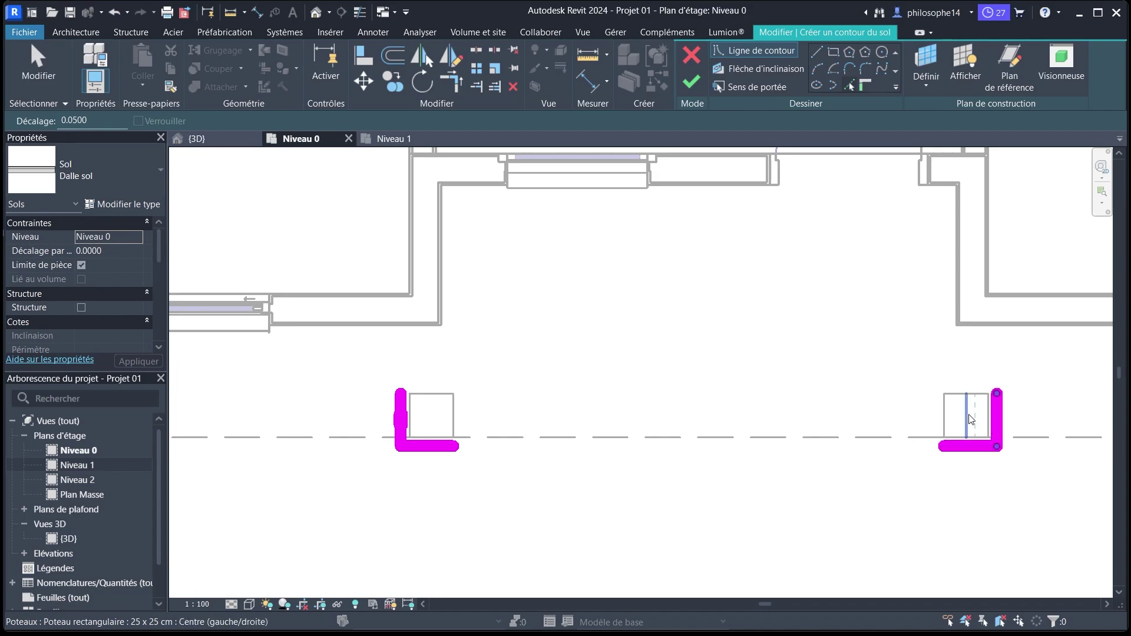
With a 0 offset, add boundary lines along the outer faces of the recessed entrance walls and the adjoining front walls.
{"action": "scroll", "coordinate": [798, 447], "scroll_direction": "down", "scroll_amount": 2}
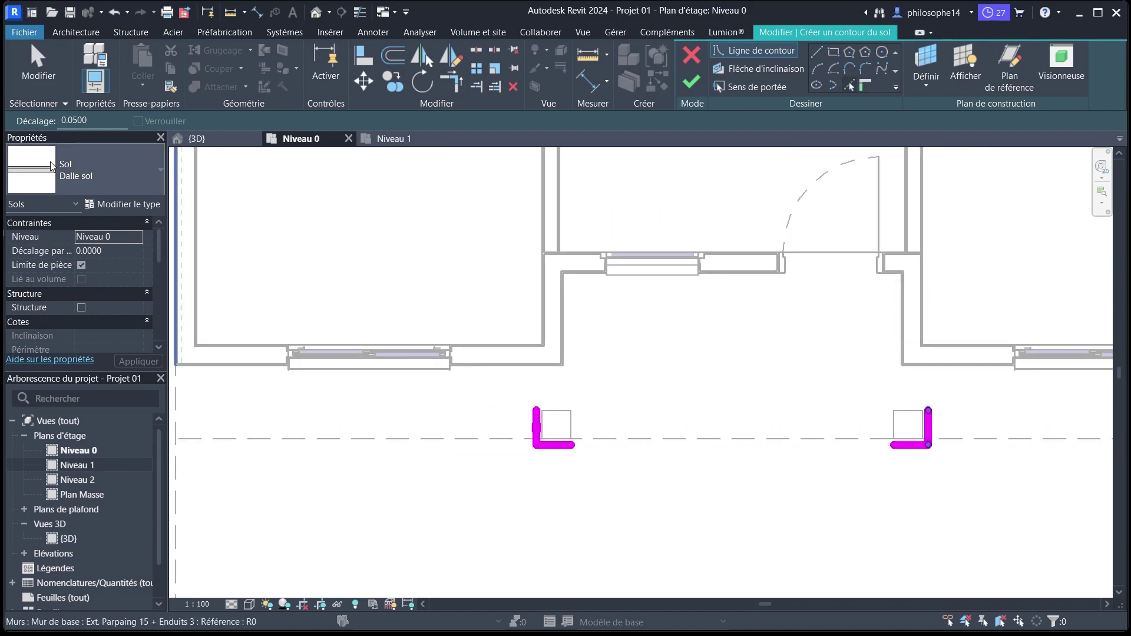
{"action": "left_click", "coordinate": [89, 120]}
{"action": "key", "text": "BackSpace"}
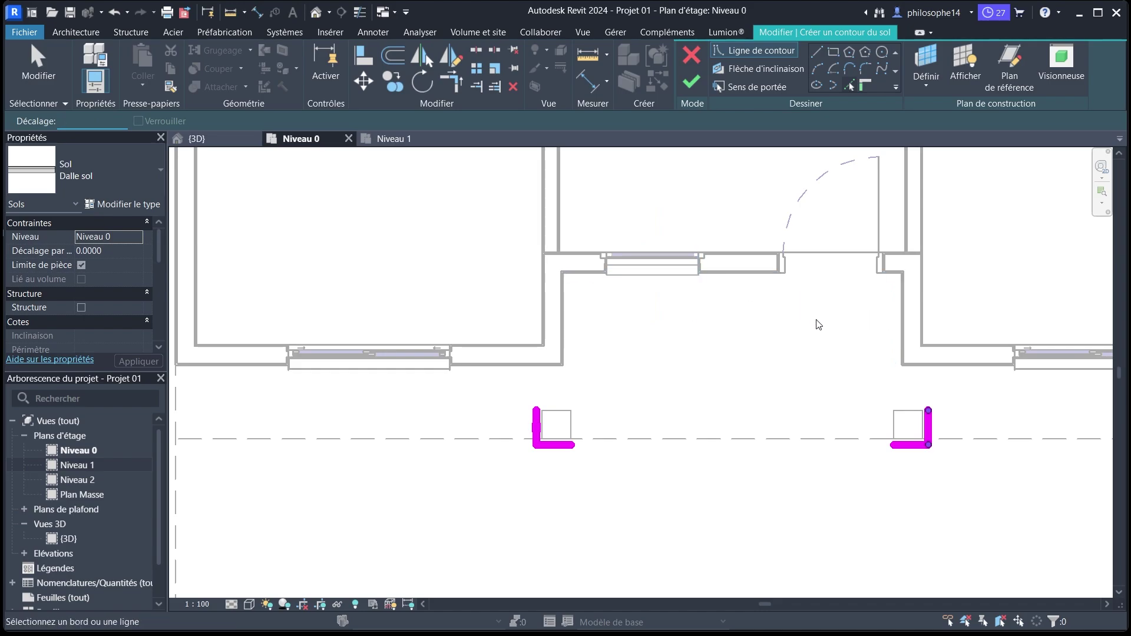
{"action": "type", "text": "0"}
{"action": "key", "text": "Return"}
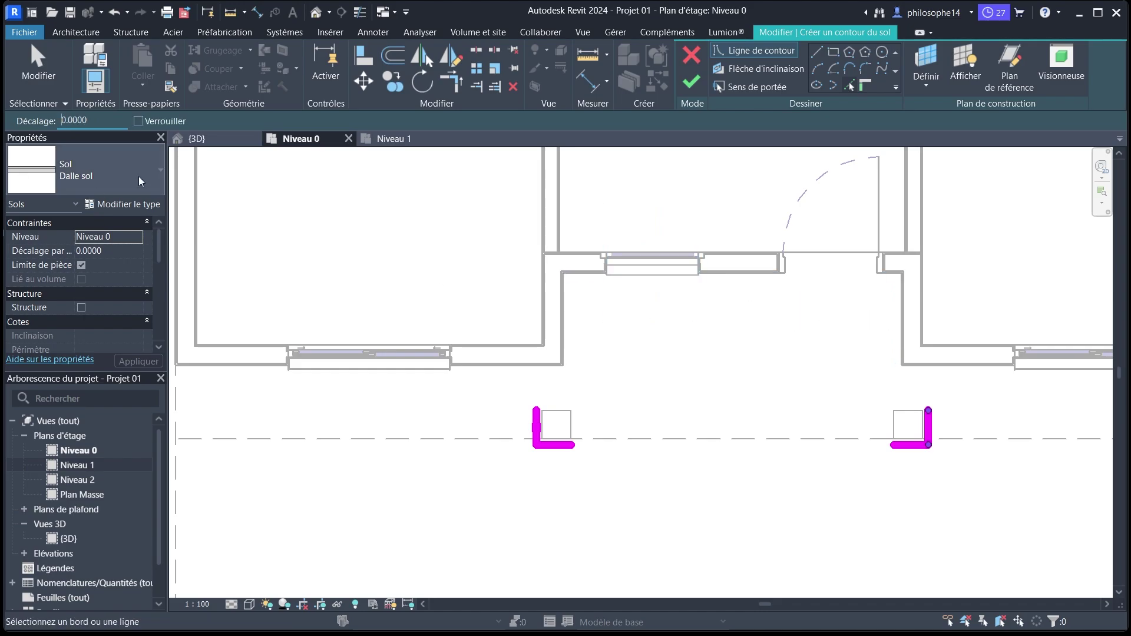
{"action": "left_click", "coordinate": [909, 315]}
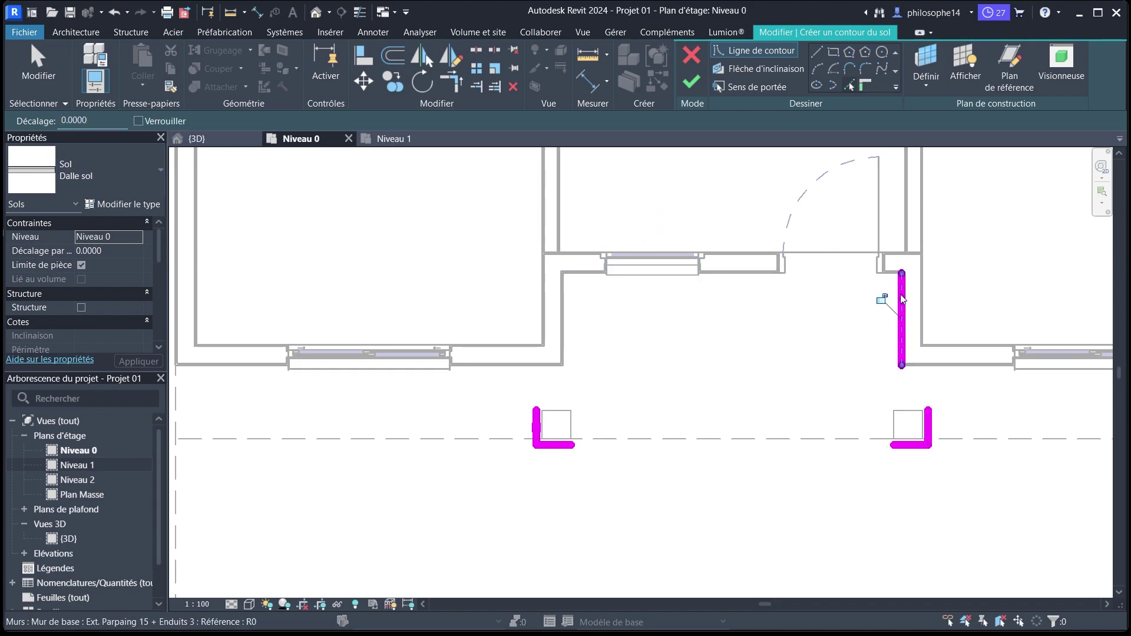
{"action": "left_click", "coordinate": [743, 276]}
{"action": "left_click", "coordinate": [562, 320]}
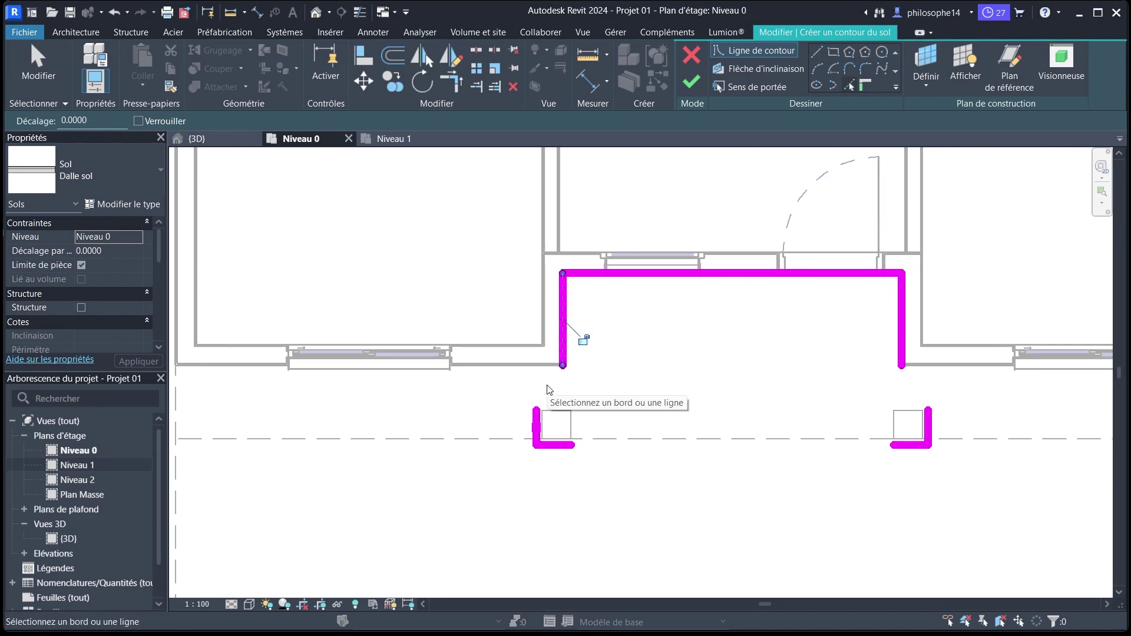
{"action": "left_click", "coordinate": [547, 369]}
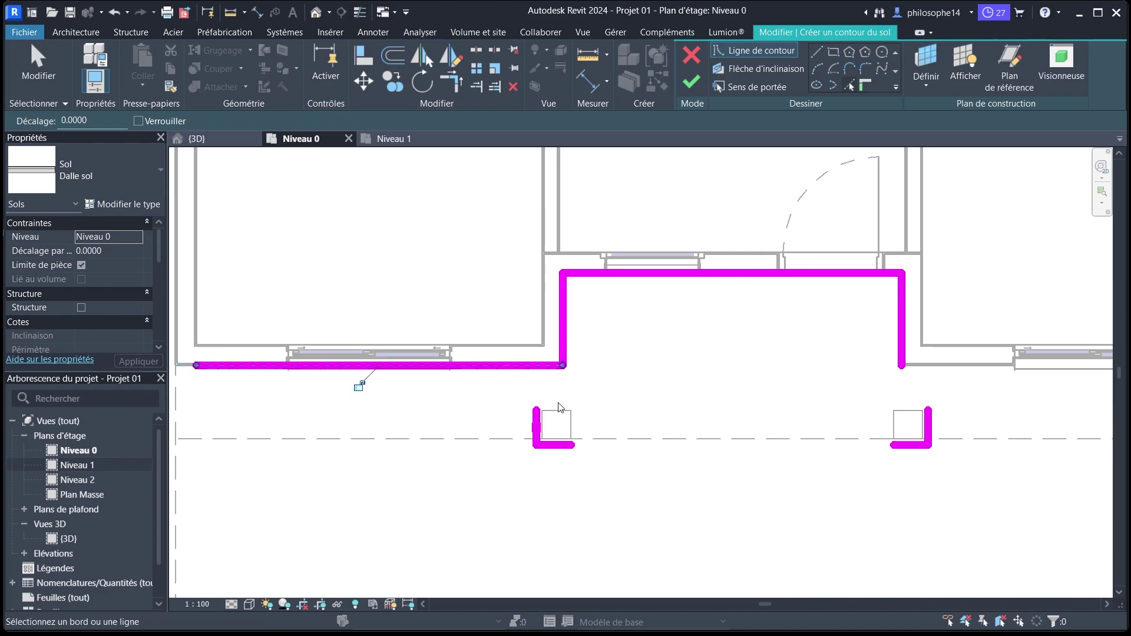
{"action": "left_click", "coordinate": [888, 383]}
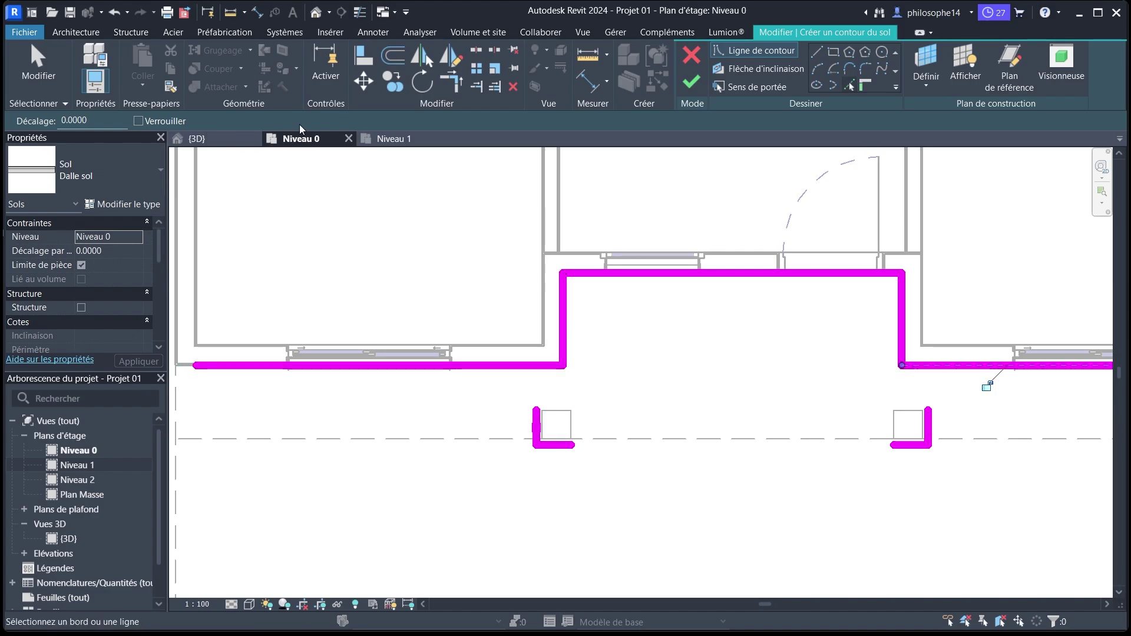
Trim and extend the front wall and column boundary lines to corners so they form one closed porch outline.
{"action": "key", "text": "Escape"}
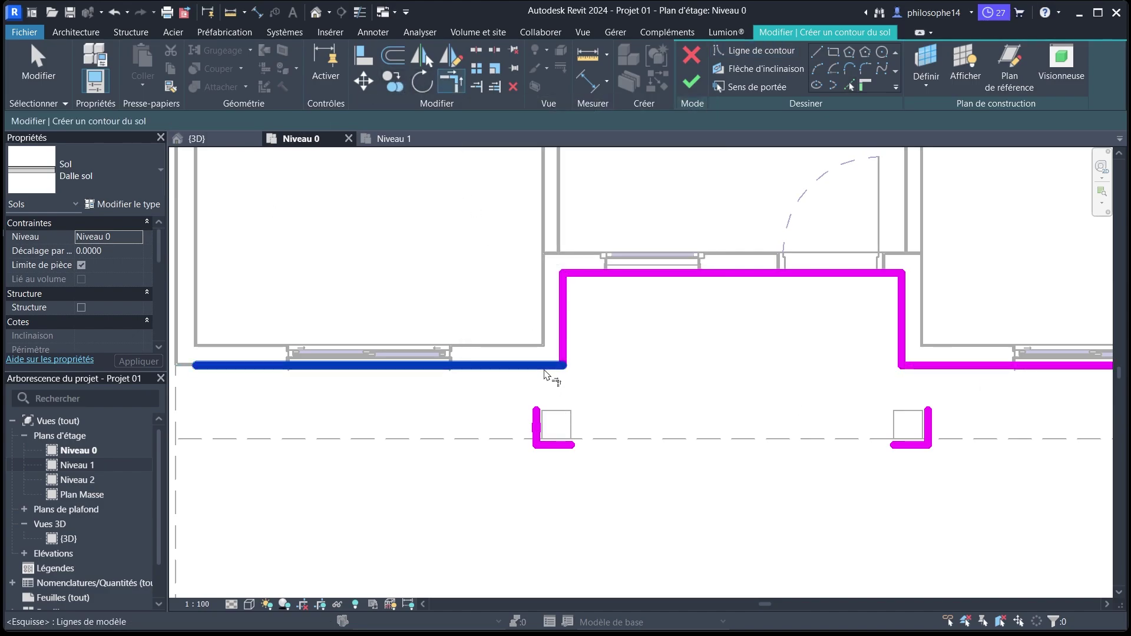
{"action": "left_click", "coordinate": [545, 367]}
{"action": "left_click", "coordinate": [537, 421]}
{"action": "left_click", "coordinate": [563, 445]}
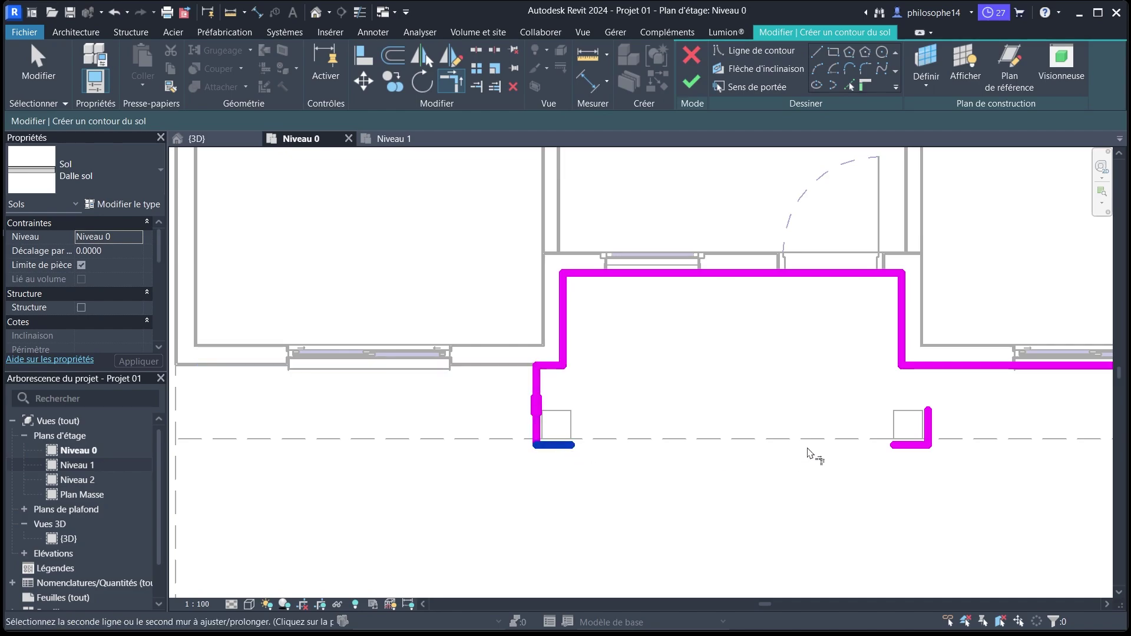
{"action": "left_click", "coordinate": [904, 447]}
{"action": "left_click", "coordinate": [929, 433]}
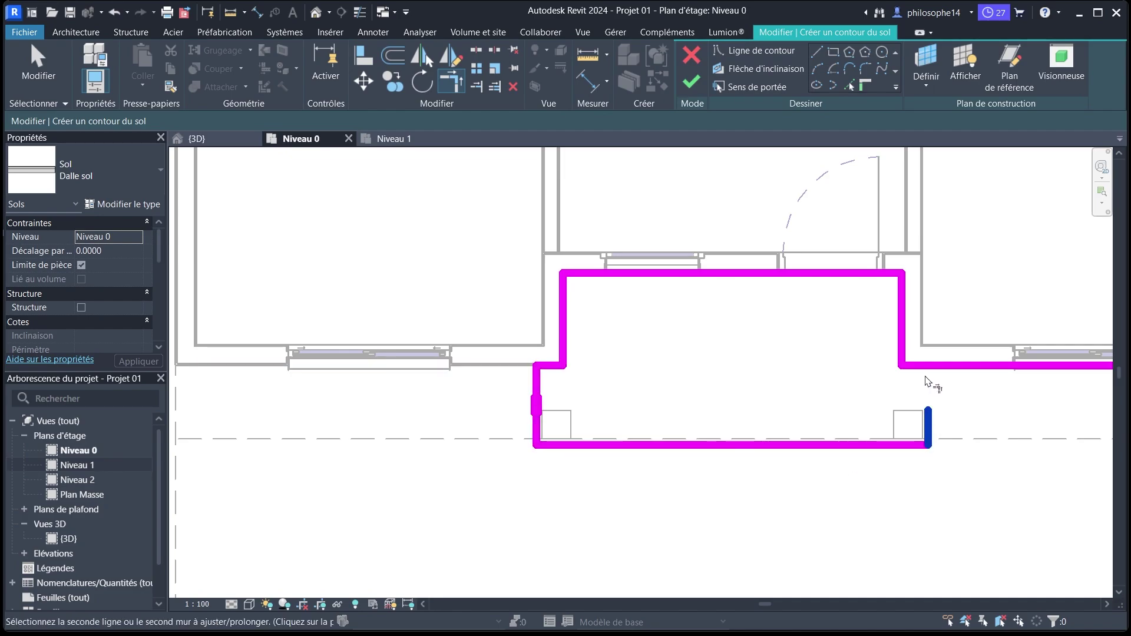
{"action": "left_click", "coordinate": [920, 366]}
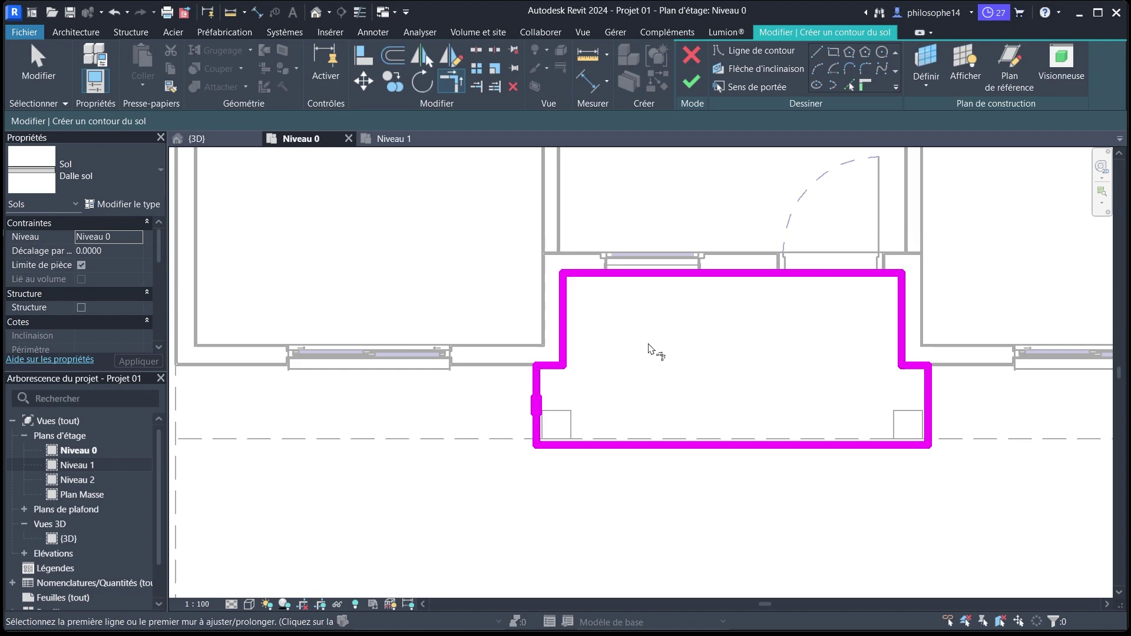
Finish the entrance porch floor sketch and clear the selection.
{"action": "scroll", "coordinate": [511, 392], "scroll_direction": "down", "scroll_amount": 4}
{"action": "scroll", "coordinate": [559, 375], "scroll_direction": "up", "scroll_amount": 2}
{"action": "left_click", "coordinate": [692, 82]}
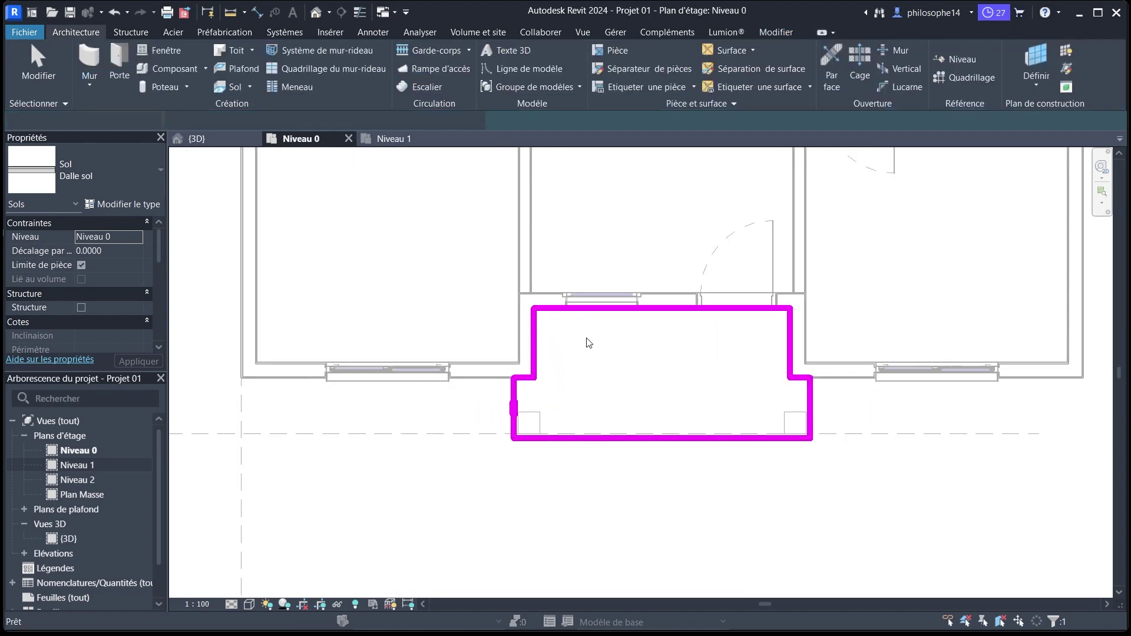
{"action": "scroll", "coordinate": [405, 533], "scroll_direction": "down", "scroll_amount": 2}
{"action": "left_click", "coordinate": [478, 518]}
{"action": "scroll", "coordinate": [503, 500], "scroll_direction": "down", "scroll_amount": 2}
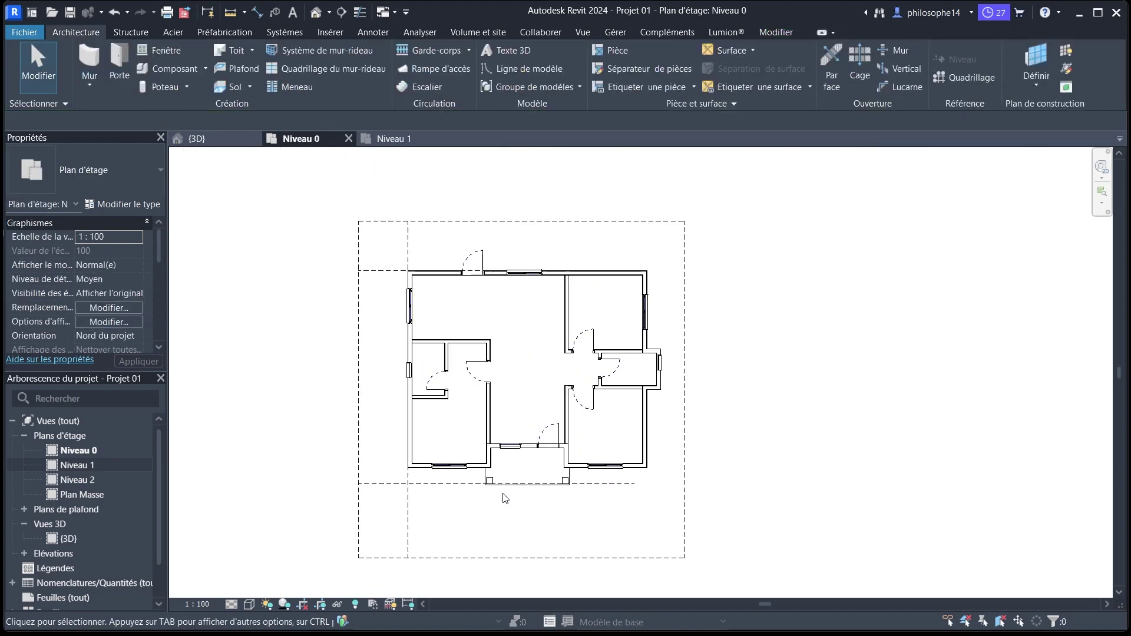
Start a rear terrace floor and pick the dashed line along the left wall, the upper dashed boundary and the rear wall's outer face.
{"action": "scroll", "coordinate": [498, 254], "scroll_direction": "up", "scroll_amount": 4}
{"action": "scroll", "coordinate": [377, 252], "scroll_direction": "up", "scroll_amount": 1}
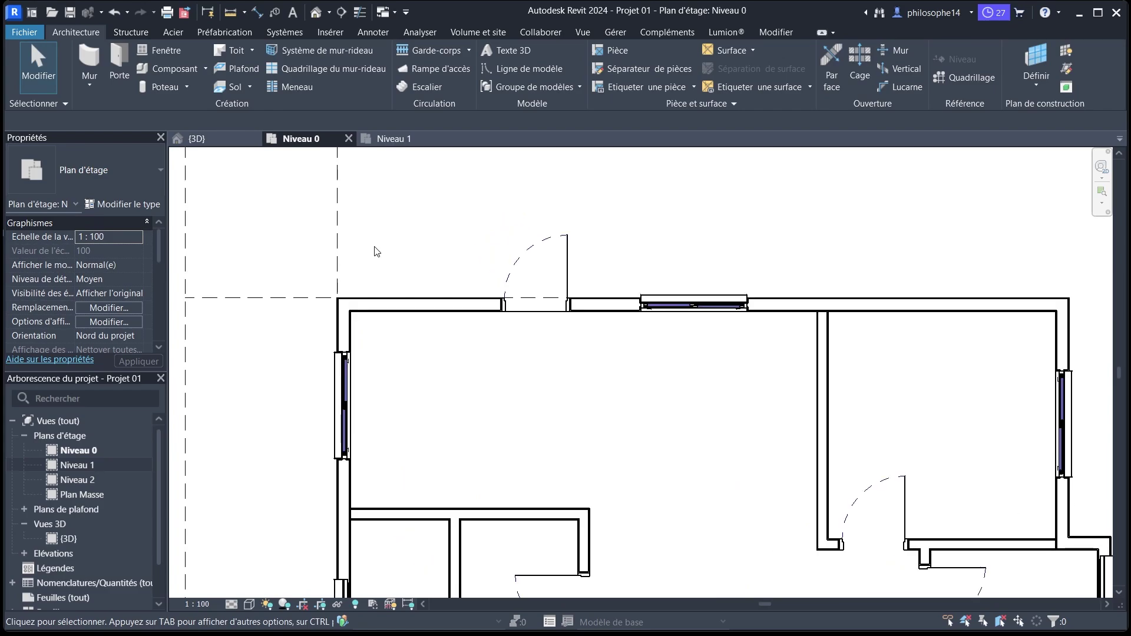
{"action": "left_click", "coordinate": [251, 87]}
{"action": "left_click", "coordinate": [260, 108]}
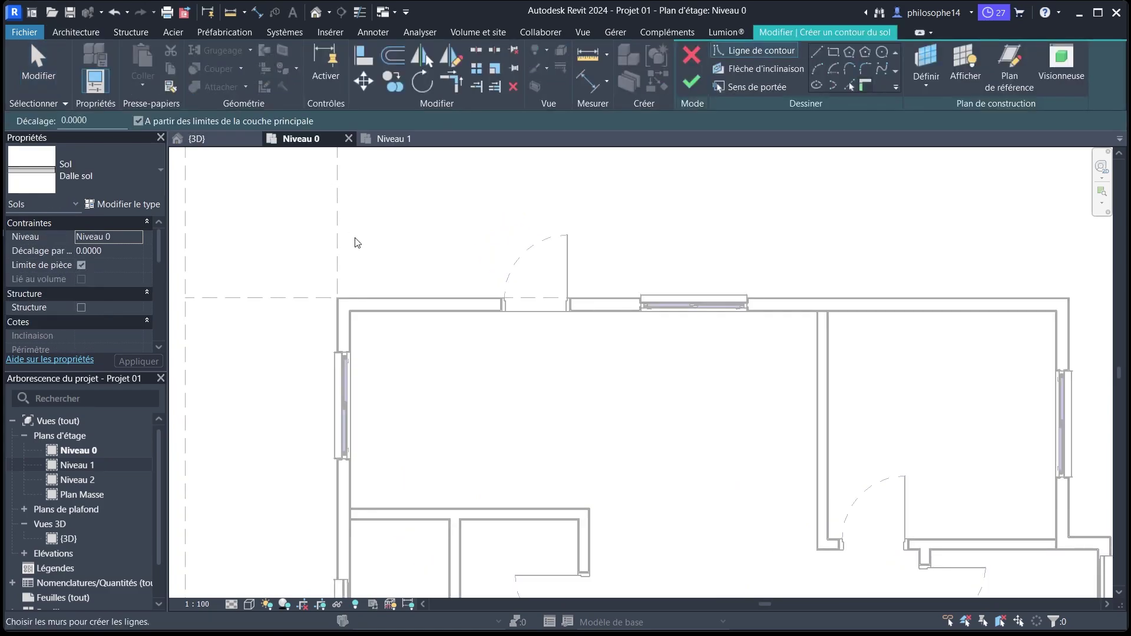
{"action": "left_click", "coordinate": [849, 86]}
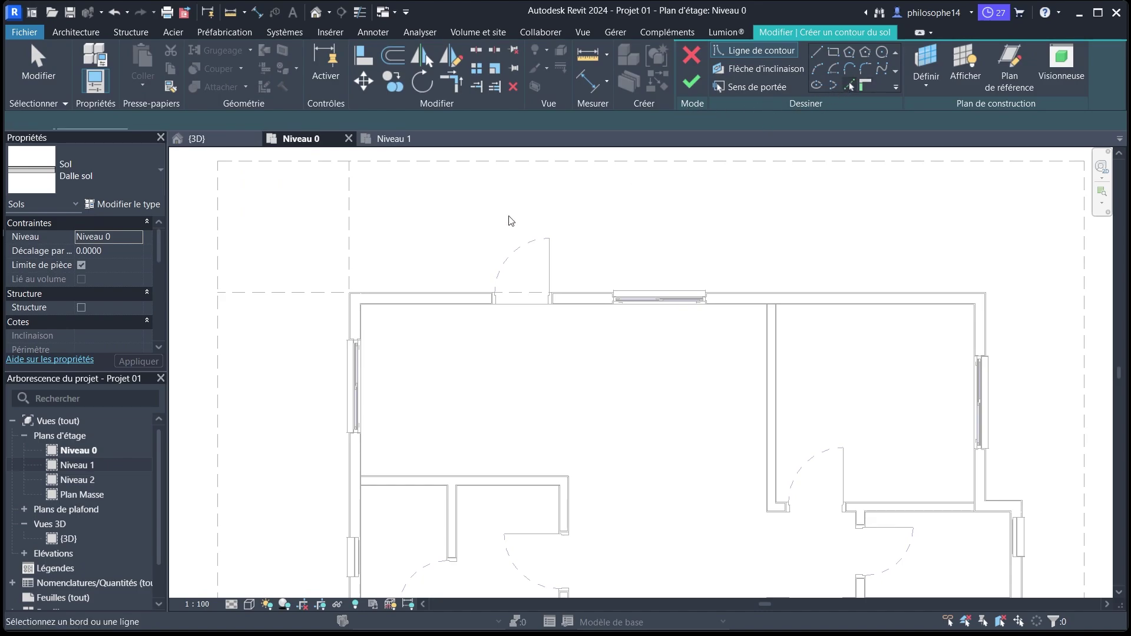
{"action": "left_click", "coordinate": [348, 262]}
{"action": "scroll", "coordinate": [441, 278], "scroll_direction": "down", "scroll_amount": 2}
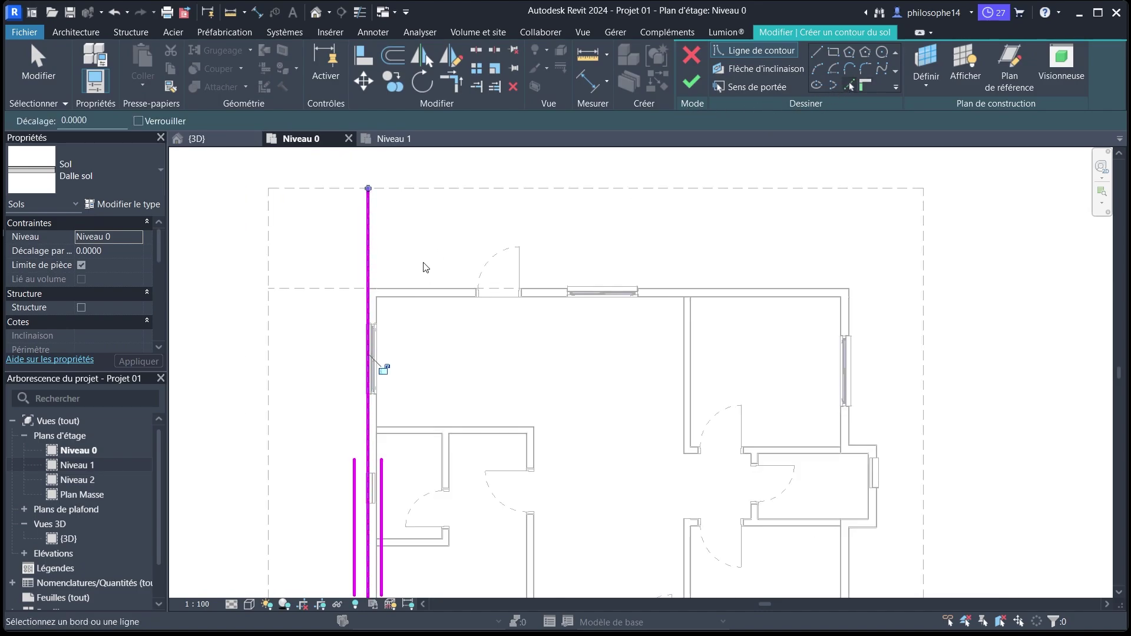
{"action": "left_click", "coordinate": [454, 189]}
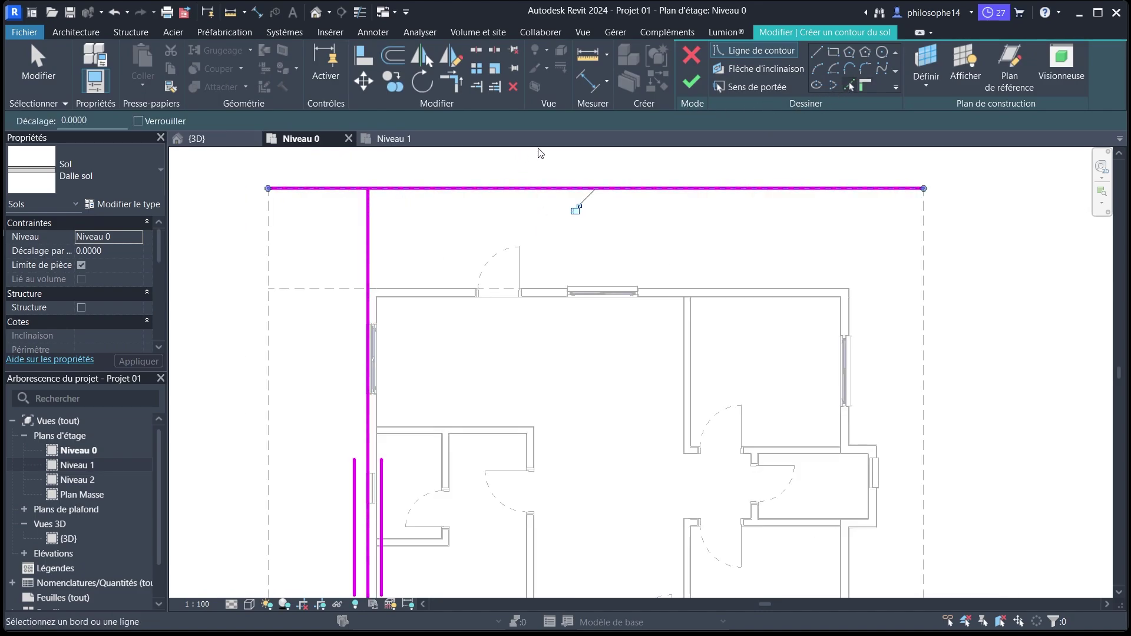
{"action": "left_click", "coordinate": [416, 288]}
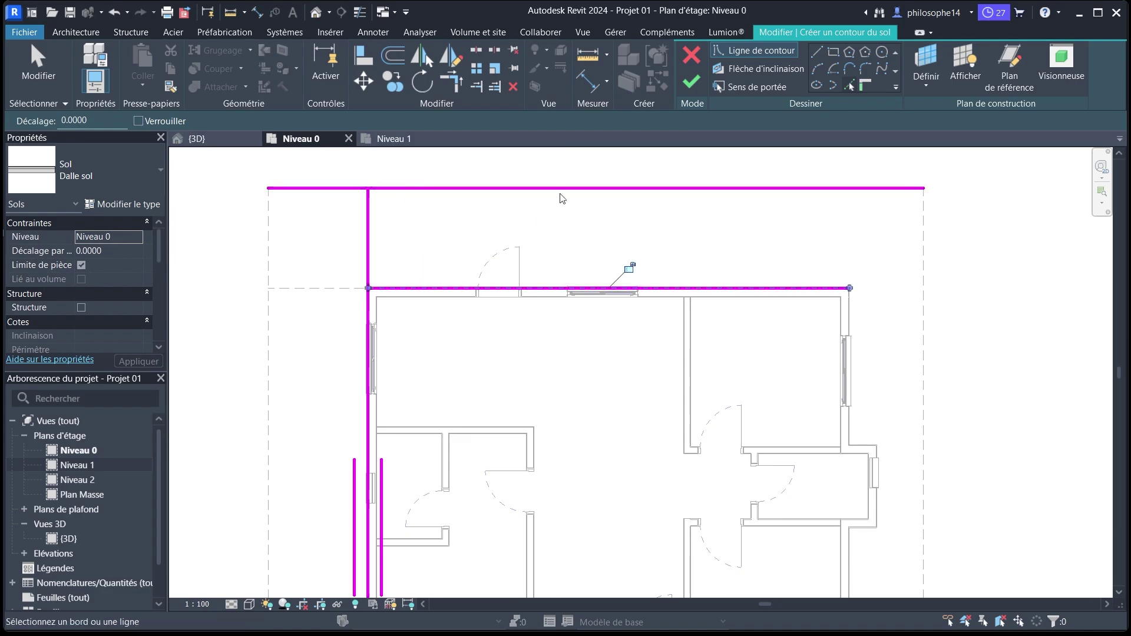
Draw a vertical boundary line from the upper boundary line to the rear wall, between the back door and the window.
{"action": "left_click", "coordinate": [817, 69]}
{"action": "scroll", "coordinate": [588, 245], "scroll_direction": "up", "scroll_amount": 2}
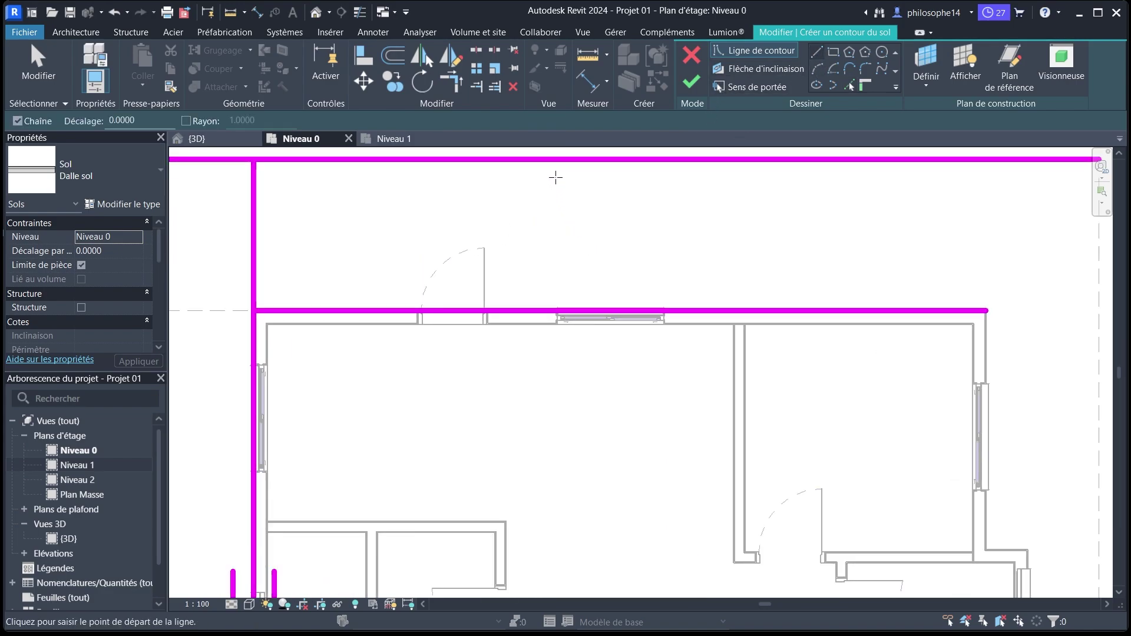
{"action": "left_click", "coordinate": [543, 160]}
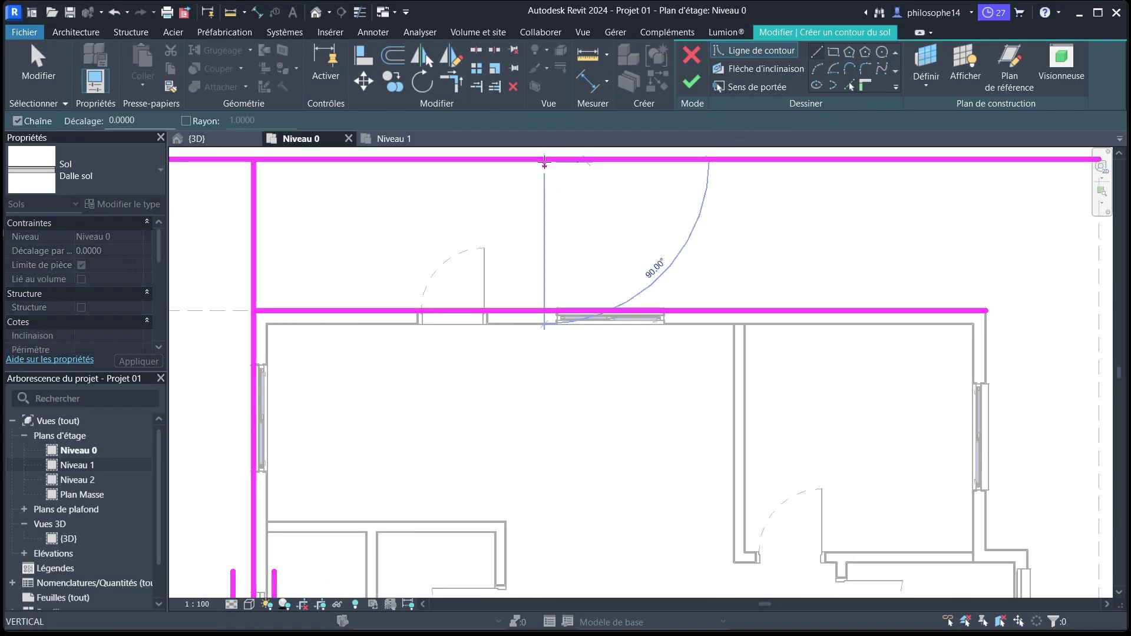
{"action": "left_click", "coordinate": [544, 310]}
{"action": "key", "text": "Escape"}
{"action": "scroll", "coordinate": [612, 248], "scroll_direction": "down", "scroll_amount": 2}
{"action": "key", "text": "Escape"}
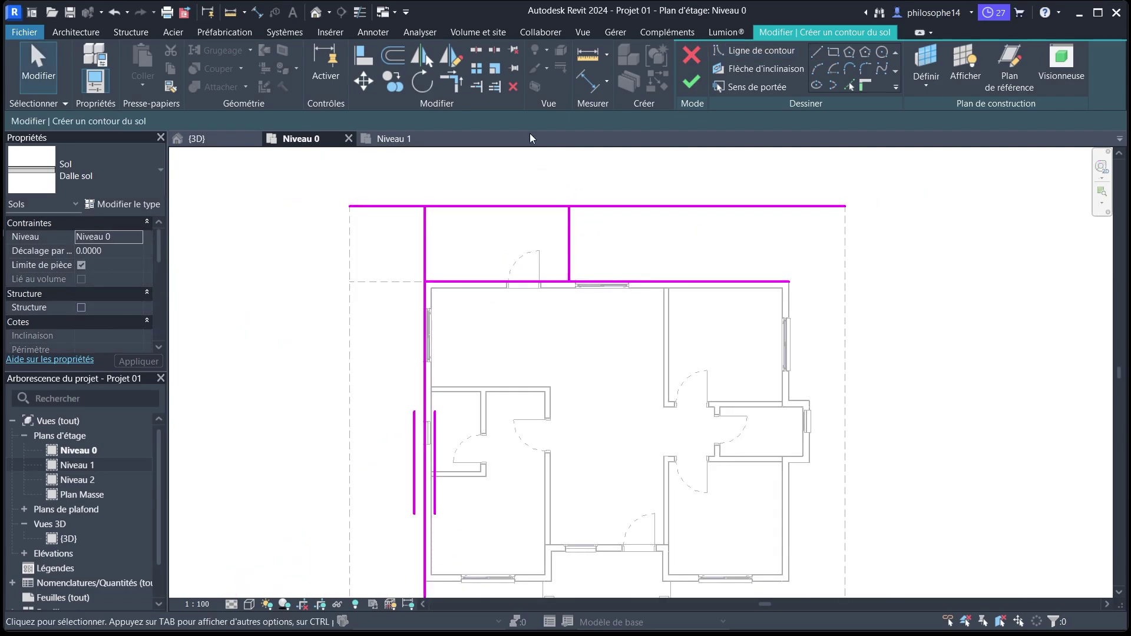
Trim the rear terrace boundary lines to corners so they form one closed rectangle outside the back door.
{"action": "left_click", "coordinate": [459, 89]}
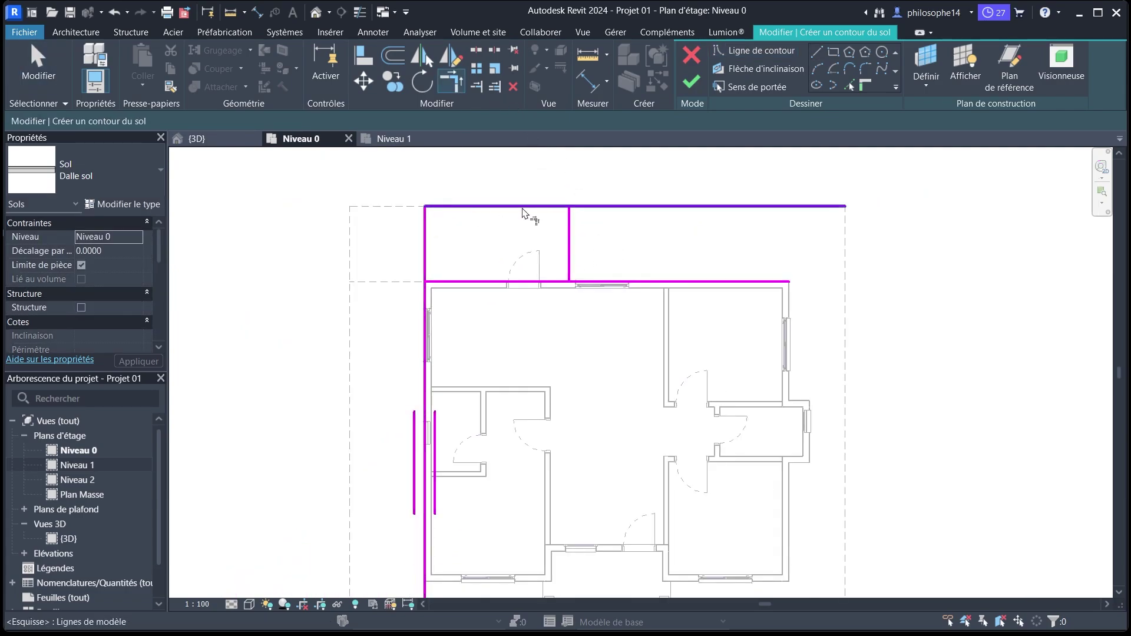
{"action": "left_click", "coordinate": [529, 208]}
{"action": "left_click", "coordinate": [568, 238]}
{"action": "left_click", "coordinate": [569, 260]}
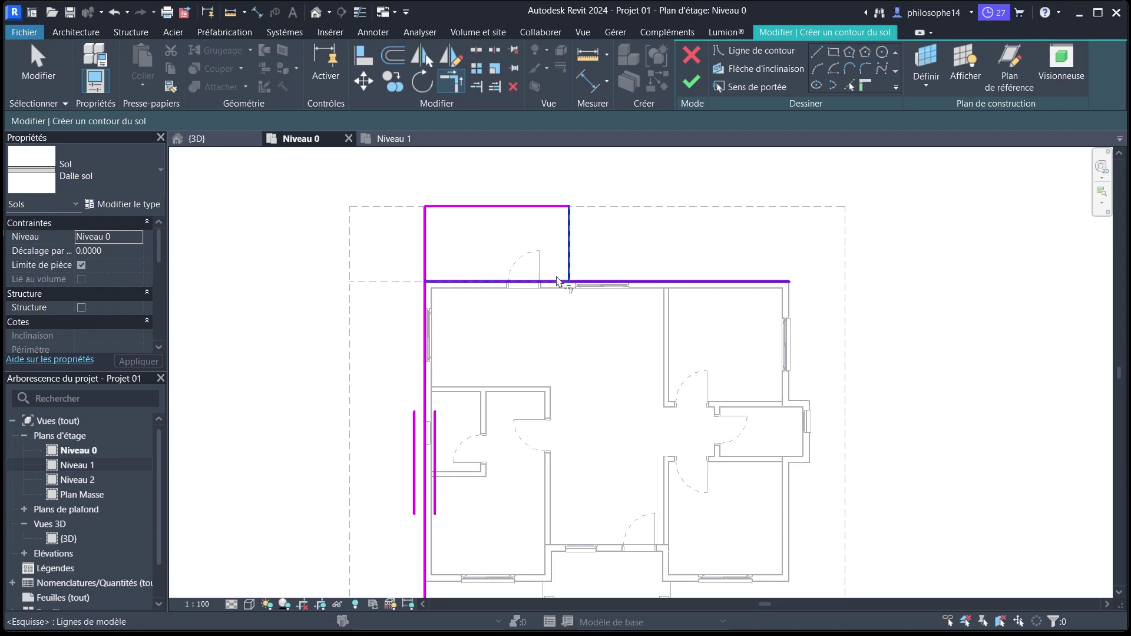
{"action": "left_click", "coordinate": [474, 282]}
{"action": "left_click", "coordinate": [474, 283]}
{"action": "left_click", "coordinate": [421, 253]}
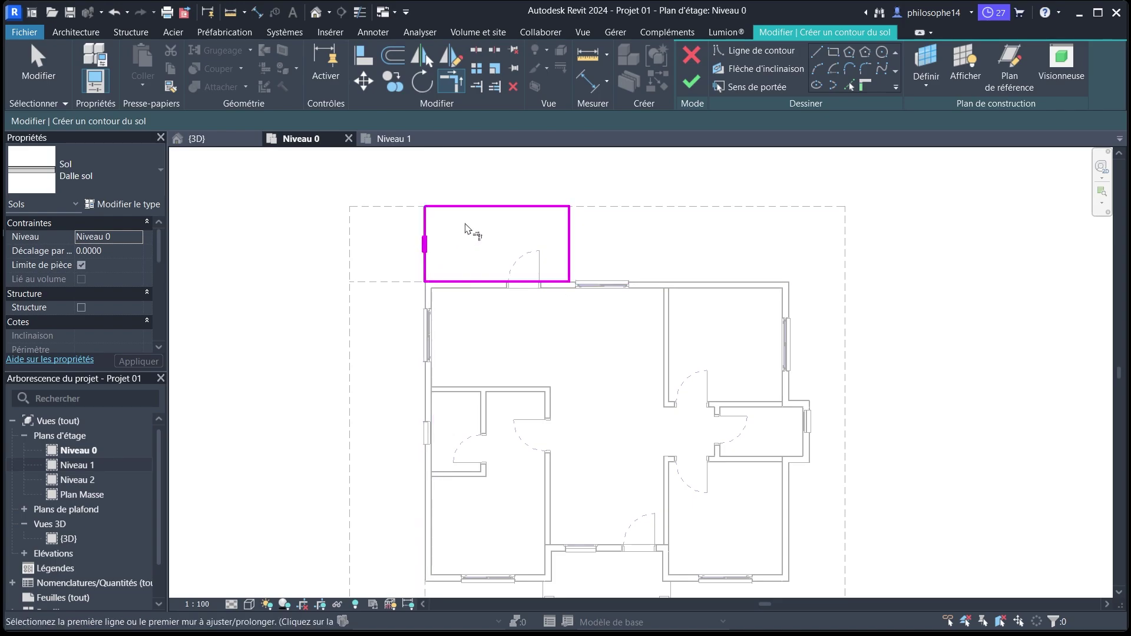
{"action": "key", "text": "Escape"}
{"action": "scroll", "coordinate": [432, 250], "scroll_direction": "down", "scroll_amount": 2}
{"action": "scroll", "coordinate": [432, 250], "scroll_direction": "up", "scroll_amount": 2}
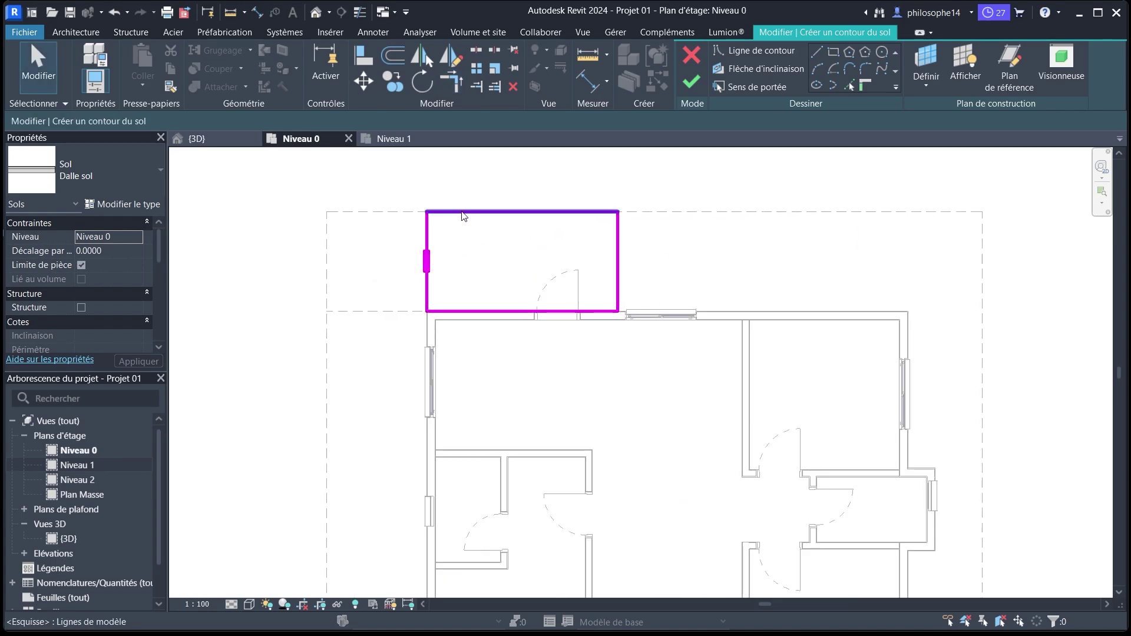
Check the laundry/service area on the reference plan and set the terrace's depth from the rear wall to 1.7 m.
{"action": "left_click", "coordinate": [457, 214]}
{"action": "left_click", "coordinate": [645, 261]}
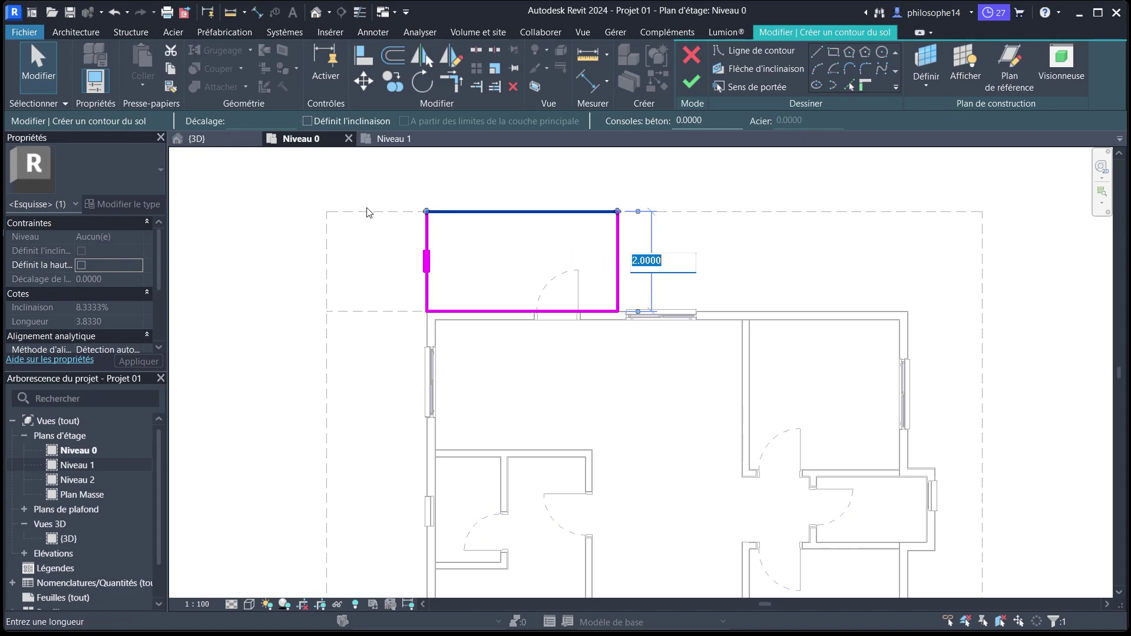
{"action": "scroll", "coordinate": [372, 227], "scroll_direction": "down", "scroll_amount": 10}
{"action": "scroll", "coordinate": [318, 303], "scroll_direction": "up", "scroll_amount": 3}
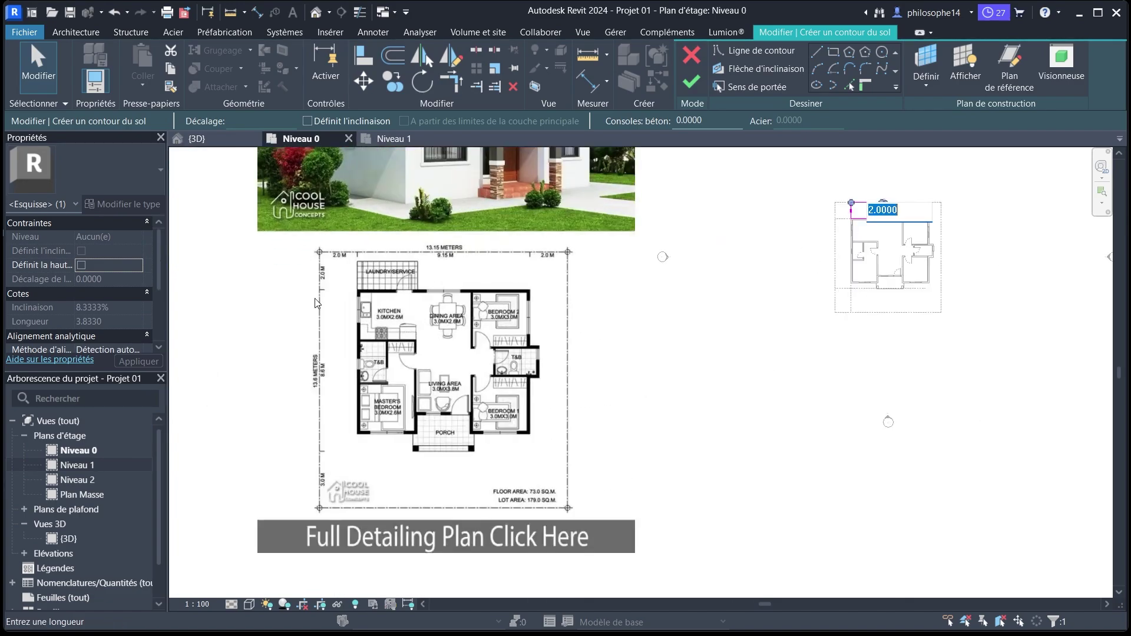
{"action": "scroll", "coordinate": [371, 271], "scroll_direction": "up", "scroll_amount": 2}
{"action": "scroll", "coordinate": [352, 243], "scroll_direction": "down", "scroll_amount": 2}
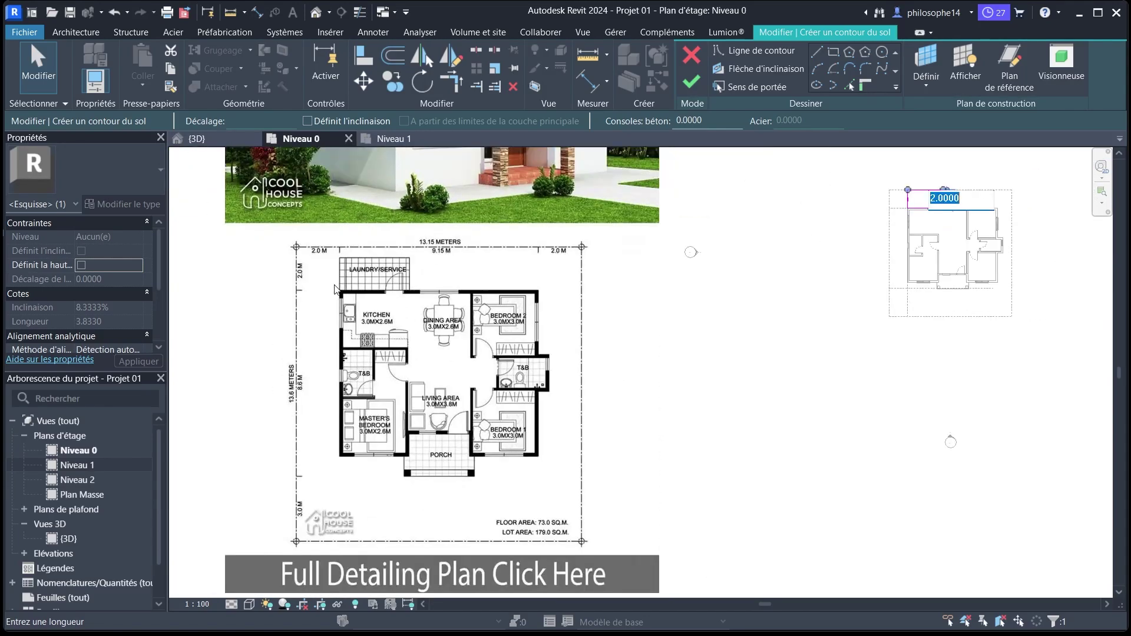
{"action": "scroll", "coordinate": [339, 288], "scroll_direction": "up", "scroll_amount": 3}
{"action": "scroll", "coordinate": [323, 316], "scroll_direction": "down", "scroll_amount": 5}
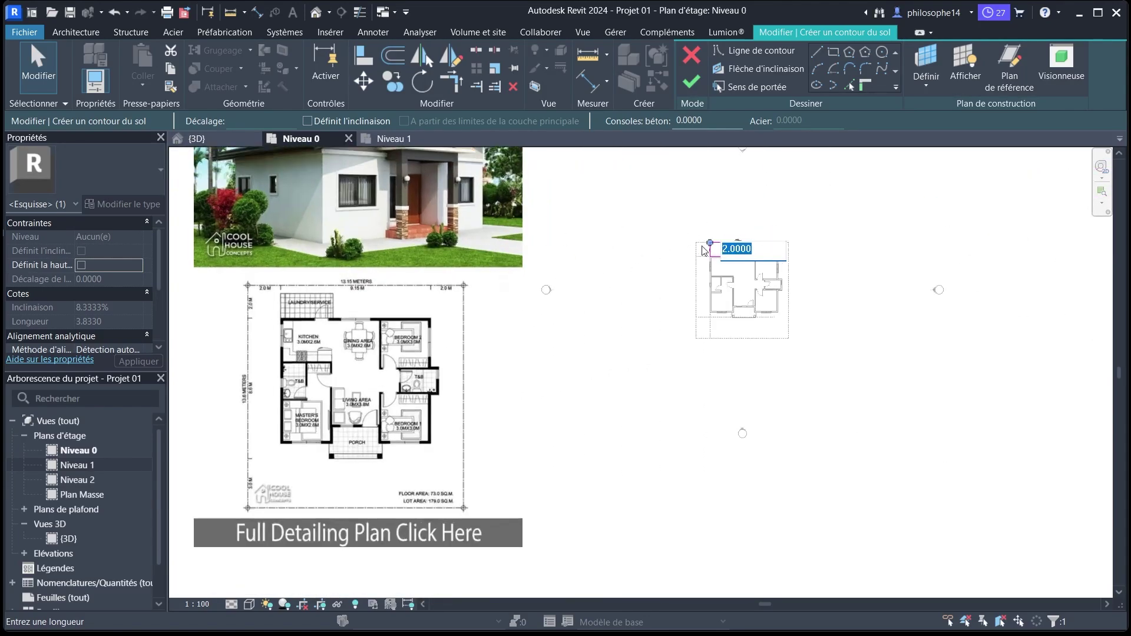
{"action": "scroll", "coordinate": [795, 230], "scroll_direction": "up", "scroll_amount": 5}
{"action": "scroll", "coordinate": [765, 260], "scroll_direction": "up", "scroll_amount": 2}
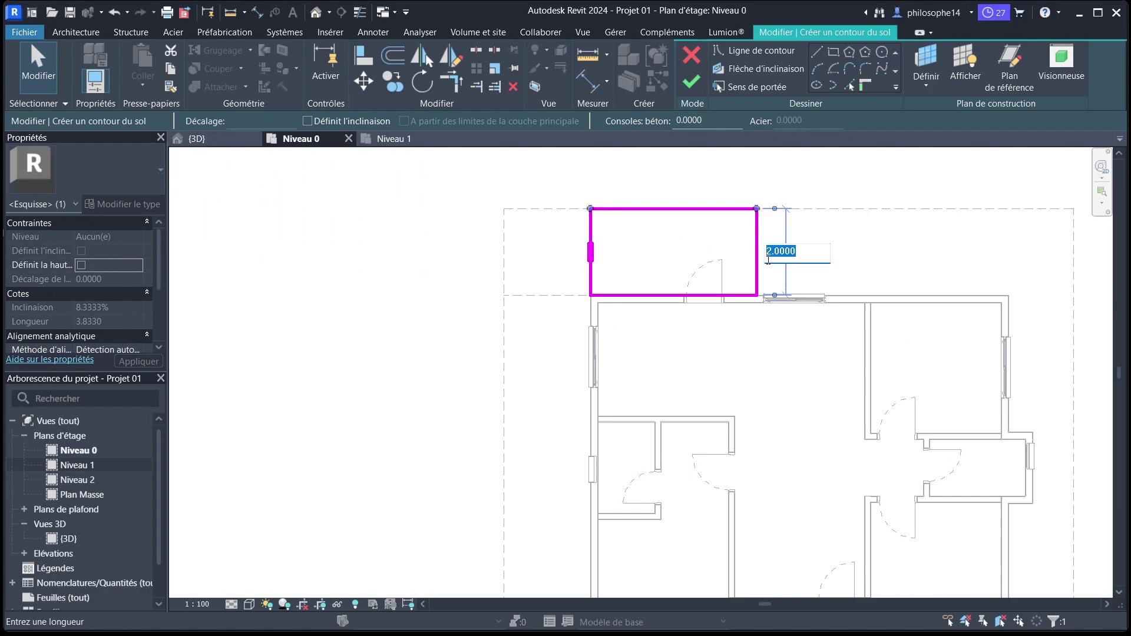
{"action": "type", "text": "1.7"}
{"action": "key", "text": "Return"}
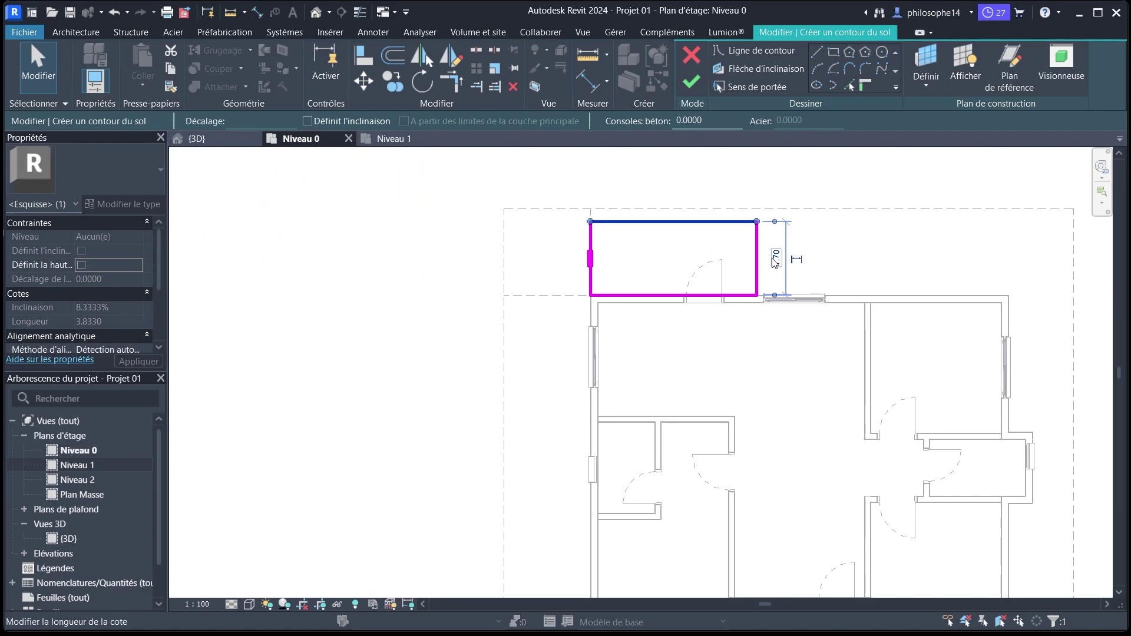
Set the terrace's width to 3 m by repositioning its right boundary line.
{"action": "left_click", "coordinate": [756, 257]}
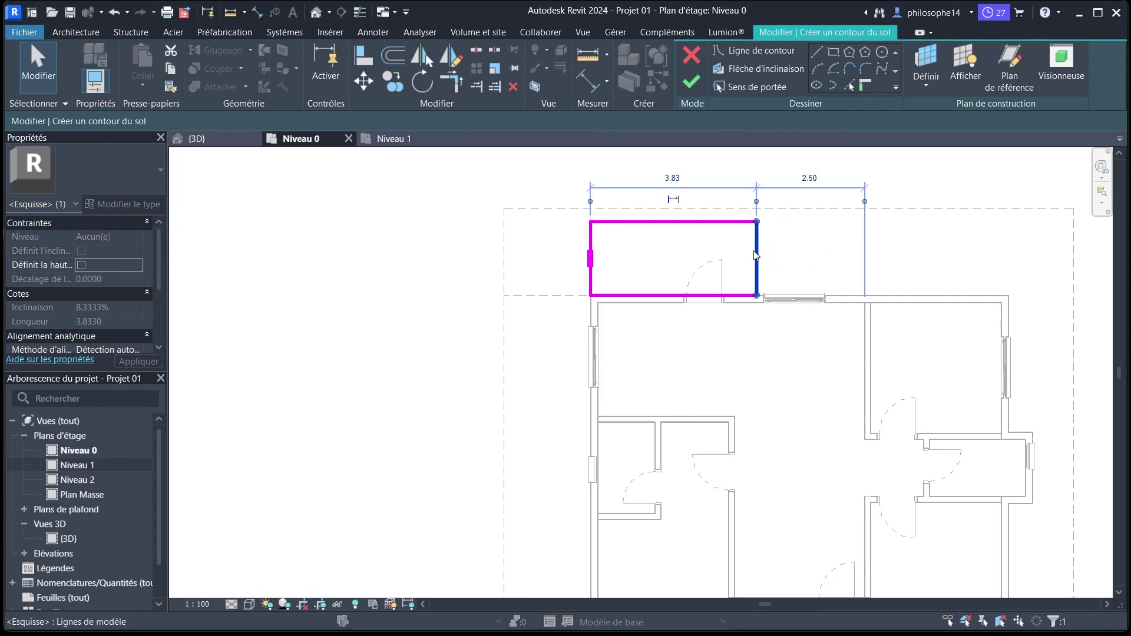
{"action": "left_click", "coordinate": [677, 176]}
{"action": "type", "text": "3.8330"}
{"action": "key", "text": "Return"}
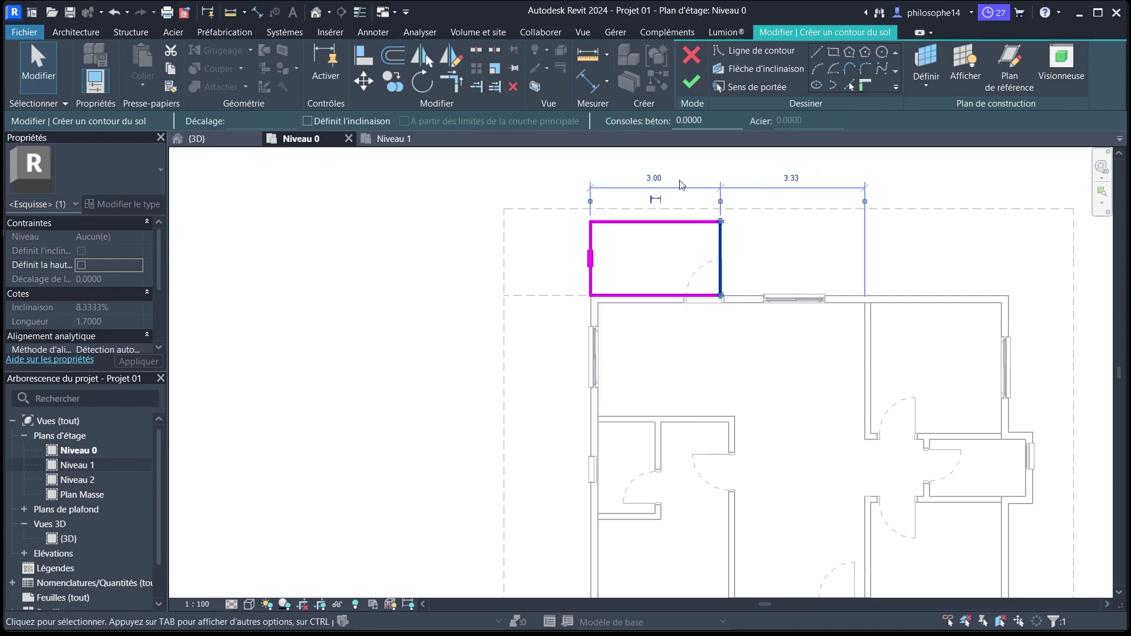
{"action": "scroll", "coordinate": [744, 259], "scroll_direction": "up", "scroll_amount": 2}
{"action": "left_click", "coordinate": [744, 253]}
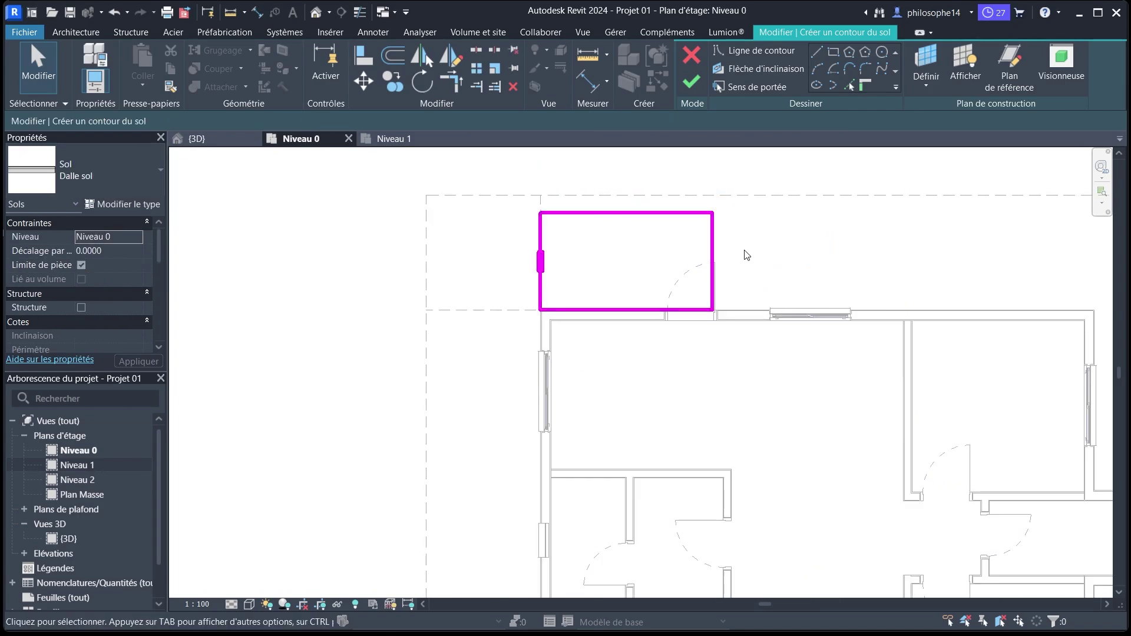
Compare with the reference plan and align the terrace's right boundary line with the right face of the interior partition wall below it.
{"action": "scroll", "coordinate": [628, 297], "scroll_direction": "down", "scroll_amount": 2}
{"action": "left_click", "coordinate": [686, 254]}
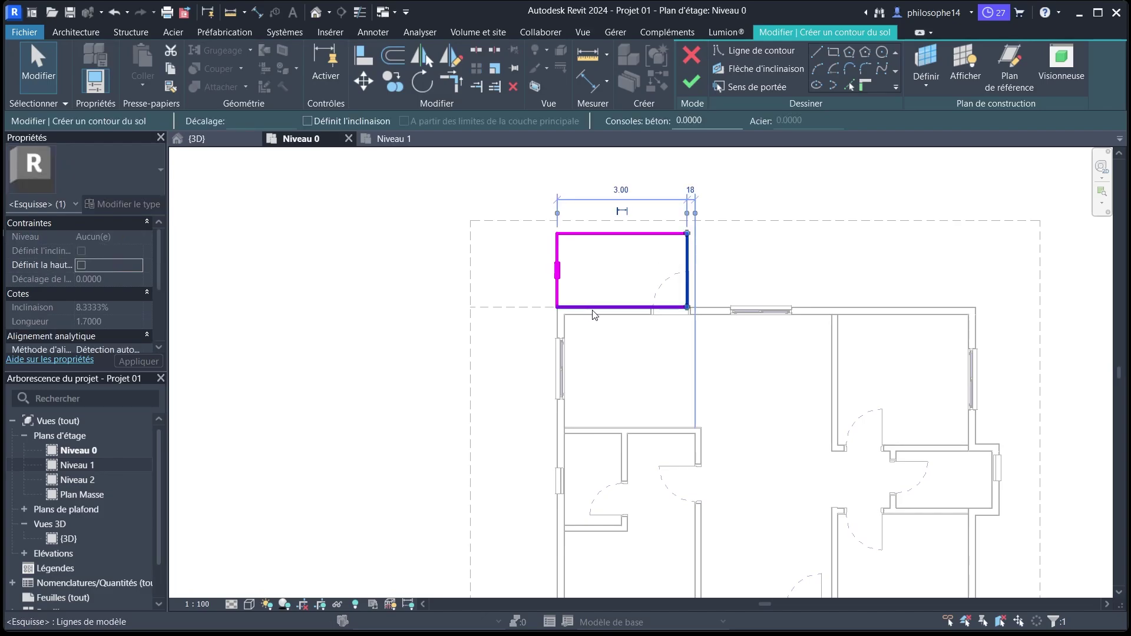
{"action": "scroll", "coordinate": [727, 272], "scroll_direction": "down", "scroll_amount": 3}
{"action": "scroll", "coordinate": [728, 273], "scroll_direction": "down", "scroll_amount": 2}
{"action": "scroll", "coordinate": [333, 330], "scroll_direction": "up", "scroll_amount": 2}
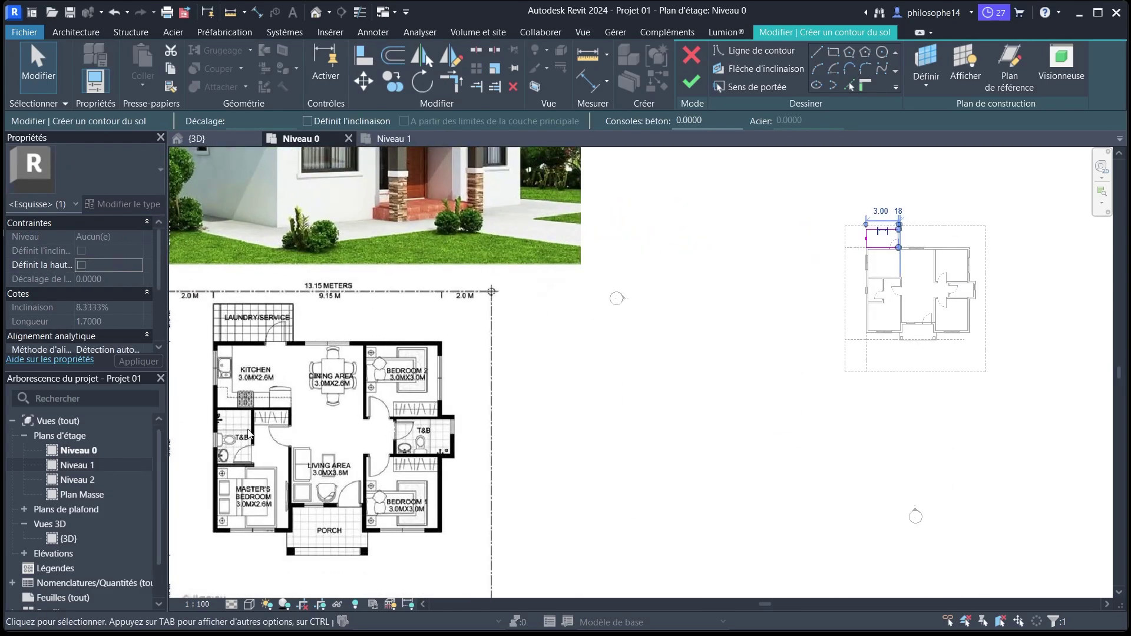
{"action": "scroll", "coordinate": [927, 219], "scroll_direction": "up", "scroll_amount": 3}
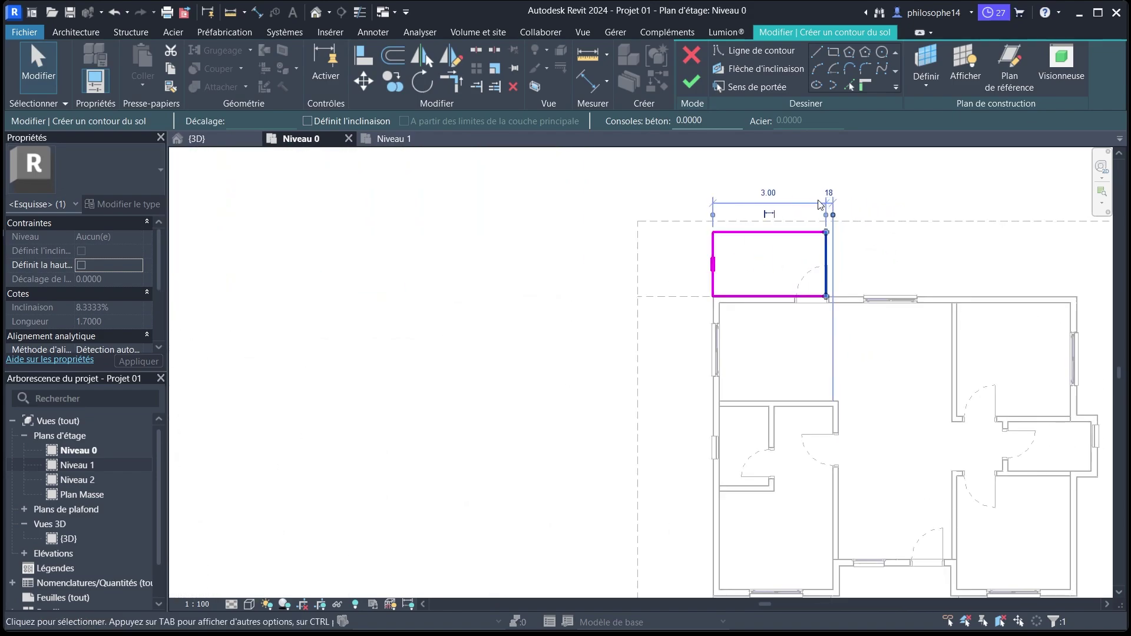
{"action": "left_click", "coordinate": [364, 56]}
{"action": "scroll", "coordinate": [865, 347], "scroll_direction": "up", "scroll_amount": 2}
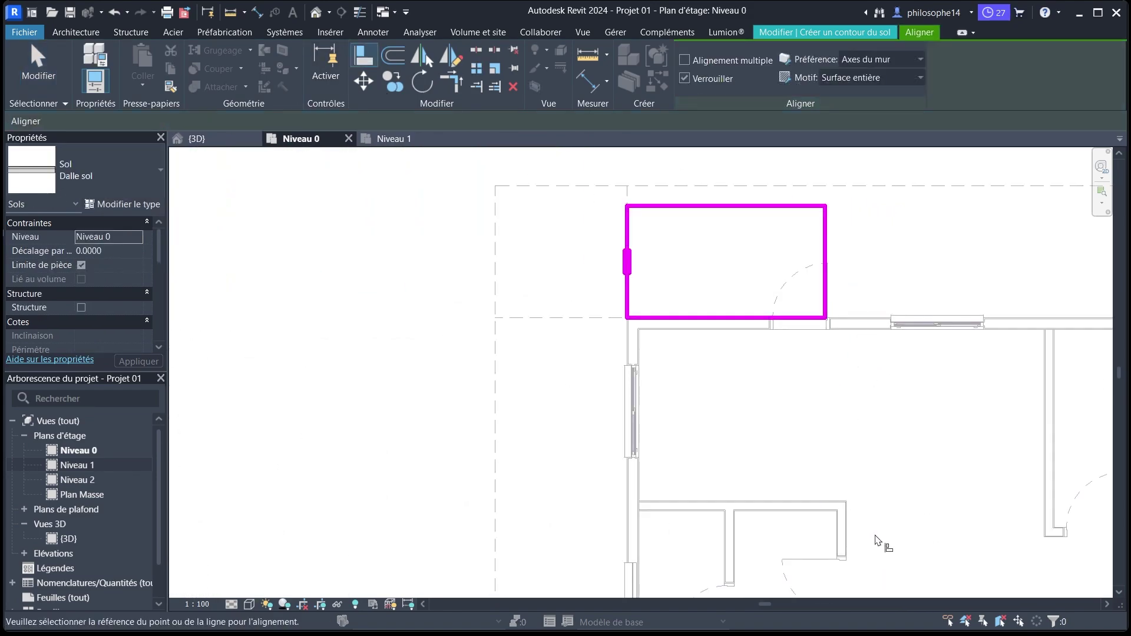
{"action": "left_click", "coordinate": [847, 529]}
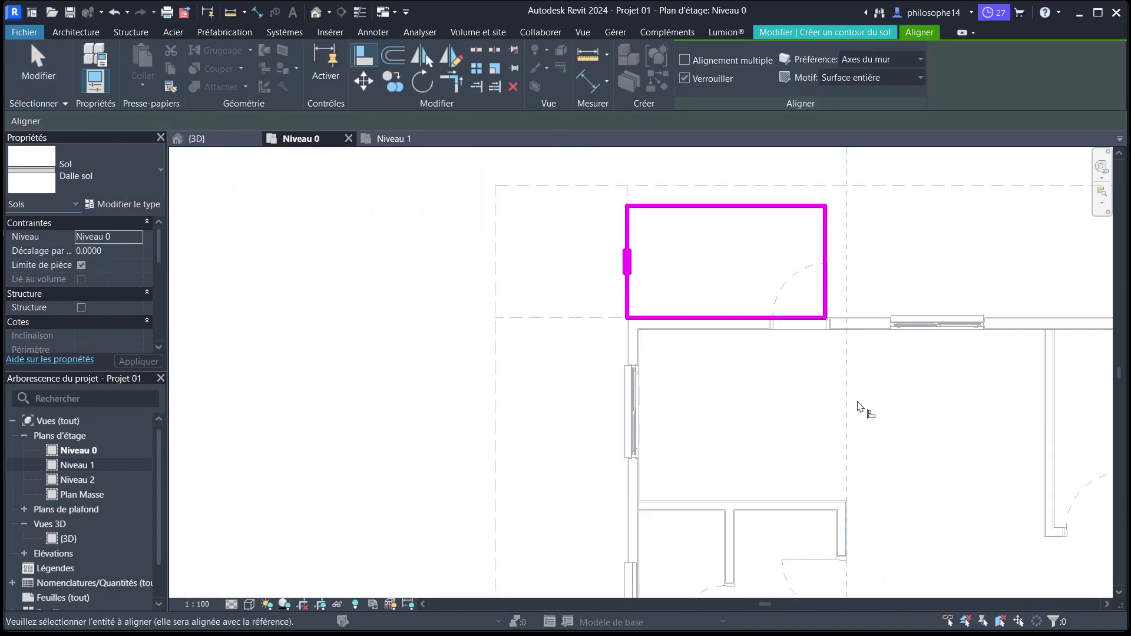
{"action": "left_click", "coordinate": [826, 253]}
{"action": "right_click", "coordinate": [894, 220]}
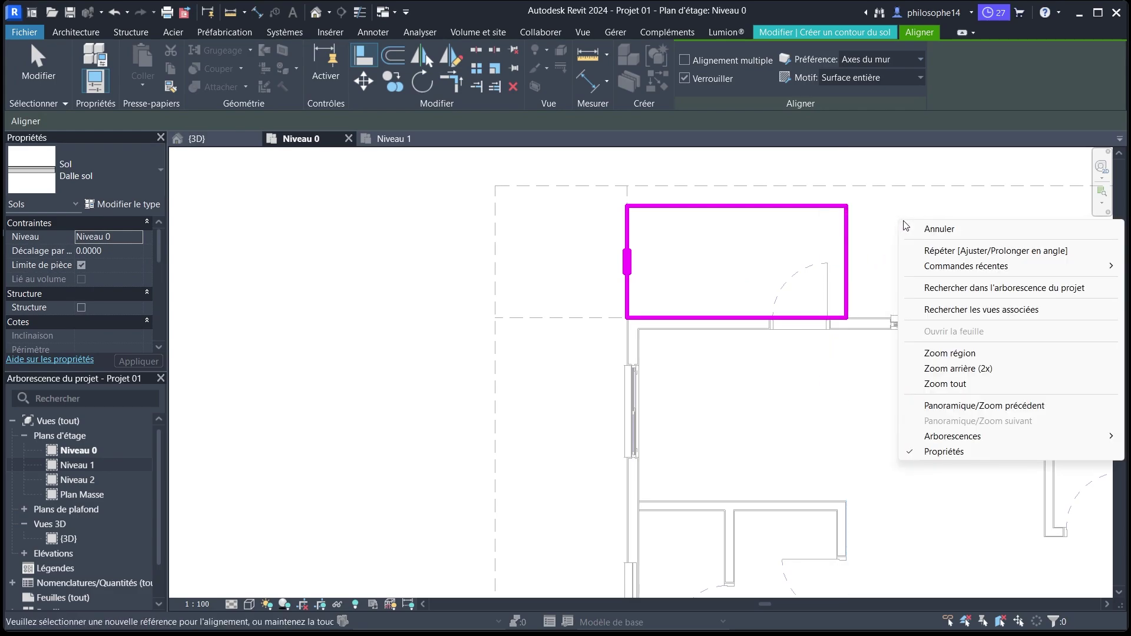
{"action": "left_click", "coordinate": [910, 225]}
Set the terrace's depth from the rear wall to 1.6 m and finish the floor sketch.
{"action": "scroll", "coordinate": [581, 366], "scroll_direction": "down", "scroll_amount": 2}
{"action": "scroll", "coordinate": [664, 341], "scroll_direction": "up", "scroll_amount": 2}
{"action": "scroll", "coordinate": [616, 342], "scroll_direction": "down", "scroll_amount": 1}
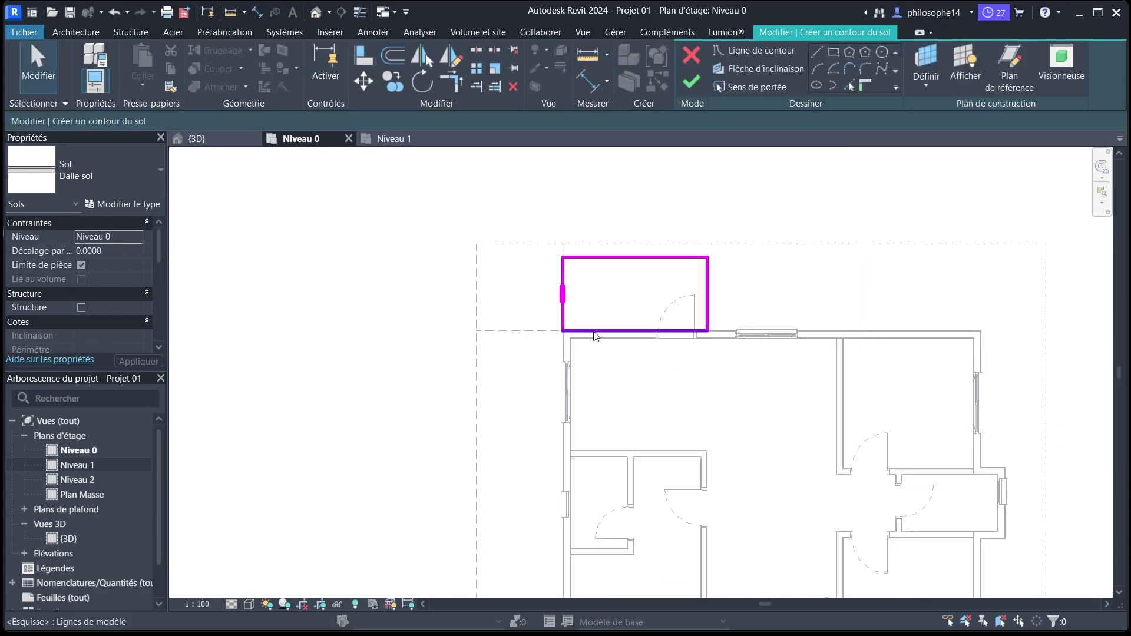
{"action": "scroll", "coordinate": [613, 246], "scroll_direction": "down", "scroll_amount": 1}
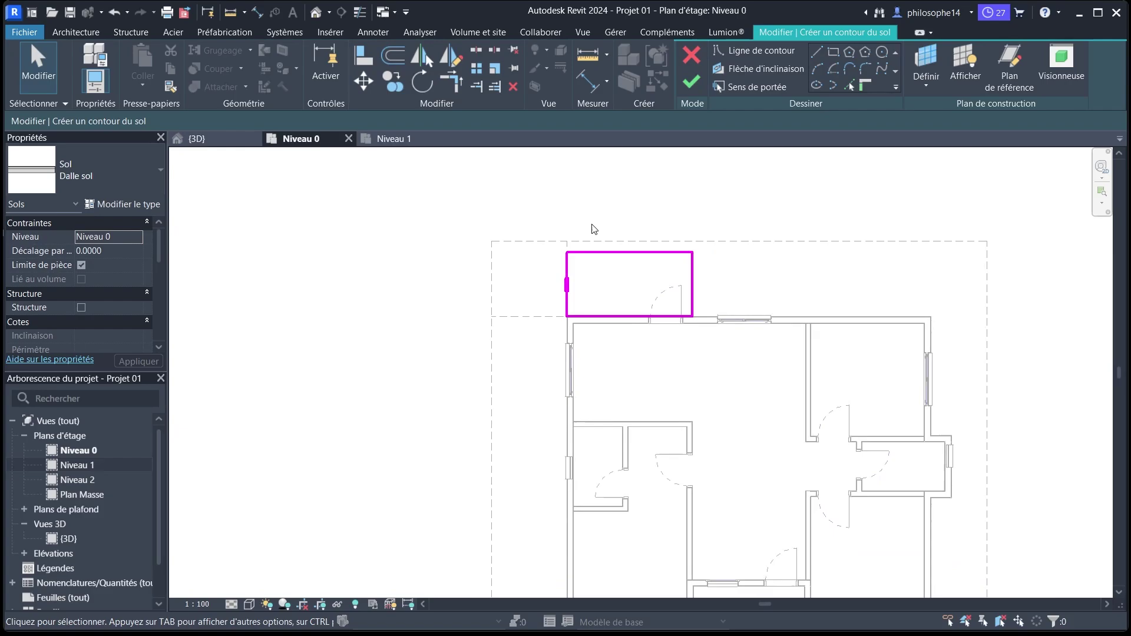
{"action": "scroll", "coordinate": [599, 265], "scroll_direction": "up", "scroll_amount": 2}
{"action": "left_click", "coordinate": [607, 253]}
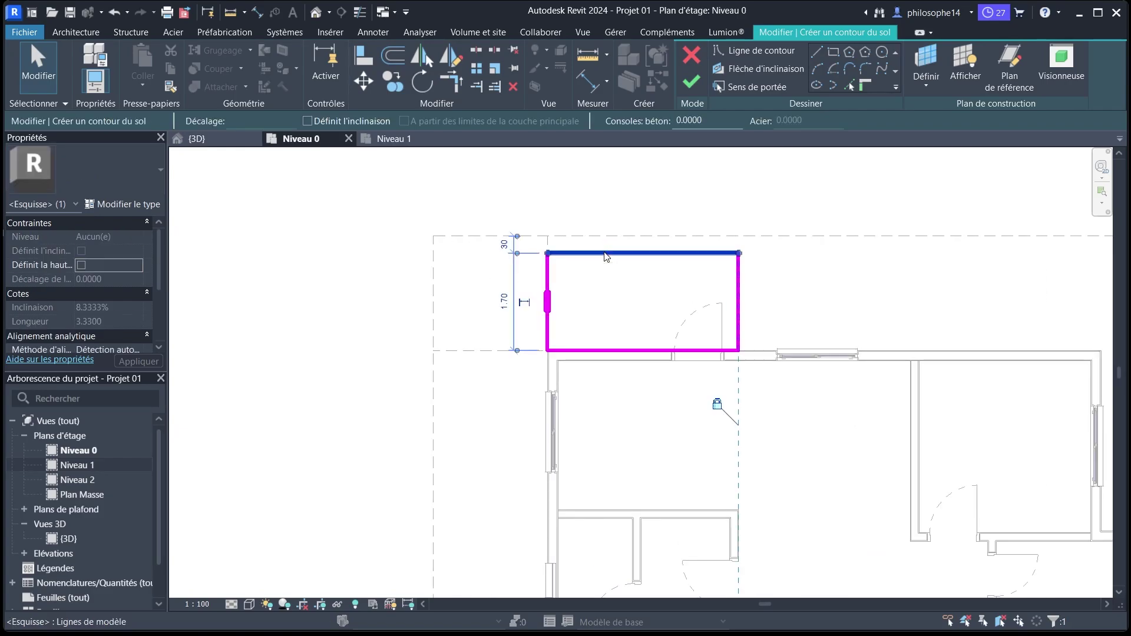
{"action": "left_click", "coordinate": [503, 302]}
{"action": "type", "text": "1.6"}
{"action": "key", "text": "Return"}
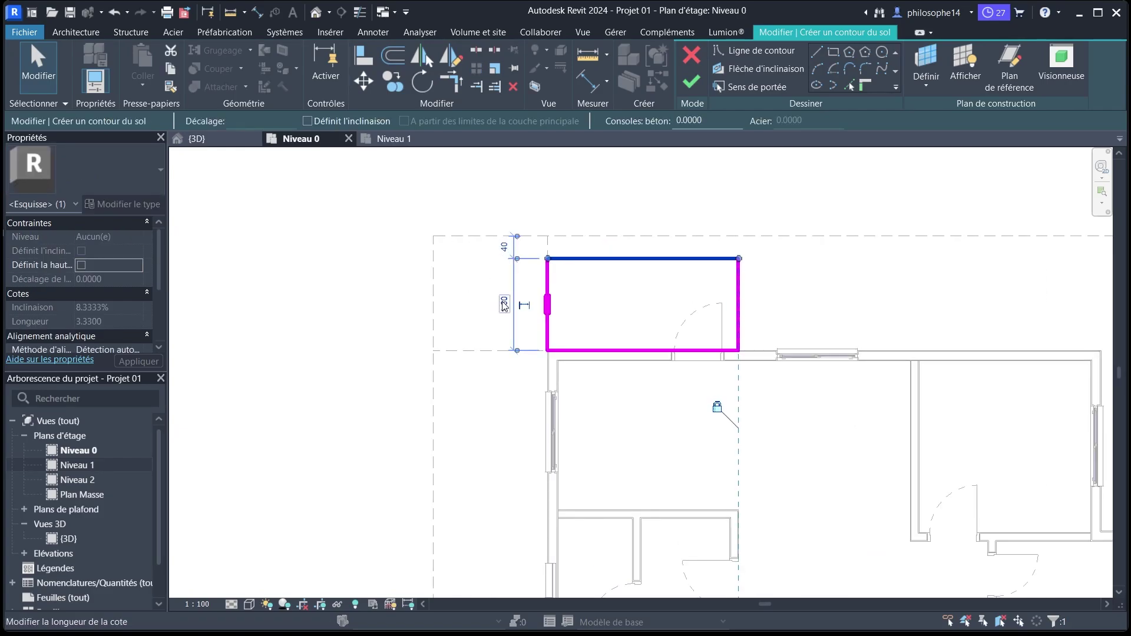
{"action": "left_click", "coordinate": [525, 189]}
{"action": "scroll", "coordinate": [448, 250], "scroll_direction": "down", "scroll_amount": 2}
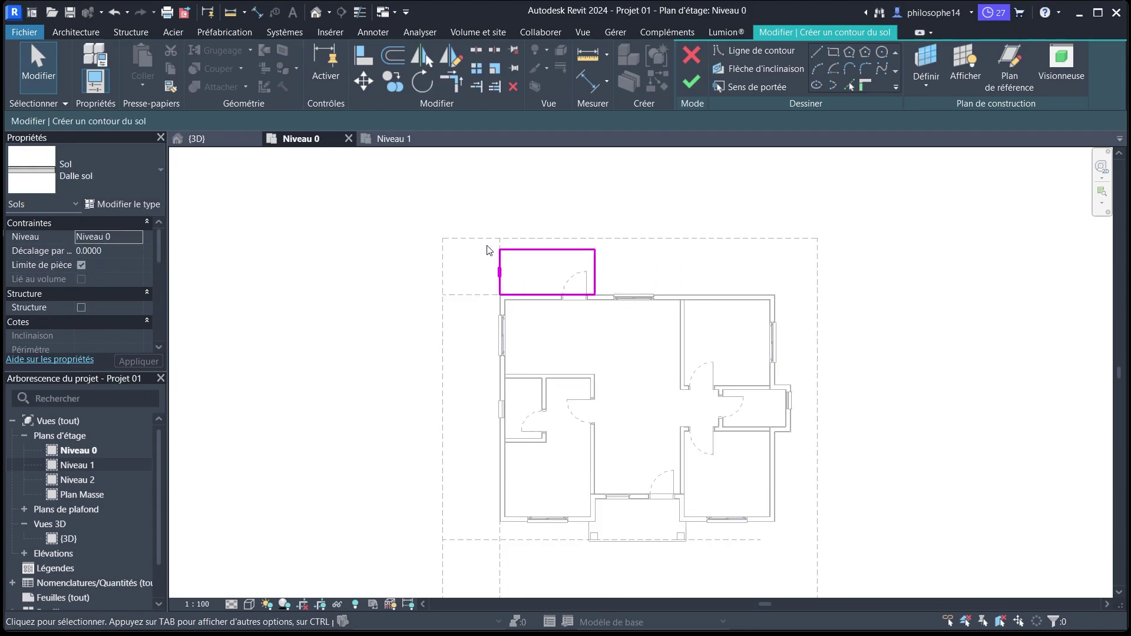
{"action": "left_click", "coordinate": [693, 83]}
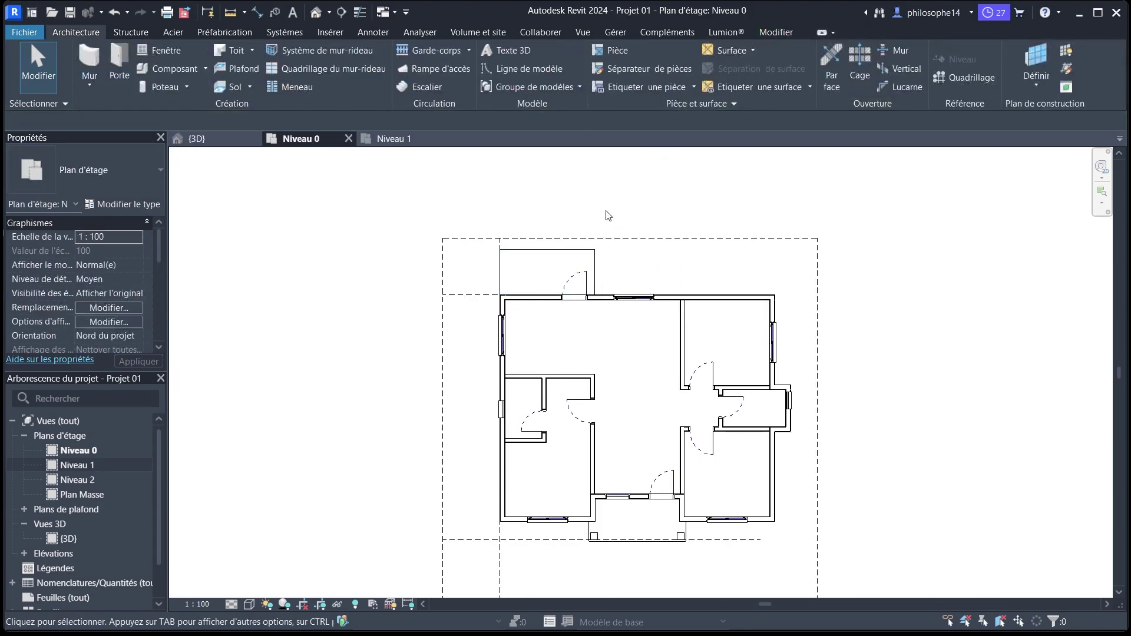
Delete the dashed construction lines along the left wall, beside the rear wall and across the porch front, keeping the outer lot boundary.
{"action": "scroll", "coordinate": [519, 253], "scroll_direction": "up", "scroll_amount": 2}
{"action": "left_click", "coordinate": [483, 242]}
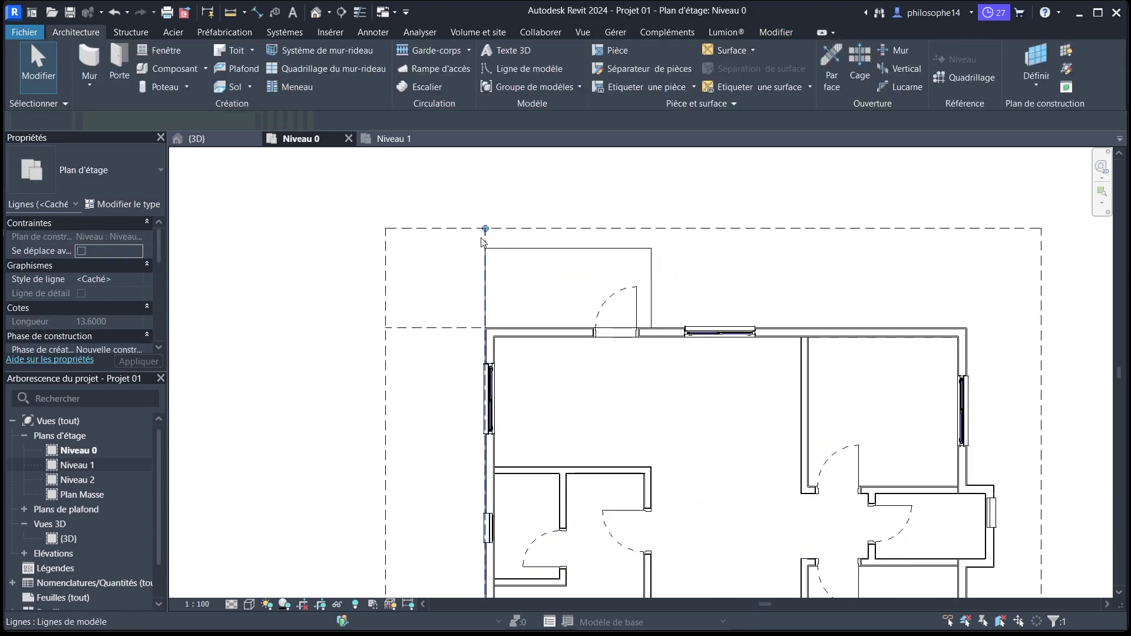
{"action": "left_click", "coordinate": [467, 285]}
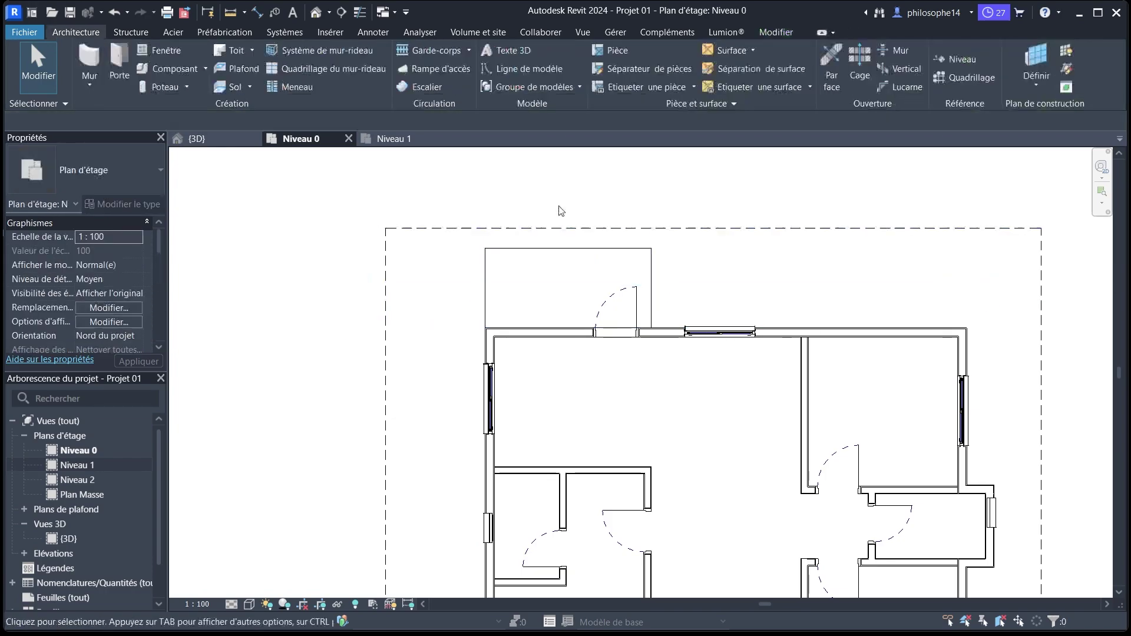
{"action": "scroll", "coordinate": [590, 203], "scroll_direction": "down", "scroll_amount": 2}
{"action": "scroll", "coordinate": [590, 203], "scroll_direction": "down", "scroll_amount": 1}
{"action": "scroll", "coordinate": [549, 356], "scroll_direction": "up", "scroll_amount": 2}
{"action": "left_click", "coordinate": [531, 443]}
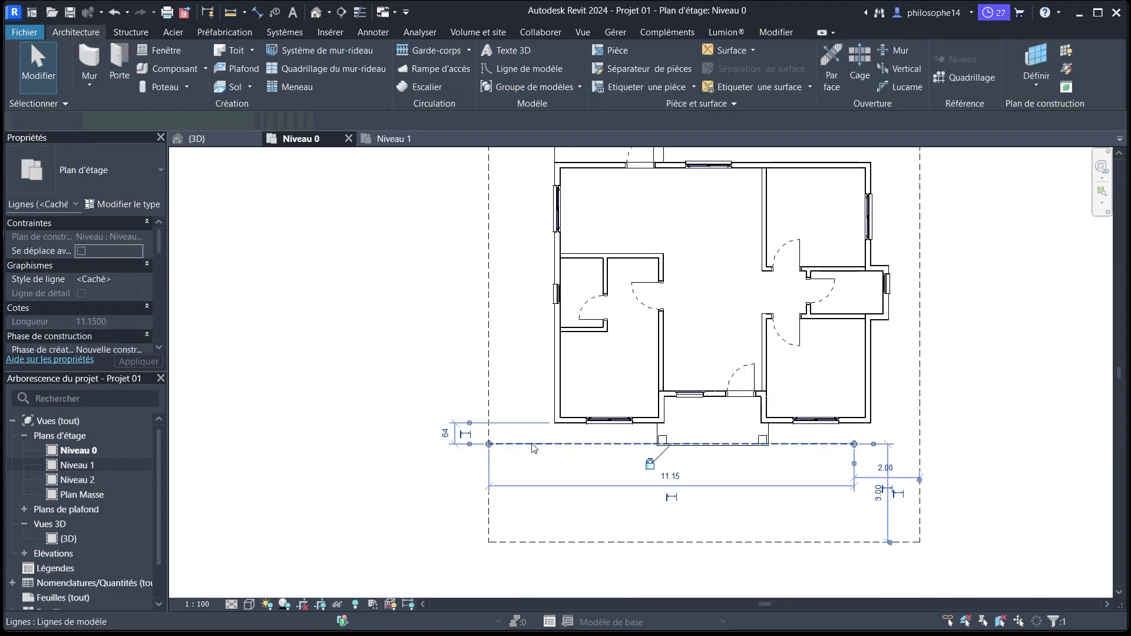
{"action": "key", "text": "Delete"}
{"action": "scroll", "coordinate": [498, 493], "scroll_direction": "down", "scroll_amount": 2}
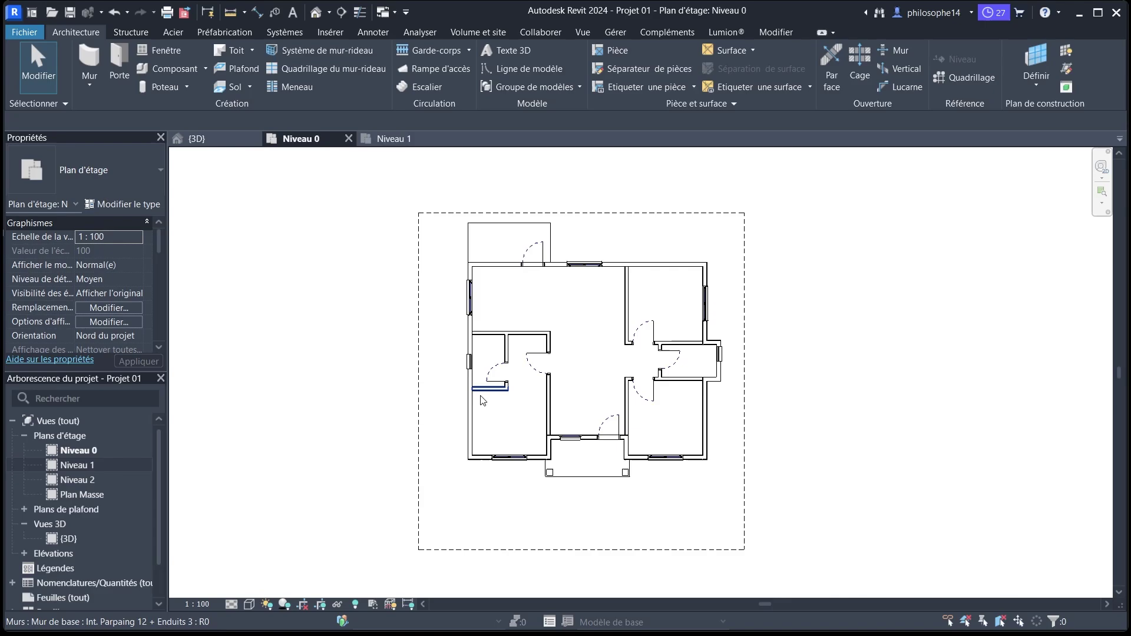
{"action": "scroll", "coordinate": [604, 414], "scroll_direction": "up", "scroll_amount": 2}
{"action": "scroll", "coordinate": [542, 352], "scroll_direction": "down", "scroll_amount": 2}
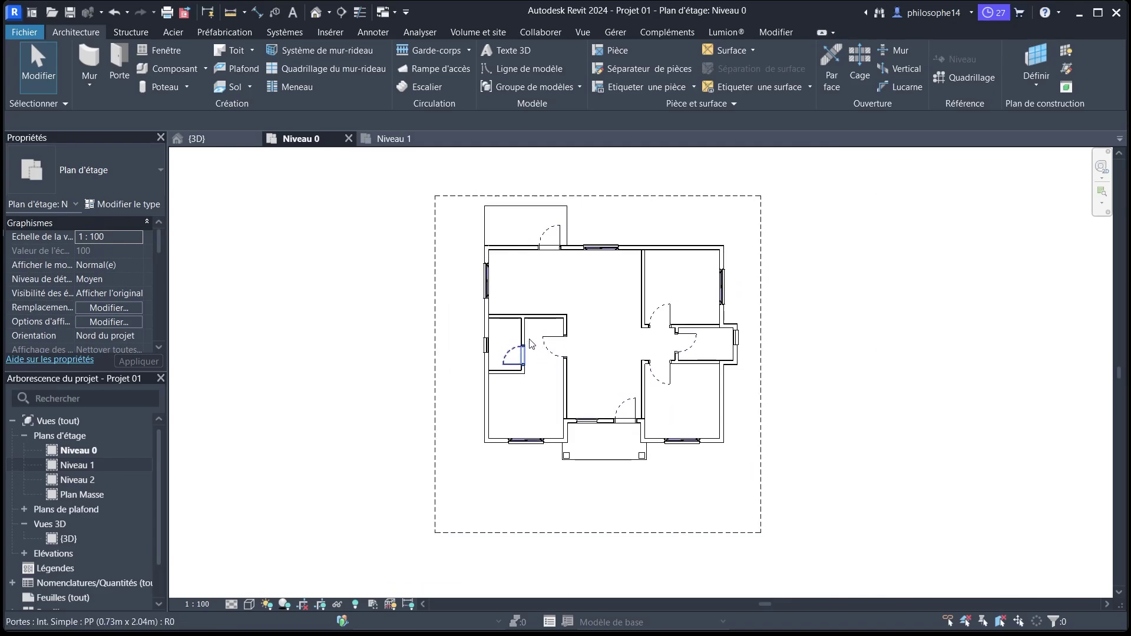
Examine the house with its porch and rear terrace floors from several angles in the 3D view.
{"action": "left_click", "coordinate": [197, 139]}
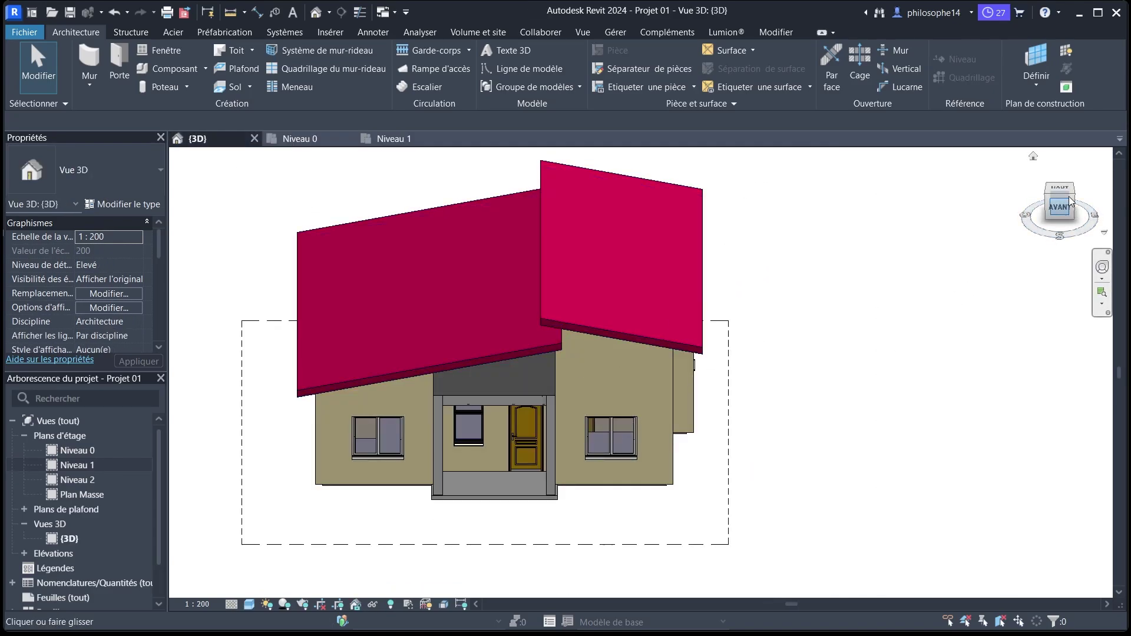
{"action": "mouse_move", "coordinate": [1070, 201]}
{"action": "left_mouse_down"}
{"action": "mouse_move", "coordinate": [171, 157]}
{"action": "mouse_move", "coordinate": [185, 581]}
{"action": "mouse_move", "coordinate": [218, 599]}
{"action": "mouse_move", "coordinate": [245, 597]}
{"action": "left_mouse_up"}
{"action": "mouse_move", "coordinate": [264, 160]}
{"action": "left_mouse_down"}
{"action": "mouse_move", "coordinate": [293, 180]}
{"action": "mouse_move", "coordinate": [318, 153]}
{"action": "left_mouse_up"}
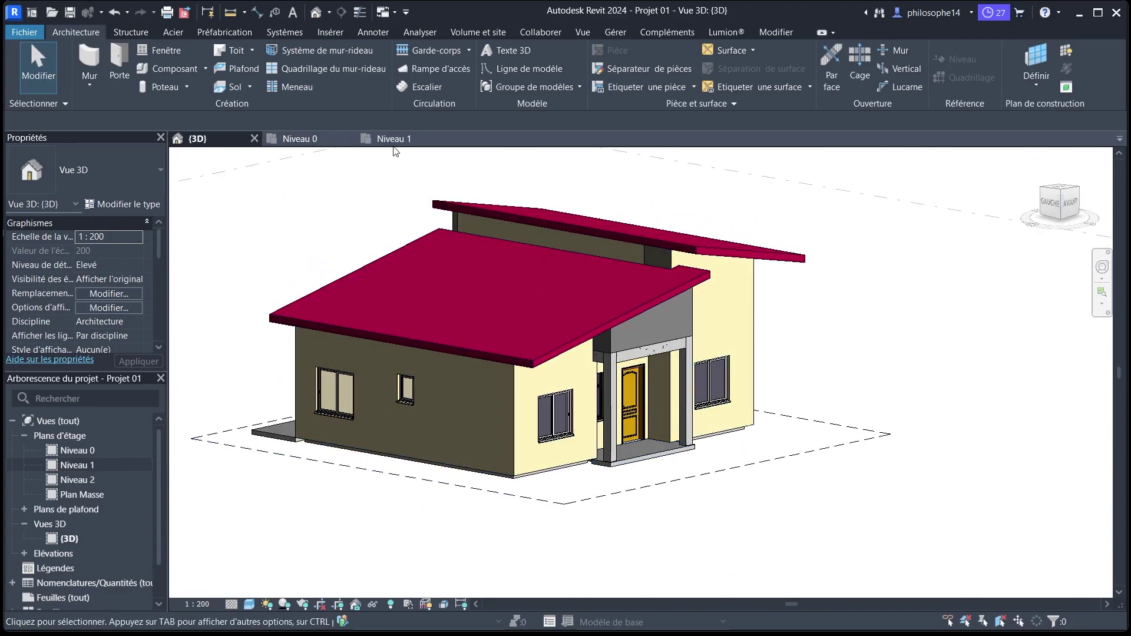
On the Niveau 0 plan, start a Mur porteur and duplicate the type Ext. Parpaing 15 + Enduits 3 as Ext. Parpaing 15.
{"action": "left_click", "coordinate": [303, 140]}
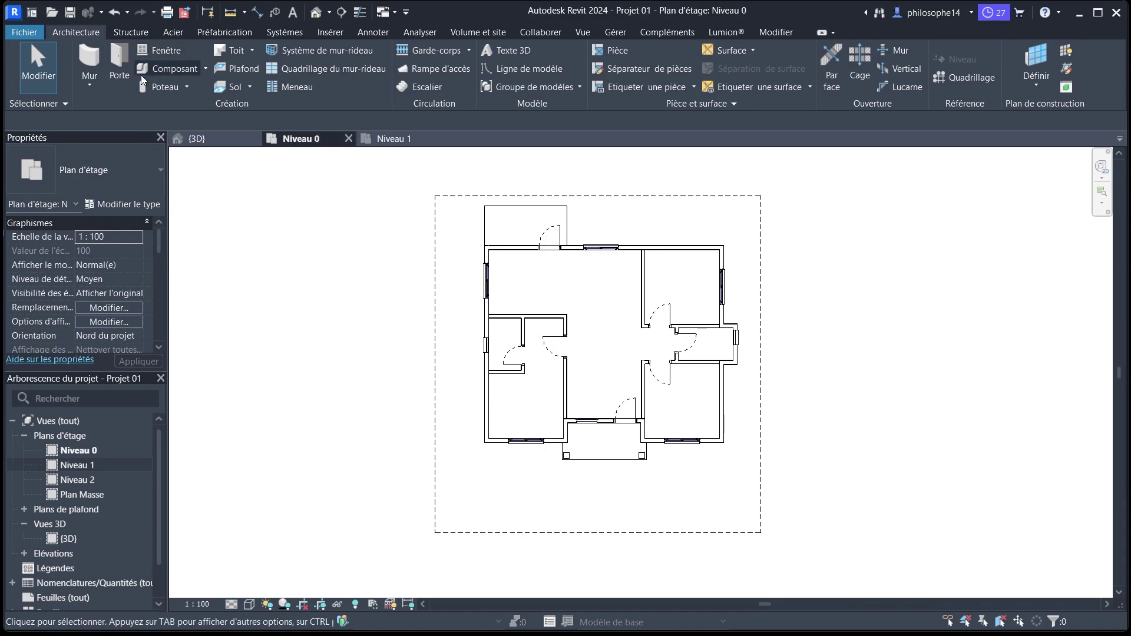
{"action": "left_click", "coordinate": [93, 81]}
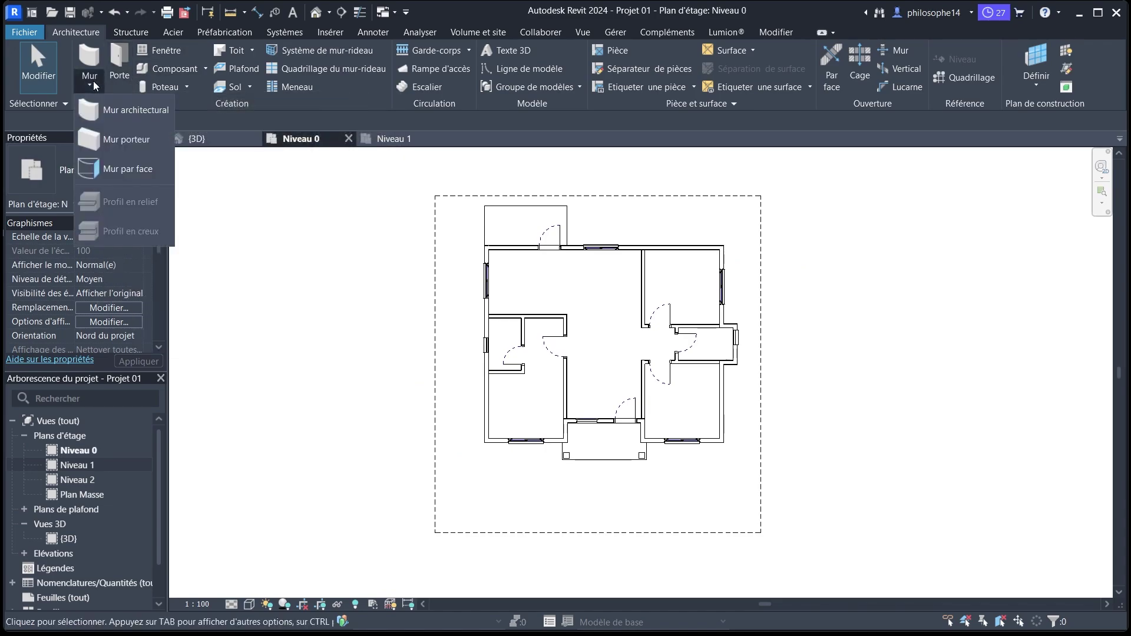
{"action": "left_click", "coordinate": [126, 142]}
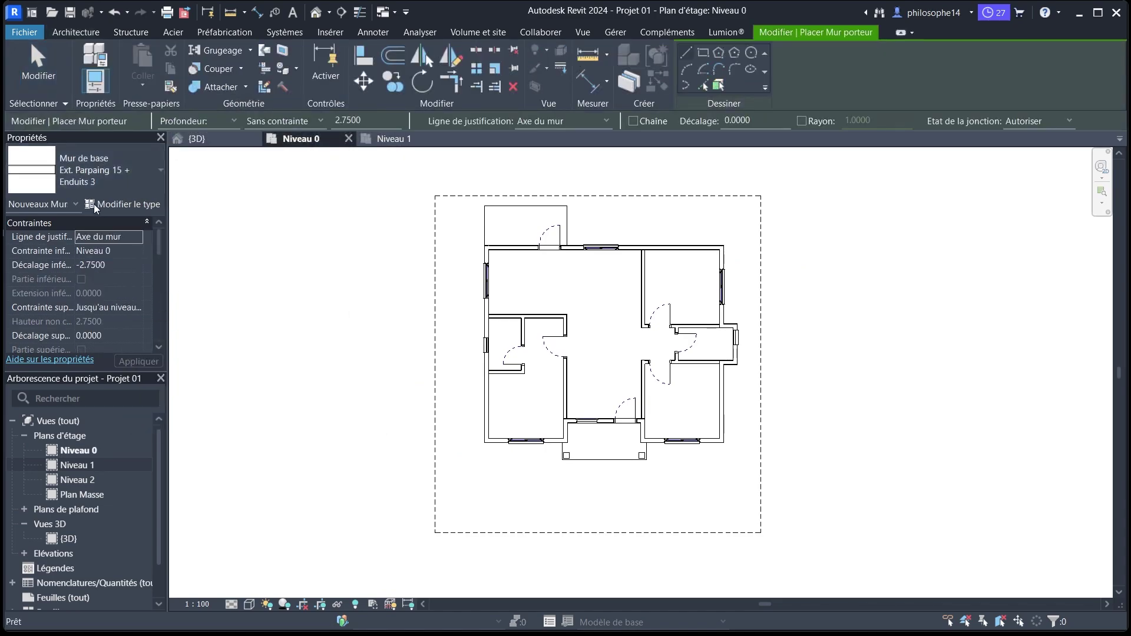
{"action": "left_click", "coordinate": [94, 168]}
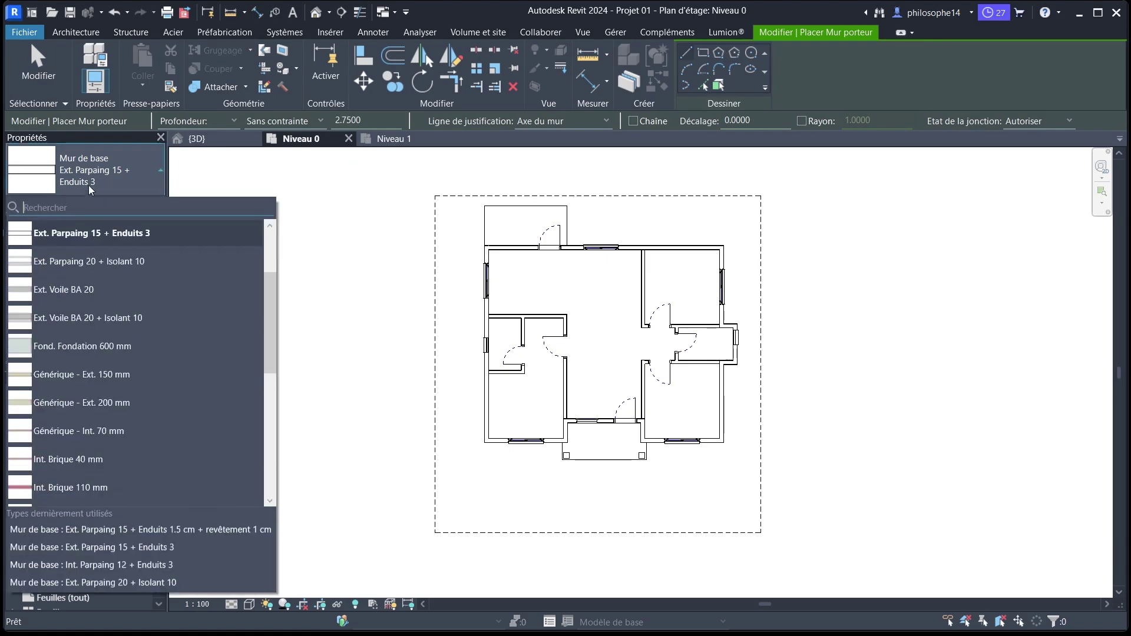
{"action": "left_click", "coordinate": [81, 235]}
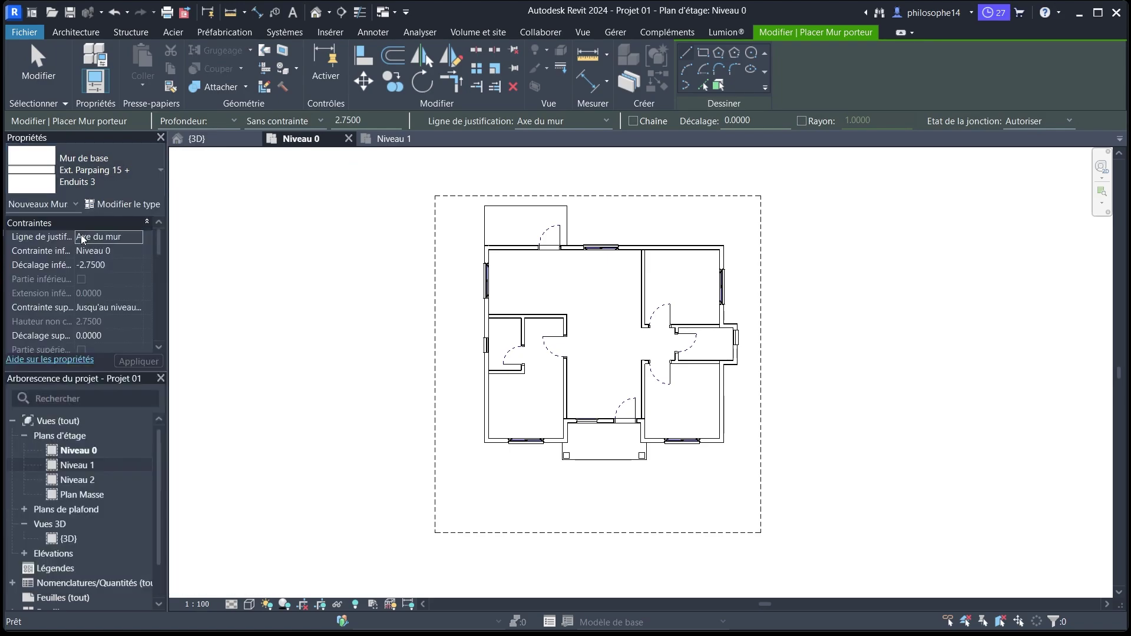
{"action": "left_click", "coordinate": [129, 203]}
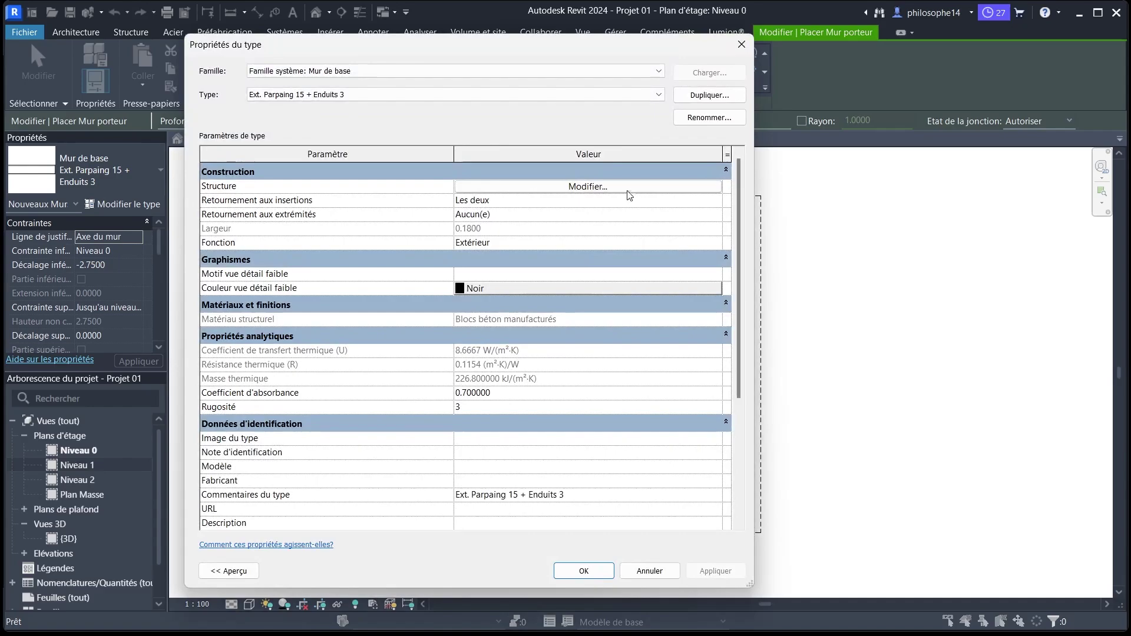
{"action": "left_click", "coordinate": [709, 95]}
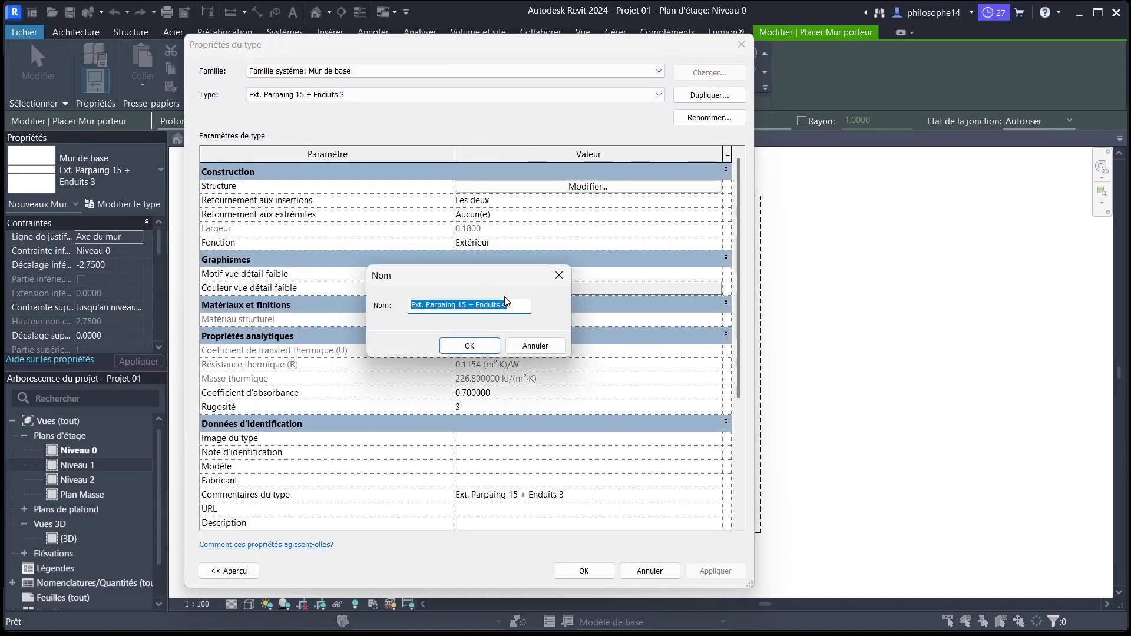
{"action": "left_click", "coordinate": [516, 306]}
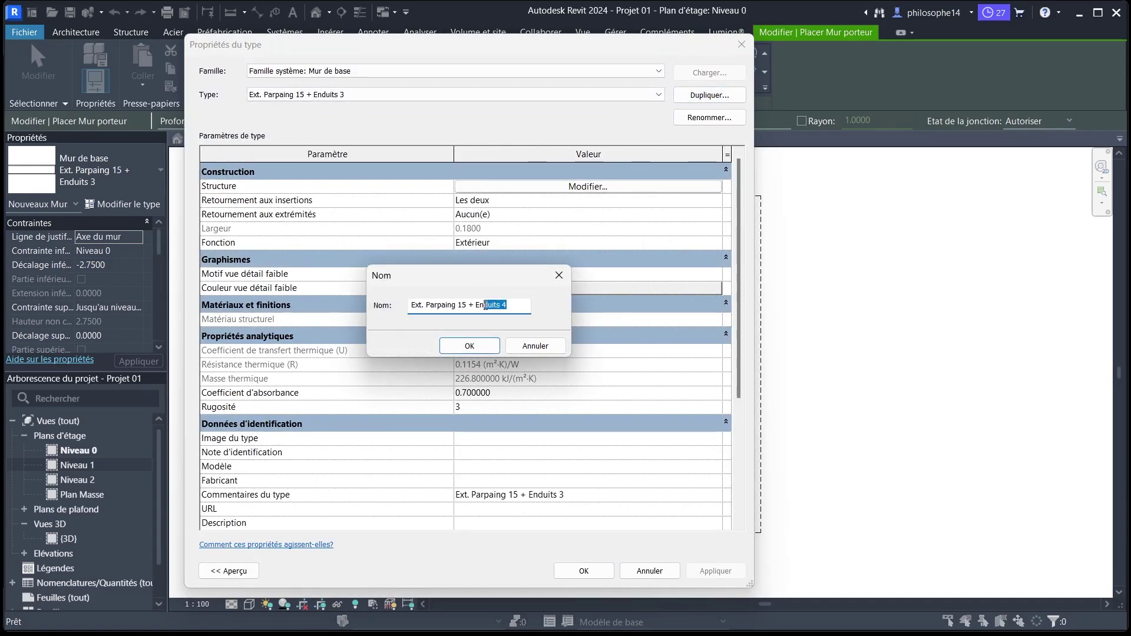
{"action": "key", "text": "BackSpace"}
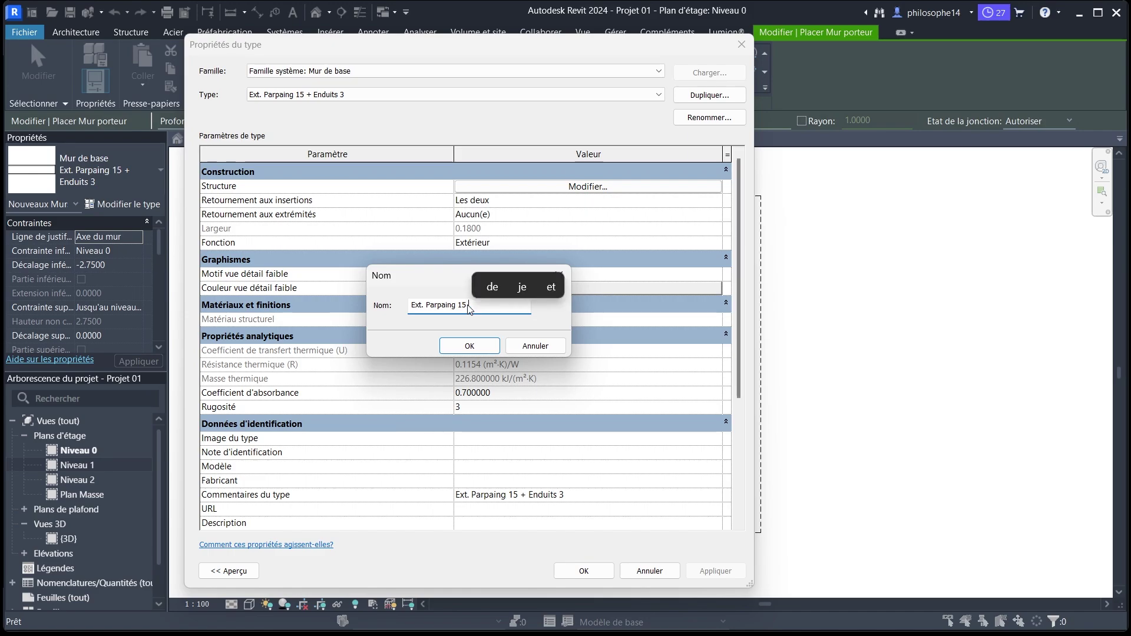
{"action": "left_click", "coordinate": [466, 344]}
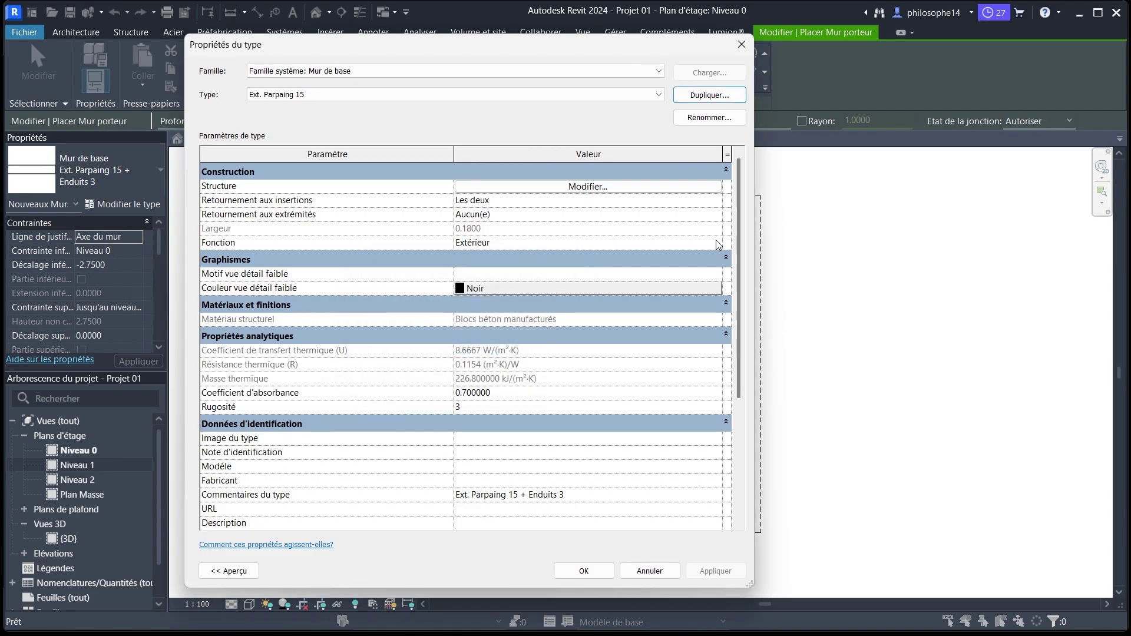
Set the new wall type's function to Fondation and its type comment to Ext. Parpaing 15, and accept the type properties.
{"action": "left_click", "coordinate": [717, 243]}
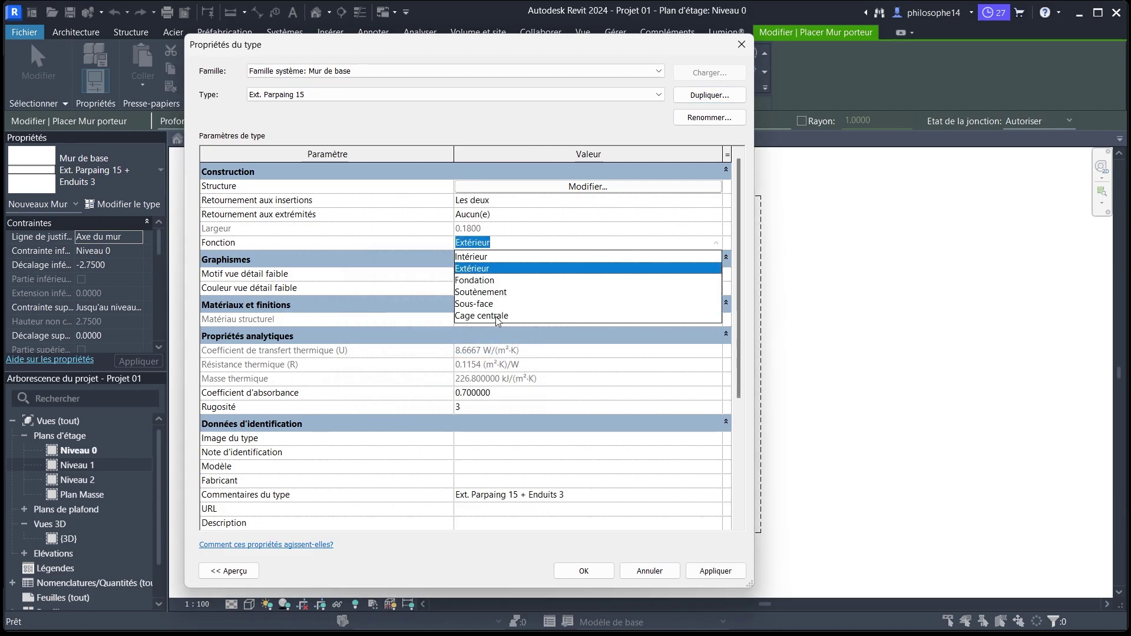
{"action": "left_click", "coordinate": [475, 281]}
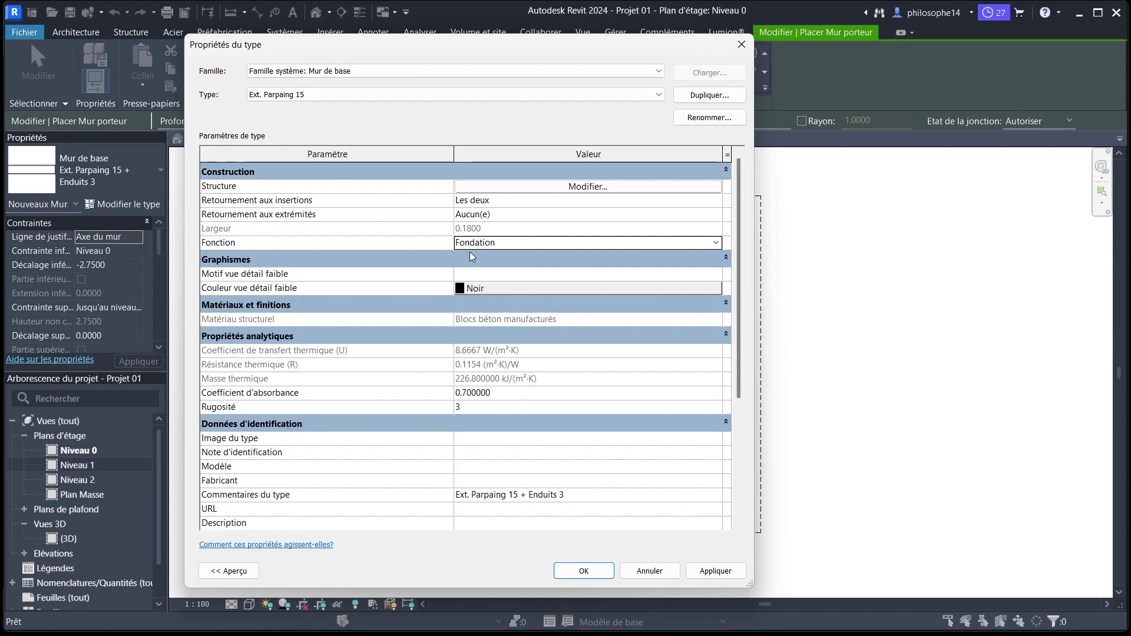
{"action": "left_click", "coordinate": [538, 495]}
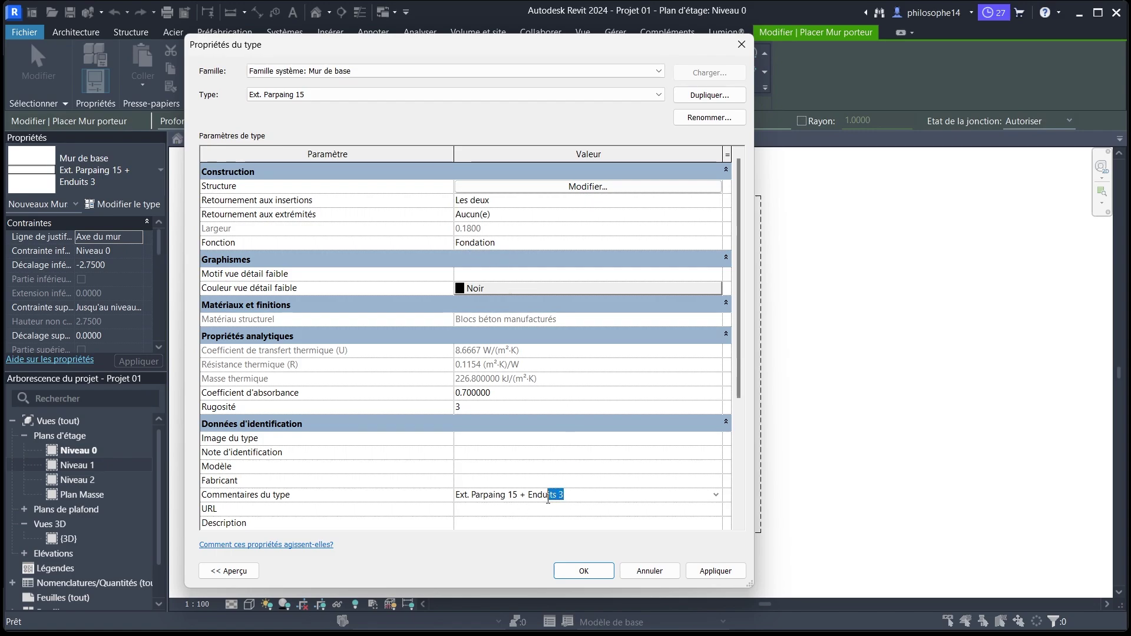
{"action": "key", "text": "BackSpace"}
{"action": "key", "text": "BackSpace"}
{"action": "key", "text": "BackSpace"}
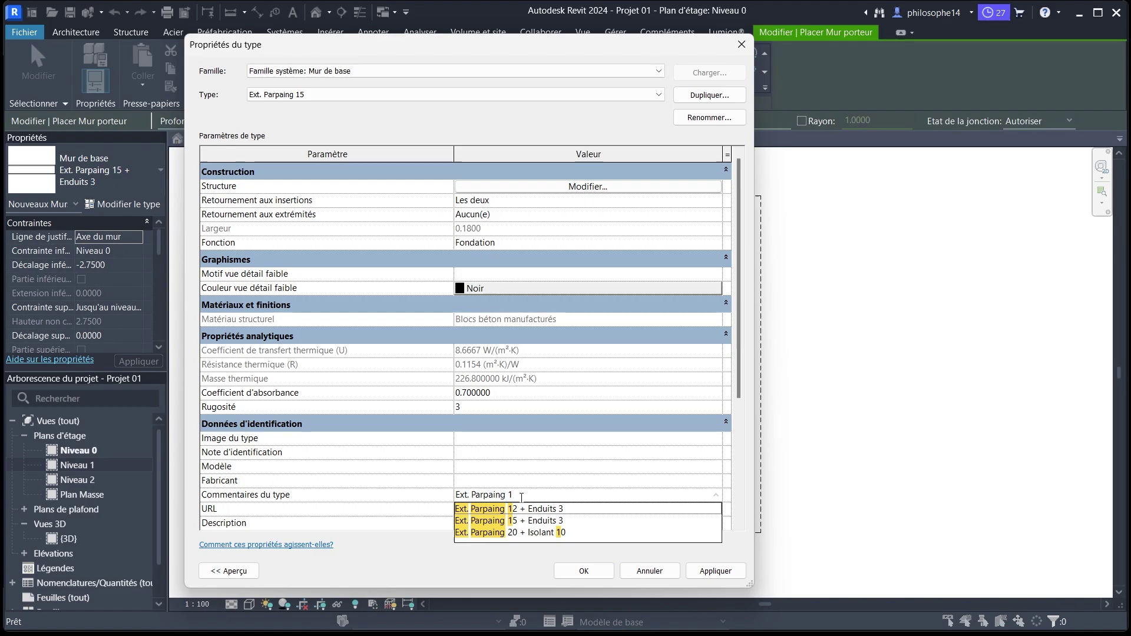
{"action": "type", "text": "5"}
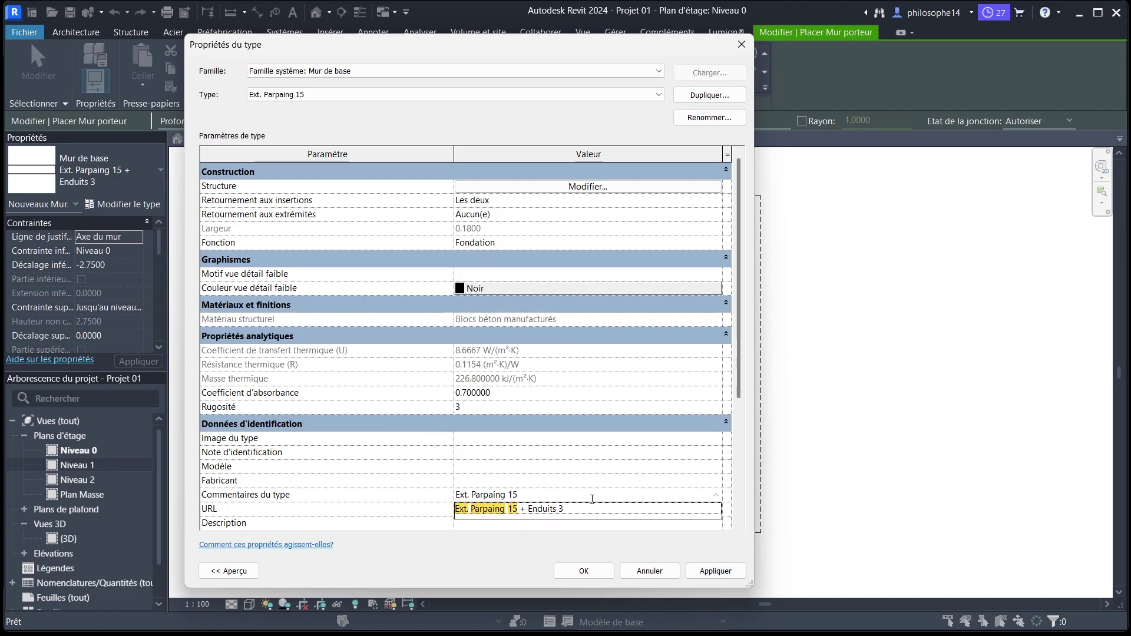
{"action": "left_click", "coordinate": [707, 571]}
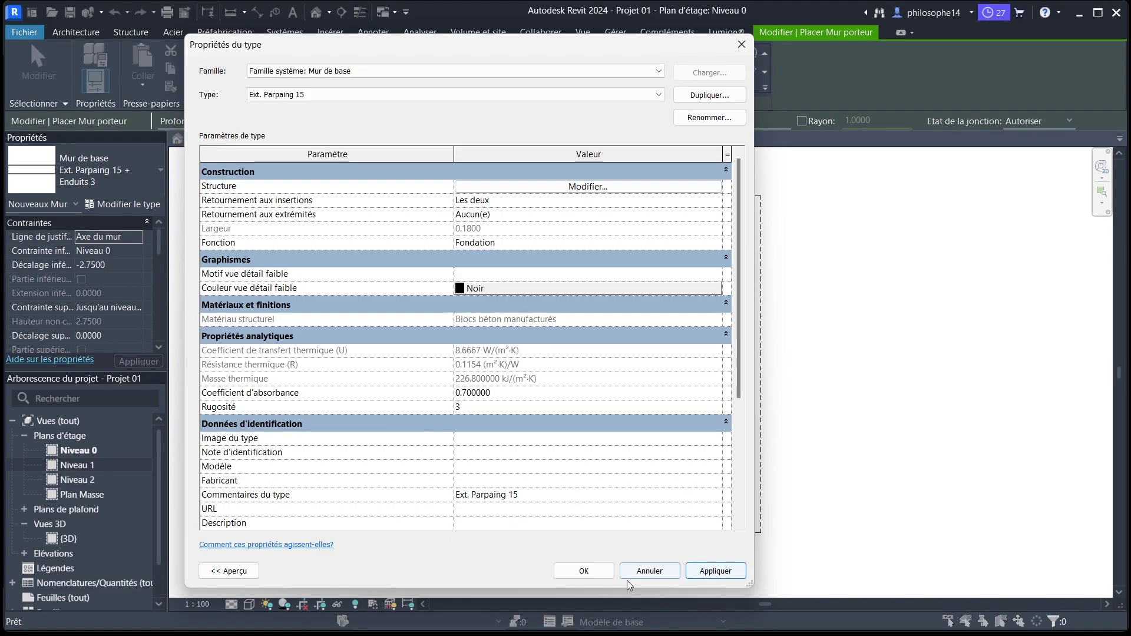
{"action": "left_click", "coordinate": [559, 565]}
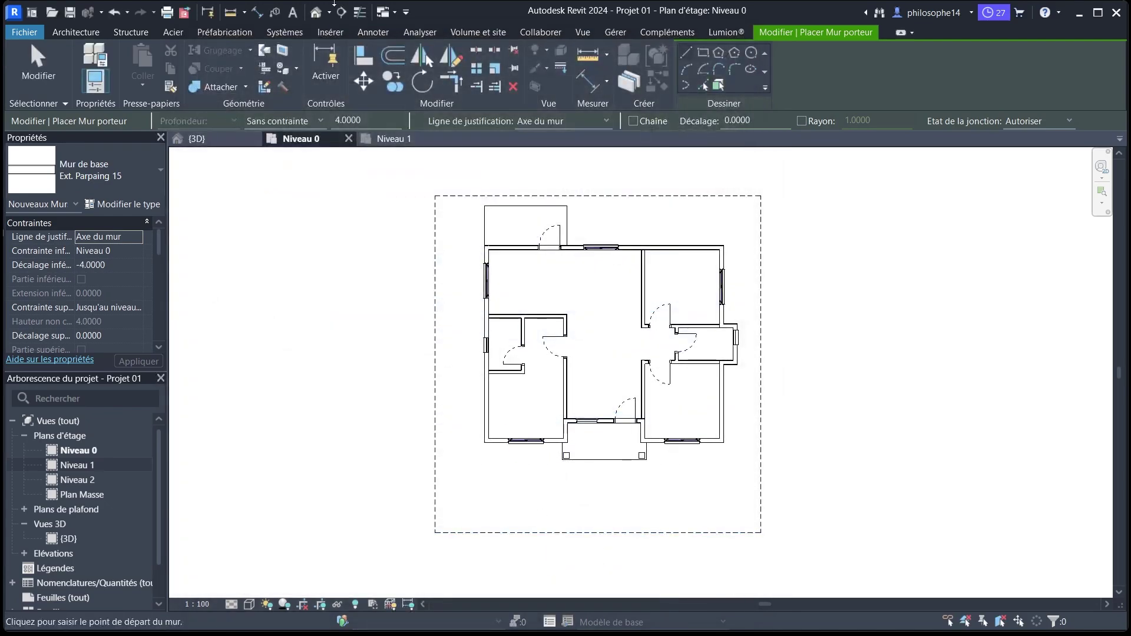
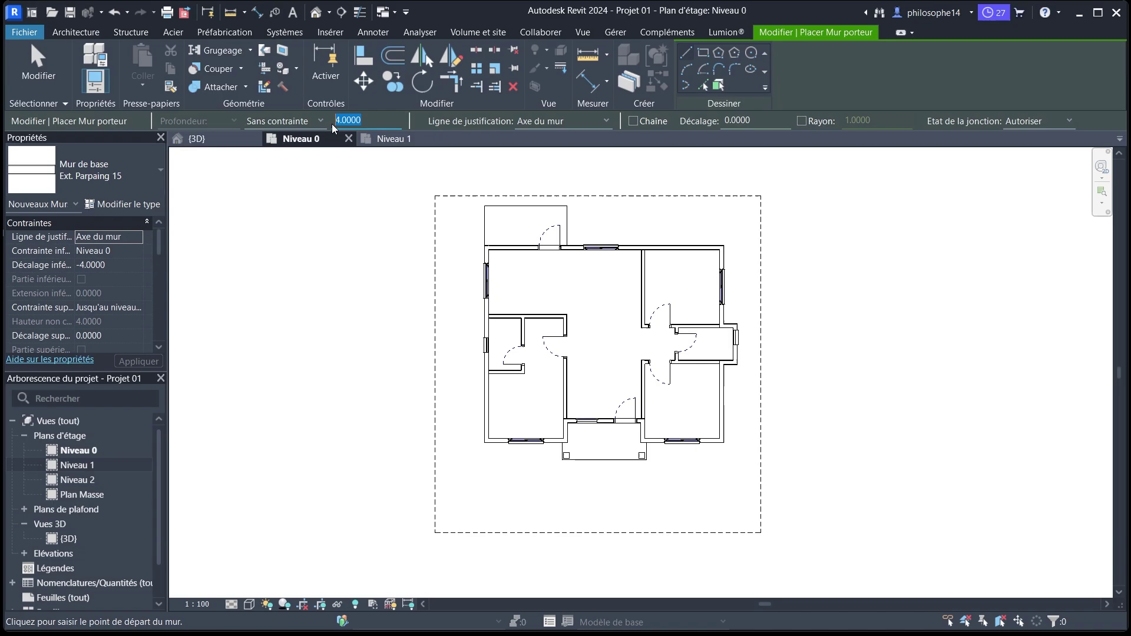
Set the wall depth to 1 m and place foundation walls on the centre lines of the left, rear and upper right exterior walls.
{"action": "left_click", "coordinate": [702, 86]}
{"action": "scroll", "coordinate": [478, 307], "scroll_direction": "up", "scroll_amount": 5}
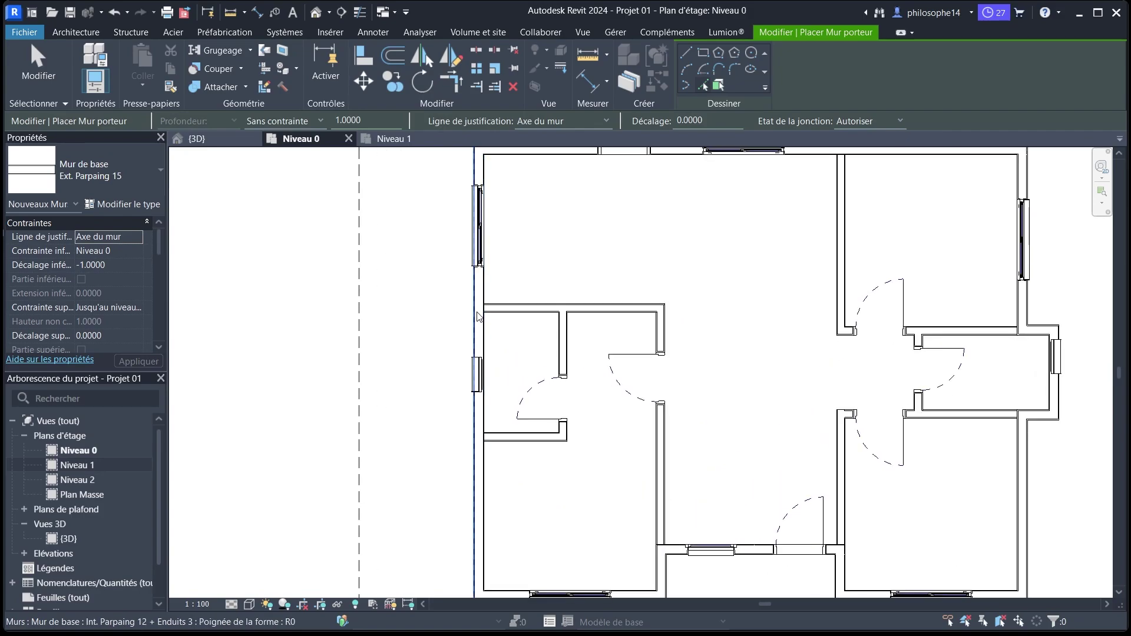
{"action": "scroll", "coordinate": [478, 307], "scroll_direction": "down", "scroll_amount": 3}
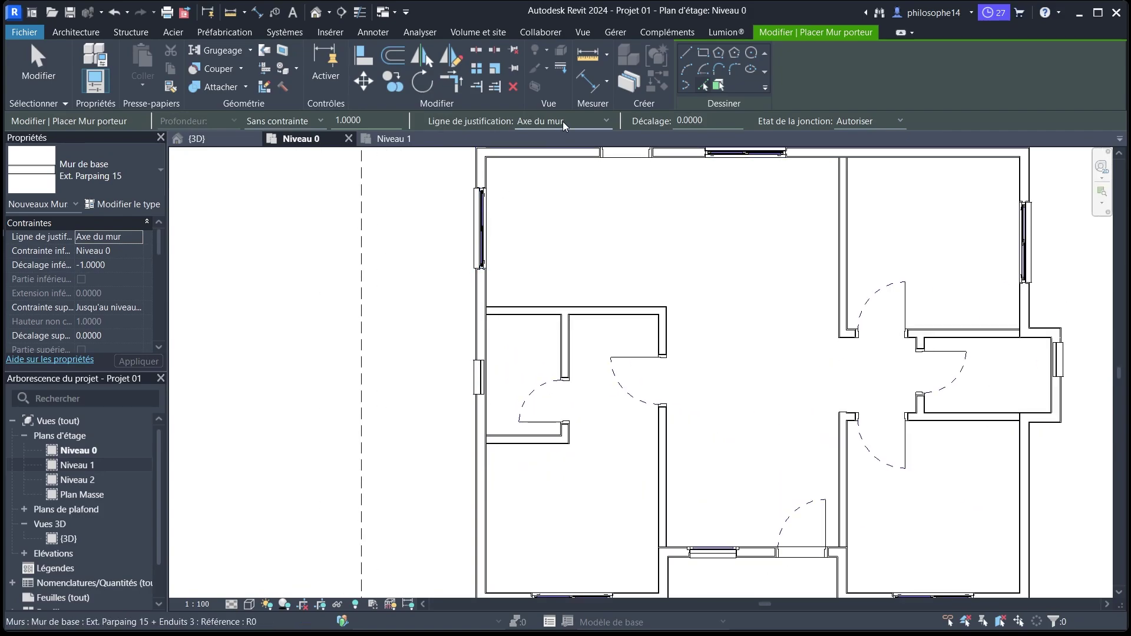
{"action": "scroll", "coordinate": [483, 318], "scroll_direction": "up", "scroll_amount": 3}
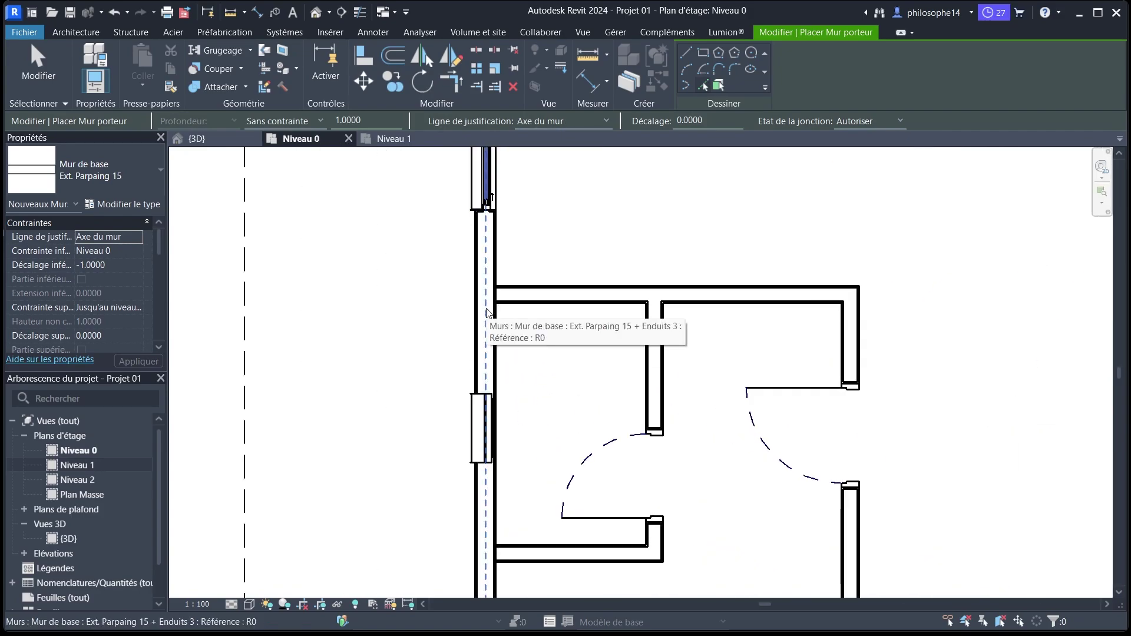
{"action": "scroll", "coordinate": [488, 313], "scroll_direction": "down", "scroll_amount": 3}
{"action": "scroll", "coordinate": [550, 272], "scroll_direction": "up", "scroll_amount": 4}
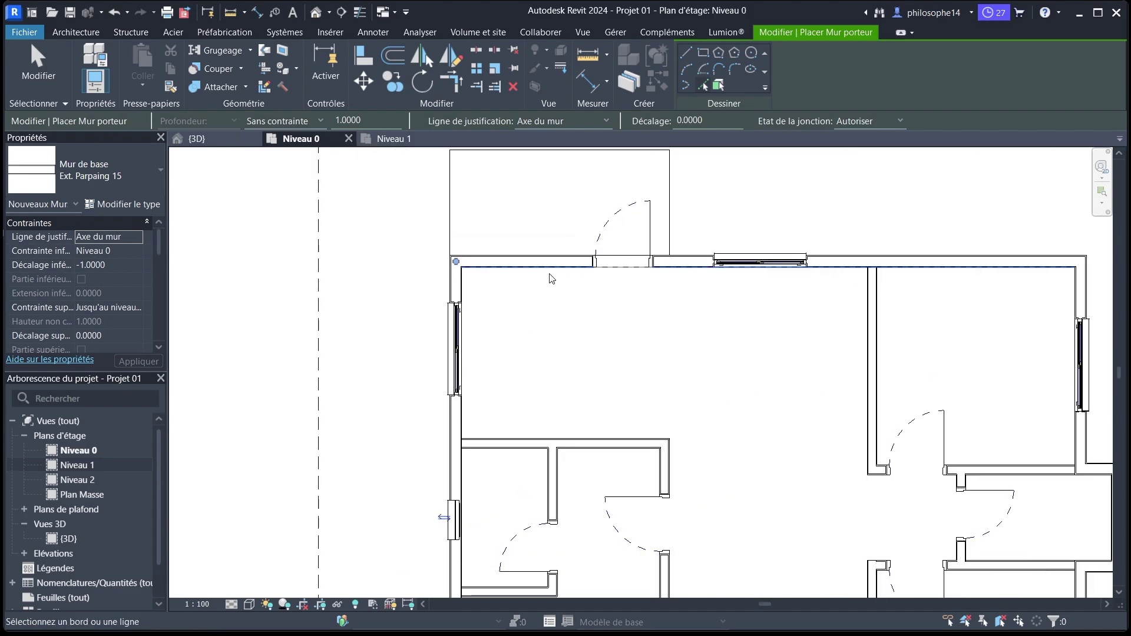
{"action": "scroll", "coordinate": [547, 264], "scroll_direction": "up", "scroll_amount": 1}
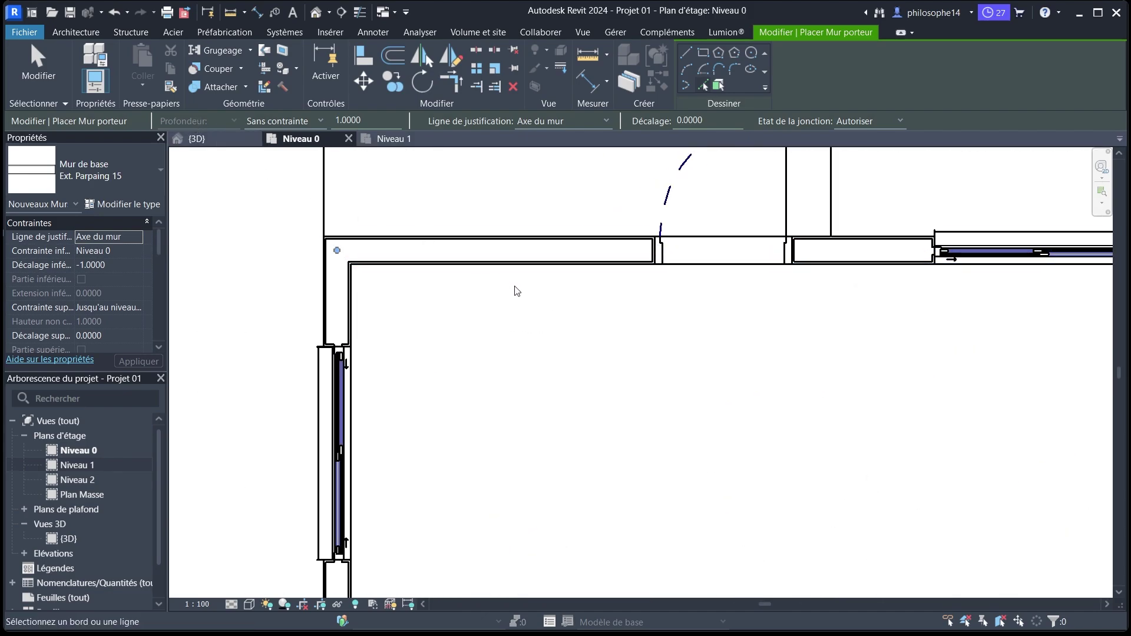
{"action": "scroll", "coordinate": [513, 277], "scroll_direction": "down", "scroll_amount": 2}
{"action": "scroll", "coordinate": [422, 358], "scroll_direction": "down", "scroll_amount": 4}
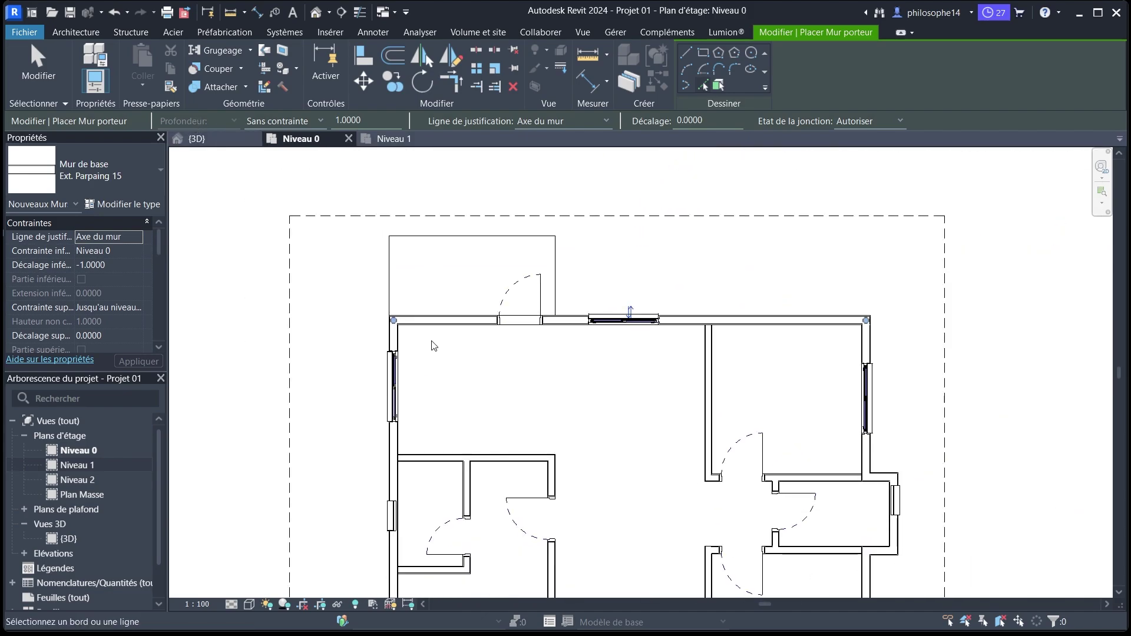
{"action": "scroll", "coordinate": [811, 353], "scroll_direction": "up", "scroll_amount": 3}
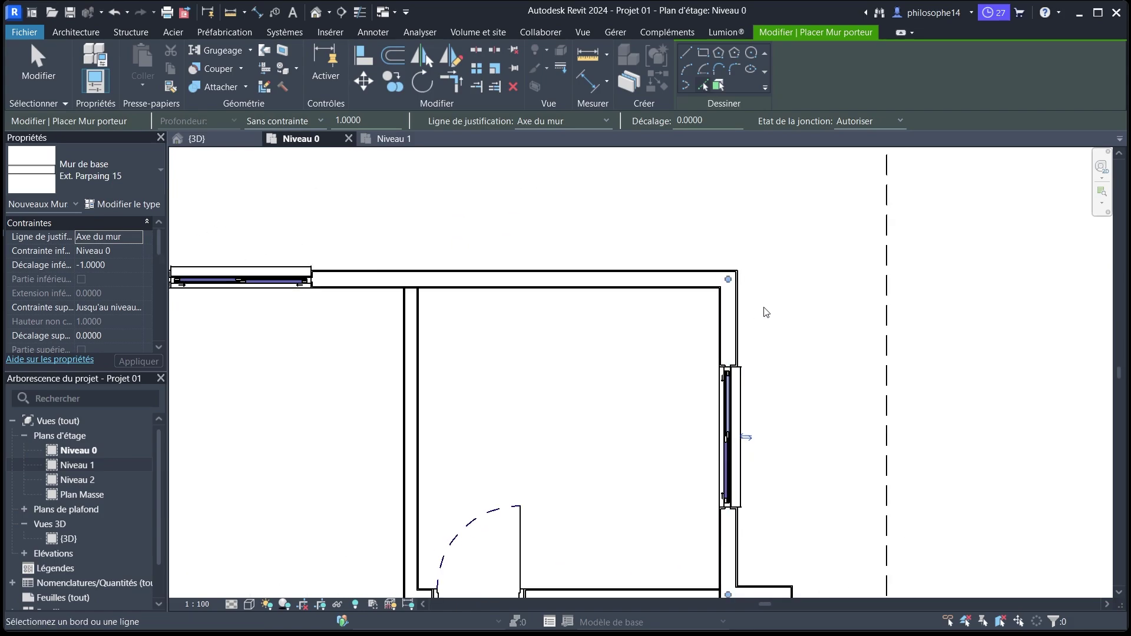
{"action": "scroll", "coordinate": [766, 312], "scroll_direction": "down", "scroll_amount": 2}
{"action": "scroll", "coordinate": [769, 460], "scroll_direction": "up", "scroll_amount": 3}
{"action": "scroll", "coordinate": [758, 455], "scroll_direction": "up", "scroll_amount": 1}
Place foundation walls on the centre lines of the right-side projection's three walls and of the exterior wall below it.
{"action": "left_click", "coordinate": [758, 453]}
{"action": "scroll", "coordinate": [765, 451], "scroll_direction": "down", "scroll_amount": 3}
{"action": "scroll", "coordinate": [766, 500], "scroll_direction": "up", "scroll_amount": 2}
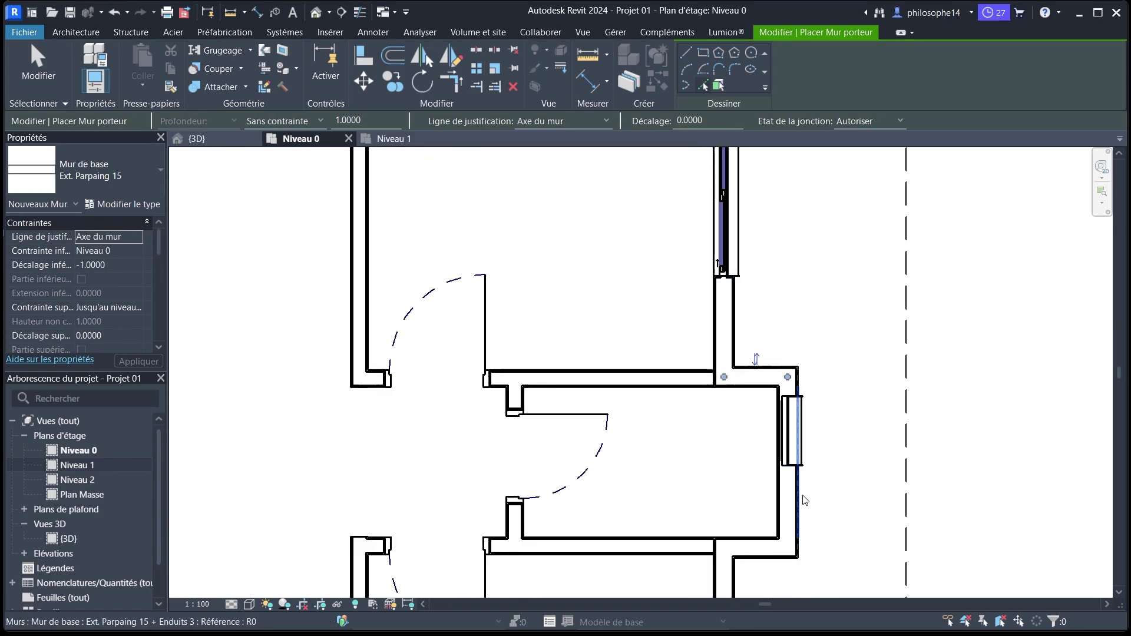
{"action": "scroll", "coordinate": [805, 498], "scroll_direction": "up", "scroll_amount": 2}
{"action": "left_click", "coordinate": [780, 504]}
{"action": "scroll", "coordinate": [781, 506], "scroll_direction": "down", "scroll_amount": 3}
{"action": "middle_click_drag", "start_coordinate": [771, 590], "coordinate": [755, 403]}
{"action": "scroll", "coordinate": [793, 487], "scroll_direction": "up", "scroll_amount": 3}
{"action": "left_click", "coordinate": [773, 403]}
{"action": "scroll", "coordinate": [772, 404], "scroll_direction": "down", "scroll_amount": 1}
{"action": "scroll", "coordinate": [760, 478], "scroll_direction": "up", "scroll_amount": 1}
{"action": "scroll", "coordinate": [750, 398], "scroll_direction": "up", "scroll_amount": 1}
{"action": "left_click", "coordinate": [749, 399]}
{"action": "scroll", "coordinate": [807, 212], "scroll_direction": "down", "scroll_amount": 3}
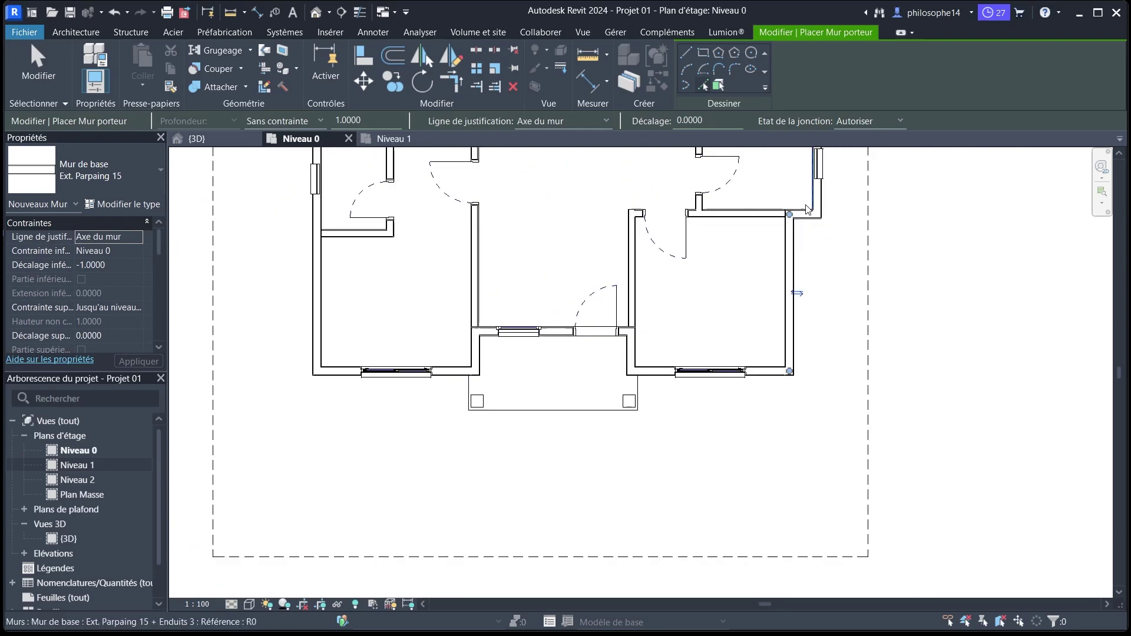
Place foundation walls on the centre lines of the front-right wall, the three porch recess walls and the front-left wall.
{"action": "scroll", "coordinate": [766, 369], "scroll_direction": "up", "scroll_amount": 3}
{"action": "scroll", "coordinate": [702, 400], "scroll_direction": "down", "scroll_amount": 3}
{"action": "left_click", "coordinate": [598, 388]}
{"action": "scroll", "coordinate": [619, 365], "scroll_direction": "up", "scroll_amount": 3}
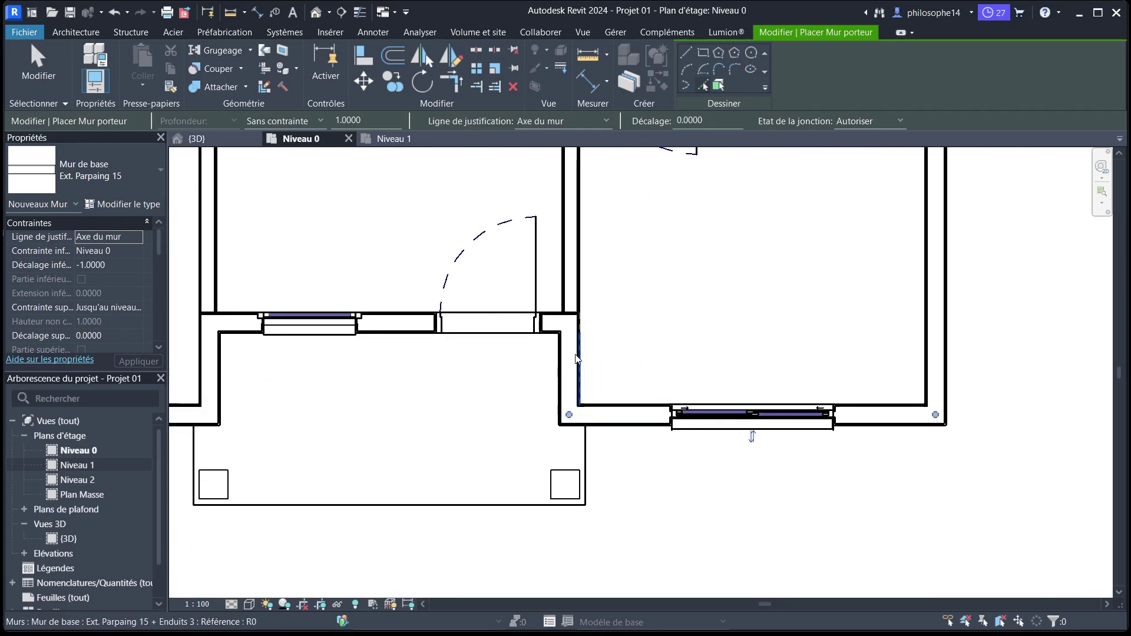
{"action": "left_click", "coordinate": [577, 357]}
{"action": "left_click", "coordinate": [402, 327]}
{"action": "scroll", "coordinate": [401, 324], "scroll_direction": "down", "scroll_amount": 2}
{"action": "middle_click_drag", "start_coordinate": [399, 321], "coordinate": [522, 302]}
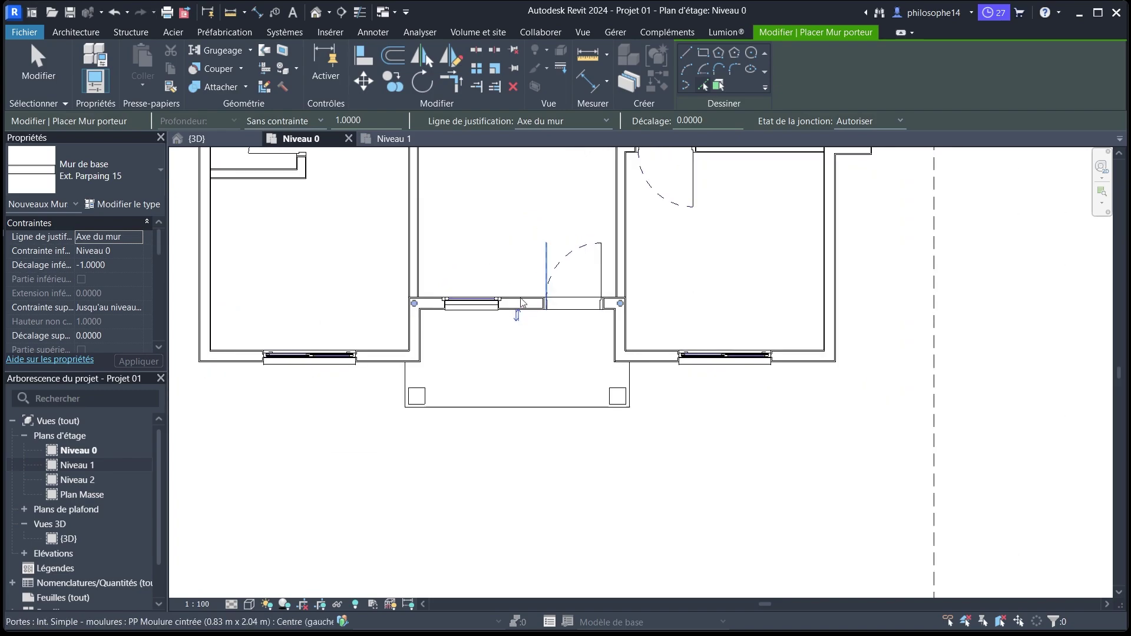
{"action": "scroll", "coordinate": [442, 316], "scroll_direction": "up", "scroll_amount": 2}
{"action": "left_click", "coordinate": [392, 387]}
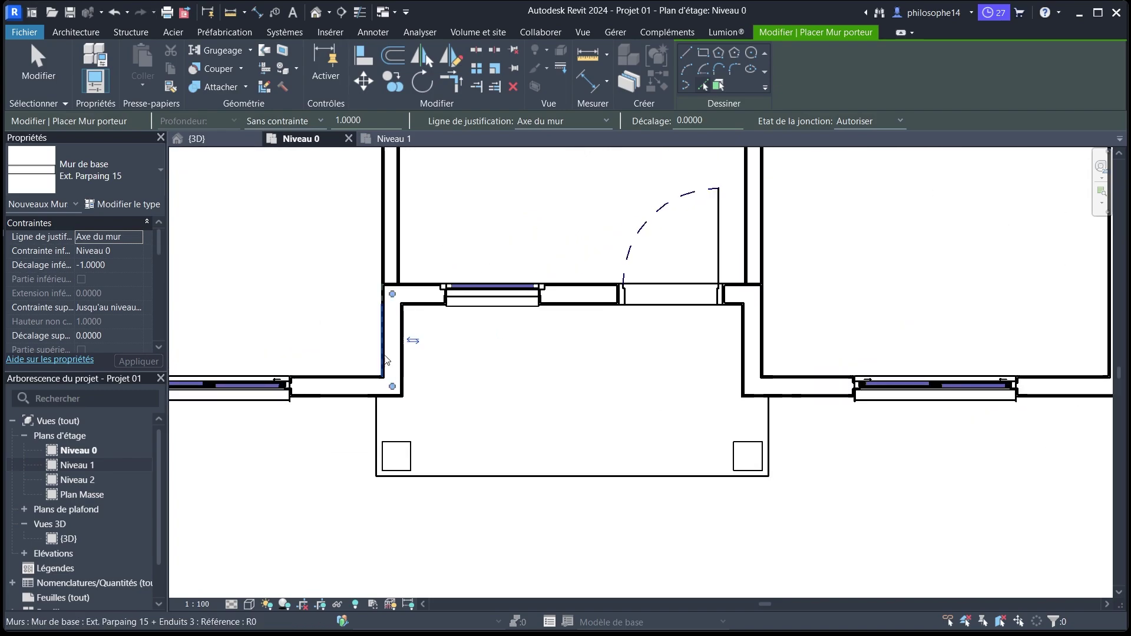
{"action": "left_click", "coordinate": [334, 387]}
{"action": "scroll", "coordinate": [624, 429], "scroll_direction": "down", "scroll_amount": 5}
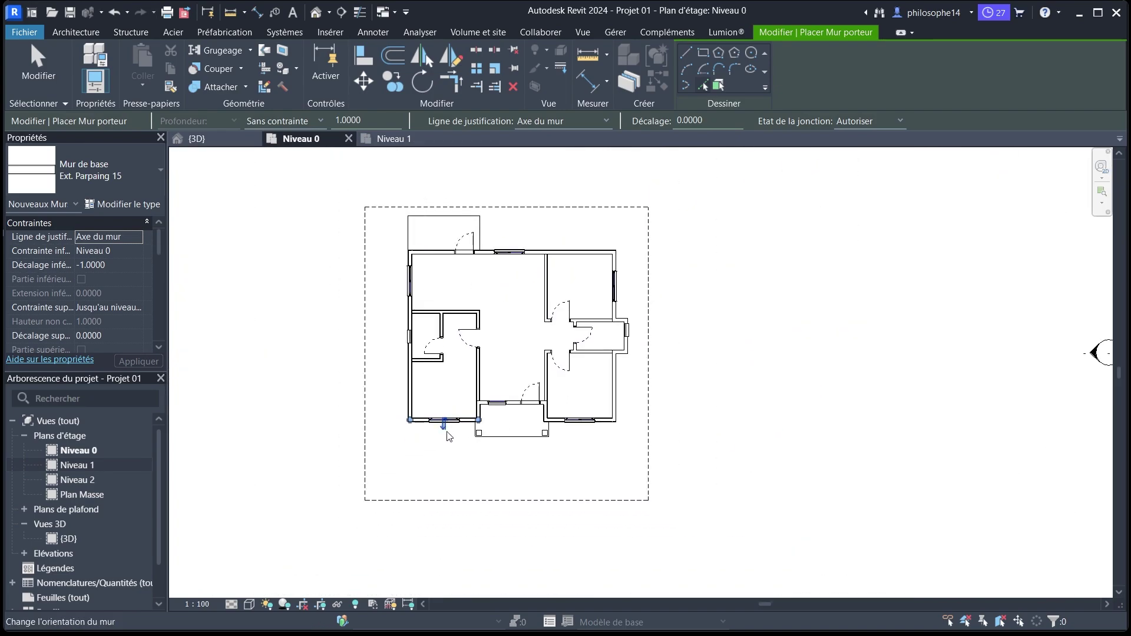
Change the justification line for the following foundation walls to Nu fini: Extérieur.
{"action": "scroll", "coordinate": [473, 434], "scroll_direction": "up", "scroll_amount": 3}
{"action": "scroll", "coordinate": [537, 451], "scroll_direction": "down", "scroll_amount": 2}
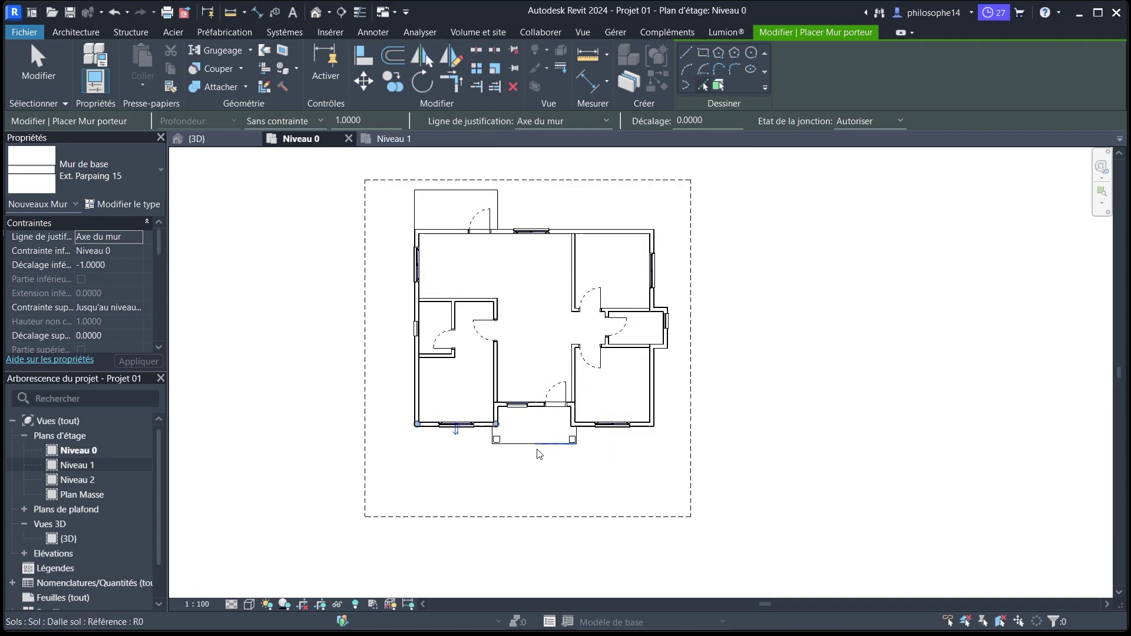
{"action": "scroll", "coordinate": [468, 212], "scroll_direction": "up", "scroll_amount": 2}
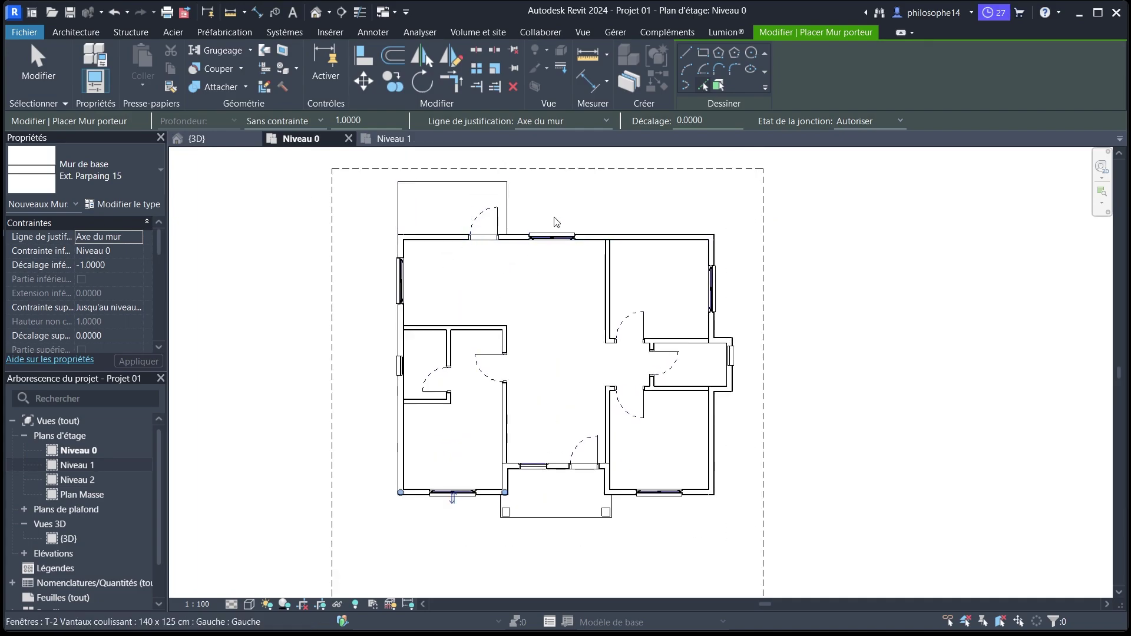
{"action": "left_click", "coordinate": [569, 122]}
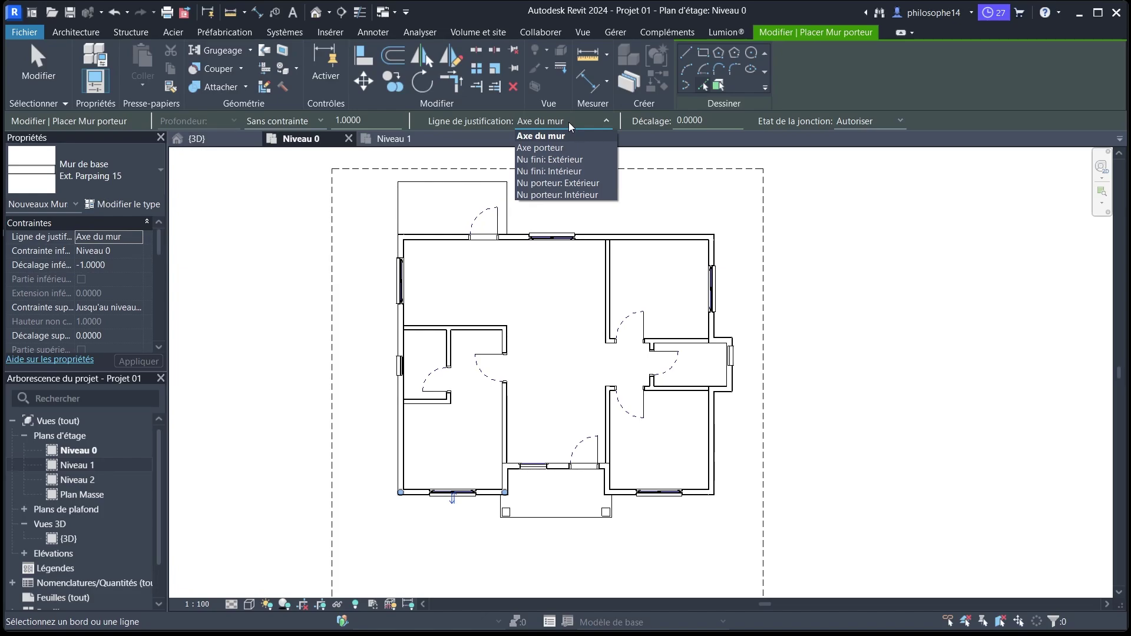
{"action": "left_click", "coordinate": [543, 164]}
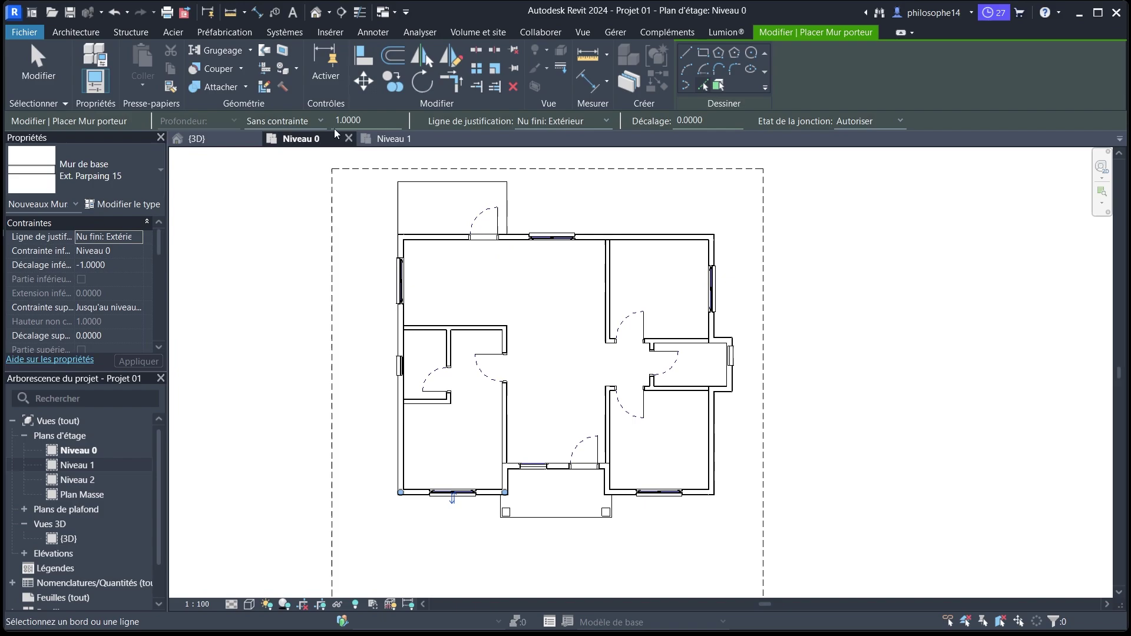
Place foundation walls along the right, front and left edges of the front porch slab, aligned inward from the slab edges.
{"action": "scroll", "coordinate": [639, 541], "scroll_direction": "up", "scroll_amount": 1}
{"action": "scroll", "coordinate": [634, 533], "scroll_direction": "up", "scroll_amount": 3}
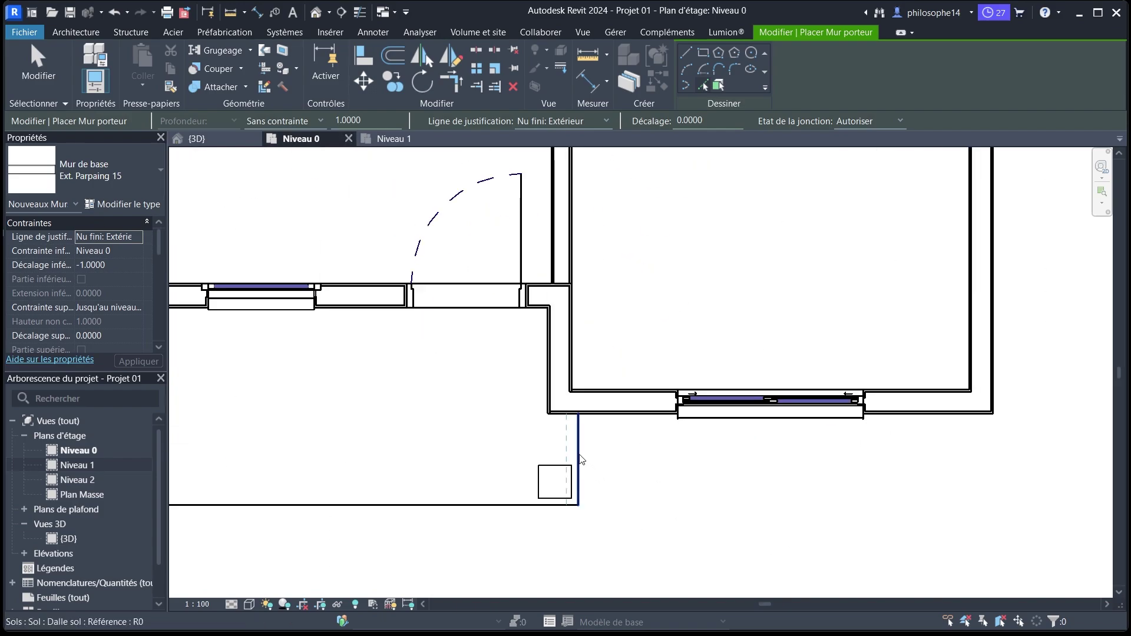
{"action": "left_click", "coordinate": [511, 506]}
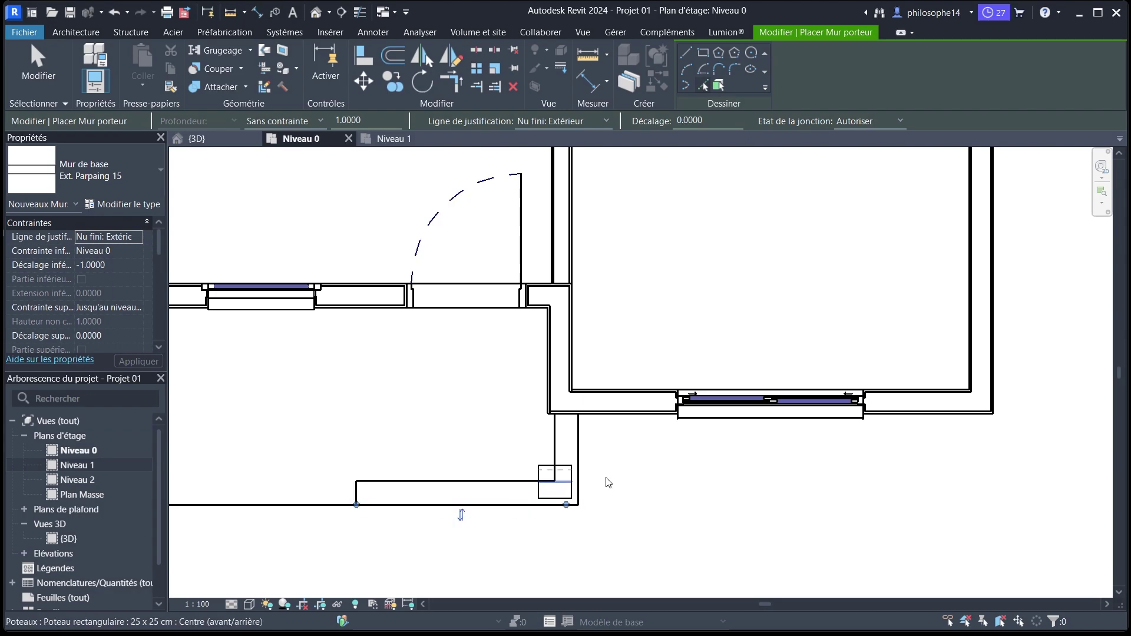
{"action": "scroll", "coordinate": [511, 507], "scroll_direction": "down", "scroll_amount": 2}
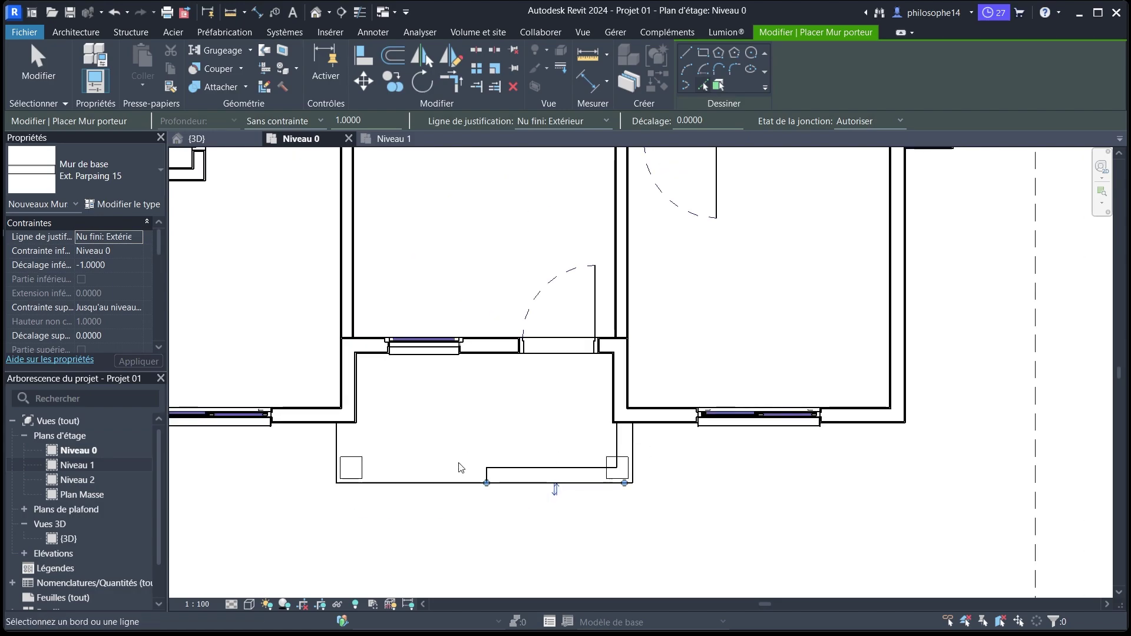
{"action": "left_click", "coordinate": [341, 445]}
{"action": "scroll", "coordinate": [510, 449], "scroll_direction": "down", "scroll_amount": 4}
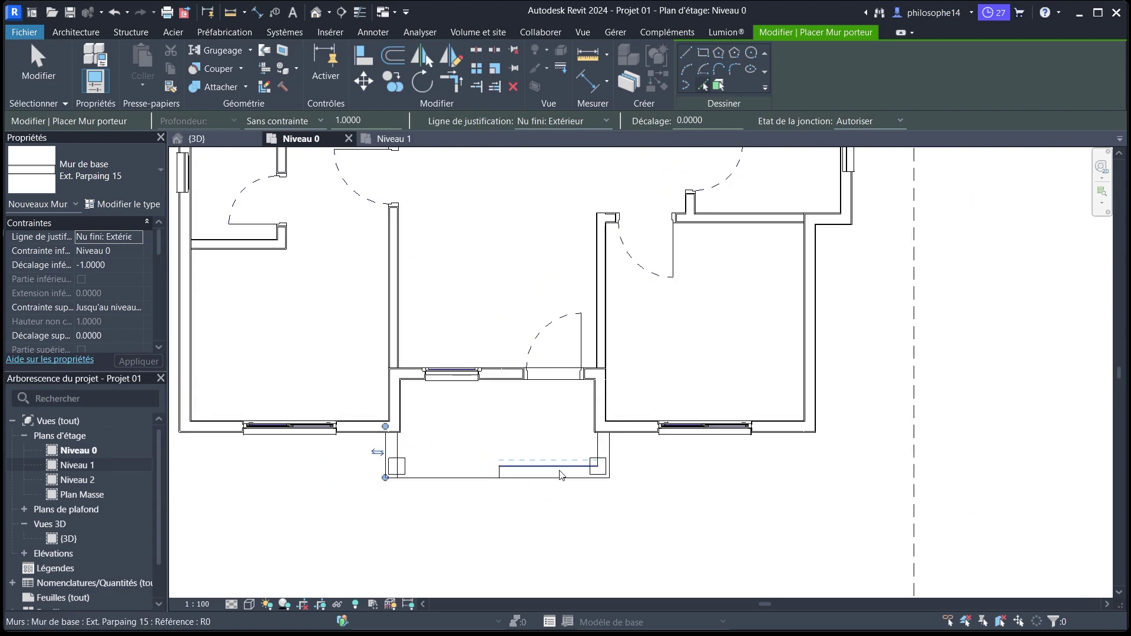
Place foundation walls along the left, rear and right edges of the rear terrace slab, aligned inward from the slab edges.
{"action": "scroll", "coordinate": [339, 222], "scroll_direction": "up", "scroll_amount": 3}
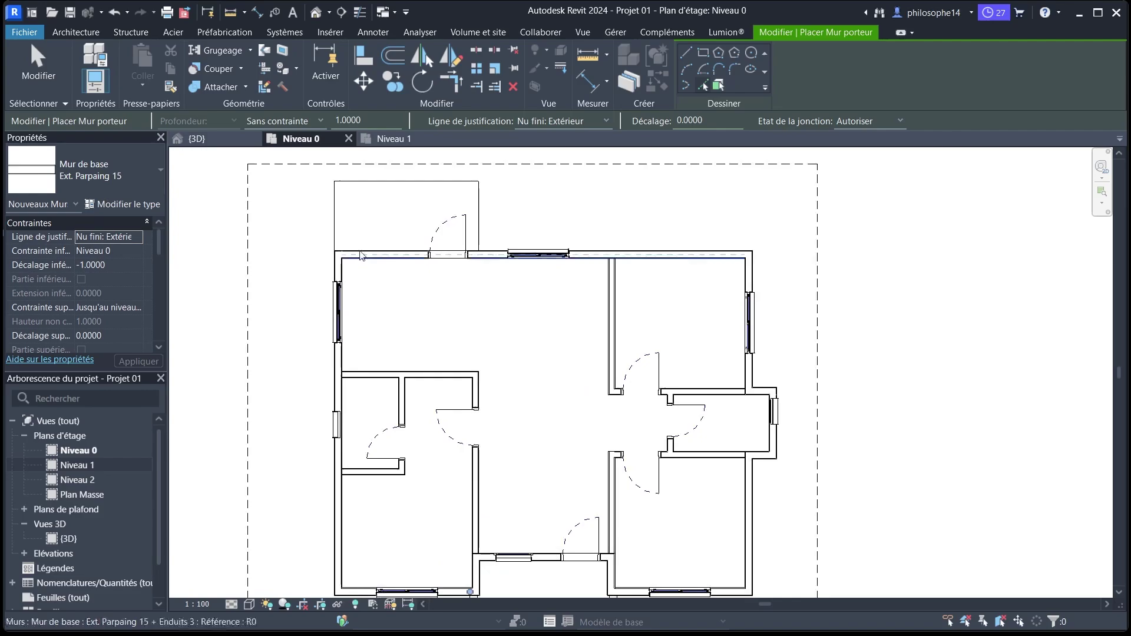
{"action": "left_click", "coordinate": [329, 220]}
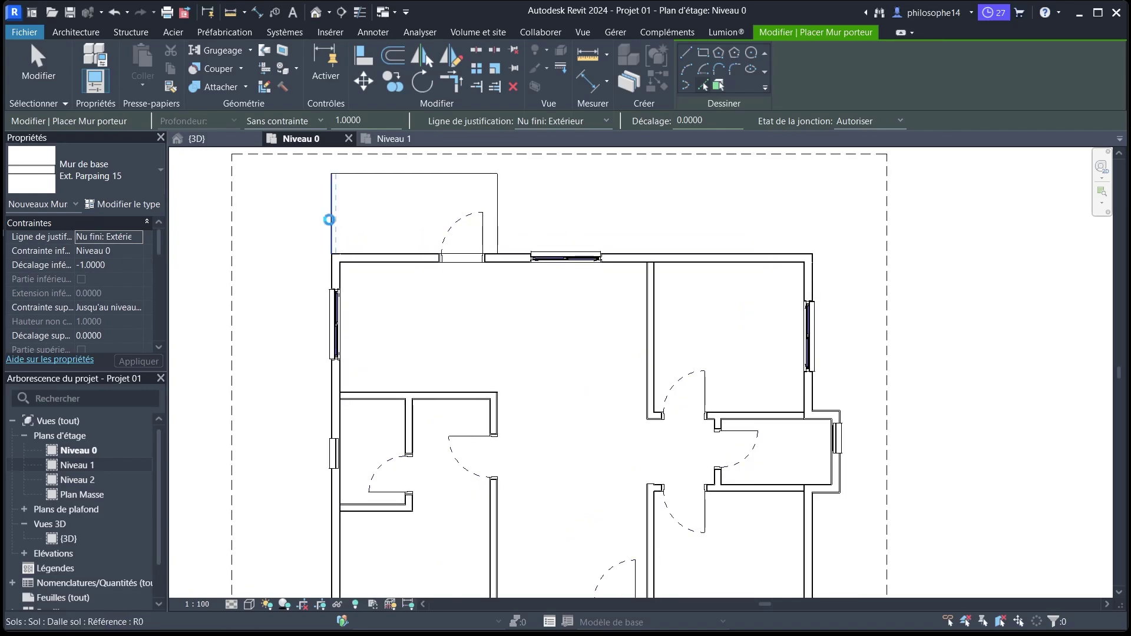
{"action": "left_click", "coordinate": [368, 179]}
{"action": "scroll", "coordinate": [497, 212], "scroll_direction": "down", "scroll_amount": 4}
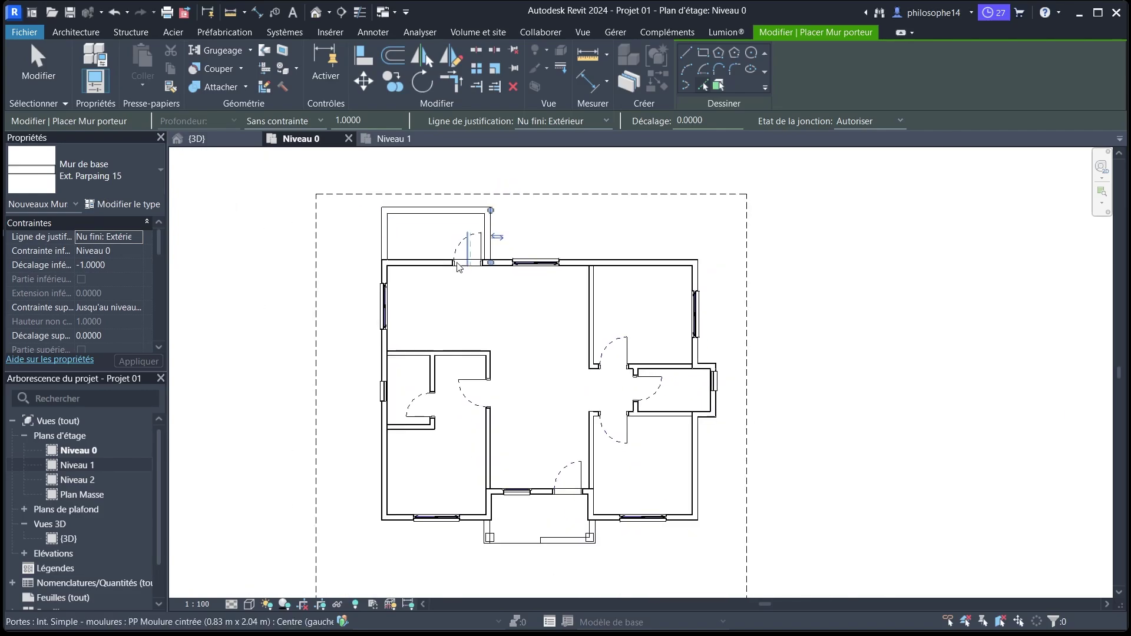
In the 3D view, trim/extend the porch's front and left base walls into a corner.
{"action": "left_click", "coordinate": [208, 142]}
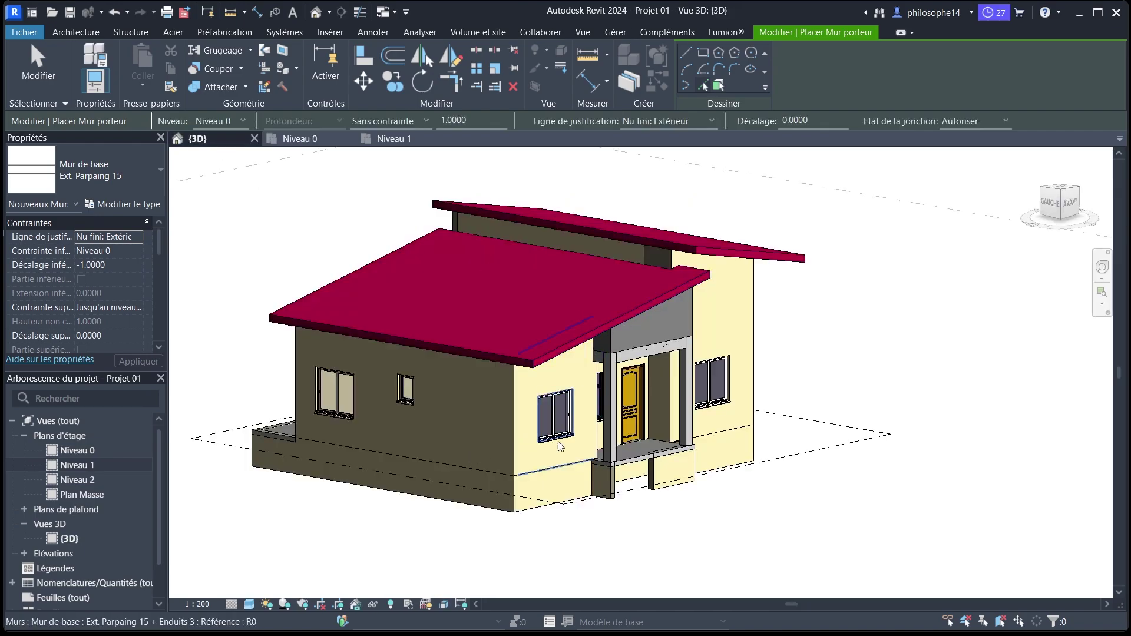
{"action": "scroll", "coordinate": [624, 453], "scroll_direction": "up", "scroll_amount": 3}
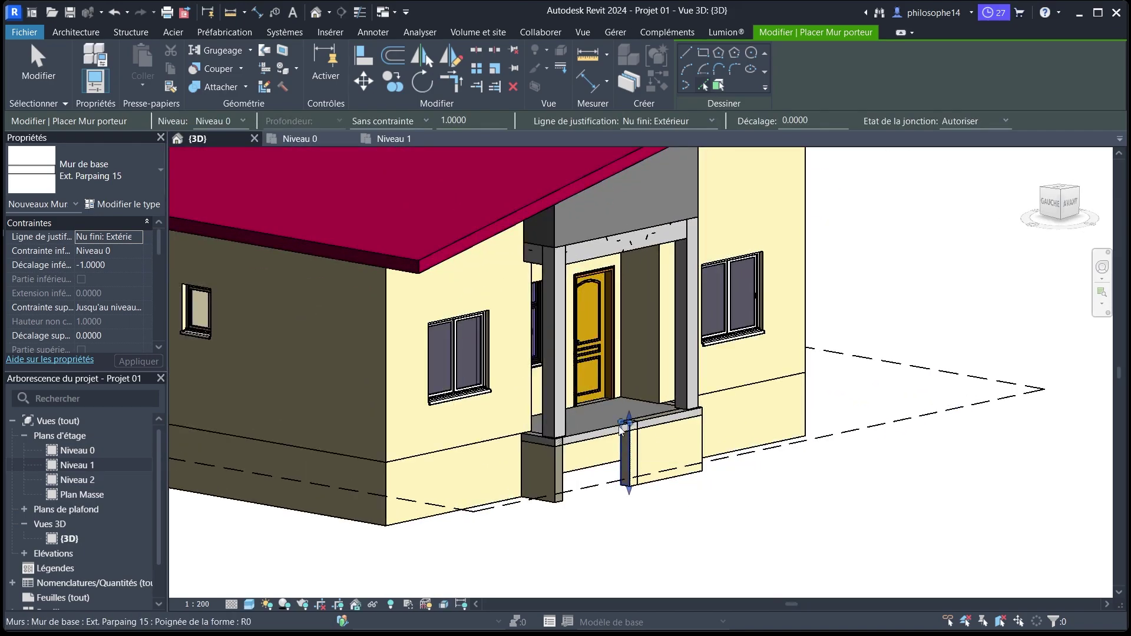
{"action": "left_click", "coordinate": [455, 85]}
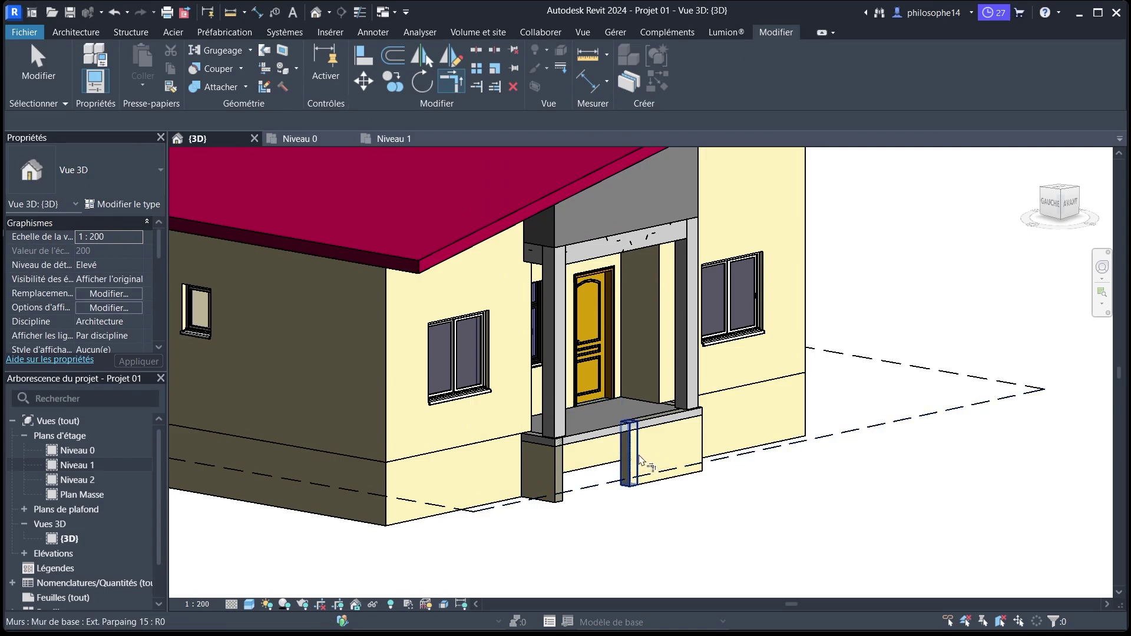
{"action": "left_click", "coordinate": [545, 469]}
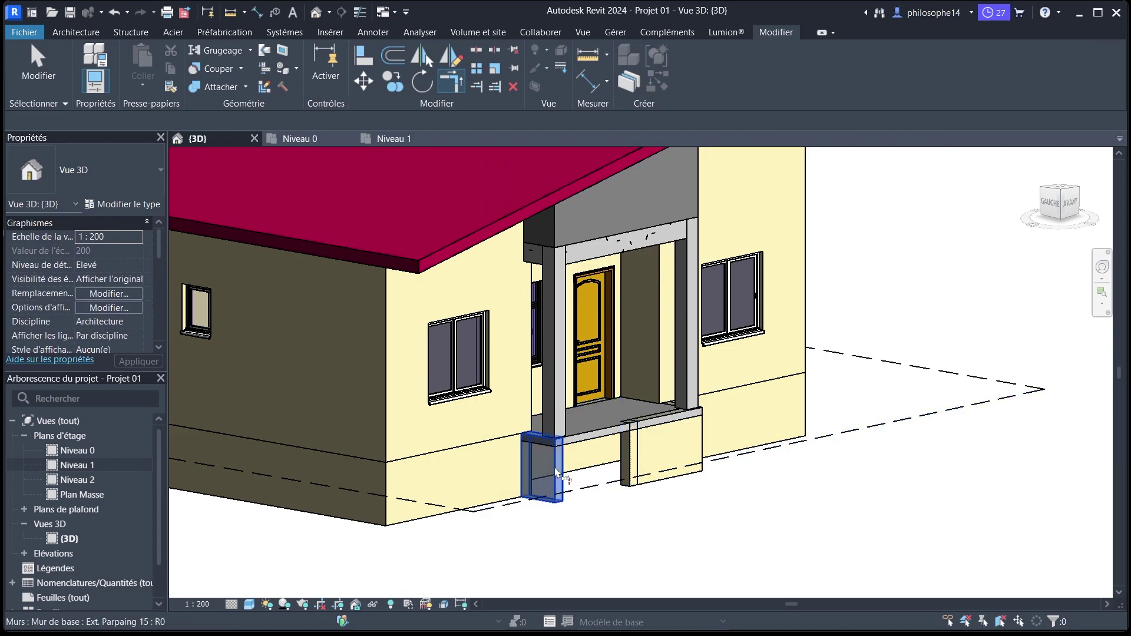
{"action": "left_click", "coordinate": [663, 490]}
{"action": "right_click", "coordinate": [841, 378]}
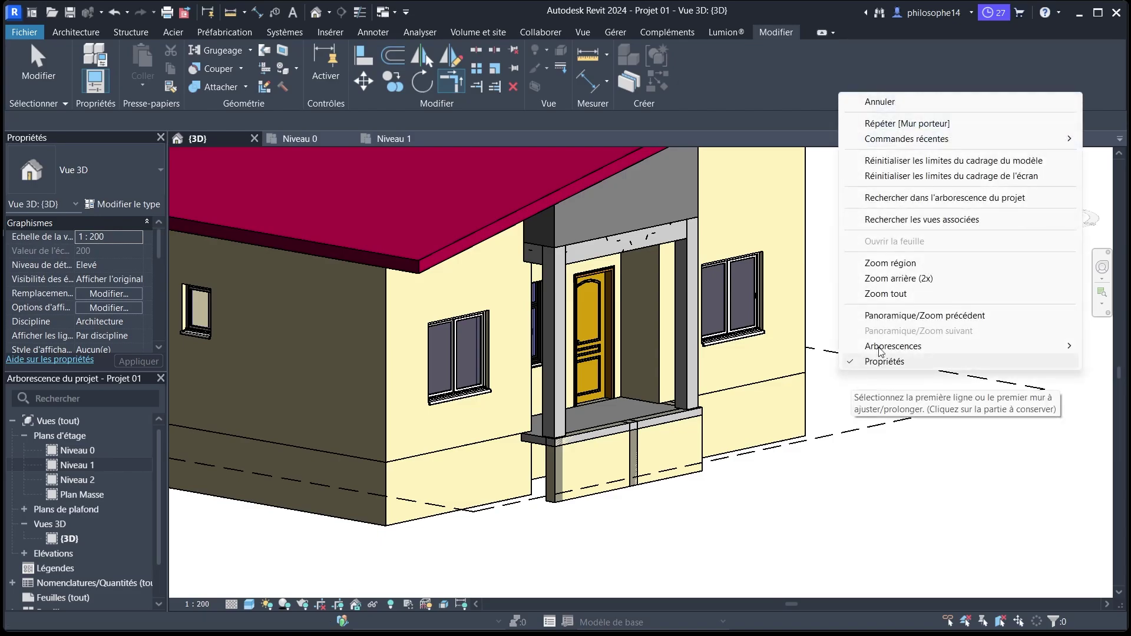
{"action": "left_click", "coordinate": [911, 100]}
{"action": "right_click", "coordinate": [906, 102]}
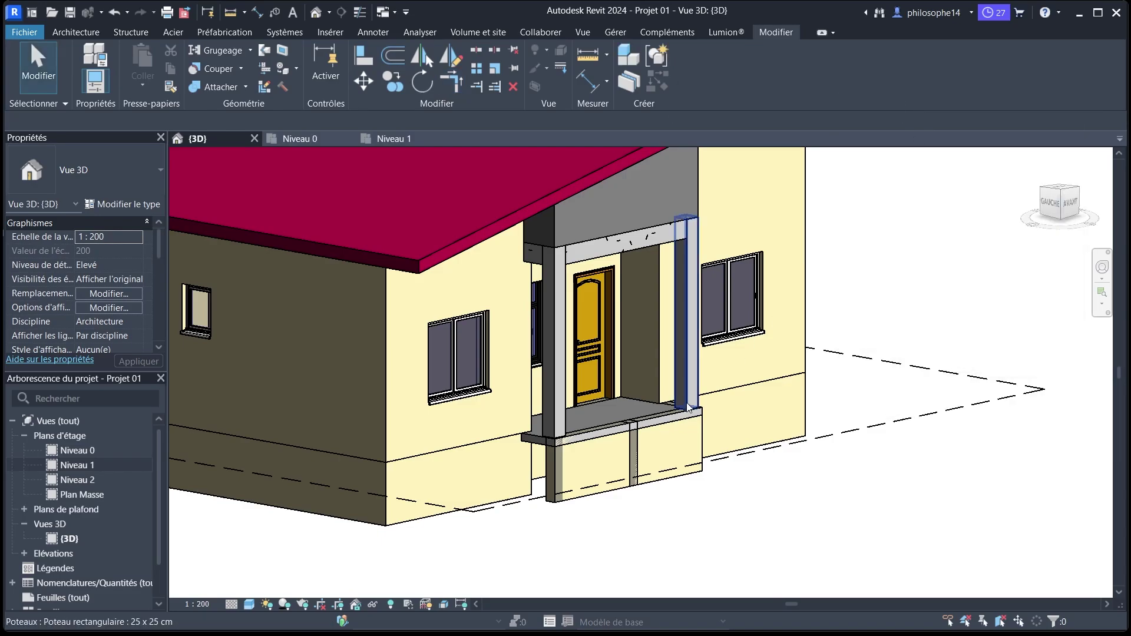
Delete the short wall stub left near the middle of the porch's front base wall.
{"action": "left_click", "coordinate": [713, 449]}
{"action": "key", "text": "Escape"}
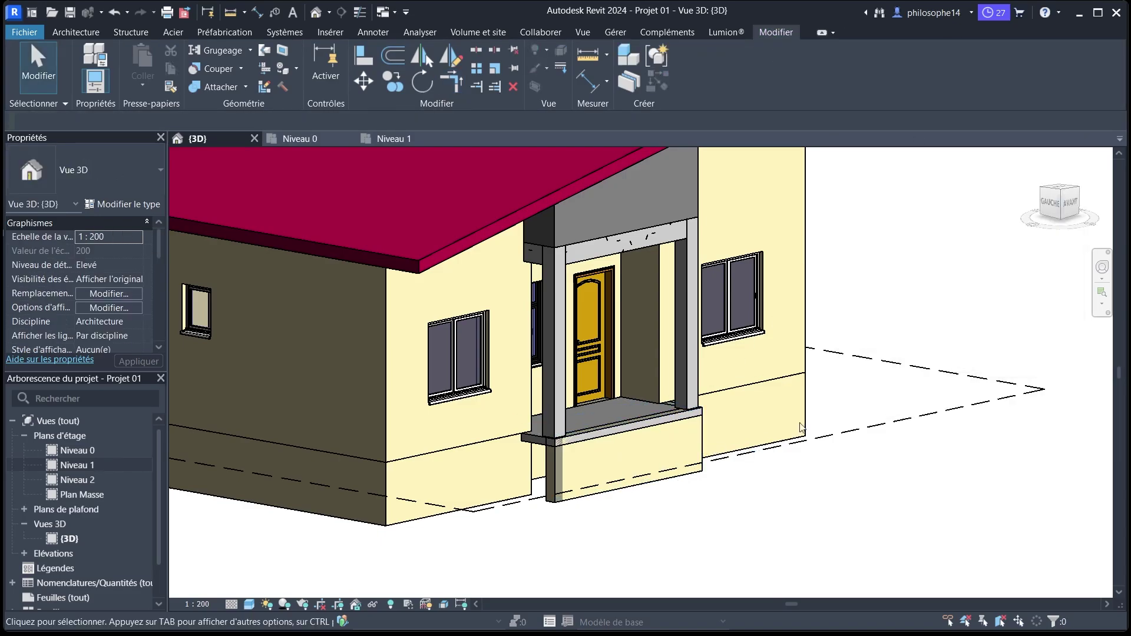
{"action": "key", "text": "ctrl+z"}
{"action": "left_click", "coordinate": [636, 455]}
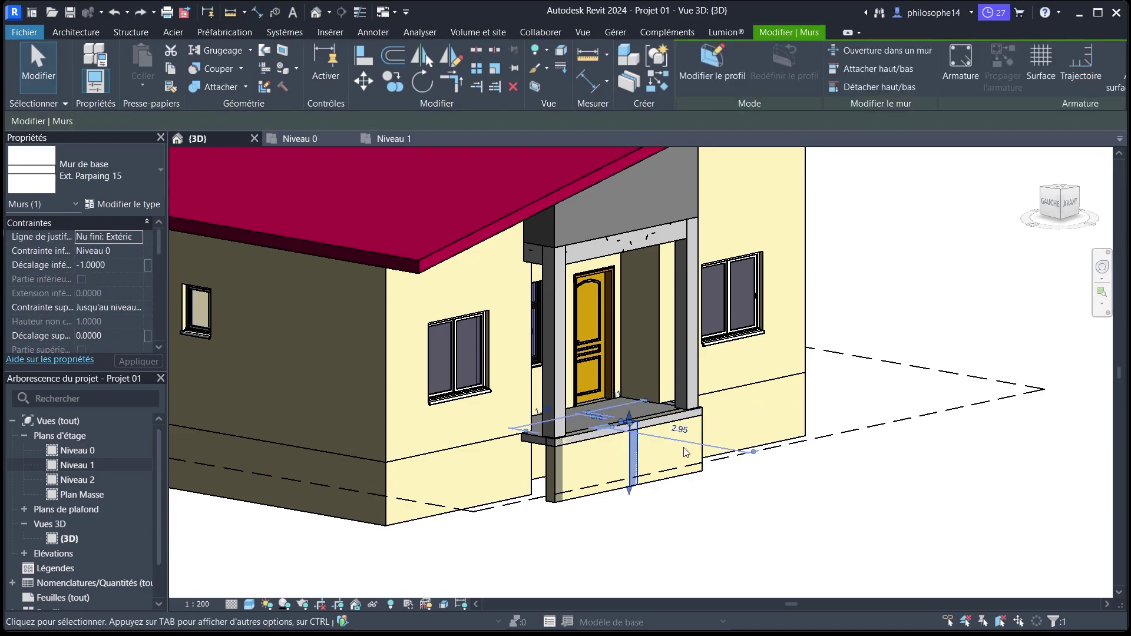
{"action": "key", "text": "Delete"}
On the Niveau 0 plan, add an Ext. Parpaing 15 load-bearing wall along the porch slab's left edge by picking the edge.
{"action": "left_click", "coordinate": [317, 140]}
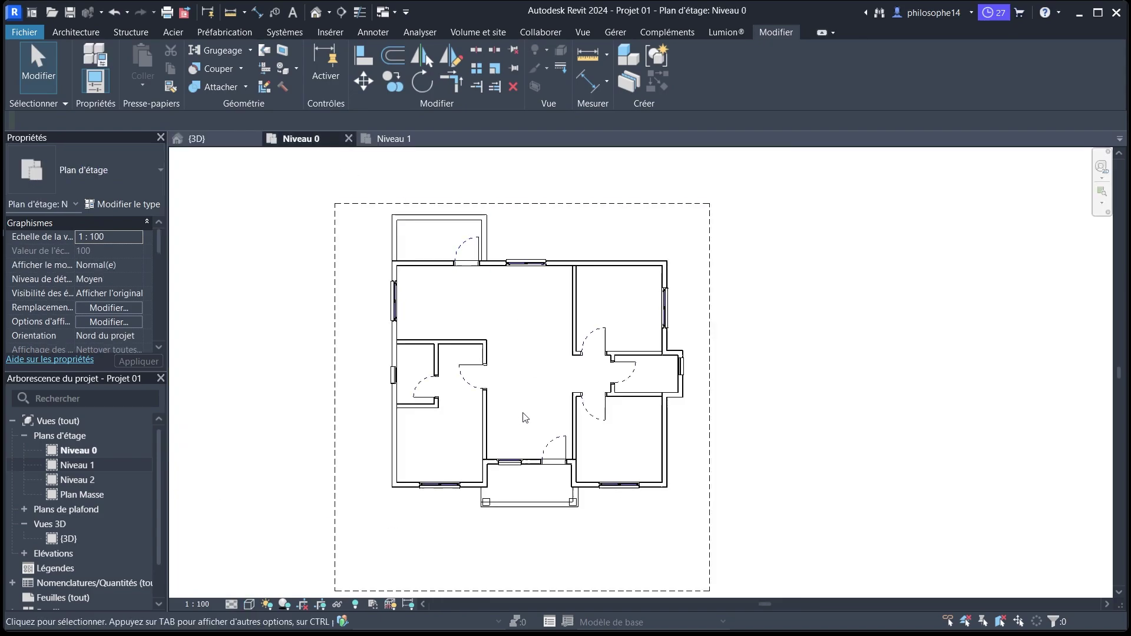
{"action": "scroll", "coordinate": [489, 518], "scroll_direction": "up", "scroll_amount": 5}
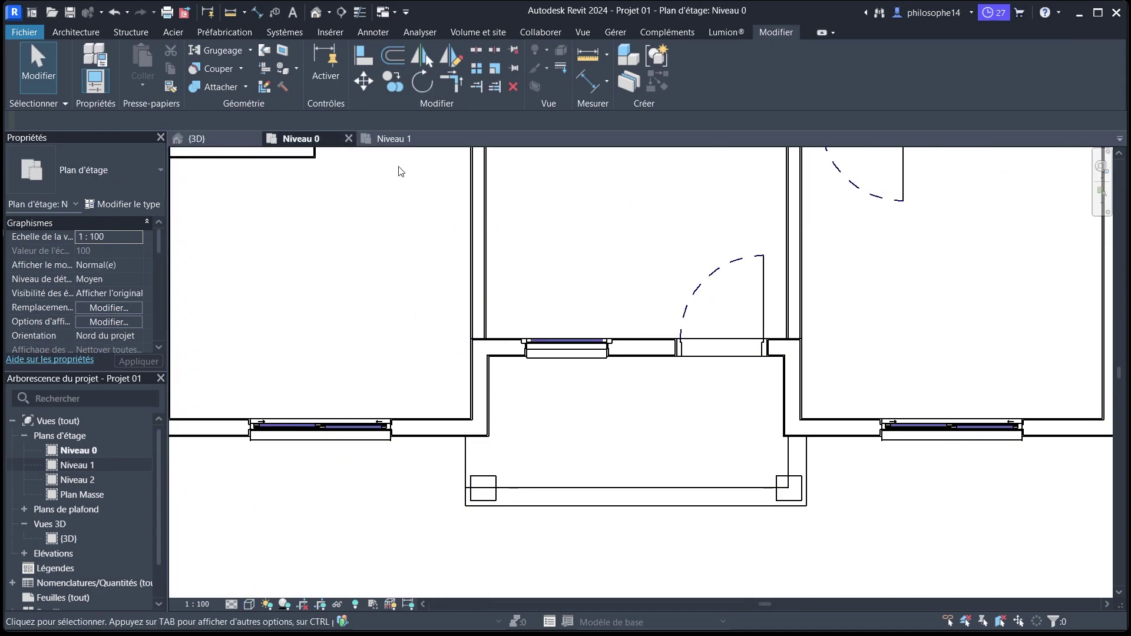
{"action": "left_click", "coordinate": [76, 32]}
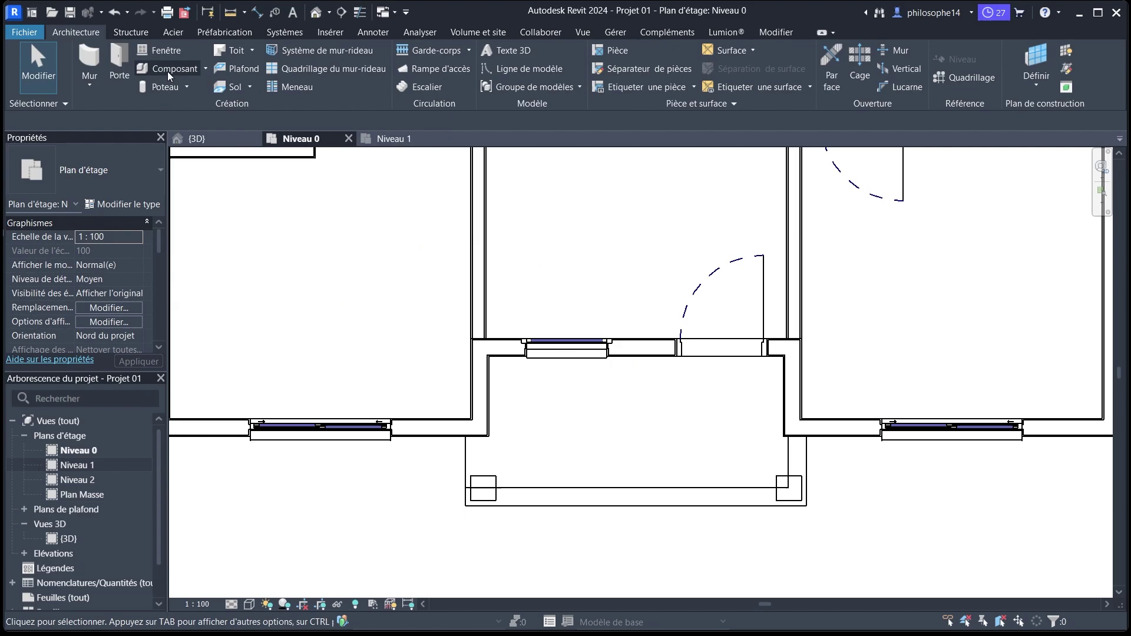
{"action": "right_click", "coordinate": [326, 262]}
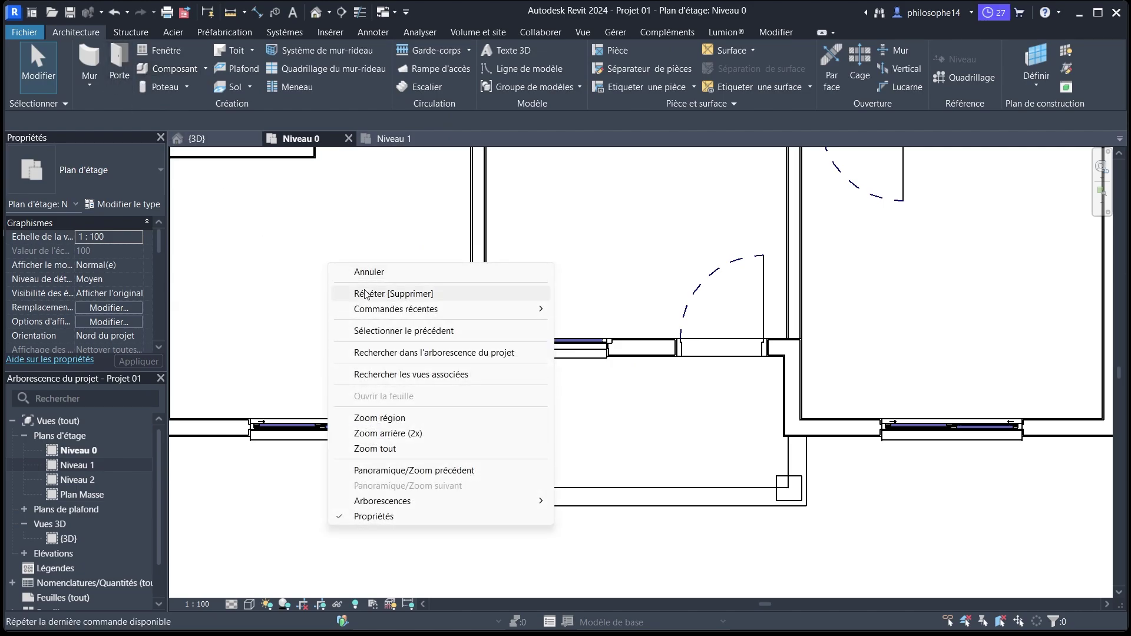
{"action": "mouse_move", "coordinate": [512, 309]}
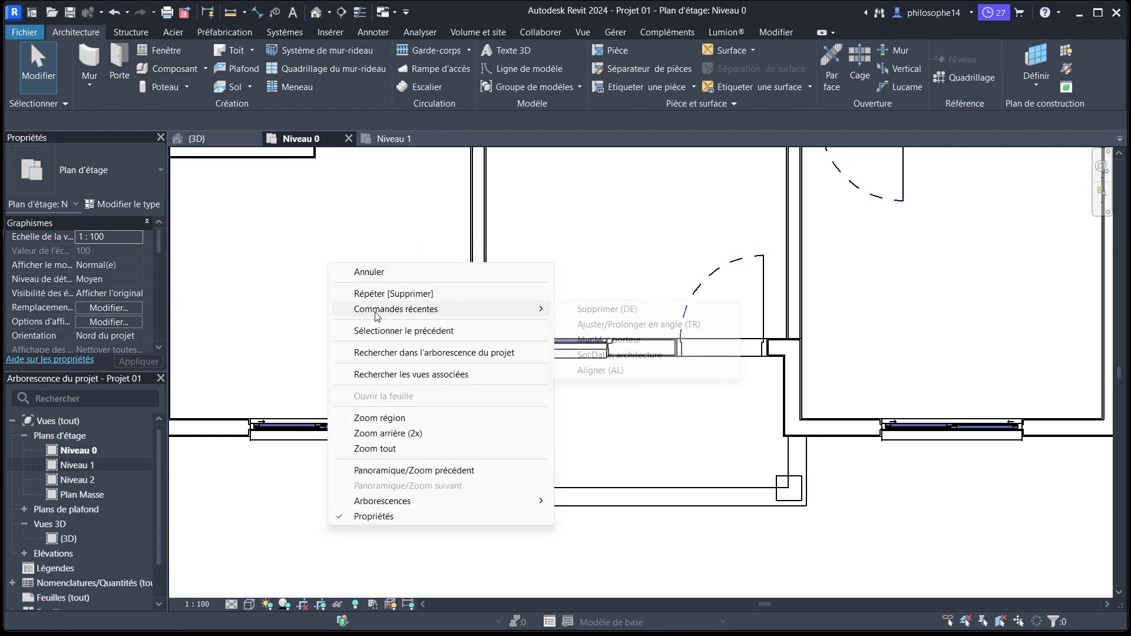
{"action": "left_click", "coordinate": [609, 340]}
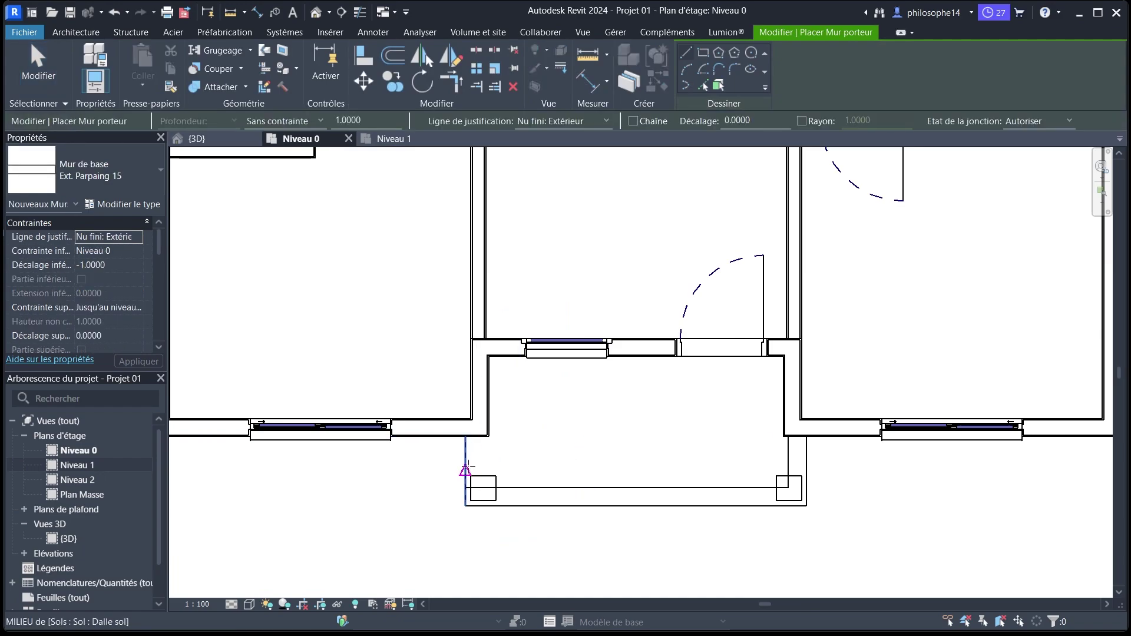
{"action": "left_click", "coordinate": [704, 85]}
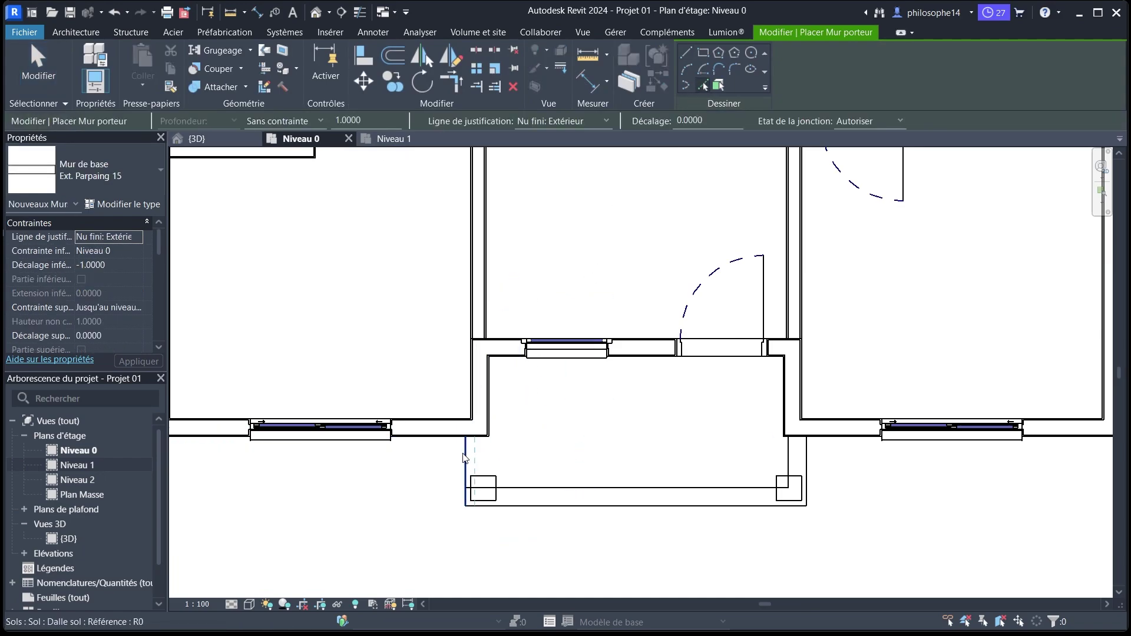
{"action": "right_click", "coordinate": [574, 390]}
{"action": "left_click", "coordinate": [593, 397]}
{"action": "right_click", "coordinate": [599, 400]}
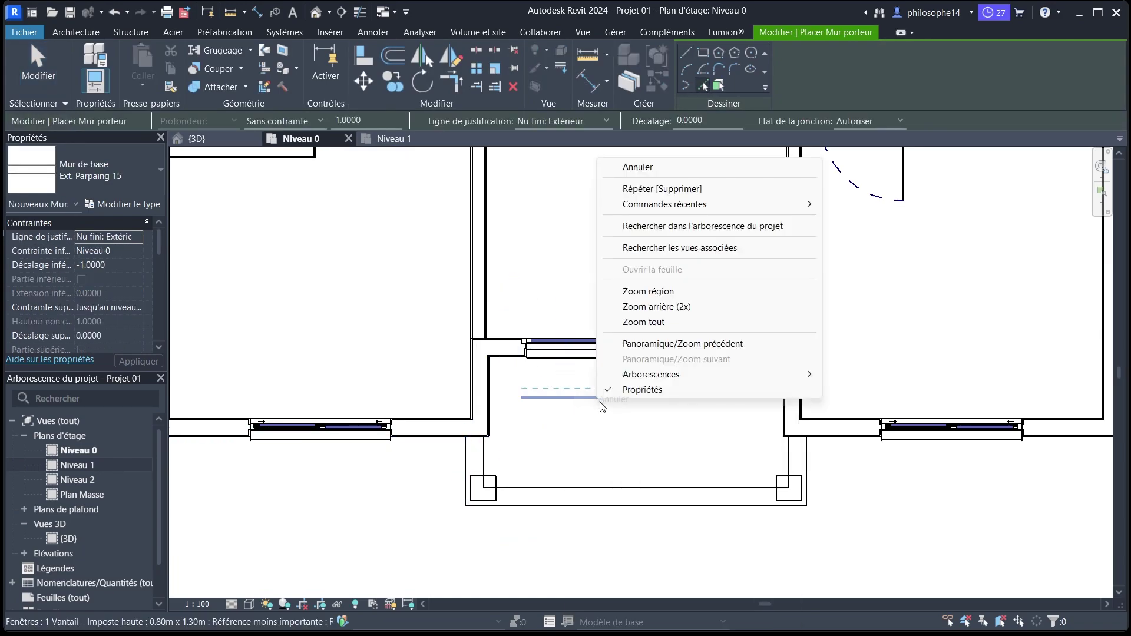
{"action": "left_click", "coordinate": [609, 406]}
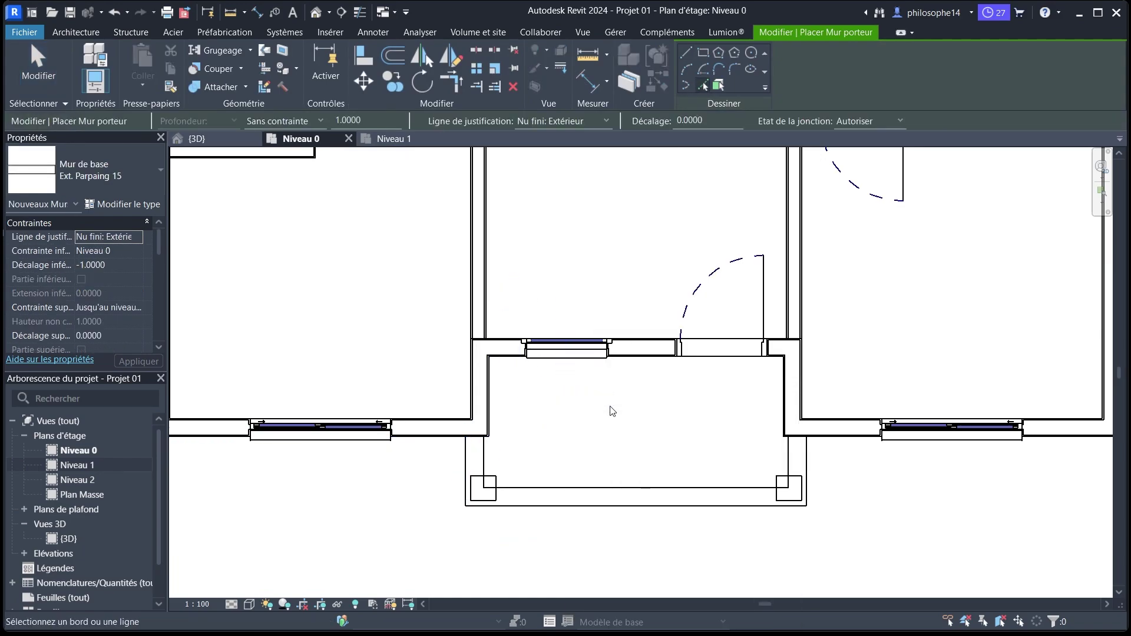
{"action": "left_click", "coordinate": [217, 135]}
{"action": "right_click", "coordinate": [885, 256]}
{"action": "left_click", "coordinate": [901, 260]}
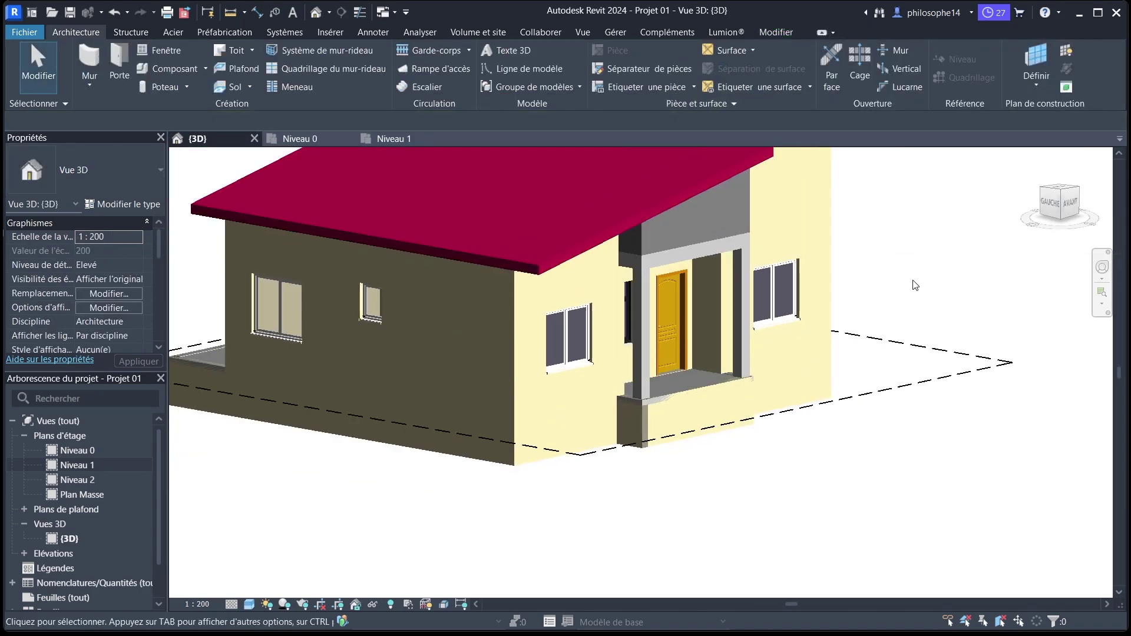
{"action": "scroll", "coordinate": [631, 412], "scroll_direction": "up", "scroll_amount": 5}
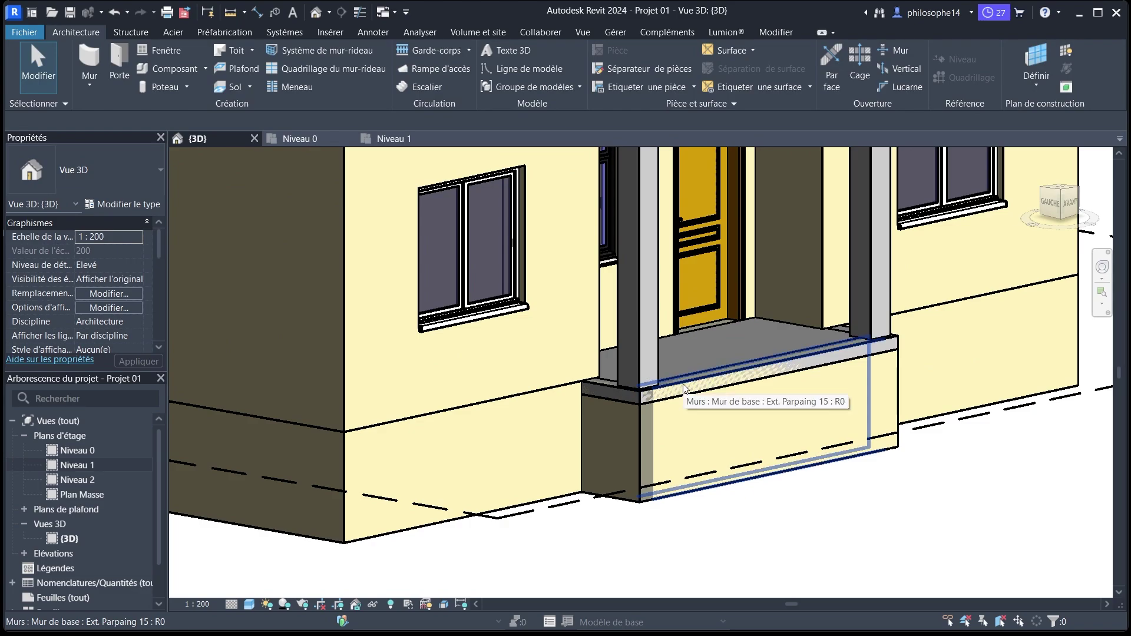
{"action": "left_click", "coordinate": [715, 384]}
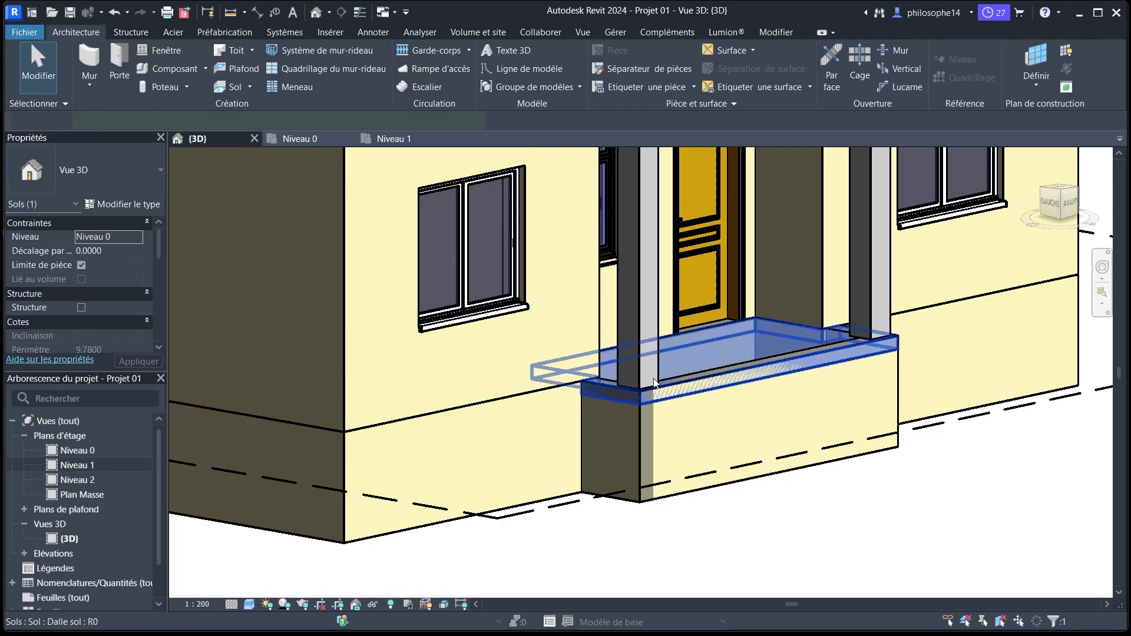
{"action": "left_click", "coordinate": [249, 87]}
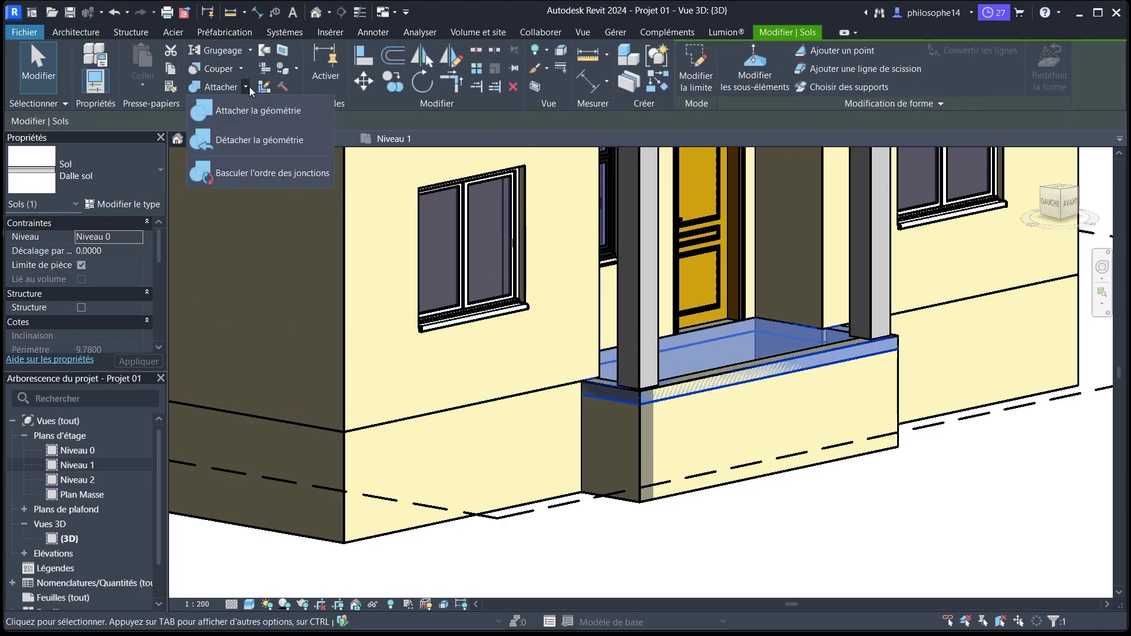
{"action": "left_click", "coordinate": [235, 138]}
{"action": "scroll", "coordinate": [645, 412], "scroll_direction": "up", "scroll_amount": 3}
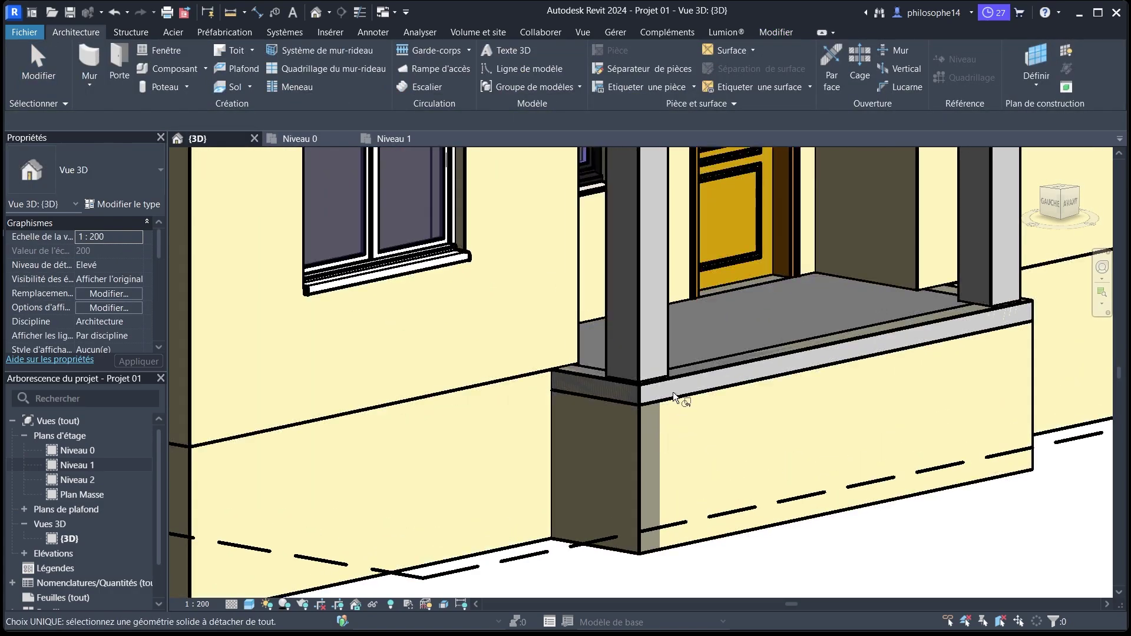
{"action": "right_click", "coordinate": [390, 242]}
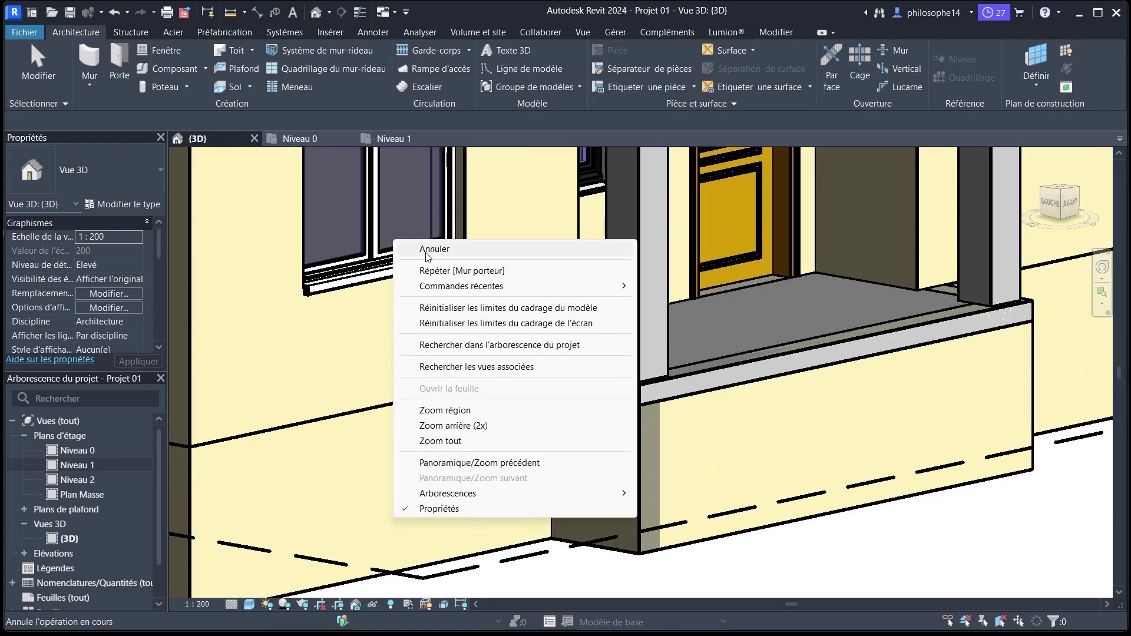
{"action": "left_click", "coordinate": [413, 250]}
Join the geometry of the porch's left base wall with the porch floor slab.
{"action": "left_click", "coordinate": [638, 480]}
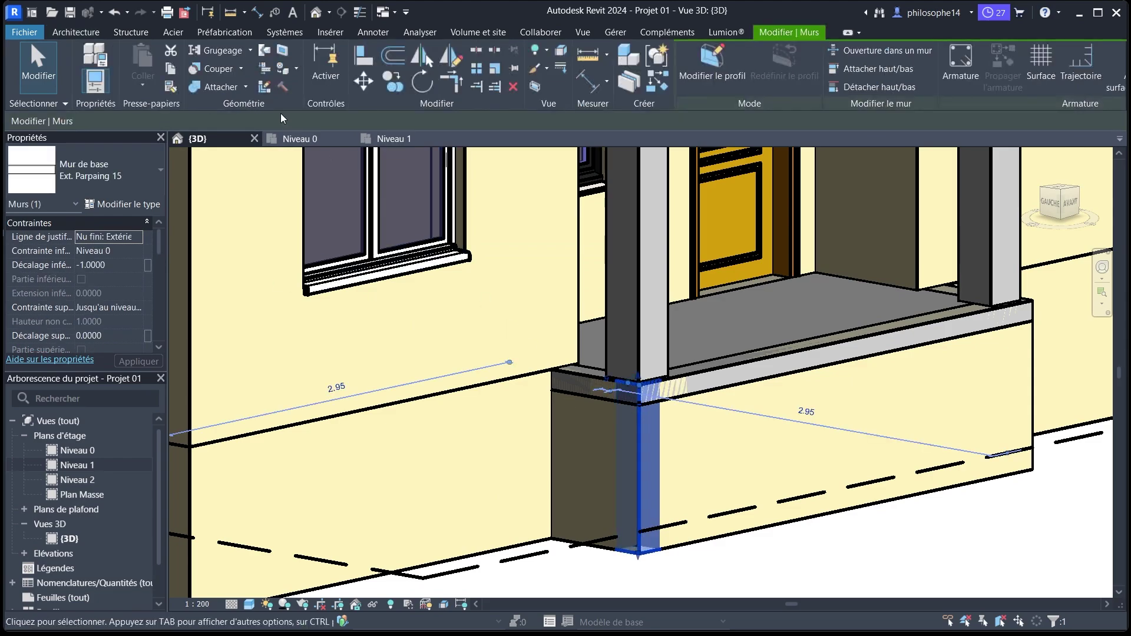
{"action": "left_click", "coordinate": [246, 89]}
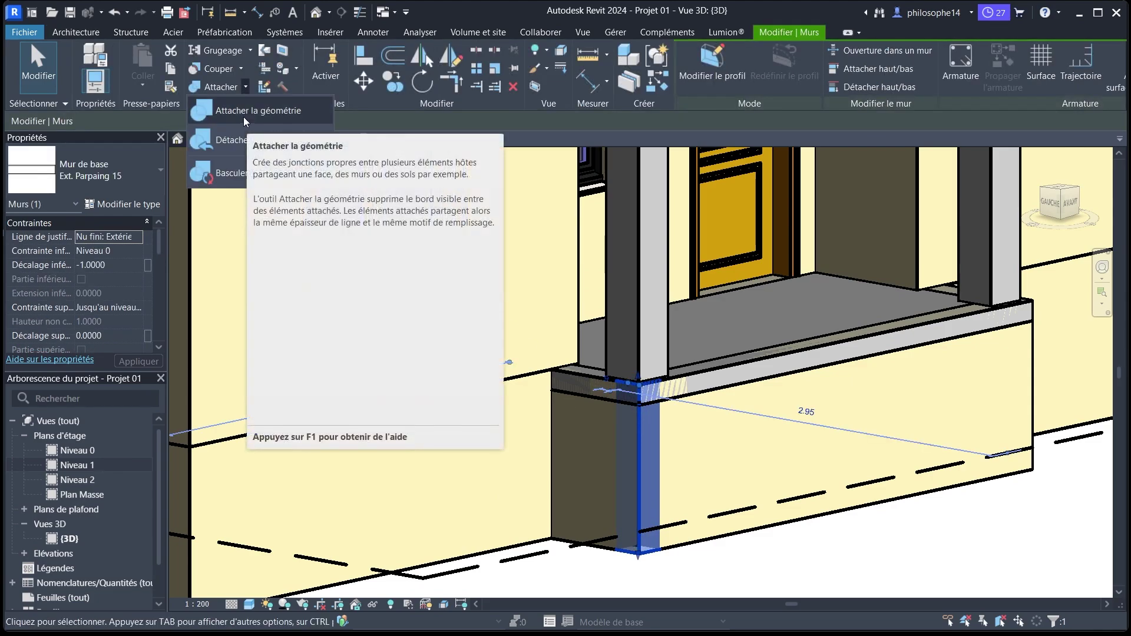
{"action": "key", "text": "Escape"}
{"action": "key", "text": "Escape"}
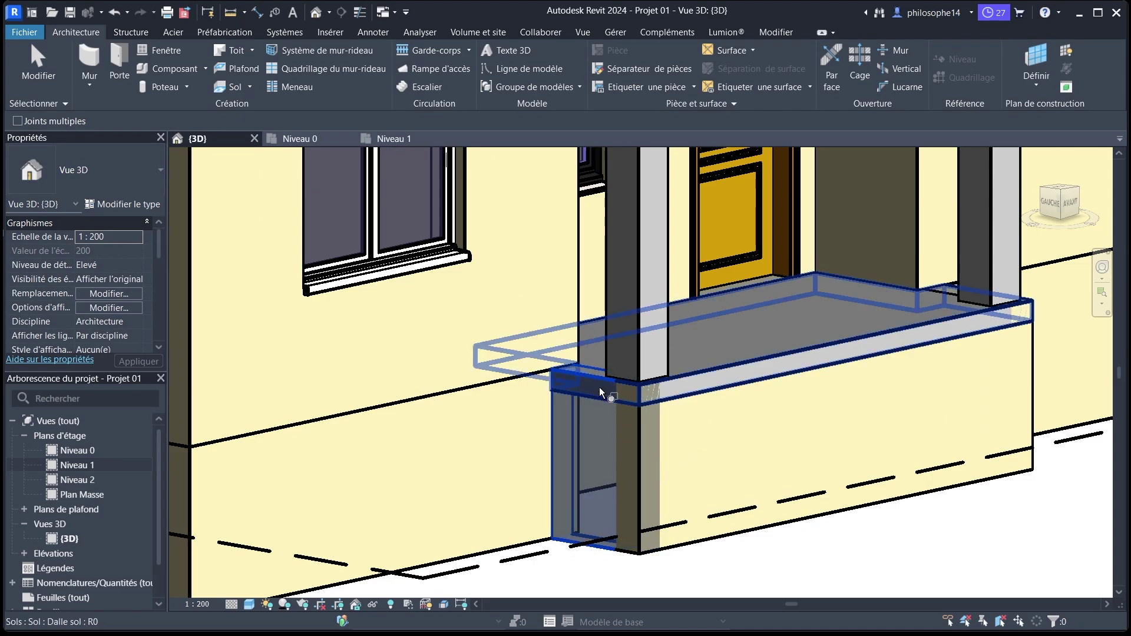
{"action": "scroll", "coordinate": [624, 461], "scroll_direction": "down", "scroll_amount": 5}
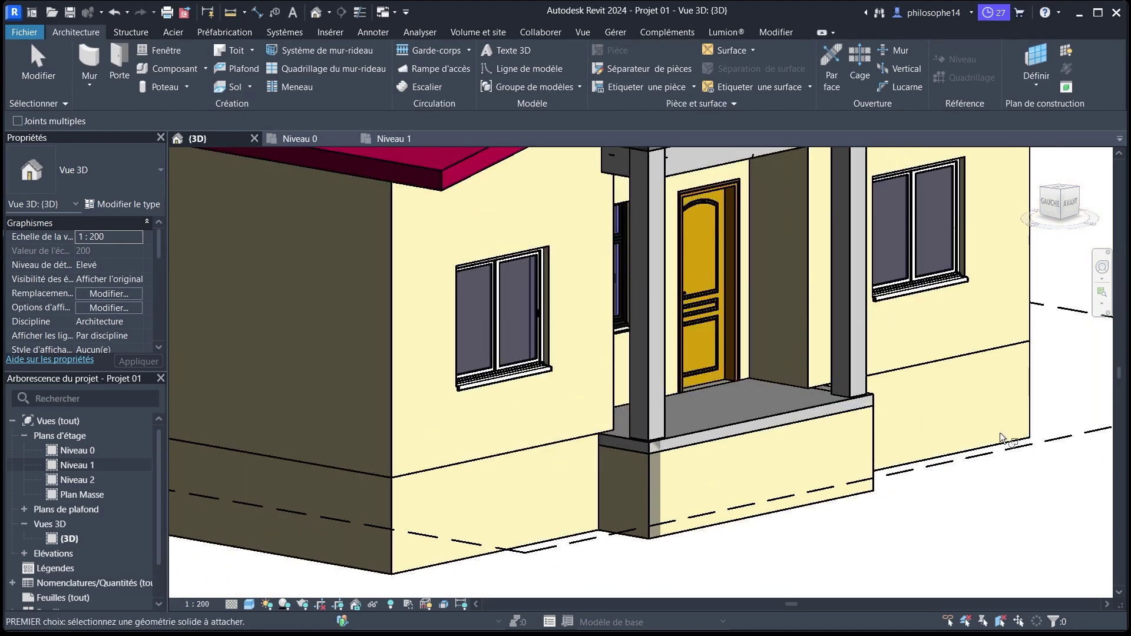
{"action": "left_click_drag", "start_coordinate": [1055, 206], "coordinate": [1051, 225]}
{"action": "right_click", "coordinate": [966, 287]}
{"action": "left_click", "coordinate": [982, 296]}
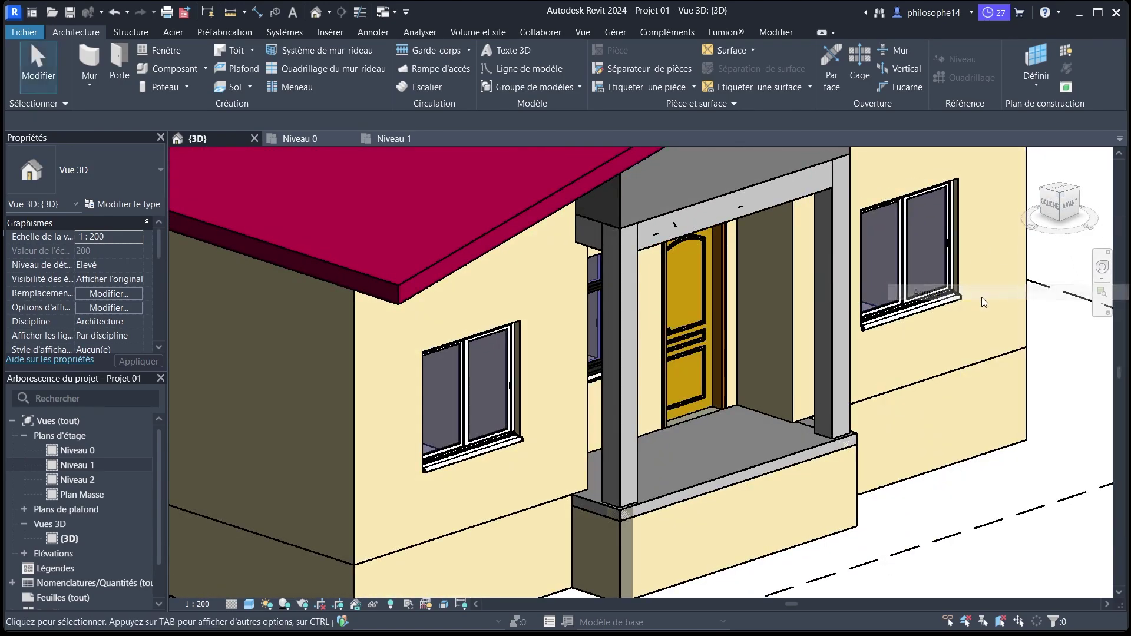
Remove the leftover short wall stub at the front-left corner of the porch base.
{"action": "left_click", "coordinate": [624, 542]}
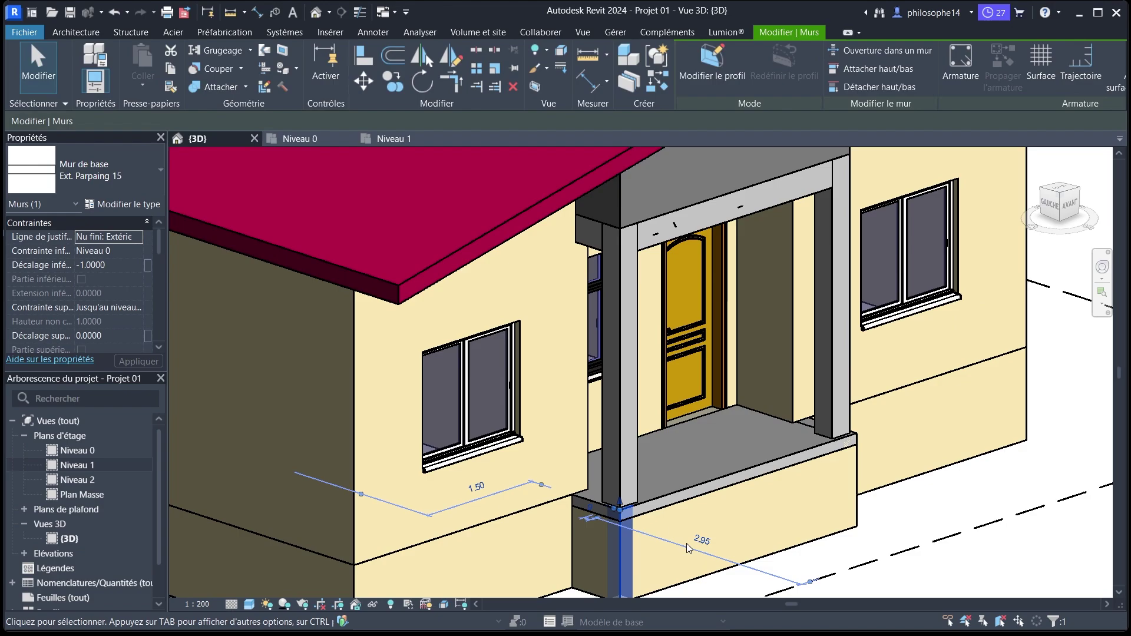
{"action": "key", "text": "Escape"}
{"action": "scroll", "coordinate": [785, 445], "scroll_direction": "down", "scroll_amount": 2}
{"action": "scroll", "coordinate": [791, 485], "scroll_direction": "up", "scroll_amount": 2}
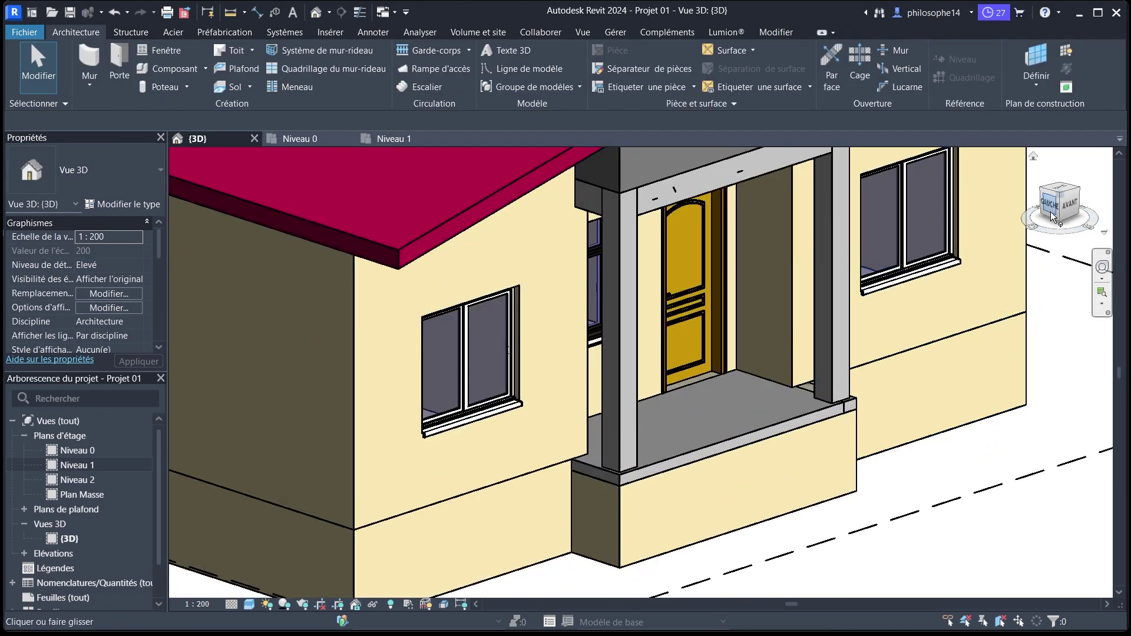
Join the geometry of the porch's right base wall with the porch floor slab.
{"action": "left_click_drag", "start_coordinate": [1056, 215], "coordinate": [404, 436]}
{"action": "left_click", "coordinate": [405, 435]}
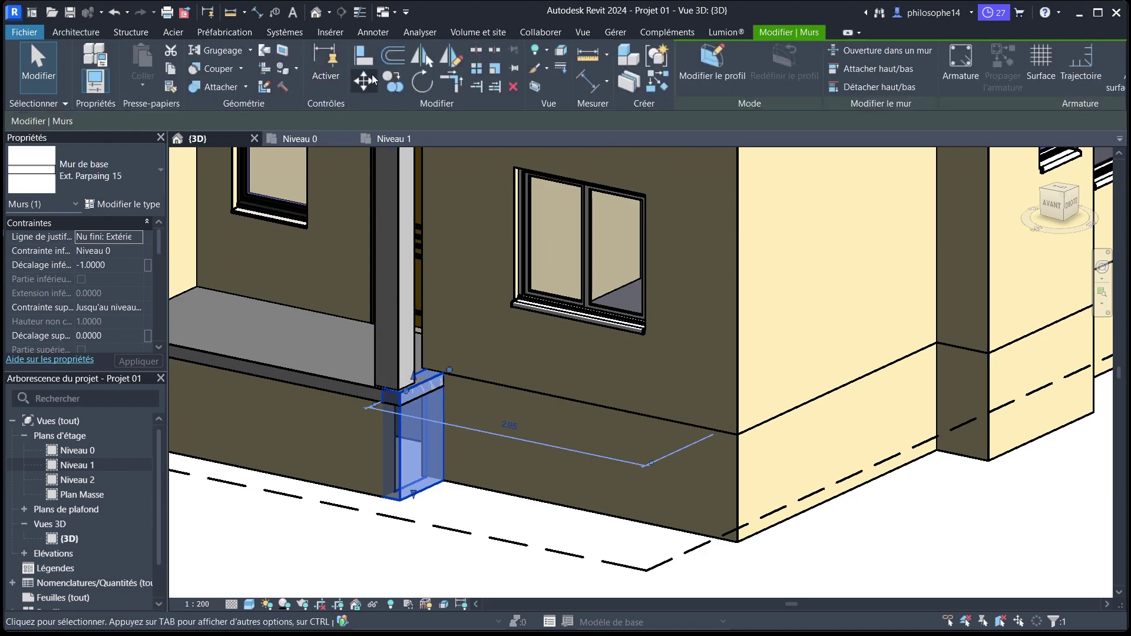
{"action": "left_click", "coordinate": [245, 86]}
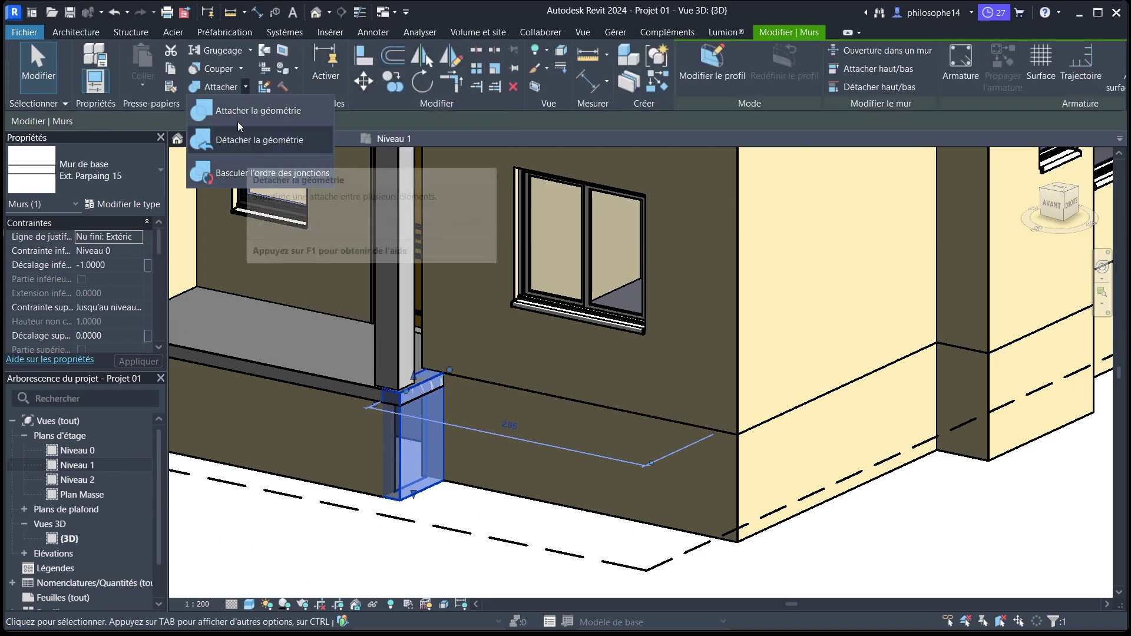
{"action": "left_click", "coordinate": [235, 114]}
{"action": "scroll", "coordinate": [435, 538], "scroll_direction": "up", "scroll_amount": 3}
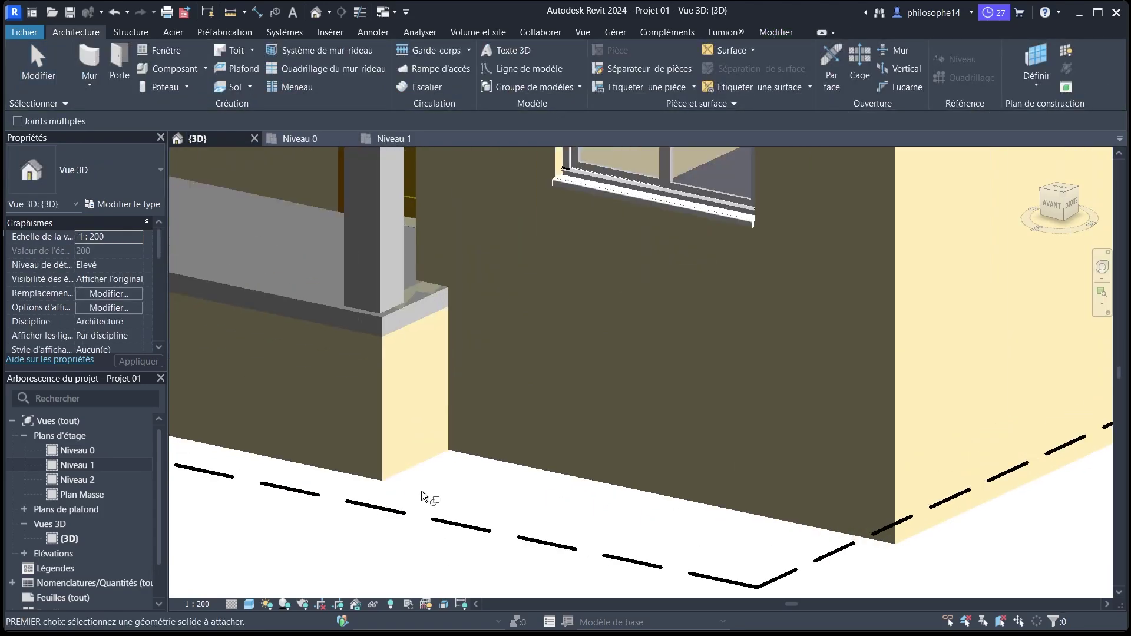
{"action": "left_click", "coordinate": [419, 467]}
{"action": "left_click", "coordinate": [400, 320]}
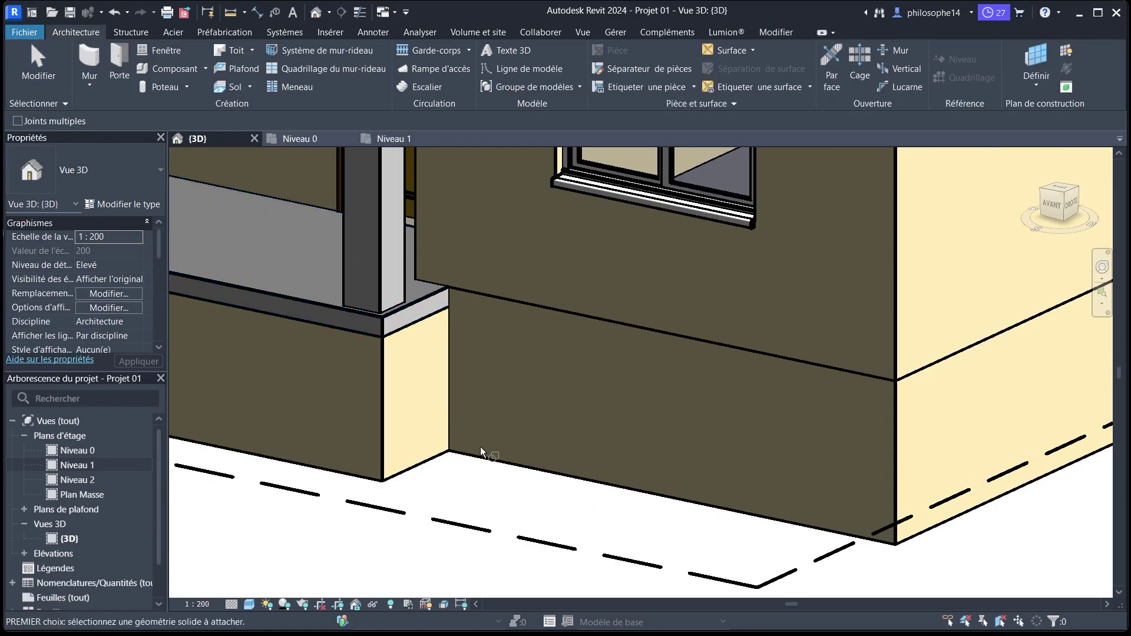
{"action": "scroll", "coordinate": [635, 488], "scroll_direction": "down", "scroll_amount": 4}
{"action": "middle_click_drag", "start_coordinate": [650, 483], "coordinate": [699, 464], "text": "shift"}
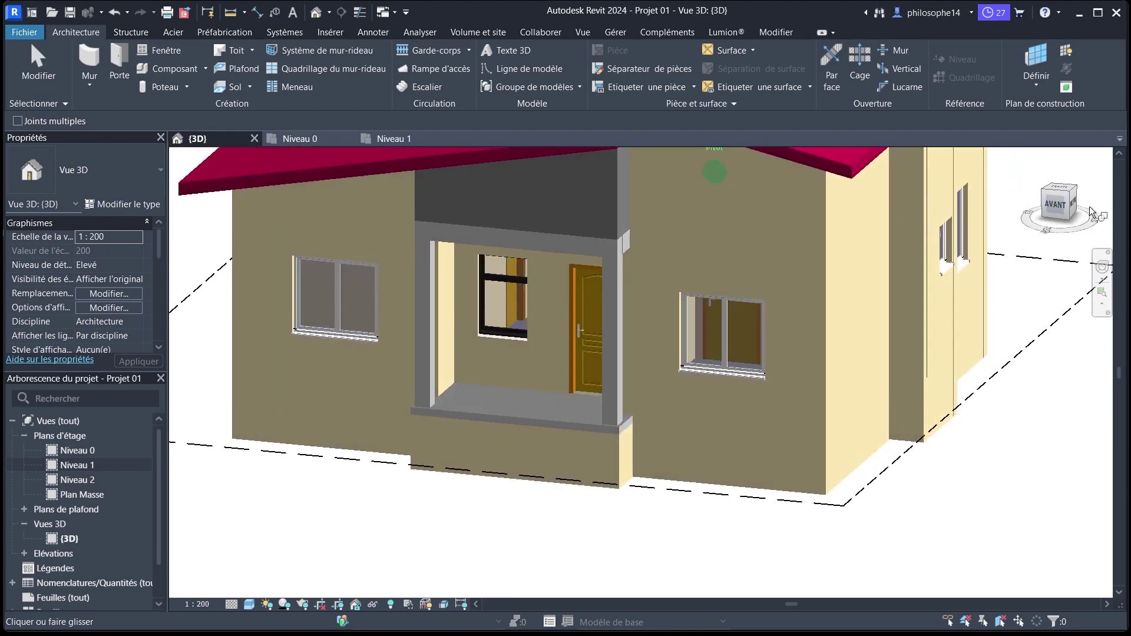
Join the geometry of the rear terrace's outer base wall with the terrace floor slab and end the join command.
{"action": "mouse_move", "coordinate": [1091, 212]}
{"action": "middle_mouse_down", "text": "shift"}
{"action": "mouse_move", "coordinate": [174, 204]}
{"action": "mouse_move", "coordinate": [636, 208]}
{"action": "middle_mouse_up", "text": "shift"}
{"action": "scroll", "coordinate": [802, 459], "scroll_direction": "up", "scroll_amount": 2}
{"action": "scroll", "coordinate": [801, 460], "scroll_direction": "up", "scroll_amount": 1}
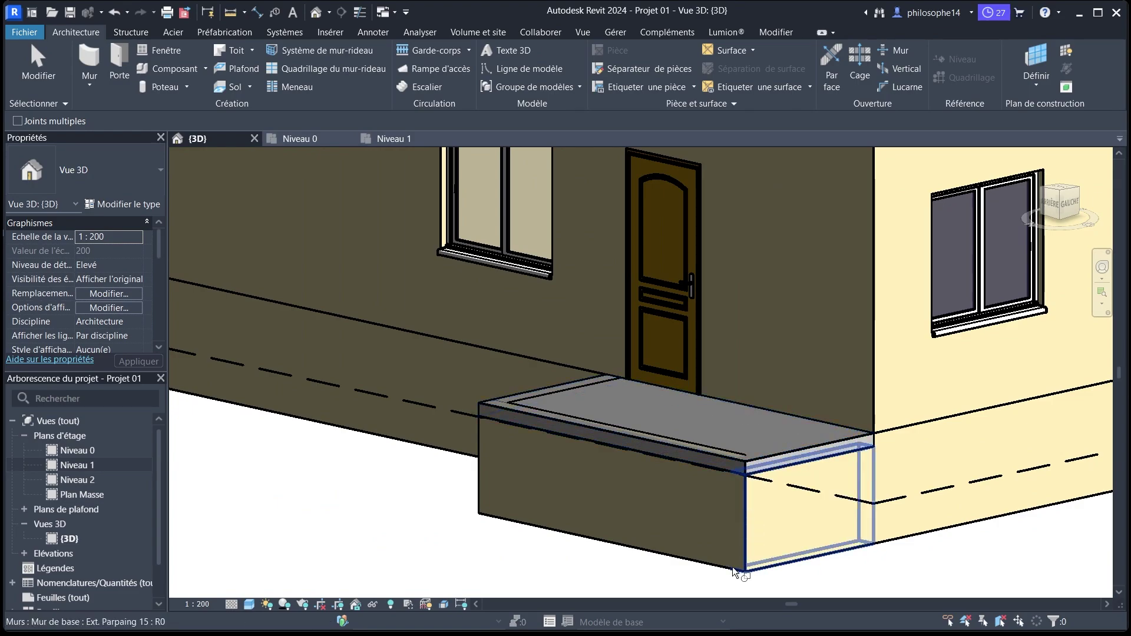
{"action": "left_click", "coordinate": [713, 568]}
{"action": "left_click", "coordinate": [719, 458]}
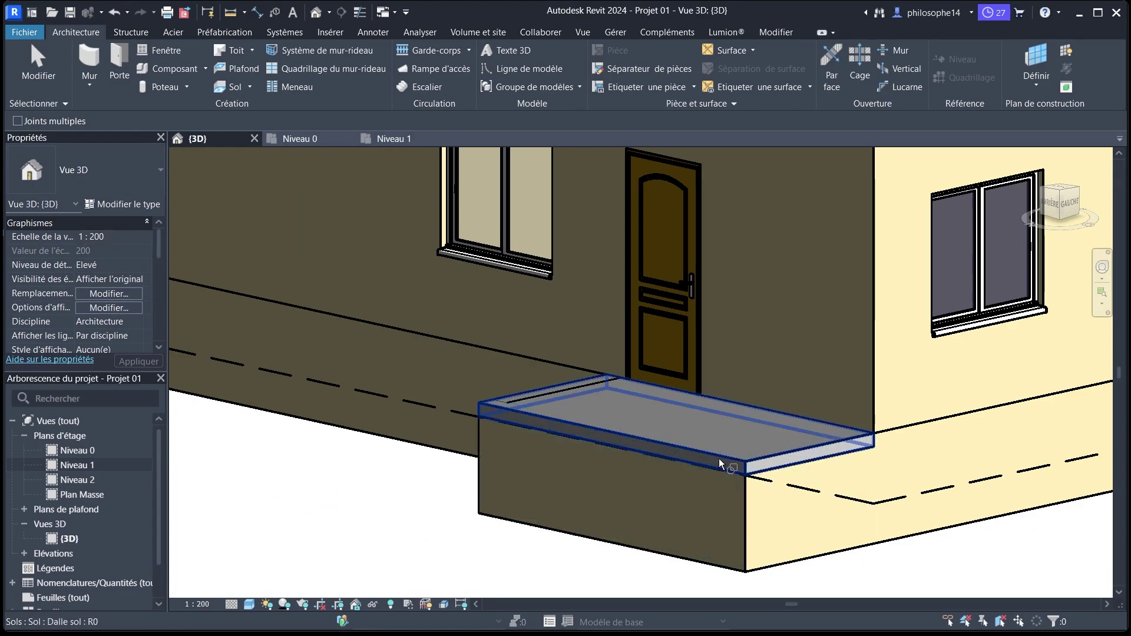
{"action": "scroll", "coordinate": [822, 442], "scroll_direction": "down", "scroll_amount": 2}
{"action": "middle_click_drag", "start_coordinate": [703, 461], "coordinate": [1104, 339], "text": "shift"}
{"action": "scroll", "coordinate": [1002, 324], "scroll_direction": "up", "scroll_amount": 3}
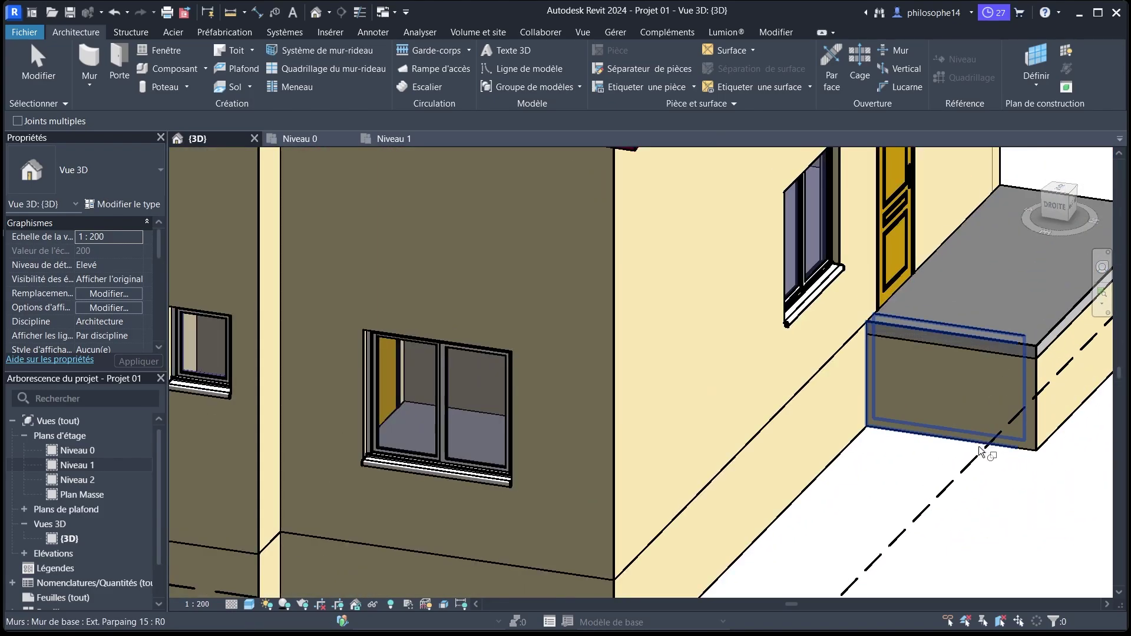
{"action": "scroll", "coordinate": [972, 353], "scroll_direction": "down", "scroll_amount": 4}
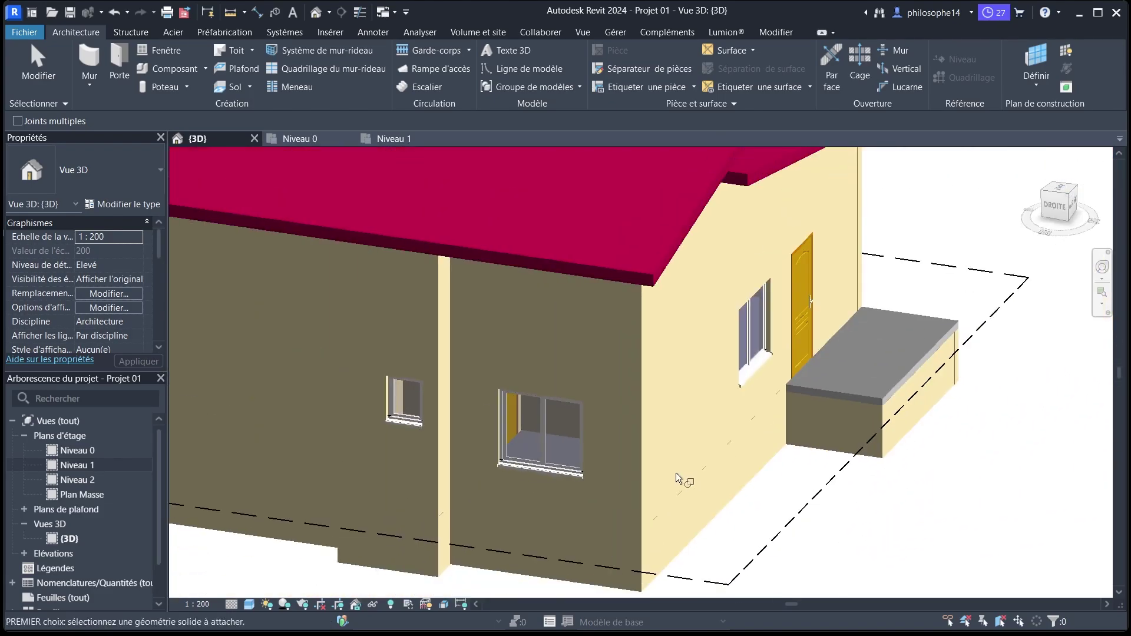
{"action": "right_click", "coordinate": [975, 284]}
{"action": "left_click", "coordinate": [975, 285]}
{"action": "right_click", "coordinate": [981, 299]}
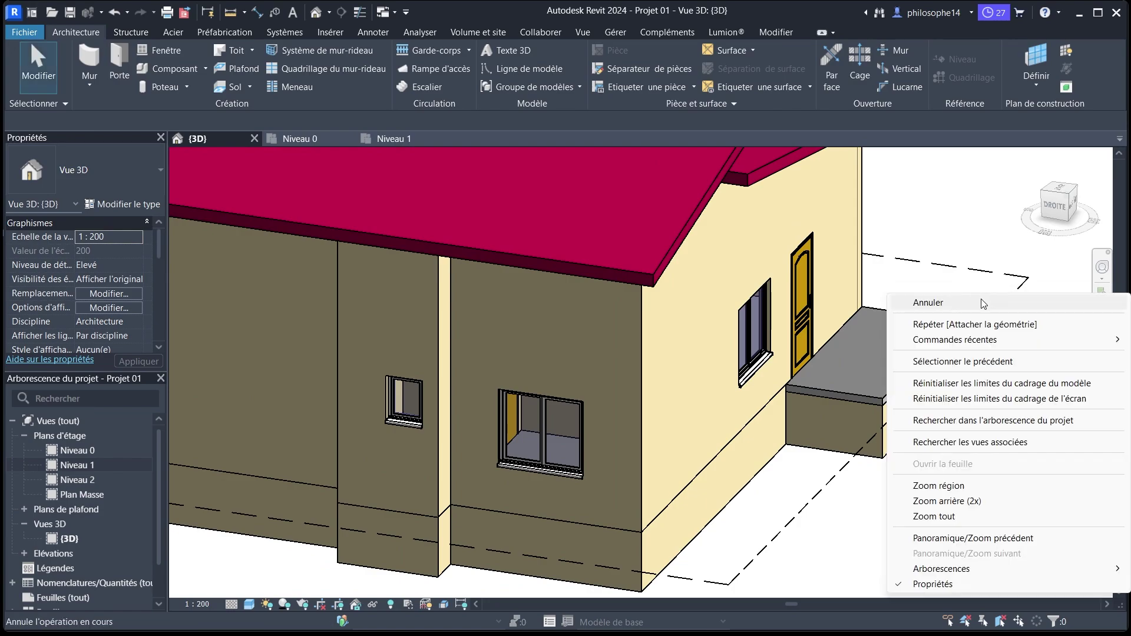
Examine the whole house from several sides, including the entrance porch's columns and front concrete beam.
{"action": "left_click", "coordinate": [937, 519]}
{"action": "mouse_move", "coordinate": [1028, 205]}
{"action": "left_mouse_down"}
{"action": "mouse_move", "coordinate": [641, 221]}
{"action": "mouse_move", "coordinate": [458, 246]}
{"action": "mouse_move", "coordinate": [777, 298]}
{"action": "left_mouse_up"}
{"action": "mouse_move", "coordinate": [1081, 202]}
{"action": "left_mouse_down"}
{"action": "mouse_move", "coordinate": [955, 189]}
{"action": "mouse_move", "coordinate": [1040, 189]}
{"action": "mouse_move", "coordinate": [1035, 219]}
{"action": "left_mouse_up"}
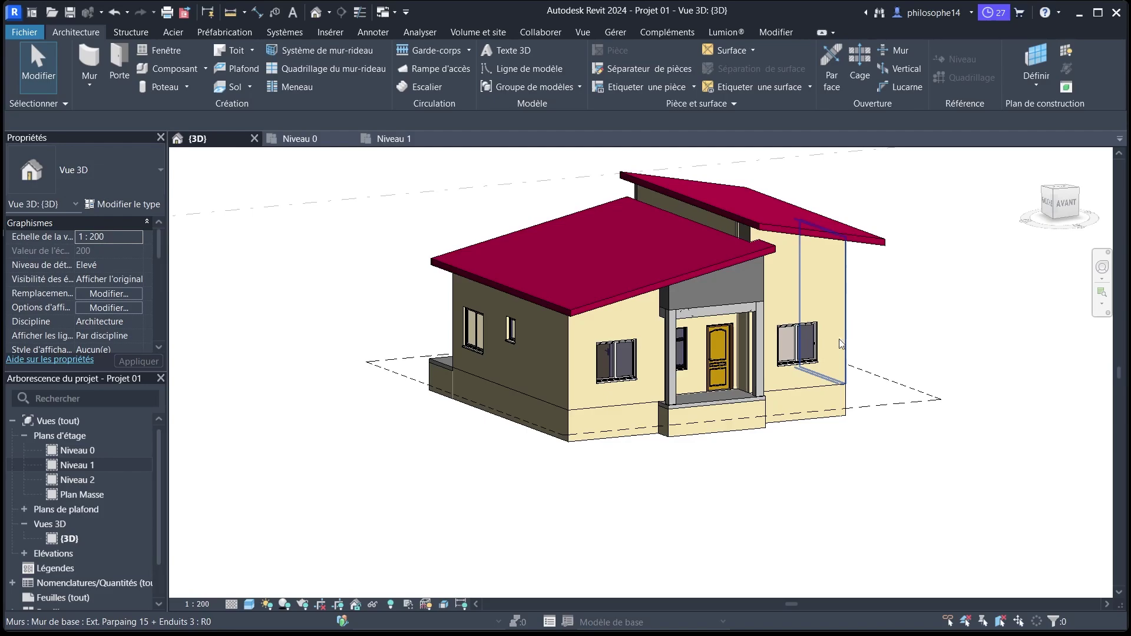
{"action": "scroll", "coordinate": [761, 274], "scroll_direction": "up", "scroll_amount": 3}
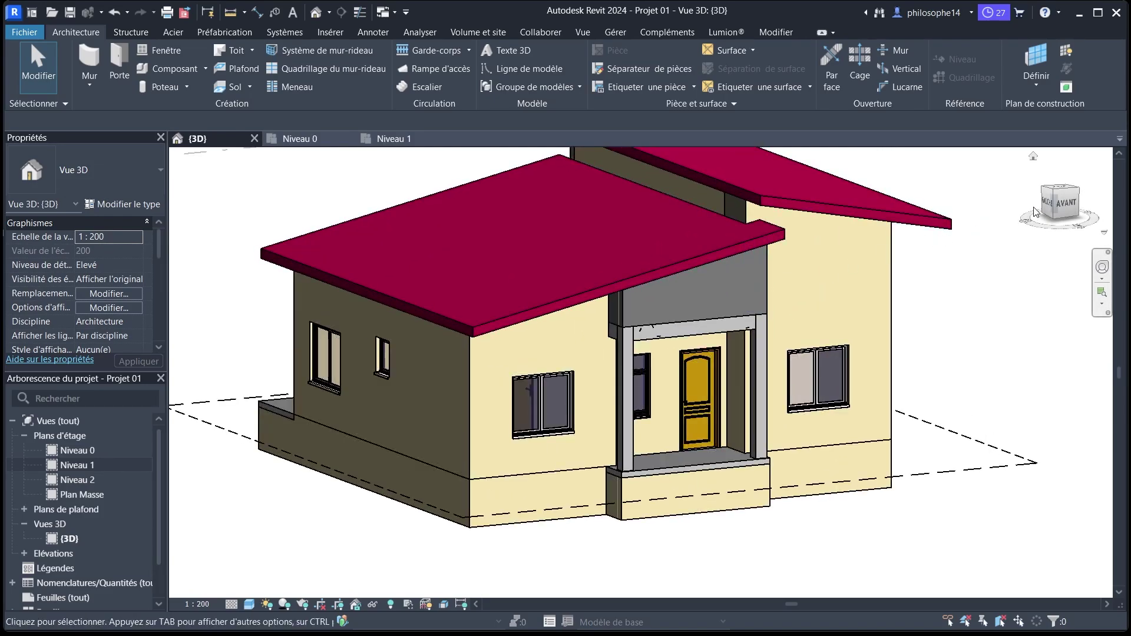
{"action": "mouse_move", "coordinate": [1035, 210]}
{"action": "left_mouse_down"}
{"action": "mouse_move", "coordinate": [843, 212]}
{"action": "mouse_move", "coordinate": [811, 224]}
{"action": "mouse_move", "coordinate": [773, 214]}
{"action": "left_mouse_up"}
{"action": "left_click", "coordinate": [1074, 206]}
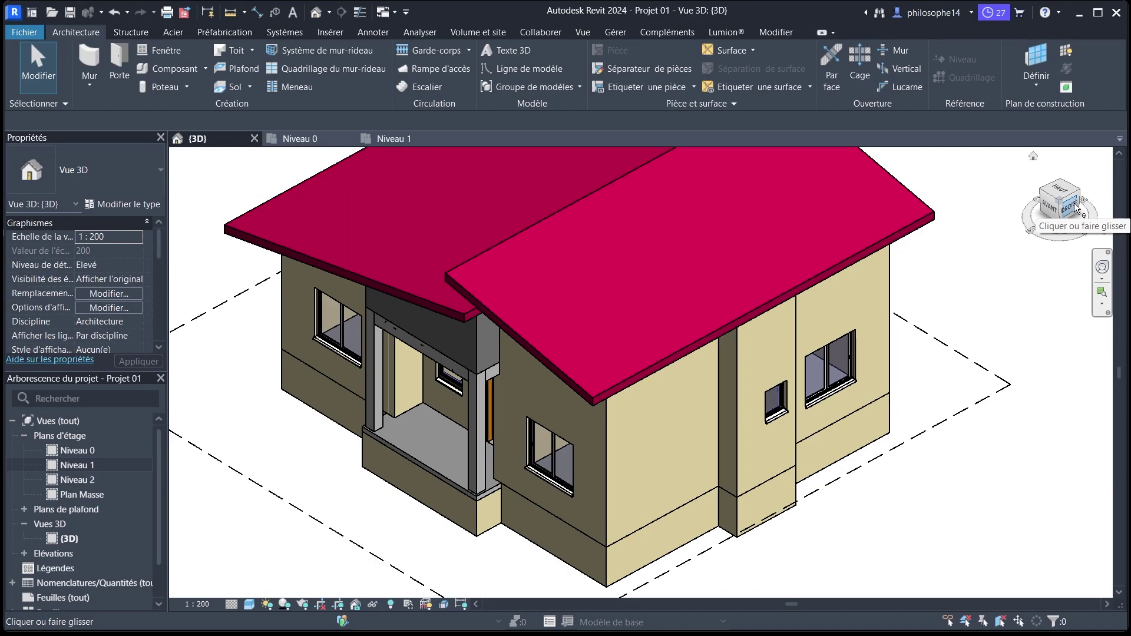
{"action": "scroll", "coordinate": [482, 455], "scroll_direction": "up", "scroll_amount": 3}
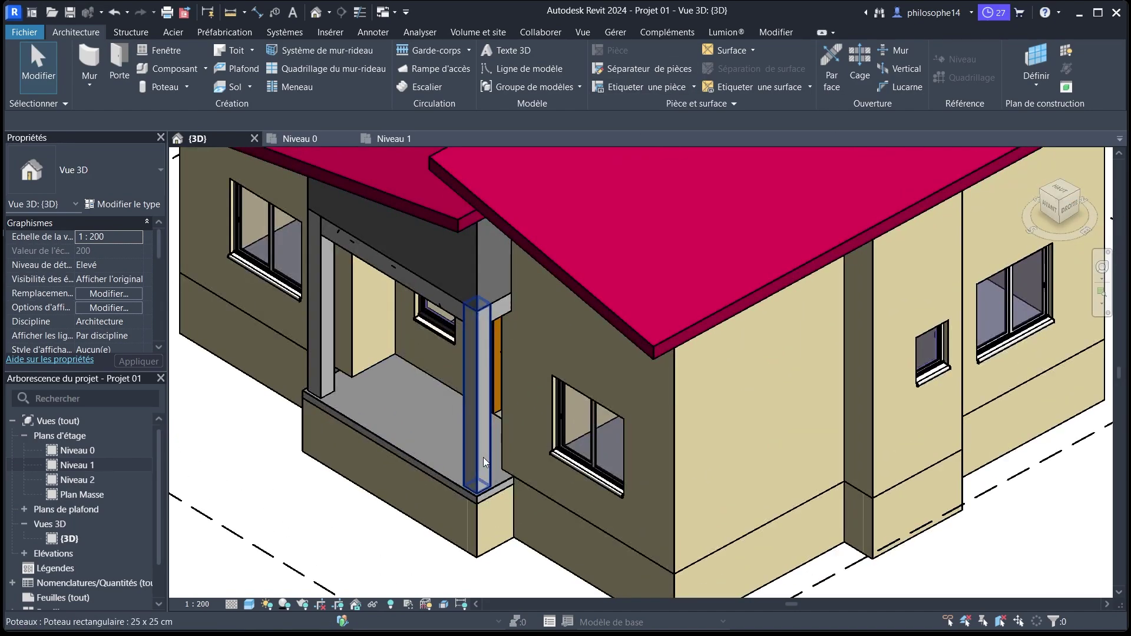
{"action": "left_click_drag", "start_coordinate": [479, 451], "coordinate": [328, 383]}
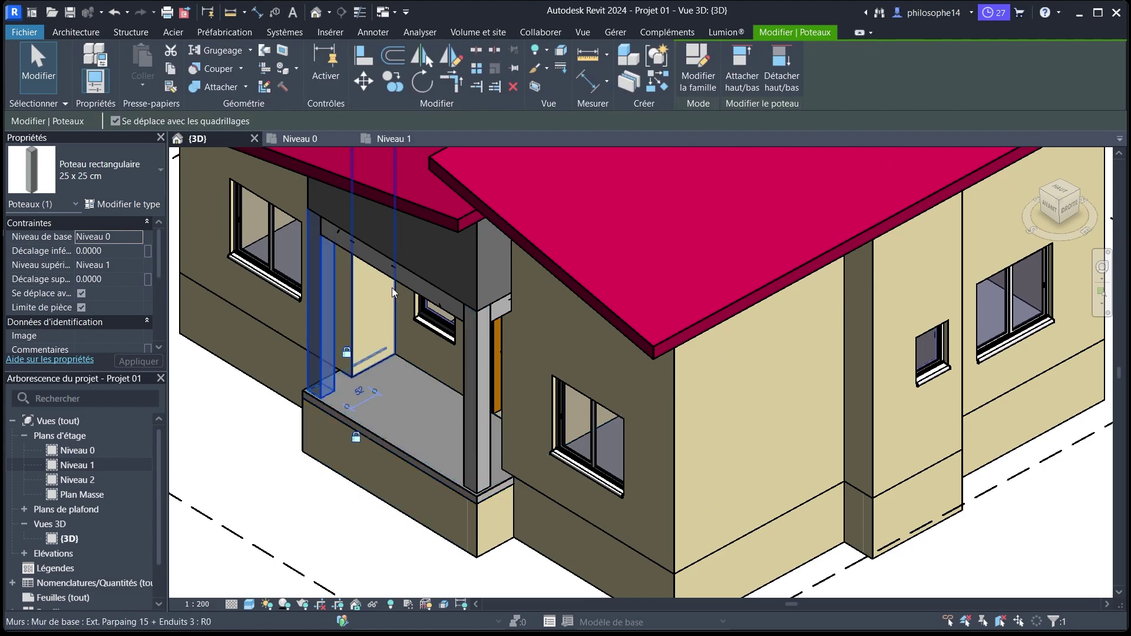
{"action": "left_click", "coordinate": [405, 270]}
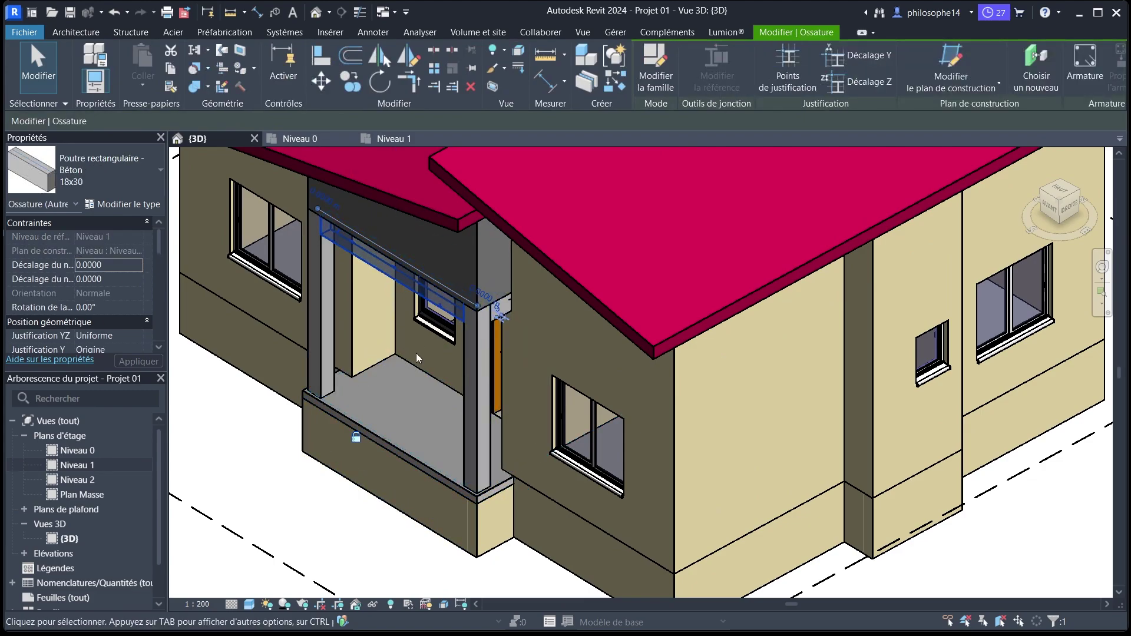
Begin a structural floor on the Niveau 1 plan and duplicate its type as "Dalle 15 cm" with the function Extérieur.
{"action": "left_click", "coordinate": [409, 140]}
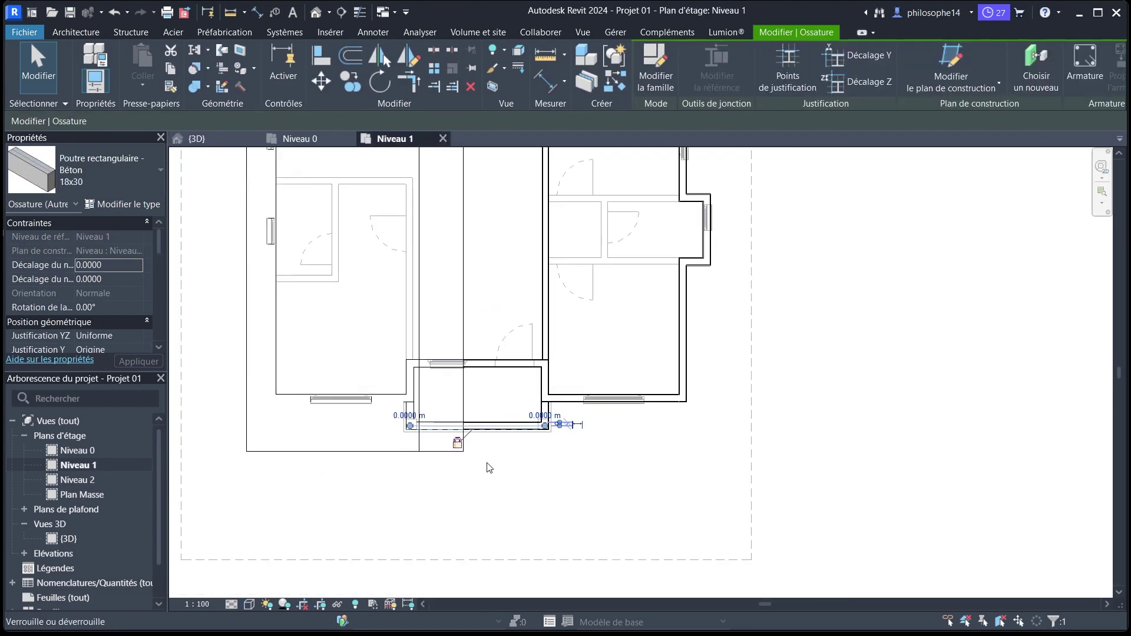
{"action": "key", "text": "Escape"}
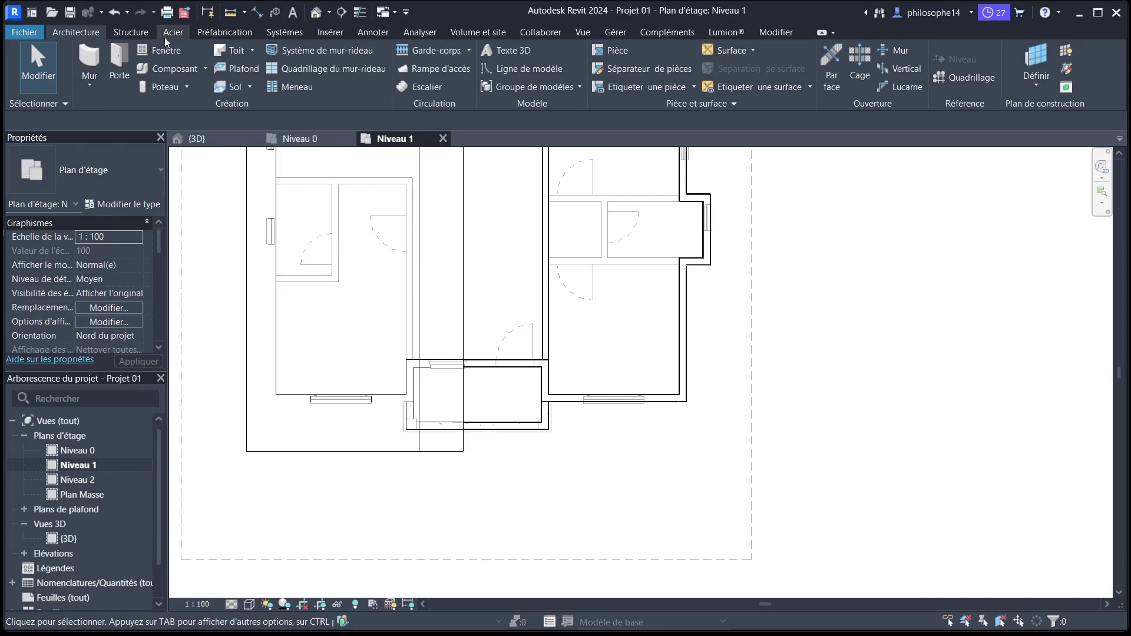
{"action": "left_click", "coordinate": [250, 87]}
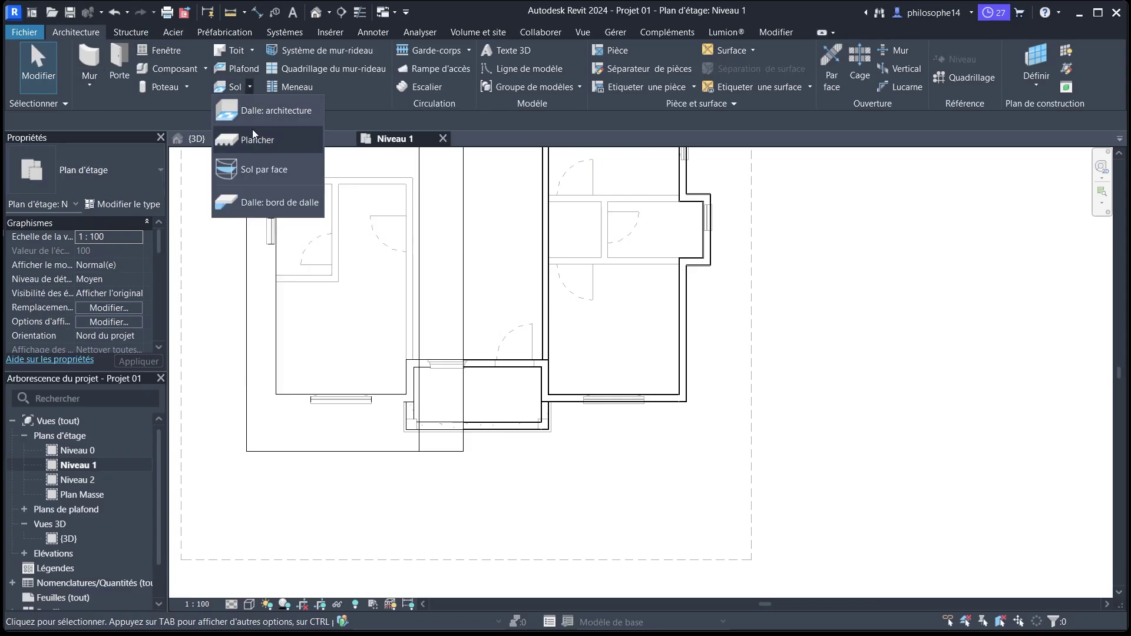
{"action": "left_click", "coordinate": [255, 140]}
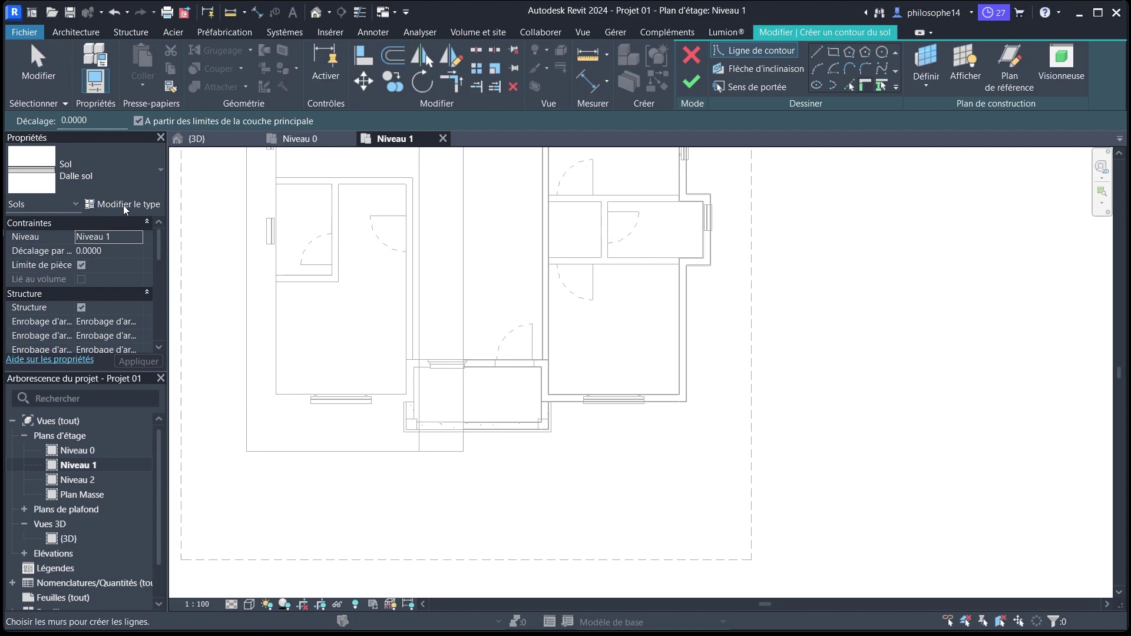
{"action": "left_click", "coordinate": [126, 205]}
{"action": "left_click", "coordinate": [693, 98]}
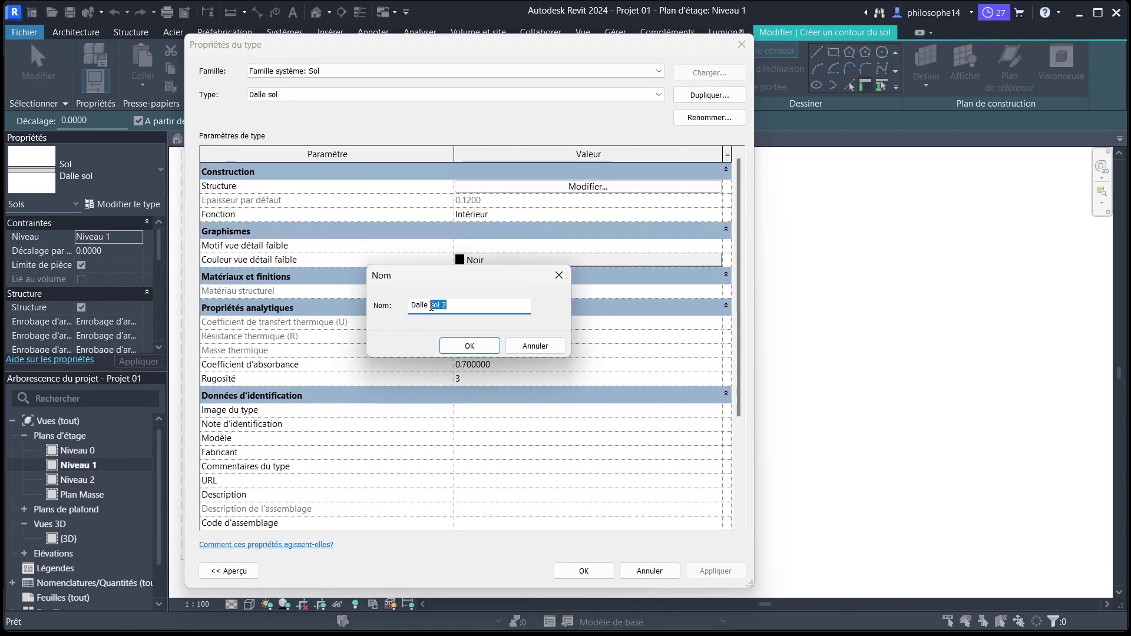
{"action": "type", "text": "Dalle 15 cm"}
{"action": "left_click", "coordinate": [463, 344]}
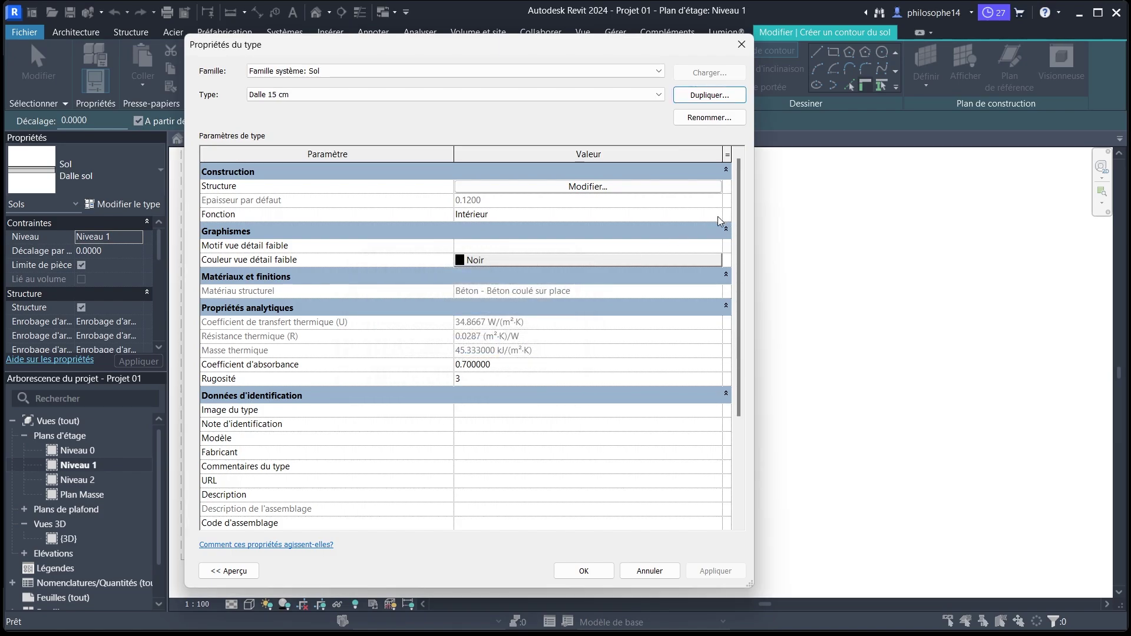
{"action": "left_click", "coordinate": [717, 215]}
{"action": "left_click", "coordinate": [489, 241]}
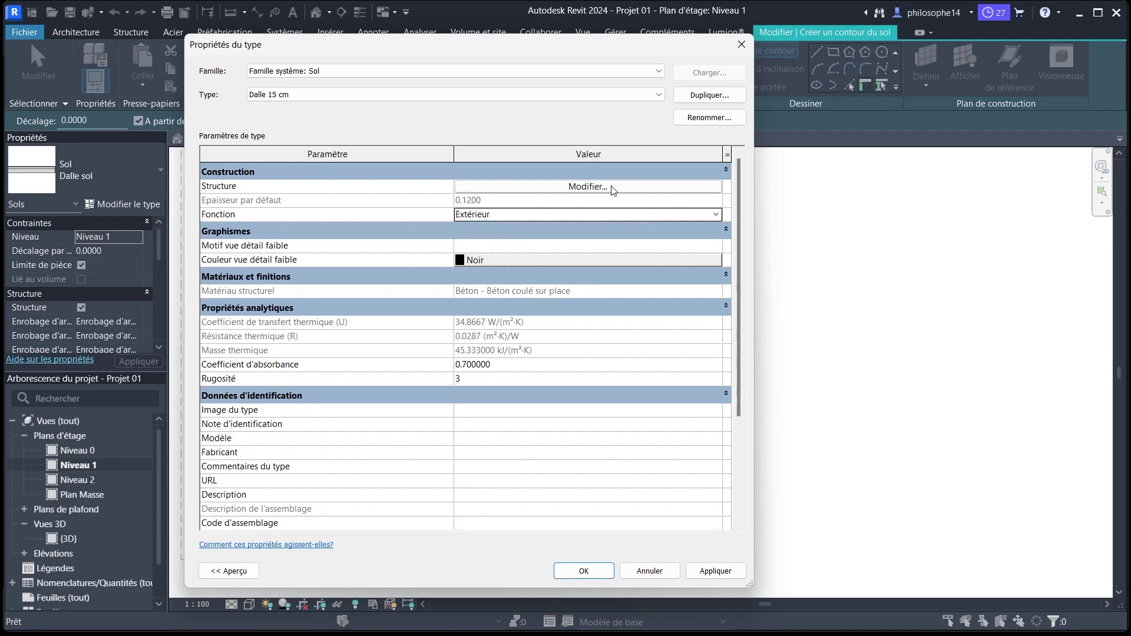
Remove the Carrelage Ceramique finish and the Doublage concrete layer from the Dalle 15 cm assembly.
{"action": "left_click", "coordinate": [589, 186]}
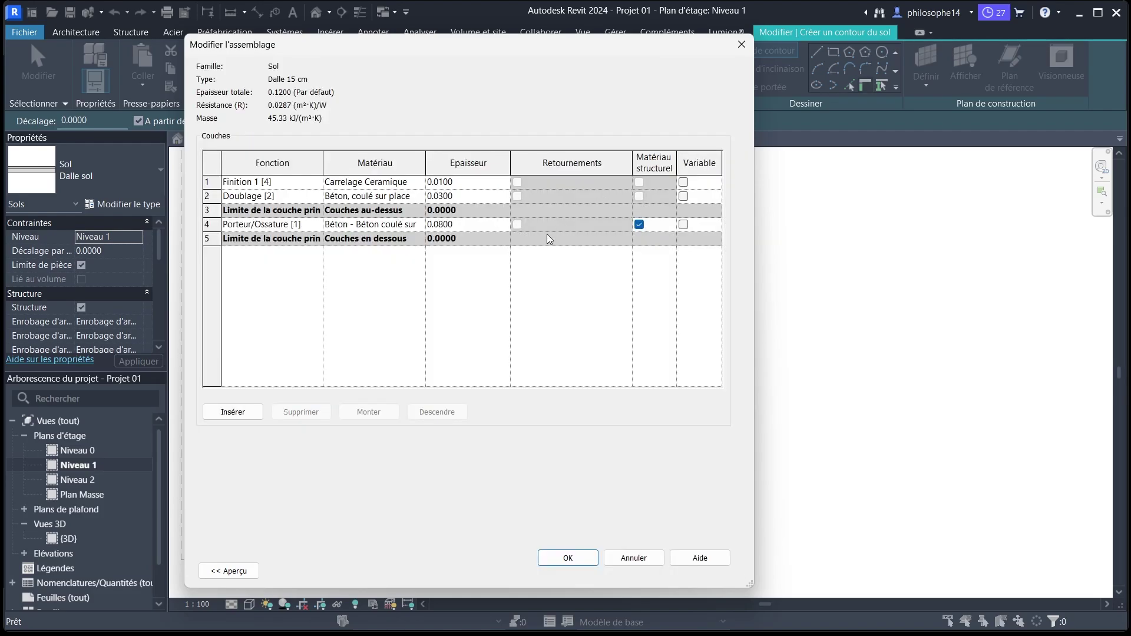
{"action": "left_click", "coordinate": [208, 182]}
{"action": "left_click", "coordinate": [302, 412]}
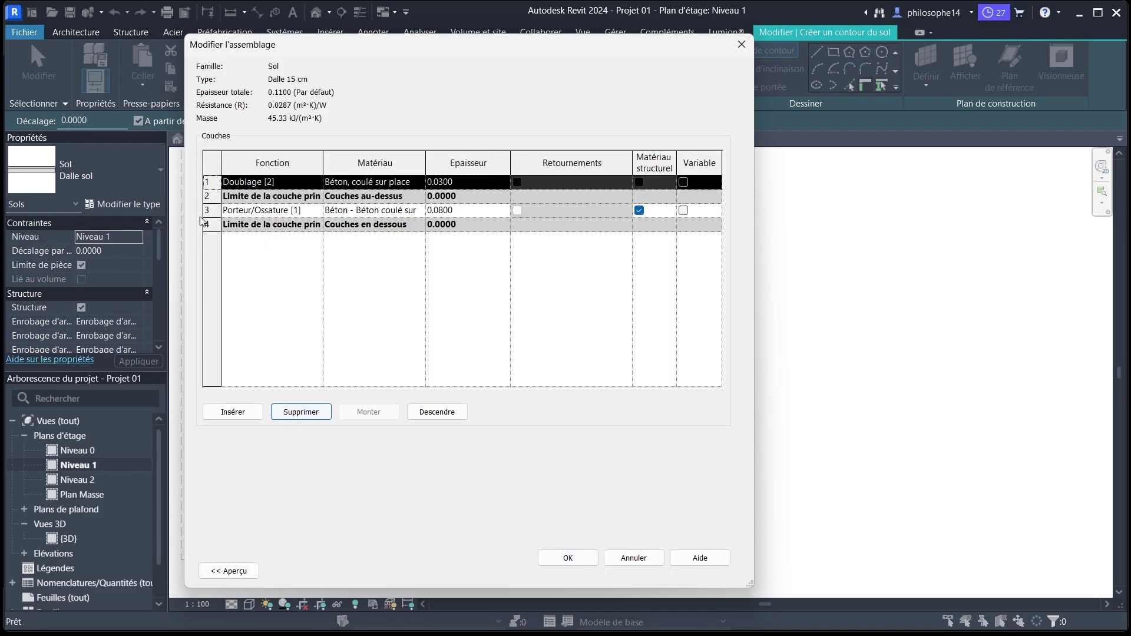
{"action": "left_click", "coordinate": [301, 411]}
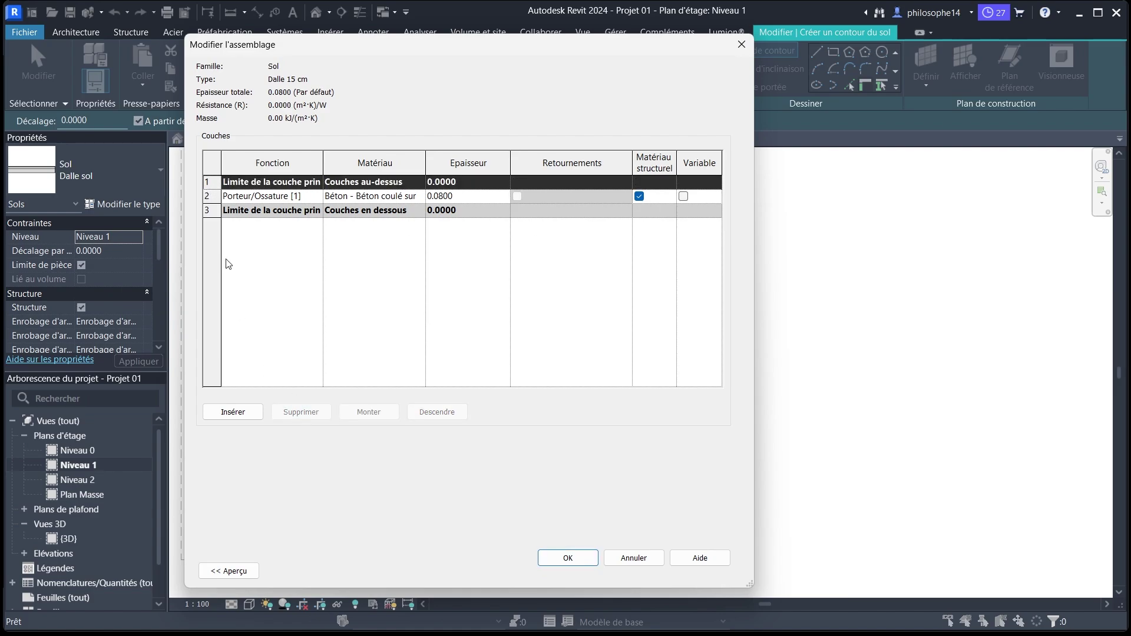
Set the Dalle 15 cm structural concrete layer to 0.15 m thick and apply the type changes.
{"action": "left_click", "coordinate": [456, 196]}
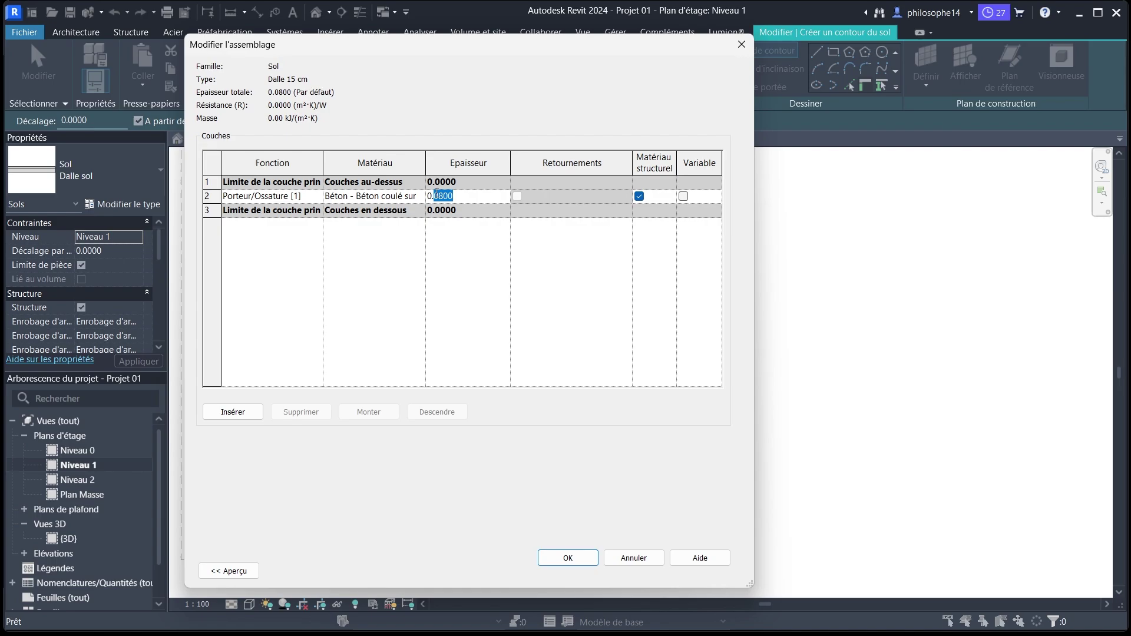
{"action": "left_click", "coordinate": [558, 558]}
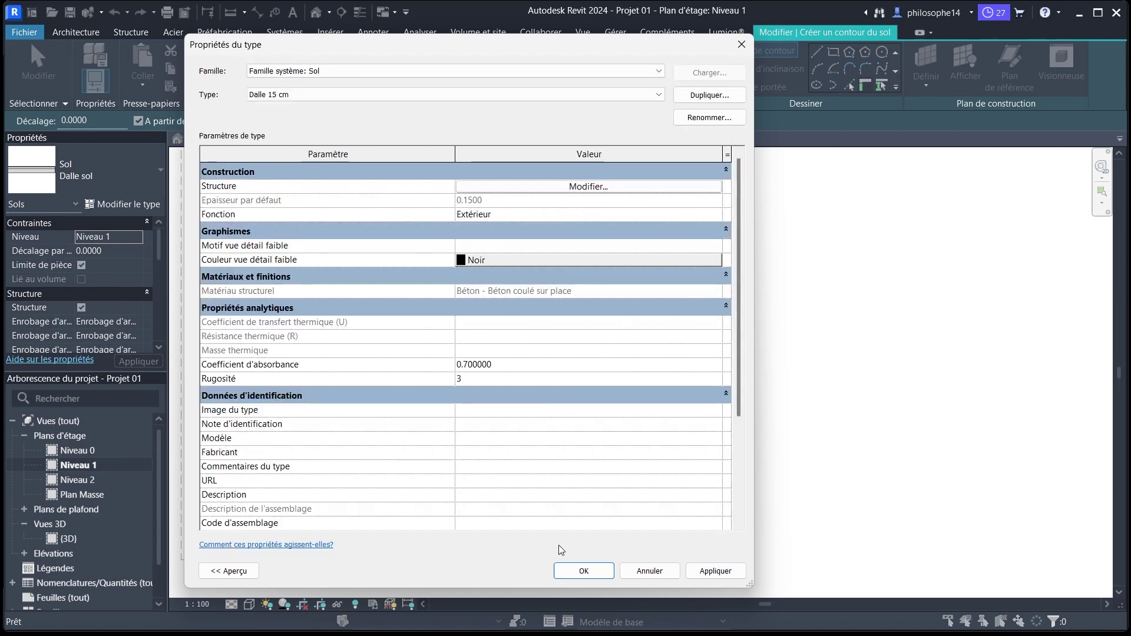
{"action": "left_click", "coordinate": [716, 576]}
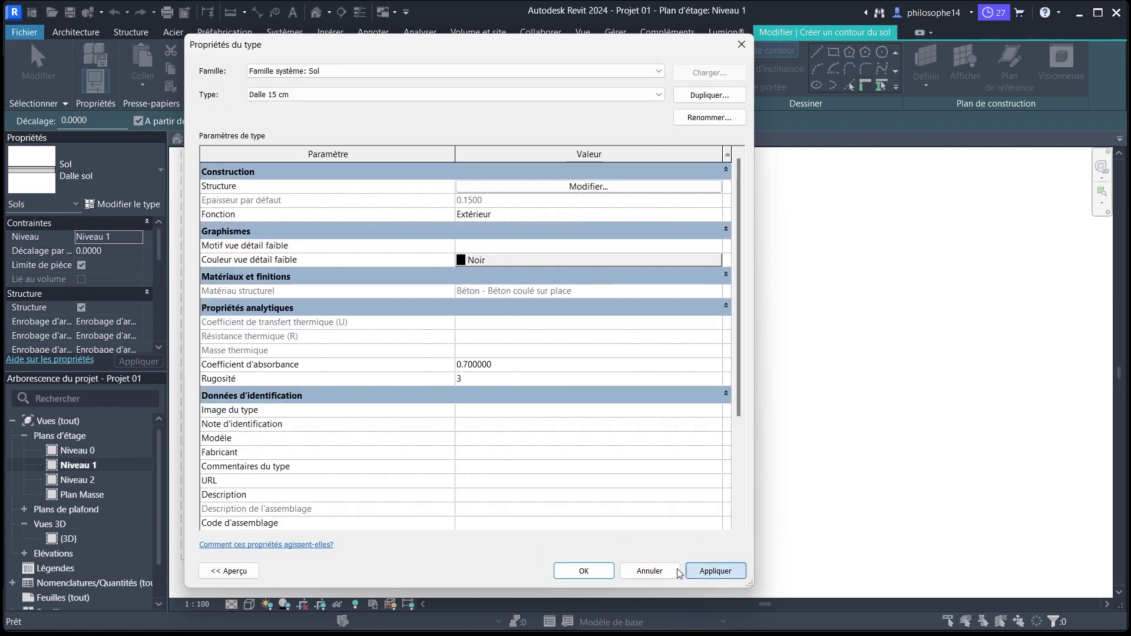
{"action": "left_click", "coordinate": [583, 571]}
Create four floor boundary lines around the entrance porch by picking its outer edges with a 0.10 m outward offset.
{"action": "scroll", "coordinate": [541, 388], "scroll_direction": "up", "scroll_amount": 3}
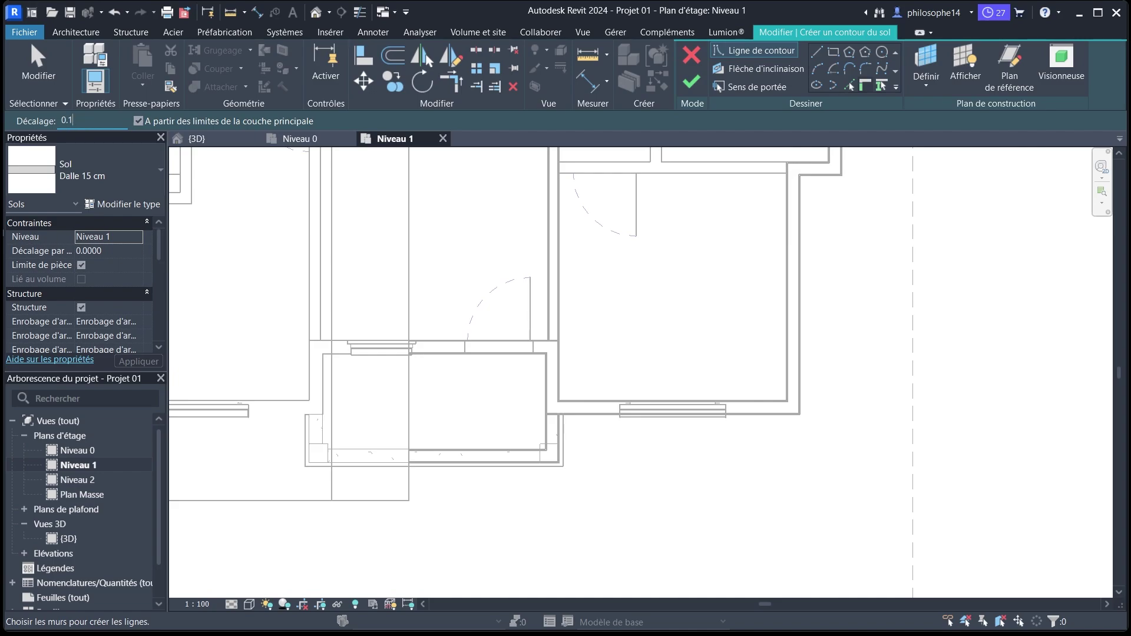
{"action": "scroll", "coordinate": [310, 410], "scroll_direction": "up", "scroll_amount": 2}
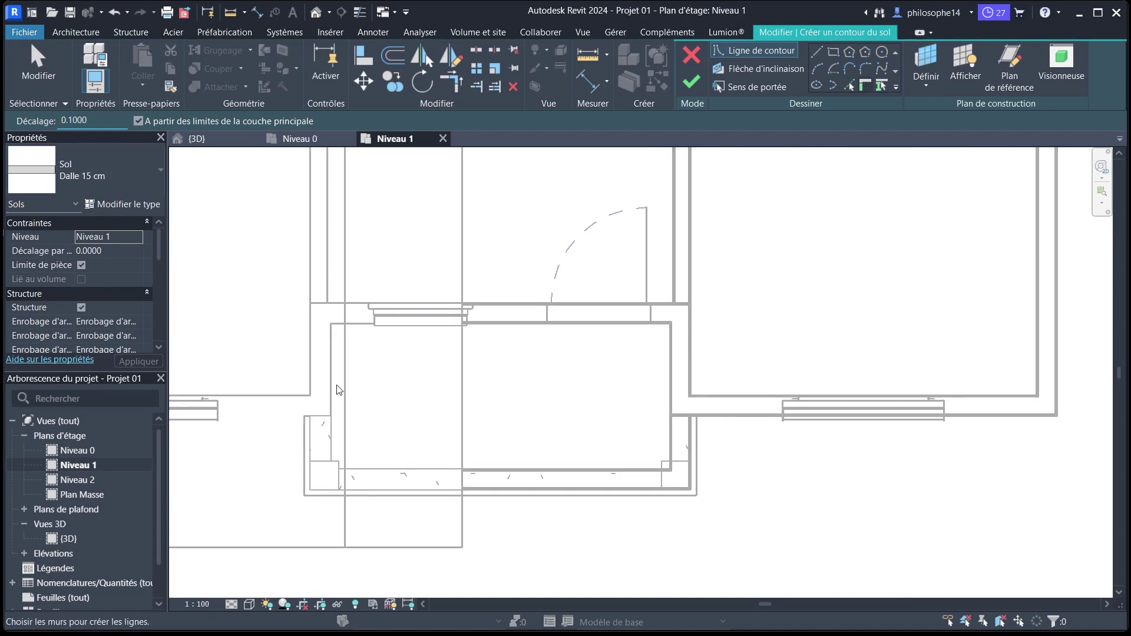
{"action": "left_click", "coordinate": [852, 86]}
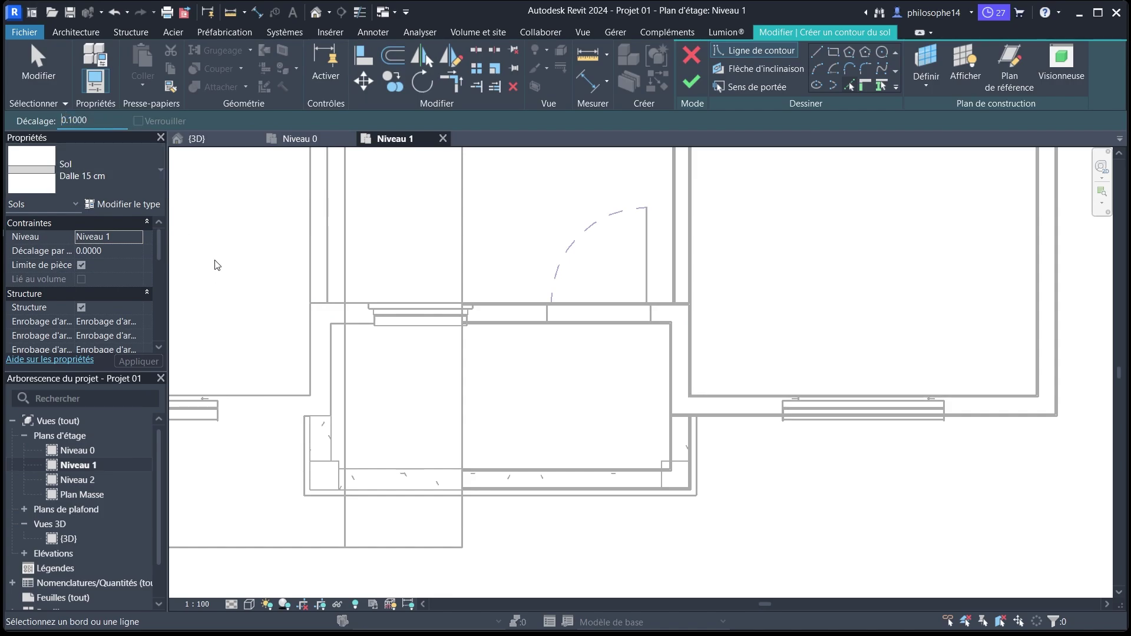
{"action": "left_click", "coordinate": [308, 368]}
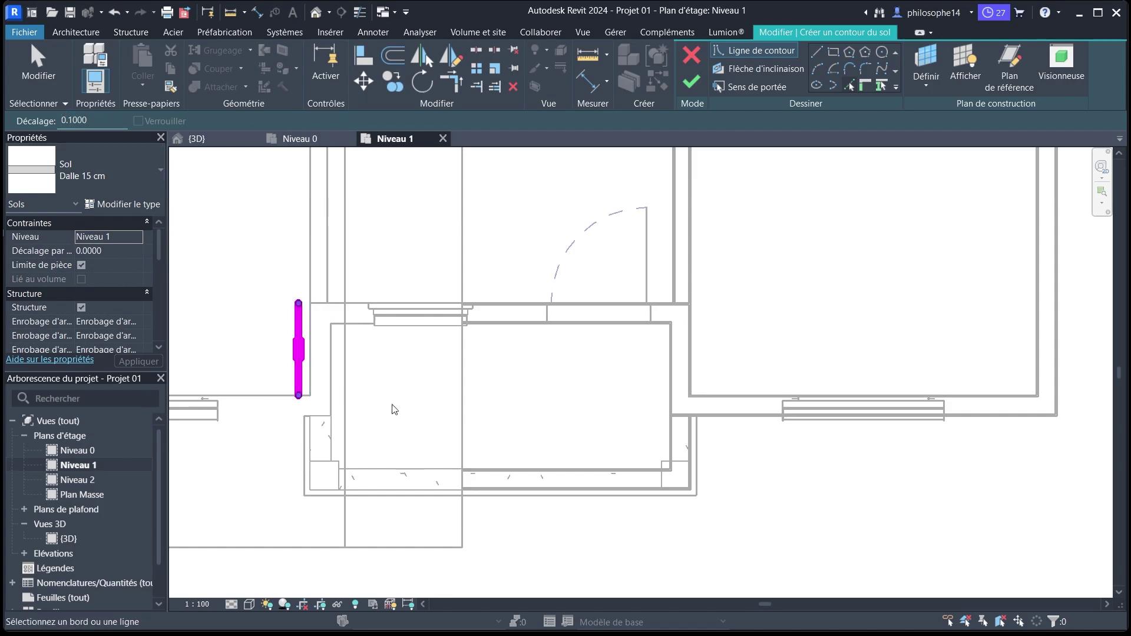
{"action": "left_click", "coordinate": [696, 360]}
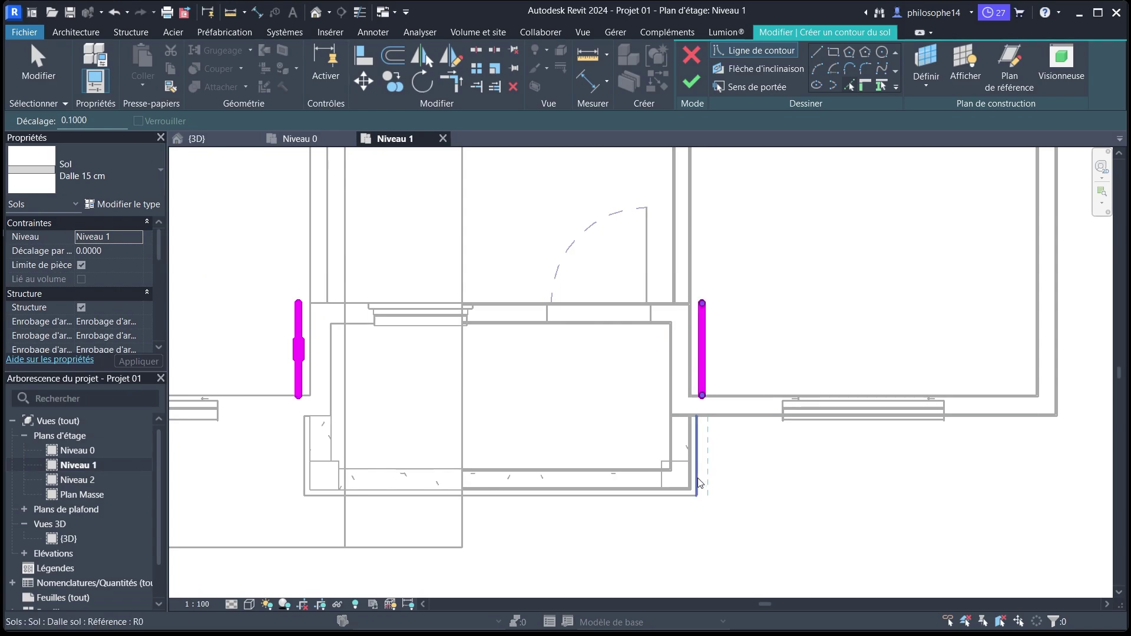
{"action": "left_click", "coordinate": [604, 492]}
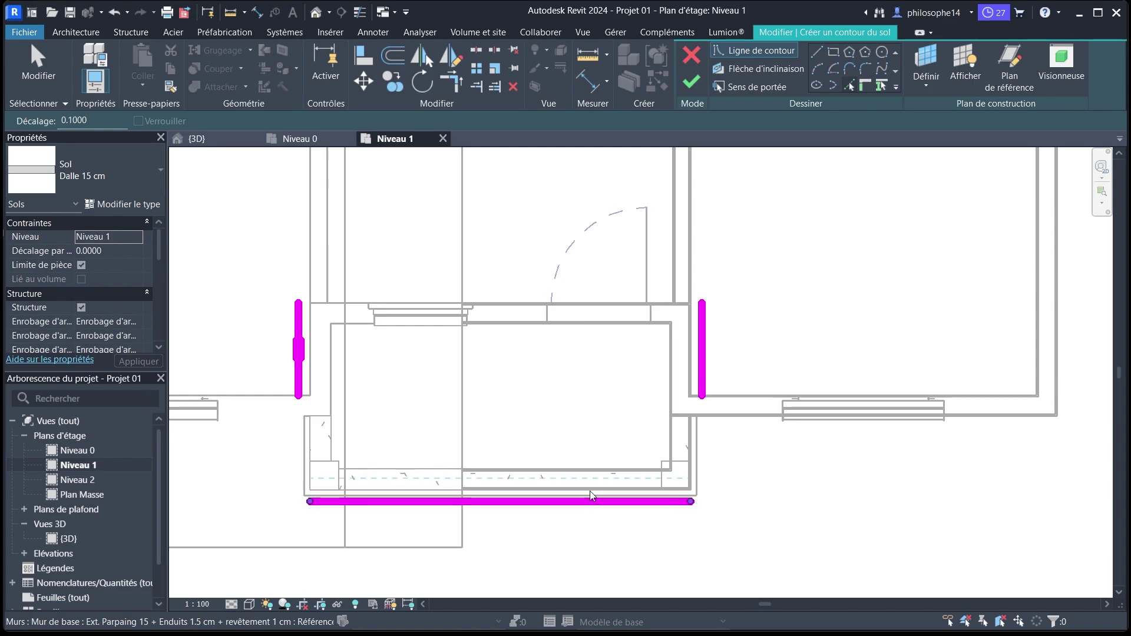
{"action": "left_click", "coordinate": [521, 305]}
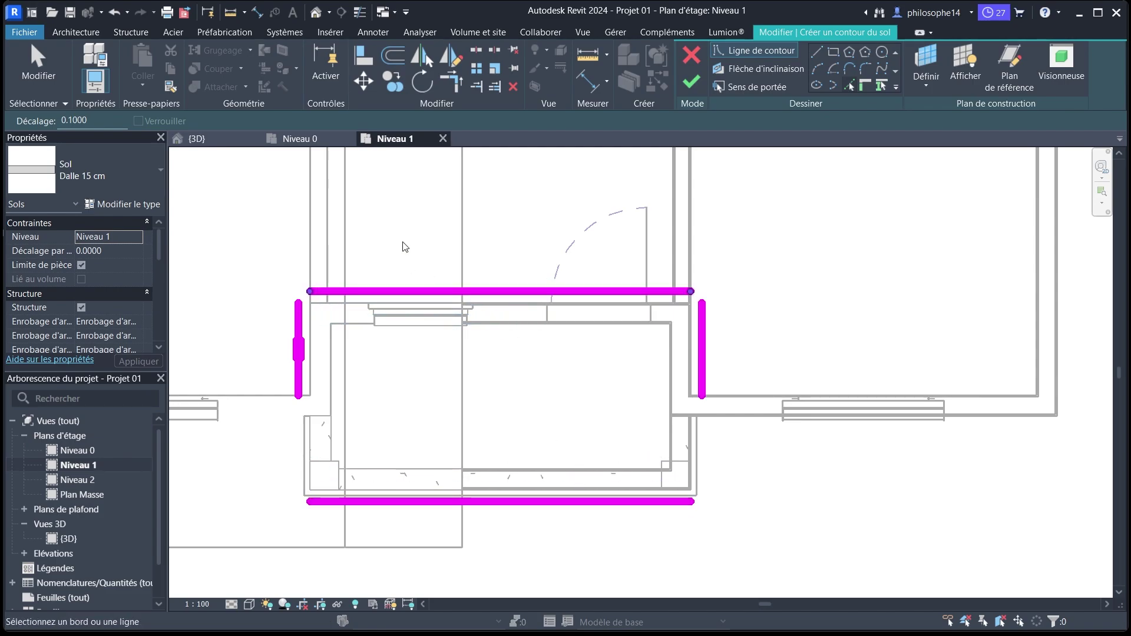
Trim and extend the four porch boundary lines into a closed rectangle and finish the floor sketch.
{"action": "left_click", "coordinate": [448, 82]}
{"action": "left_click", "coordinate": [298, 330]}
{"action": "left_click", "coordinate": [344, 291]}
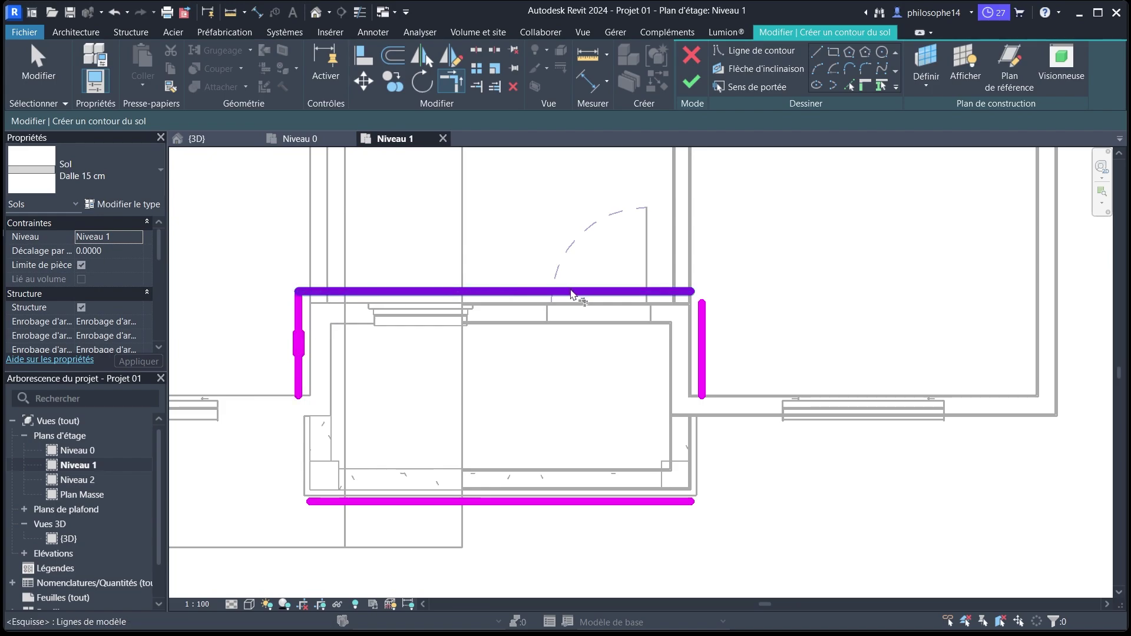
{"action": "left_click", "coordinate": [577, 291]}
{"action": "left_click", "coordinate": [701, 312]}
{"action": "left_click", "coordinate": [705, 351]}
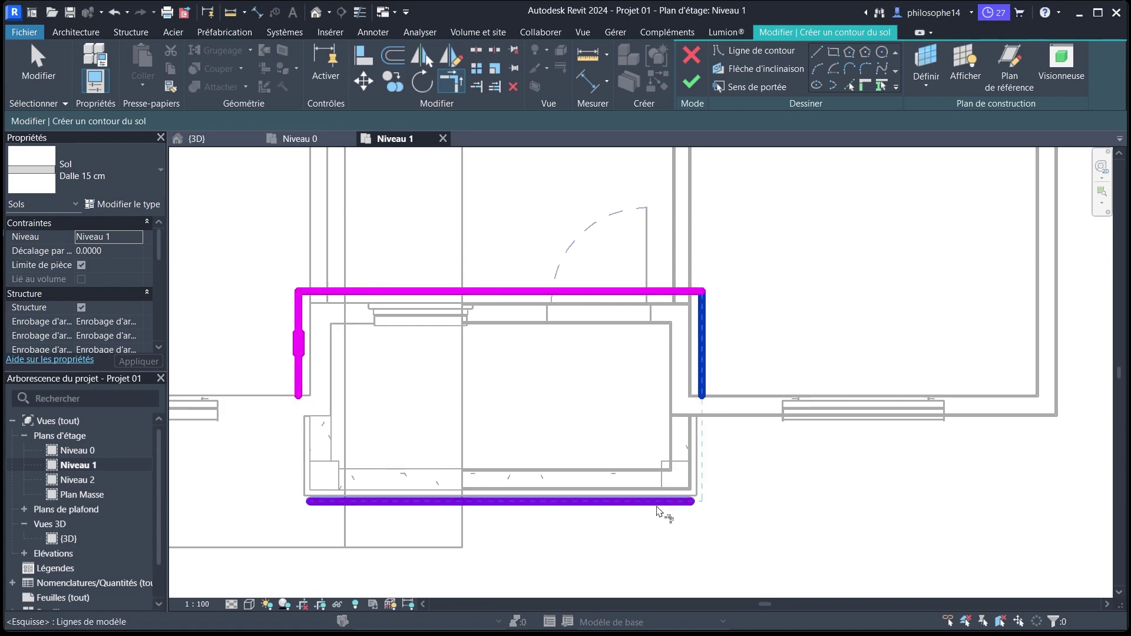
{"action": "left_click", "coordinate": [592, 502]}
{"action": "left_click", "coordinate": [592, 502]}
{"action": "scroll", "coordinate": [421, 380], "scroll_direction": "down", "scroll_amount": 2}
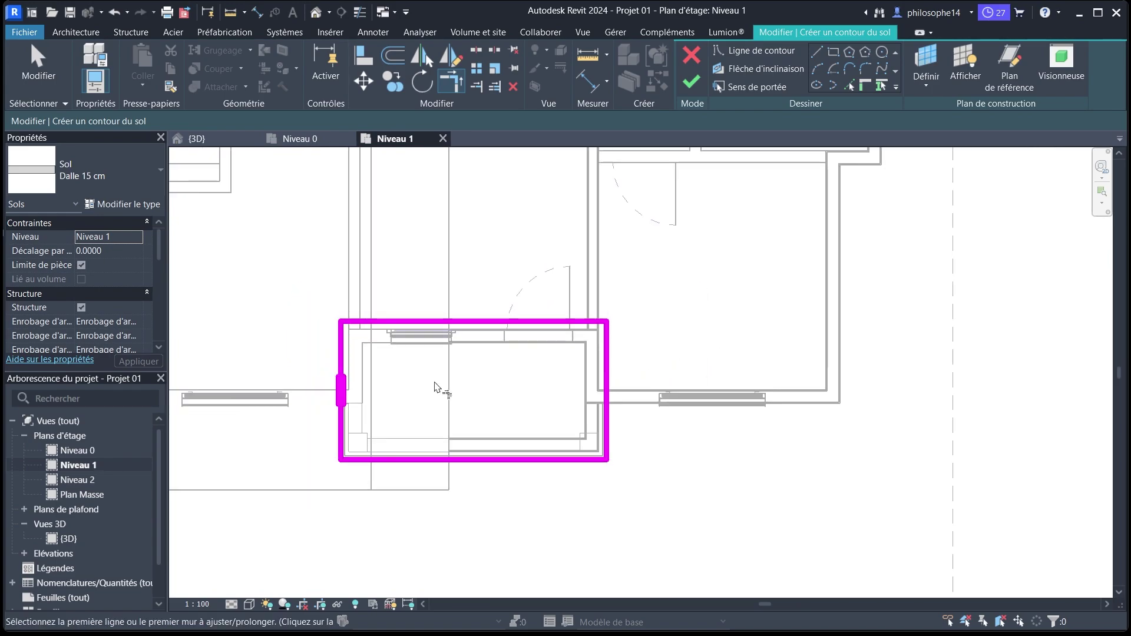
{"action": "left_click", "coordinate": [692, 82]}
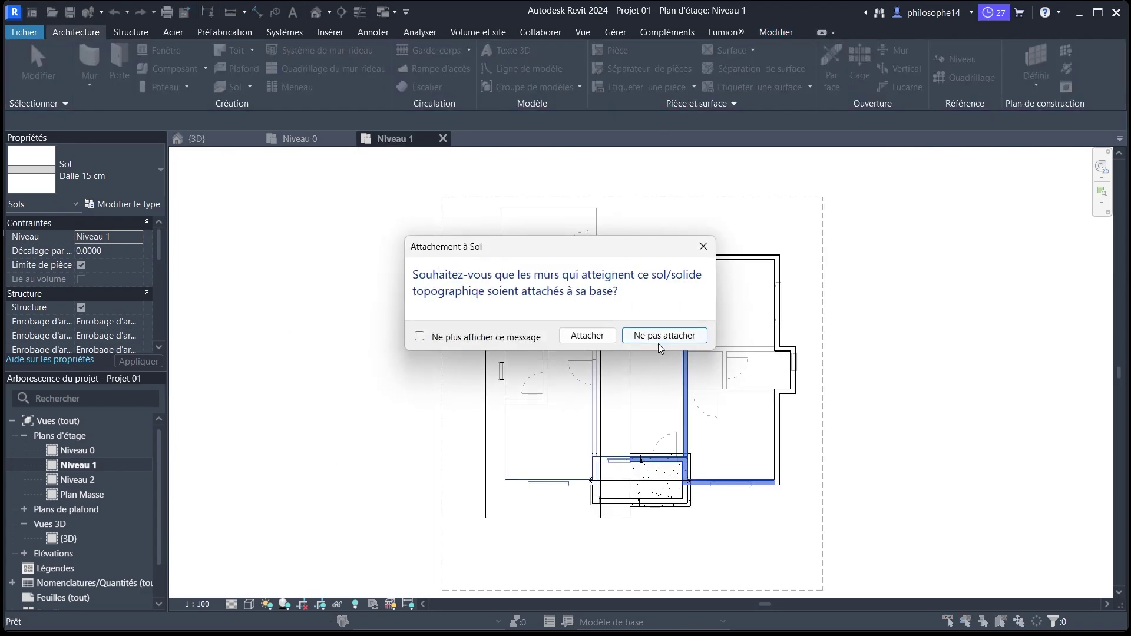
Leave the walls unattached to the new porch slab and clear the slab selection.
{"action": "left_click", "coordinate": [664, 334]}
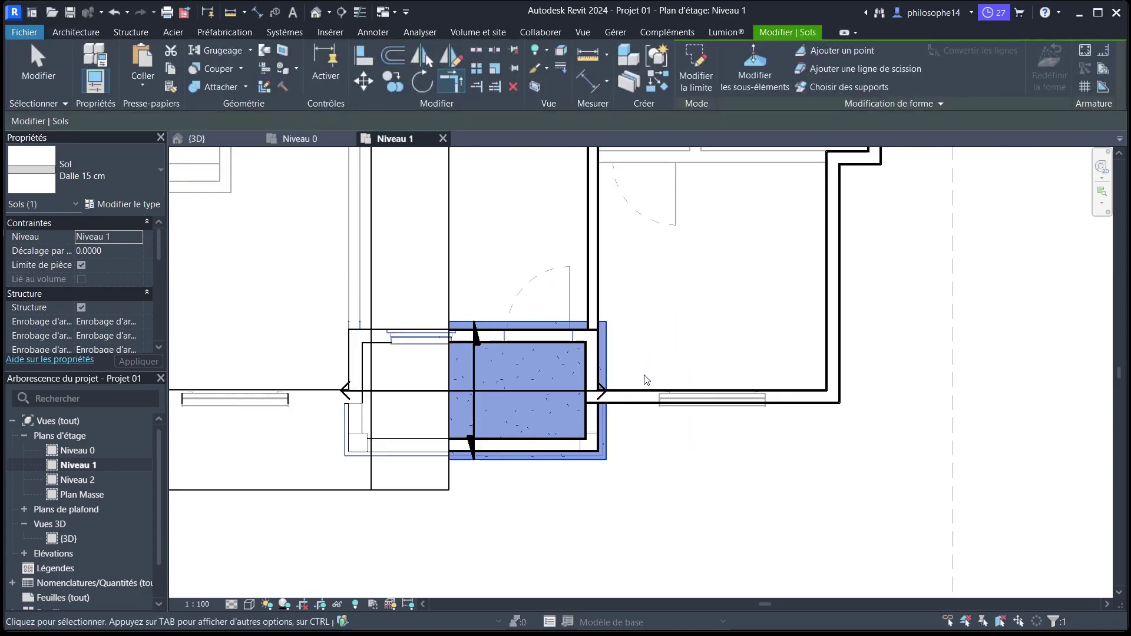
{"action": "left_click", "coordinate": [569, 501]}
{"action": "left_click", "coordinate": [494, 389]}
{"action": "key", "text": "Escape"}
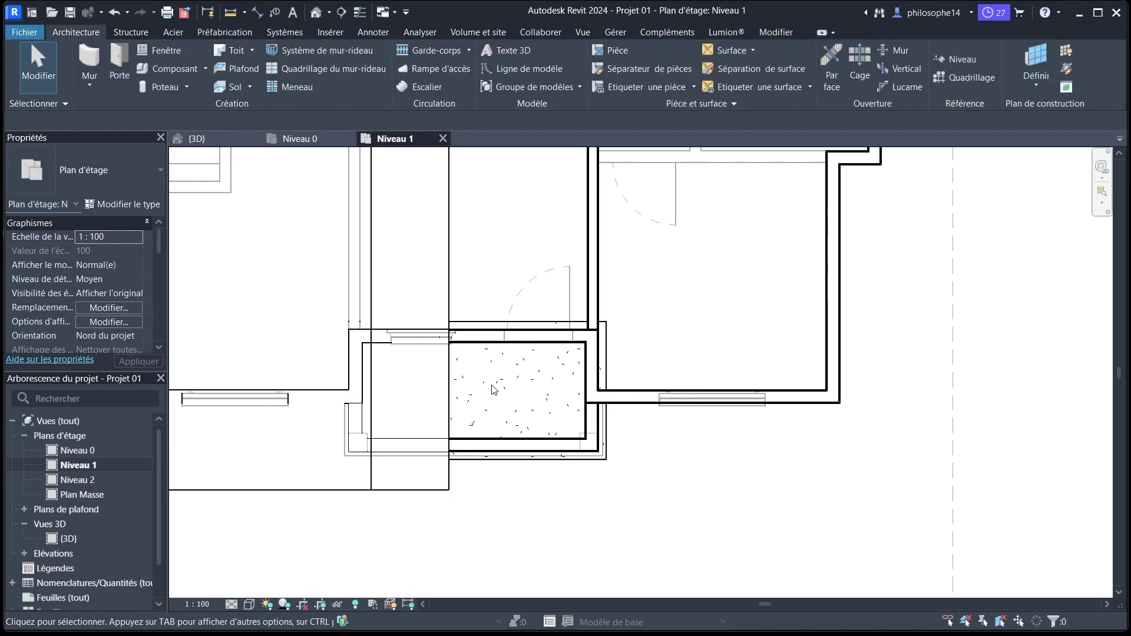
Inspect the slab over the entrance porch and its two supporting columns from the front and left sides in the 3D view.
{"action": "left_click", "coordinate": [196, 138]}
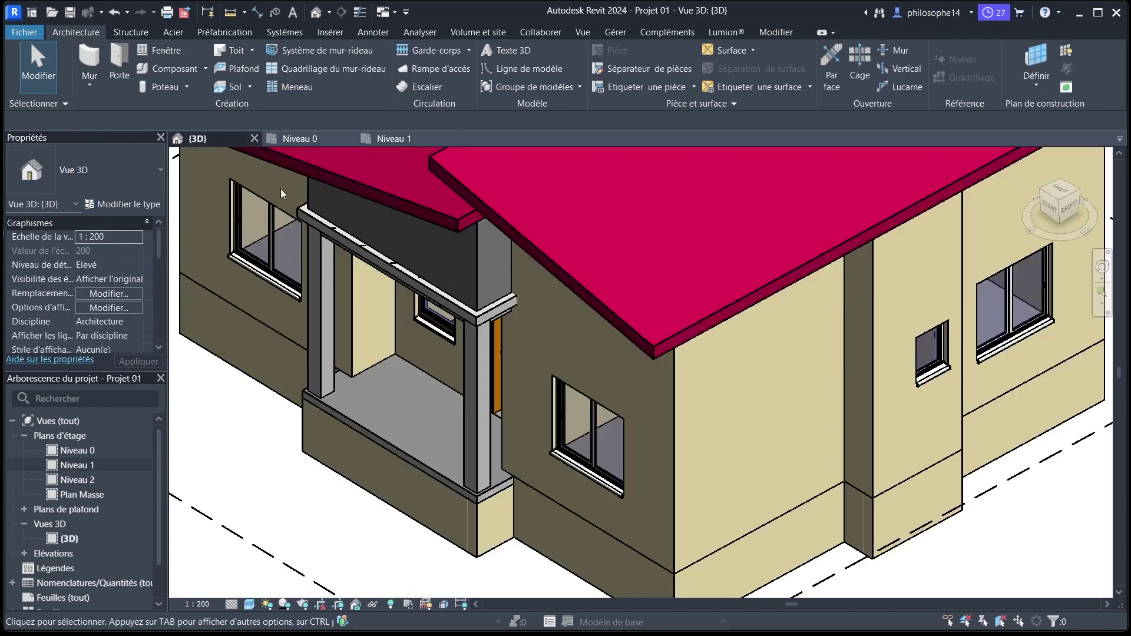
{"action": "scroll", "coordinate": [411, 327], "scroll_direction": "up", "scroll_amount": 3}
{"action": "scroll", "coordinate": [335, 379], "scroll_direction": "down", "scroll_amount": 1}
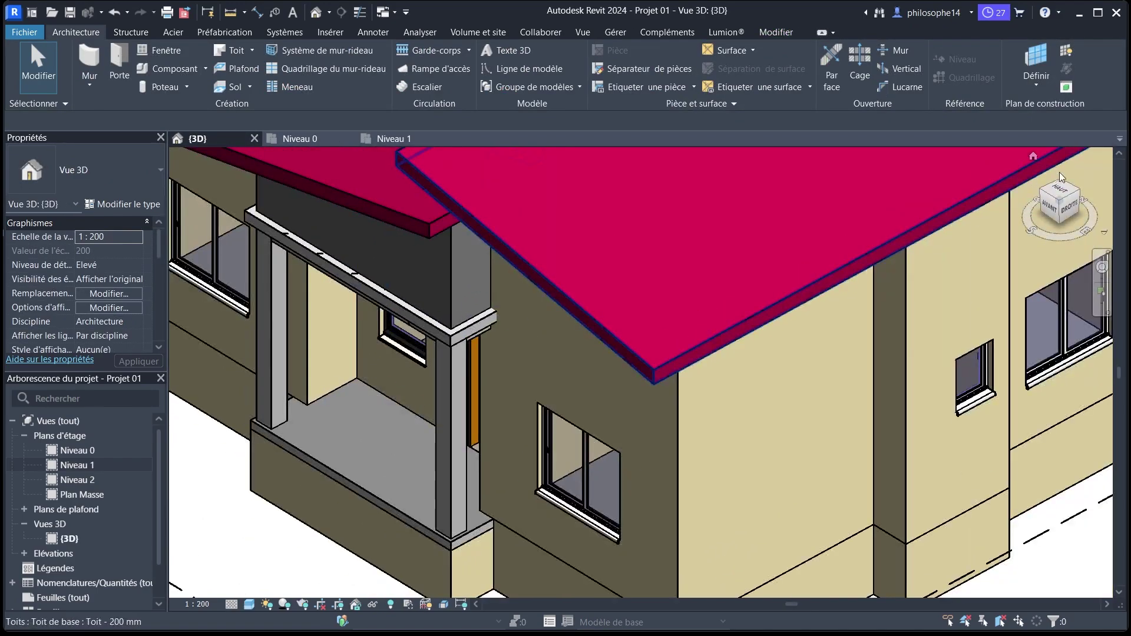
{"action": "left_click_drag", "start_coordinate": [1069, 204], "coordinate": [377, 227]}
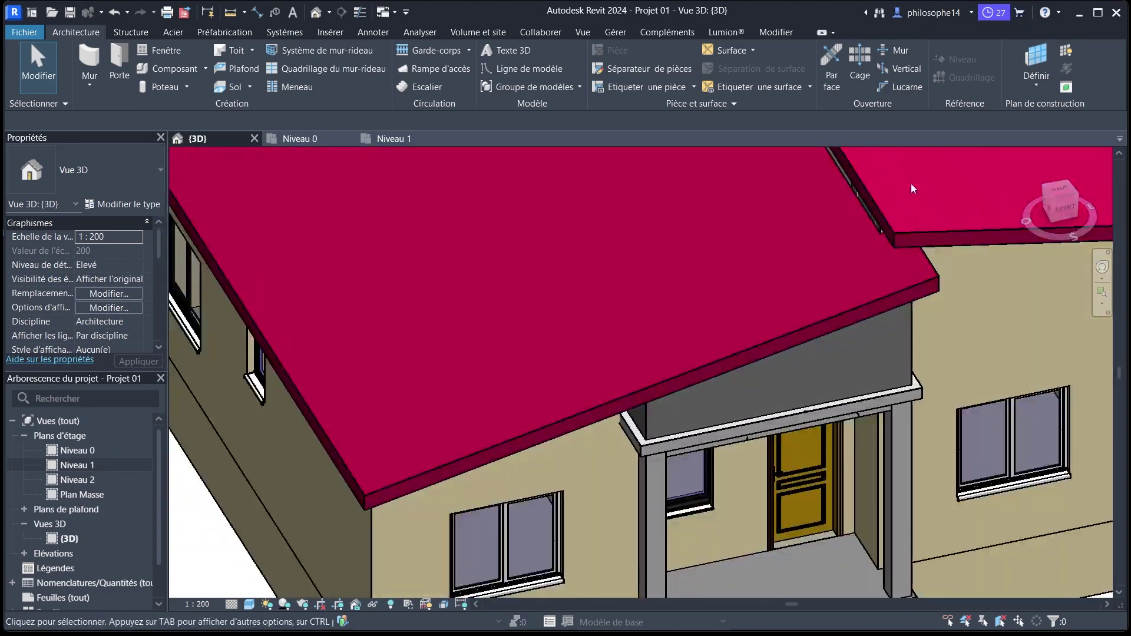
{"action": "left_click_drag", "start_coordinate": [1060, 213], "coordinate": [1084, 160]}
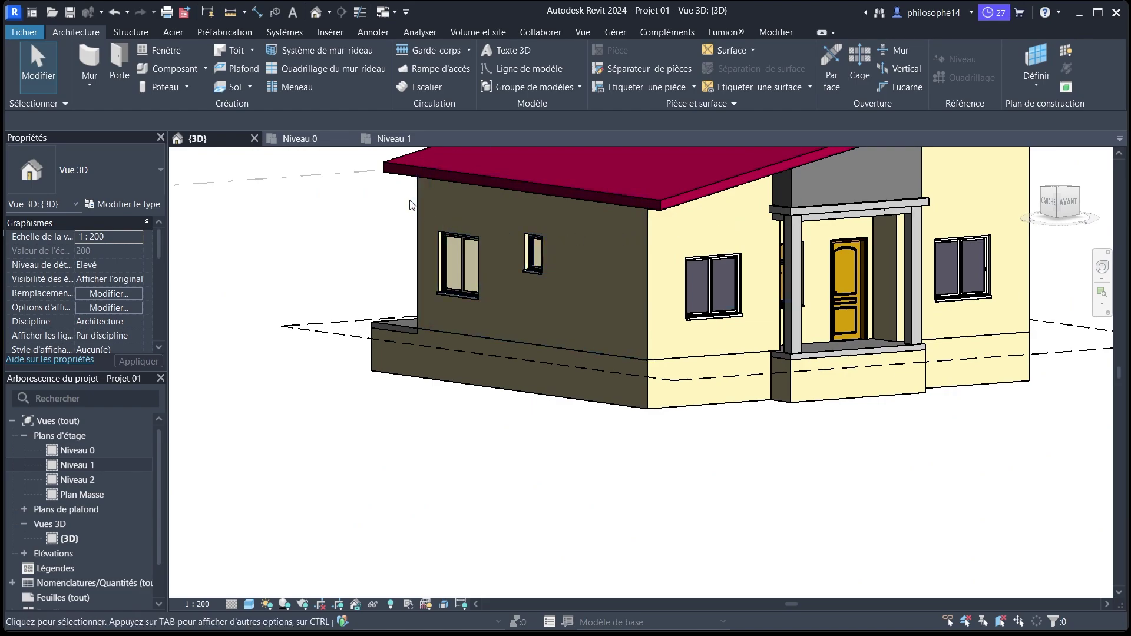
{"action": "scroll", "coordinate": [411, 204], "scroll_direction": "down", "scroll_amount": 2}
{"action": "scroll", "coordinate": [449, 255], "scroll_direction": "up", "scroll_amount": 3}
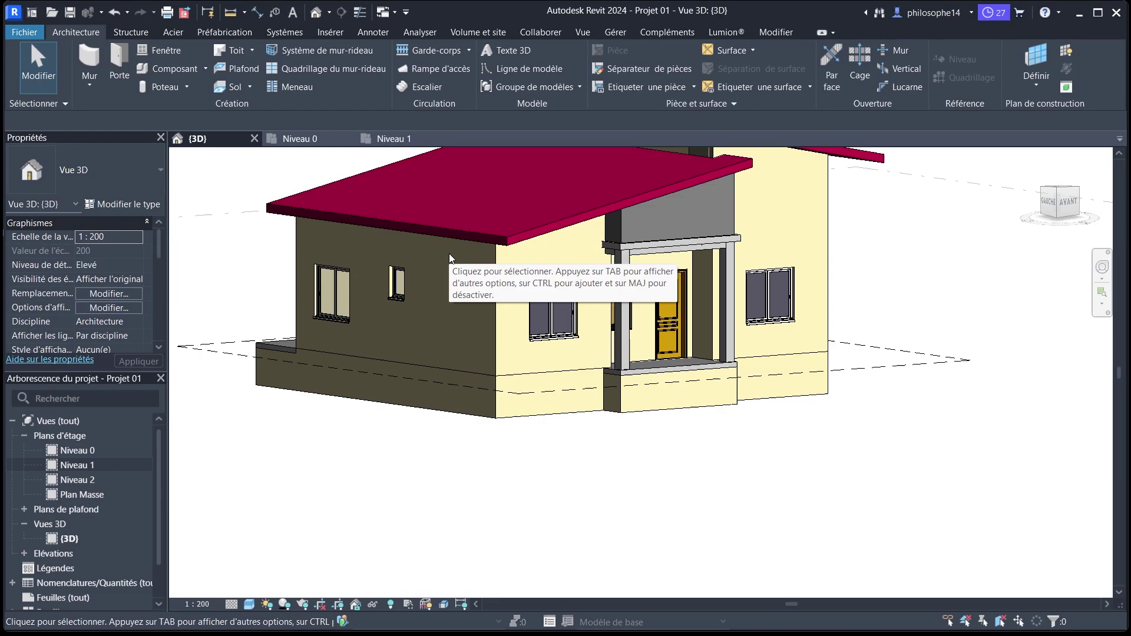
{"action": "scroll", "coordinate": [439, 194], "scroll_direction": "down", "scroll_amount": 2}
{"action": "scroll", "coordinate": [691, 396], "scroll_direction": "up", "scroll_amount": 3}
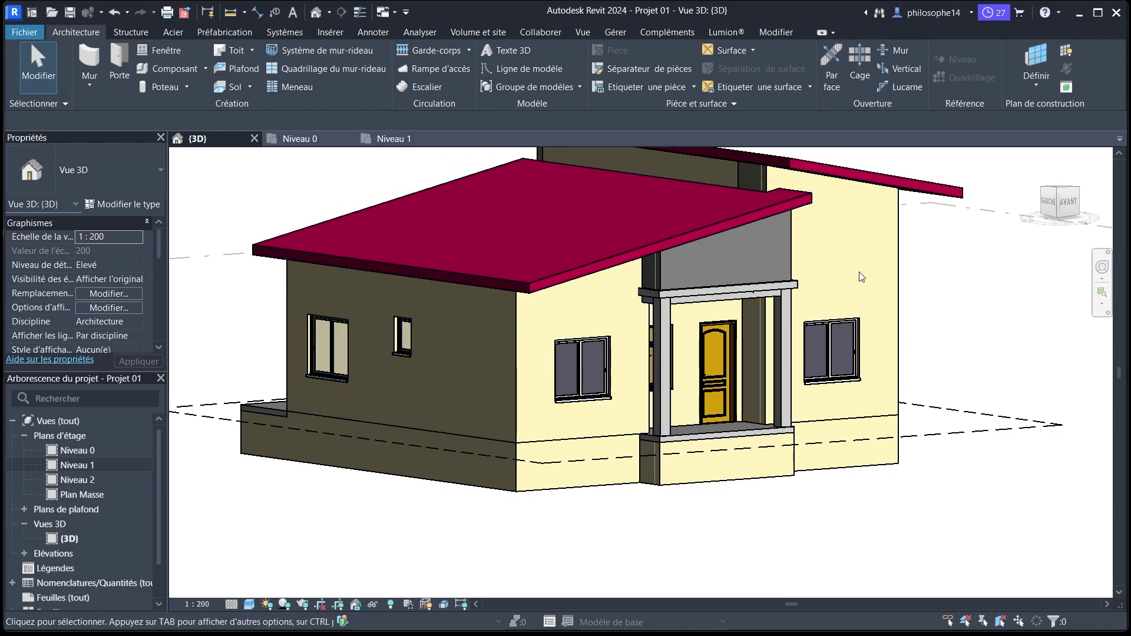
{"action": "scroll", "coordinate": [691, 433], "scroll_direction": "up", "scroll_amount": 3}
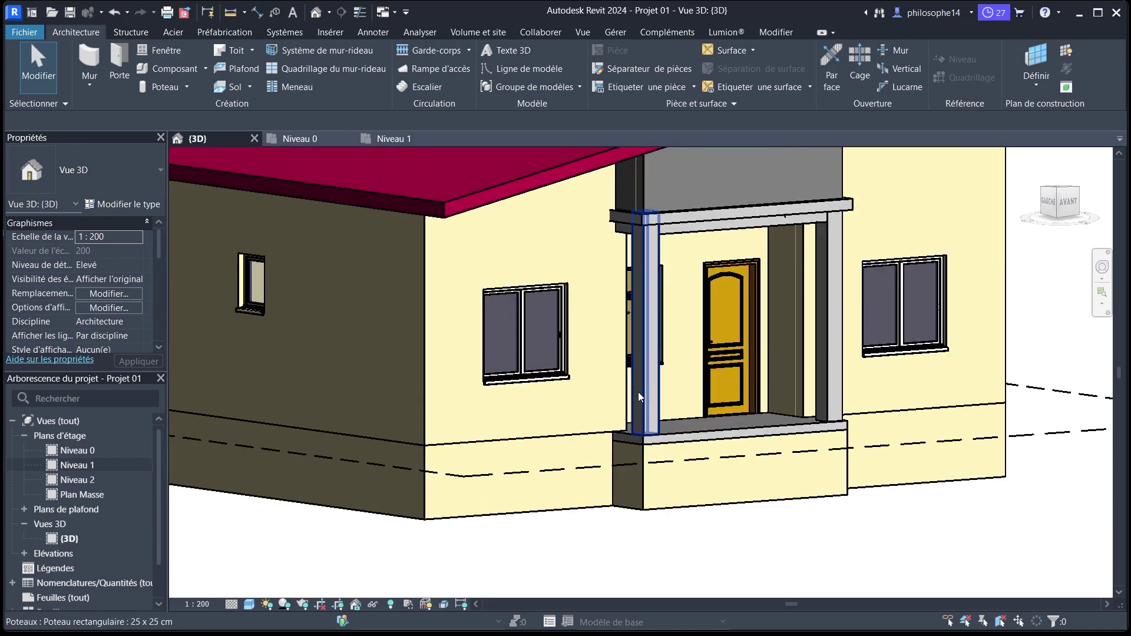
{"action": "left_click", "coordinate": [638, 391]}
{"action": "left_click", "coordinate": [826, 380]}
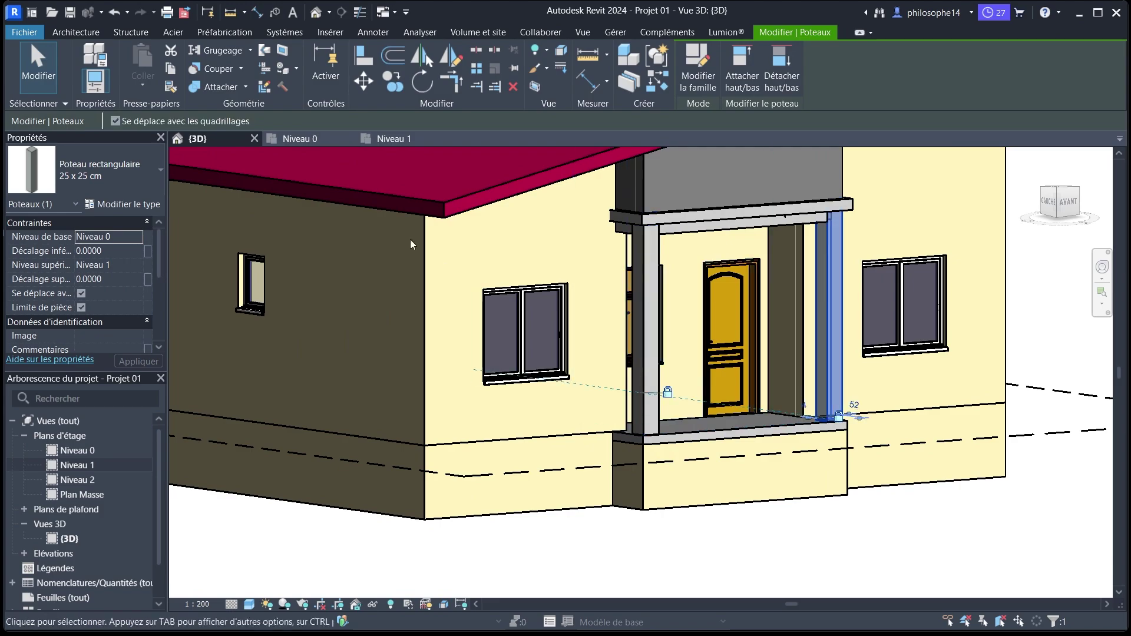
On the Niveau 0 plan, start an architectural wall and duplicate the Ext. Parpaing 15 type as "Mur décorations".
{"action": "left_click", "coordinate": [296, 140]}
{"action": "left_click", "coordinate": [530, 423]}
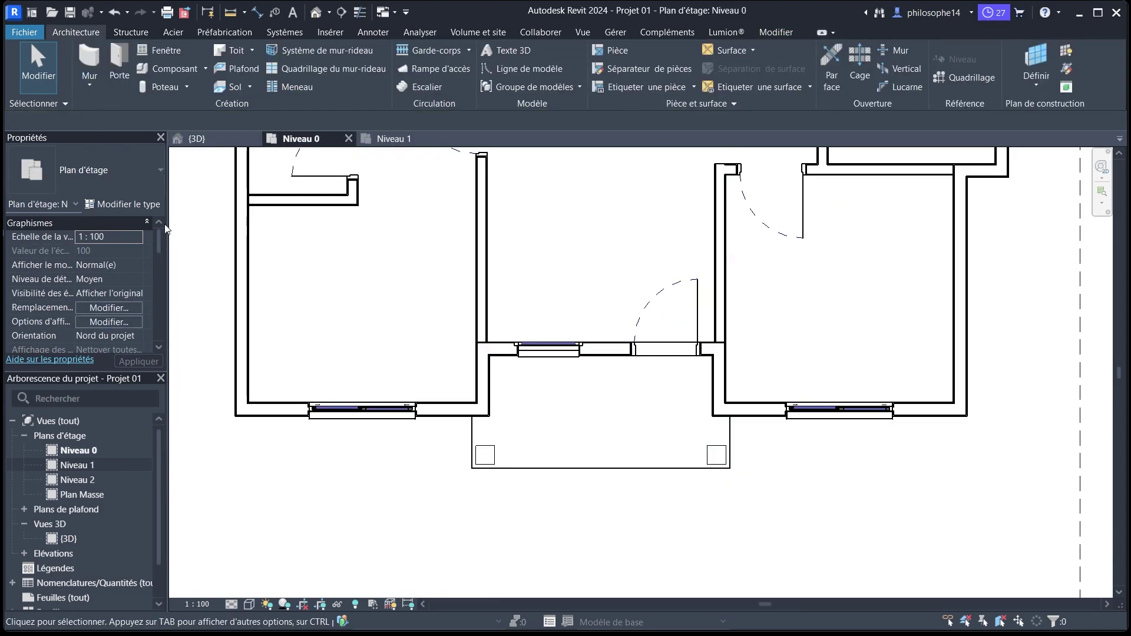
{"action": "left_click", "coordinate": [89, 83]}
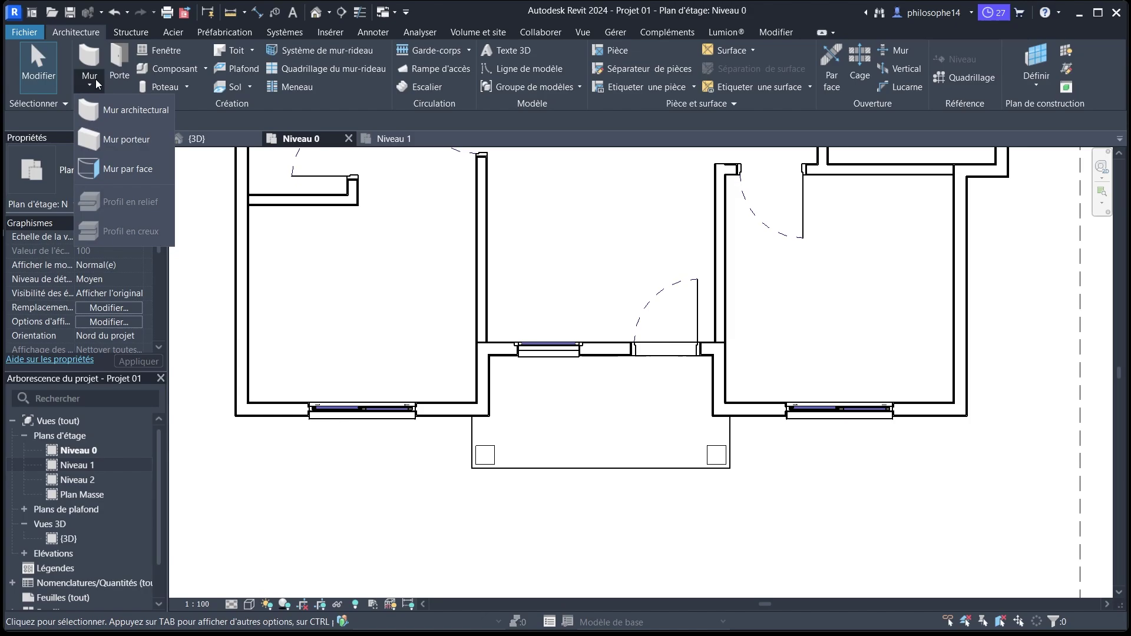
{"action": "left_click", "coordinate": [112, 112]}
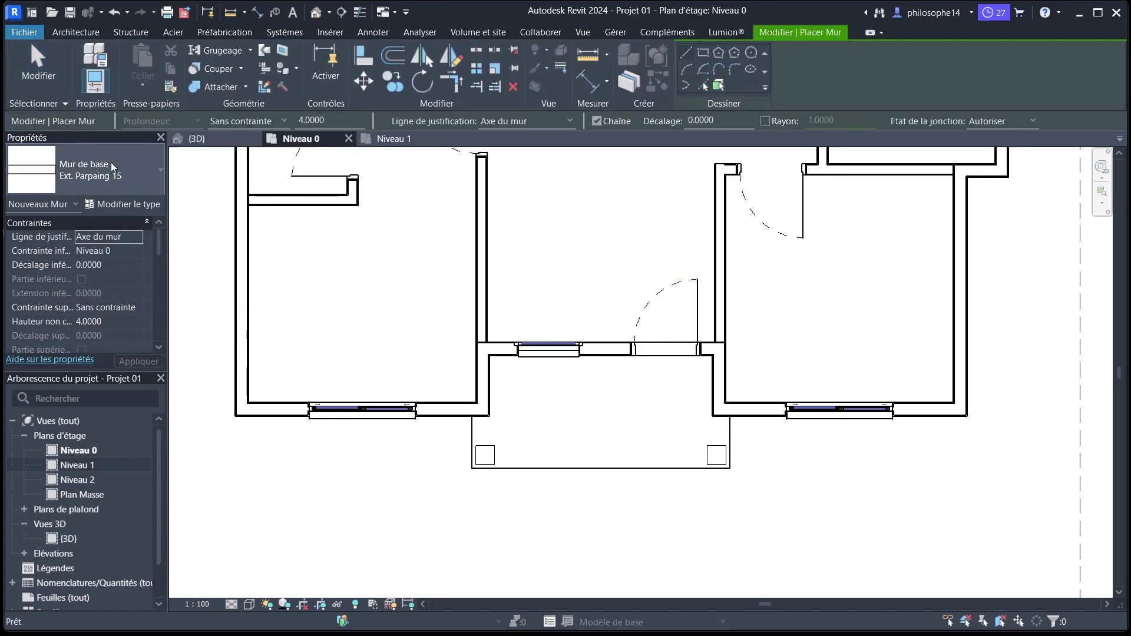
{"action": "left_click", "coordinate": [123, 205]}
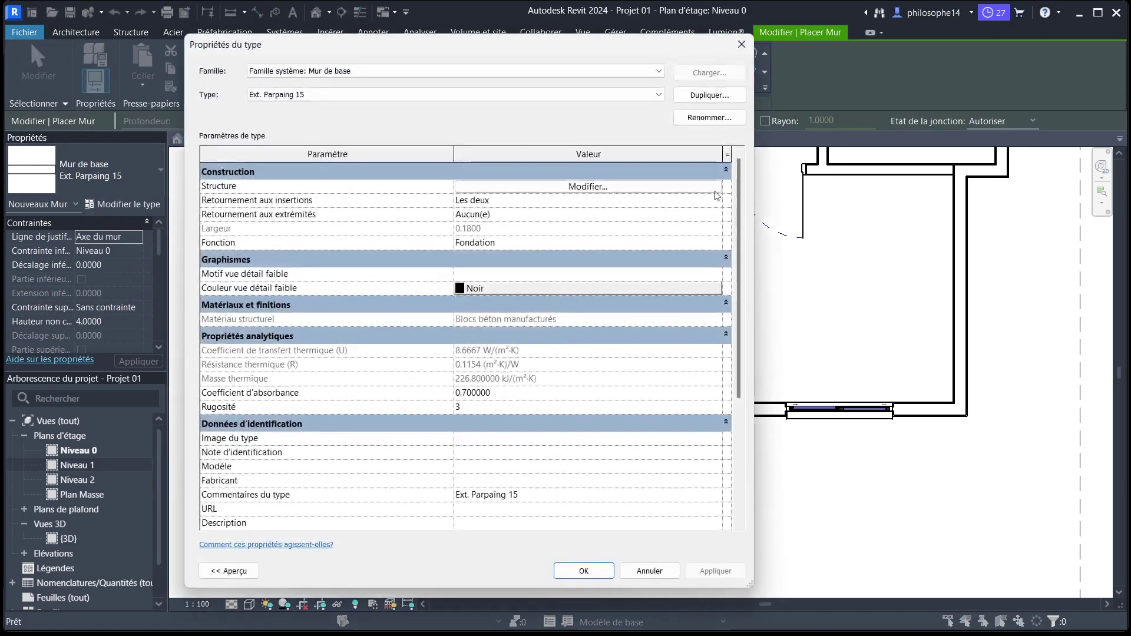
{"action": "left_click", "coordinate": [710, 95]}
{"action": "left_click_drag", "start_coordinate": [482, 304], "coordinate": [424, 306]}
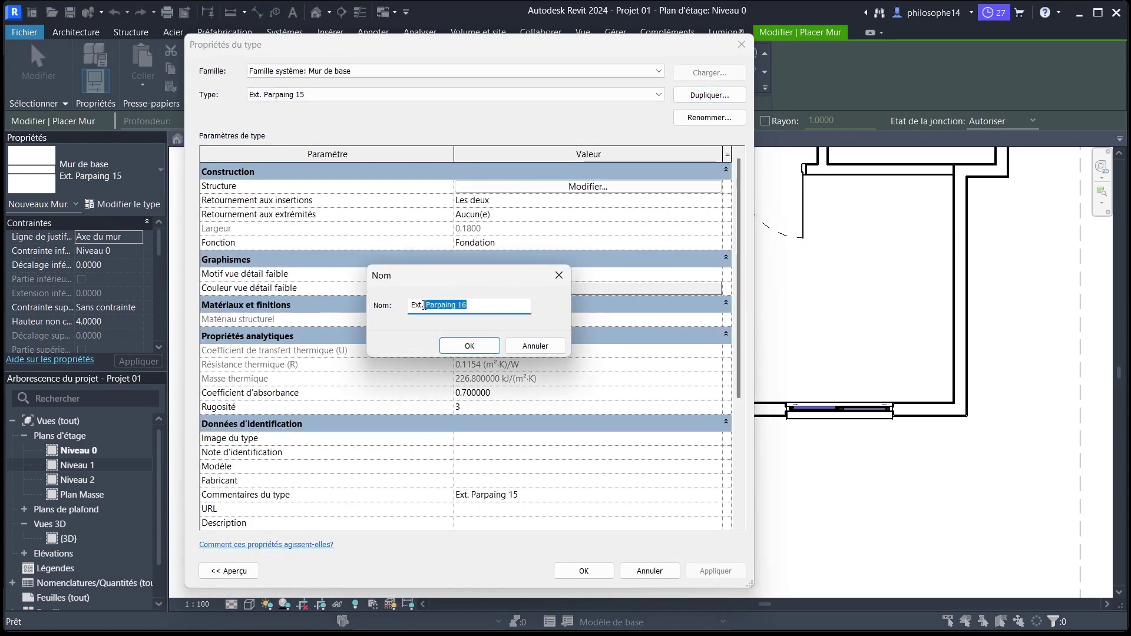
{"action": "type", "text": "Mur dé"}
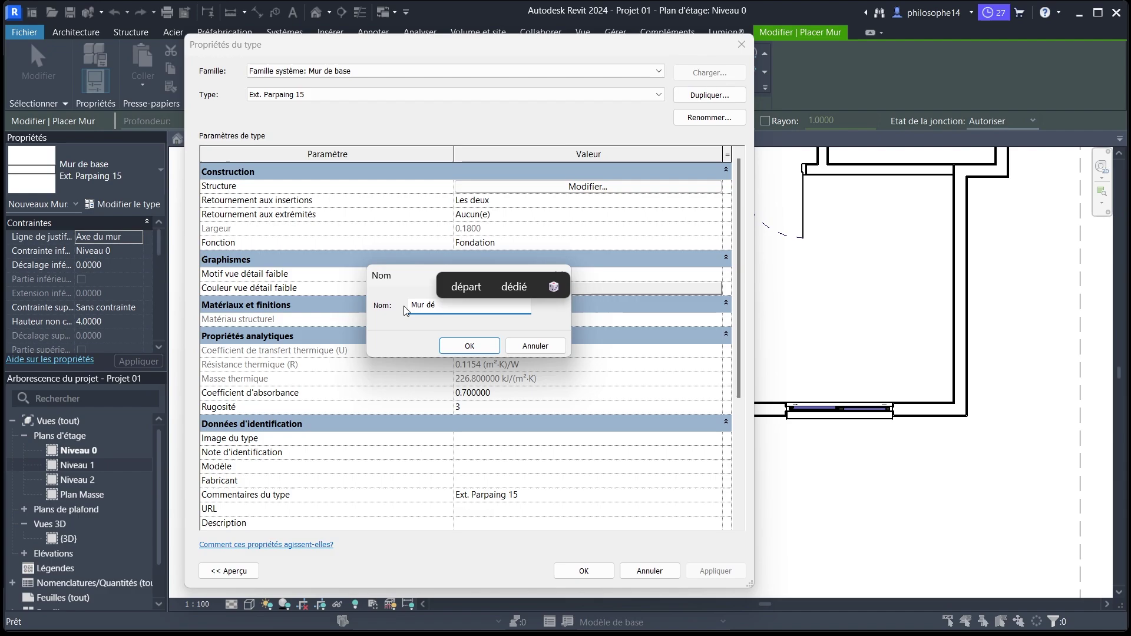
{"action": "type", "text": "coratio"}
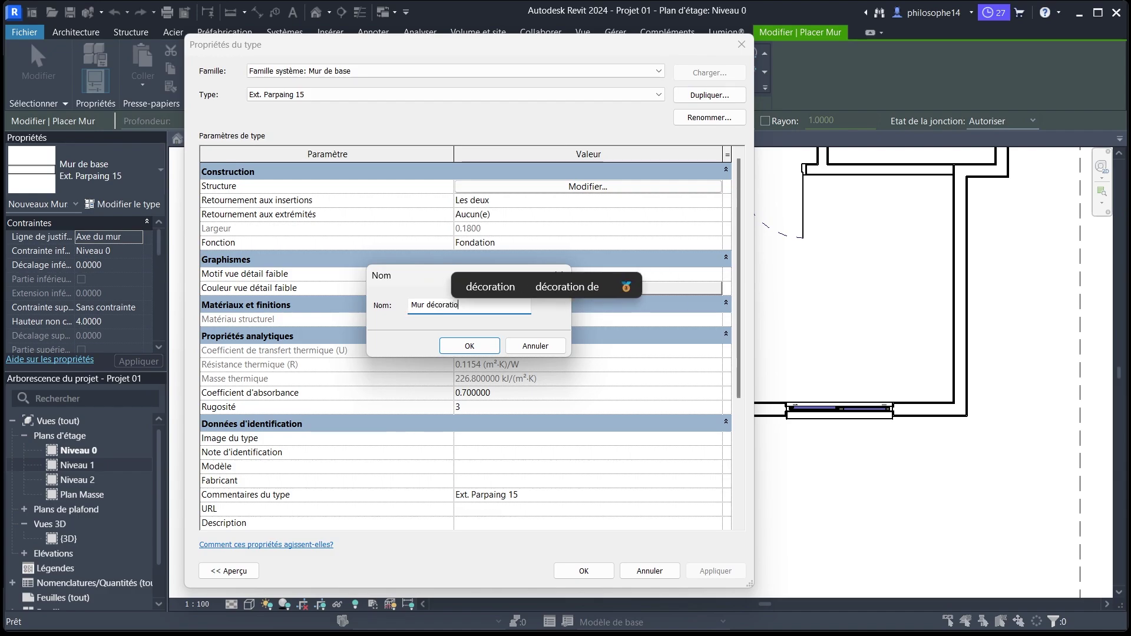
{"action": "type", "text": "n"}
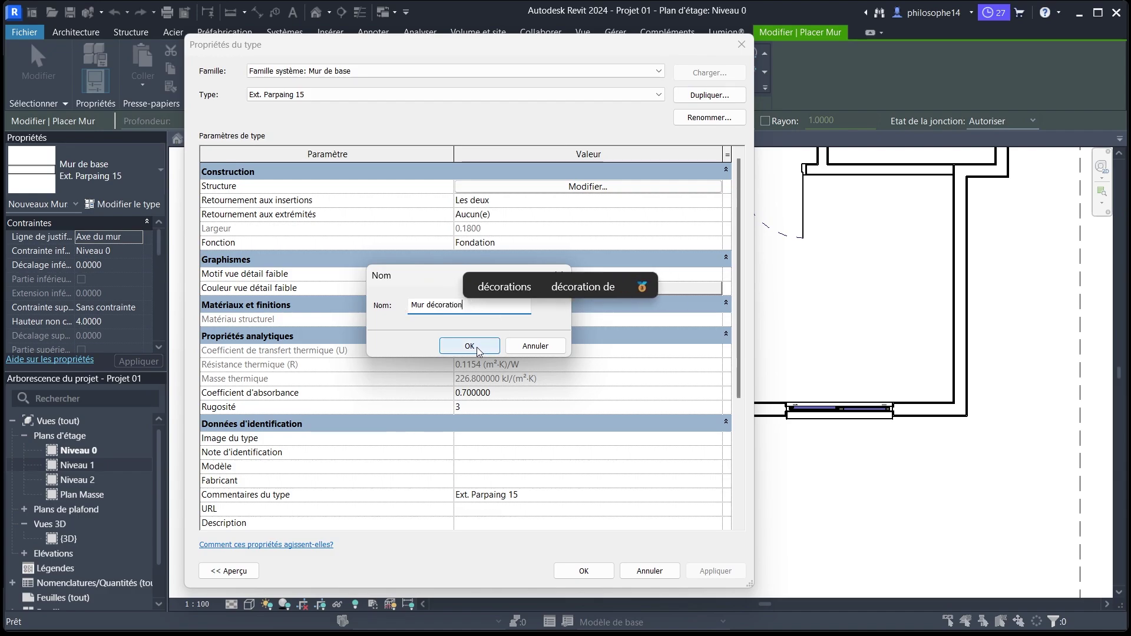
{"action": "type", "text": "s"}
{"action": "left_click", "coordinate": [469, 346]}
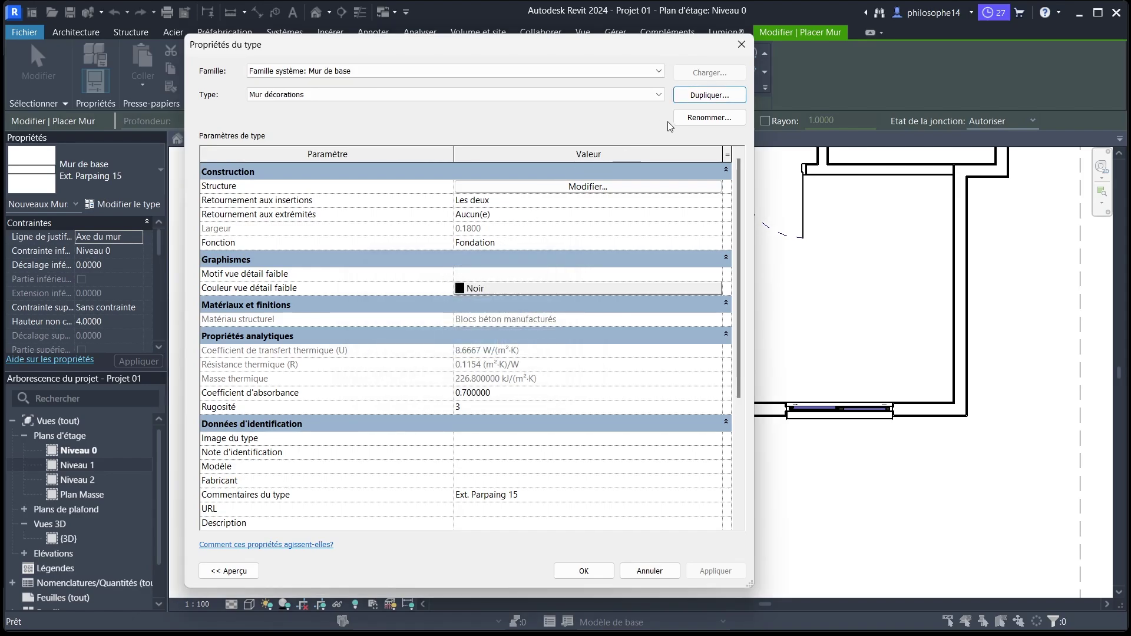
Rename the duplicated wall type to "Mur décoration".
{"action": "left_click", "coordinate": [683, 118]}
{"action": "left_click", "coordinate": [488, 319]}
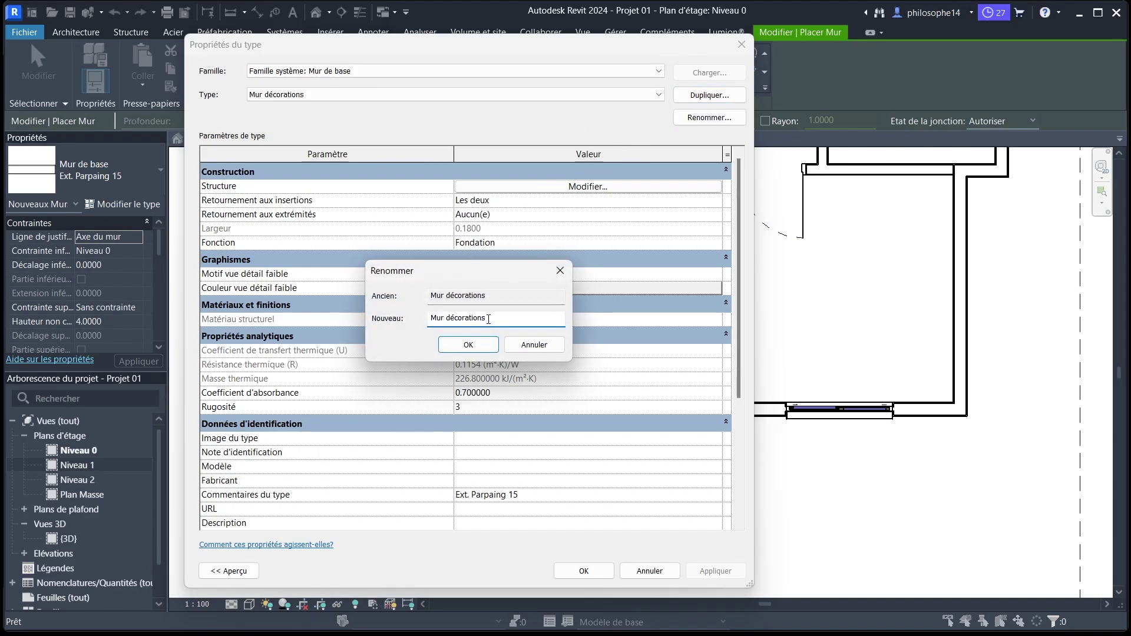
{"action": "key", "text": "BackSpace"}
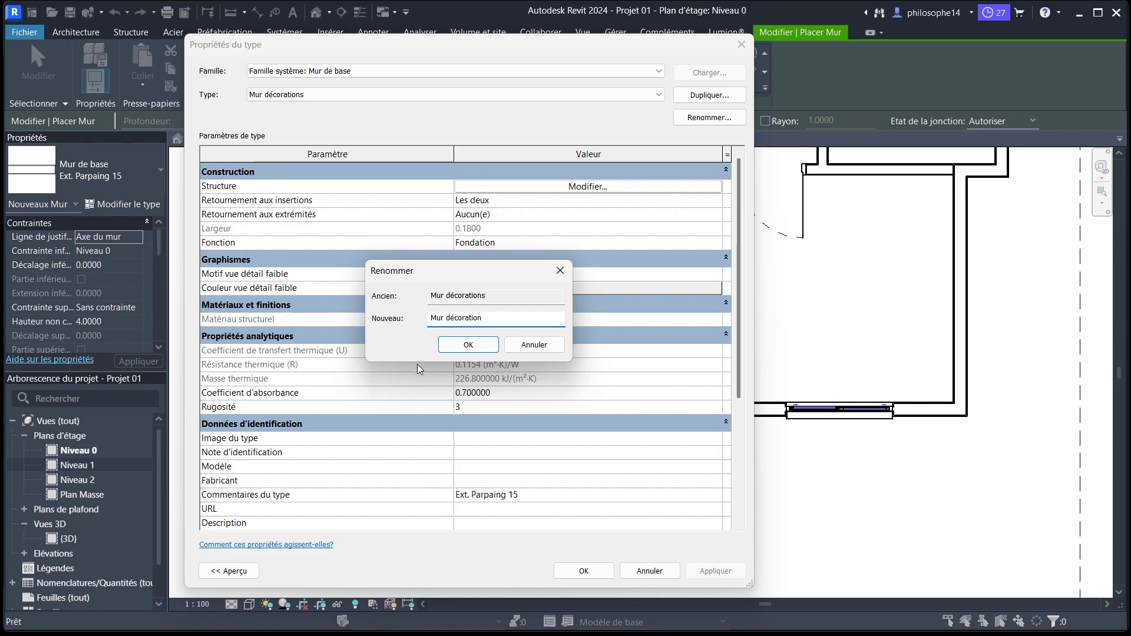
{"action": "left_click", "coordinate": [467, 346]}
Edit the Mur décoration structure and set its Porteur/Ossature layer material to Béton, coulé sur place.
{"action": "left_click", "coordinate": [561, 187]}
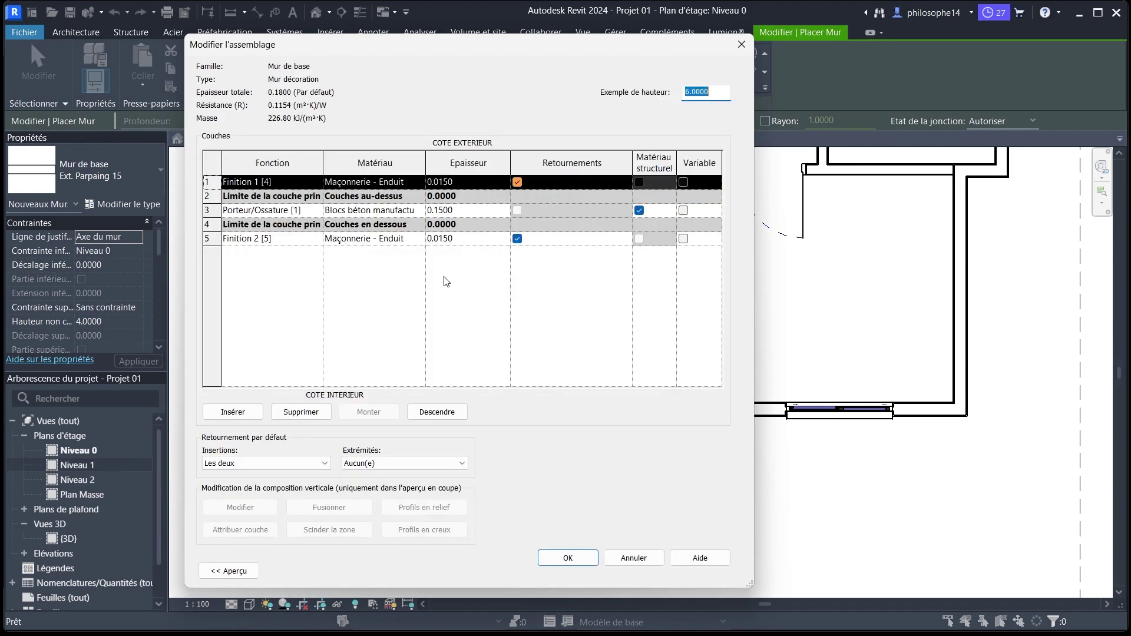
{"action": "left_click", "coordinate": [211, 210]}
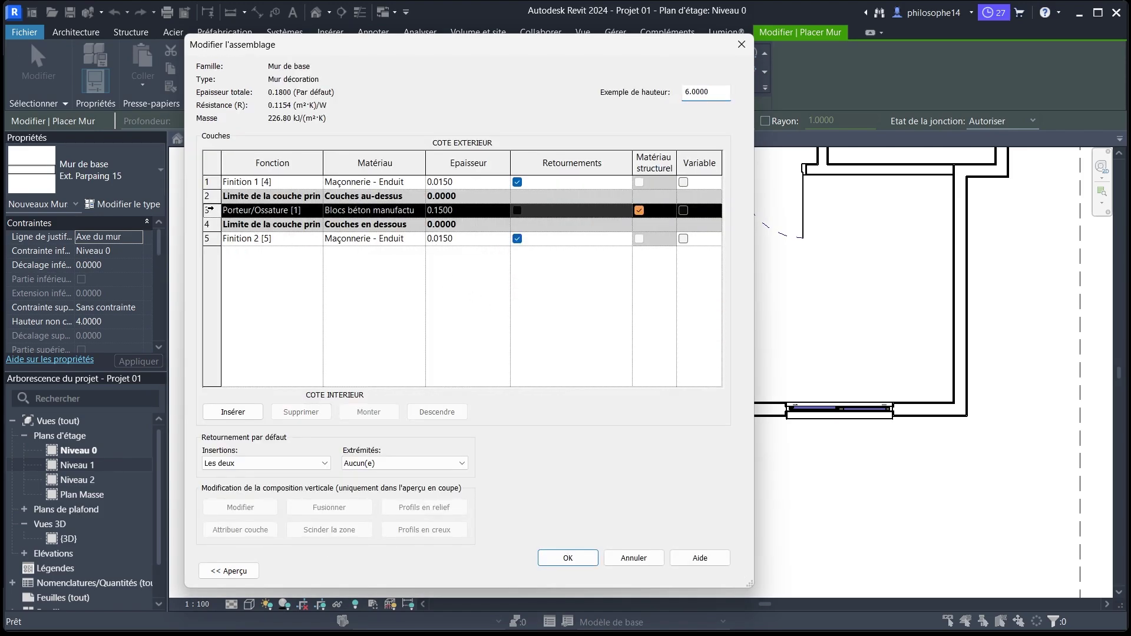
{"action": "left_click", "coordinate": [466, 211]}
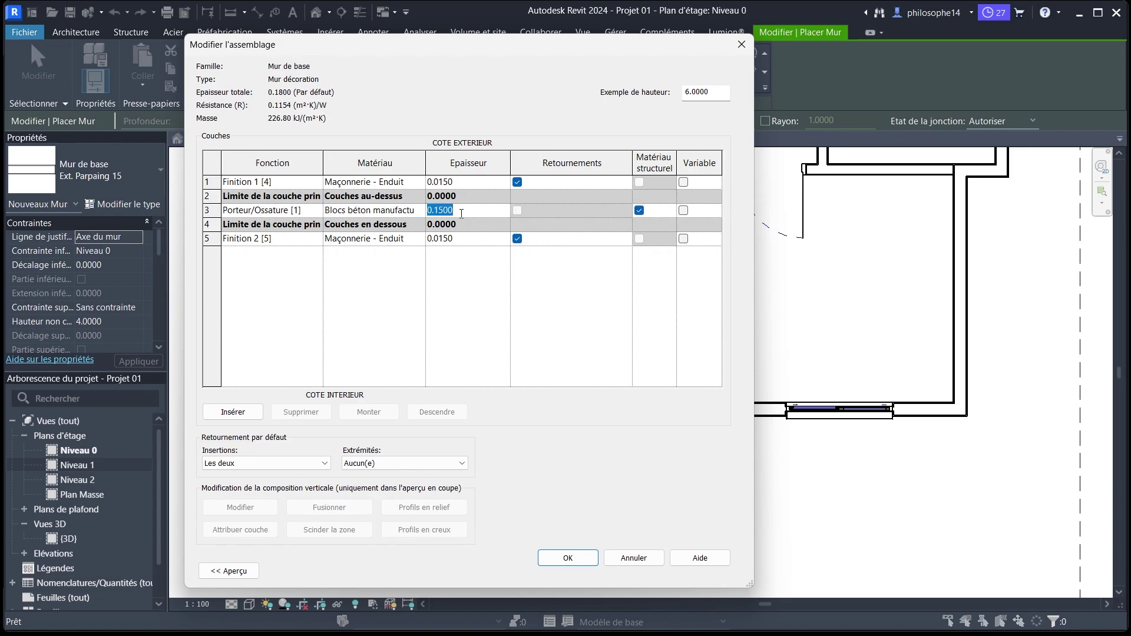
{"action": "left_click", "coordinate": [422, 211]}
{"action": "left_click", "coordinate": [420, 210]}
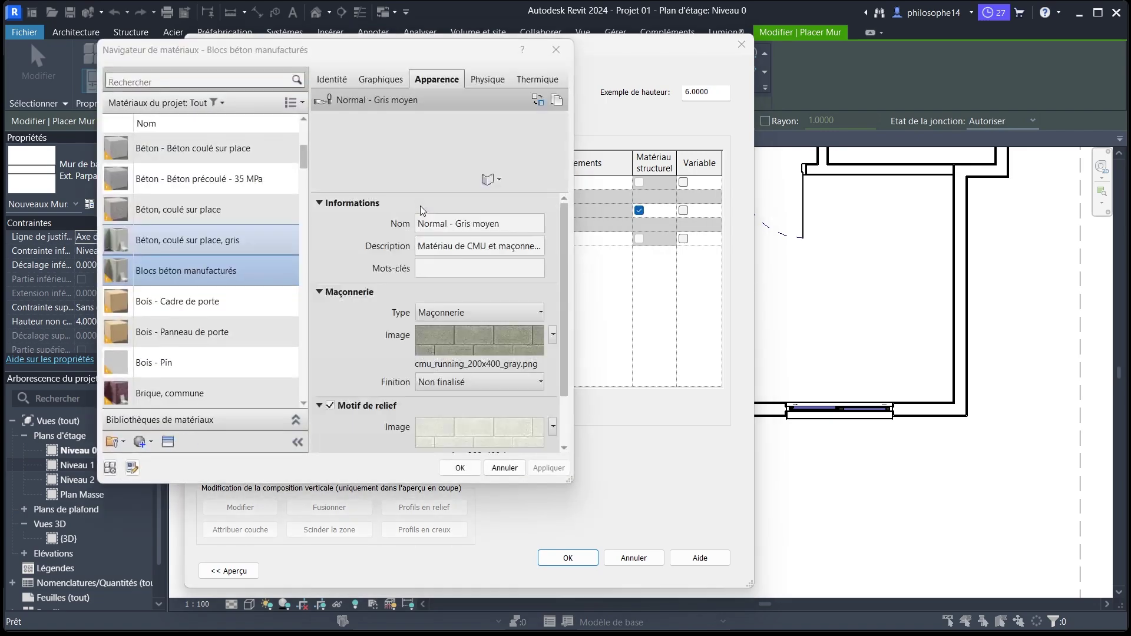
{"action": "left_click", "coordinate": [194, 219]}
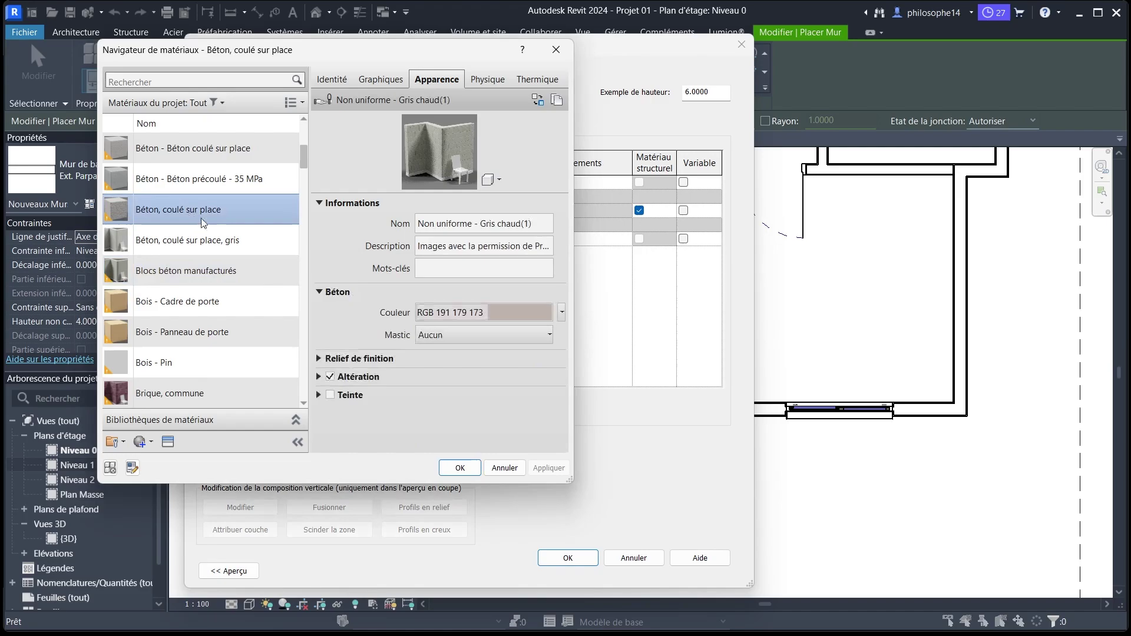
{"action": "left_click", "coordinate": [459, 471]}
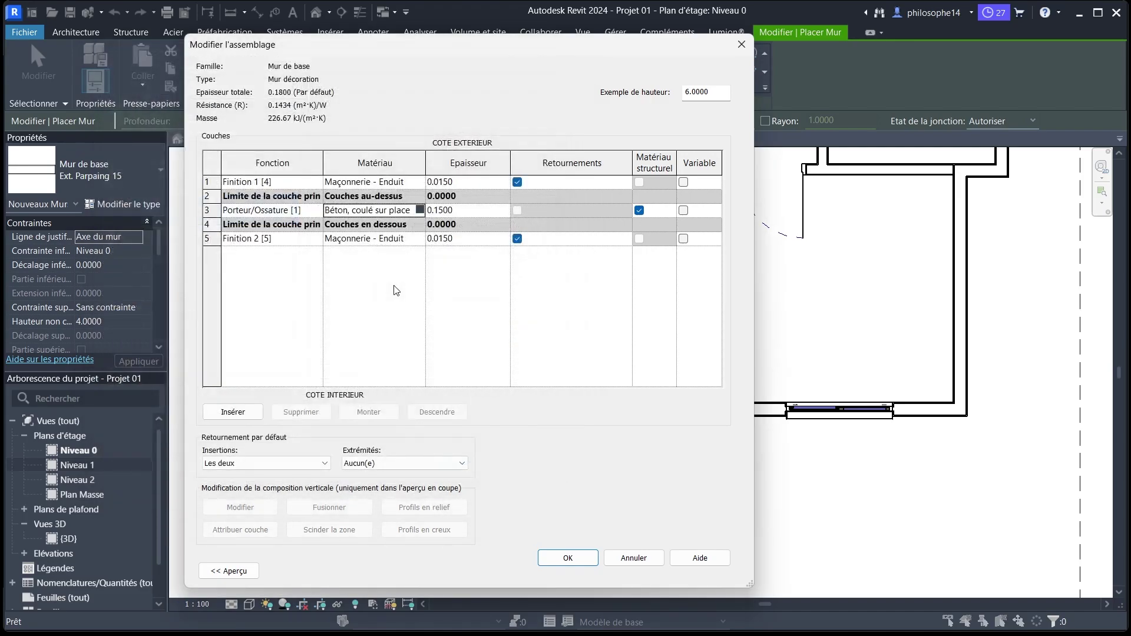
Set the Porteur/Ossature concrete layer's thickness to 0.001 m and delete the interior Finition 2 layer.
{"action": "left_click", "coordinate": [462, 209]}
{"action": "left_click", "coordinate": [472, 185]}
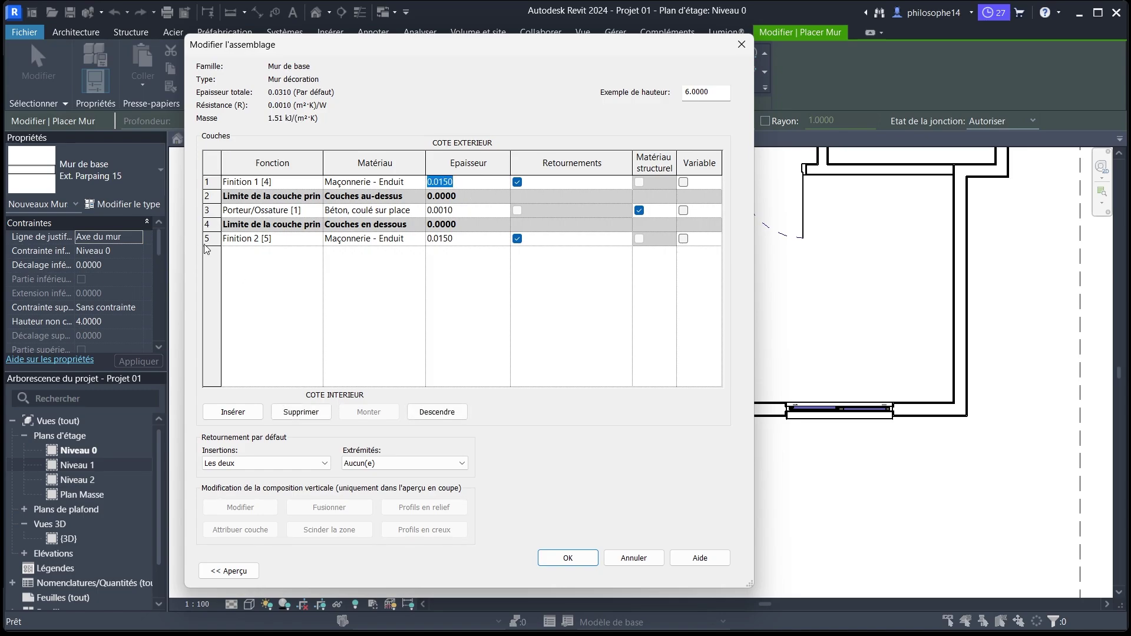
{"action": "left_click", "coordinate": [207, 243]}
{"action": "left_click", "coordinate": [300, 411]}
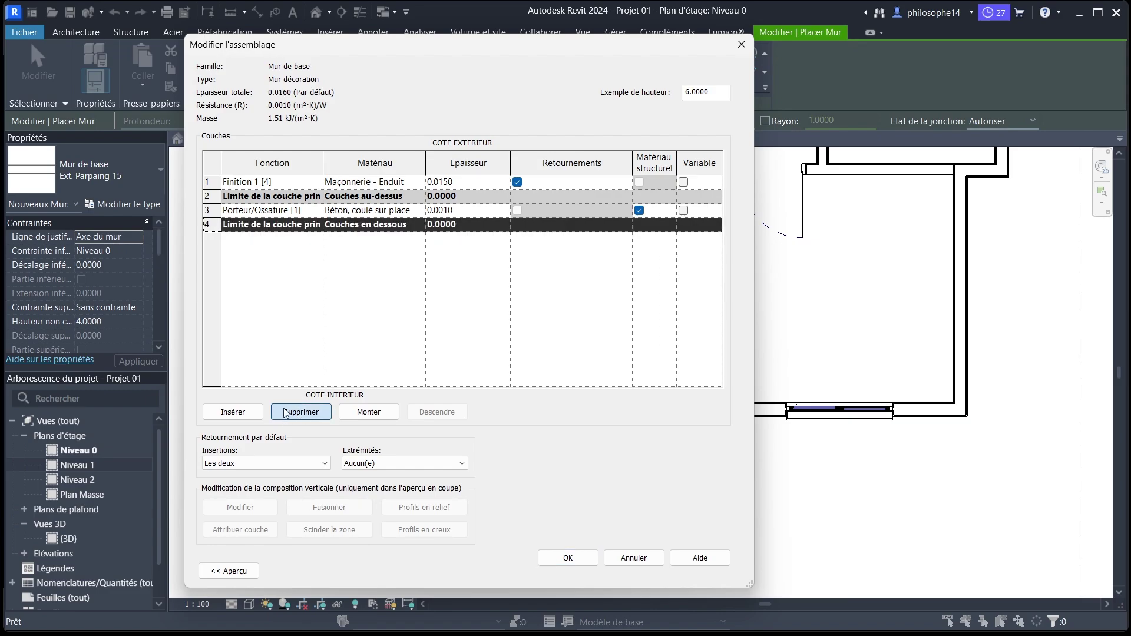
Search the materials for "reve" and assign Revetement ceramique statifié to the Finition 1 layer.
{"action": "left_click", "coordinate": [400, 182]}
{"action": "left_click", "coordinate": [419, 182]}
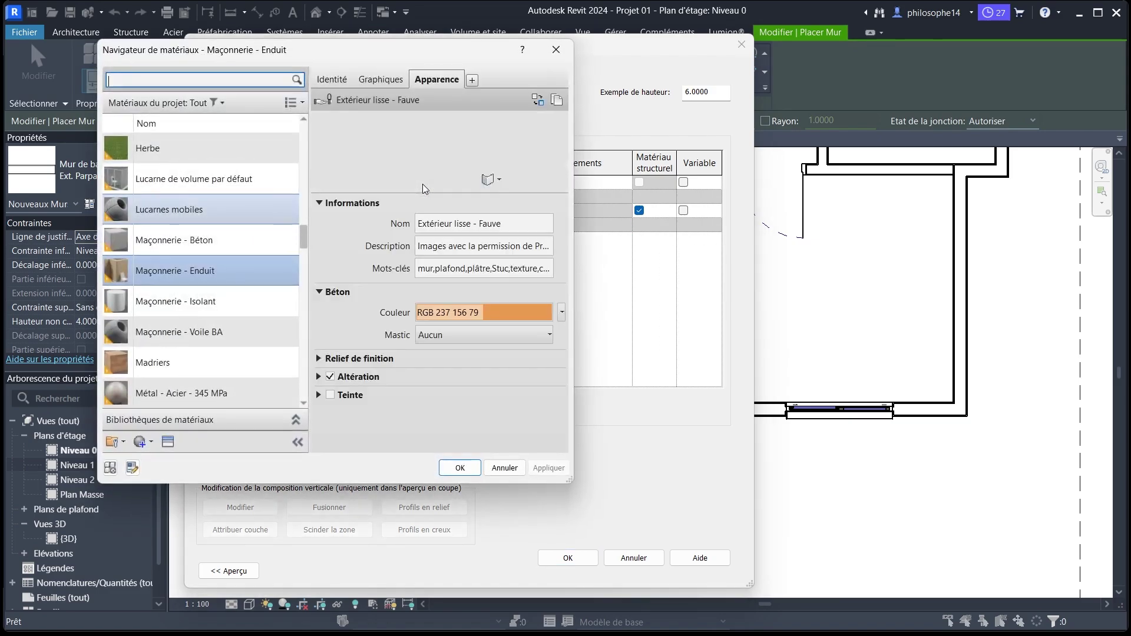
{"action": "left_click", "coordinate": [197, 74]}
{"action": "type", "text": "reve"}
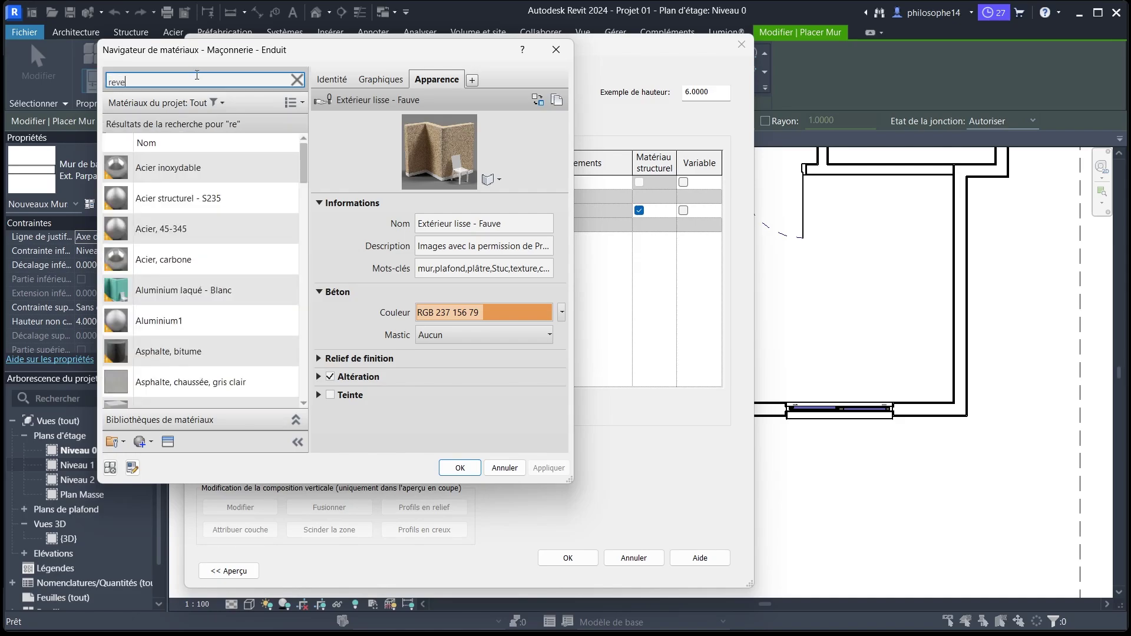
{"action": "left_click", "coordinate": [183, 167]}
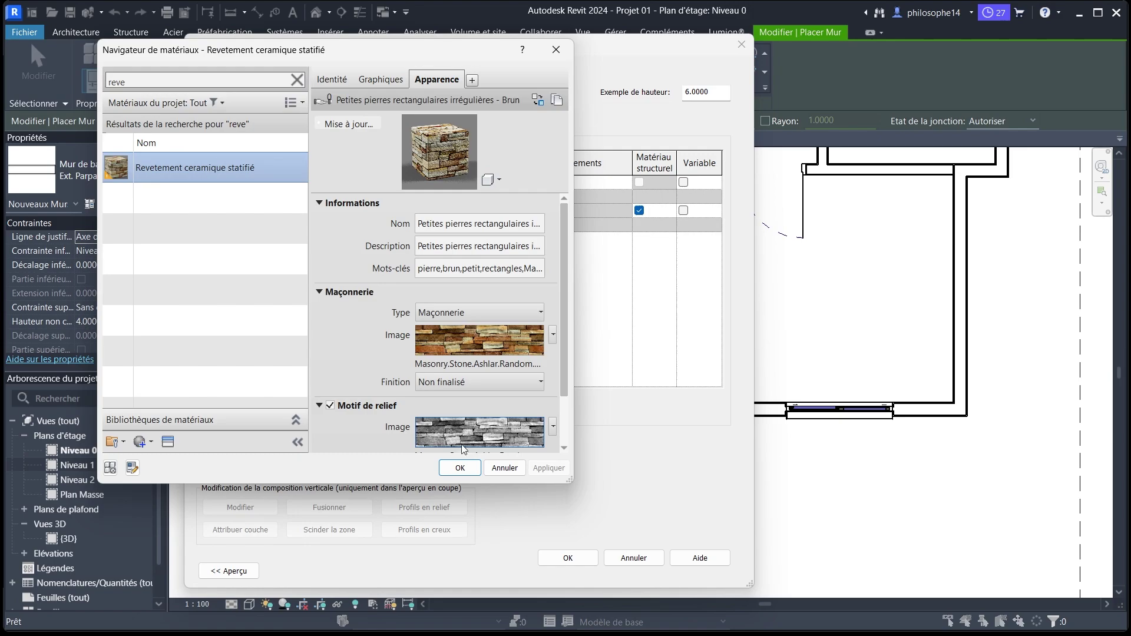
{"action": "left_click", "coordinate": [460, 467]}
Set the Finition 1 layer's thickness to 0.01 m and accept the wall assembly.
{"action": "left_click", "coordinate": [460, 184]}
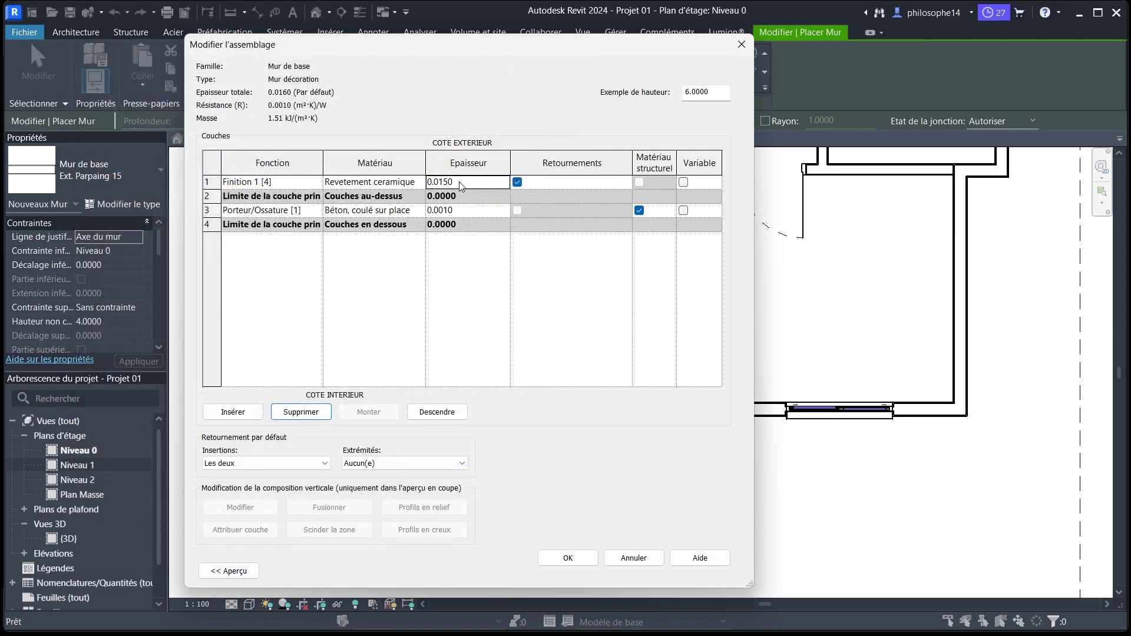
{"action": "left_click_drag", "start_coordinate": [459, 184], "coordinate": [449, 184]}
{"action": "left_click", "coordinate": [464, 210]}
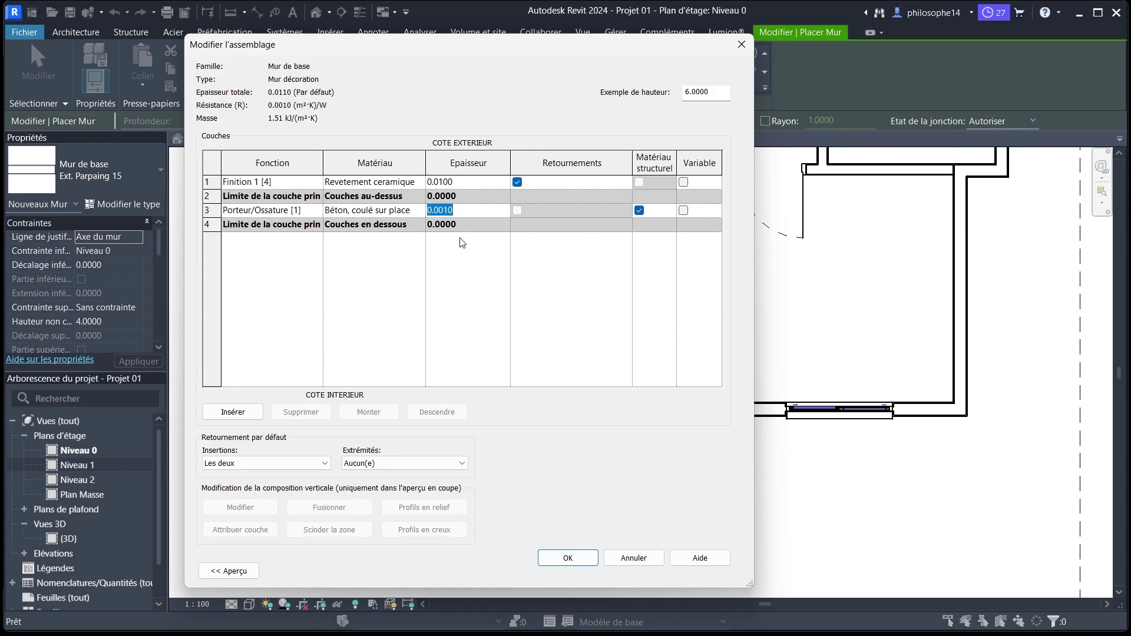
{"action": "left_click", "coordinate": [568, 558]}
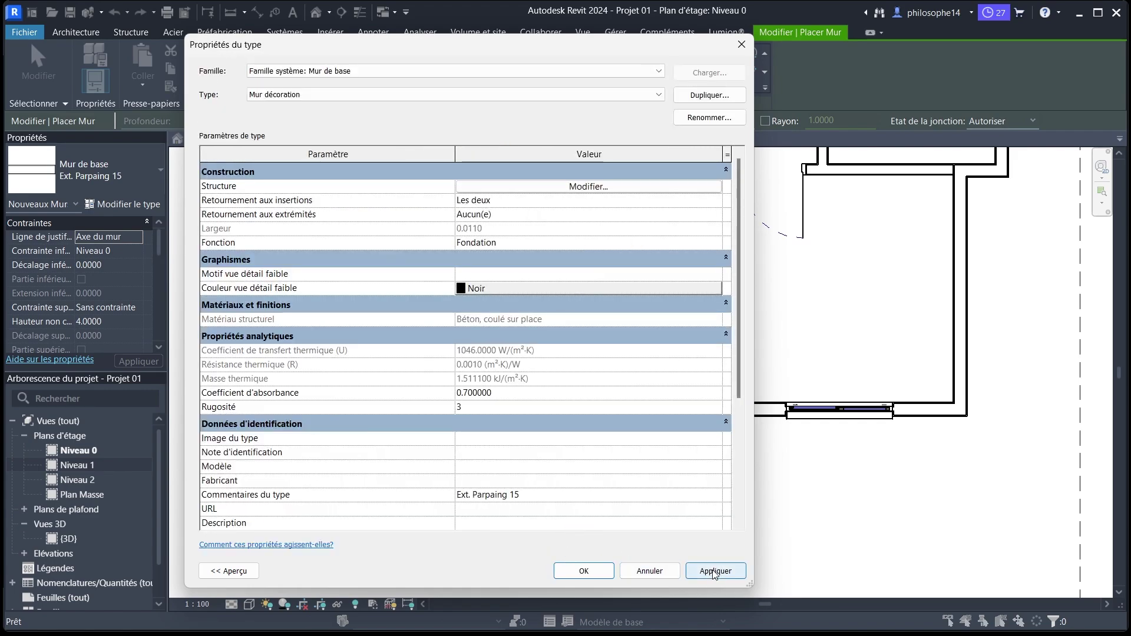
Set the Mur décoration wall type's function to Extérieur.
{"action": "left_click", "coordinate": [719, 242]}
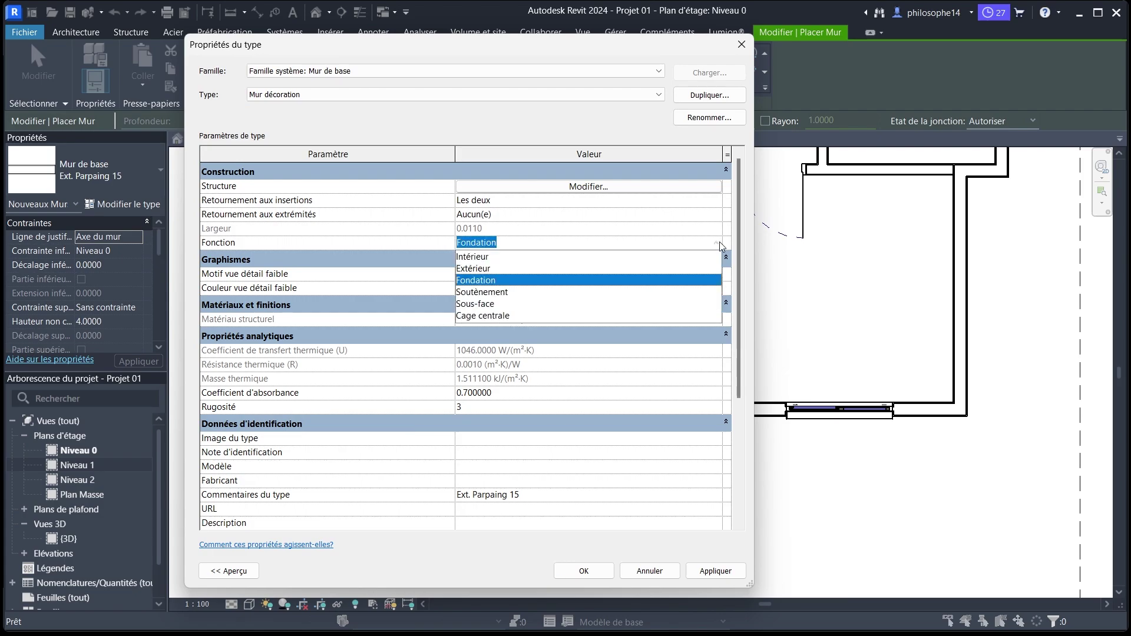
{"action": "left_click", "coordinate": [482, 258]}
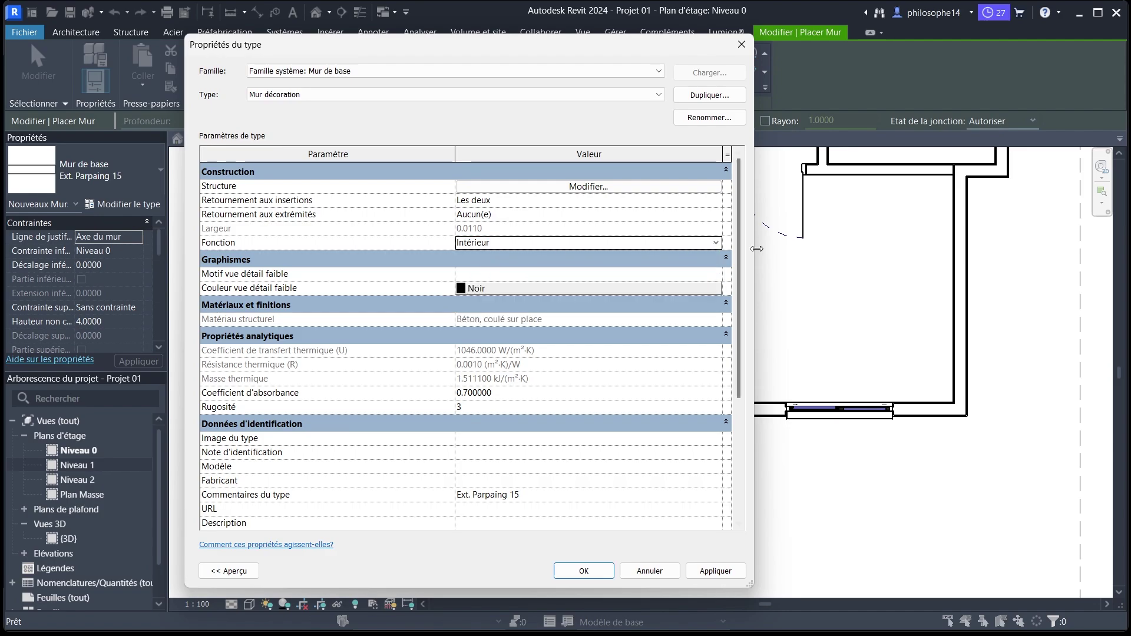
{"action": "left_click", "coordinate": [716, 243]}
{"action": "left_click", "coordinate": [485, 274]}
Change the Mur décoration type comment to Mur décoratif and accept the type properties.
{"action": "scroll", "coordinate": [501, 472], "scroll_direction": "down", "scroll_amount": 2}
{"action": "left_click", "coordinate": [535, 421]}
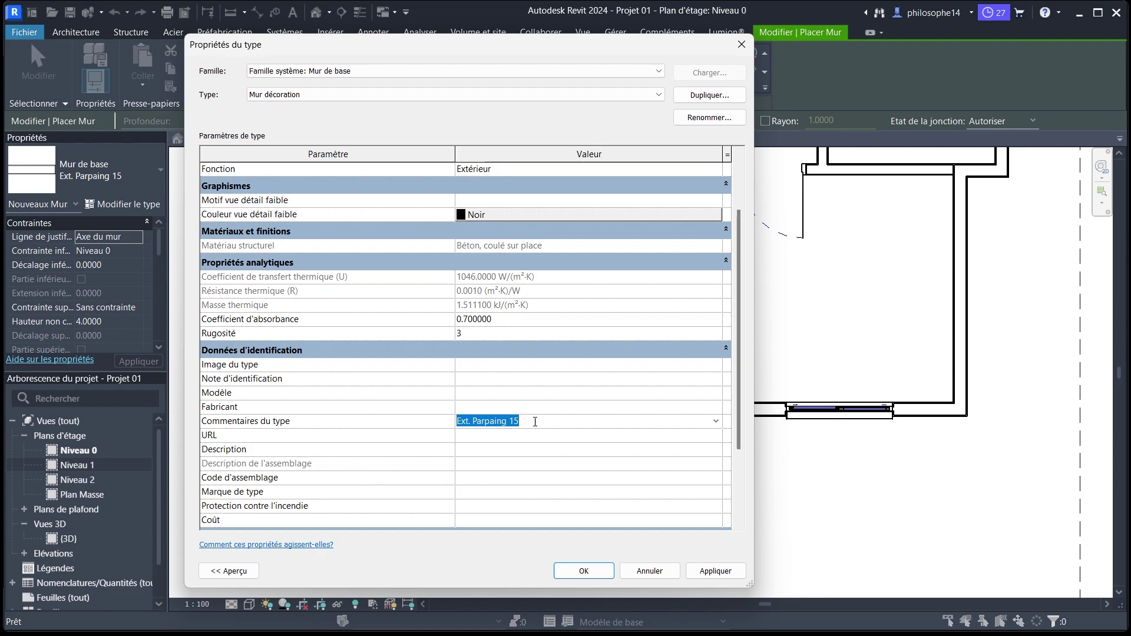
{"action": "type", "text": "Mur d"}
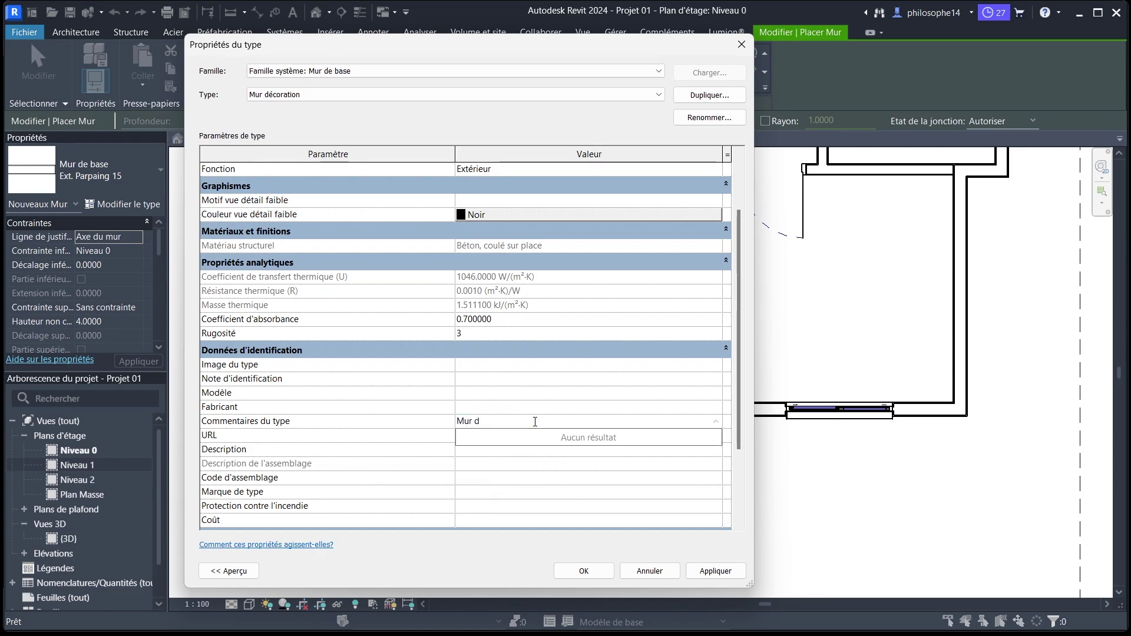
{"action": "type", "text": "écoratif"}
{"action": "left_click", "coordinate": [717, 576]}
{"action": "left_click", "coordinate": [583, 571]}
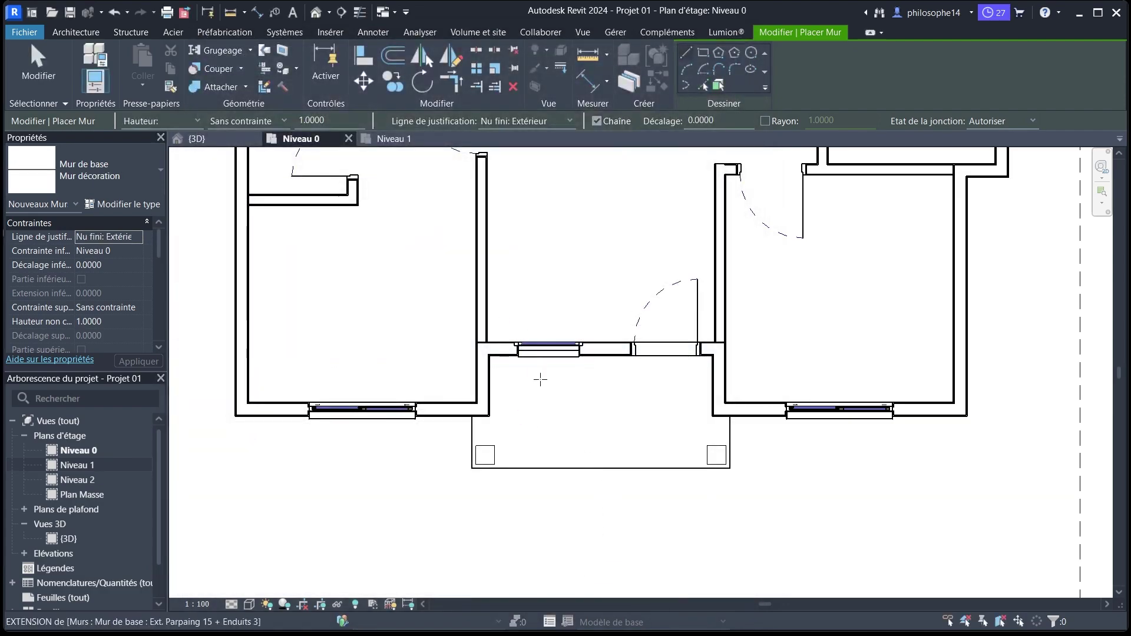
Set the wall location line to Nu fini: Intérieur and wrap the porch's left column with four 1 m high Mur décoration walls.
{"action": "left_click", "coordinate": [524, 121]}
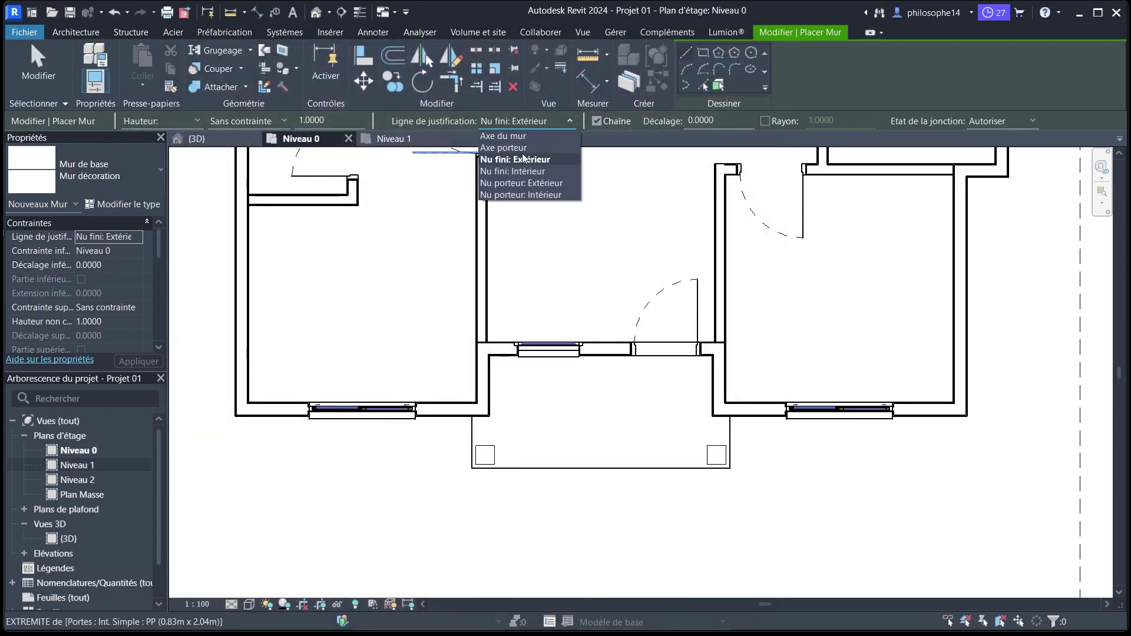
{"action": "left_click", "coordinate": [522, 172]}
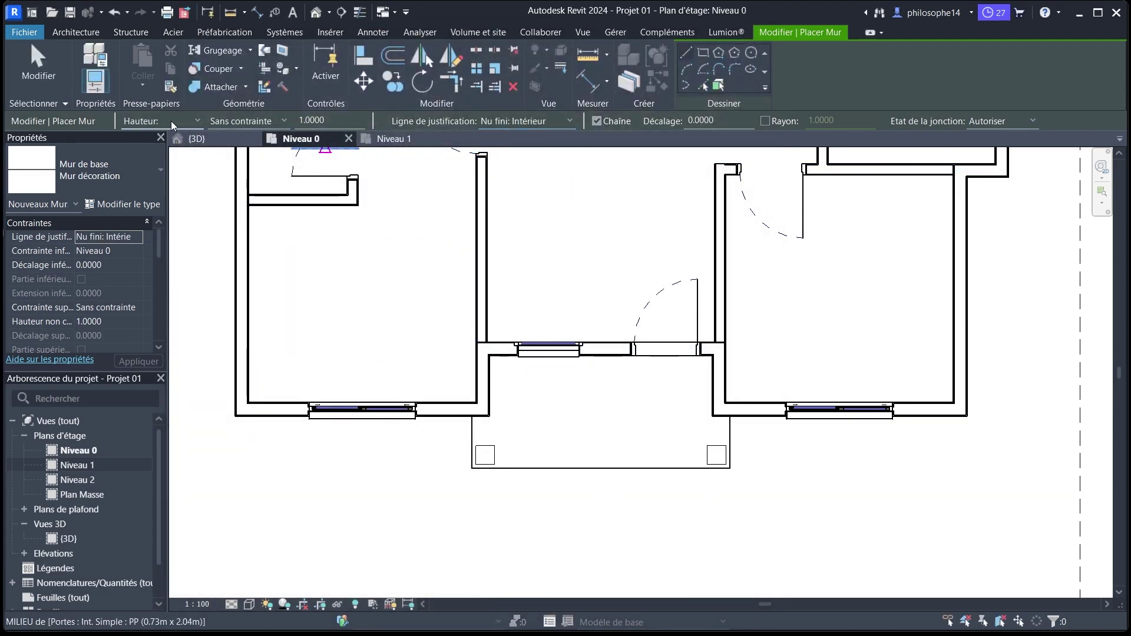
{"action": "scroll", "coordinate": [473, 463], "scroll_direction": "up", "scroll_amount": 4}
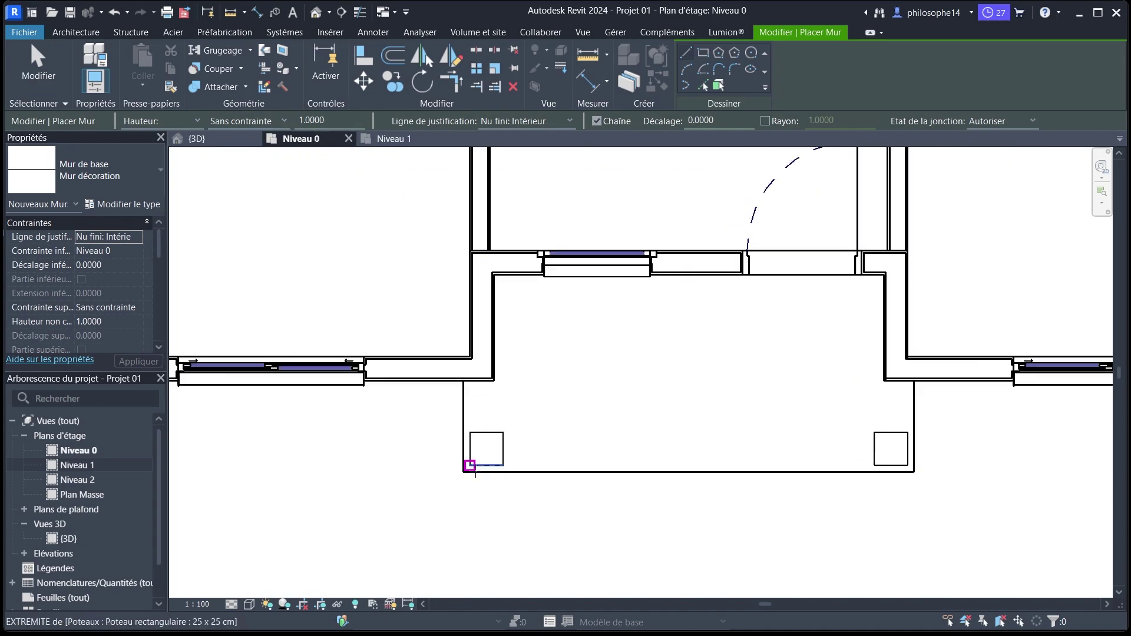
{"action": "left_click", "coordinate": [473, 463]}
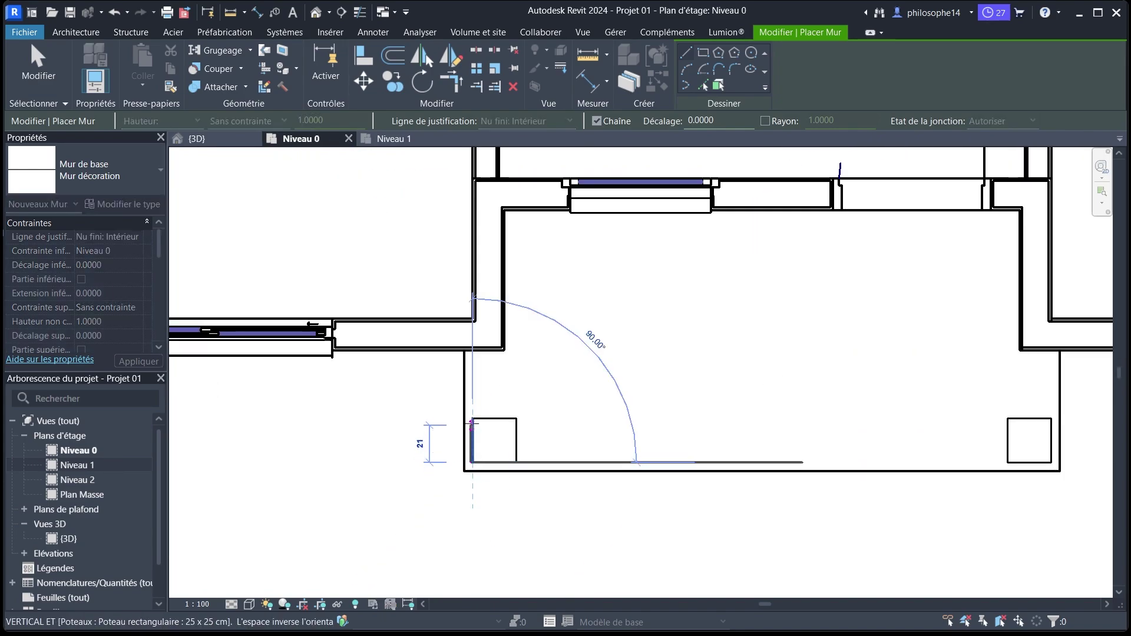
{"action": "scroll", "coordinate": [471, 425], "scroll_direction": "up", "scroll_amount": 3}
{"action": "left_click", "coordinate": [472, 413]}
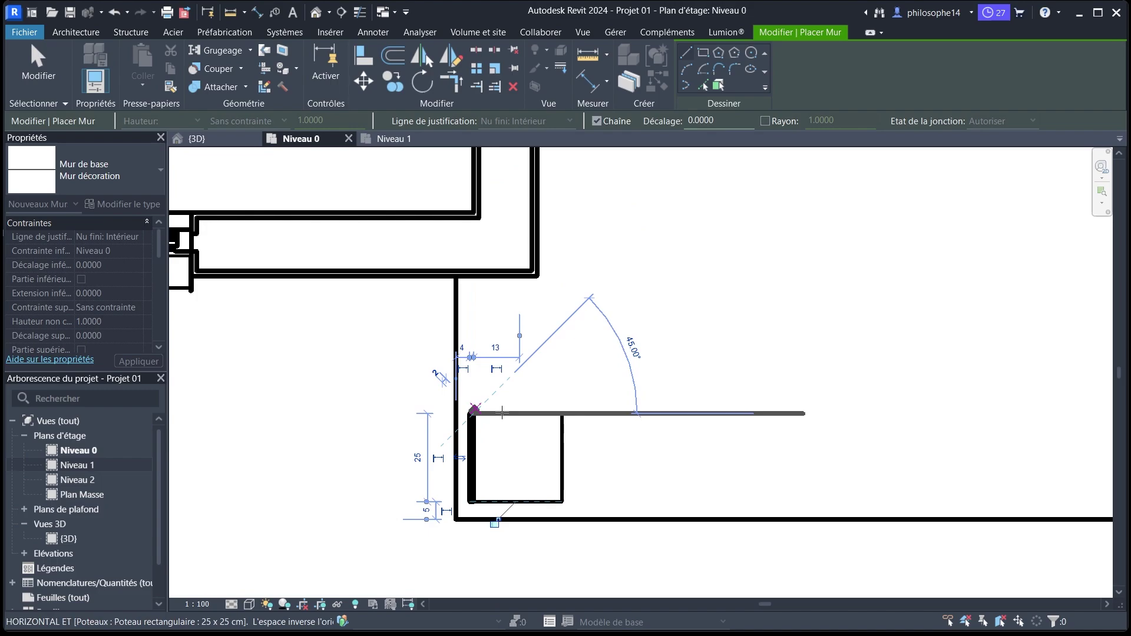
{"action": "left_click", "coordinate": [561, 413]}
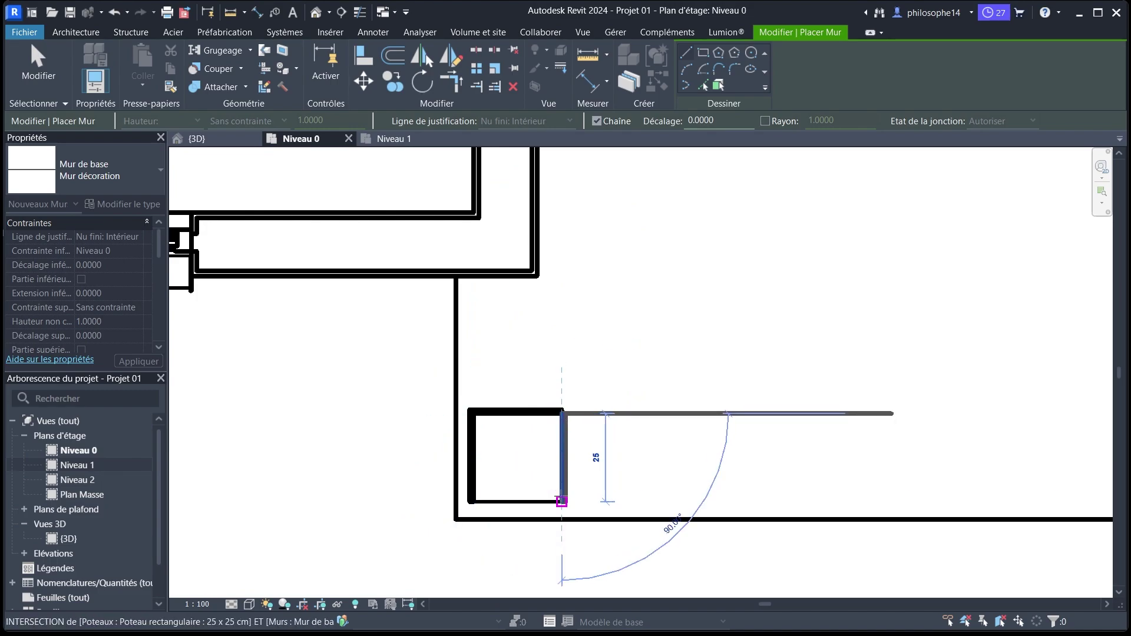
{"action": "left_click", "coordinate": [562, 502]}
{"action": "left_click", "coordinate": [474, 502]}
{"action": "scroll", "coordinate": [406, 504], "scroll_direction": "down", "scroll_amount": 5}
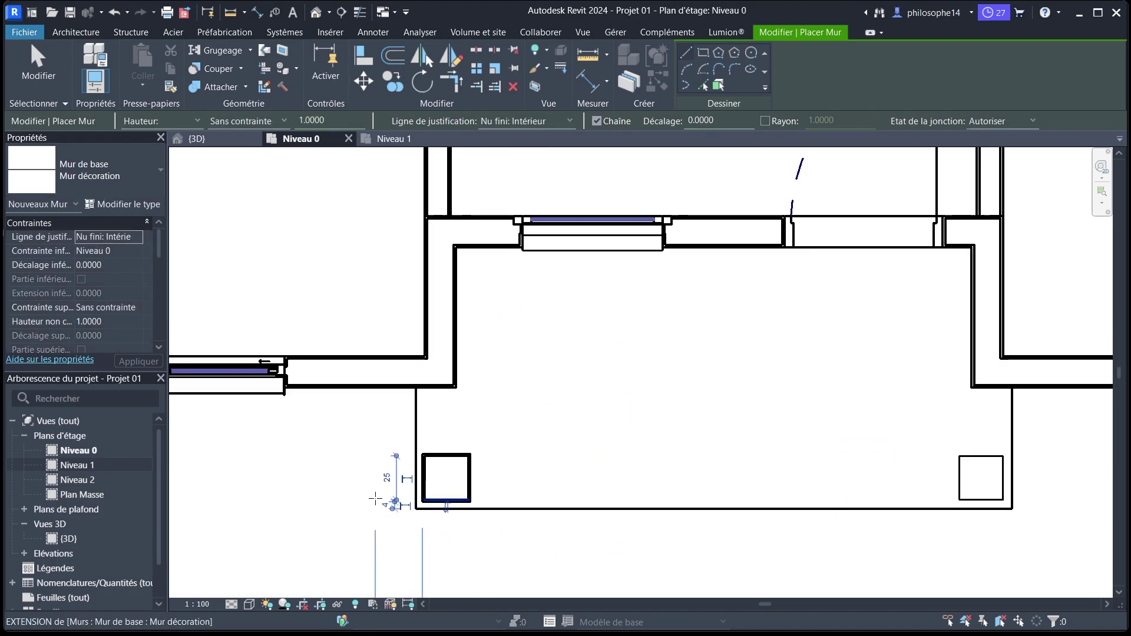
Wrap all four faces of the porch's right column with Mur décoration walls and end the wall command.
{"action": "scroll", "coordinate": [783, 494], "scroll_direction": "up", "scroll_amount": 3}
{"action": "scroll", "coordinate": [724, 512], "scroll_direction": "up", "scroll_amount": 1}
{"action": "left_click", "coordinate": [724, 512]}
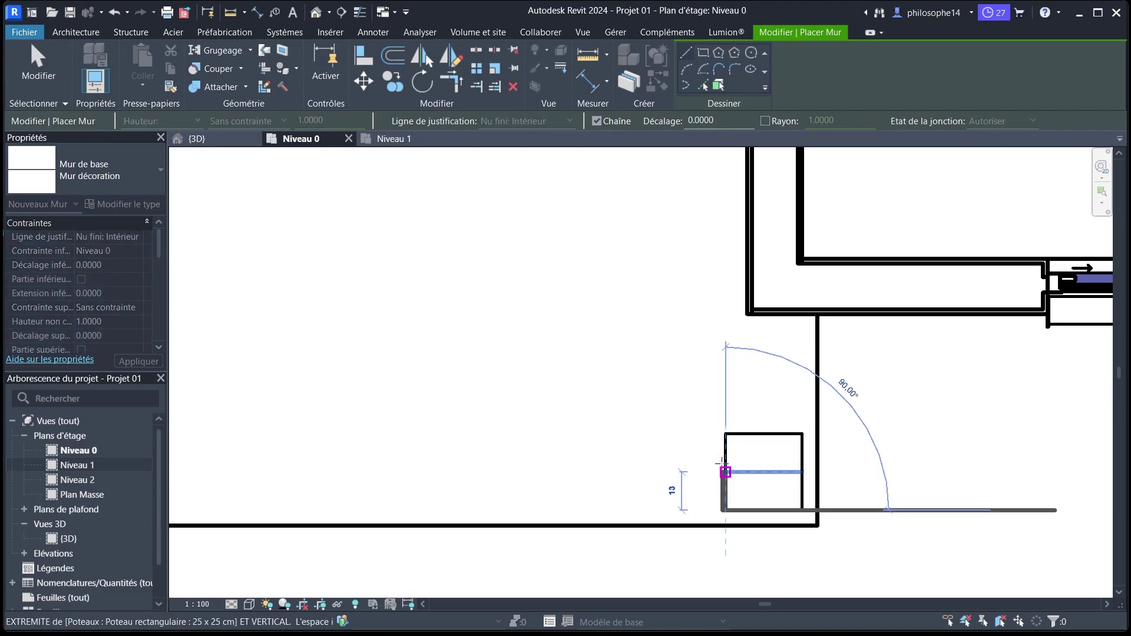
{"action": "left_click", "coordinate": [803, 434]}
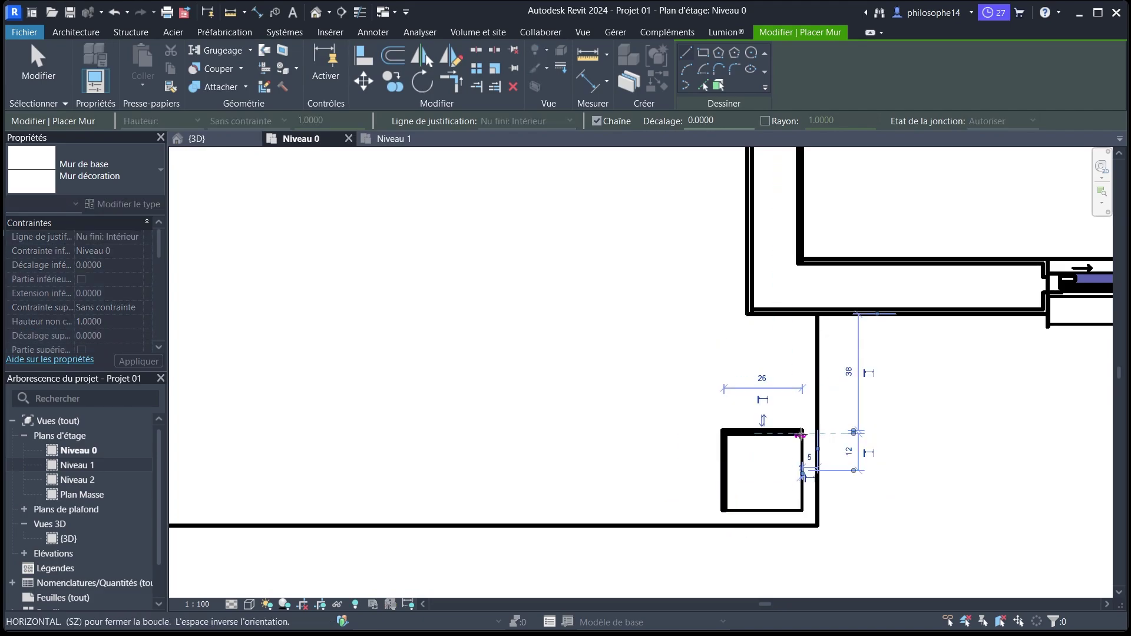
{"action": "left_click", "coordinate": [802, 510]}
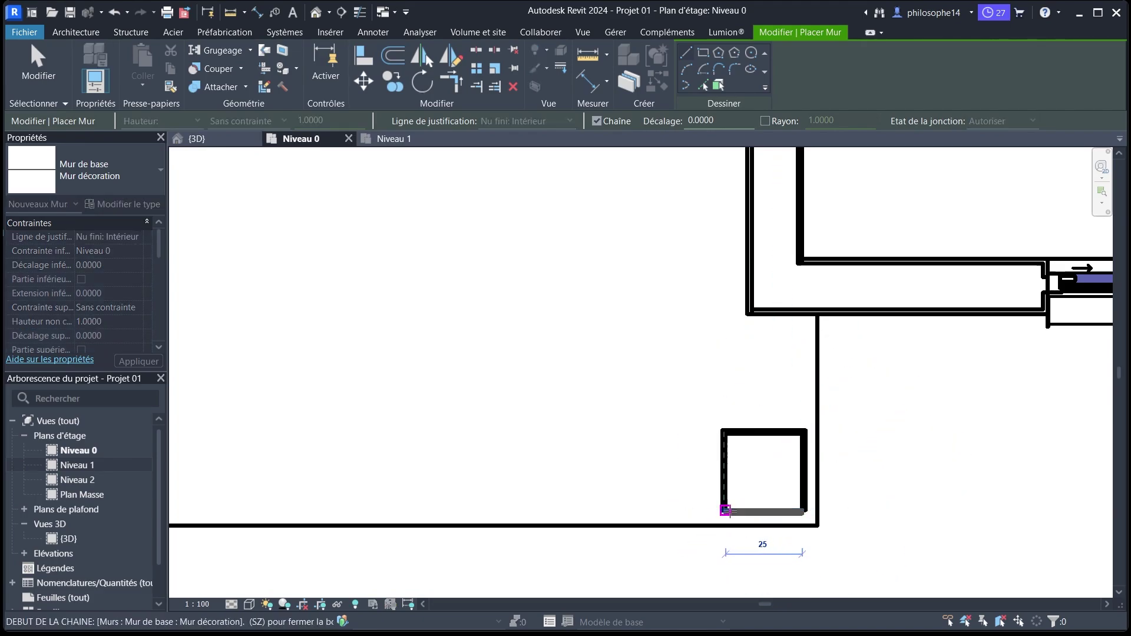
{"action": "left_click", "coordinate": [724, 511]}
{"action": "right_click", "coordinate": [642, 364]}
{"action": "left_click", "coordinate": [681, 372]}
Examine the clad porch columns and the whole house in the 3D view.
{"action": "scroll", "coordinate": [589, 402], "scroll_direction": "down", "scroll_amount": 2}
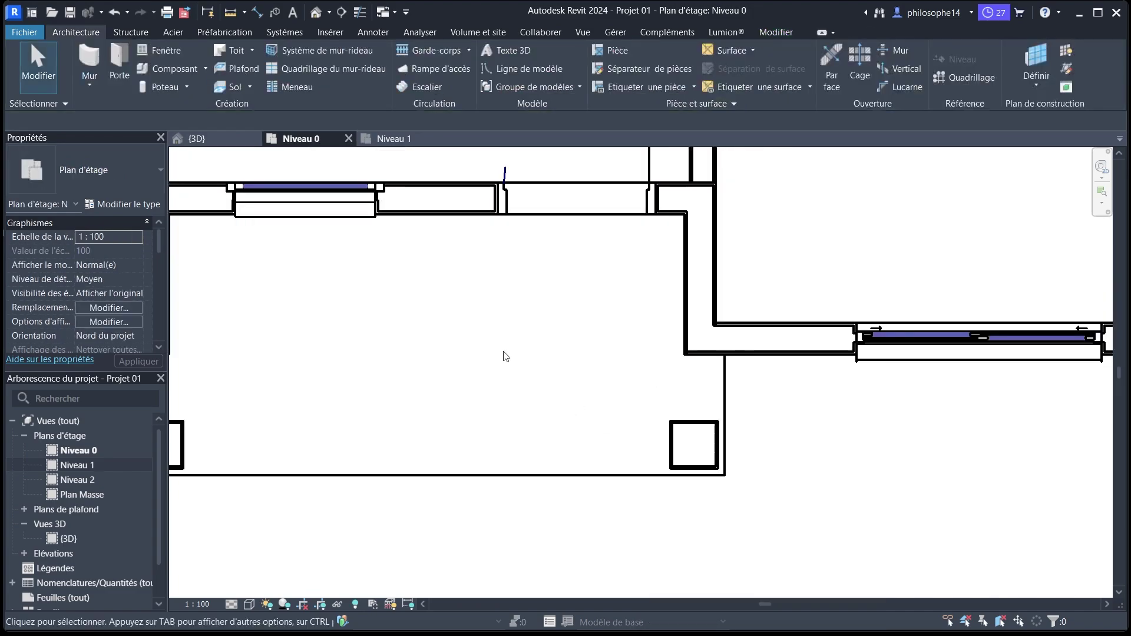
{"action": "left_click", "coordinate": [197, 138]}
{"action": "middle_click_drag", "start_coordinate": [530, 389], "coordinate": [612, 389], "text": "shift"}
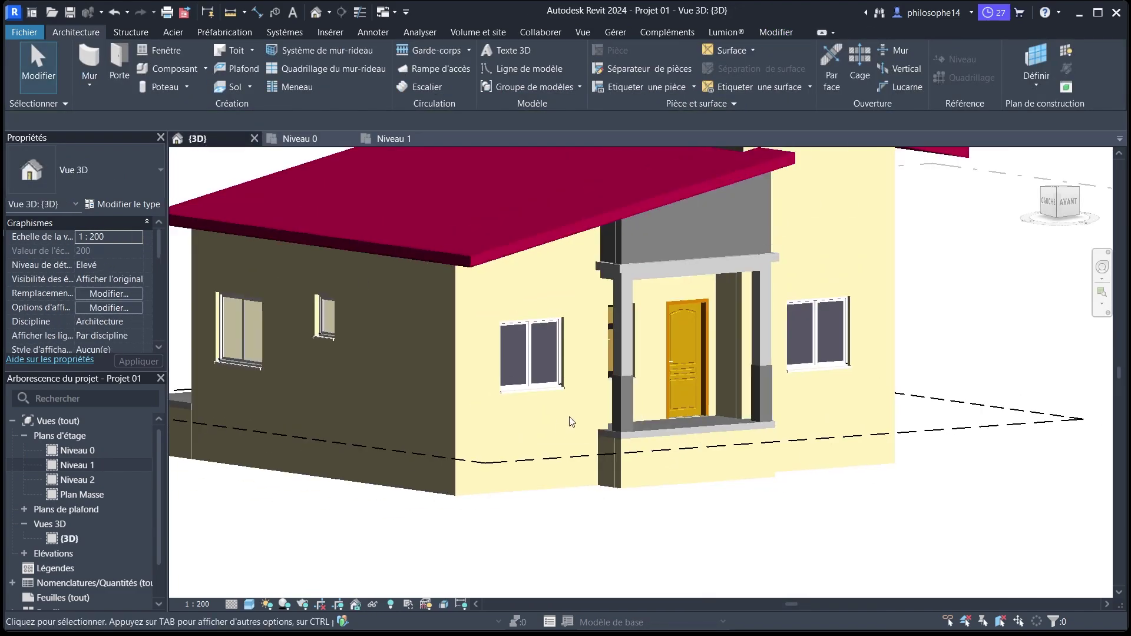
{"action": "scroll", "coordinate": [676, 377], "scroll_direction": "up", "scroll_amount": 2}
{"action": "mouse_move", "coordinate": [1049, 202]}
{"action": "left_mouse_down"}
{"action": "mouse_move", "coordinate": [1051, 220]}
{"action": "mouse_move", "coordinate": [1041, 214]}
{"action": "left_mouse_up"}
{"action": "scroll", "coordinate": [722, 404], "scroll_direction": "up", "scroll_amount": 3}
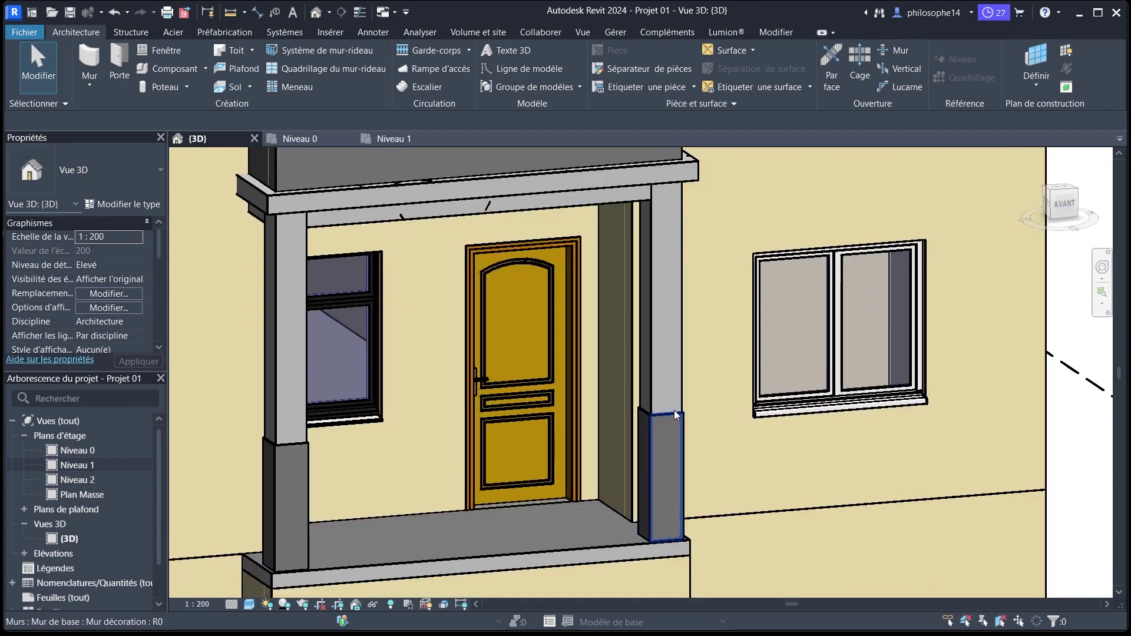
{"action": "scroll", "coordinate": [662, 400], "scroll_direction": "down", "scroll_amount": 2}
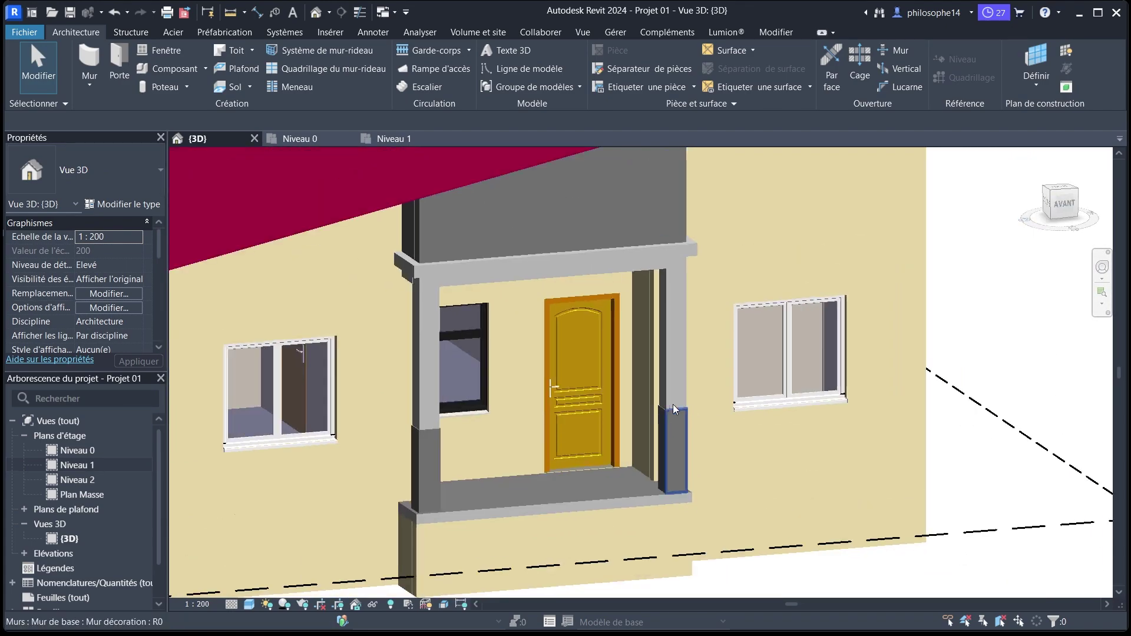
{"action": "scroll", "coordinate": [663, 396], "scroll_direction": "down", "scroll_amount": 4}
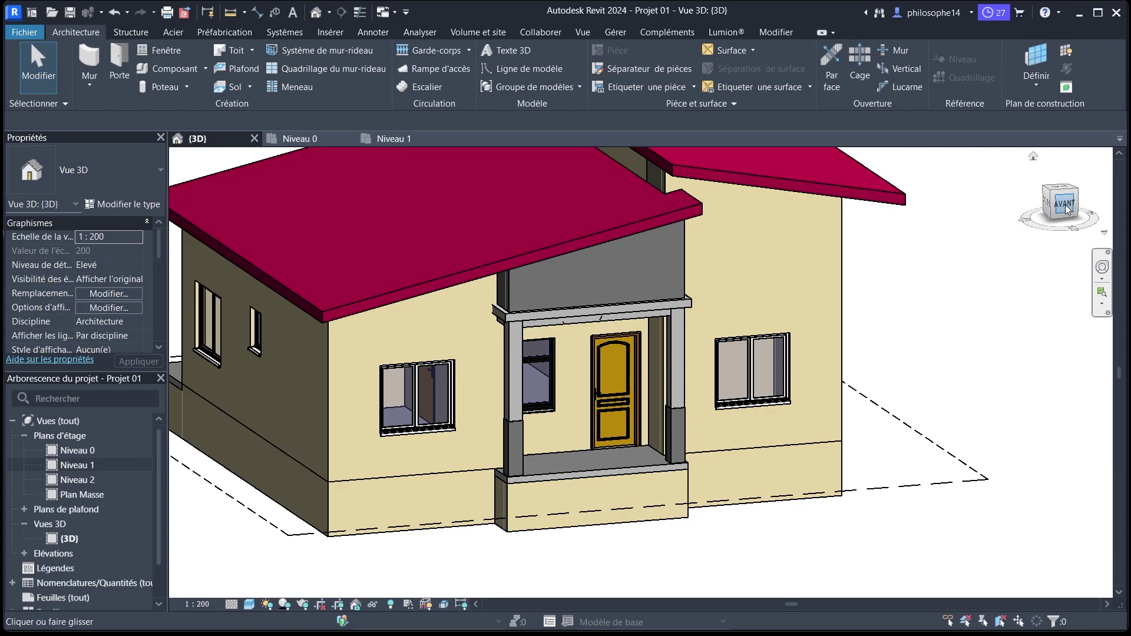
{"action": "left_click_drag", "start_coordinate": [1060, 203], "coordinate": [1111, 206]}
{"action": "scroll", "coordinate": [563, 384], "scroll_direction": "down", "scroll_amount": 5}
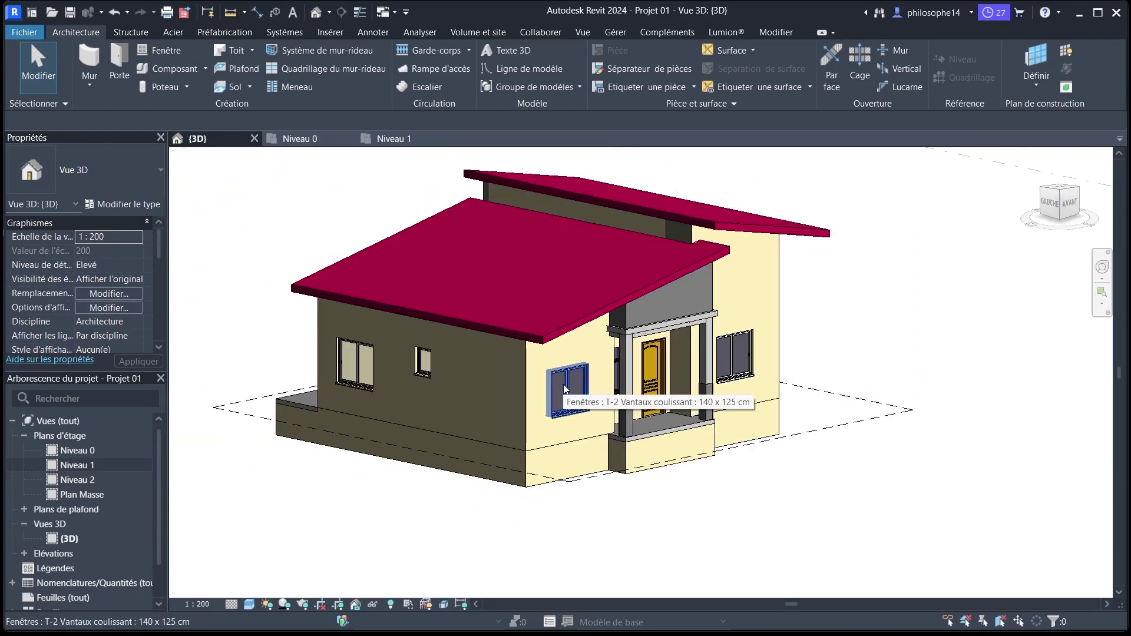
{"action": "scroll", "coordinate": [618, 442], "scroll_direction": "down", "scroll_amount": 3}
{"action": "scroll", "coordinate": [667, 349], "scroll_direction": "up", "scroll_amount": 6}
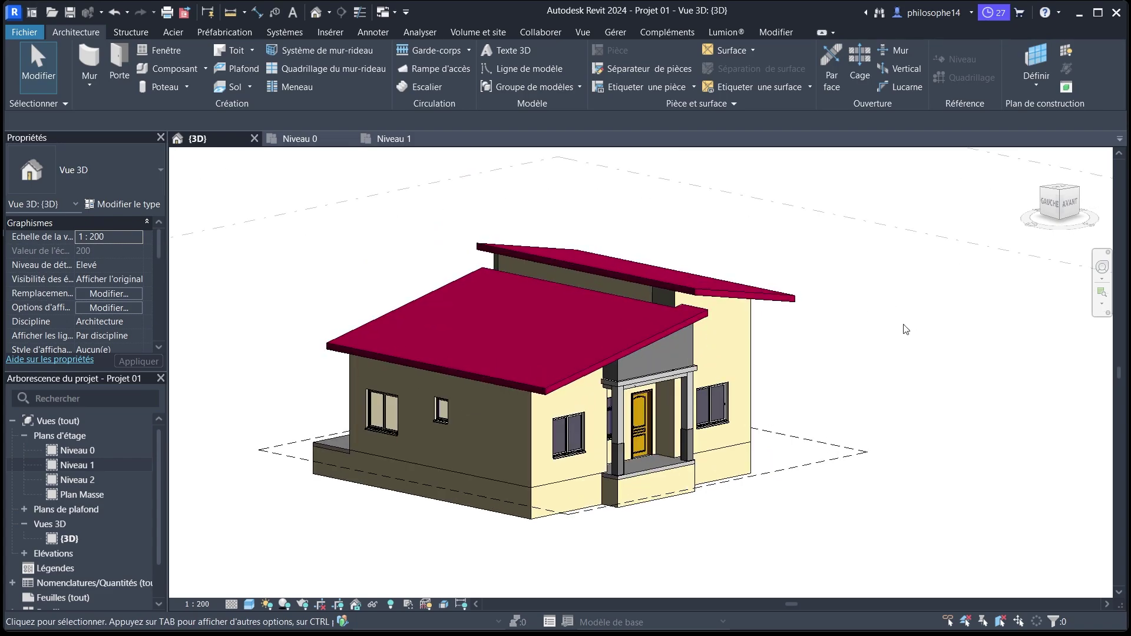
{"action": "scroll", "coordinate": [459, 227], "scroll_direction": "down", "scroll_amount": 2}
Return to the Niveau 0 floor plan and start loading a family for component placement.
{"action": "left_click", "coordinate": [300, 139]}
{"action": "scroll", "coordinate": [436, 454], "scroll_direction": "down", "scroll_amount": 4}
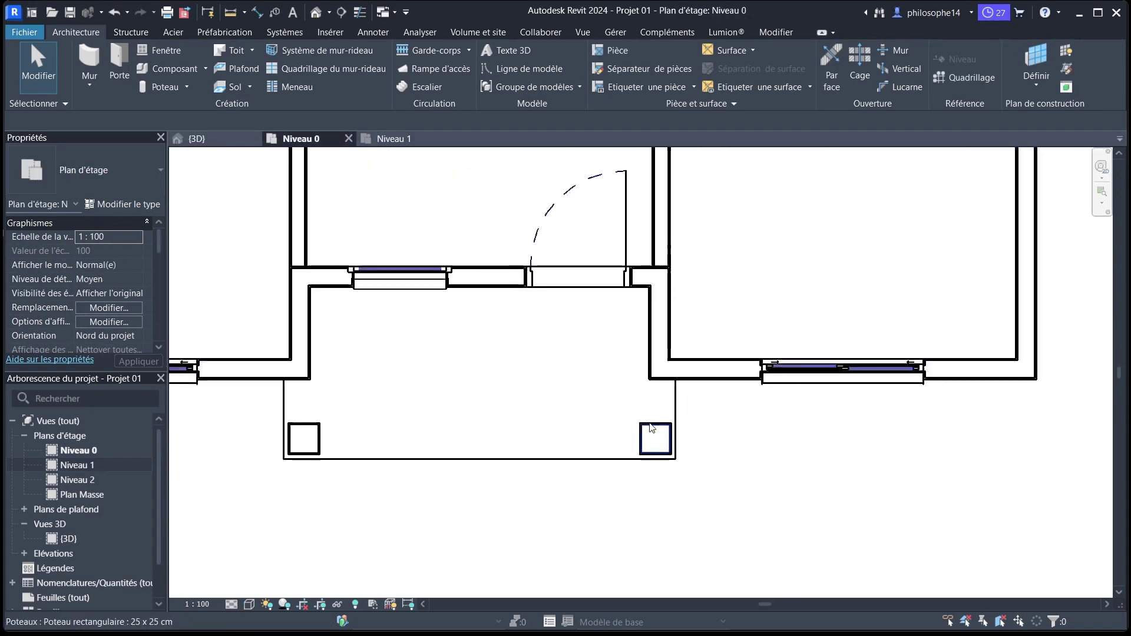
{"action": "scroll", "coordinate": [436, 454], "scroll_direction": "down", "scroll_amount": 4}
{"action": "scroll", "coordinate": [465, 274], "scroll_direction": "down", "scroll_amount": 1}
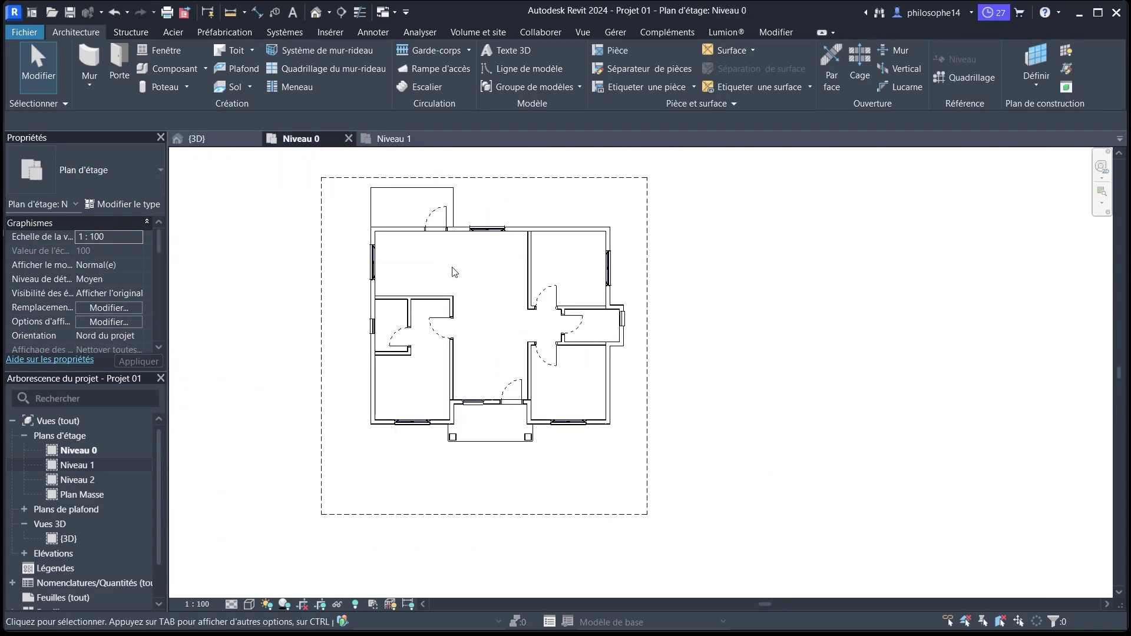
{"action": "scroll", "coordinate": [581, 333], "scroll_direction": "up", "scroll_amount": 5}
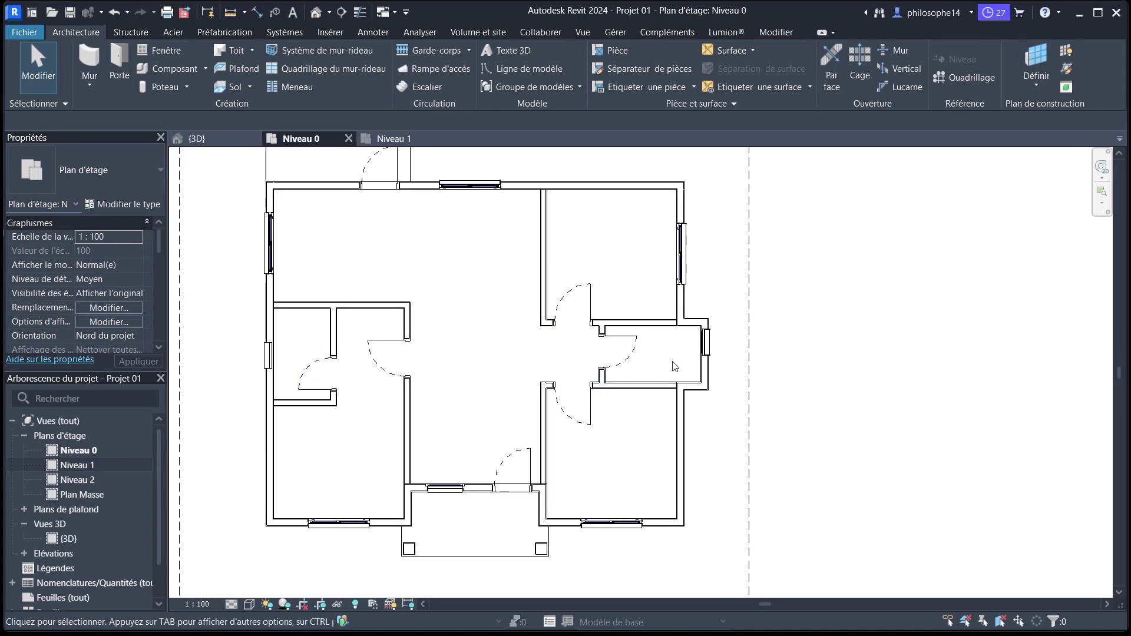
{"action": "scroll", "coordinate": [648, 365], "scroll_direction": "down", "scroll_amount": 1}
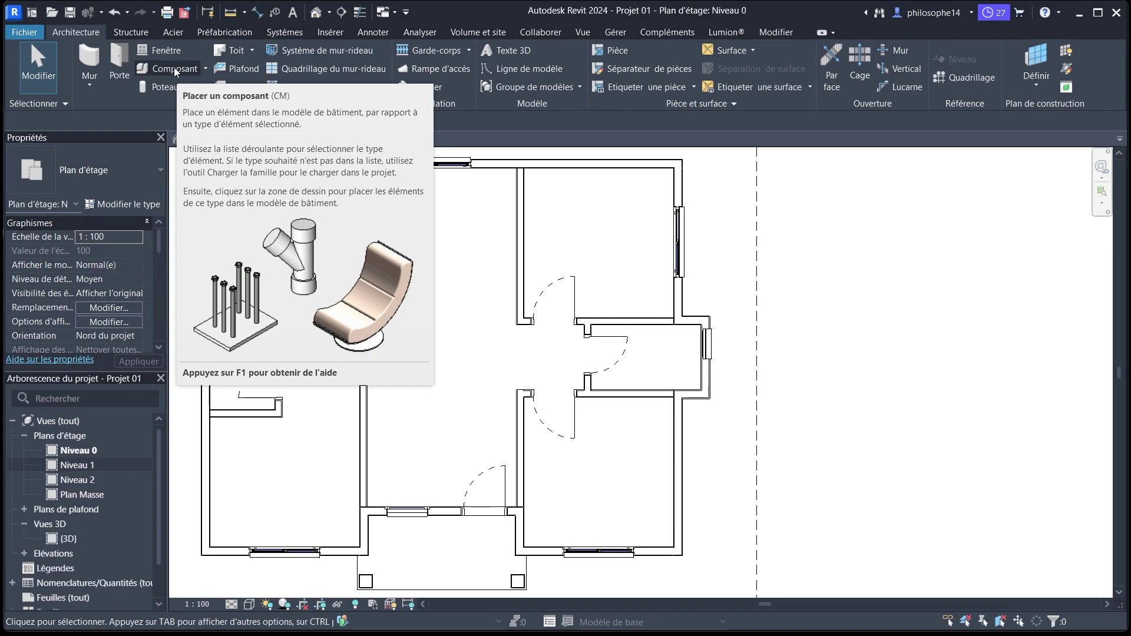
{"action": "left_click", "coordinate": [175, 70]}
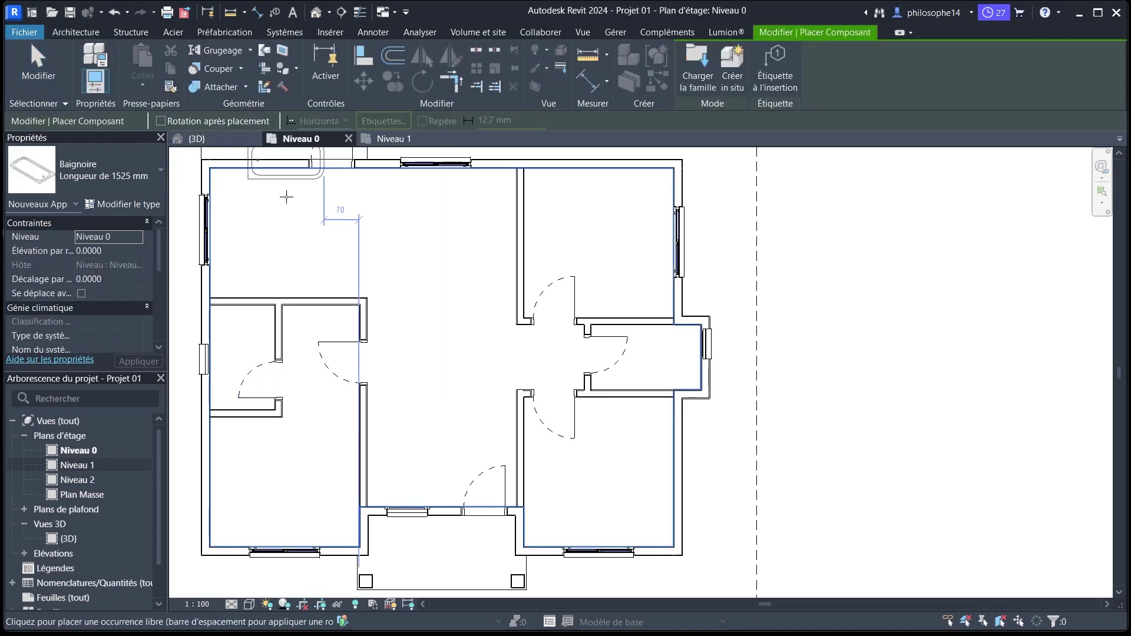
{"action": "left_click", "coordinate": [697, 89]}
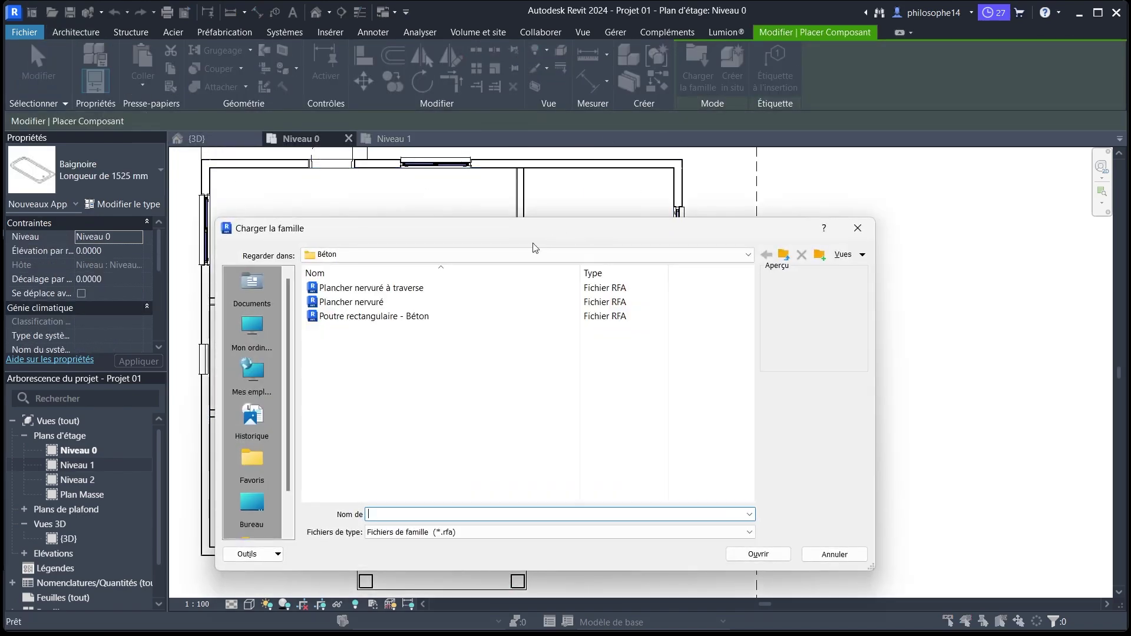
Load the WC - A cuve family from the French library's MEP Plomberie > Appareillage > WC folder.
{"action": "left_click", "coordinate": [784, 255]}
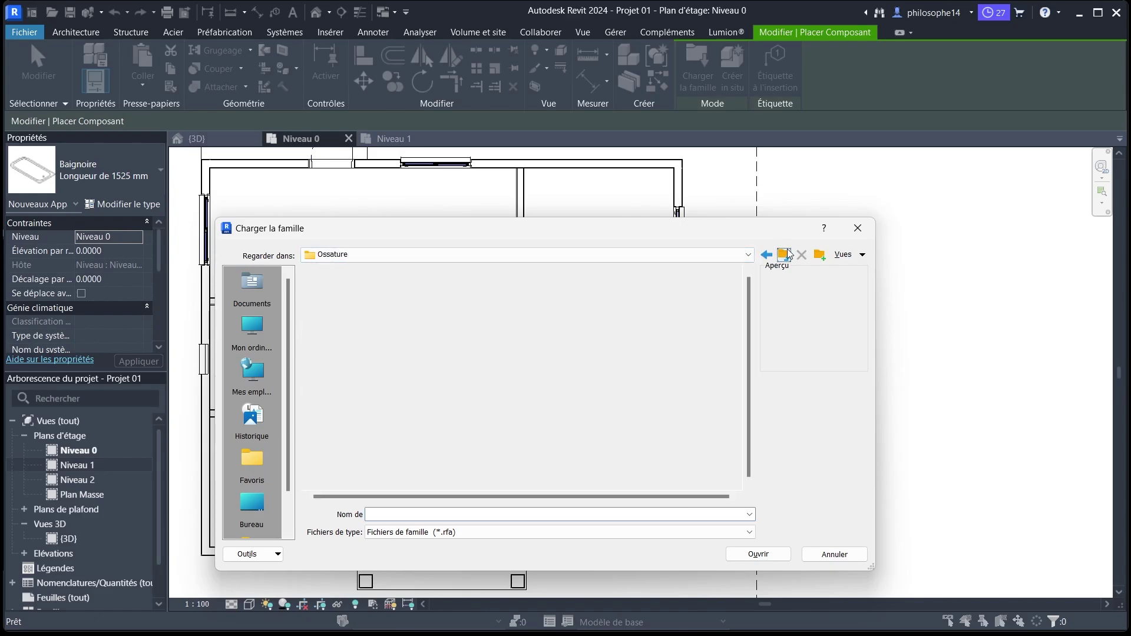
{"action": "left_click", "coordinate": [786, 254]}
{"action": "left_click", "coordinate": [785, 254]}
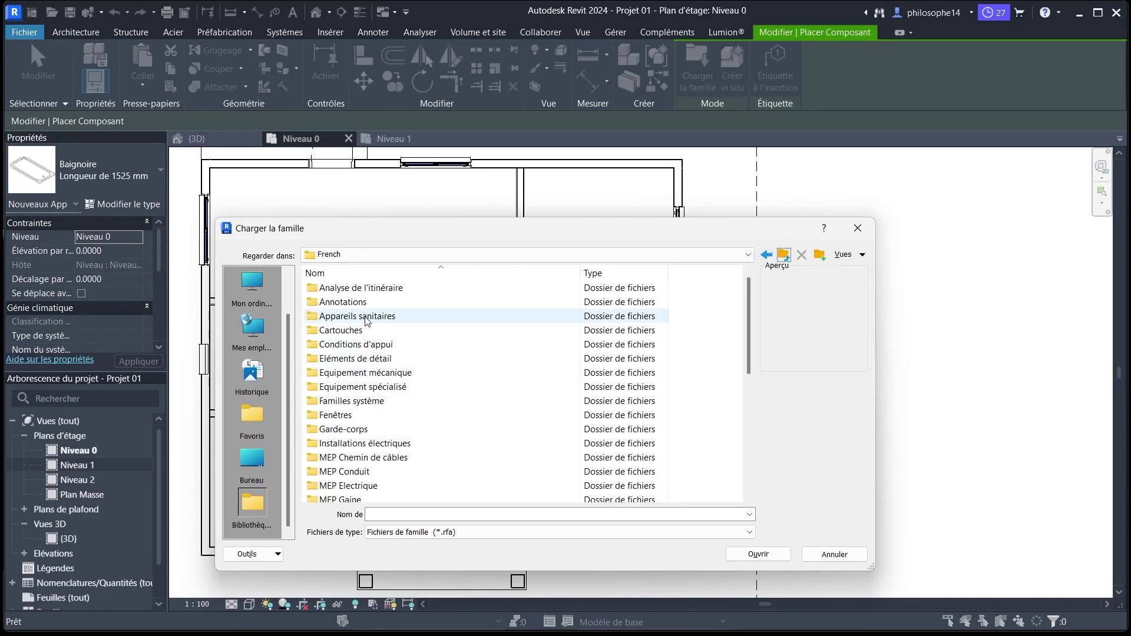
{"action": "scroll", "coordinate": [366, 321], "scroll_direction": "down", "scroll_amount": 2}
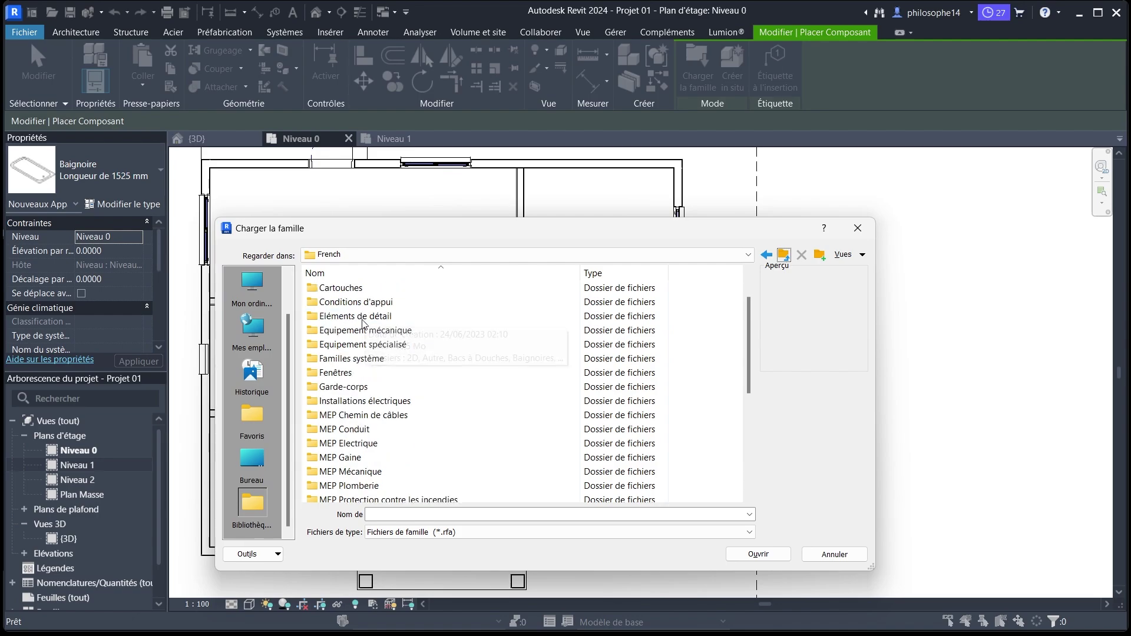
{"action": "scroll", "coordinate": [355, 338], "scroll_direction": "down", "scroll_amount": 1}
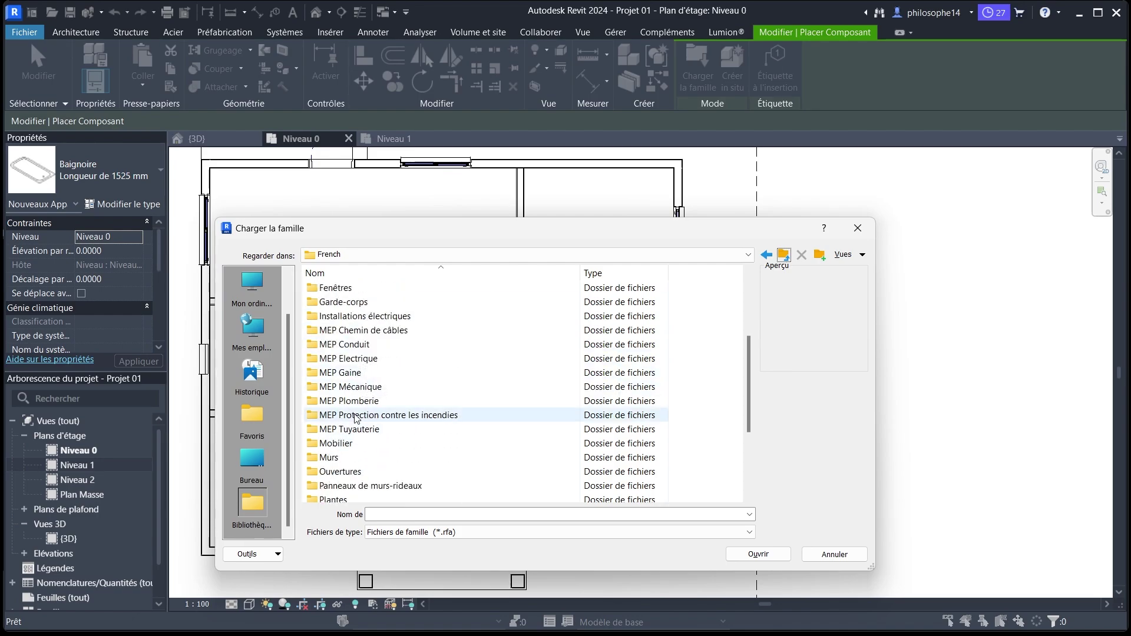
{"action": "scroll", "coordinate": [355, 441], "scroll_direction": "up", "scroll_amount": 1}
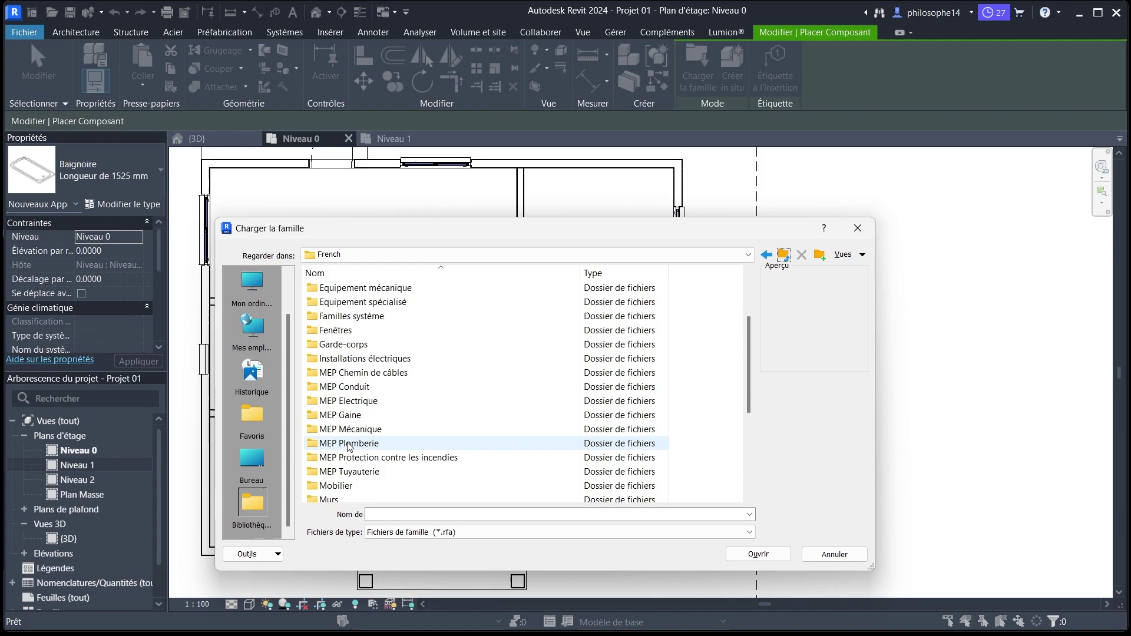
{"action": "double_click", "coordinate": [346, 444]}
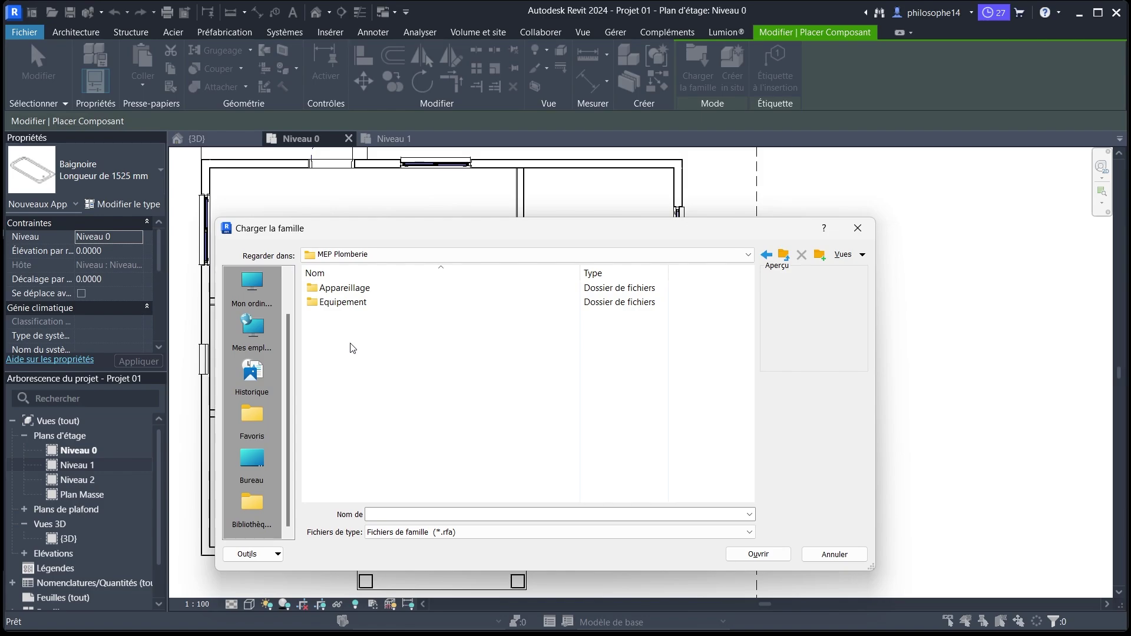
{"action": "double_click", "coordinate": [344, 288]}
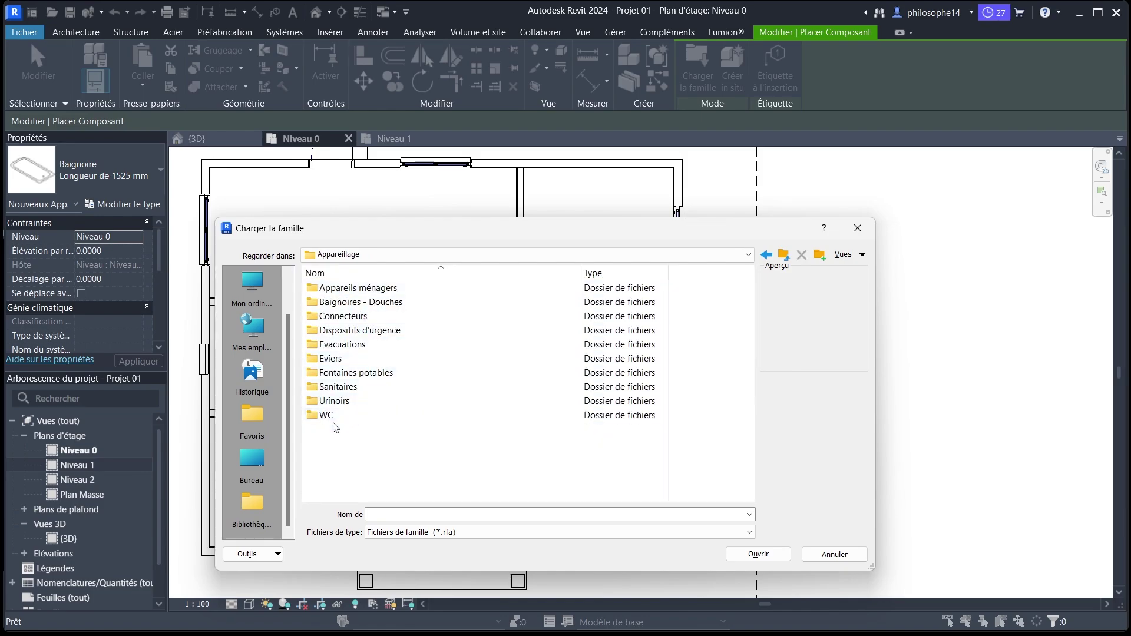
{"action": "left_click", "coordinate": [329, 415]}
{"action": "double_click", "coordinate": [329, 415]}
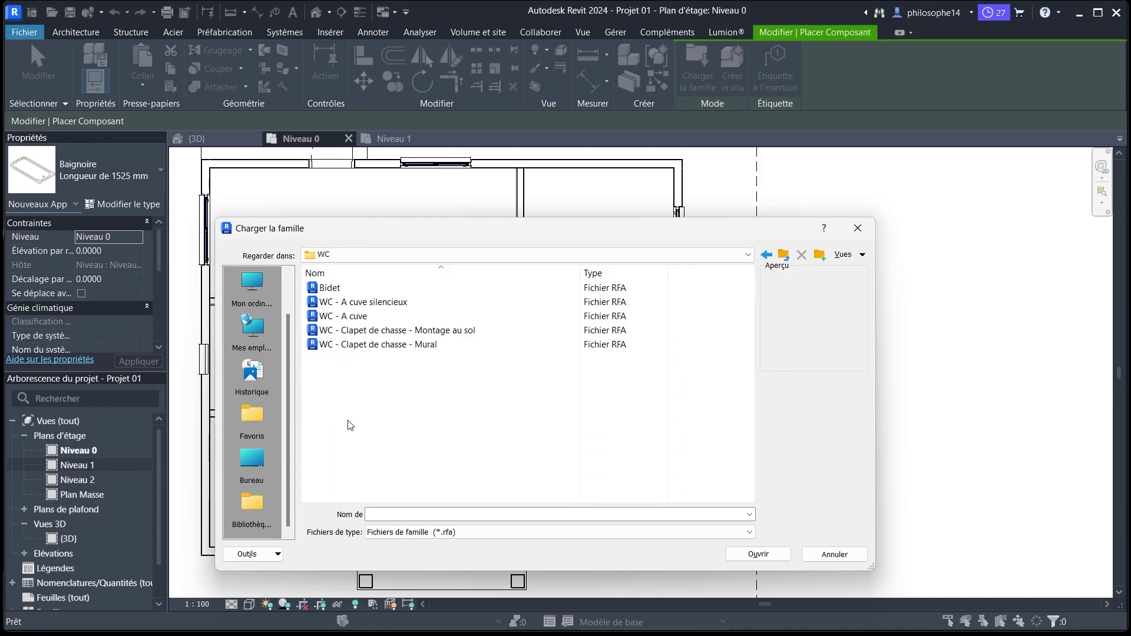
{"action": "left_click", "coordinate": [359, 316]}
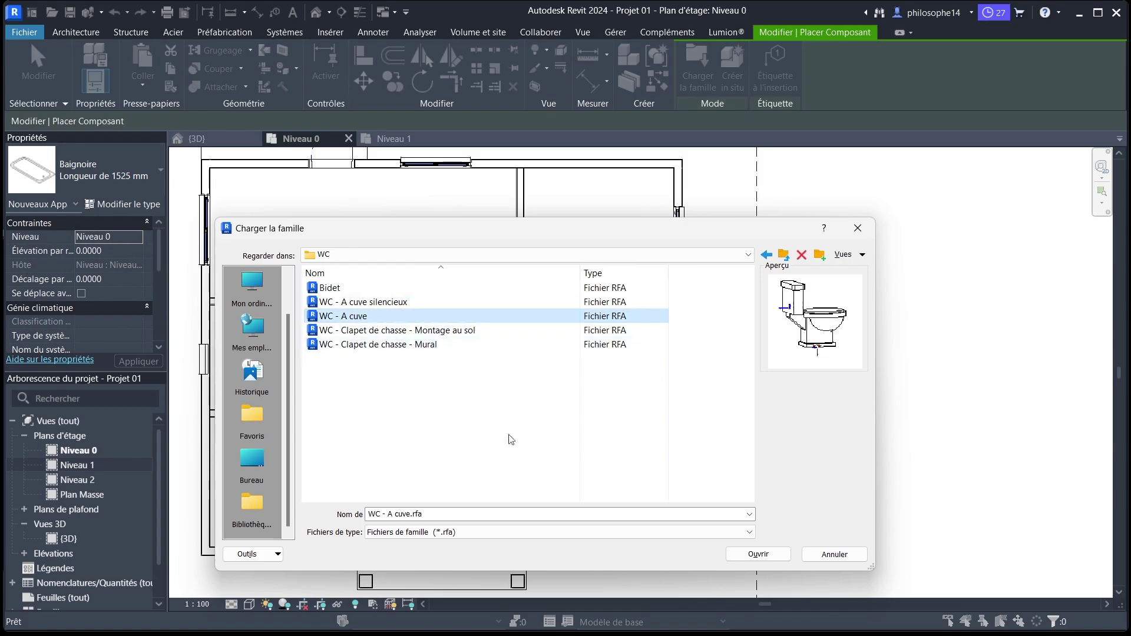
{"action": "left_click", "coordinate": [746, 552]}
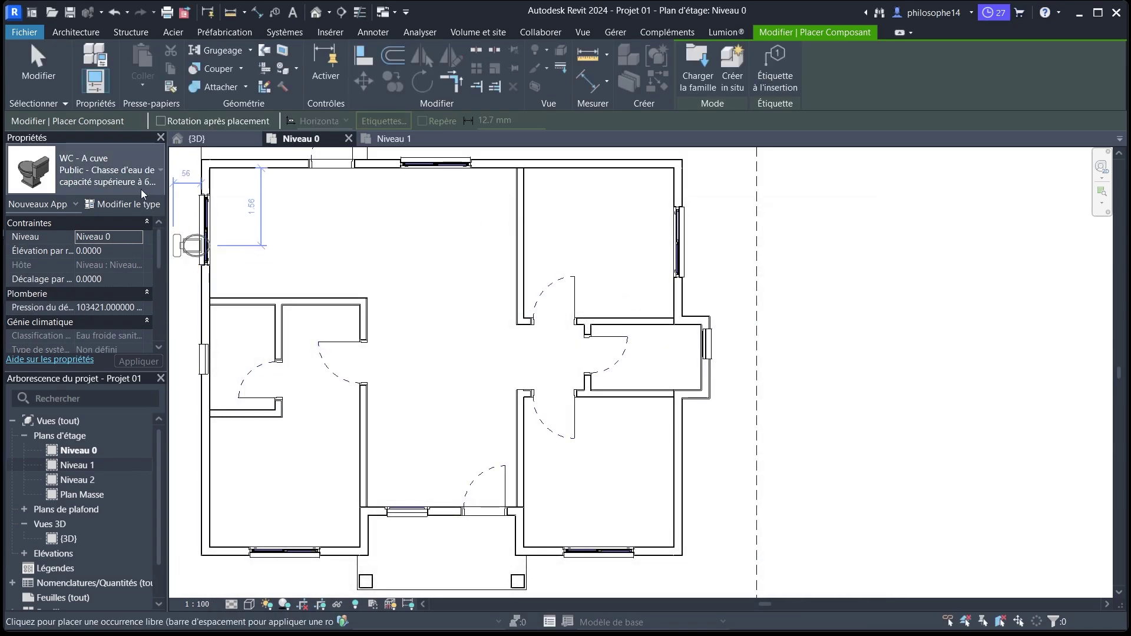
Choose the Privé - 6.1 Lpf toilet type and place one against the lower wall of the small bathroom on the house's right side.
{"action": "left_click", "coordinate": [136, 180]}
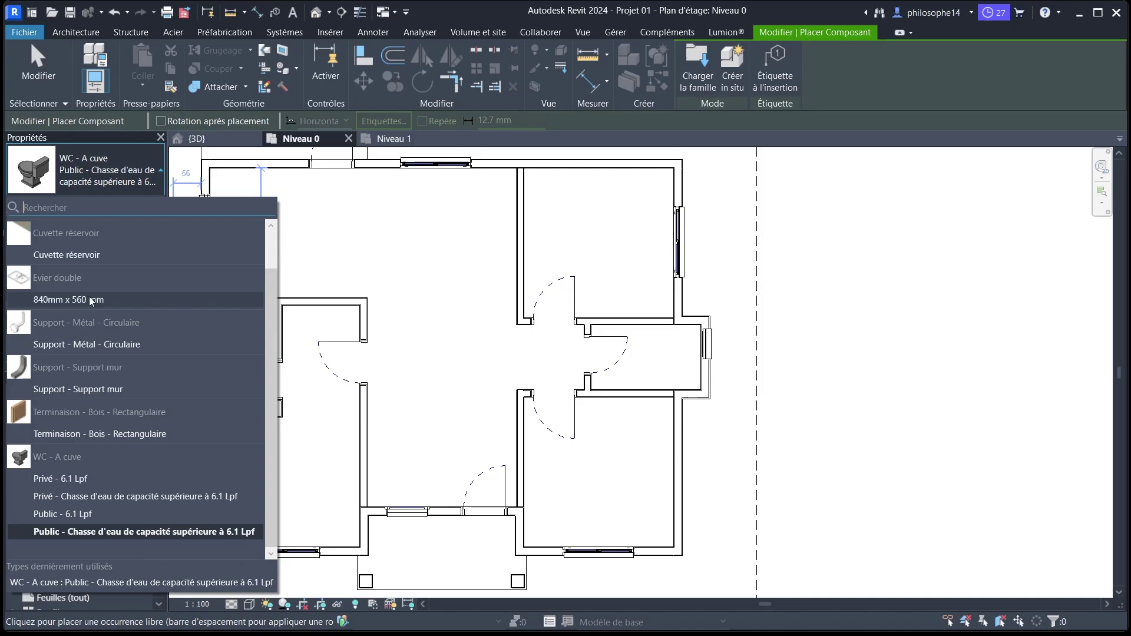
{"action": "left_click", "coordinate": [60, 479]}
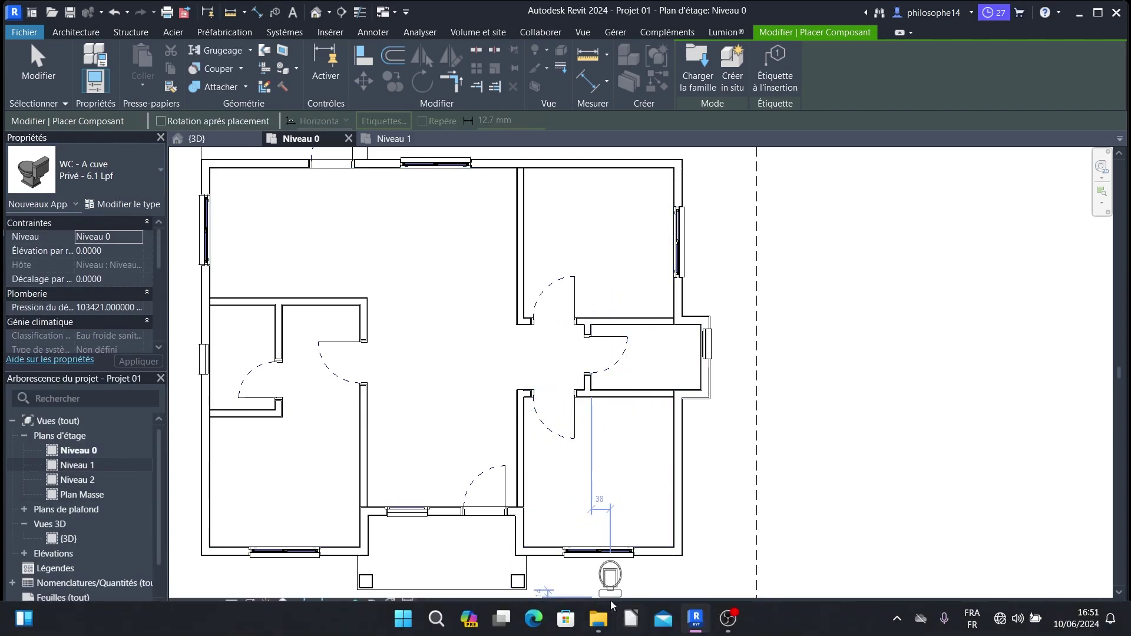
{"action": "scroll", "coordinate": [695, 335], "scroll_direction": "down", "scroll_amount": 2}
{"action": "scroll", "coordinate": [710, 330], "scroll_direction": "down", "scroll_amount": 3}
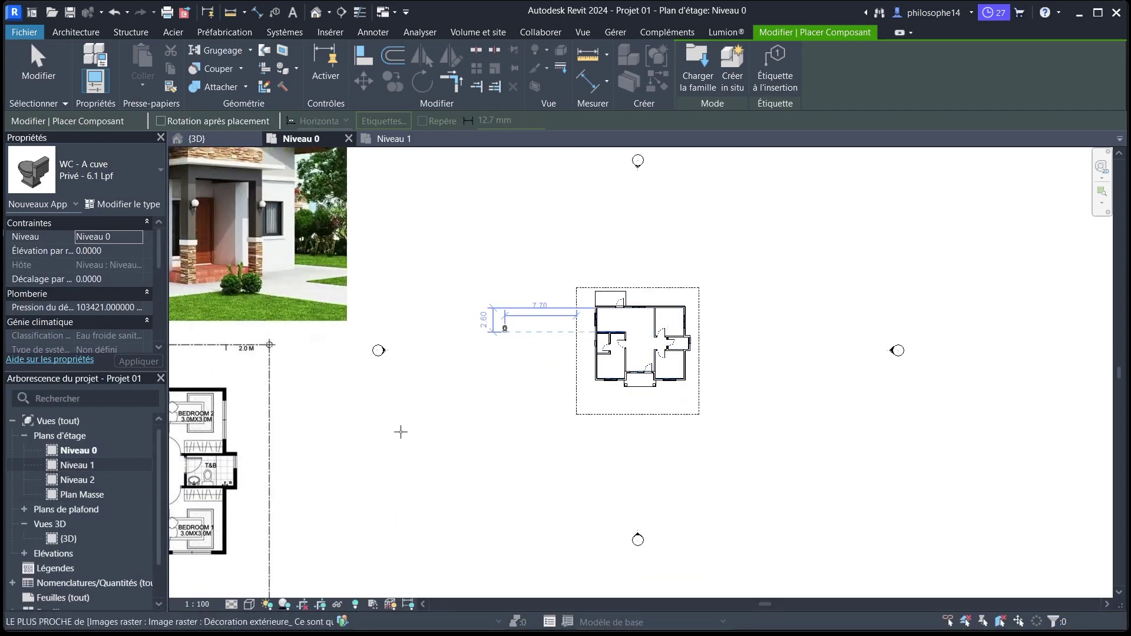
{"action": "scroll", "coordinate": [400, 432], "scroll_direction": "down", "scroll_amount": 2}
{"action": "scroll", "coordinate": [294, 466], "scroll_direction": "up", "scroll_amount": 3}
{"action": "scroll", "coordinate": [236, 504], "scroll_direction": "down", "scroll_amount": 2}
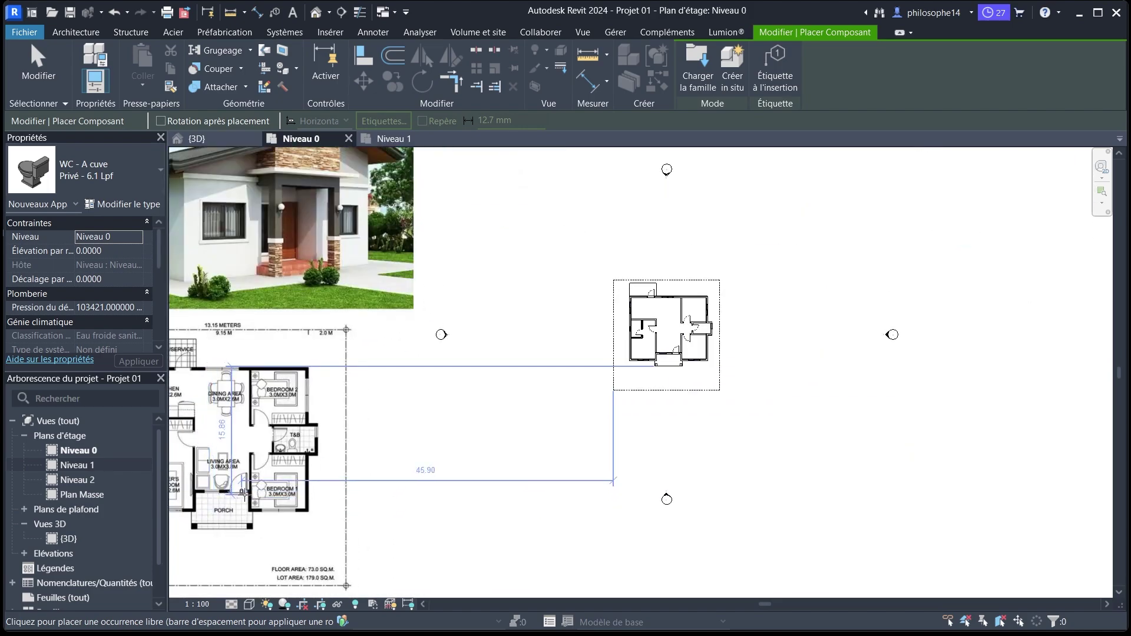
{"action": "scroll", "coordinate": [730, 371], "scroll_direction": "down", "scroll_amount": 2}
{"action": "scroll", "coordinate": [525, 359], "scroll_direction": "up", "scroll_amount": 5}
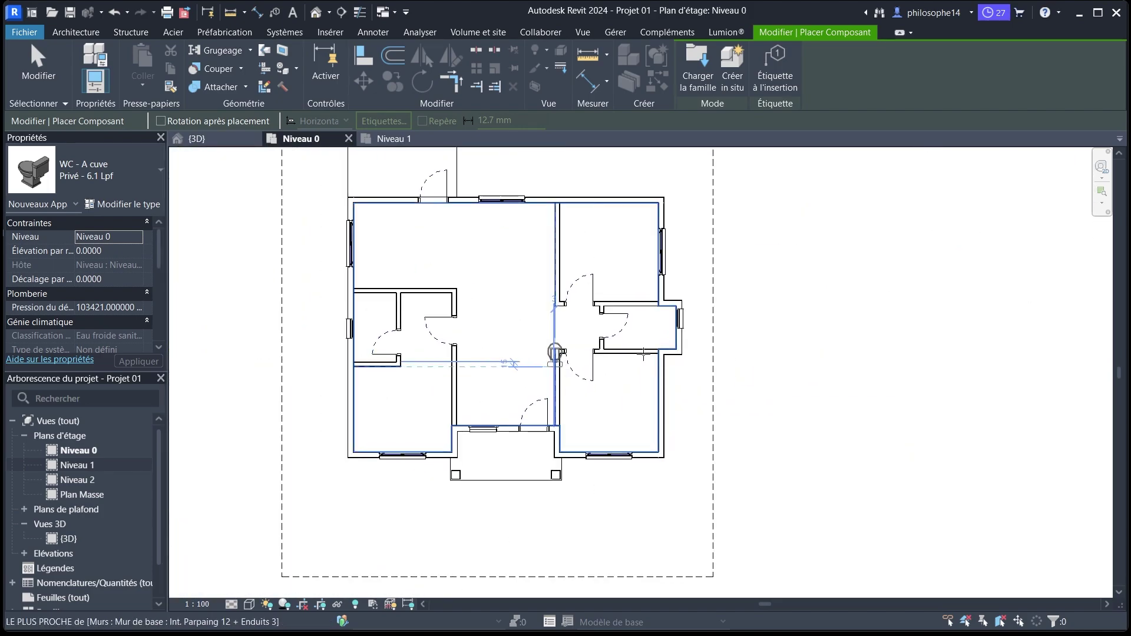
{"action": "scroll", "coordinate": [647, 348], "scroll_direction": "up", "scroll_amount": 3}
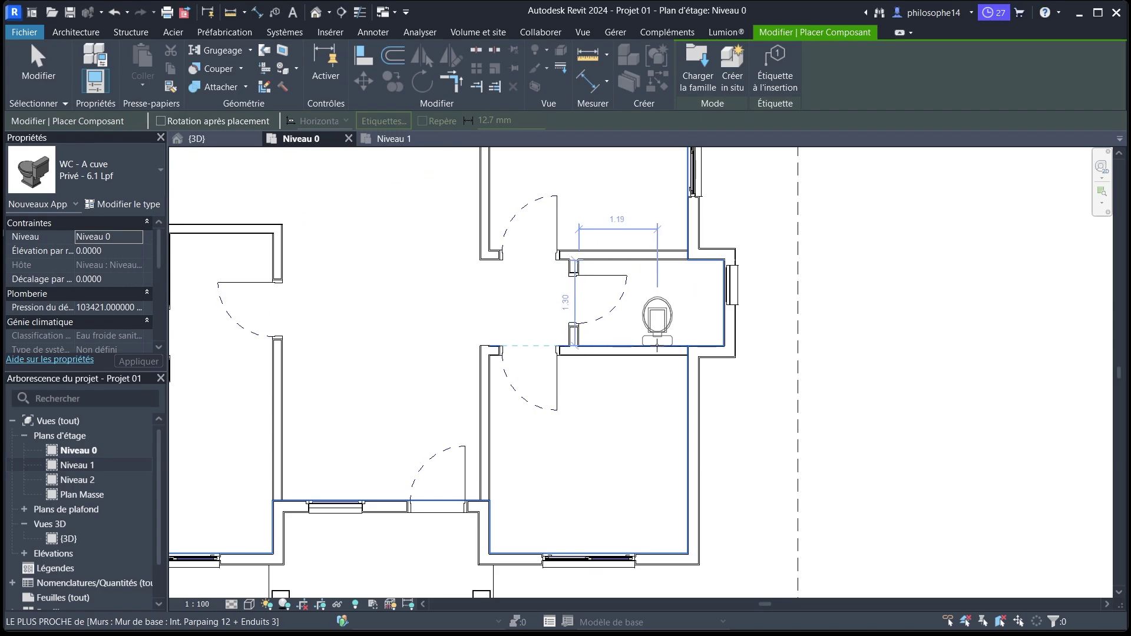
{"action": "left_click", "coordinate": [654, 345]}
Place a second WC - A cuve, facing into the room, against the exterior wall of the left bathroom beside the window.
{"action": "scroll", "coordinate": [654, 345], "scroll_direction": "down", "scroll_amount": 4}
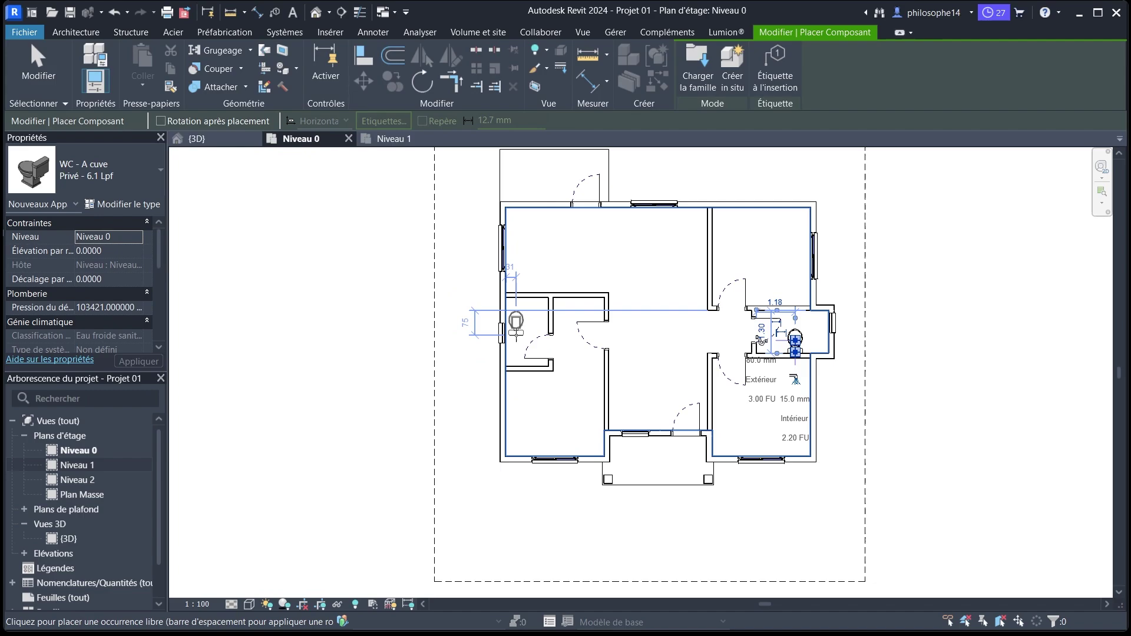
{"action": "scroll", "coordinate": [519, 335], "scroll_direction": "up", "scroll_amount": 5}
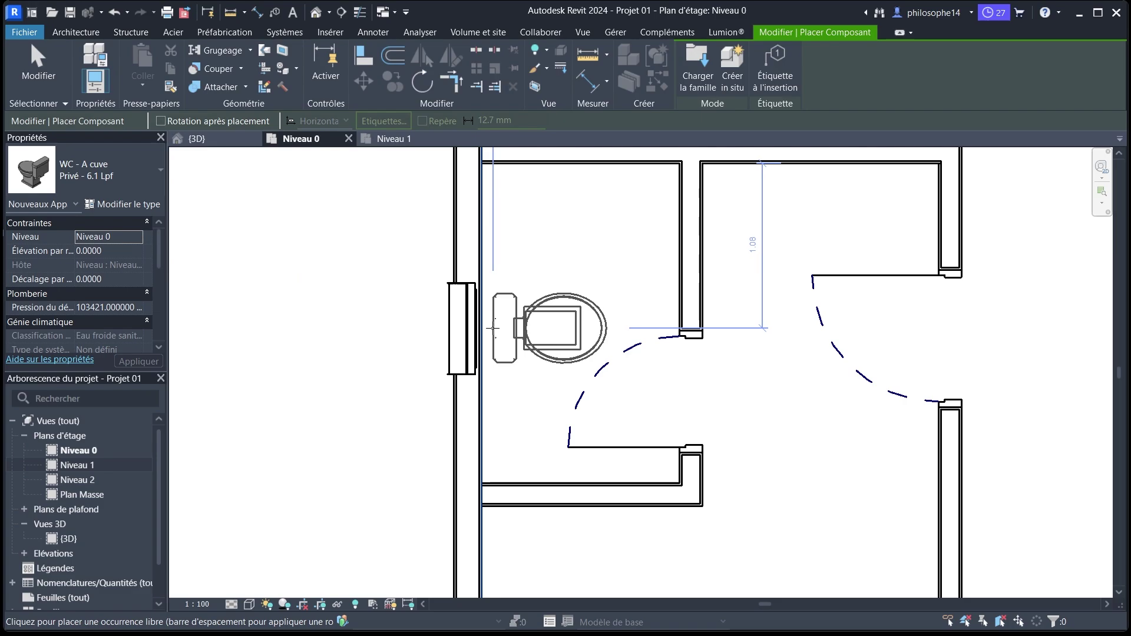
{"action": "left_click", "coordinate": [489, 329]}
{"action": "scroll", "coordinate": [490, 328], "scroll_direction": "down", "scroll_amount": 4}
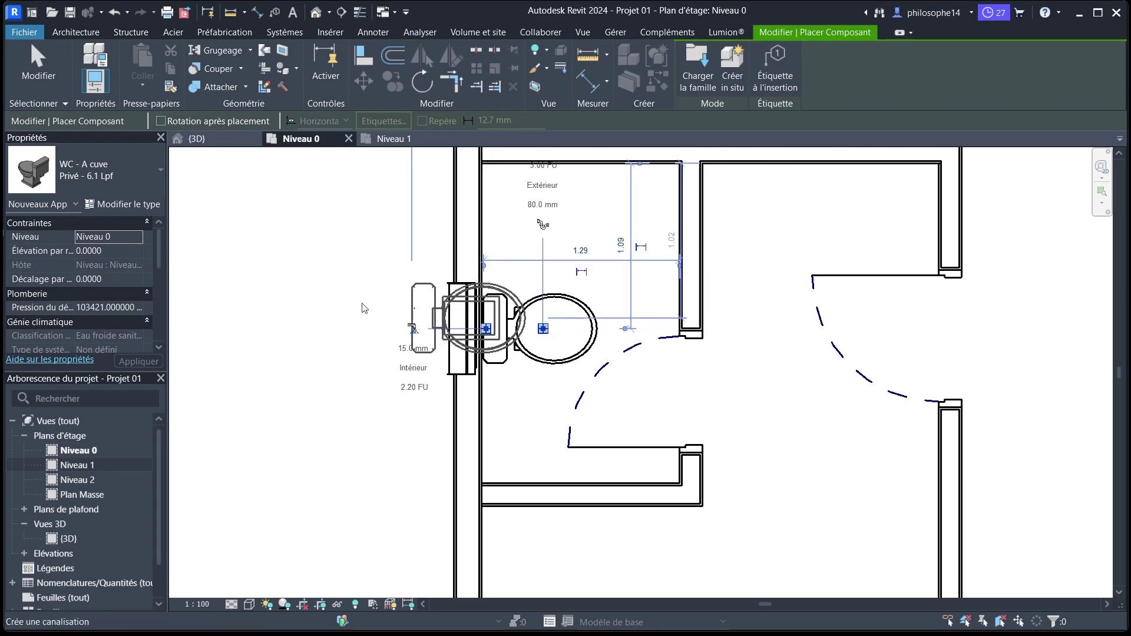
{"action": "scroll", "coordinate": [653, 370], "scroll_direction": "down", "scroll_amount": 4}
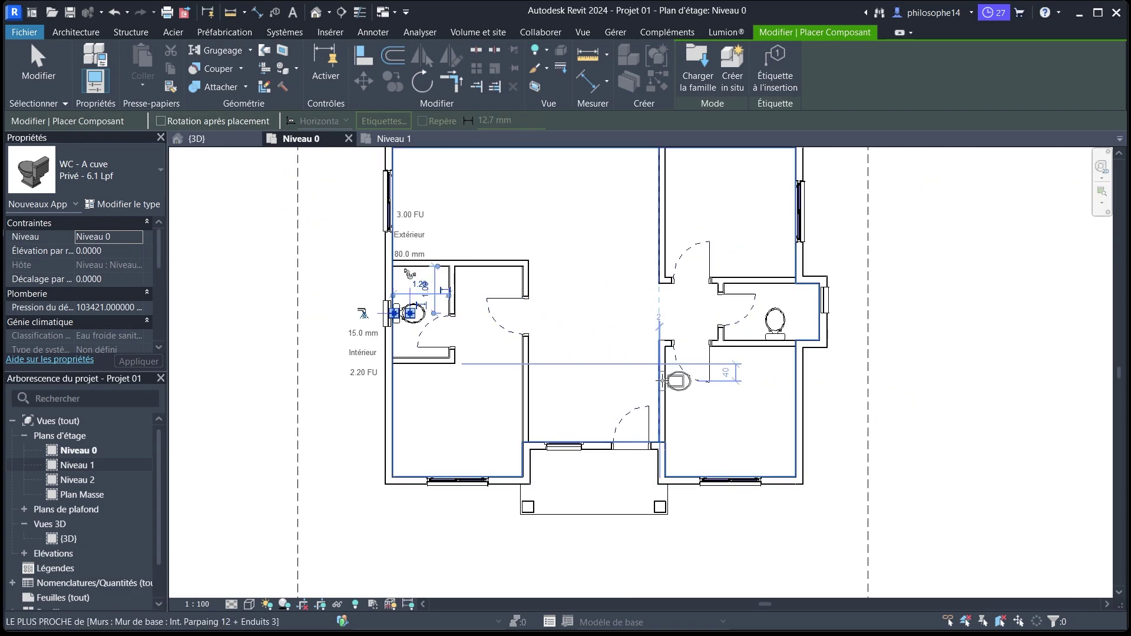
Load the WC à réservoir family from the library's Appareils sanitaires > WC - Bidets - Urinoirs folder.
{"action": "left_click", "coordinate": [705, 83]}
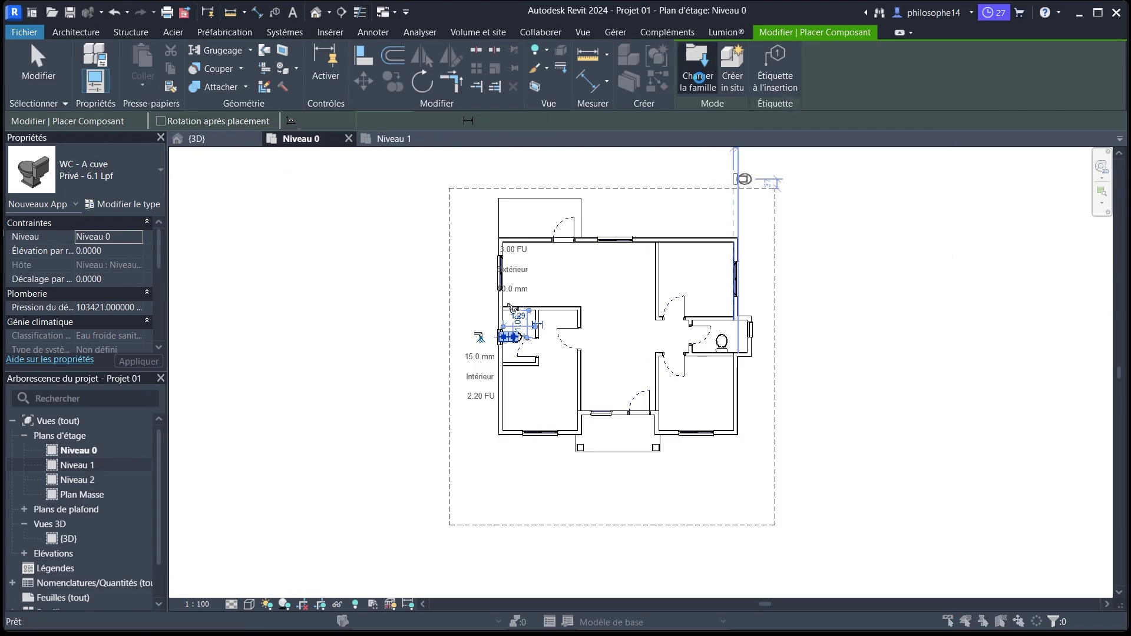
{"action": "left_click", "coordinate": [784, 255]}
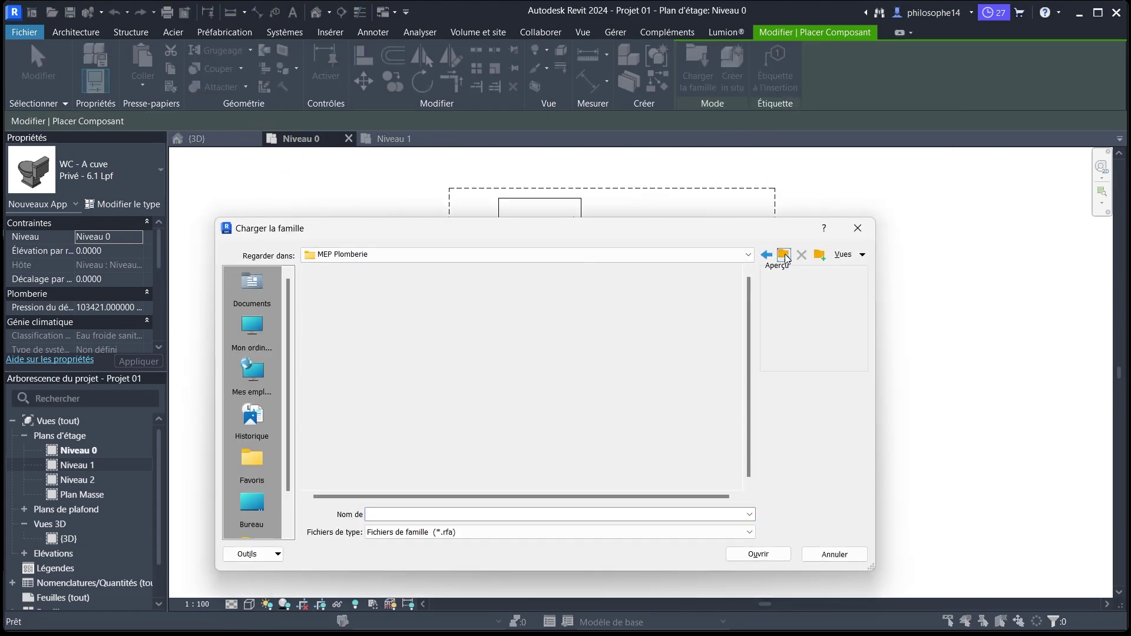
{"action": "left_click", "coordinate": [784, 255]}
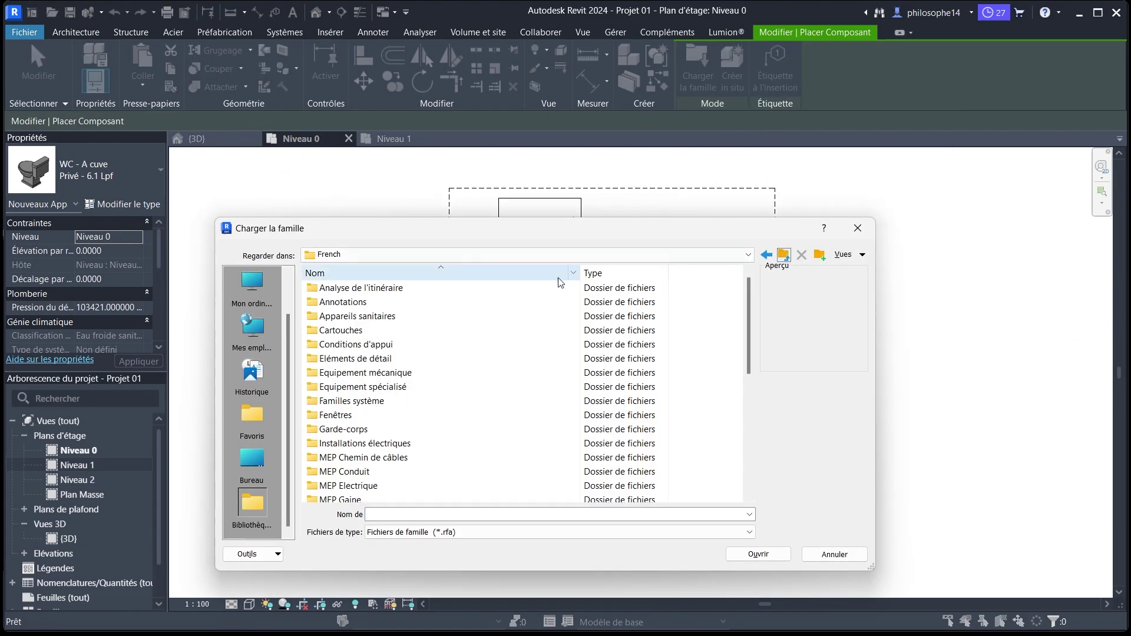
{"action": "double_click", "coordinate": [409, 318]}
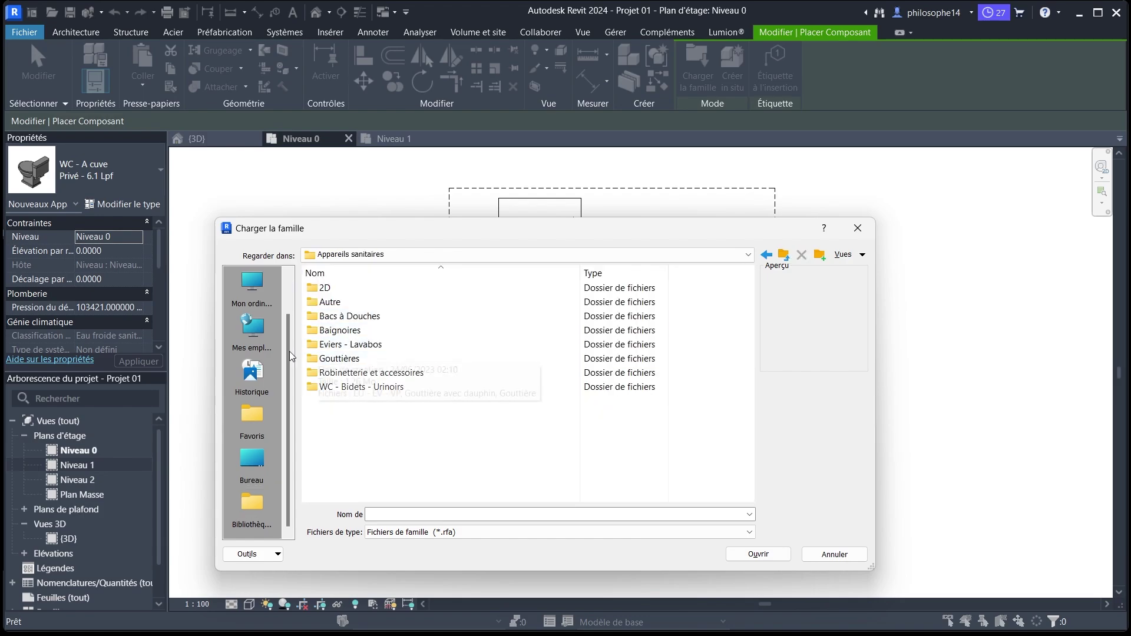
{"action": "double_click", "coordinate": [340, 387]}
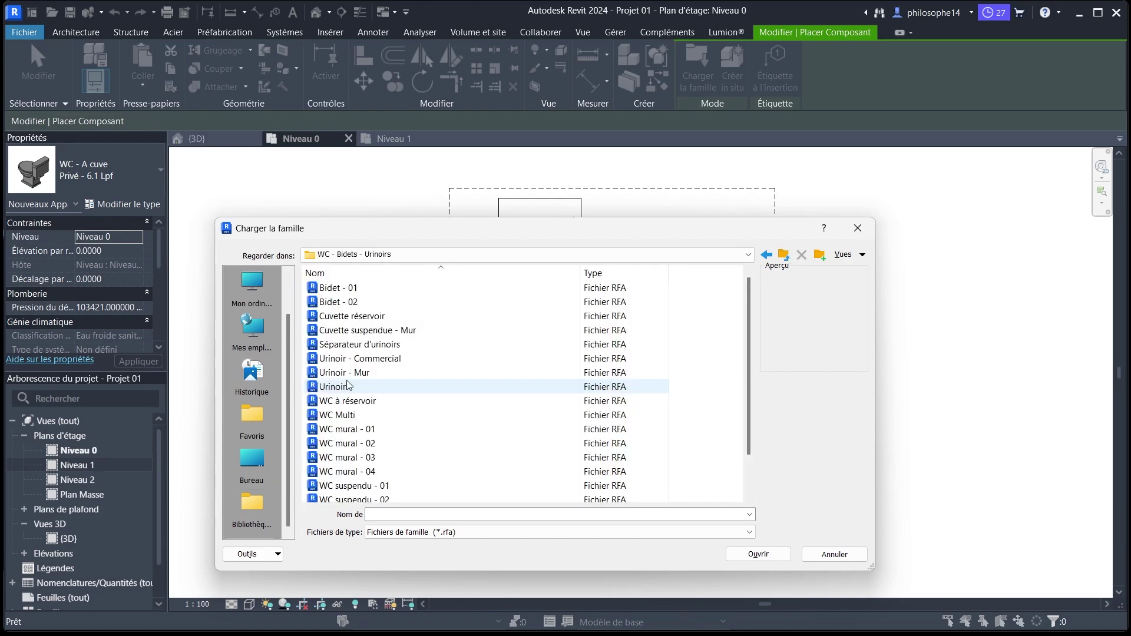
{"action": "scroll", "coordinate": [350, 393], "scroll_direction": "down", "scroll_amount": 1}
{"action": "left_click", "coordinate": [357, 402]}
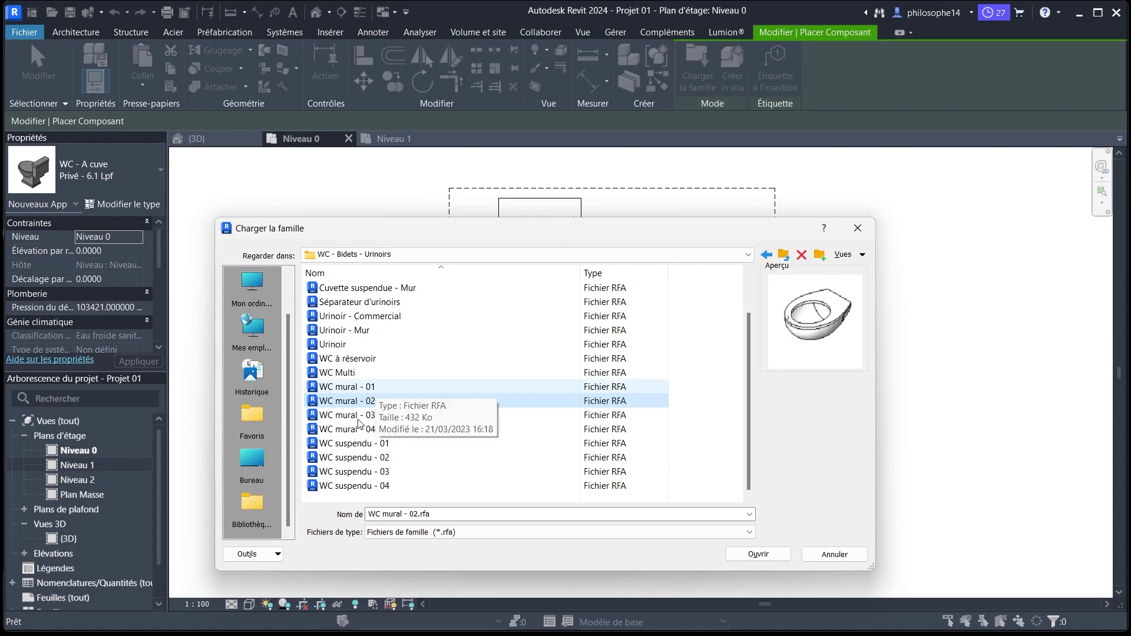
{"action": "left_click", "coordinate": [349, 359]}
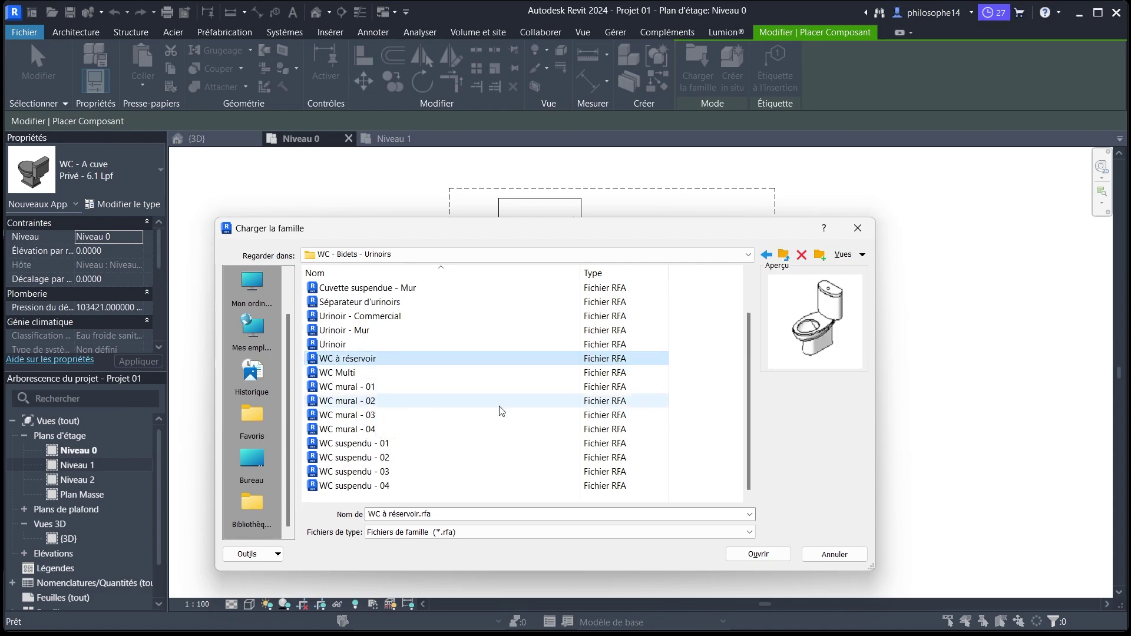
{"action": "left_click", "coordinate": [757, 554]}
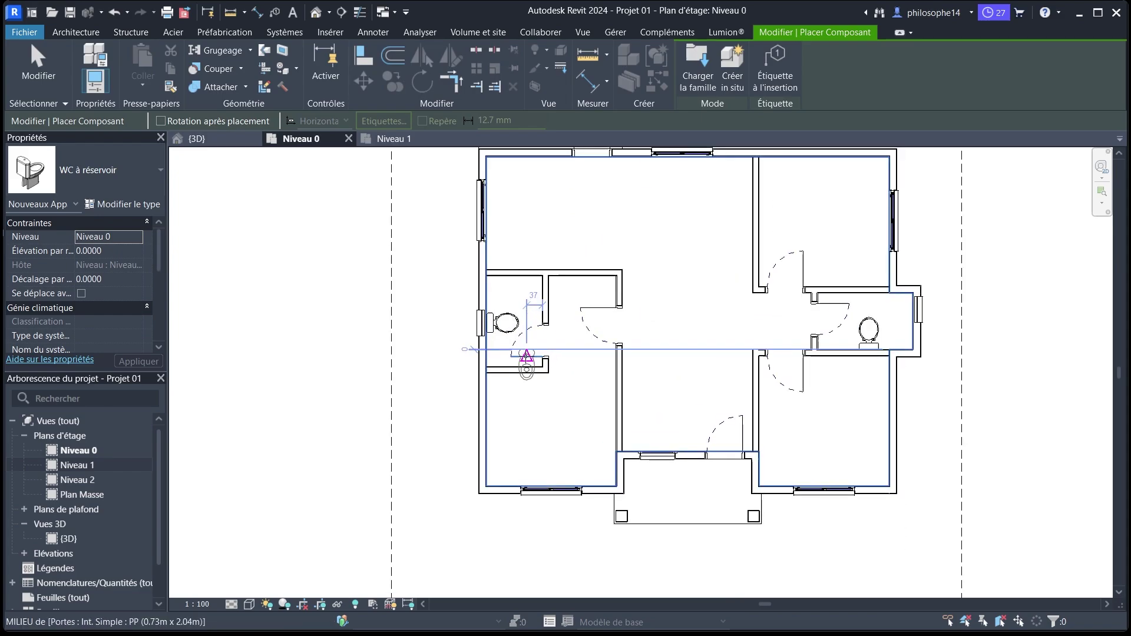
Place a WC à réservoir against the left bathroom's exterior wall, just below the existing toilet, and end component placement.
{"action": "scroll", "coordinate": [526, 355], "scroll_direction": "up", "scroll_amount": 5}
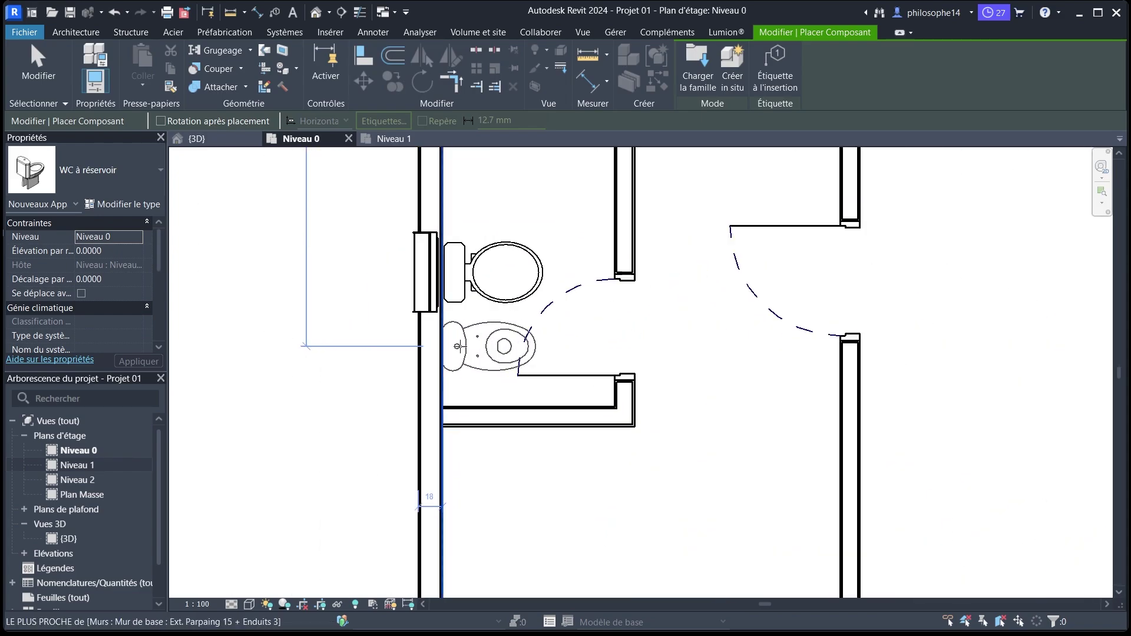
{"action": "right_click", "coordinate": [536, 213]}
{"action": "left_click", "coordinate": [569, 224]}
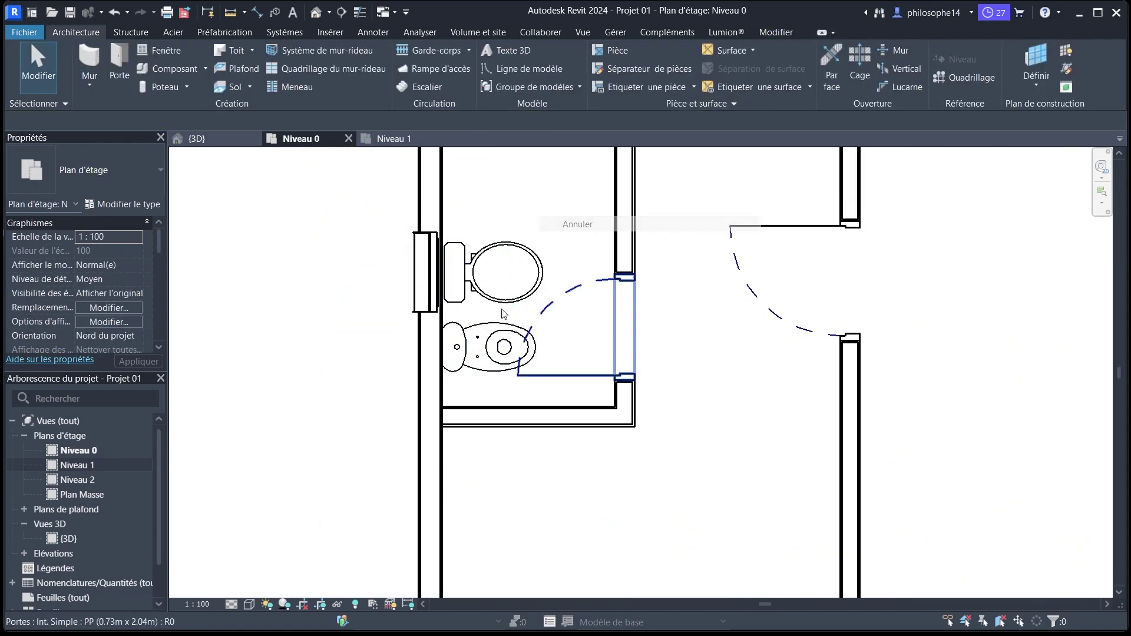
Compare the WC à réservoir with the WC - A cuve in the left bathroom, examining the latter's pipe connectors.
{"action": "left_click", "coordinate": [472, 349]}
{"action": "scroll", "coordinate": [471, 350], "scroll_direction": "up", "scroll_amount": 3}
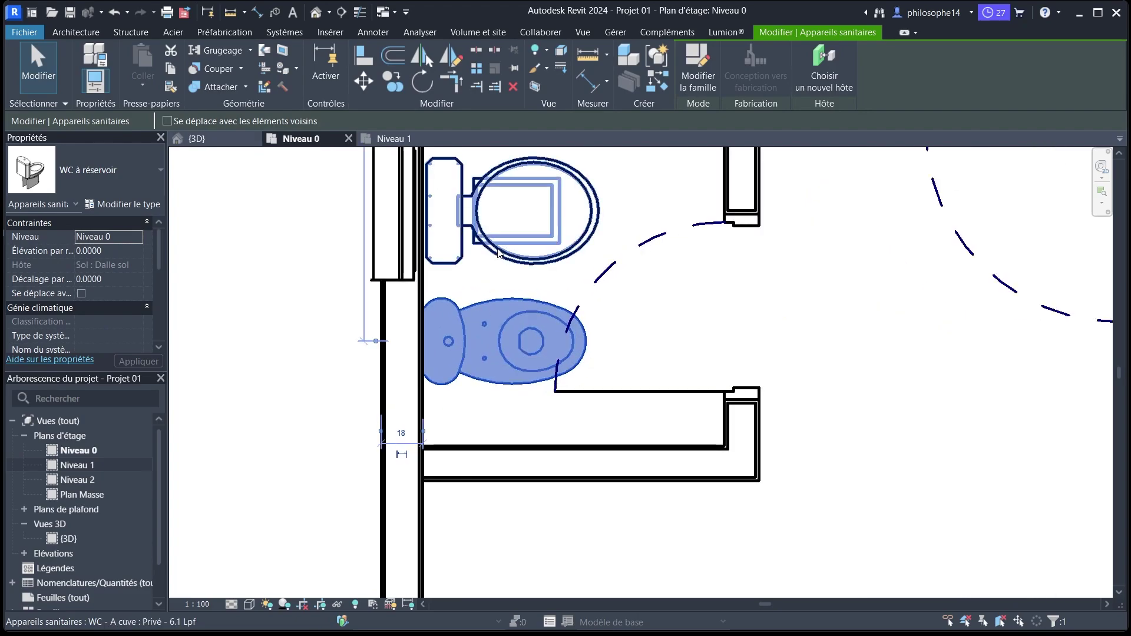
{"action": "left_click", "coordinate": [477, 248]}
{"action": "scroll", "coordinate": [338, 231], "scroll_direction": "up", "scroll_amount": 2}
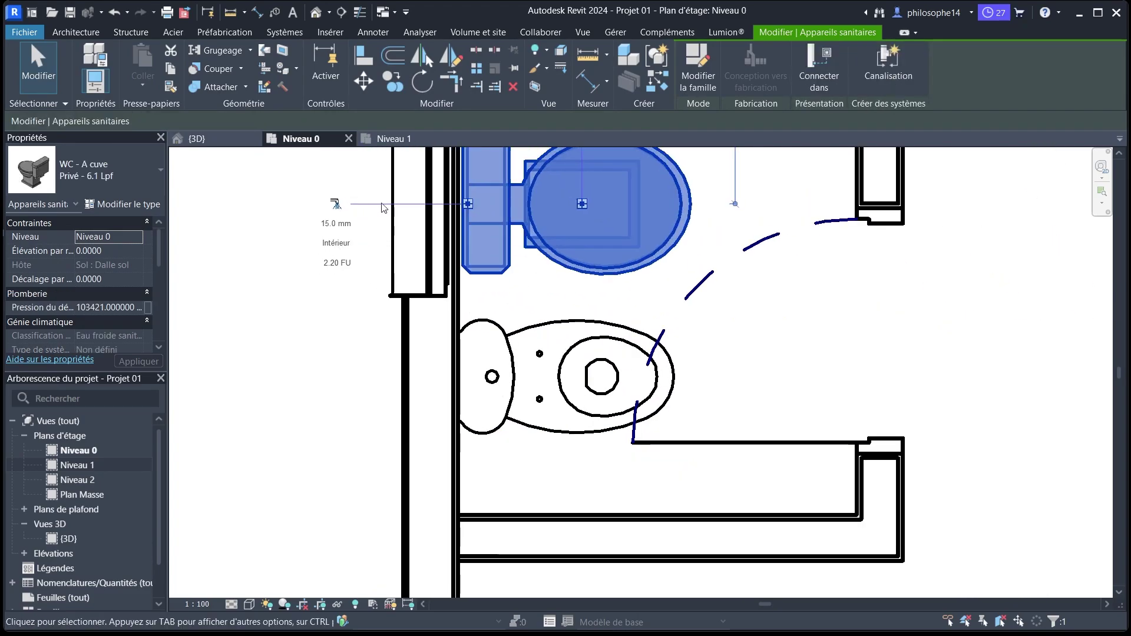
{"action": "scroll", "coordinate": [466, 243], "scroll_direction": "down", "scroll_amount": 1}
{"action": "scroll", "coordinate": [532, 283], "scroll_direction": "down", "scroll_amount": 2}
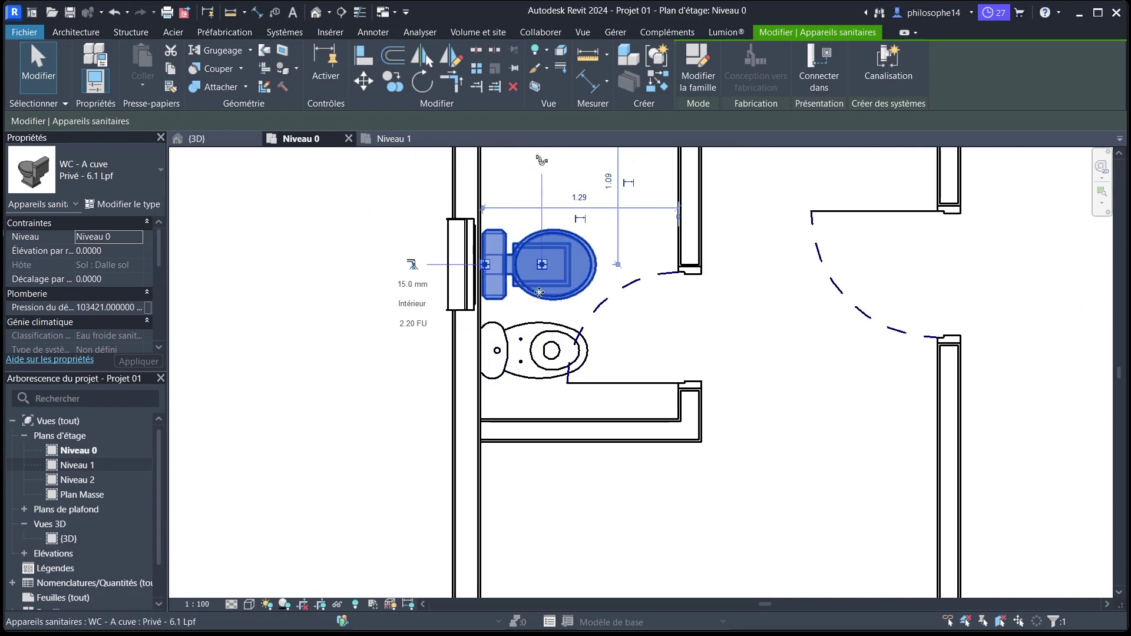
{"action": "scroll", "coordinate": [543, 268], "scroll_direction": "down", "scroll_amount": 1}
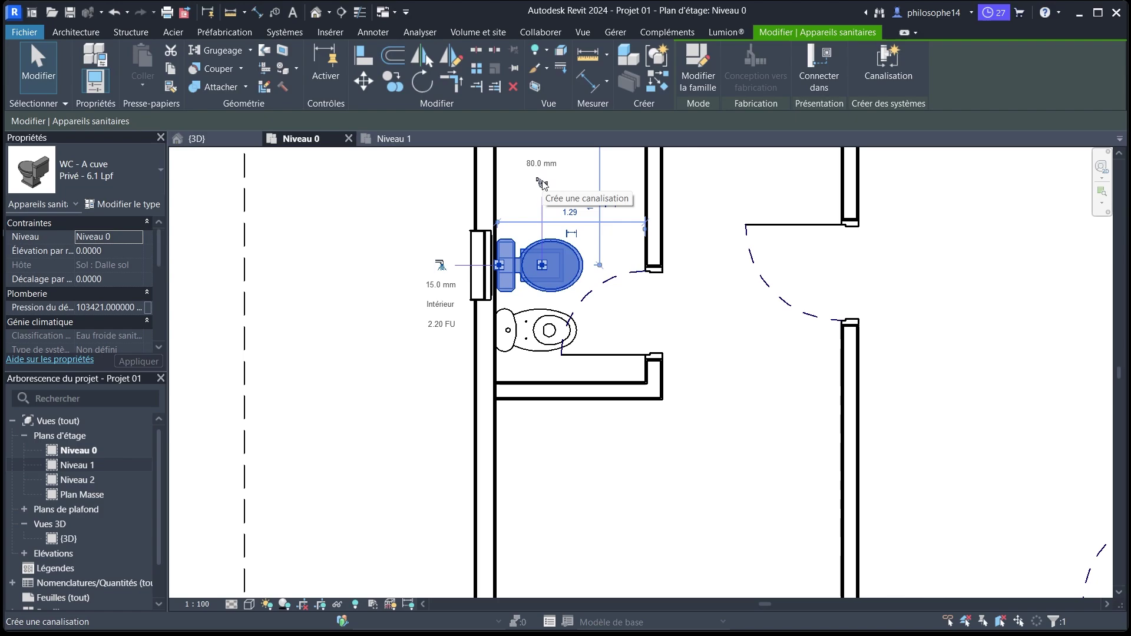
{"action": "left_click", "coordinate": [529, 319]}
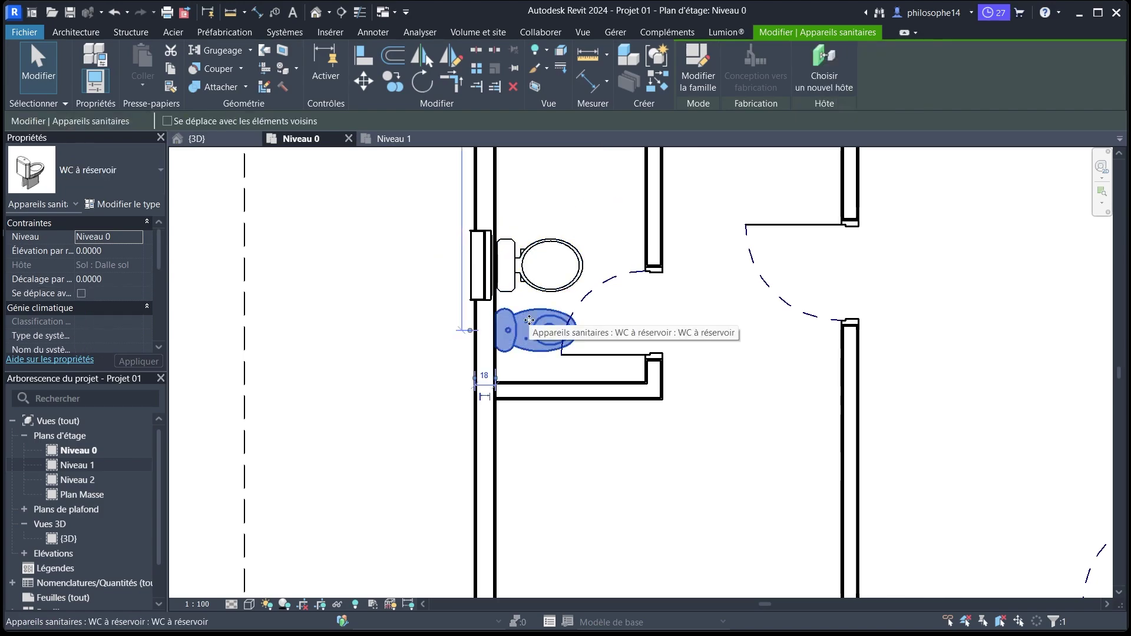
Delete the WC à réservoir from the left bathroom, keeping the WC - A cuve beside the window.
{"action": "key", "text": "Delete"}
{"action": "left_click", "coordinate": [548, 268]}
{"action": "scroll", "coordinate": [422, 359], "scroll_direction": "down", "scroll_amount": 2}
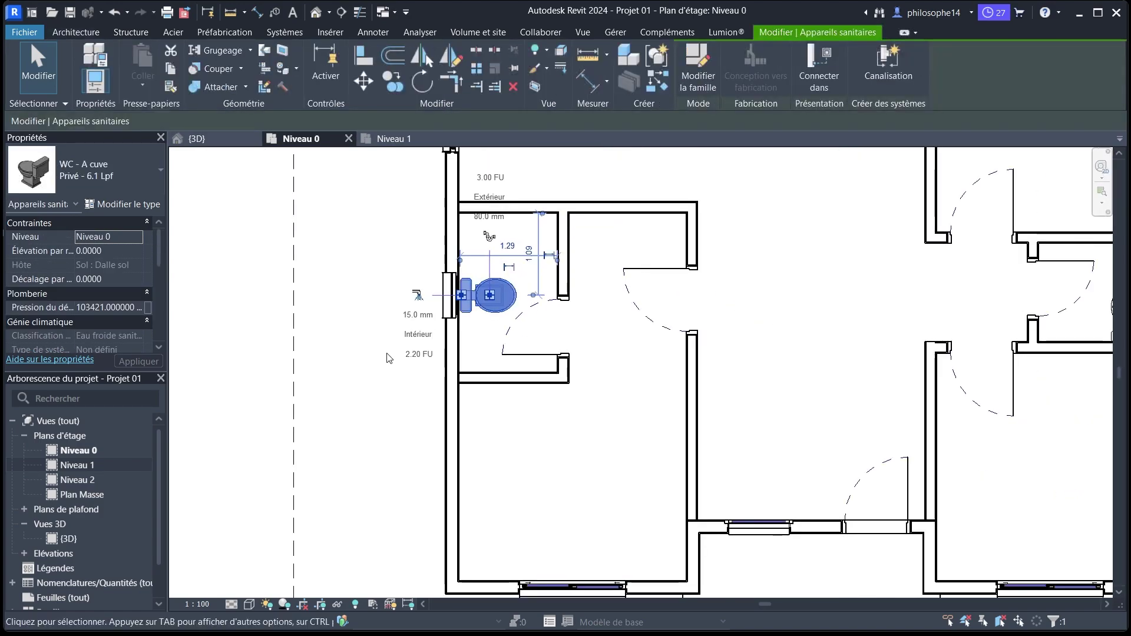
{"action": "left_click", "coordinate": [671, 190]}
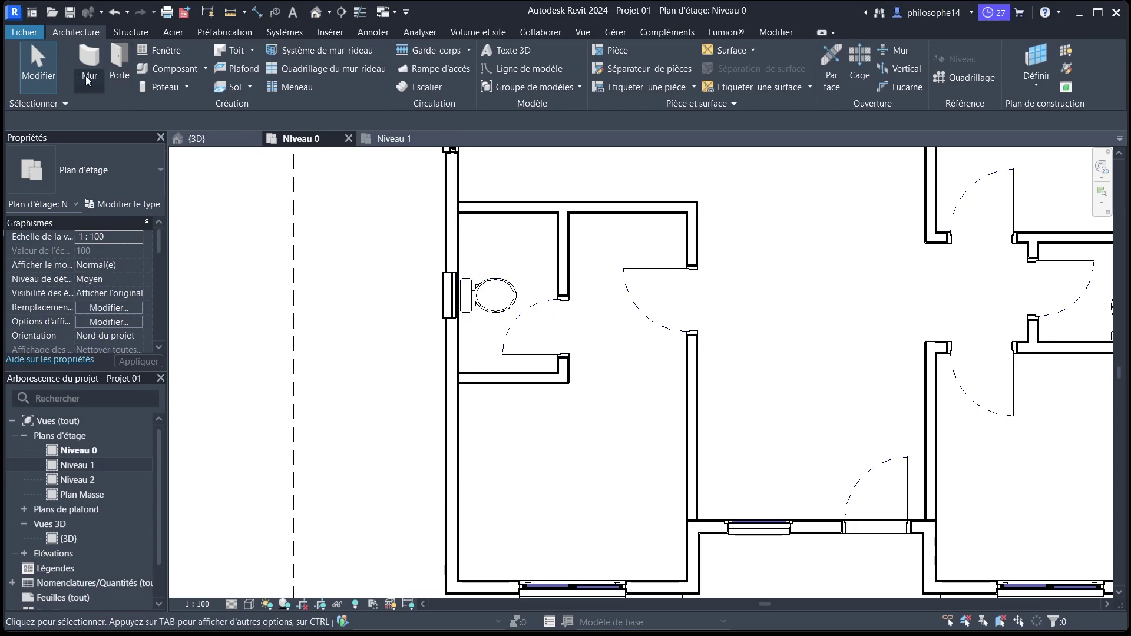
Load the Sanitaires - Muraux family from the library's MEP Plomberie > Appareillage > Sanitaires folder as a component.
{"action": "left_click", "coordinate": [192, 70]}
{"action": "left_click", "coordinate": [698, 67]}
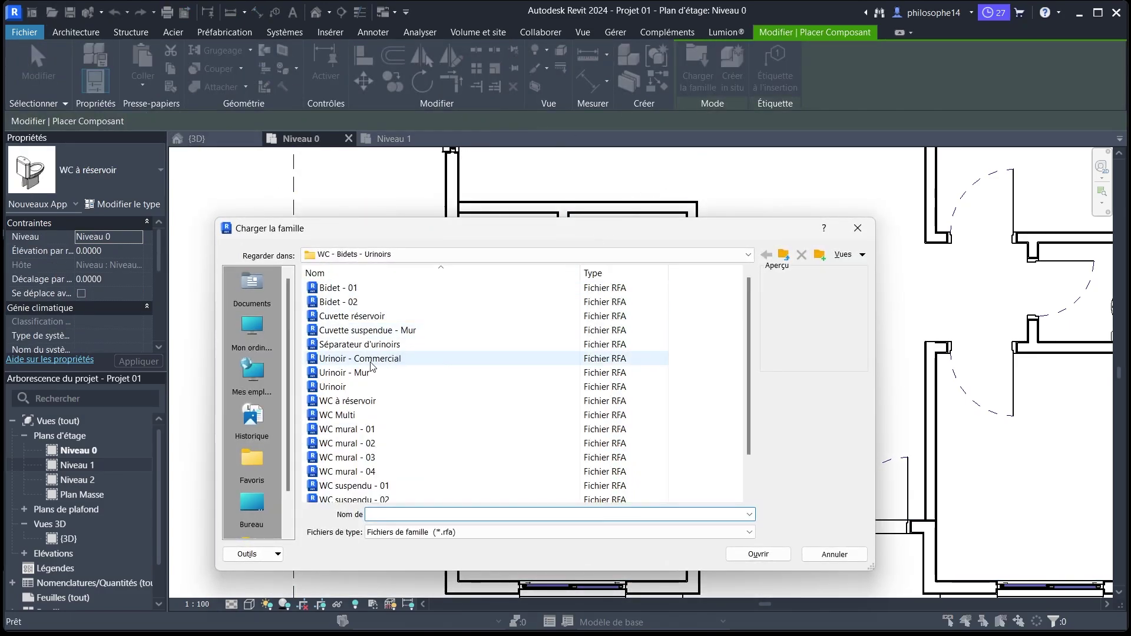
{"action": "scroll", "coordinate": [393, 371], "scroll_direction": "down", "scroll_amount": 1}
{"action": "left_click", "coordinate": [784, 256]}
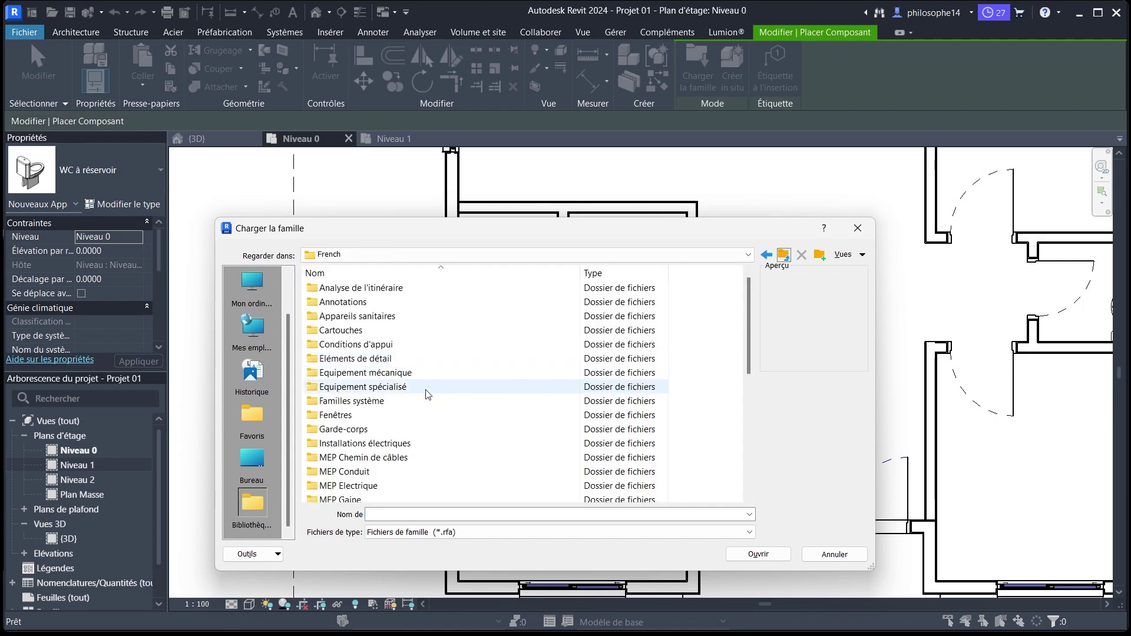
{"action": "scroll", "coordinate": [412, 407], "scroll_direction": "down", "scroll_amount": 3}
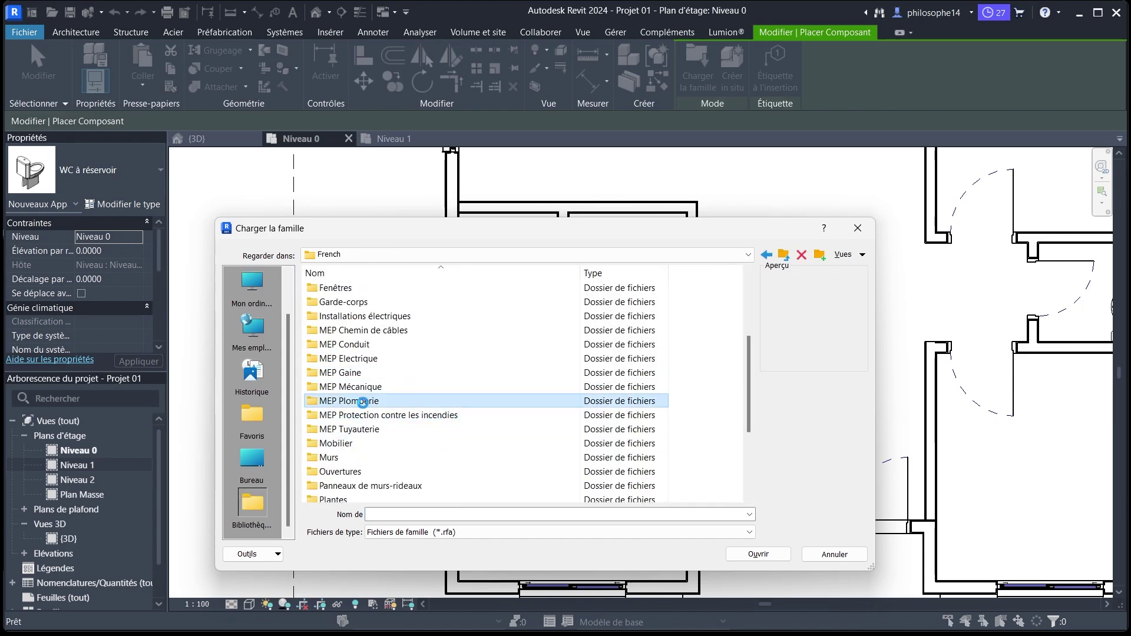
{"action": "double_click", "coordinate": [351, 400]}
{"action": "double_click", "coordinate": [352, 289]}
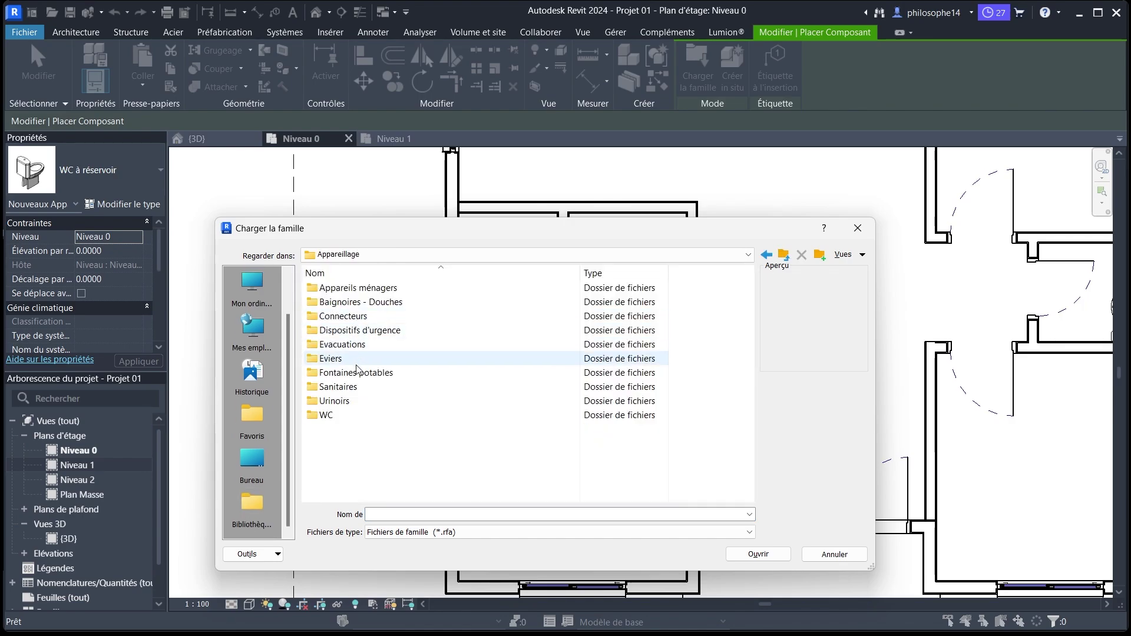
{"action": "double_click", "coordinate": [339, 387]}
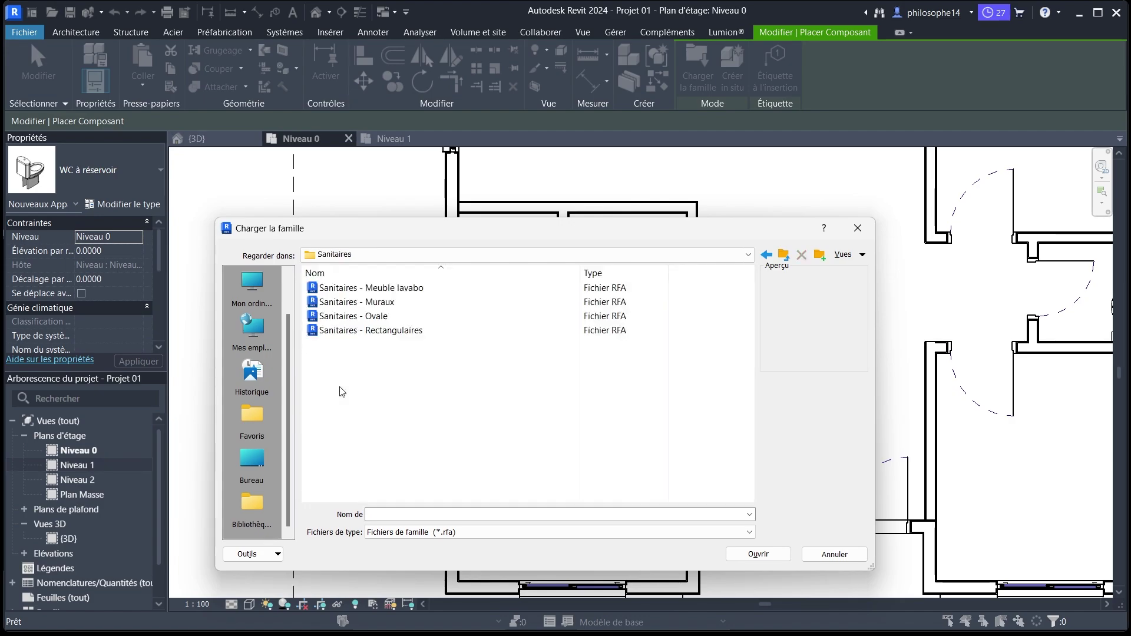
{"action": "left_click", "coordinate": [381, 302]}
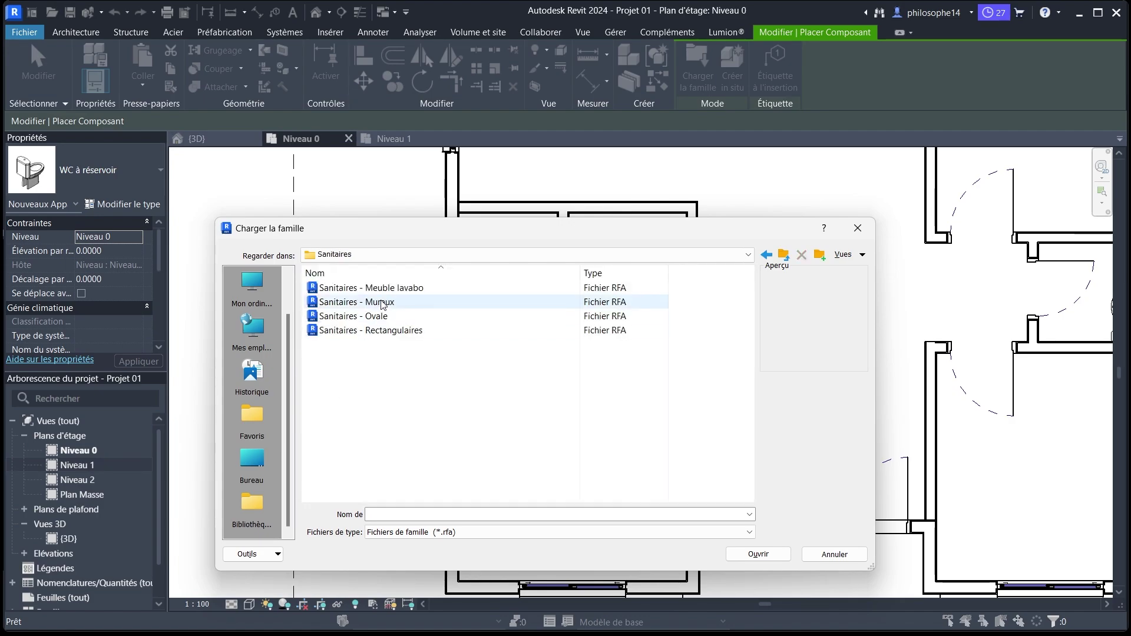
{"action": "left_click", "coordinate": [759, 554]}
Choose the 485 mm x 355 mm - Privé type of Sanitaires - Muraux and set its elevation to 0.9000.
{"action": "left_click", "coordinate": [117, 179]}
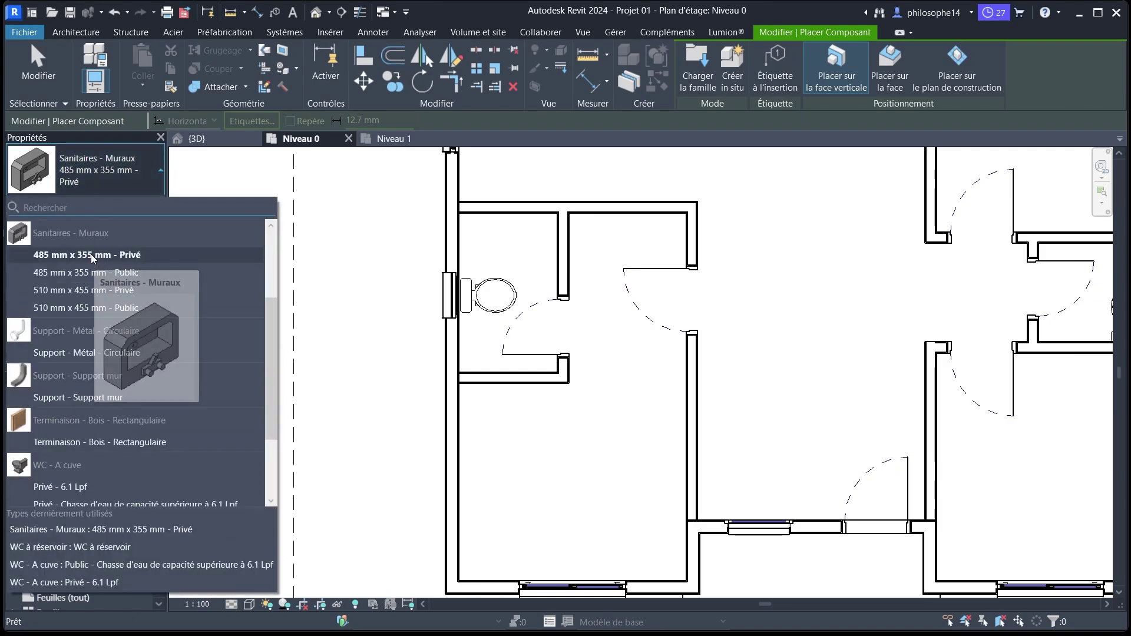
{"action": "left_click", "coordinate": [91, 254]}
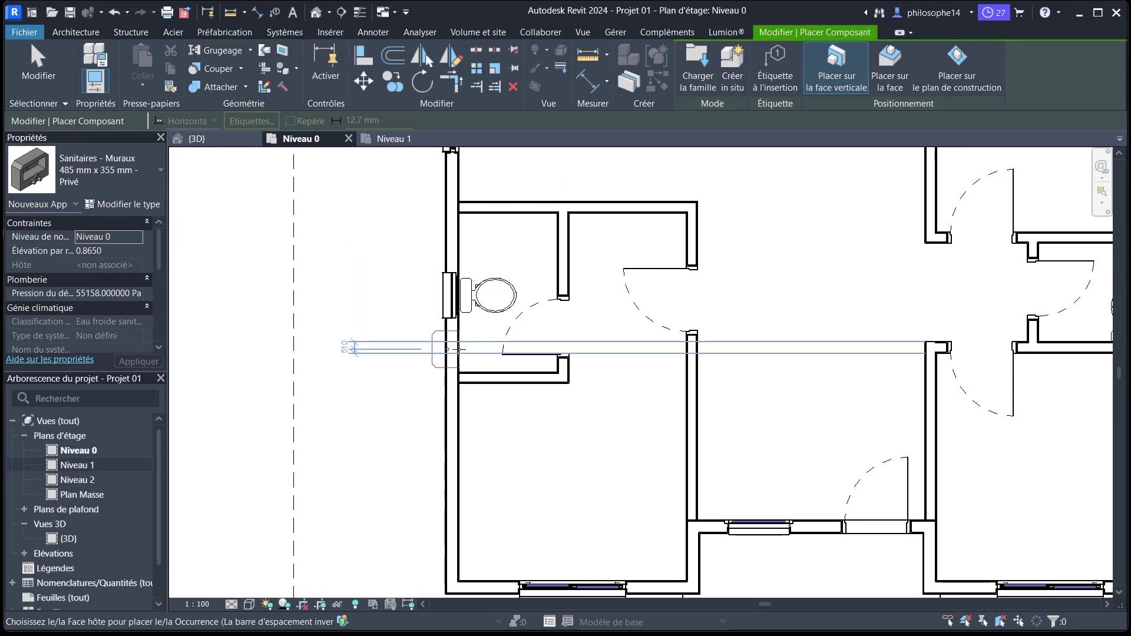
{"action": "scroll", "coordinate": [450, 345], "scroll_direction": "up", "scroll_amount": 2}
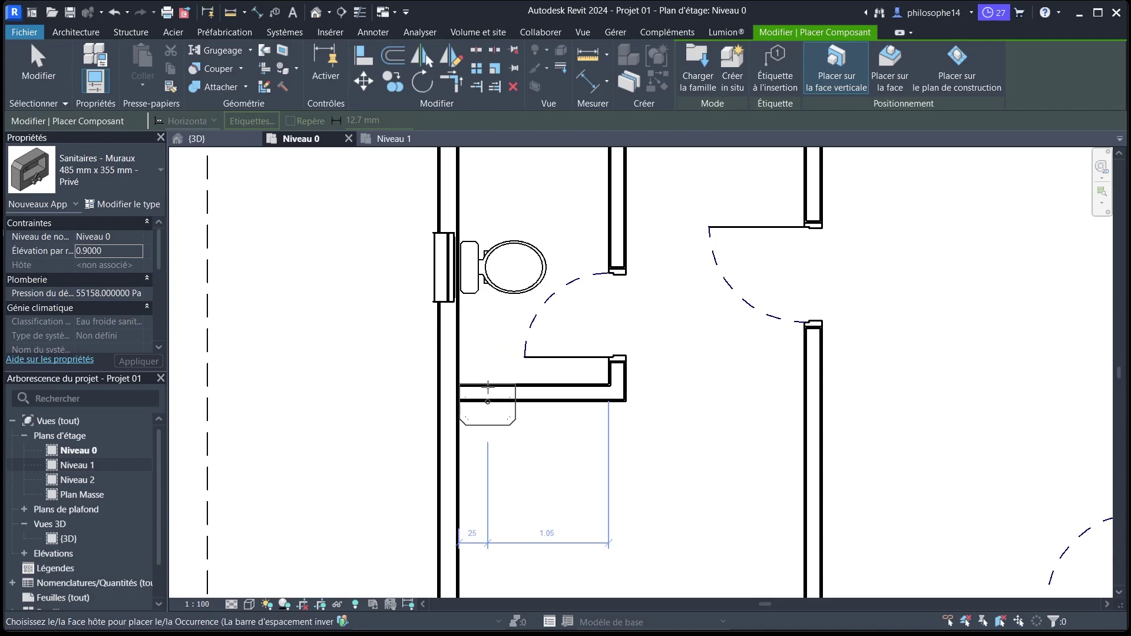
Place the wall-mounted washbasin on a vertical face, on the right bathroom's lower wall beside the toilet, about 54 cm from the door partition.
{"action": "scroll", "coordinate": [455, 375], "scroll_direction": "down", "scroll_amount": 2}
{"action": "scroll", "coordinate": [456, 375], "scroll_direction": "down", "scroll_amount": 2}
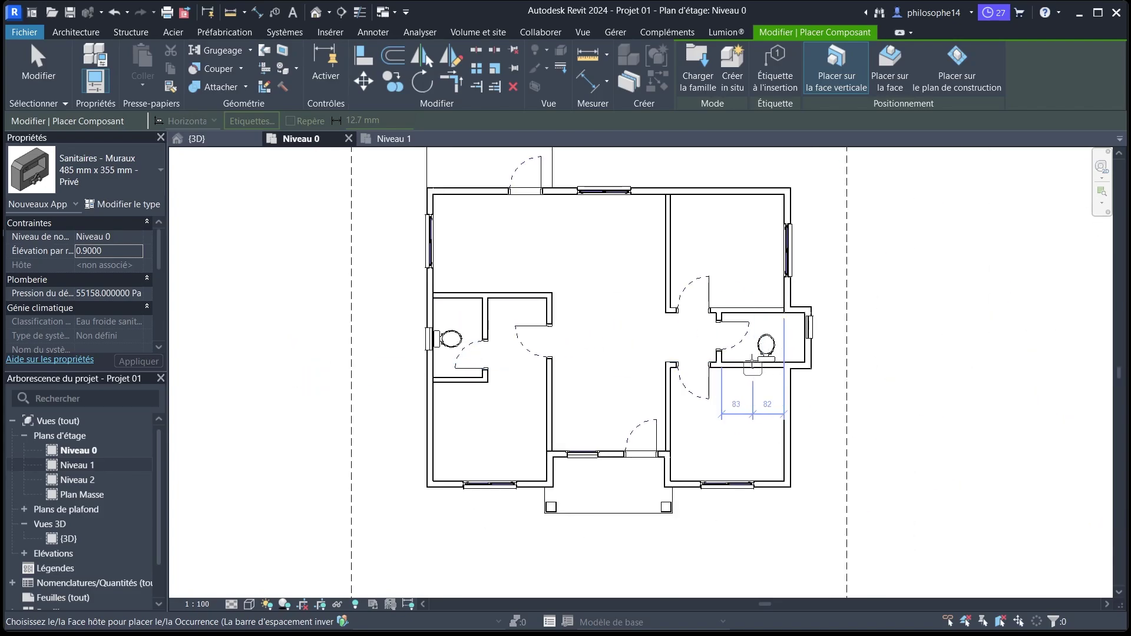
{"action": "scroll", "coordinate": [752, 360], "scroll_direction": "up", "scroll_amount": 2}
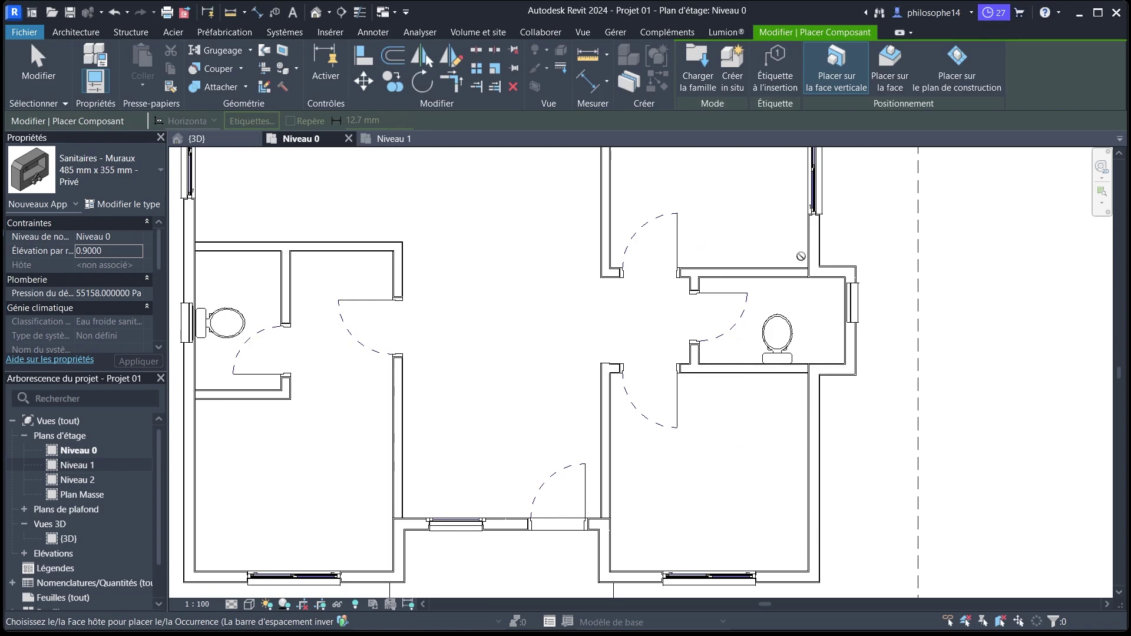
{"action": "left_click", "coordinate": [874, 81]}
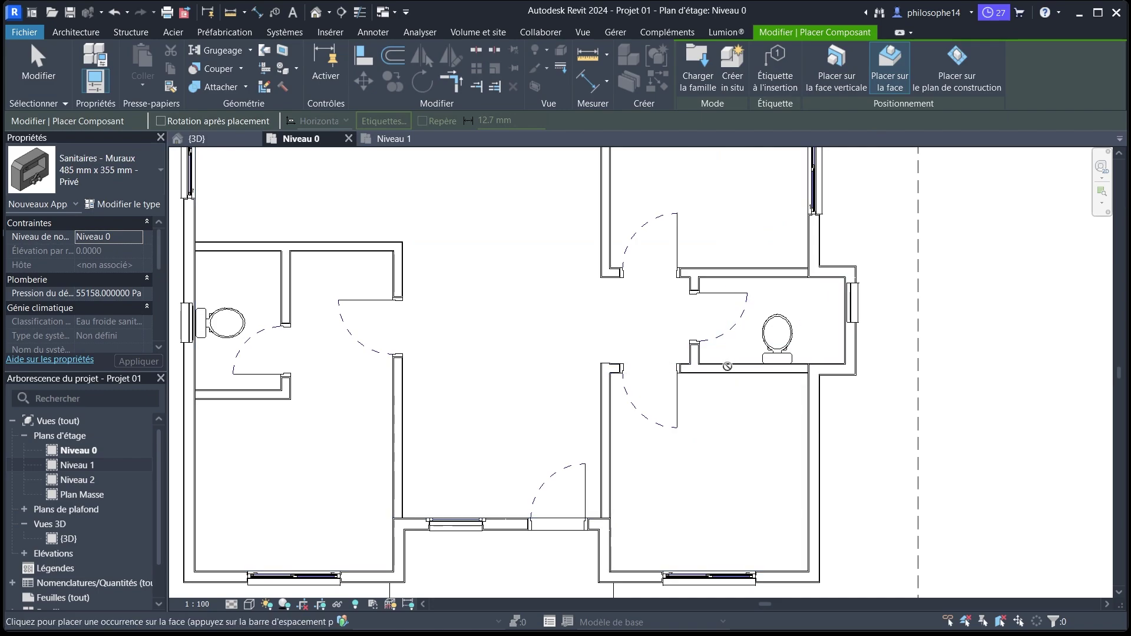
{"action": "left_click", "coordinate": [837, 70]}
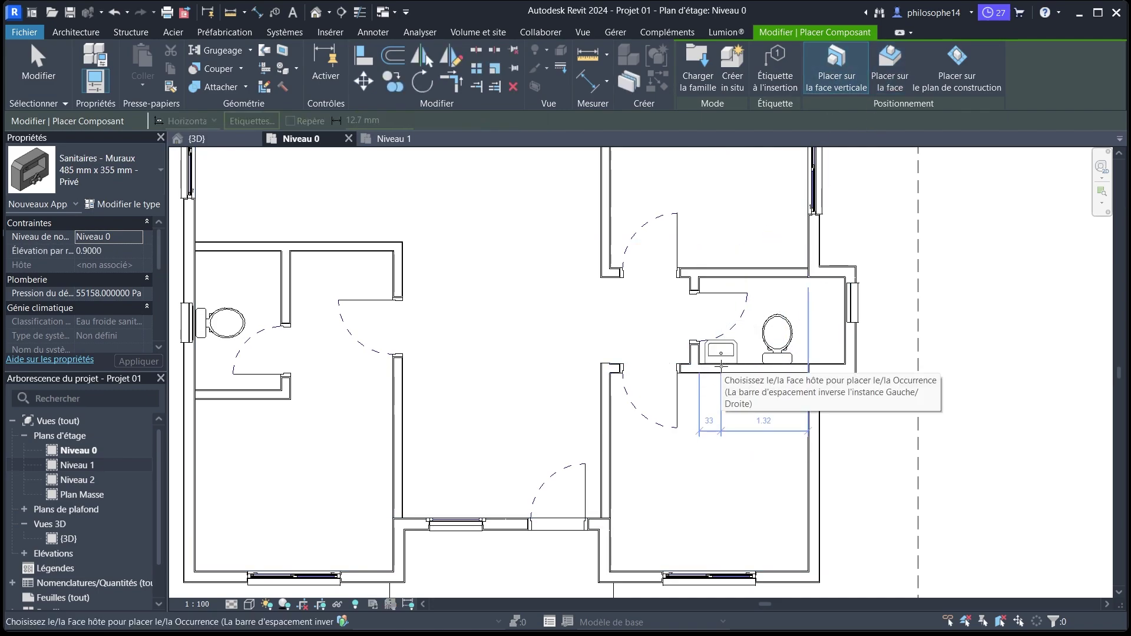
{"action": "scroll", "coordinate": [719, 366], "scroll_direction": "up", "scroll_amount": 3}
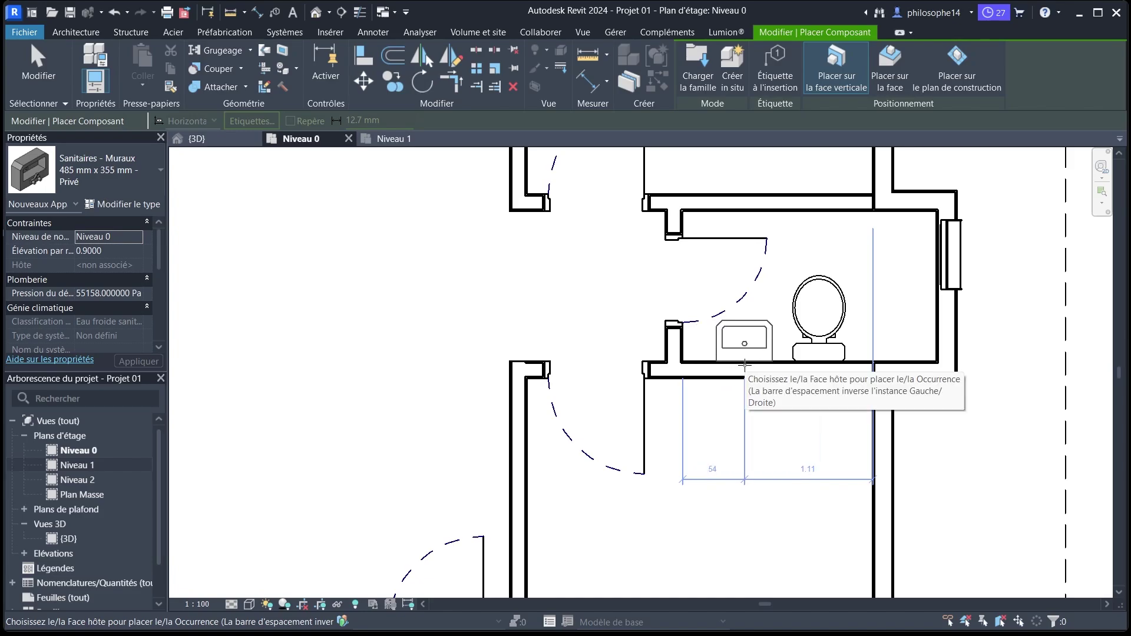
{"action": "left_click", "coordinate": [745, 366]}
Place a second washbasin on the left bathroom's exterior wall below the toilet, about 39 cm from the lower partition, and end component placement.
{"action": "scroll", "coordinate": [745, 365], "scroll_direction": "down", "scroll_amount": 4}
{"action": "scroll", "coordinate": [515, 405], "scroll_direction": "up", "scroll_amount": 5}
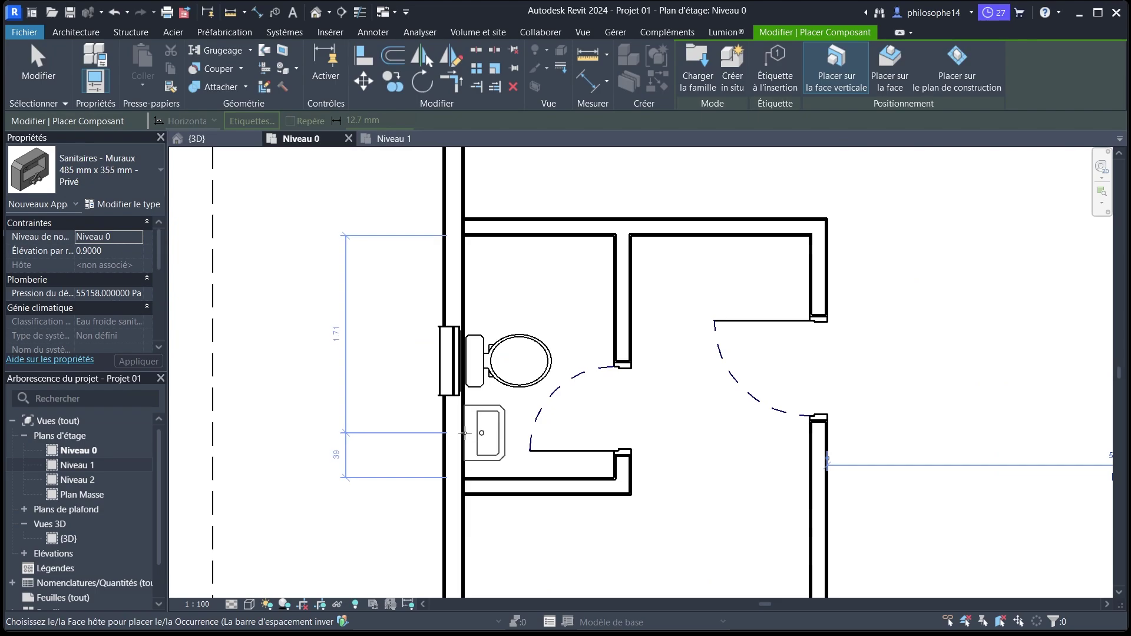
{"action": "left_click", "coordinate": [464, 433]}
{"action": "right_click", "coordinate": [363, 285]}
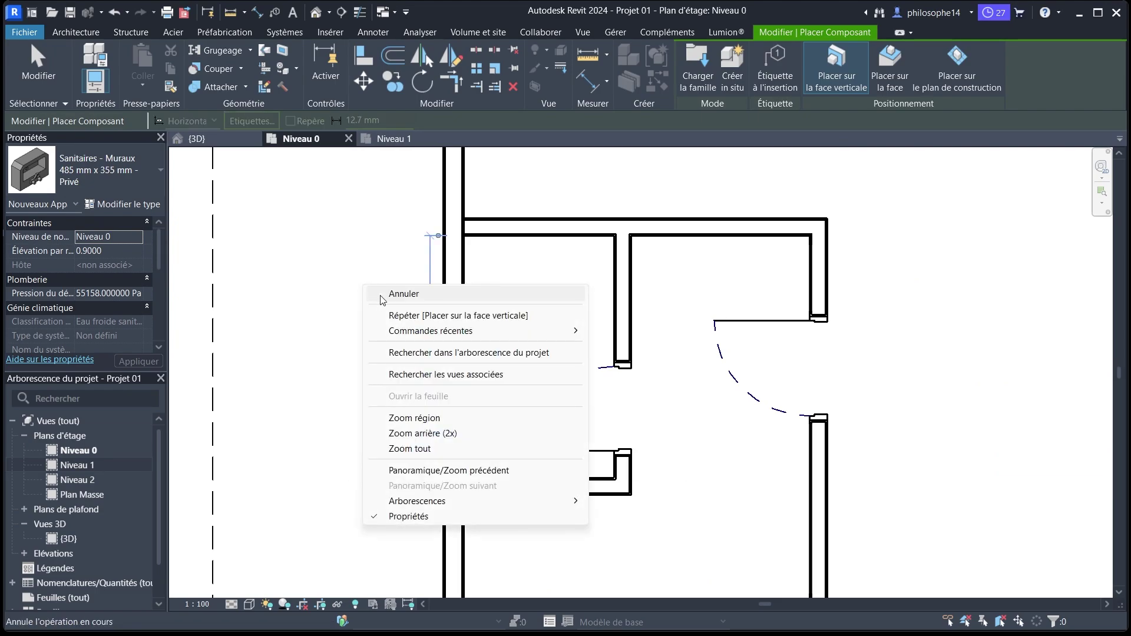
{"action": "left_click", "coordinate": [390, 296]}
Examine the left bathroom washbasin's pipe connectors and review the fixture layout in both bathrooms.
{"action": "scroll", "coordinate": [486, 456], "scroll_direction": "up", "scroll_amount": 3}
{"action": "left_click", "coordinate": [484, 452]}
{"action": "scroll", "coordinate": [513, 359], "scroll_direction": "down", "scroll_amount": 1}
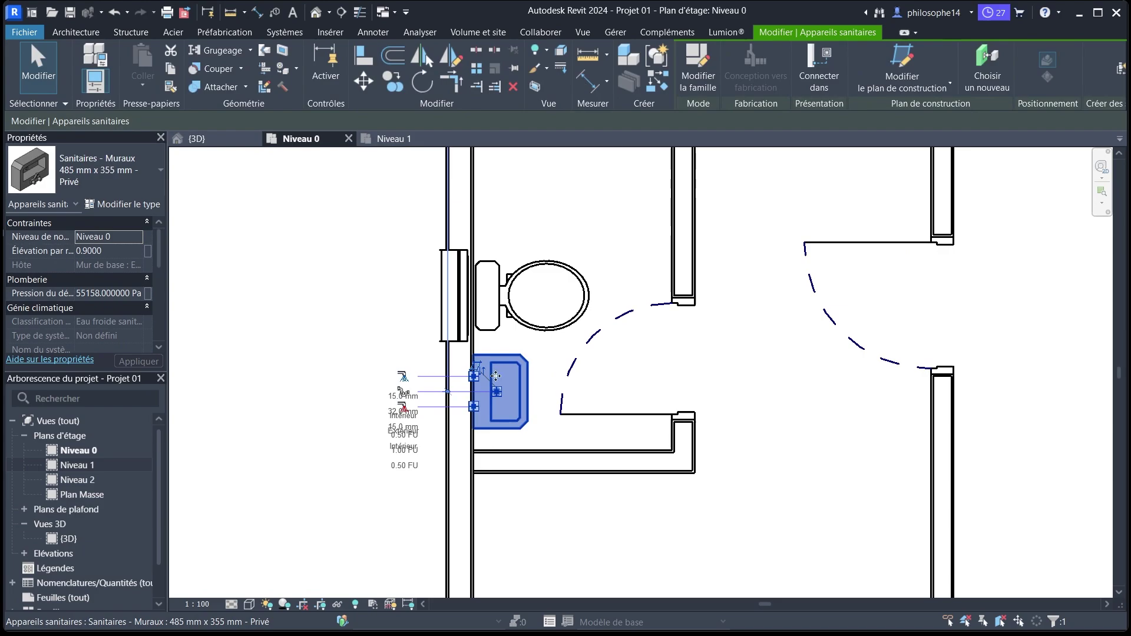
{"action": "scroll", "coordinate": [486, 413], "scroll_direction": "up", "scroll_amount": 2}
{"action": "scroll", "coordinate": [487, 419], "scroll_direction": "down", "scroll_amount": 1}
{"action": "scroll", "coordinate": [374, 404], "scroll_direction": "down", "scroll_amount": 4}
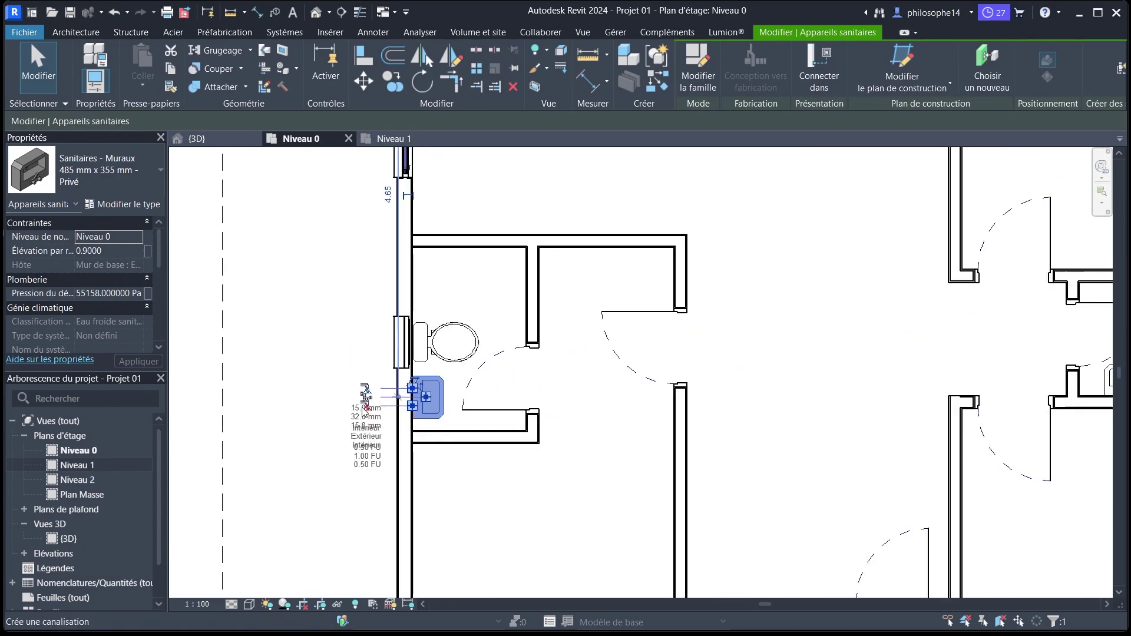
{"action": "scroll", "coordinate": [948, 390], "scroll_direction": "up", "scroll_amount": 2}
{"action": "scroll", "coordinate": [766, 385], "scroll_direction": "down", "scroll_amount": 3}
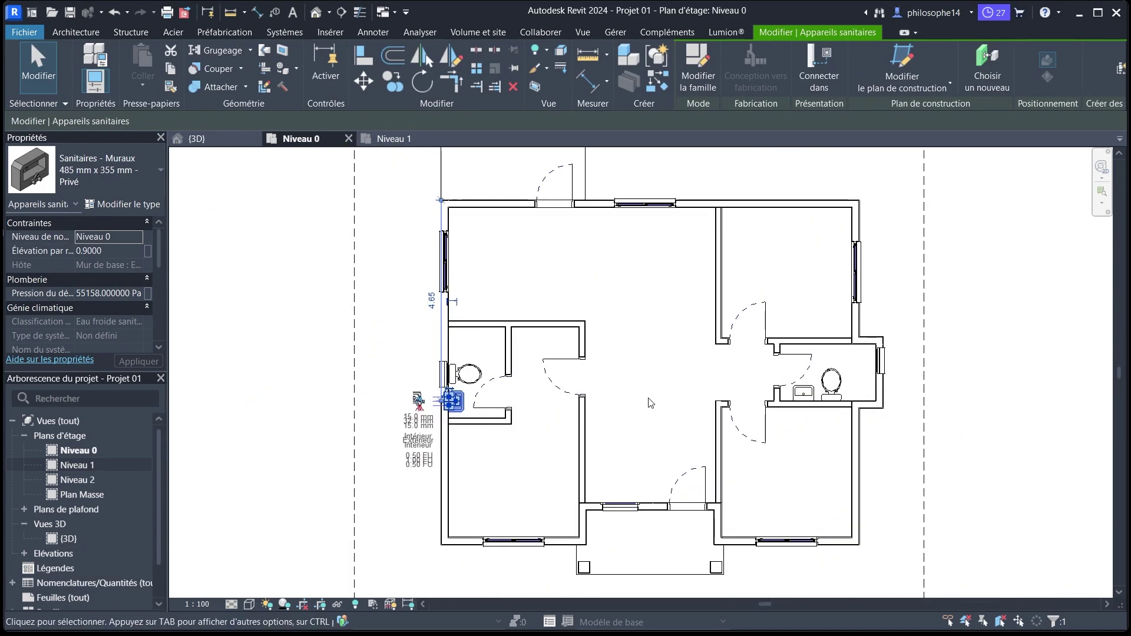
{"action": "scroll", "coordinate": [773, 316], "scroll_direction": "up", "scroll_amount": 4}
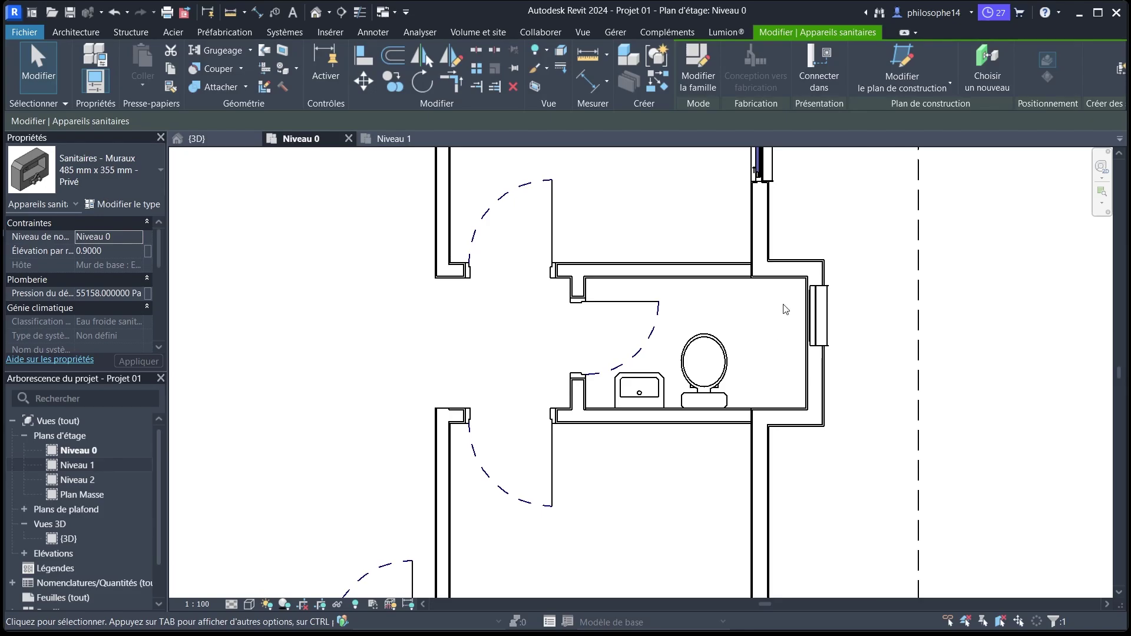
{"action": "scroll", "coordinate": [786, 311], "scroll_direction": "down", "scroll_amount": 3}
{"action": "left_click", "coordinate": [613, 329]}
{"action": "scroll", "coordinate": [454, 318], "scroll_direction": "up", "scroll_amount": 2}
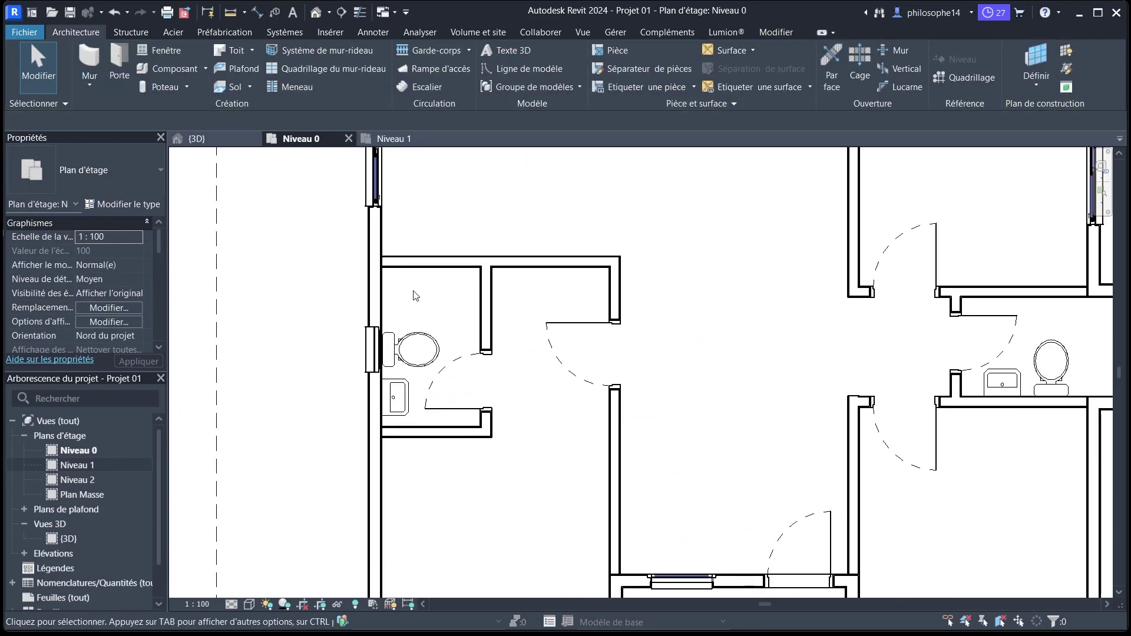
{"action": "scroll", "coordinate": [424, 299], "scroll_direction": "down", "scroll_amount": 3}
{"action": "scroll", "coordinate": [354, 377], "scroll_direction": "up", "scroll_amount": 2}
{"action": "scroll", "coordinate": [353, 378], "scroll_direction": "down", "scroll_amount": 2}
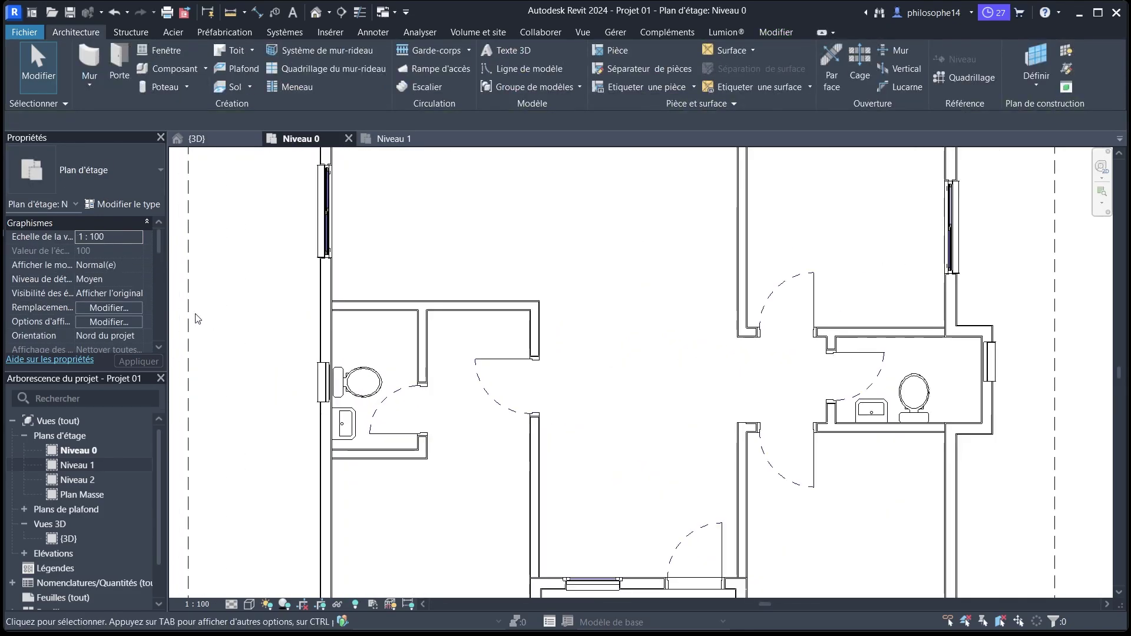
Load the Bac à douche rectangulaire family from the library's Appareils sanitaires > Bacs à Douches folder as a component.
{"action": "left_click", "coordinate": [175, 69]}
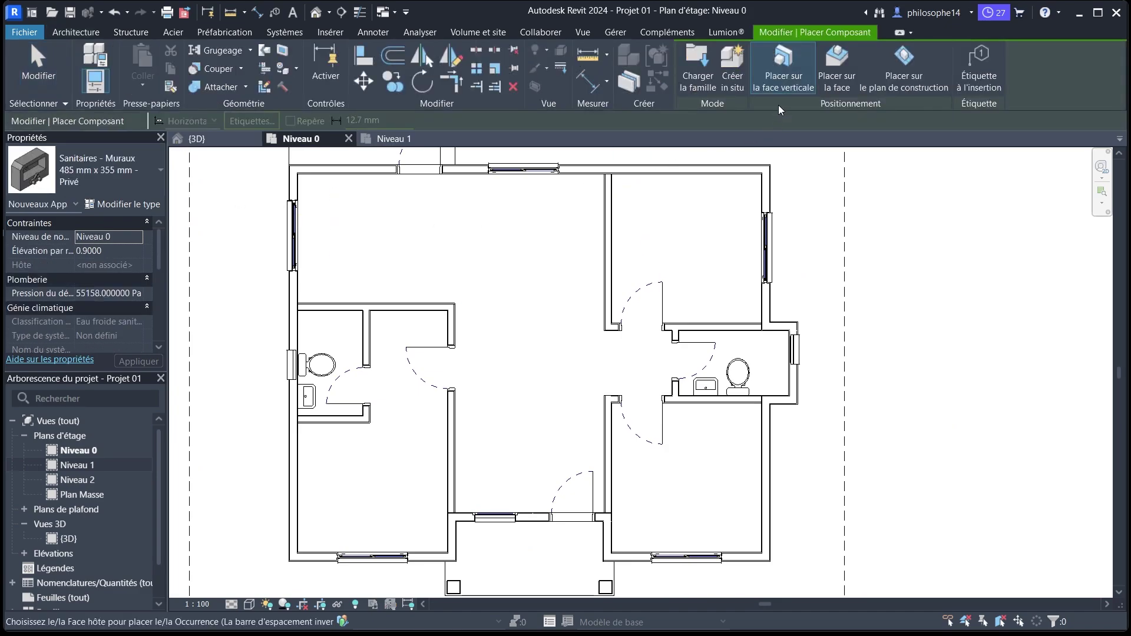
{"action": "left_click", "coordinate": [698, 66]}
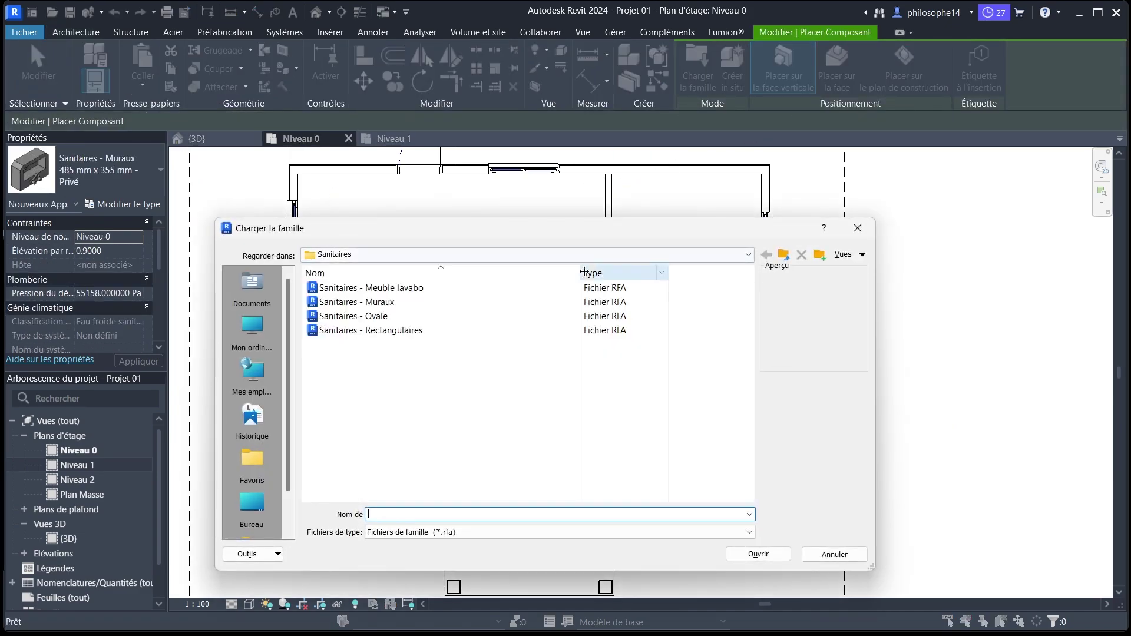
{"action": "left_click", "coordinate": [784, 255]}
{"action": "left_click", "coordinate": [783, 255]}
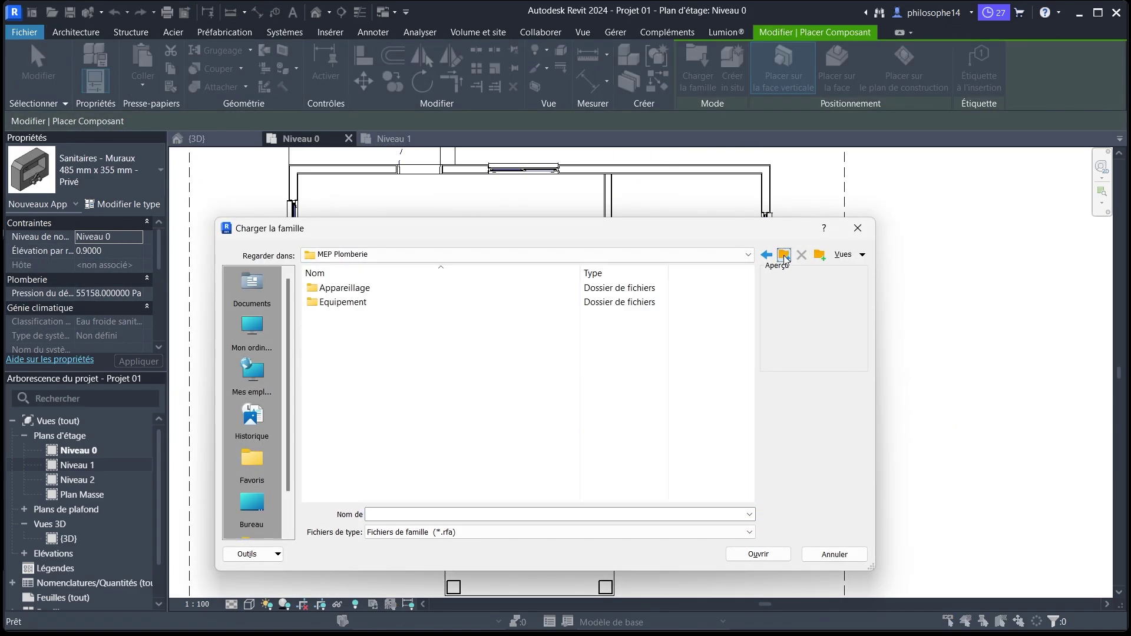
{"action": "left_click", "coordinate": [783, 255]}
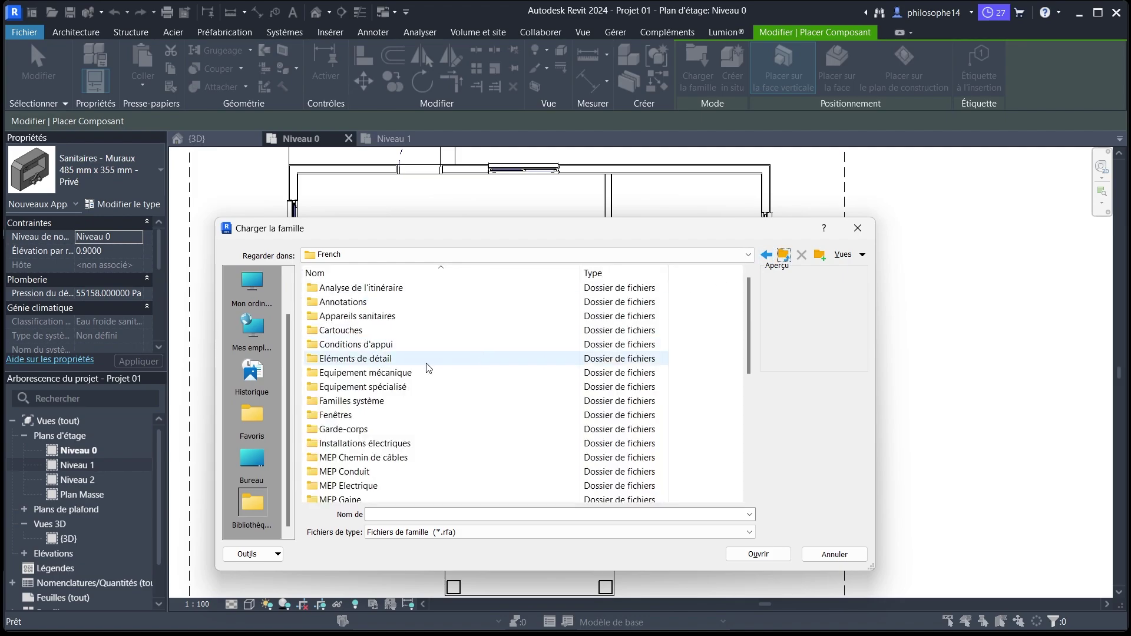
{"action": "double_click", "coordinate": [371, 316]}
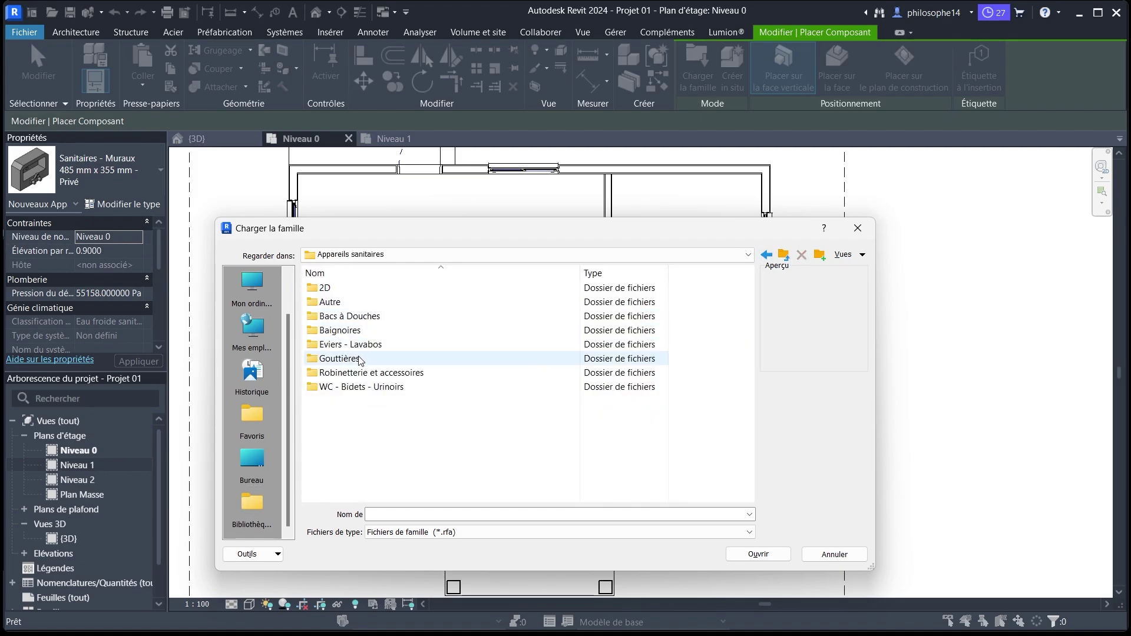
{"action": "double_click", "coordinate": [354, 317]}
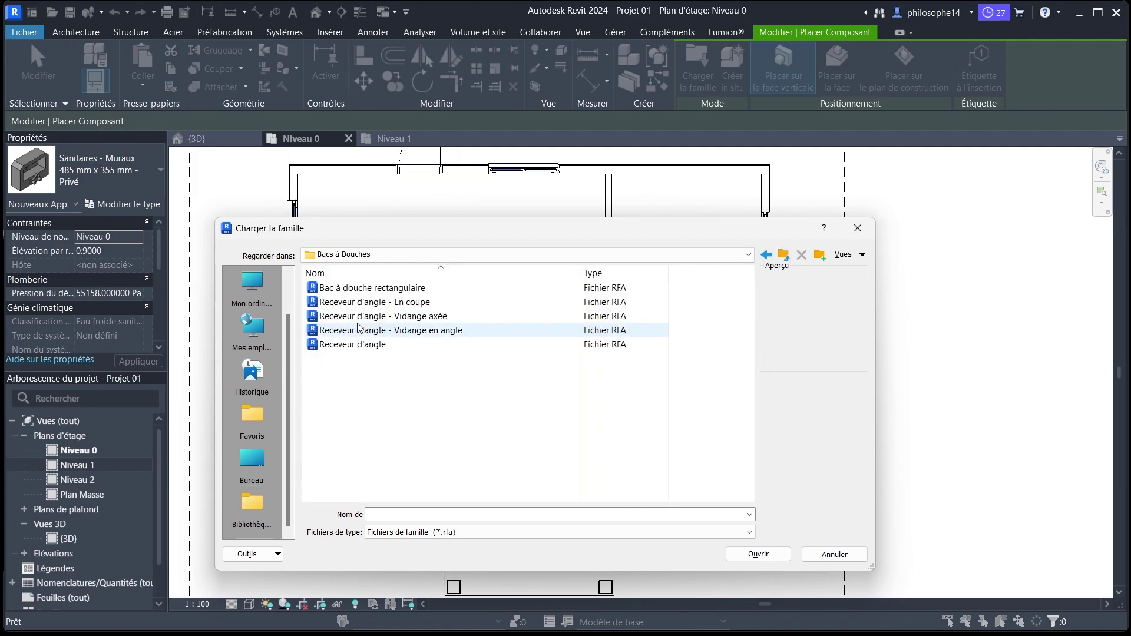
{"action": "left_click", "coordinate": [379, 293]}
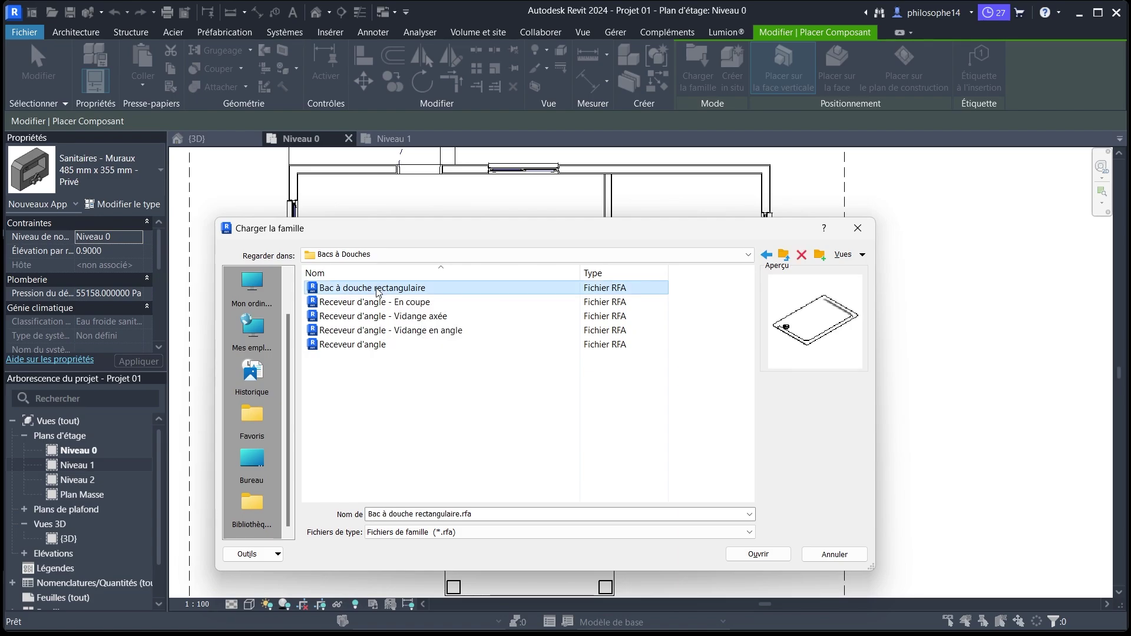
{"action": "left_click", "coordinate": [742, 557]}
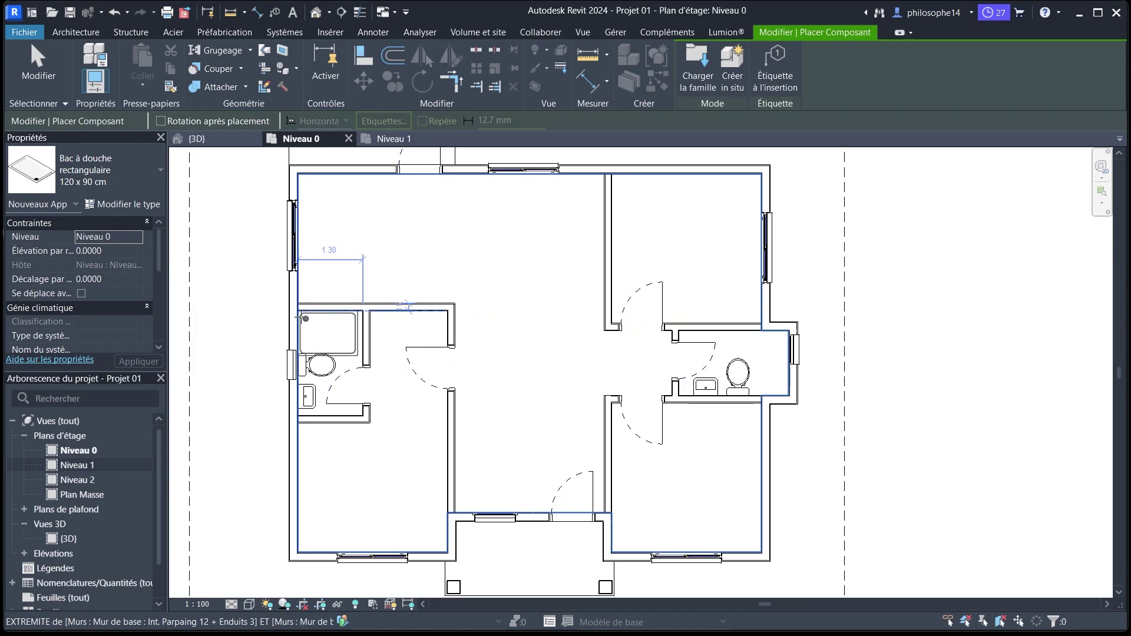
Place the 120 x 90 cm rectangular shower tray in the left bathroom's upper corner, against the exterior wall and the upper partition.
{"action": "scroll", "coordinate": [303, 319], "scroll_direction": "up", "scroll_amount": 3}
{"action": "scroll", "coordinate": [305, 323], "scroll_direction": "up", "scroll_amount": 2}
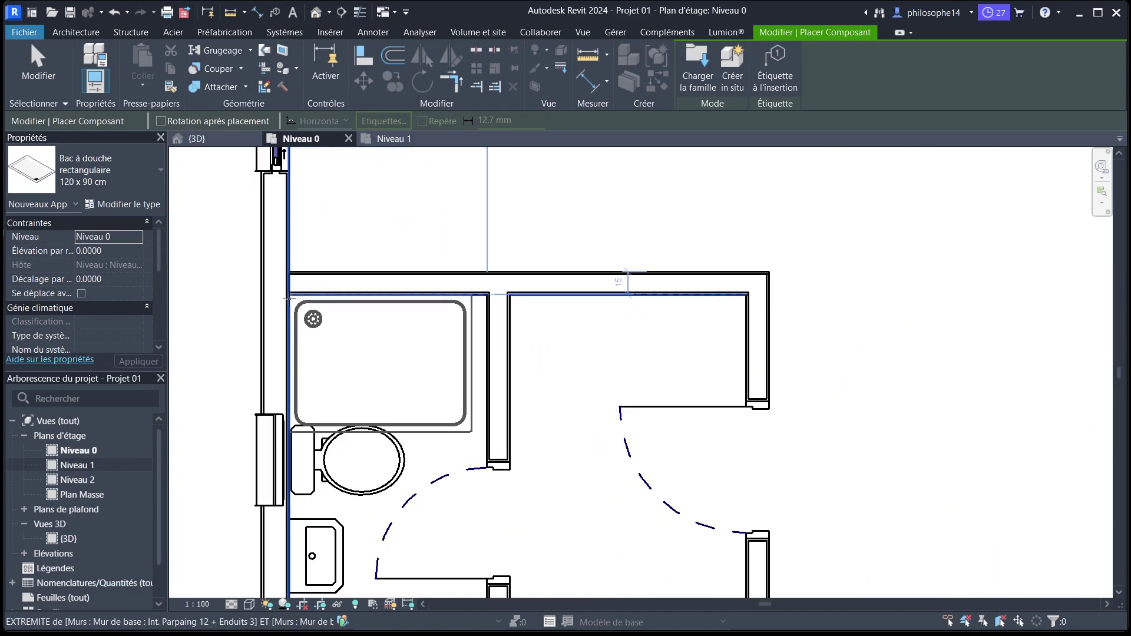
{"action": "scroll", "coordinate": [290, 298], "scroll_direction": "up", "scroll_amount": 3}
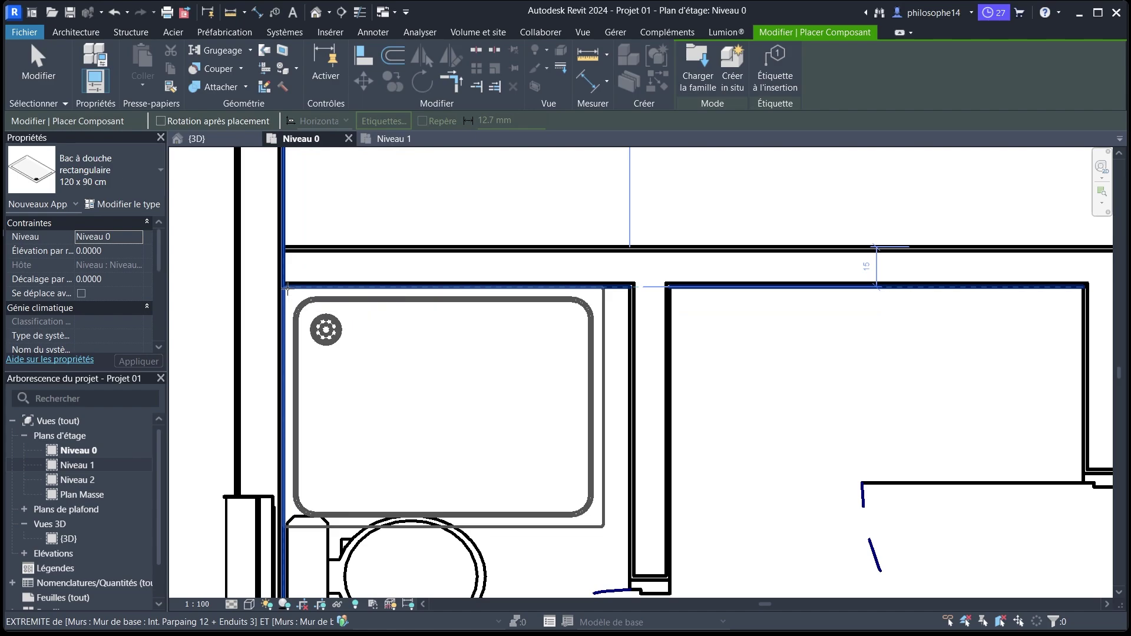
{"action": "left_click", "coordinate": [287, 289]}
{"action": "scroll", "coordinate": [354, 324], "scroll_direction": "down", "scroll_amount": 4}
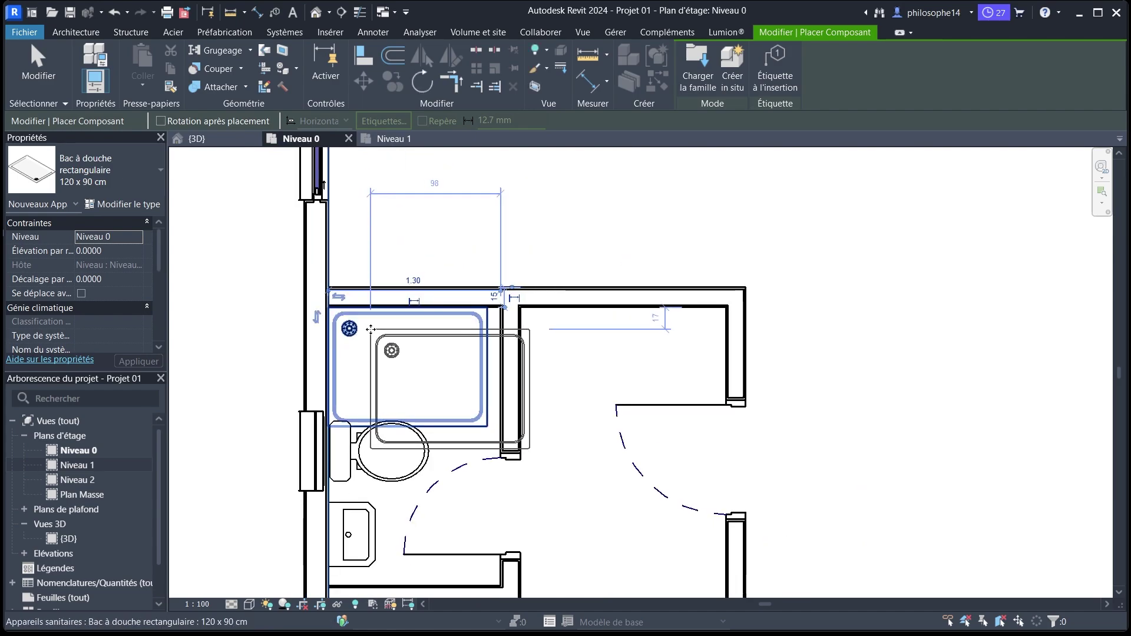
Place a 120 x 90 cm shower tray, rotated lengthwise along the exterior wall, in the right bathroom's upper exterior corner and end placement.
{"action": "scroll", "coordinate": [353, 324], "scroll_direction": "down", "scroll_amount": 2}
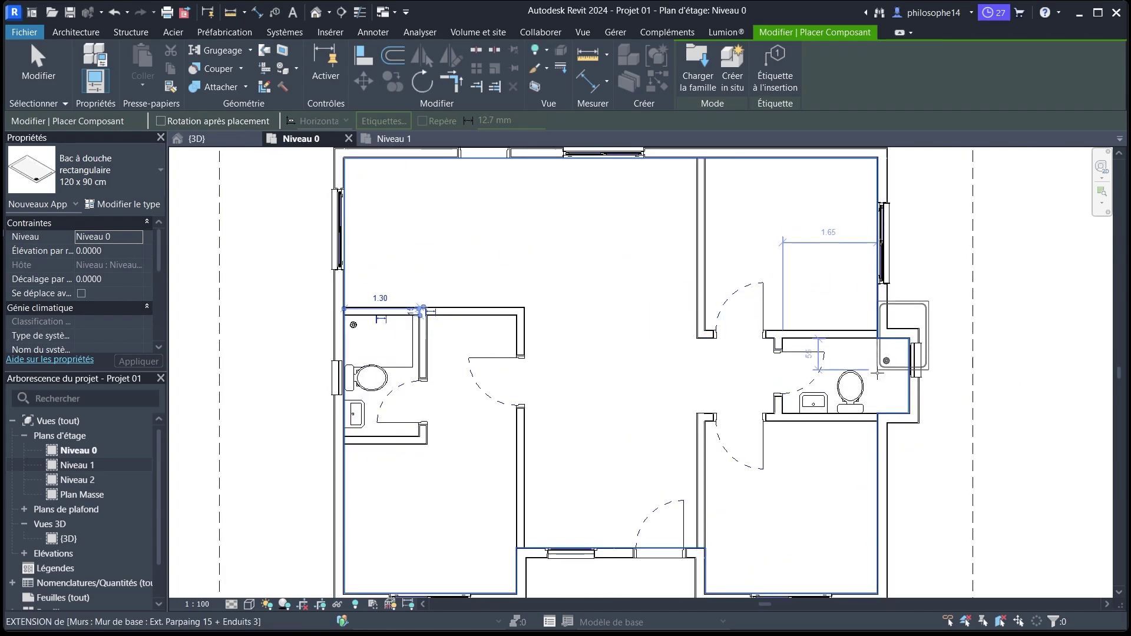
{"action": "key", "text": "space"}
{"action": "key", "text": "space"}
{"action": "key", "text": "space"}
{"action": "key", "text": "space"}
{"action": "key", "text": "space"}
{"action": "key", "text": "space"}
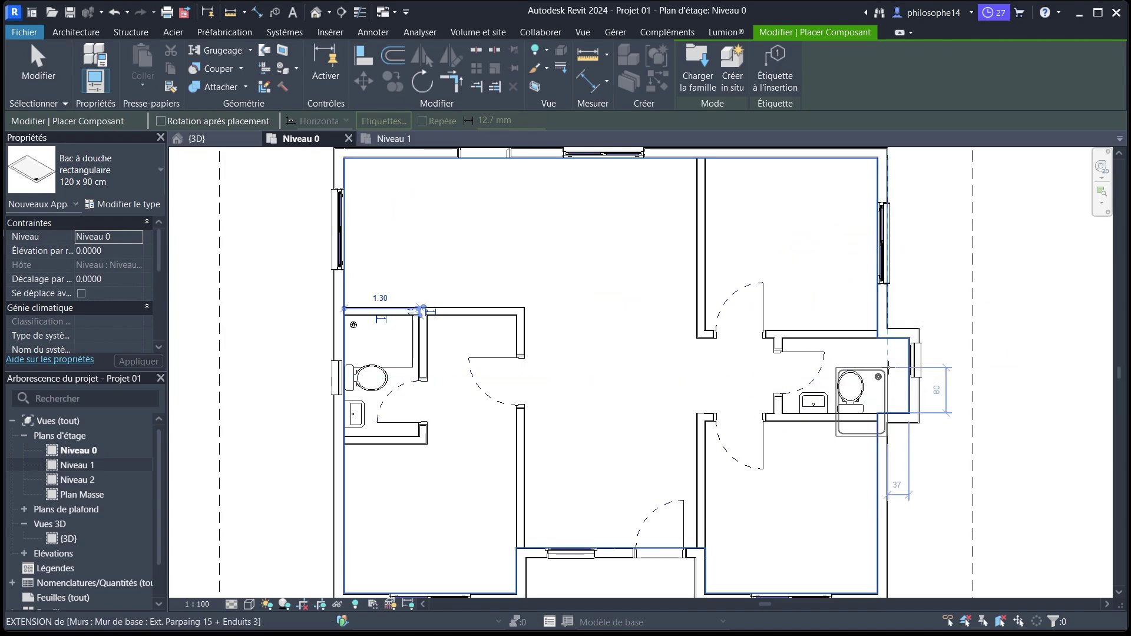
{"action": "scroll", "coordinate": [906, 359], "scroll_direction": "up", "scroll_amount": 4}
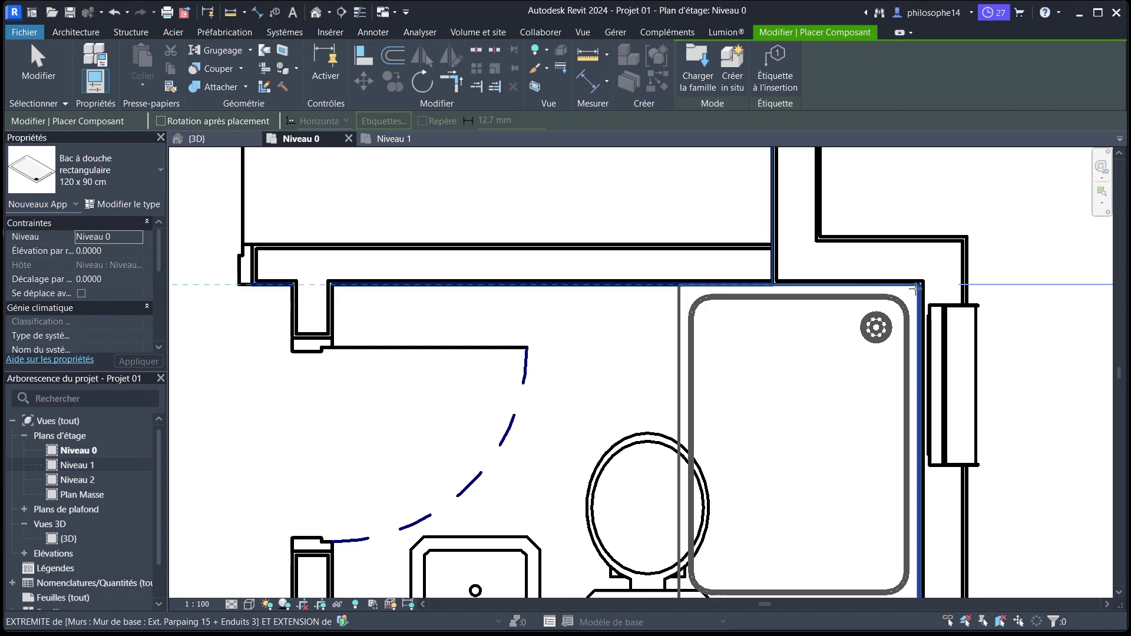
{"action": "scroll", "coordinate": [919, 292], "scroll_direction": "down", "scroll_amount": 3}
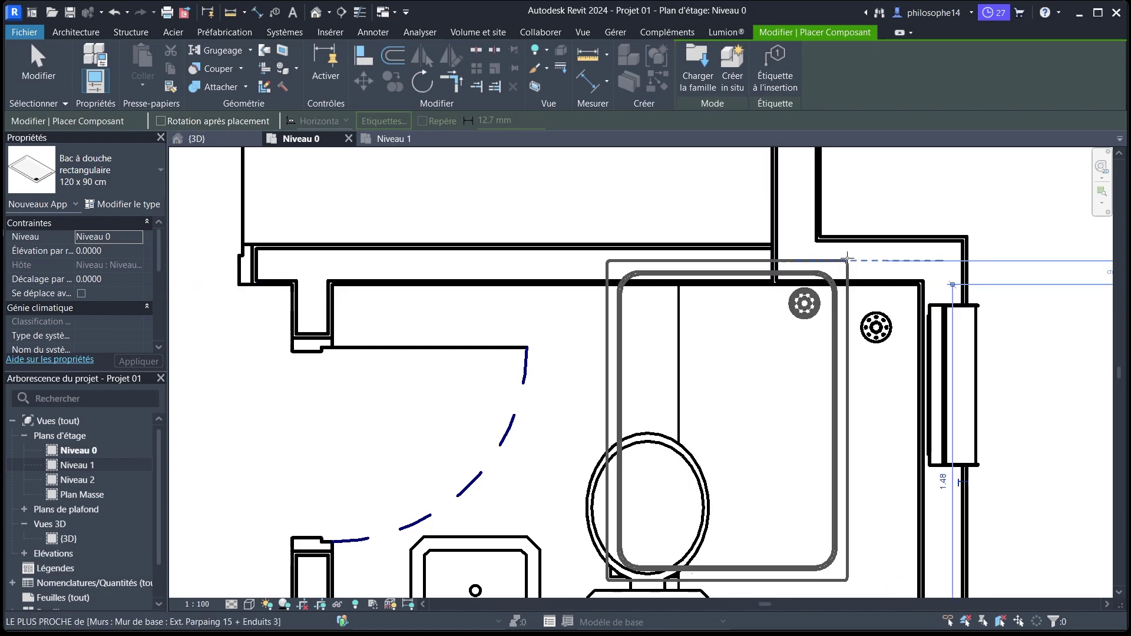
{"action": "right_click", "coordinate": [871, 221]}
{"action": "left_click", "coordinate": [890, 225]}
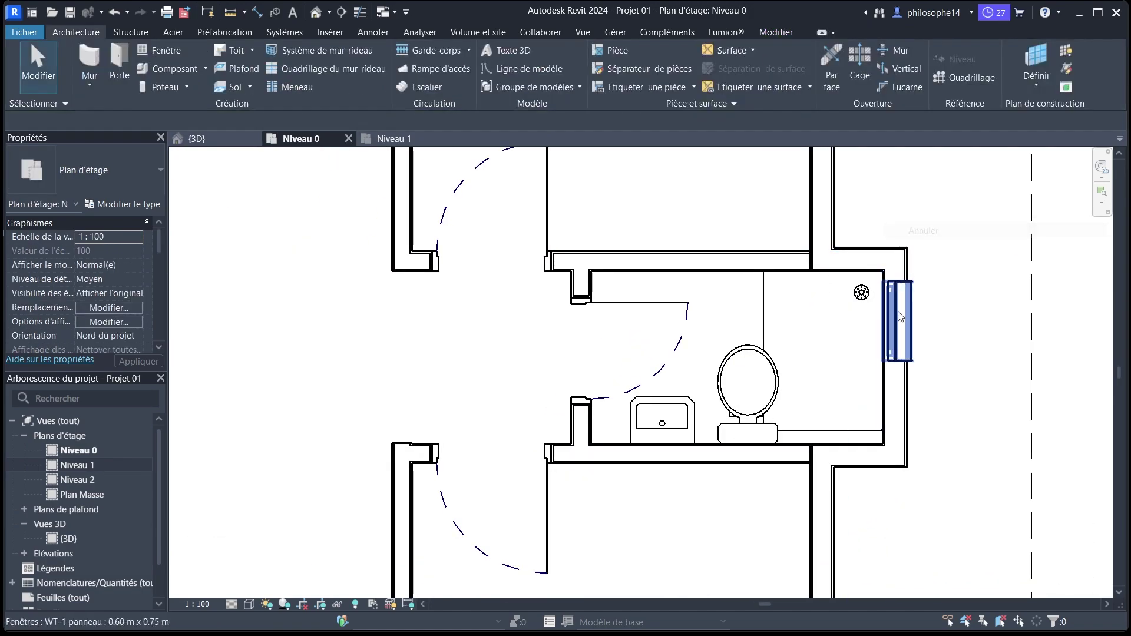
Duplicate the right bathroom shower tray's type as 130 x 90 cm and set its Largeur to 1.3 m.
{"action": "left_click", "coordinate": [861, 429]}
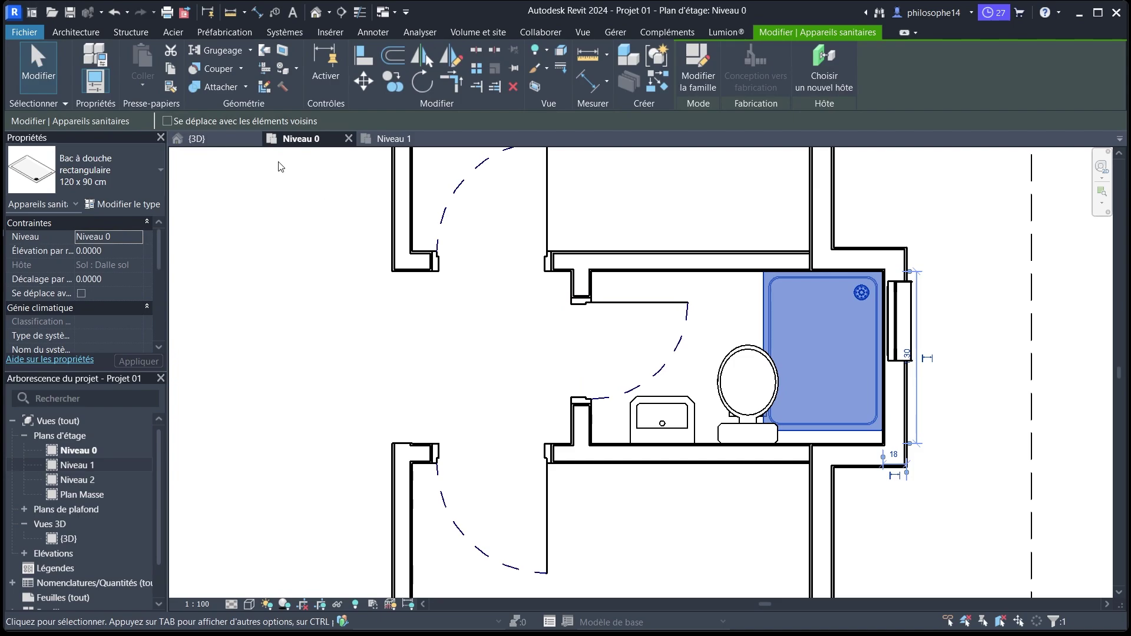
{"action": "left_click", "coordinate": [126, 206]}
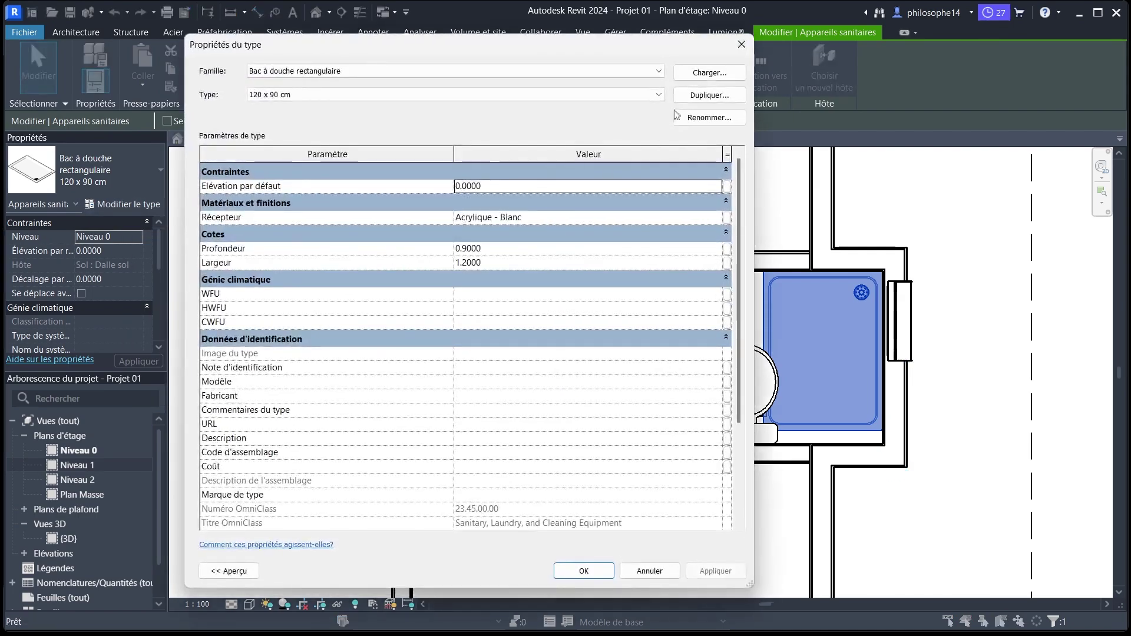
{"action": "left_click", "coordinate": [710, 96]}
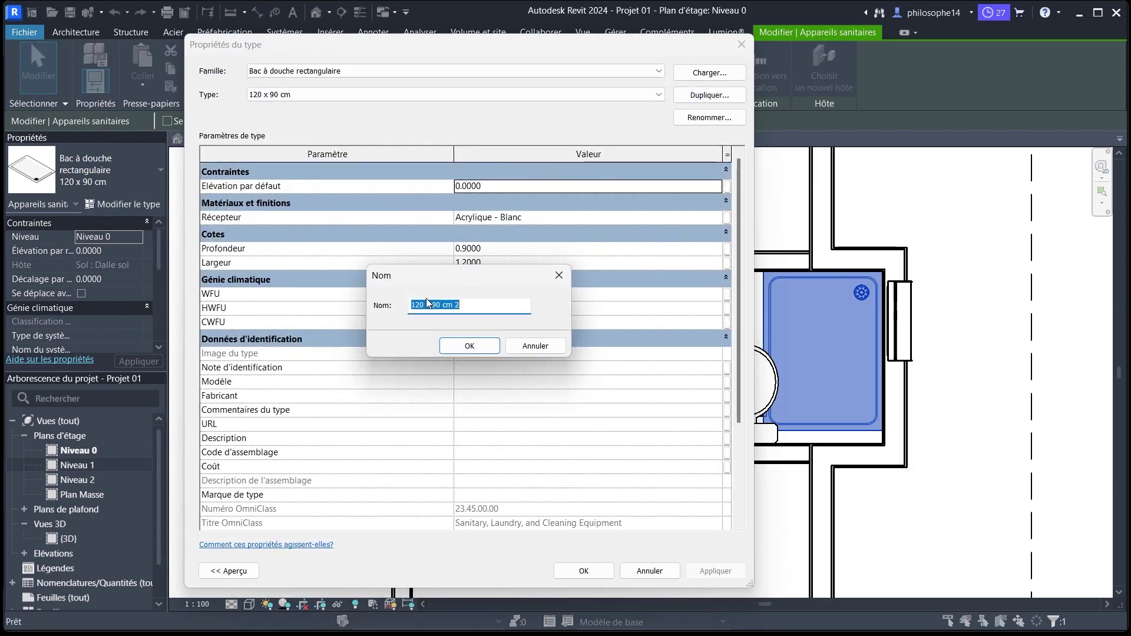
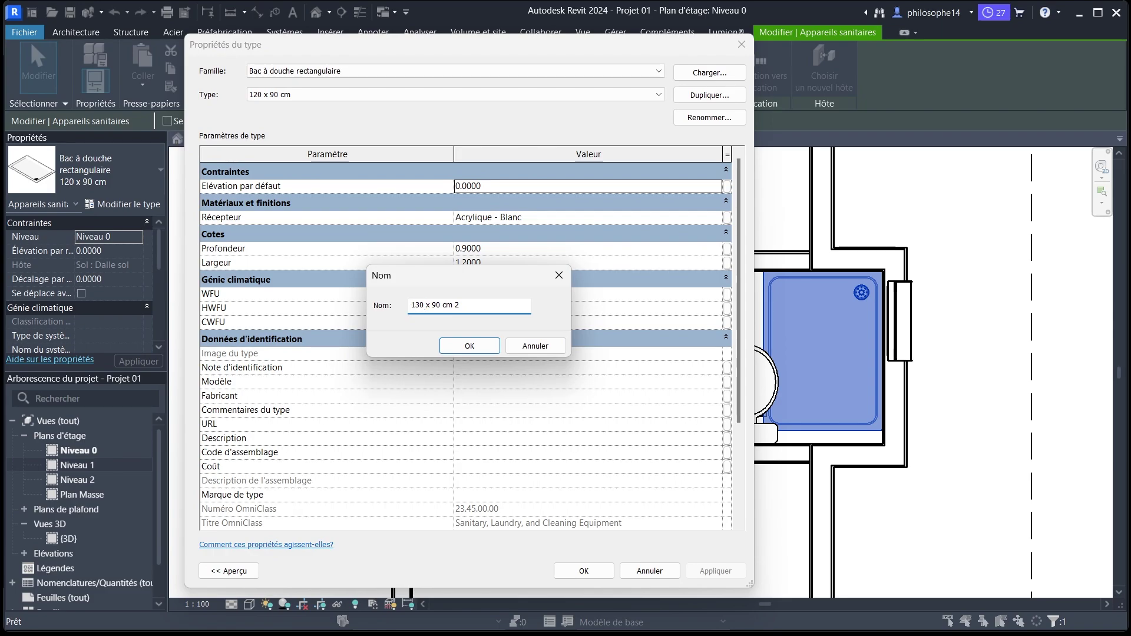
{"action": "left_click", "coordinate": [470, 346]}
{"action": "left_click", "coordinate": [481, 262]}
{"action": "left_click_drag", "start_coordinate": [481, 263], "coordinate": [460, 263]}
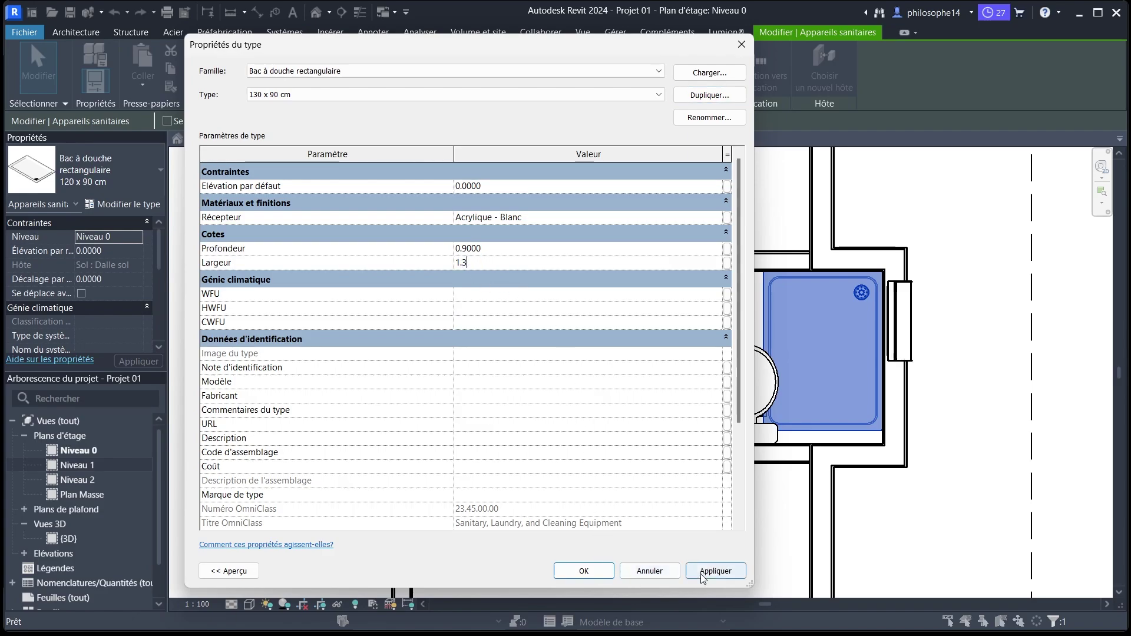
{"action": "left_click", "coordinate": [703, 574]}
{"action": "left_click", "coordinate": [599, 574]}
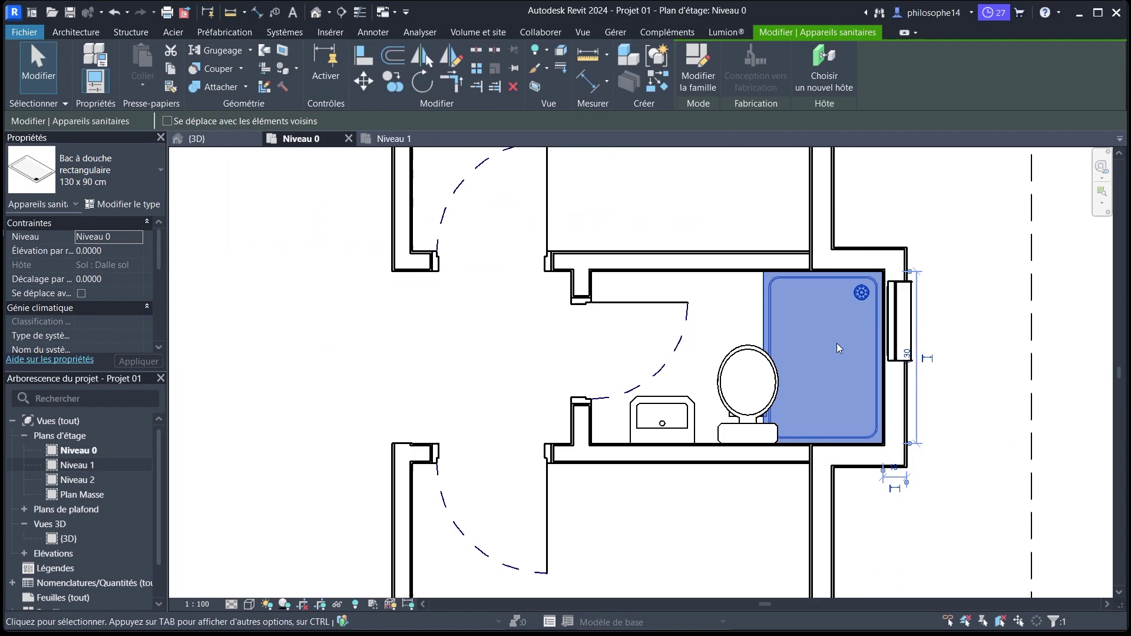
Move the right bathroom's toilet clear of the shower tray and shift the washbasin to about 44 cm from the door partition.
{"action": "left_click", "coordinate": [718, 340]}
{"action": "left_click", "coordinate": [726, 353]}
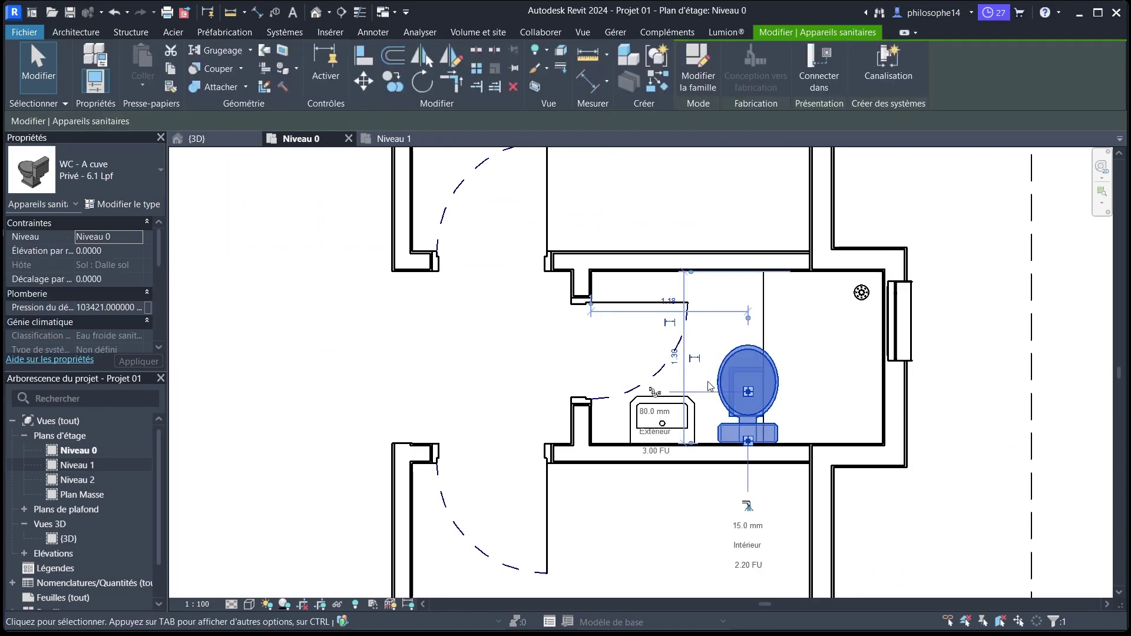
{"action": "left_click_drag", "start_coordinate": [765, 399], "coordinate": [738, 398]}
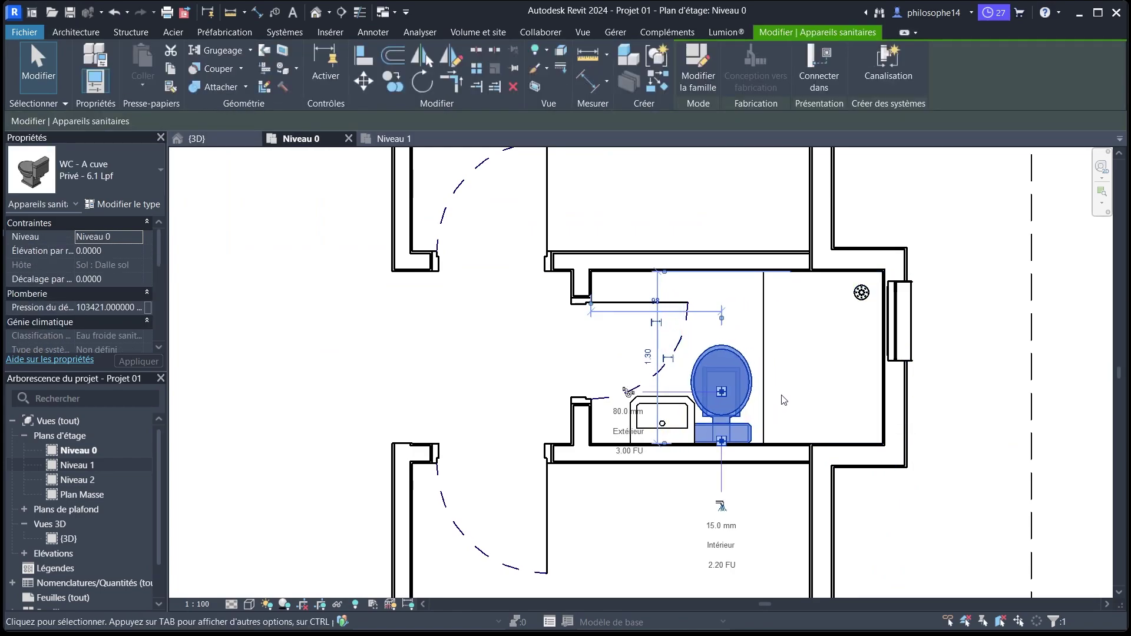
{"action": "key", "text": "Right"}
{"action": "key", "text": "Right"}
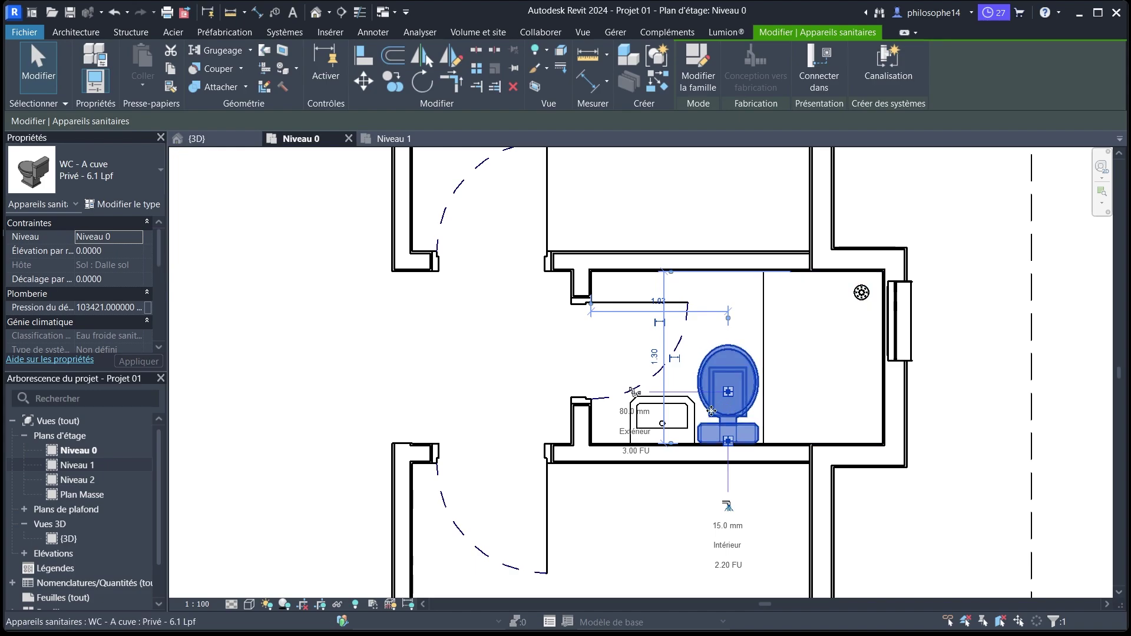
{"action": "left_click", "coordinate": [561, 376]}
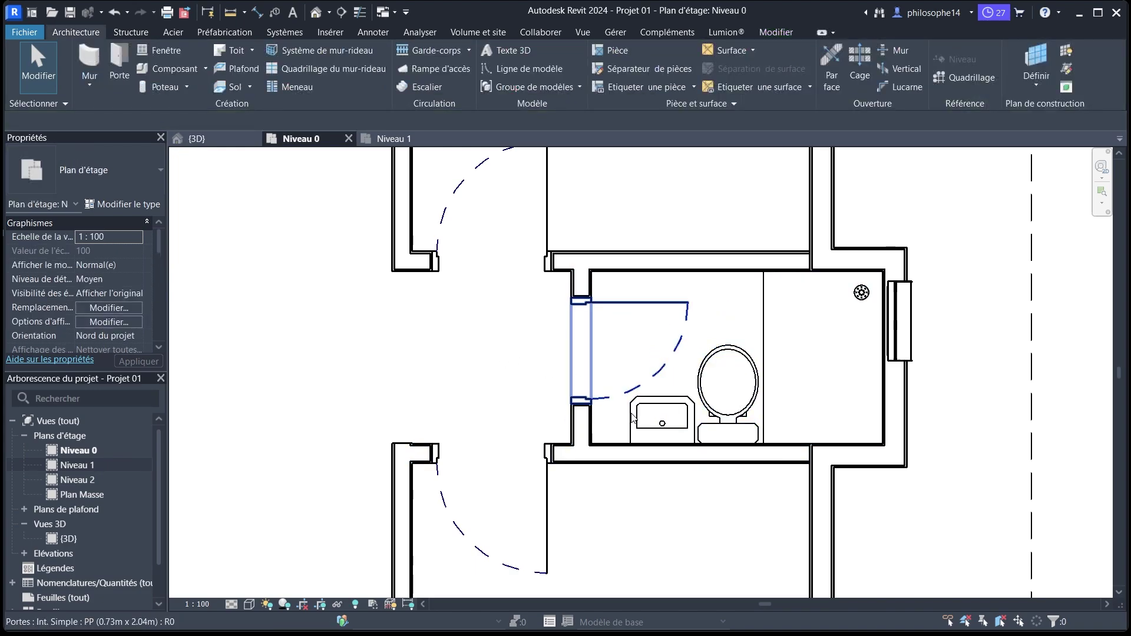
{"action": "mouse_move", "coordinate": [660, 422]}
{"action": "left_mouse_down"}
{"action": "mouse_move", "coordinate": [643, 422]}
{"action": "mouse_move", "coordinate": [654, 421]}
{"action": "left_mouse_up"}
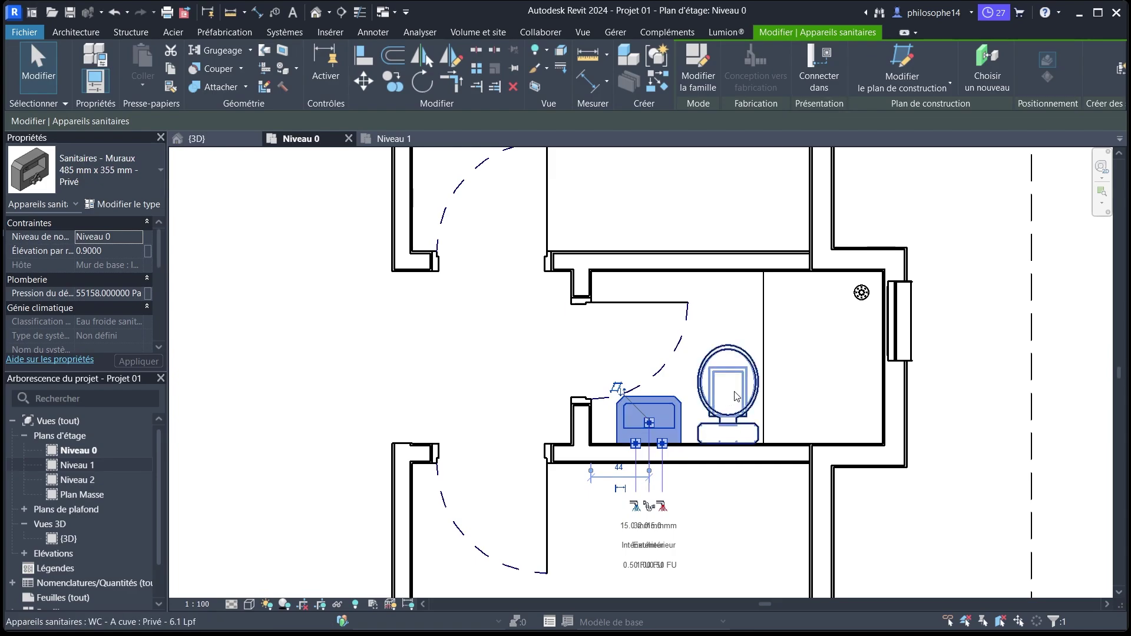
{"action": "left_click", "coordinate": [740, 313]}
Change the left bathroom's shower tray to the 130 x 90 cm type.
{"action": "scroll", "coordinate": [931, 424], "scroll_direction": "down", "scroll_amount": 3}
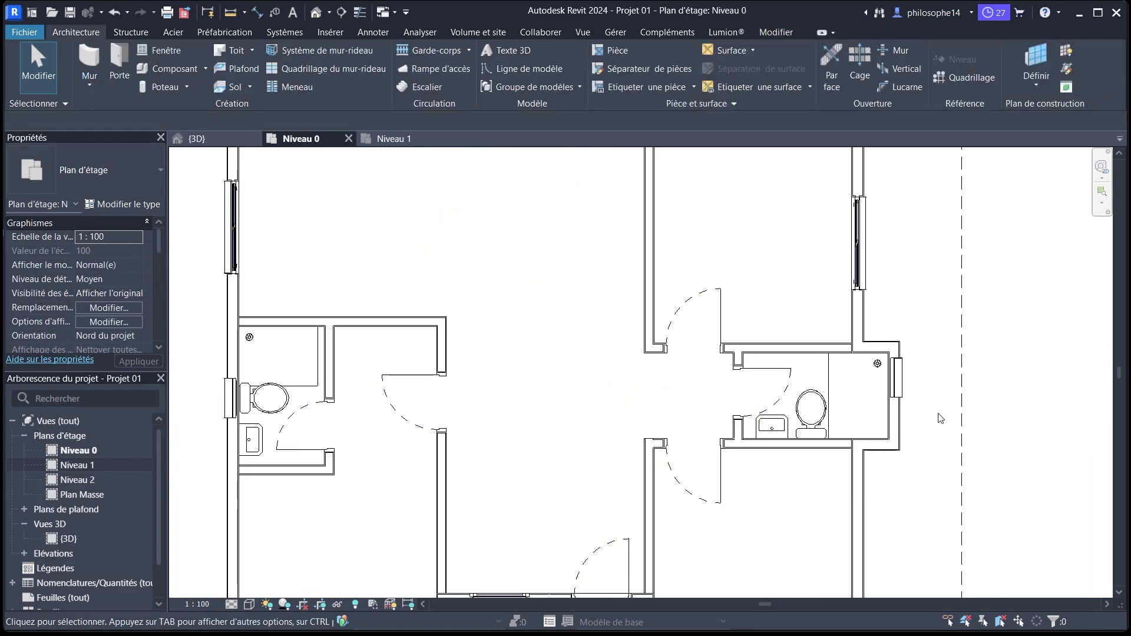
{"action": "scroll", "coordinate": [940, 418], "scroll_direction": "down", "scroll_amount": 3}
{"action": "scroll", "coordinate": [495, 389], "scroll_direction": "up", "scroll_amount": 5}
{"action": "left_click", "coordinate": [500, 373]}
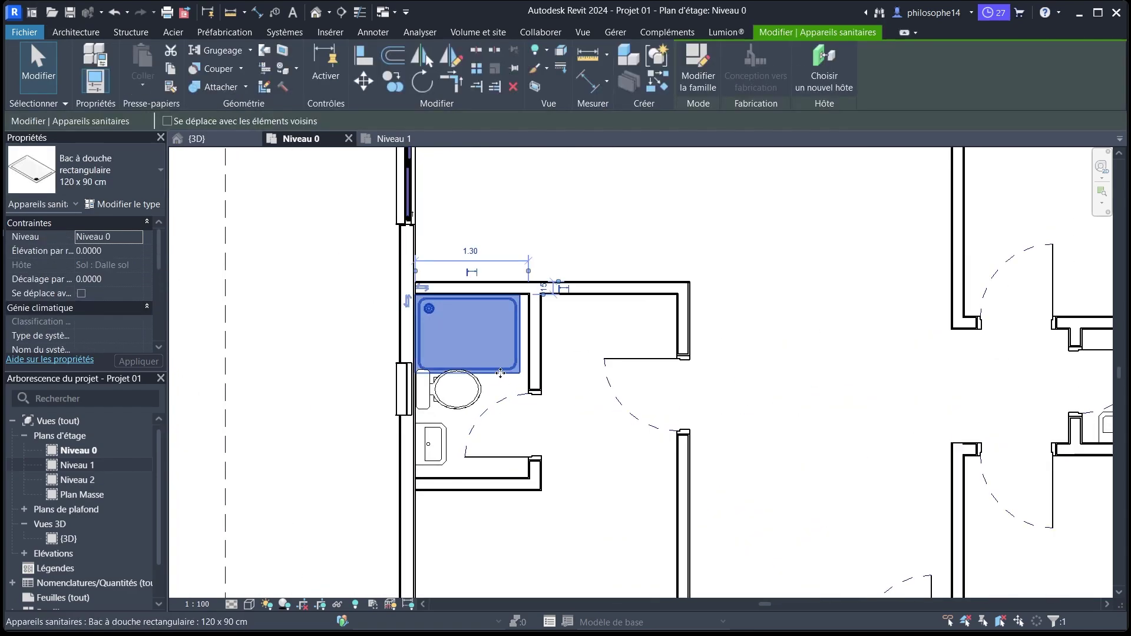
{"action": "left_click", "coordinate": [102, 172]}
{"action": "left_click", "coordinate": [64, 245]}
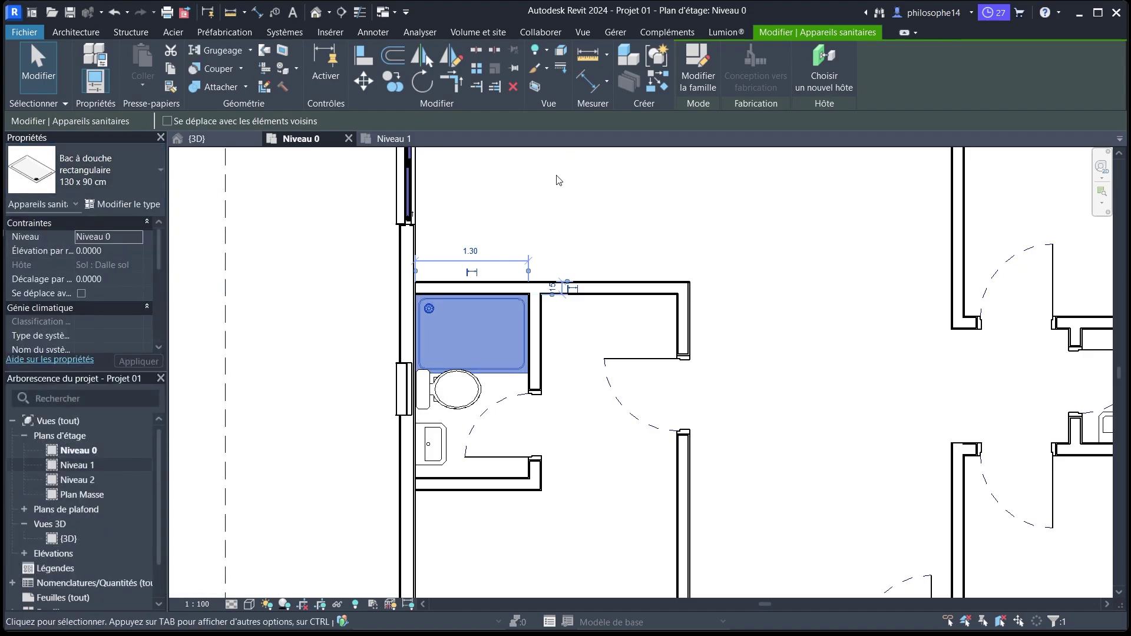
{"action": "key", "text": "Escape"}
Shift the left bathroom's toilet down clear of the shower tray and move the washbasin to about 1.83 m from the upper partition.
{"action": "left_click", "coordinate": [467, 410]}
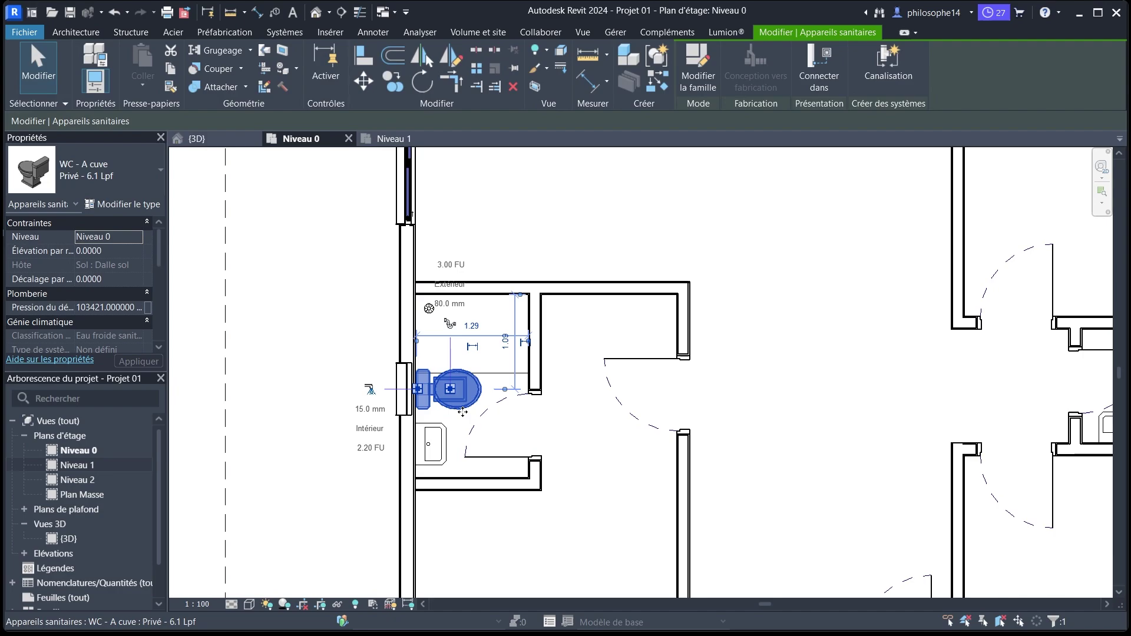
{"action": "left_click_drag", "start_coordinate": [463, 412], "coordinate": [463, 413]}
{"action": "key", "text": "Down"}
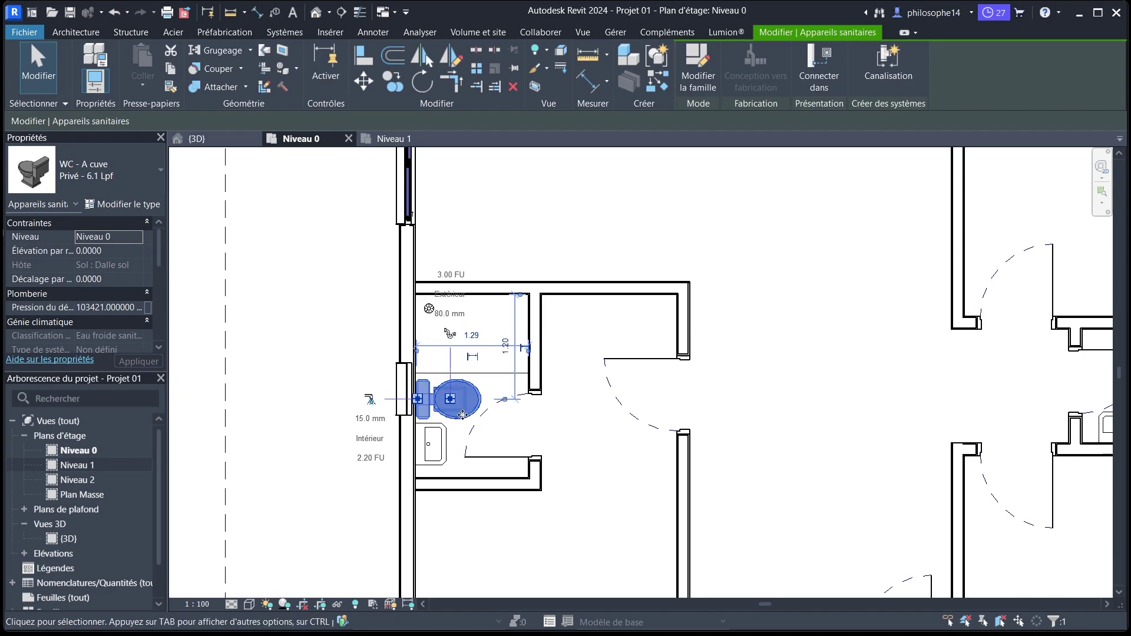
{"action": "key", "text": "Up"}
{"action": "left_click", "coordinate": [450, 460]}
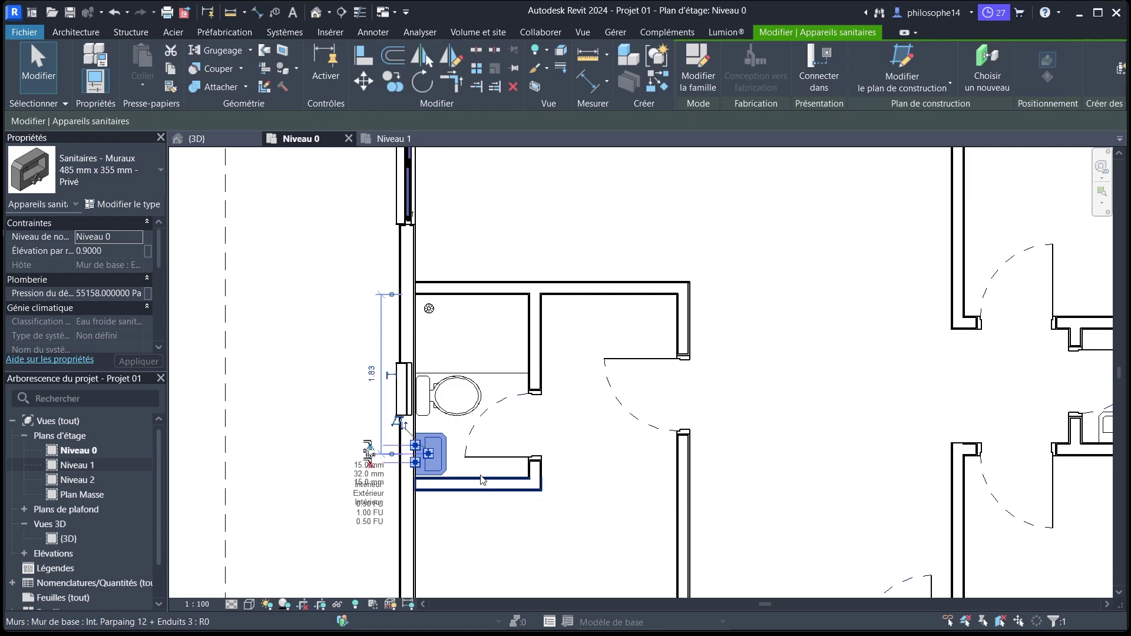
{"action": "scroll", "coordinate": [426, 403], "scroll_direction": "down", "scroll_amount": 1}
{"action": "left_click", "coordinate": [330, 344]}
Examine the arrangement of the fixtures in both bathrooms and the remaining rooms on the Niveau 0 plan.
{"action": "scroll", "coordinate": [306, 342], "scroll_direction": "down", "scroll_amount": 4}
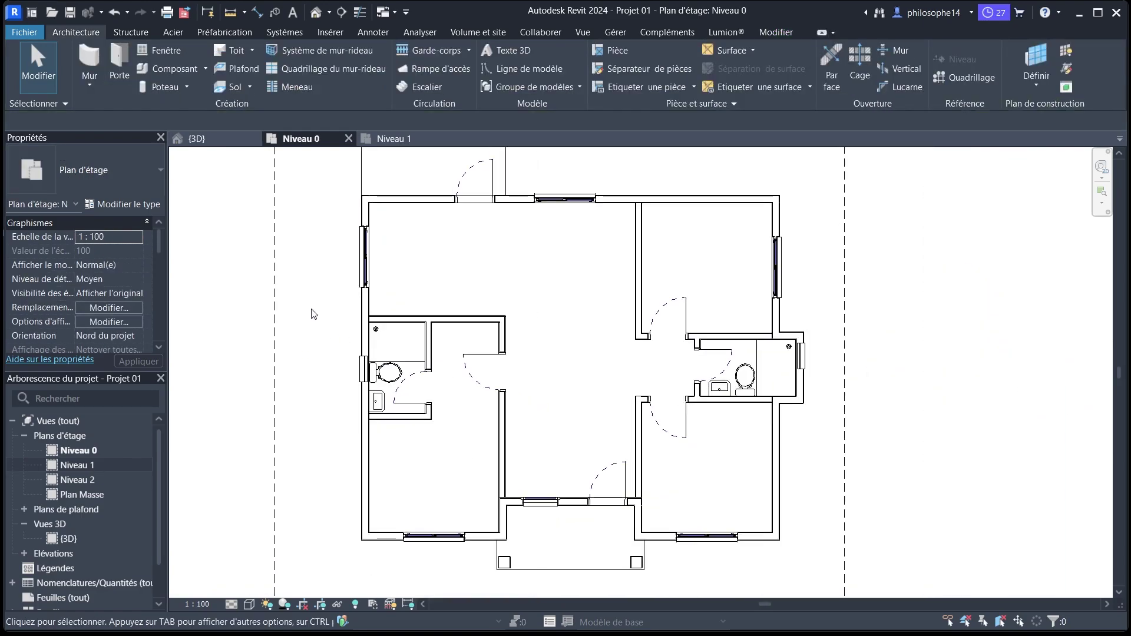
{"action": "scroll", "coordinate": [639, 375], "scroll_direction": "up", "scroll_amount": 1}
{"action": "middle_click_drag", "start_coordinate": [639, 375], "coordinate": [546, 352]}
{"action": "scroll", "coordinate": [633, 316], "scroll_direction": "up", "scroll_amount": 2}
{"action": "scroll", "coordinate": [632, 336], "scroll_direction": "down", "scroll_amount": 3}
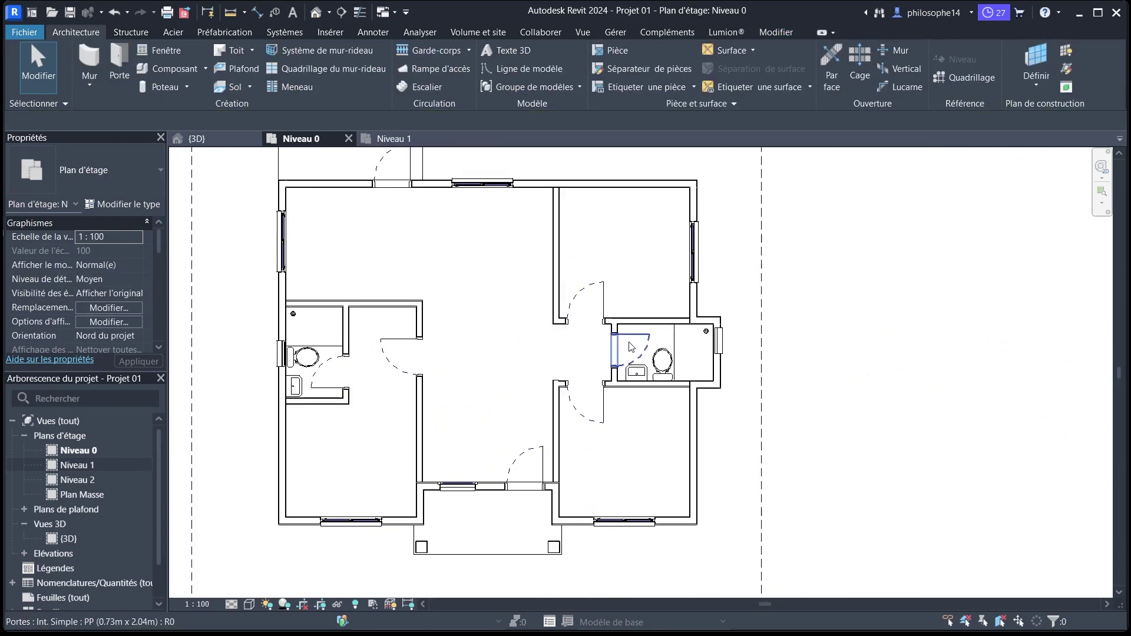
{"action": "scroll", "coordinate": [641, 352], "scroll_direction": "up", "scroll_amount": 3}
{"action": "scroll", "coordinate": [749, 352], "scroll_direction": "down", "scroll_amount": 4}
{"action": "scroll", "coordinate": [684, 348], "scroll_direction": "up", "scroll_amount": 1}
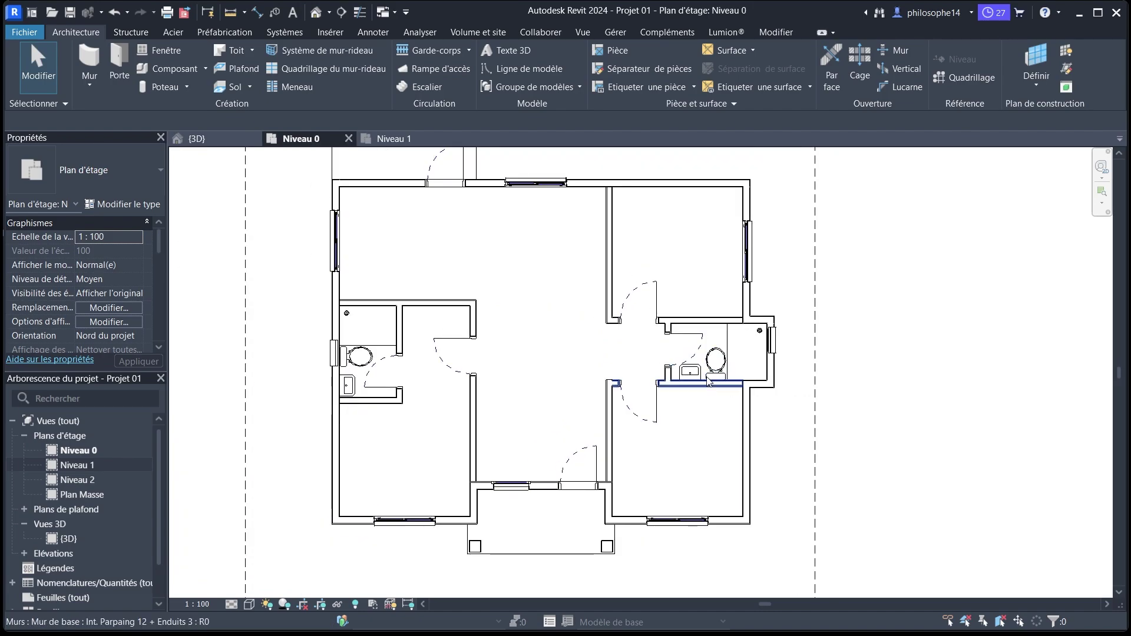
{"action": "scroll", "coordinate": [560, 396], "scroll_direction": "down", "scroll_amount": 1}
{"action": "scroll", "coordinate": [558, 392], "scroll_direction": "up", "scroll_amount": 1}
{"action": "scroll", "coordinate": [517, 389], "scroll_direction": "down", "scroll_amount": 2}
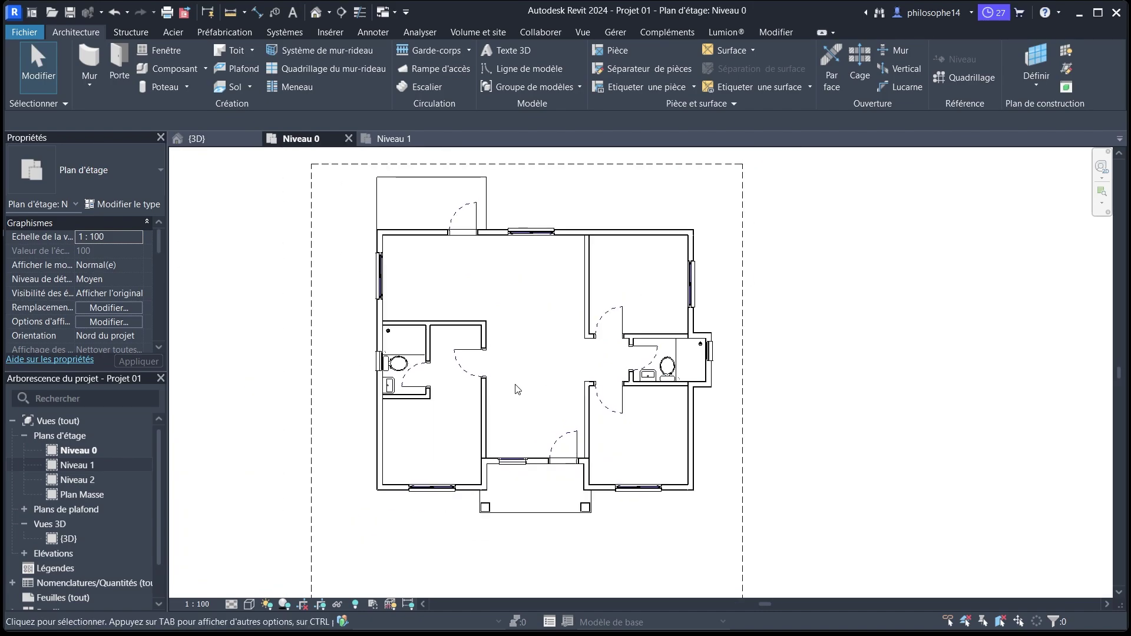
{"action": "scroll", "coordinate": [471, 297], "scroll_direction": "up", "scroll_amount": 1}
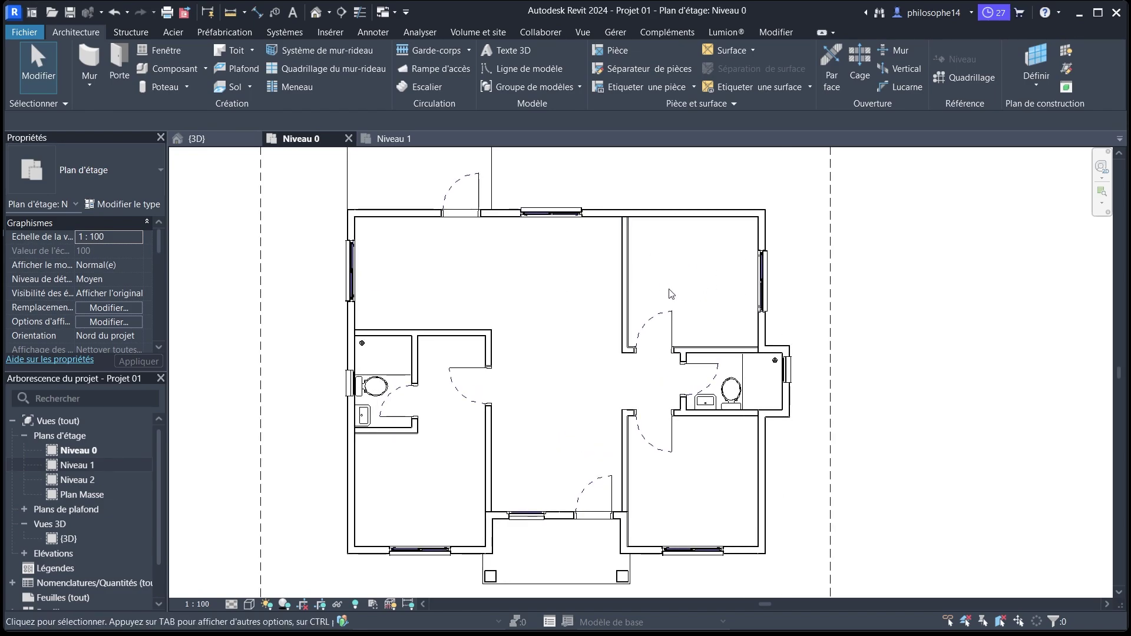
Start loading a component family and browse the French library to the Mobilier > Chambre > Lit folder.
{"action": "left_click", "coordinate": [167, 68]}
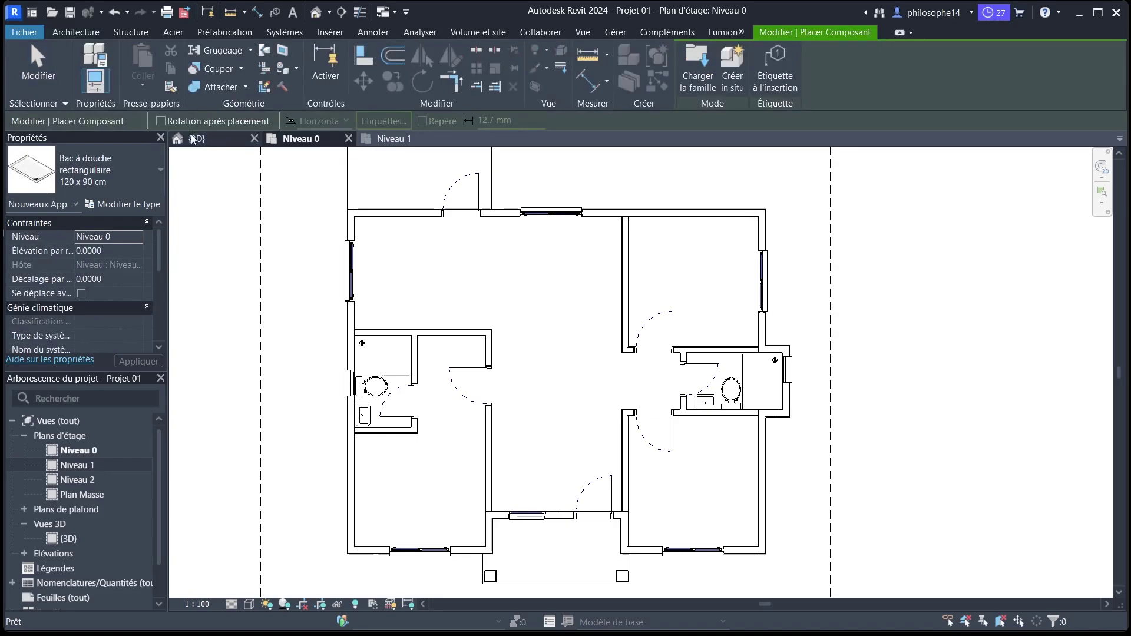
{"action": "left_click", "coordinate": [698, 66]}
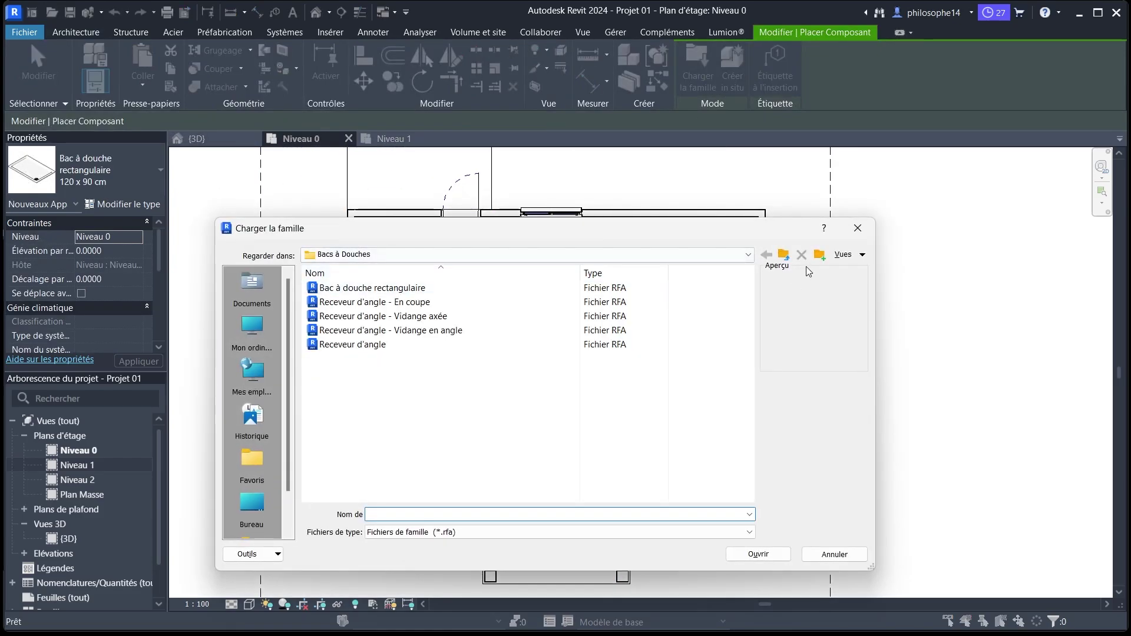
{"action": "left_click", "coordinate": [784, 255]}
{"action": "scroll", "coordinate": [427, 344], "scroll_direction": "down", "scroll_amount": 5}
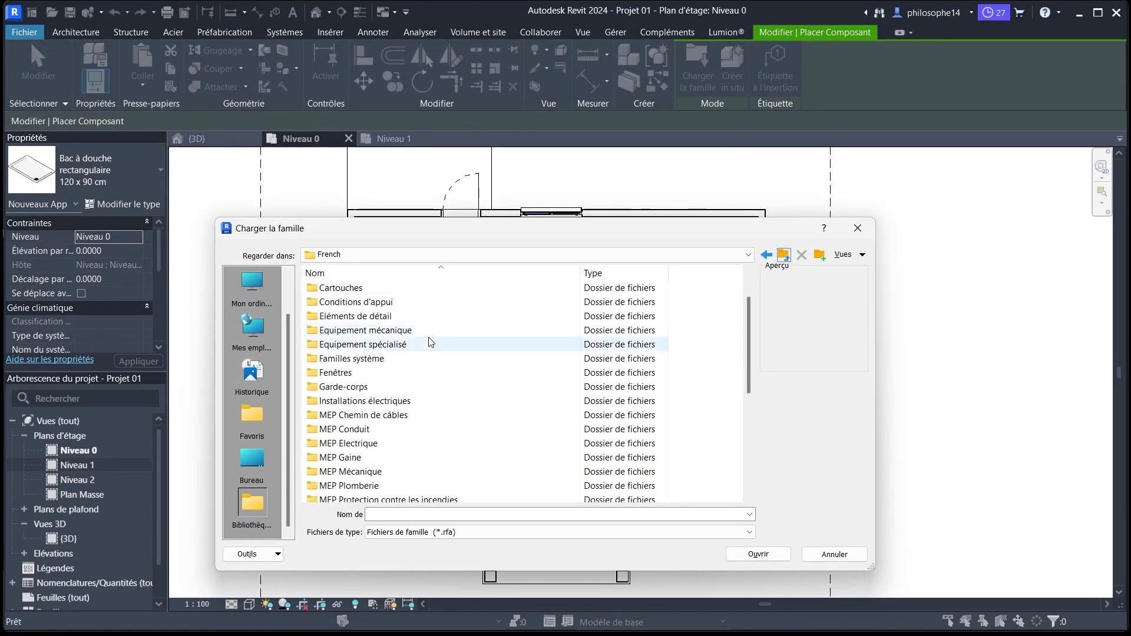
{"action": "scroll", "coordinate": [426, 346], "scroll_direction": "down", "scroll_amount": 1}
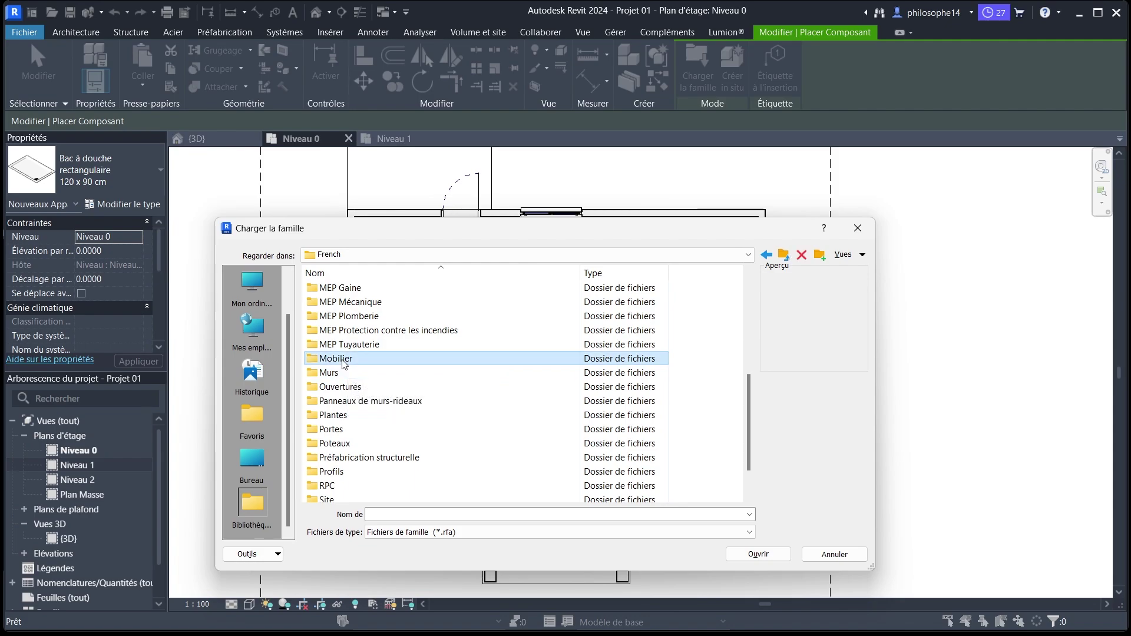
{"action": "double_click", "coordinate": [365, 359]}
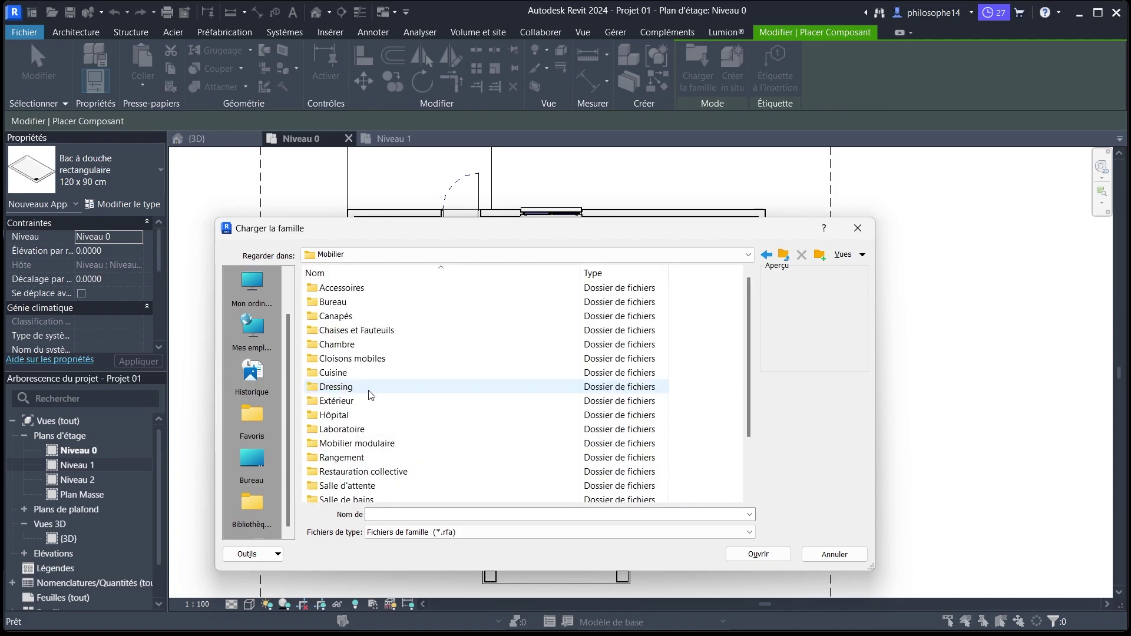
{"action": "double_click", "coordinate": [339, 345]}
{"action": "left_click", "coordinate": [327, 349]}
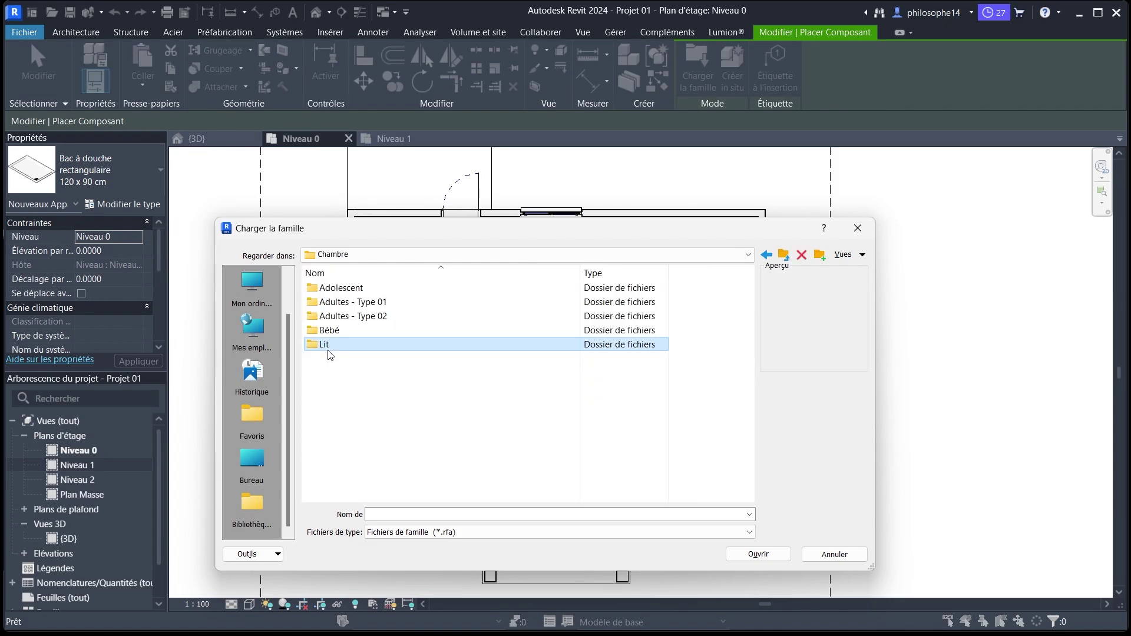
{"action": "double_click", "coordinate": [328, 349]}
Preview the double and single bed families in the Lit folder and load Lit simple - 01.
{"action": "left_click", "coordinate": [348, 402]}
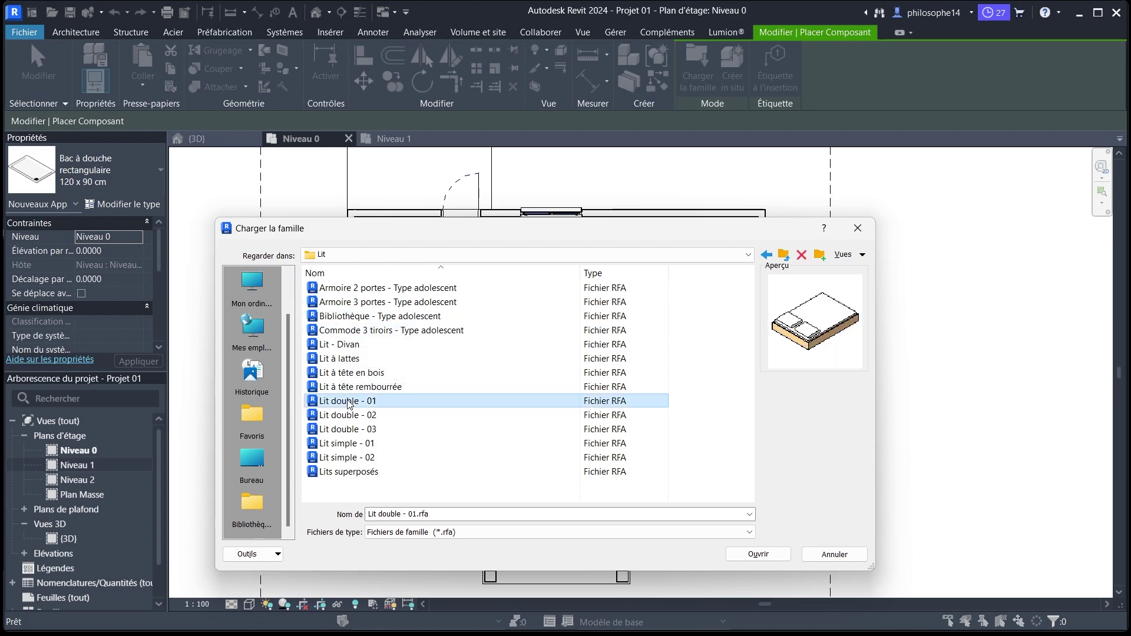
{"action": "left_click", "coordinate": [350, 416]}
{"action": "left_click", "coordinate": [349, 430]}
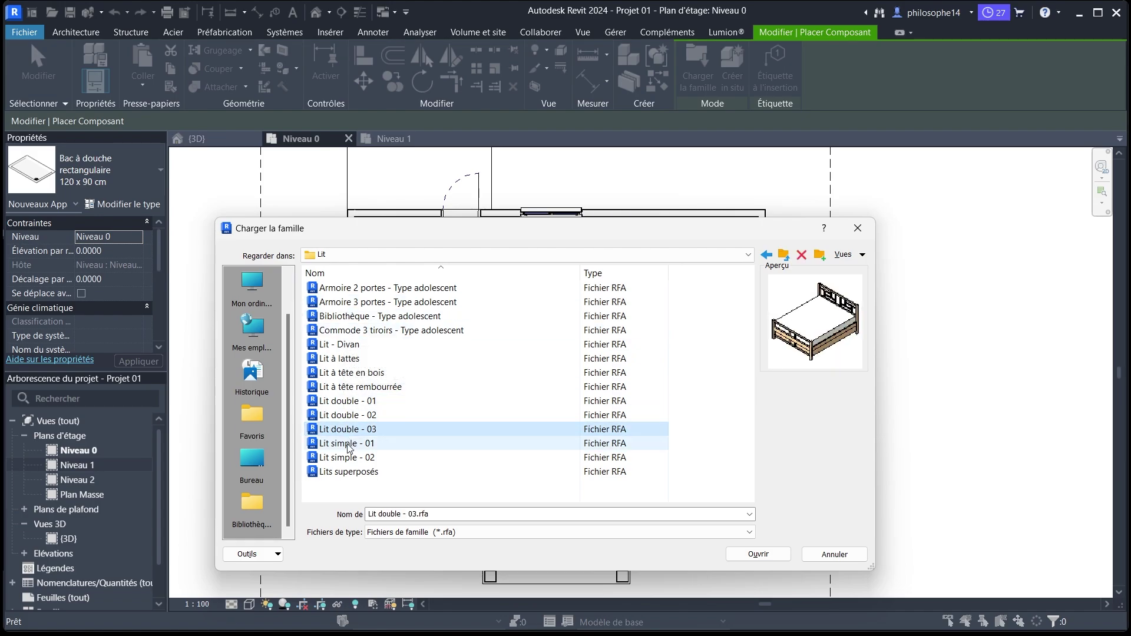
{"action": "left_click", "coordinate": [350, 444]}
{"action": "left_click", "coordinate": [350, 457]}
{"action": "left_click", "coordinate": [352, 448]}
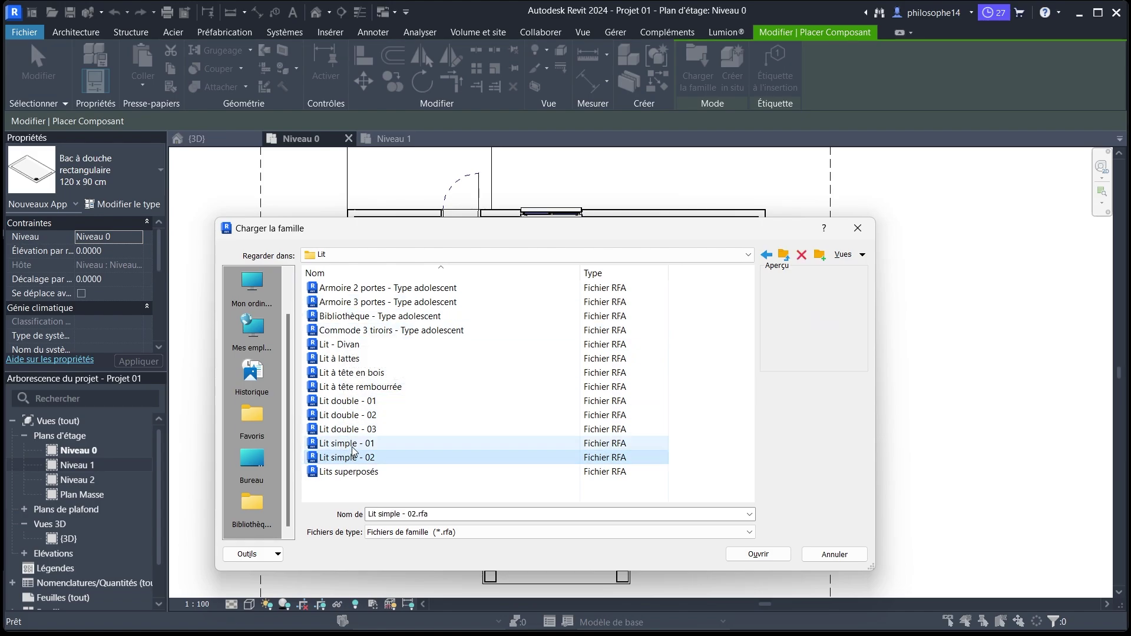
{"action": "left_click", "coordinate": [758, 555]}
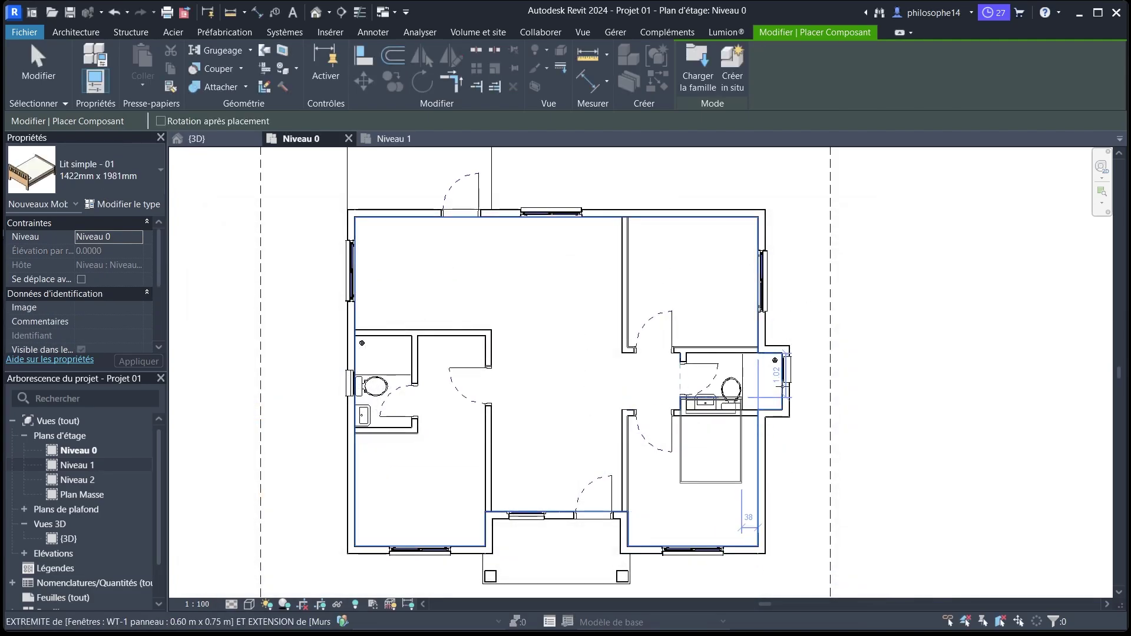
Place a Lit simple - 01 bed in the upper-right bedroom, headboard against the upper wall and about 23 cm from the right wall.
{"action": "scroll", "coordinate": [778, 389], "scroll_direction": "down", "scroll_amount": 6}
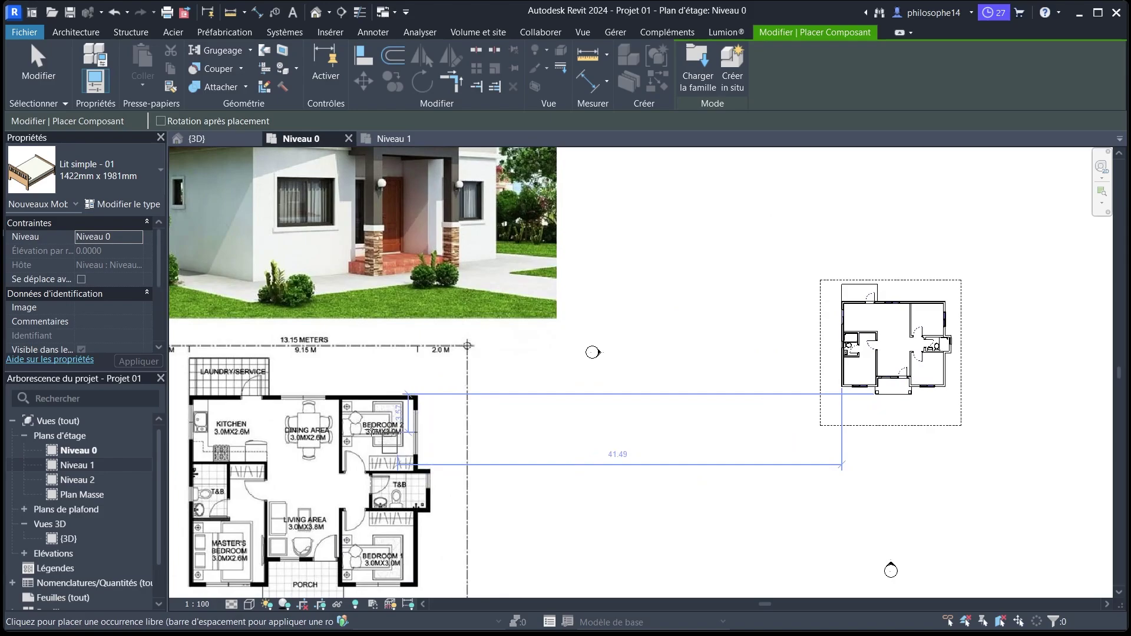
{"action": "scroll", "coordinate": [353, 431], "scroll_direction": "up", "scroll_amount": 2}
{"action": "scroll", "coordinate": [318, 459], "scroll_direction": "down", "scroll_amount": 3}
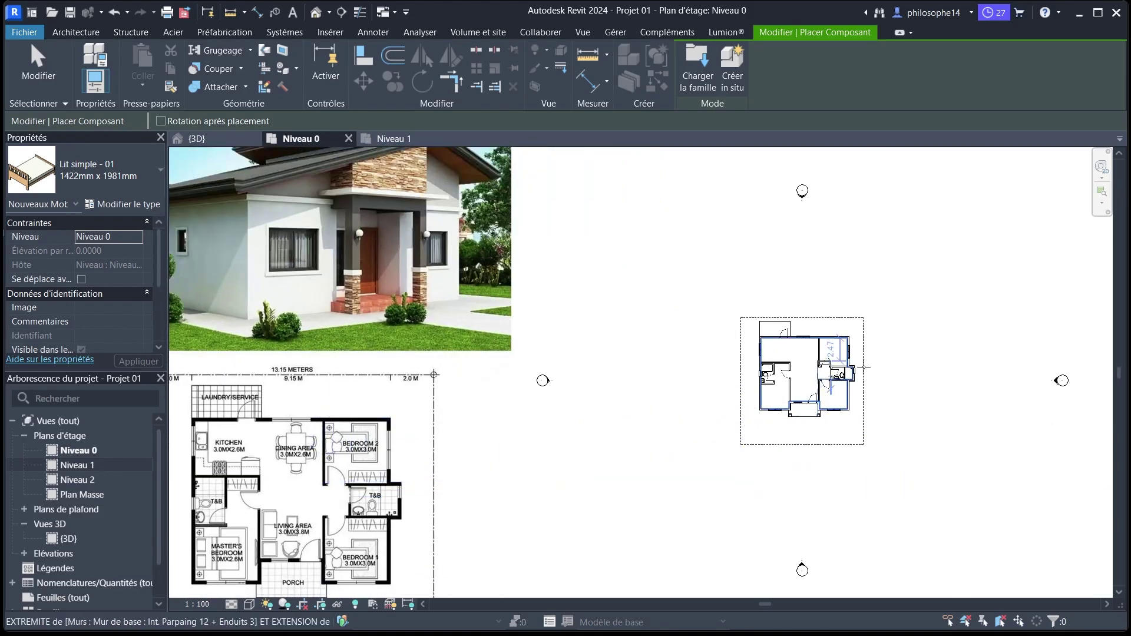
{"action": "scroll", "coordinate": [864, 367], "scroll_direction": "up", "scroll_amount": 5}
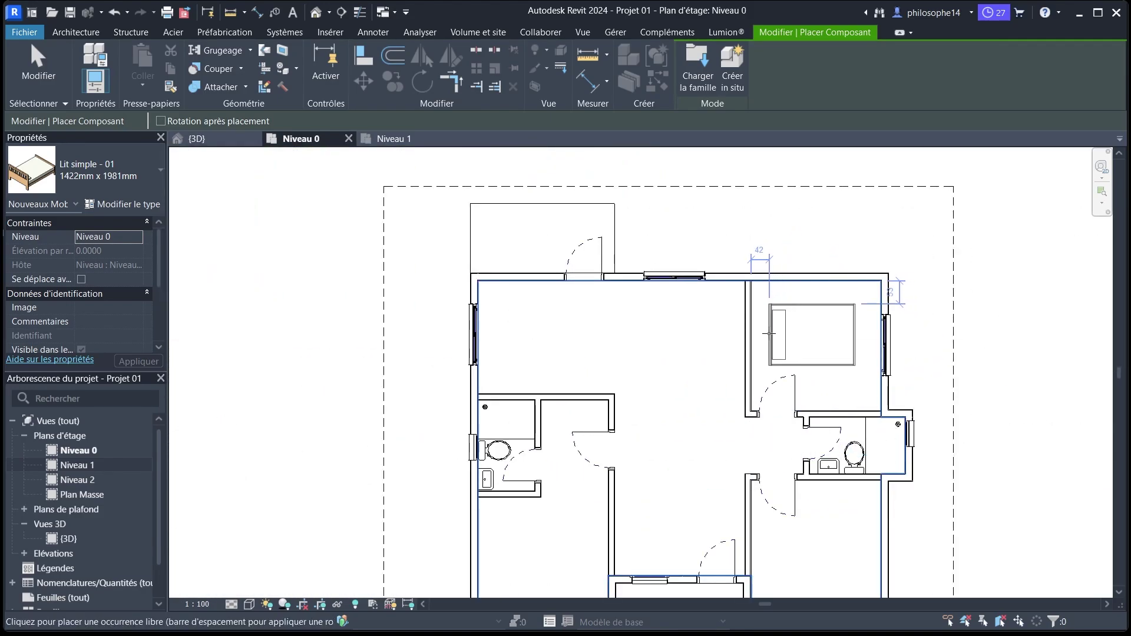
{"action": "scroll", "coordinate": [769, 333], "scroll_direction": "up", "scroll_amount": 2}
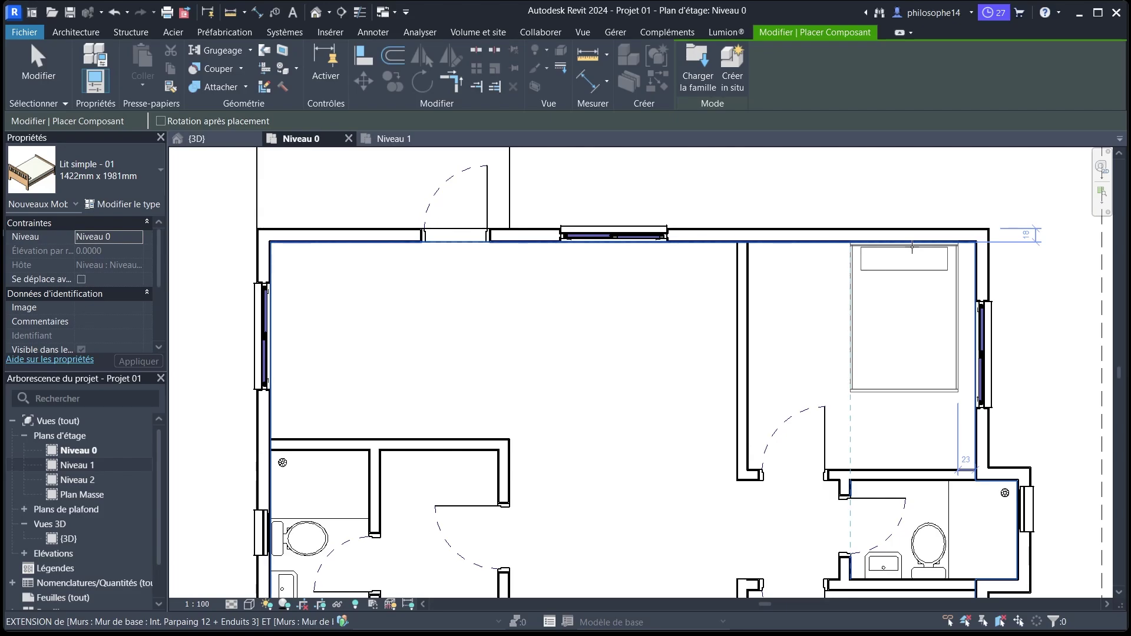
{"action": "left_click", "coordinate": [882, 317]}
Place a rotated Lit simple - 01 bed in the lower-left bedroom, headboard against the left wall and about 56 cm below the bathroom partition.
{"action": "scroll", "coordinate": [884, 312], "scroll_direction": "down", "scroll_amount": 4}
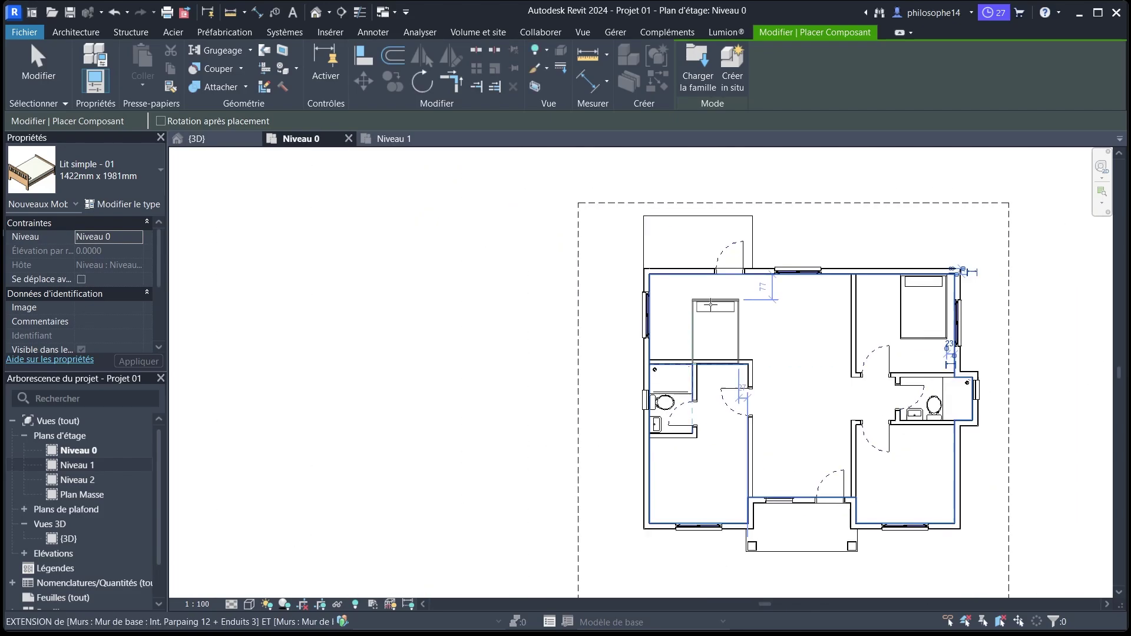
{"action": "scroll", "coordinate": [734, 299], "scroll_direction": "down", "scroll_amount": 6}
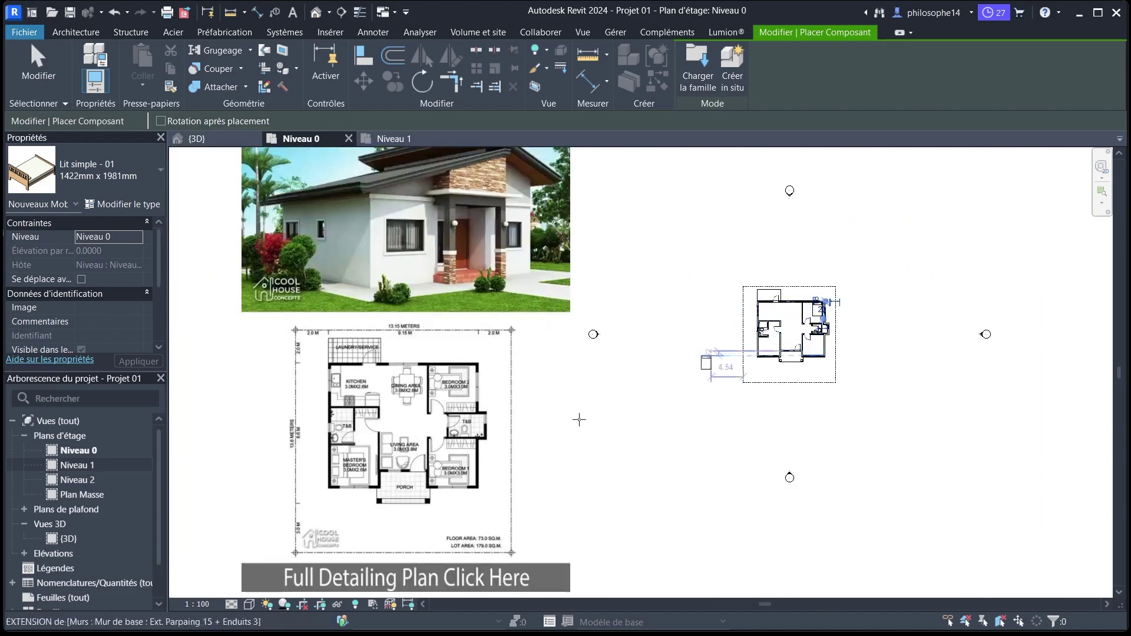
{"action": "scroll", "coordinate": [358, 489], "scroll_direction": "up", "scroll_amount": 2}
{"action": "scroll", "coordinate": [363, 480], "scroll_direction": "up", "scroll_amount": 1}
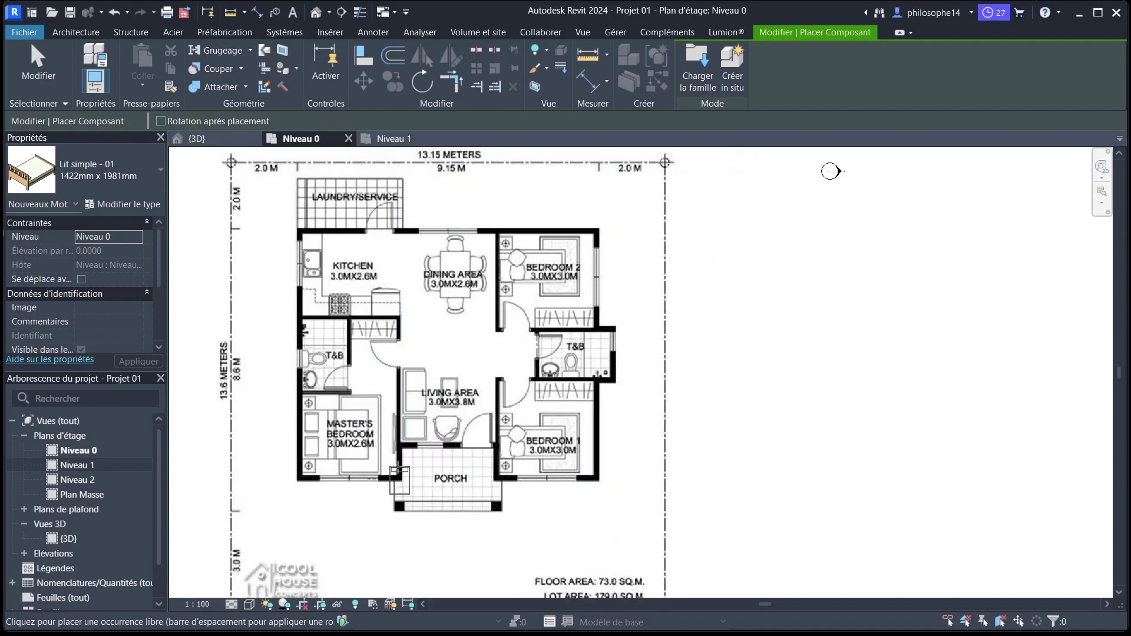
{"action": "scroll", "coordinate": [399, 472], "scroll_direction": "down", "scroll_amount": 3}
{"action": "scroll", "coordinate": [812, 324], "scroll_direction": "up", "scroll_amount": 5}
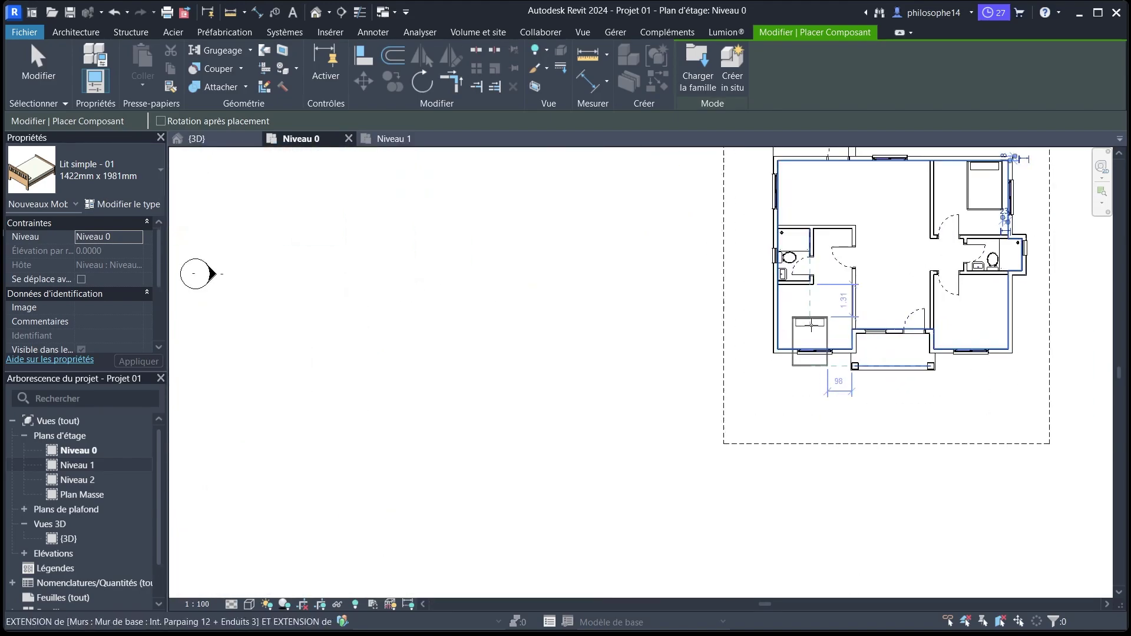
{"action": "key", "text": "space"}
{"action": "scroll", "coordinate": [778, 321], "scroll_direction": "up", "scroll_amount": 5}
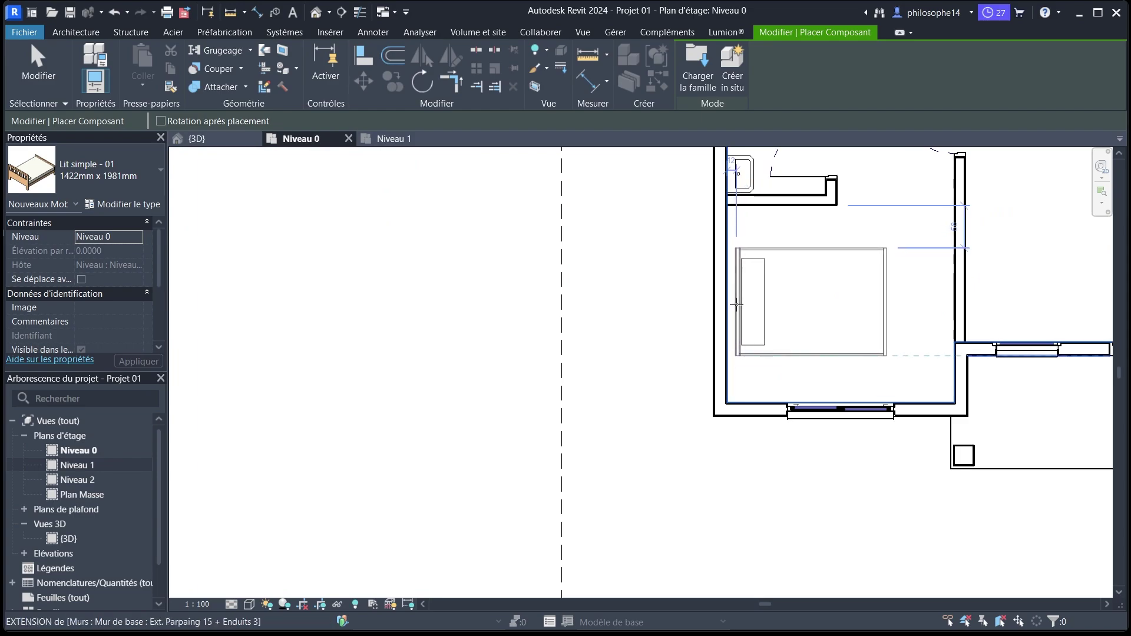
{"action": "left_click", "coordinate": [734, 305]}
Place a rotated bed in the lower-right bedroom, headboard against the right wall and about 62 cm above the lower wall, and end placement.
{"action": "scroll", "coordinate": [735, 305], "scroll_direction": "down", "scroll_amount": 5}
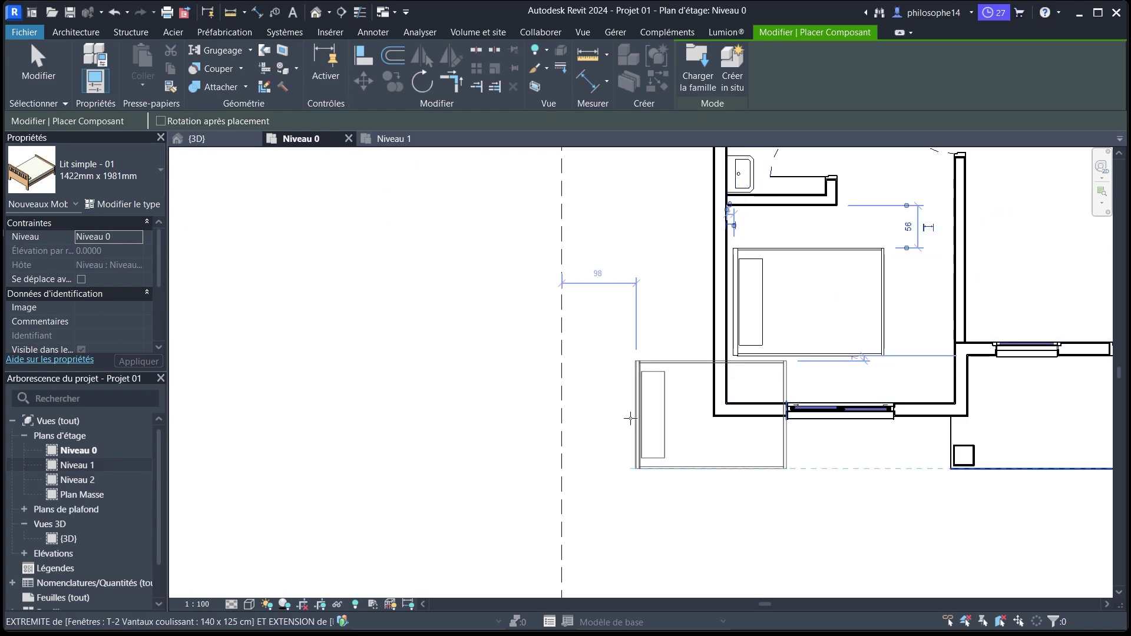
{"action": "scroll", "coordinate": [848, 430], "scroll_direction": "down", "scroll_amount": 4}
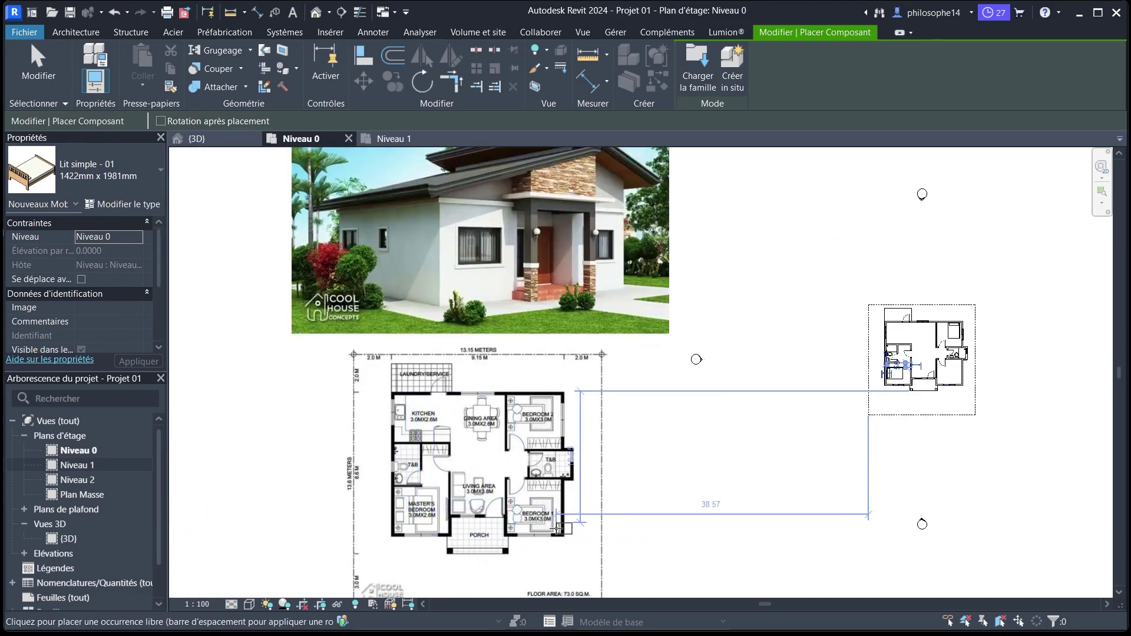
{"action": "scroll", "coordinate": [443, 511], "scroll_direction": "up", "scroll_amount": 3}
{"action": "scroll", "coordinate": [443, 511], "scroll_direction": "down", "scroll_amount": 3}
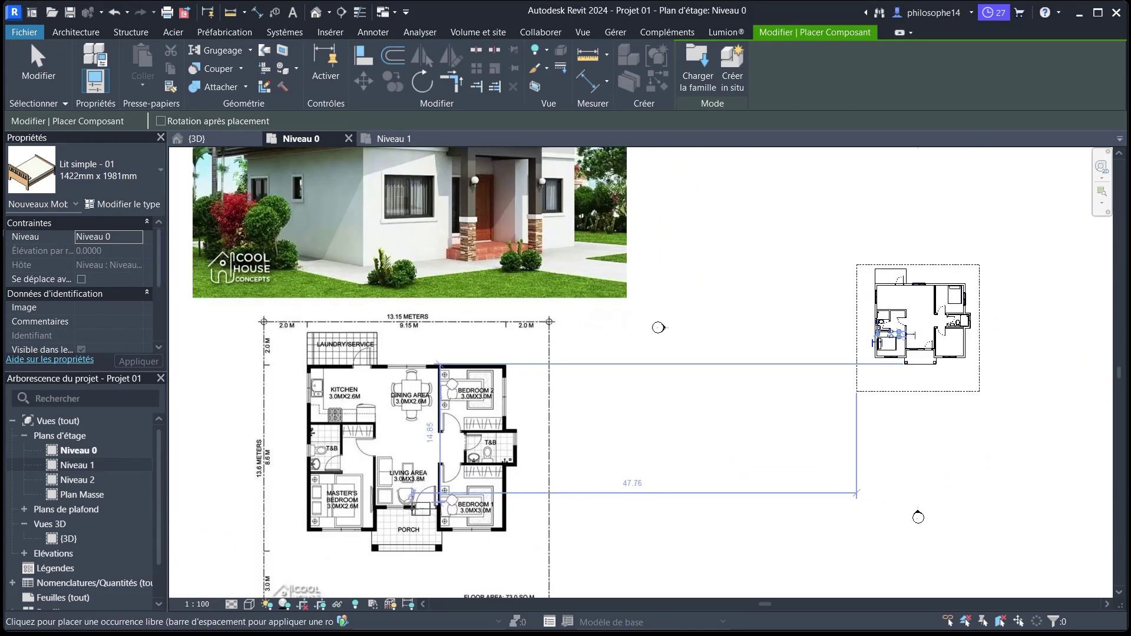
{"action": "scroll", "coordinate": [919, 374], "scroll_direction": "up", "scroll_amount": 6}
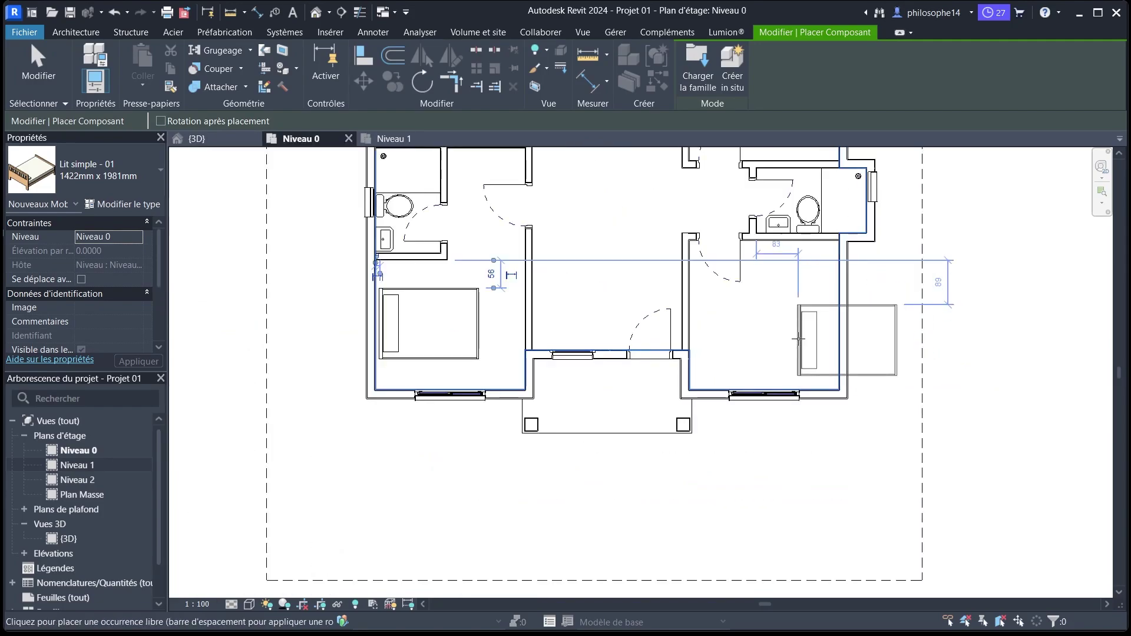
{"action": "key", "text": "space"}
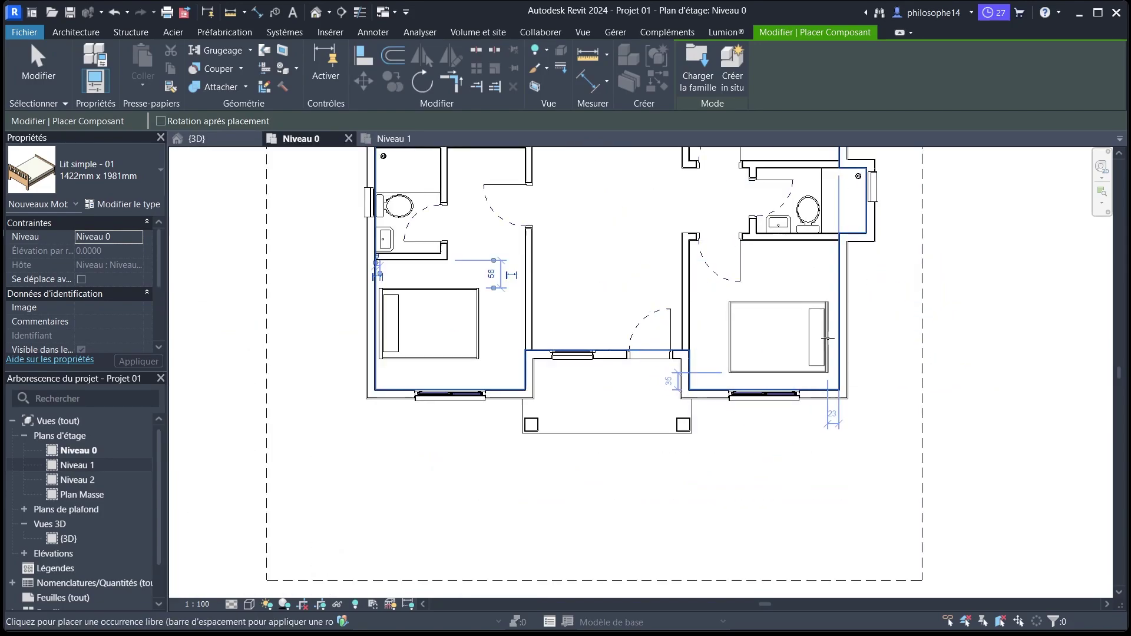
{"action": "scroll", "coordinate": [840, 338], "scroll_direction": "up", "scroll_amount": 2}
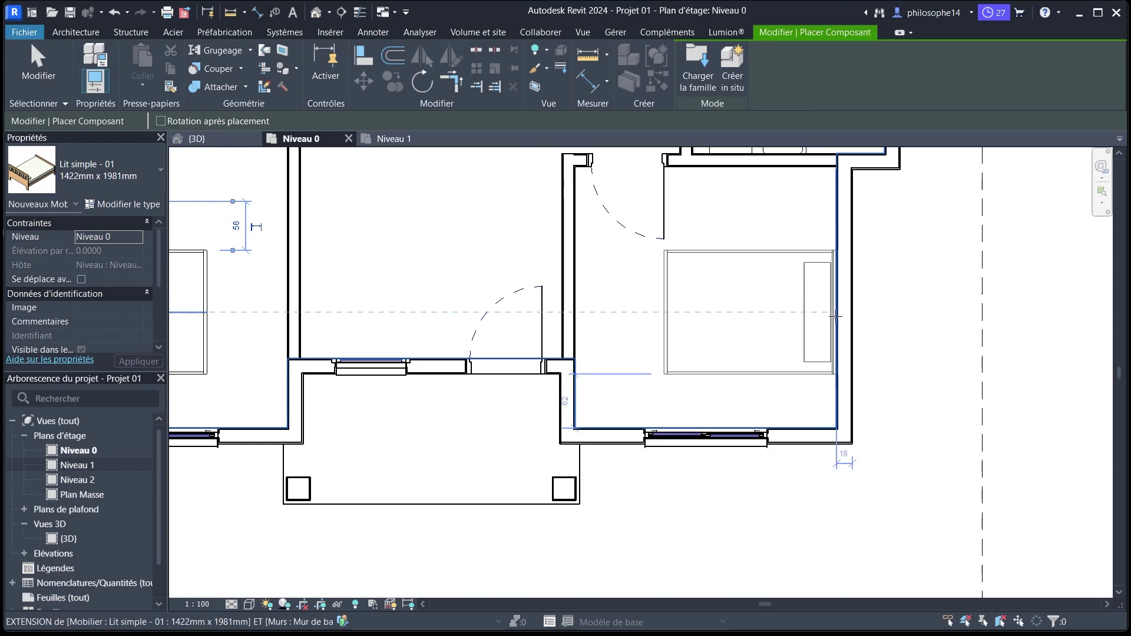
{"action": "scroll", "coordinate": [828, 419], "scroll_direction": "down", "scroll_amount": 4}
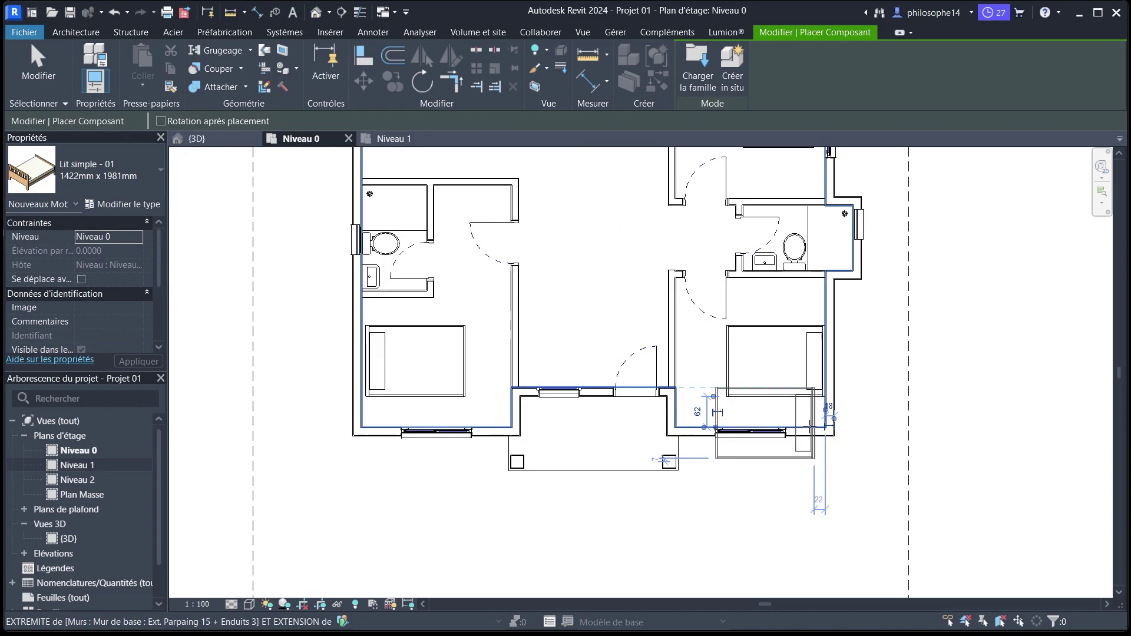
{"action": "right_click", "coordinate": [910, 218]}
{"action": "left_click", "coordinate": [946, 226]}
{"action": "right_click", "coordinate": [946, 226]}
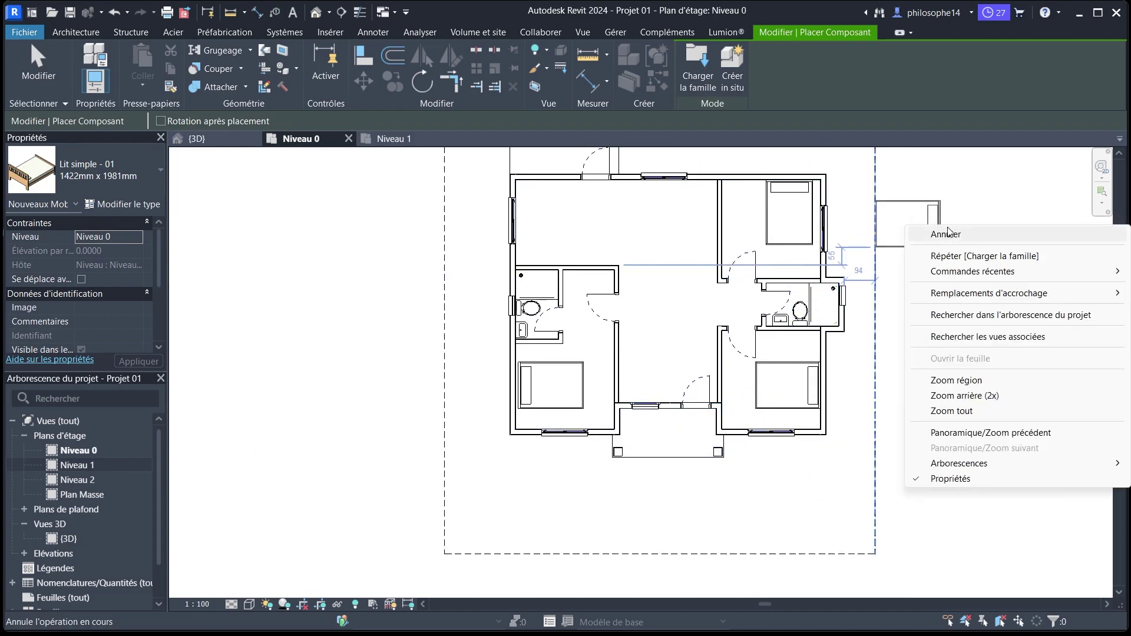
{"action": "left_click", "coordinate": [948, 229]}
Start loading another component family and browse the library to the Mobilier > Salon - Salle à manger folder.
{"action": "scroll", "coordinate": [685, 291], "scroll_direction": "down", "scroll_amount": 1}
{"action": "middle_click_drag", "start_coordinate": [686, 291], "coordinate": [623, 328]}
{"action": "scroll", "coordinate": [623, 325], "scroll_direction": "up", "scroll_amount": 1}
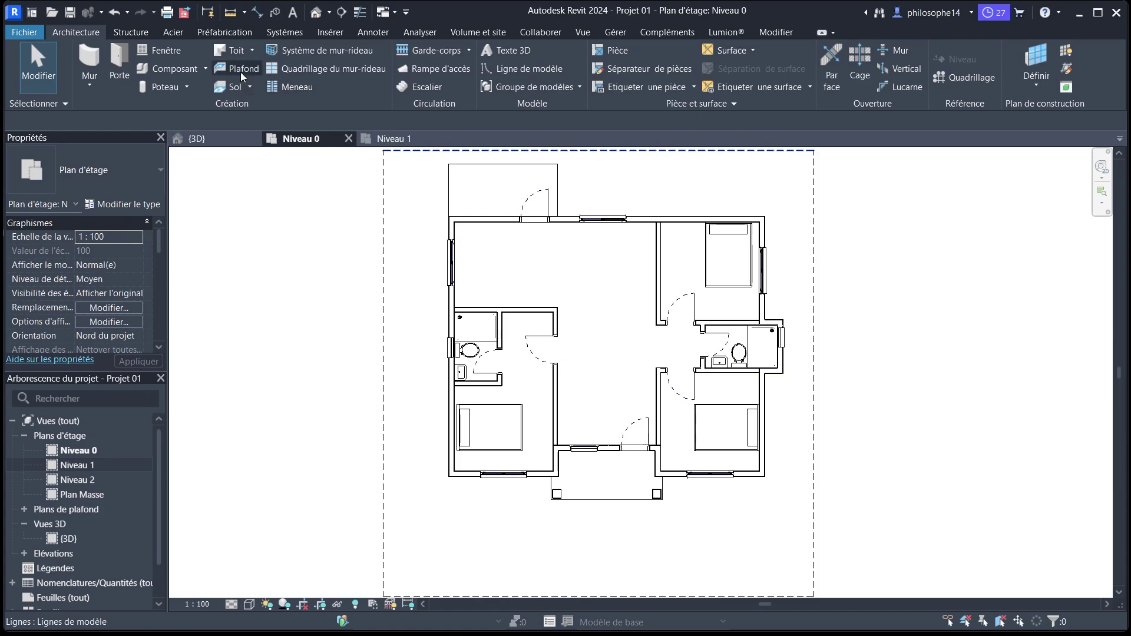
{"action": "left_click", "coordinate": [177, 70]}
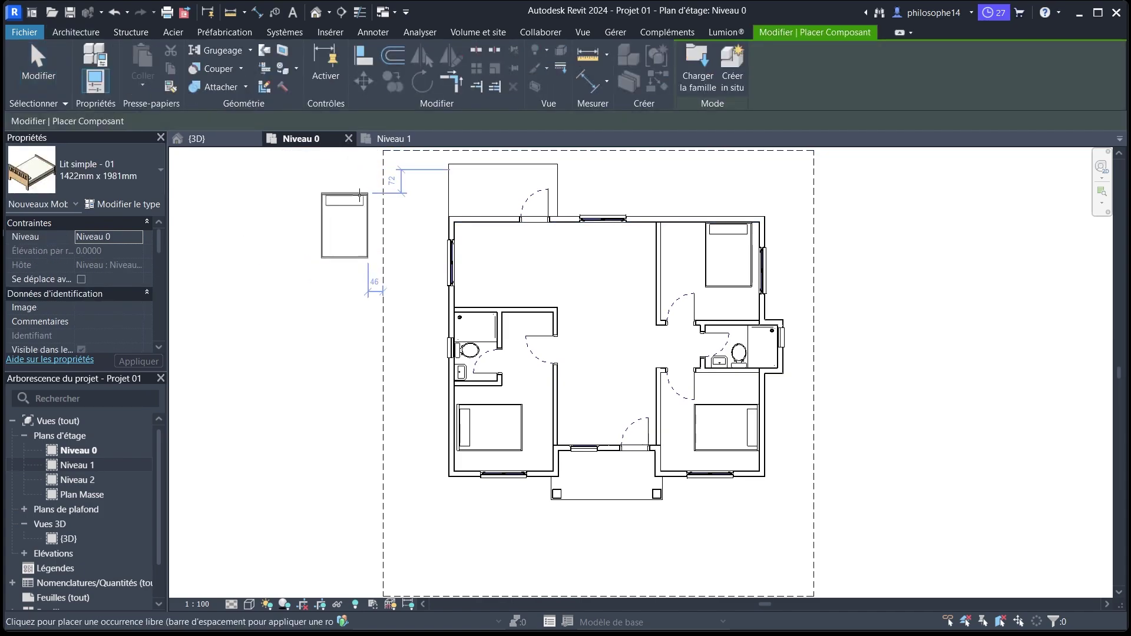
{"action": "left_click", "coordinate": [693, 88]}
{"action": "left_click", "coordinate": [788, 253]}
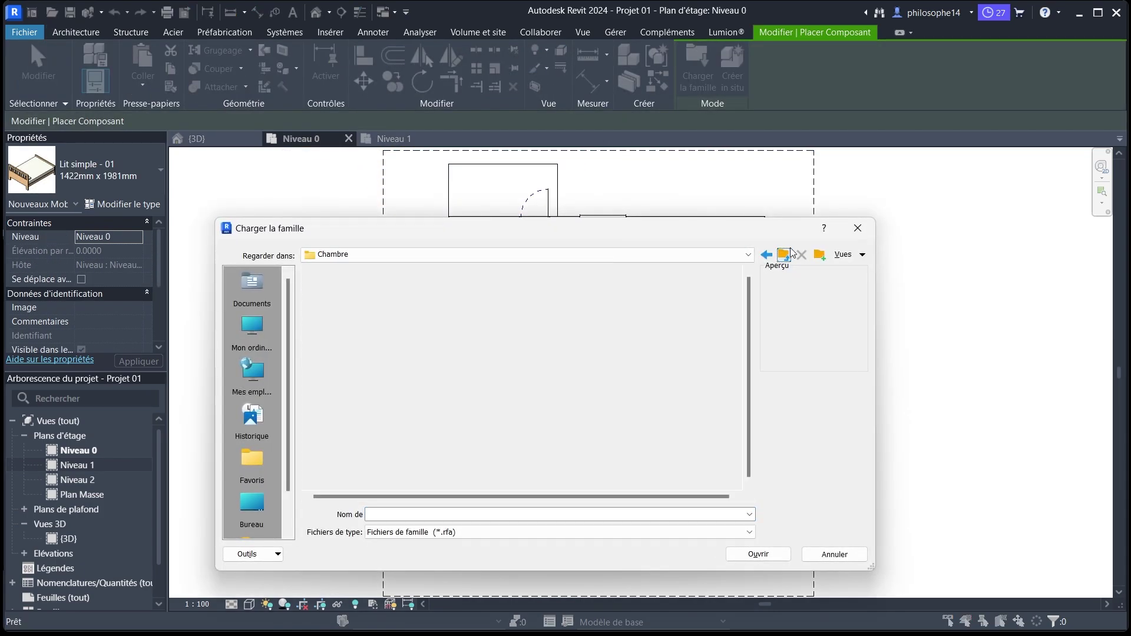
{"action": "left_click", "coordinate": [785, 254]}
{"action": "scroll", "coordinate": [374, 434], "scroll_direction": "down", "scroll_amount": 2}
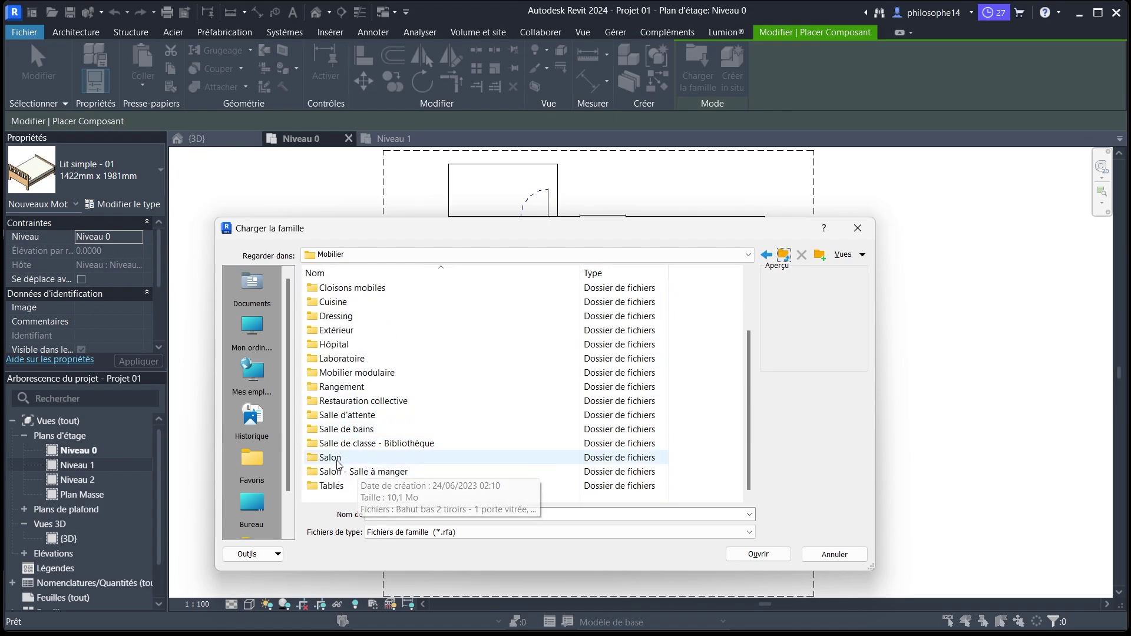
{"action": "double_click", "coordinate": [334, 487]}
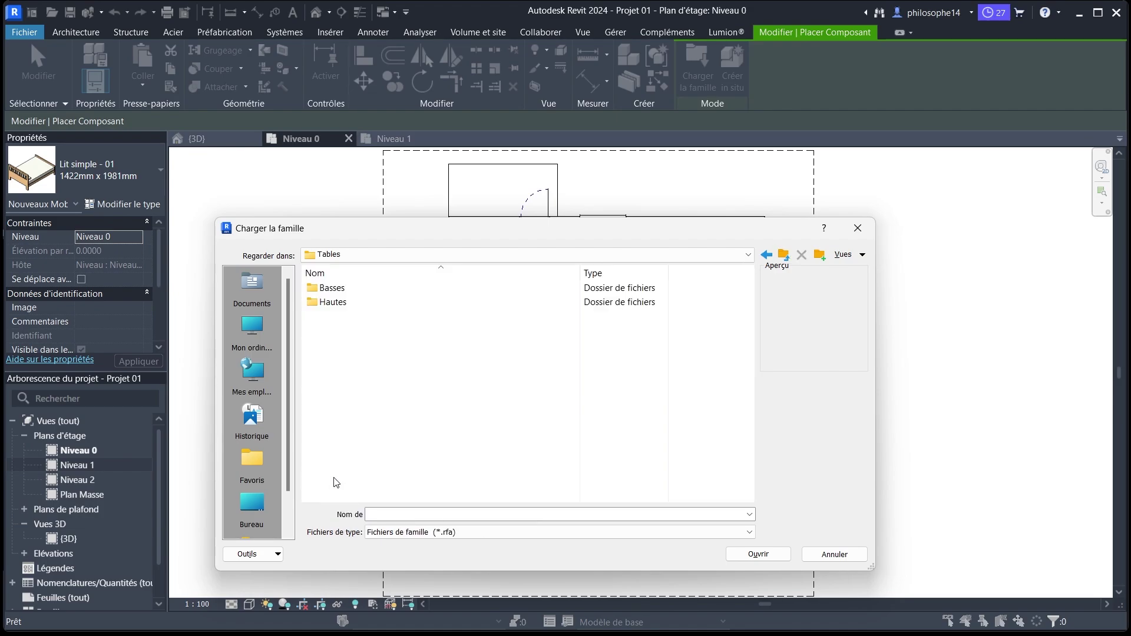
{"action": "left_click", "coordinate": [784, 254]}
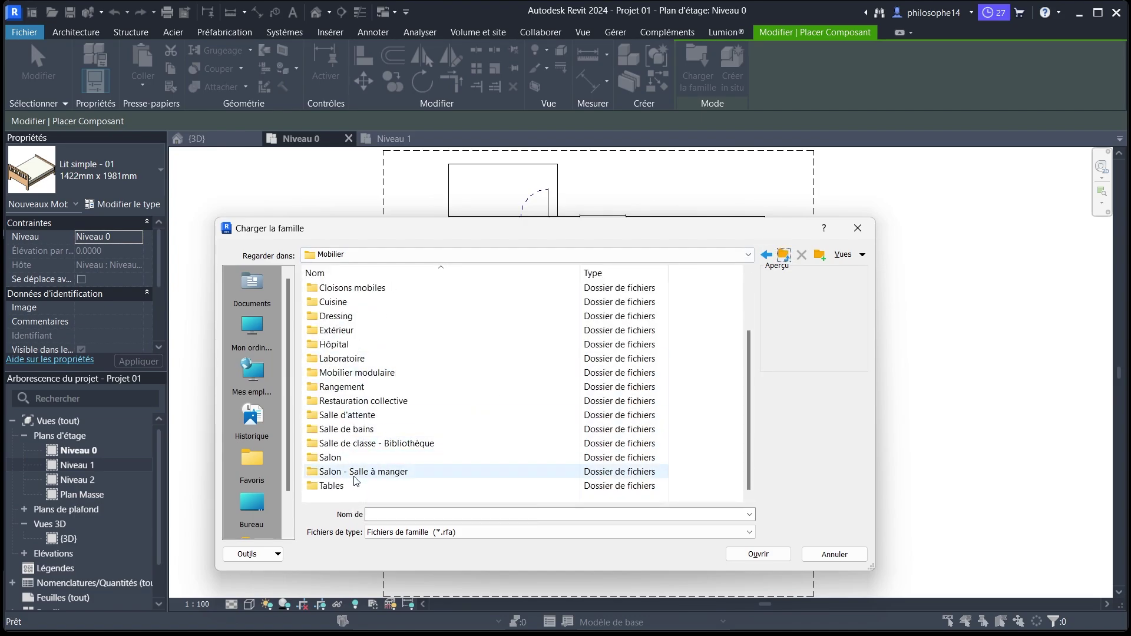
{"action": "double_click", "coordinate": [352, 472]}
Preview the Table family and load the Table et chaises family.
{"action": "left_click", "coordinate": [349, 459]}
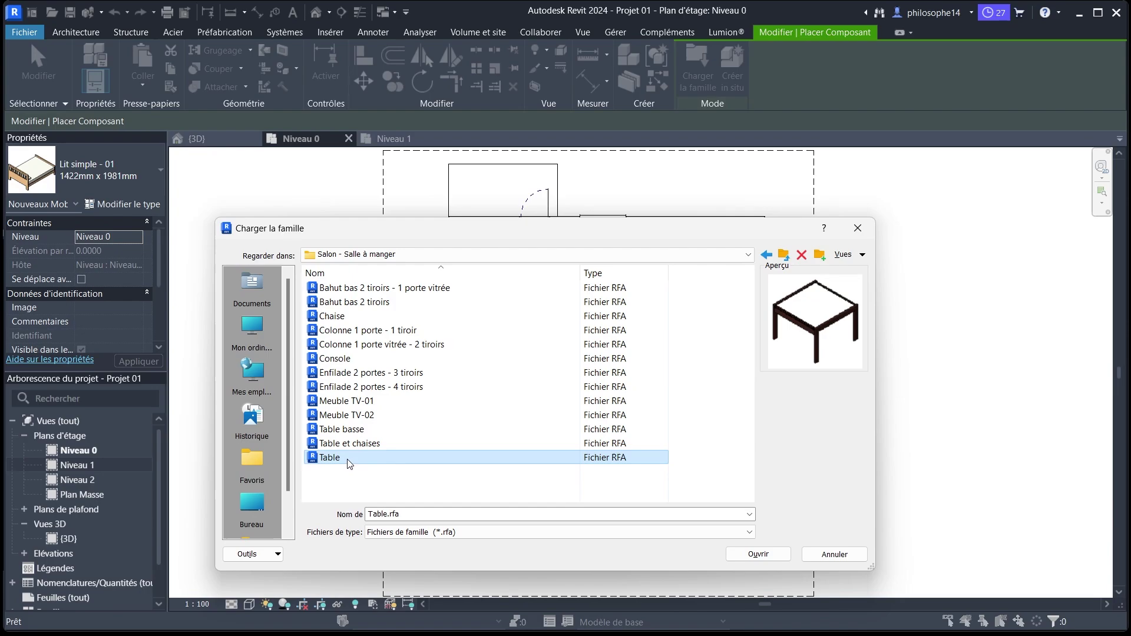
{"action": "left_click", "coordinate": [355, 445]}
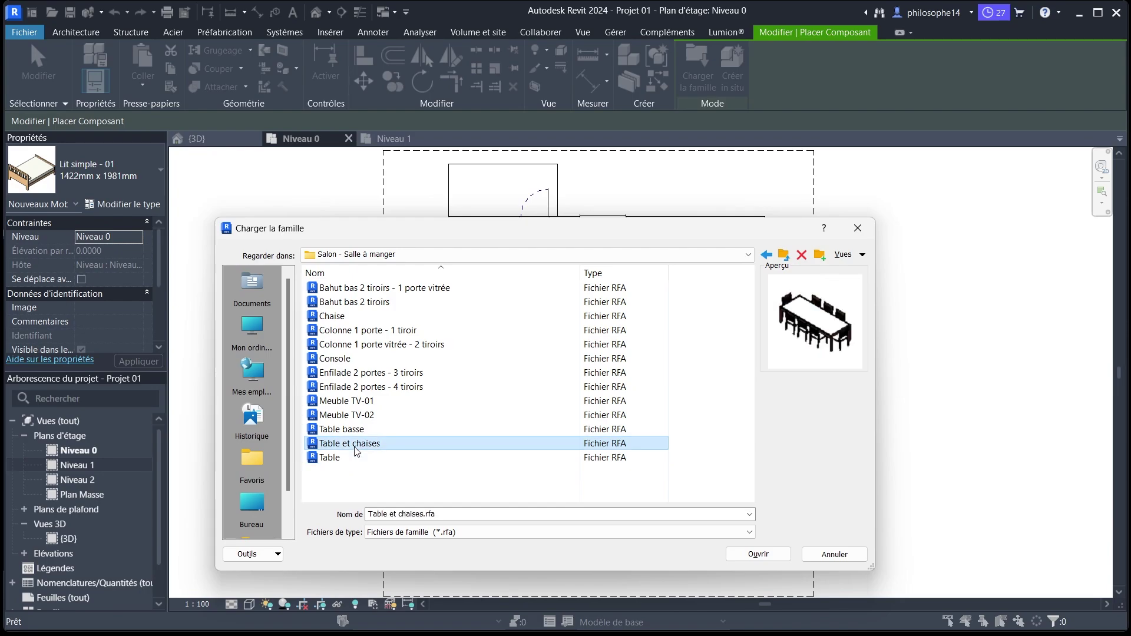
{"action": "left_click", "coordinate": [758, 554]}
Check the dining area on the reference plan and choose the 1500 mm x 1100 mm x 760 mm type of Table et chaises.
{"action": "scroll", "coordinate": [661, 442], "scroll_direction": "down", "scroll_amount": 5}
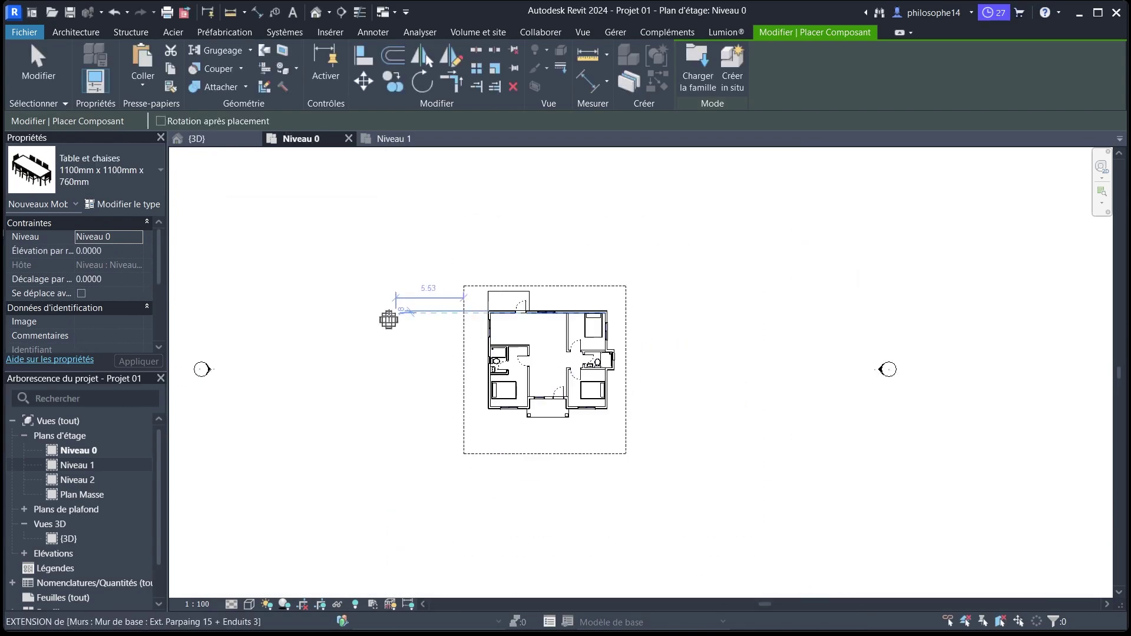
{"action": "scroll", "coordinate": [648, 342], "scroll_direction": "down", "scroll_amount": 3}
{"action": "scroll", "coordinate": [426, 379], "scroll_direction": "up", "scroll_amount": 6}
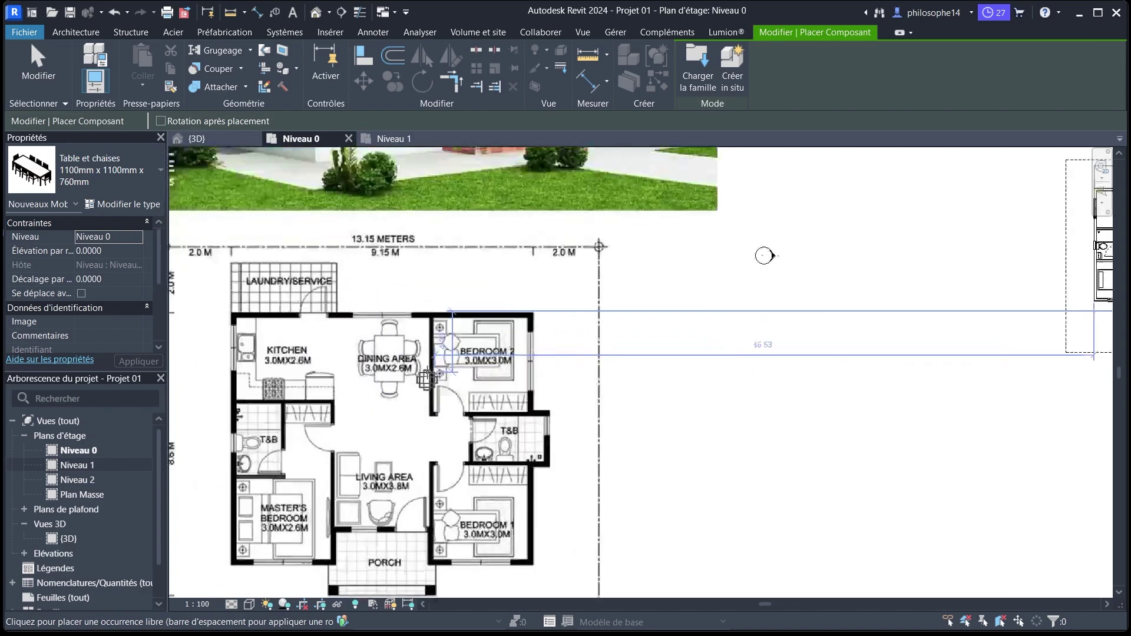
{"action": "scroll", "coordinate": [426, 377], "scroll_direction": "up", "scroll_amount": 1}
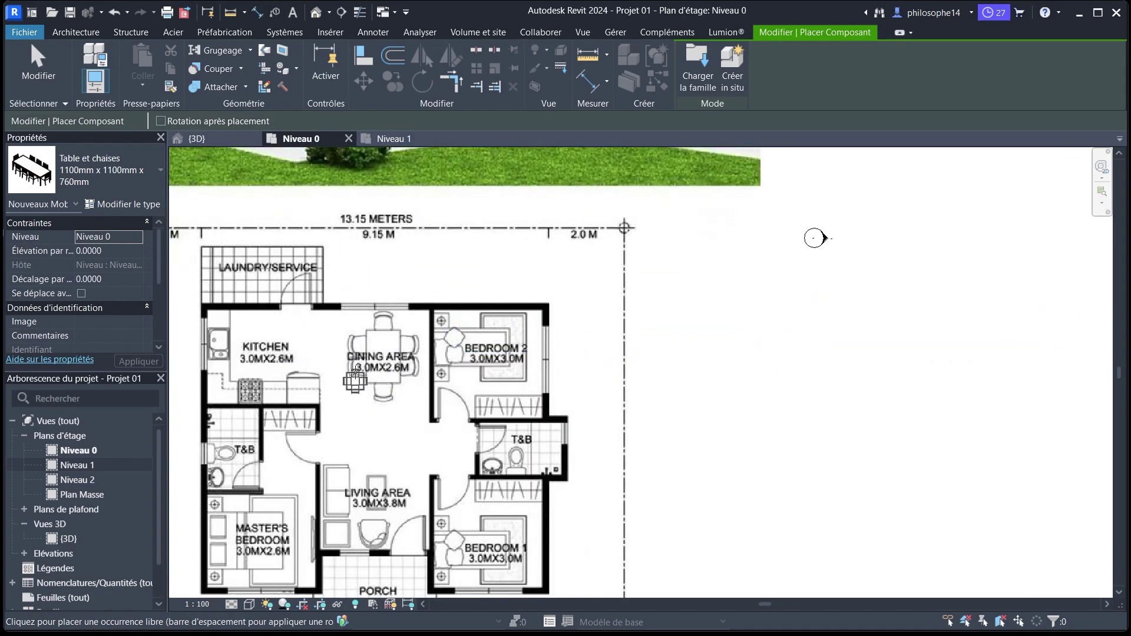
{"action": "scroll", "coordinate": [365, 415], "scroll_direction": "down", "scroll_amount": 3}
{"action": "left_click", "coordinate": [107, 165]}
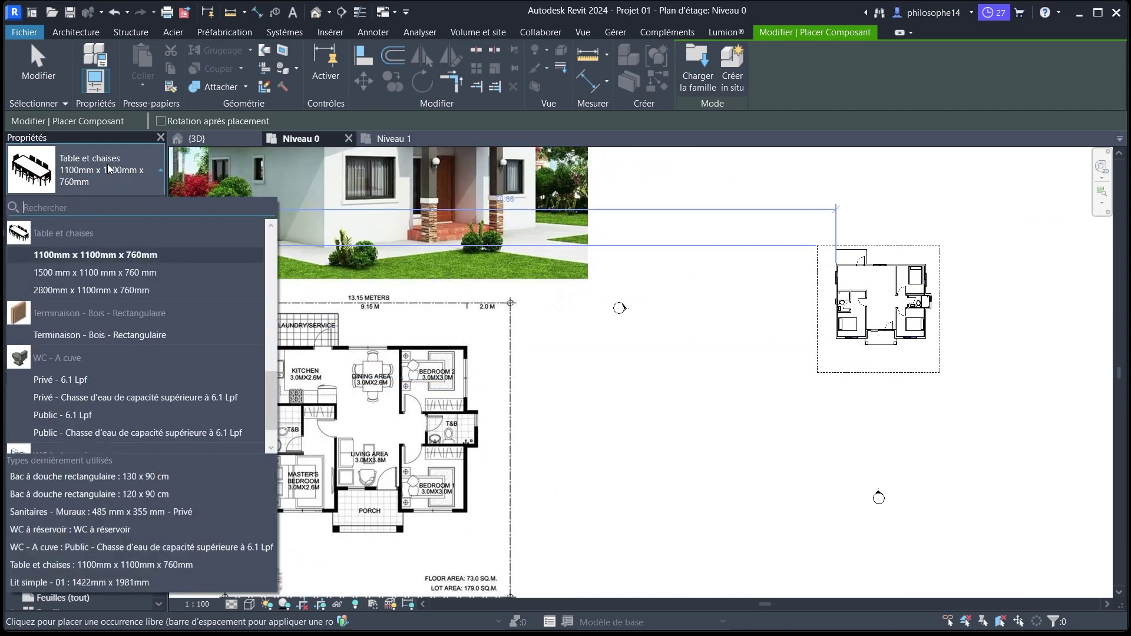
{"action": "left_click", "coordinate": [65, 272]}
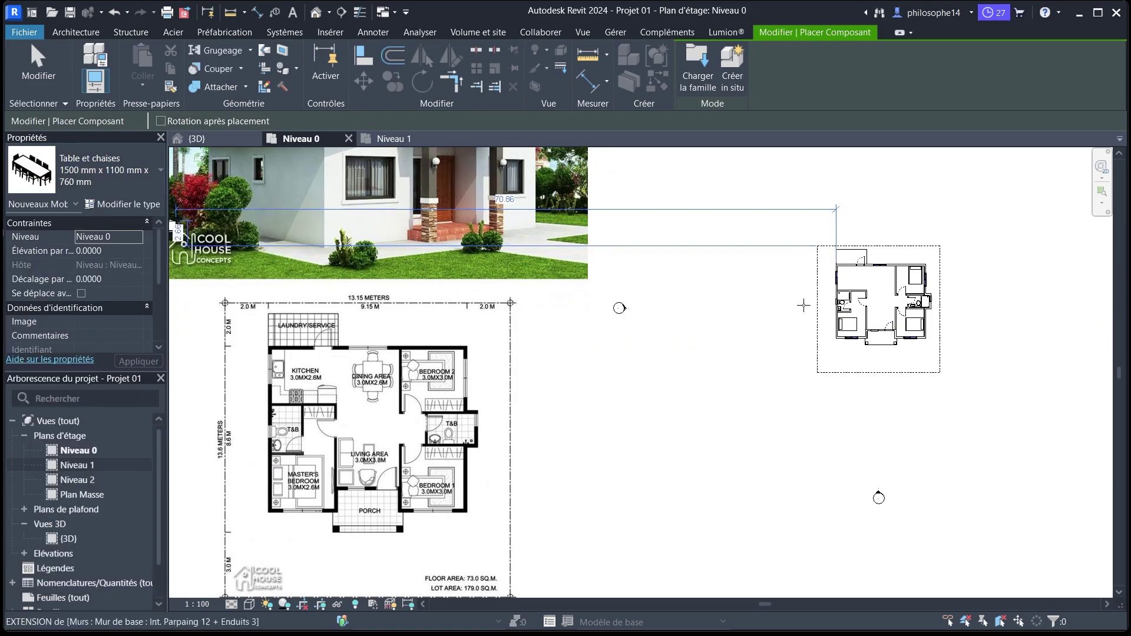
Place the table lengthwise horizontally in the dining area, about 80 cm right of the master bedroom partition line and 64 cm above the kitchen's lower partition.
{"action": "scroll", "coordinate": [837, 294], "scroll_direction": "up", "scroll_amount": 6}
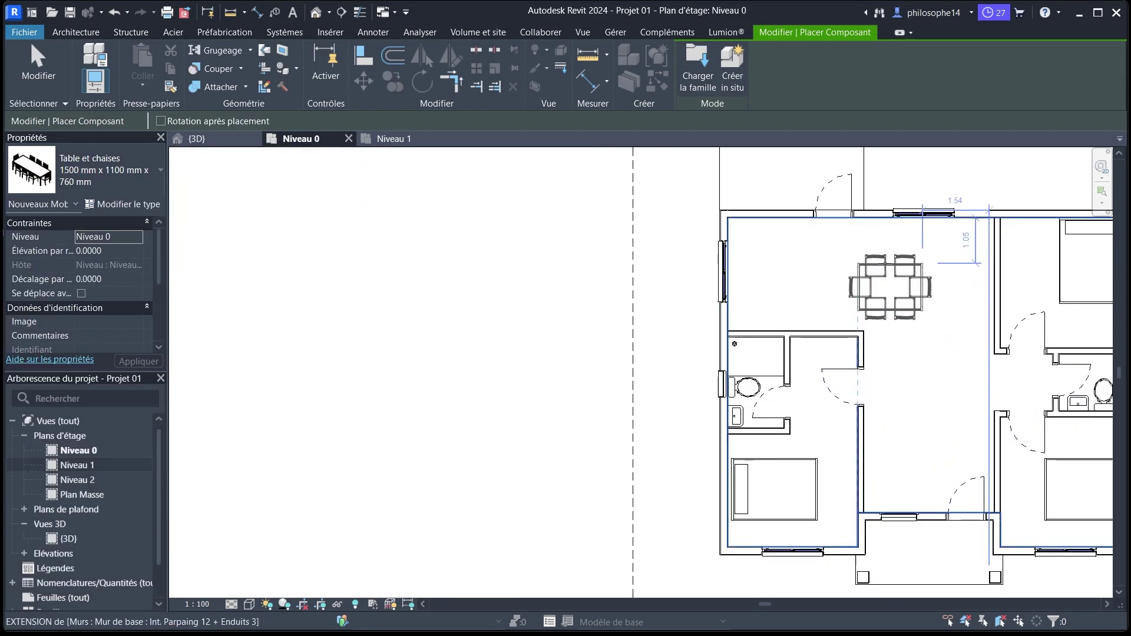
{"action": "key", "text": "space"}
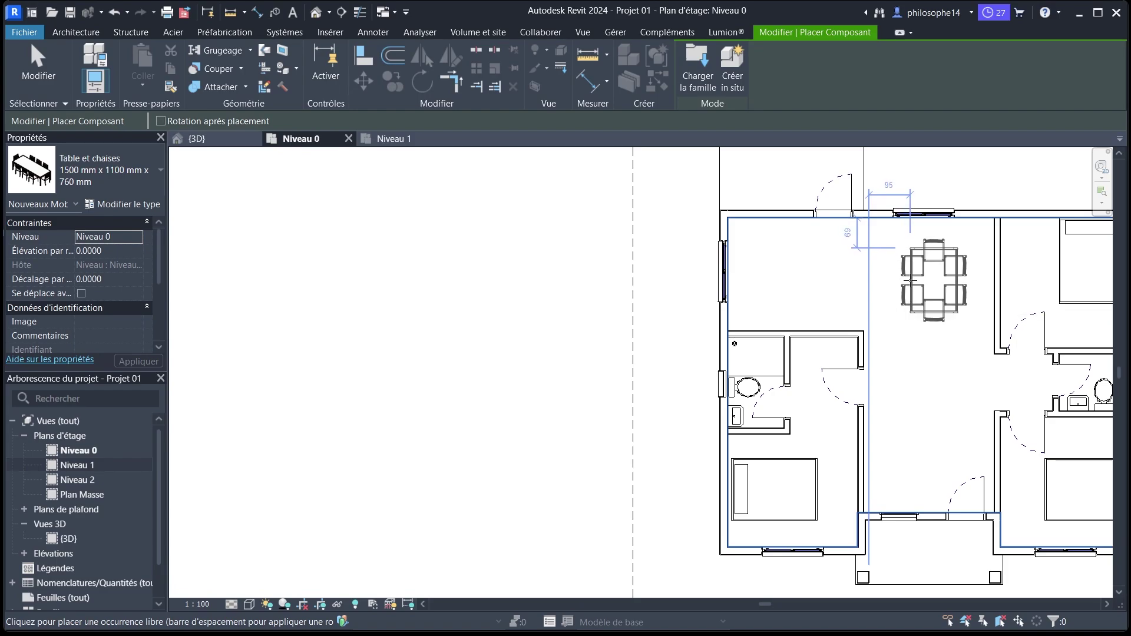
{"action": "key", "text": "space"}
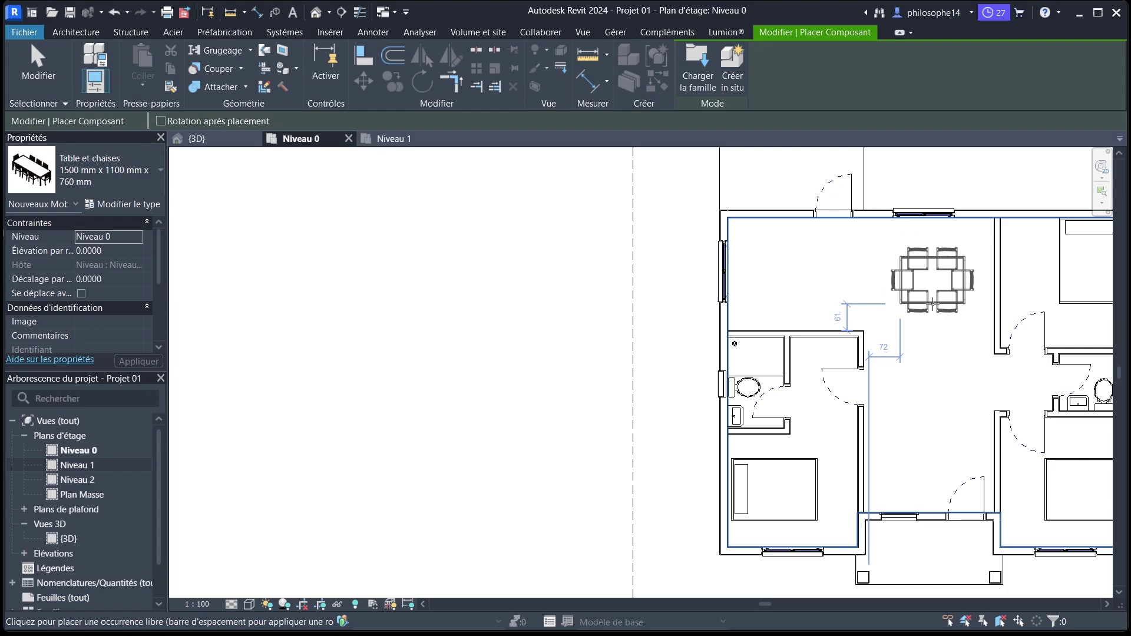
{"action": "left_click", "coordinate": [936, 305]}
Examine the reference plan's living area and neighbouring rooms for the remaining furniture.
{"action": "scroll", "coordinate": [935, 304], "scroll_direction": "down", "scroll_amount": 5}
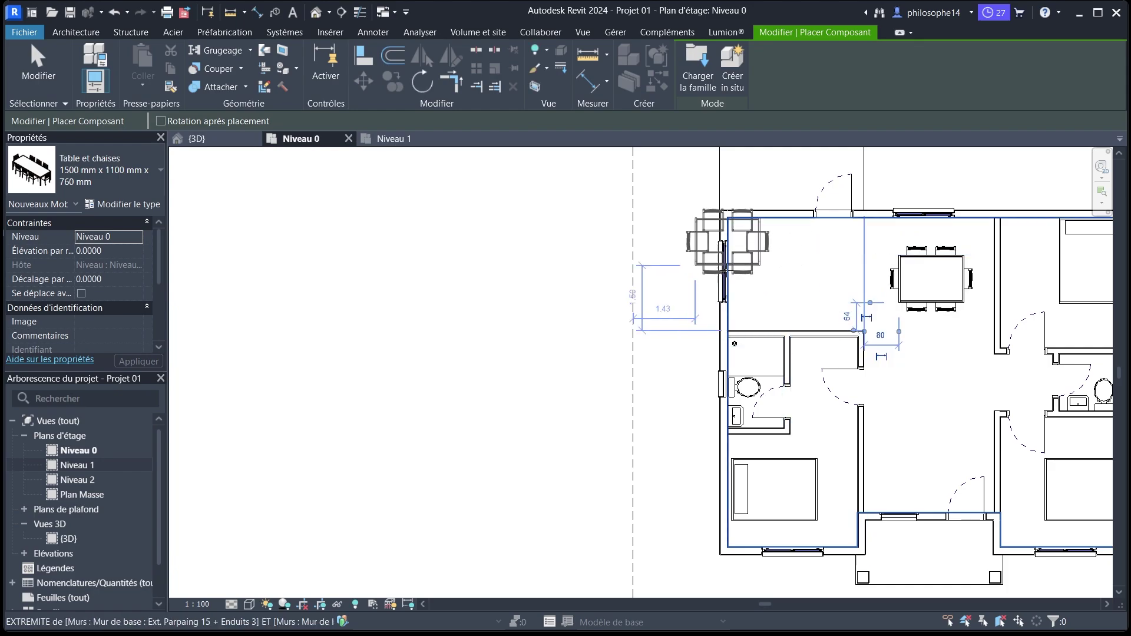
{"action": "scroll", "coordinate": [783, 283], "scroll_direction": "down", "scroll_amount": 5}
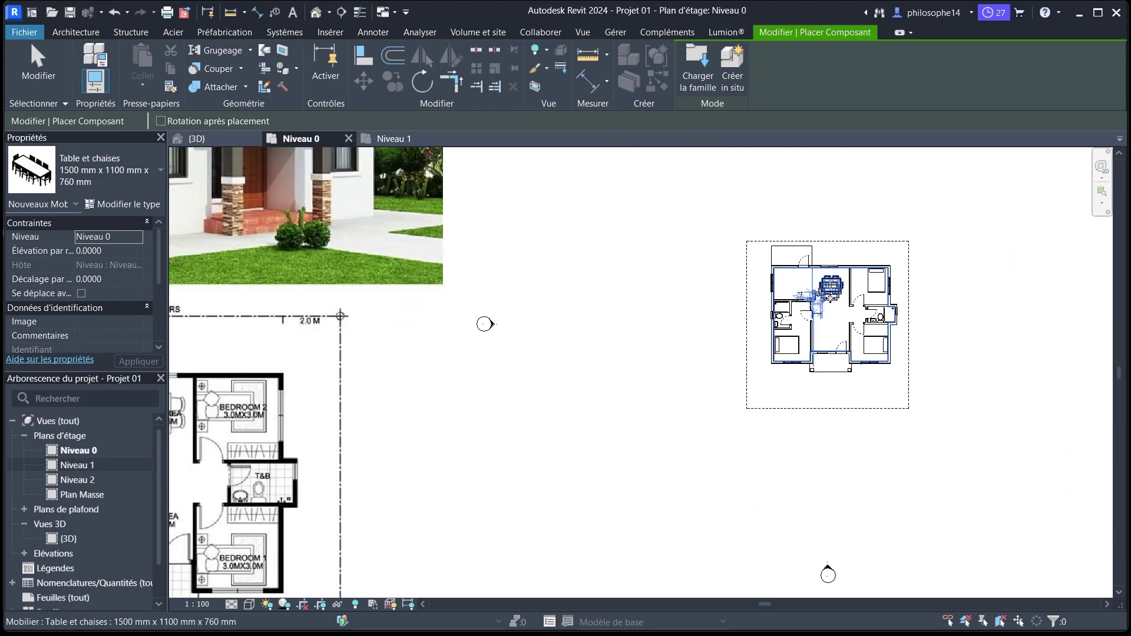
{"action": "scroll", "coordinate": [321, 460], "scroll_direction": "up", "scroll_amount": 3}
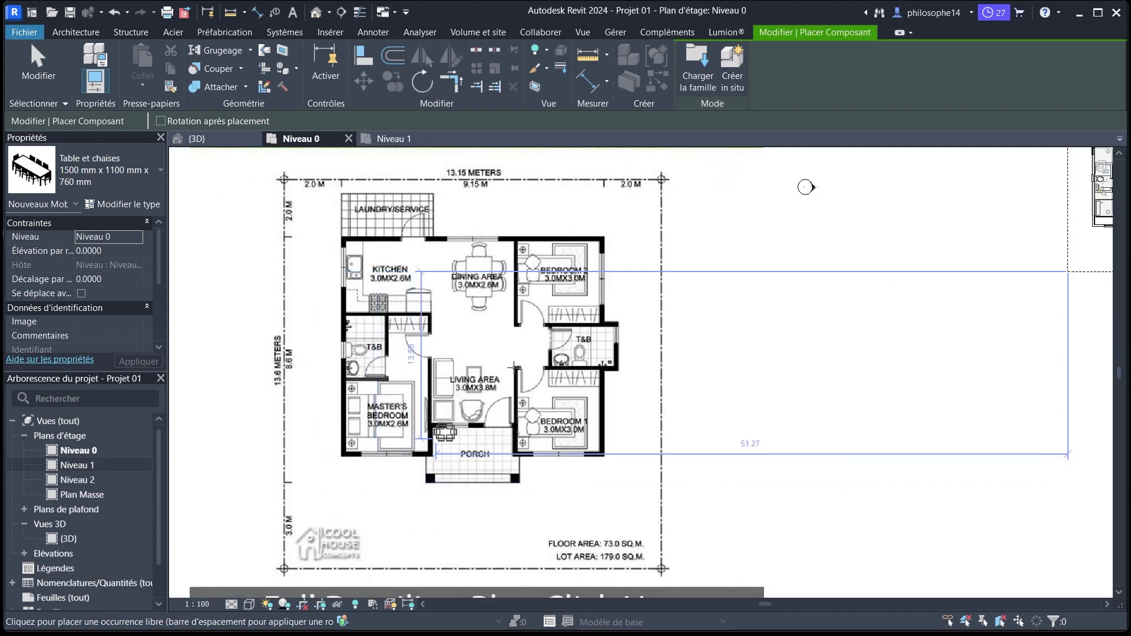
{"action": "scroll", "coordinate": [473, 421], "scroll_direction": "up", "scroll_amount": 2}
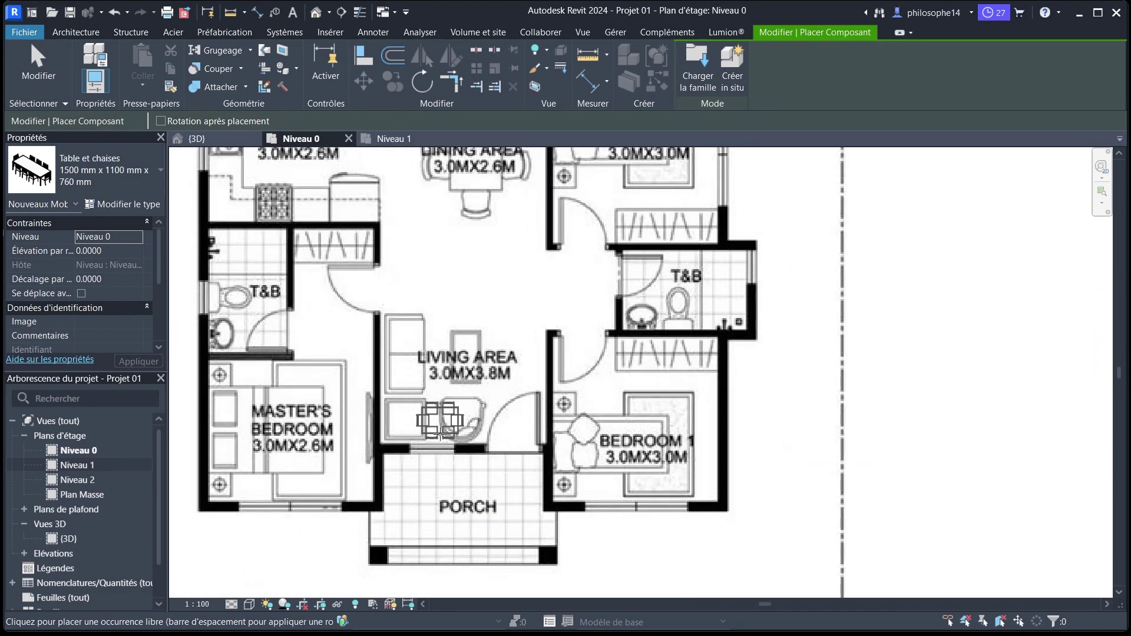
{"action": "scroll", "coordinate": [435, 445], "scroll_direction": "down", "scroll_amount": 1}
{"action": "scroll", "coordinate": [335, 412], "scroll_direction": "down", "scroll_amount": 1}
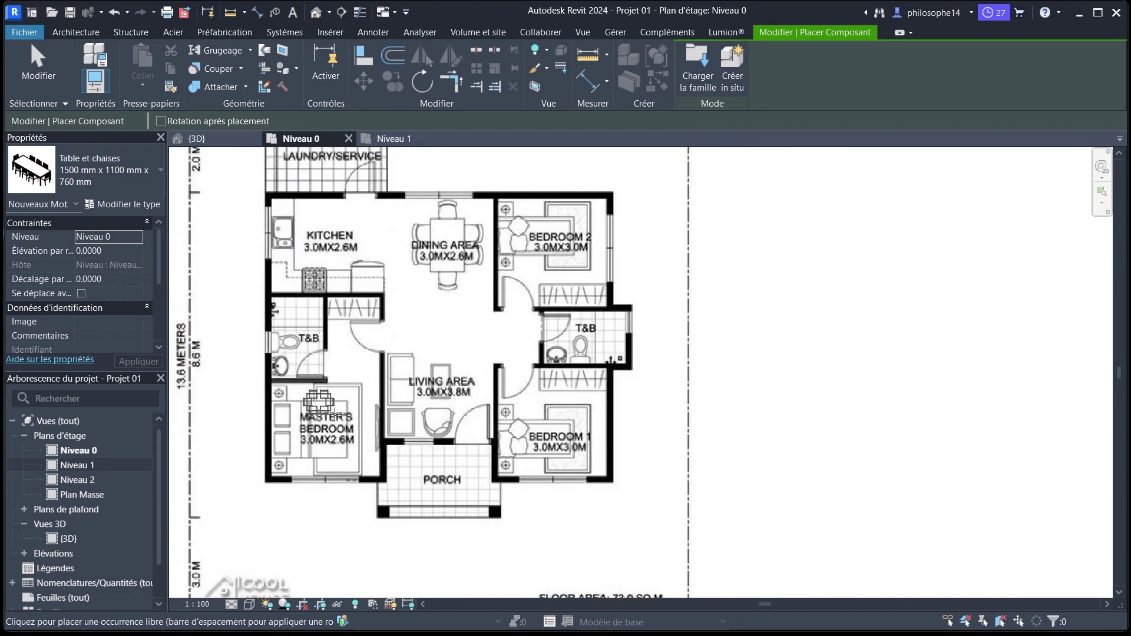
{"action": "scroll", "coordinate": [280, 406], "scroll_direction": "down", "scroll_amount": 2}
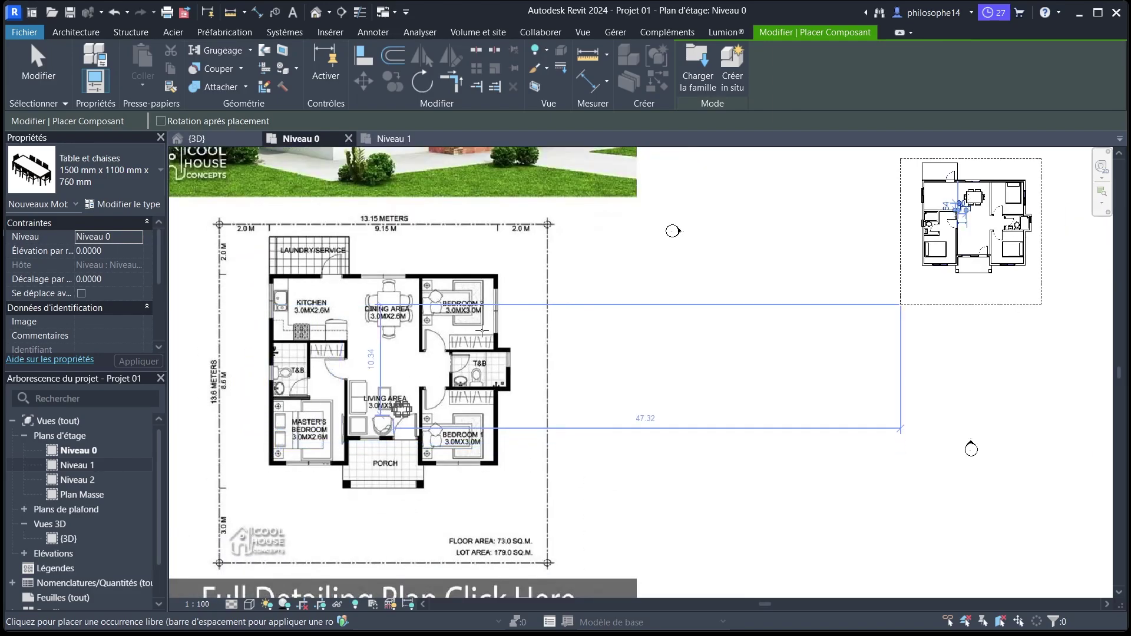
End the table placement and start loading another component family from the Salon - Salle à manger folder.
{"action": "right_click", "coordinate": [684, 313]}
{"action": "left_click", "coordinate": [694, 324]}
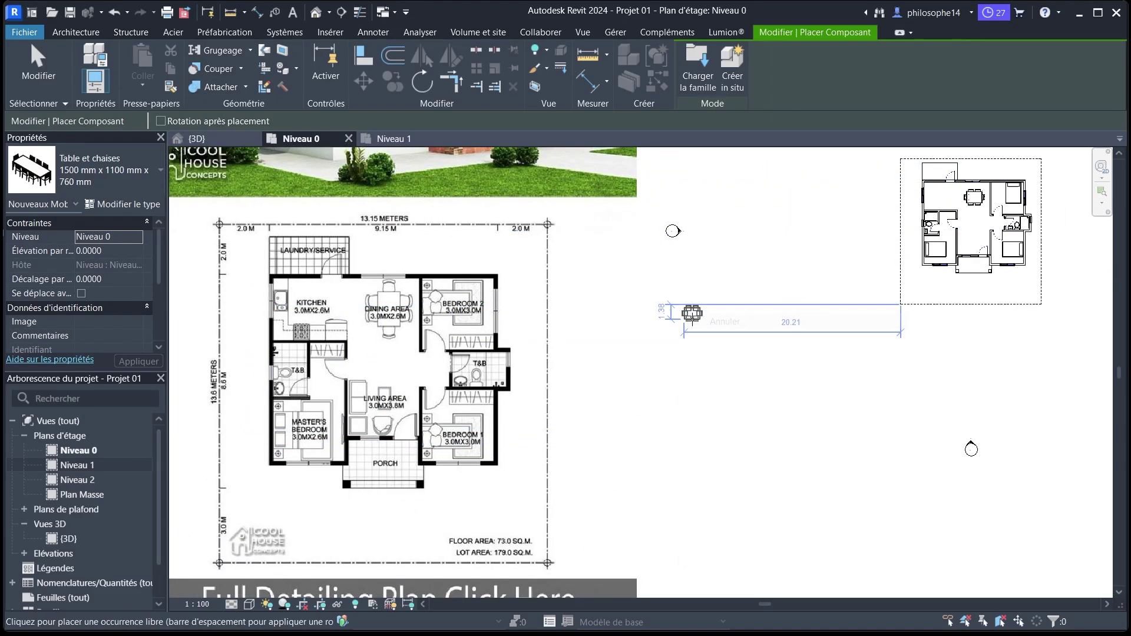
{"action": "right_click", "coordinate": [703, 316]}
{"action": "left_click", "coordinate": [724, 332]}
{"action": "scroll", "coordinate": [520, 345], "scroll_direction": "down", "scroll_amount": 1}
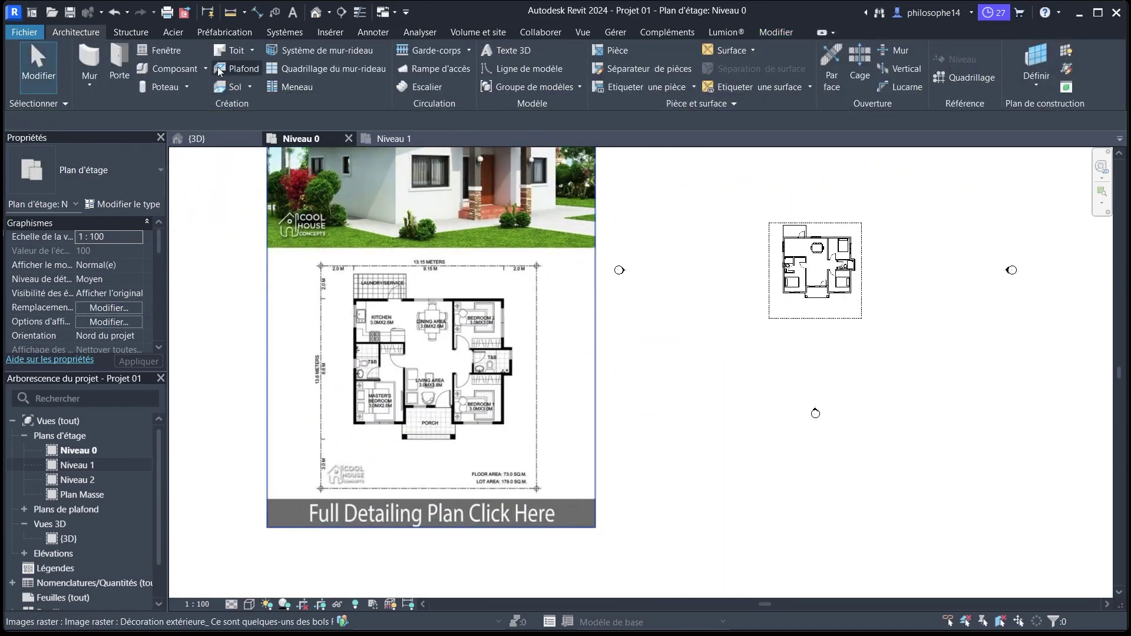
{"action": "left_click", "coordinate": [178, 69]}
{"action": "left_click", "coordinate": [698, 87]}
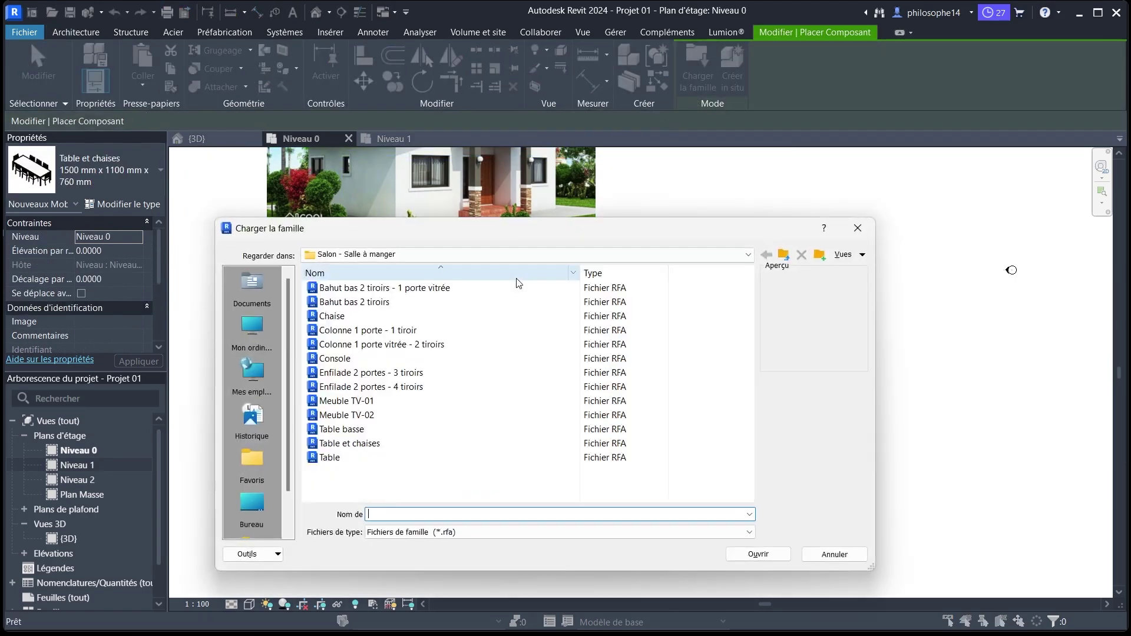
Preview the piano families in the Mobilier library's Salon folder and the Armoire 3 Portes - 2 Vitrées in Collection 01.
{"action": "left_click", "coordinate": [784, 255]}
{"action": "scroll", "coordinate": [449, 369], "scroll_direction": "down", "scroll_amount": 2}
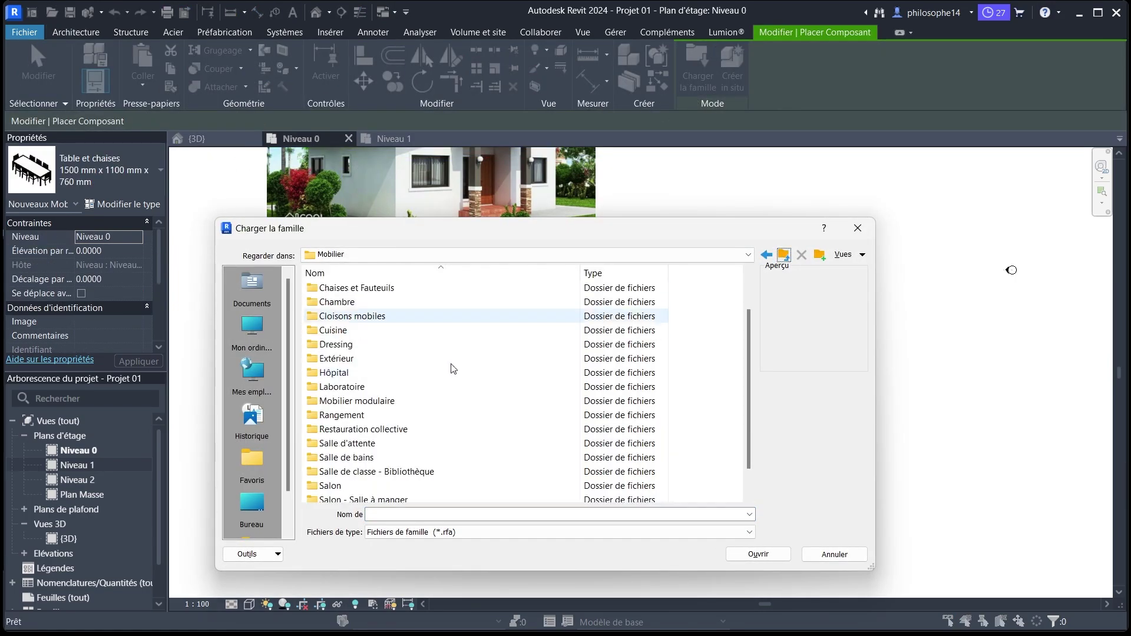
{"action": "double_click", "coordinate": [347, 458]}
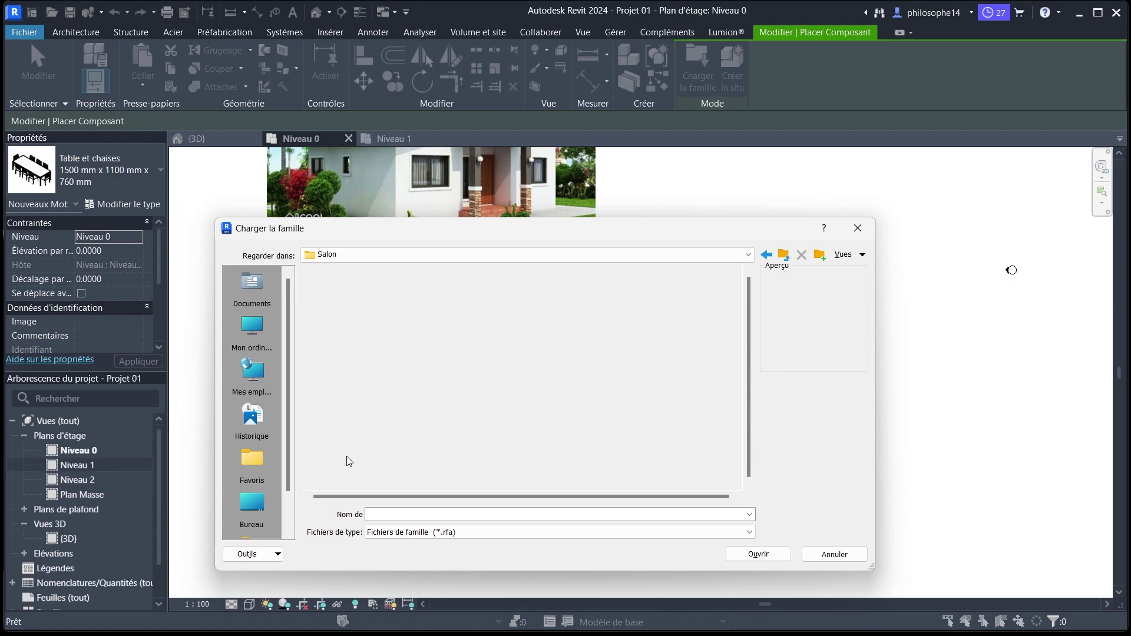
{"action": "left_click", "coordinate": [335, 333]}
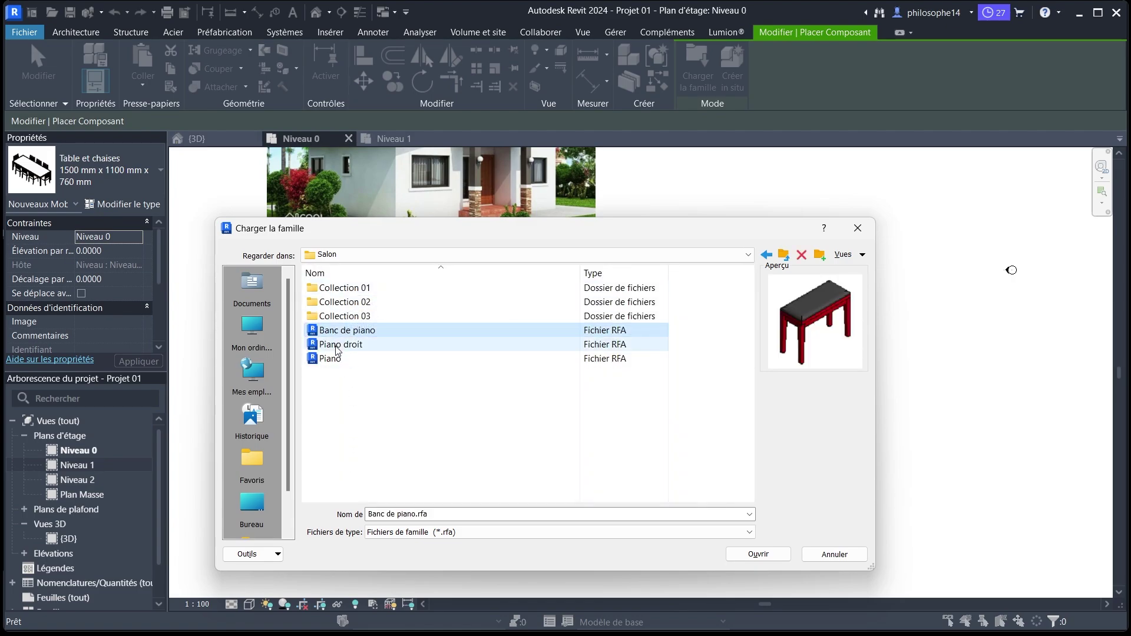
{"action": "left_click", "coordinate": [337, 346]}
{"action": "left_click", "coordinate": [334, 358]}
{"action": "left_click", "coordinate": [352, 290]}
{"action": "double_click", "coordinate": [353, 292]}
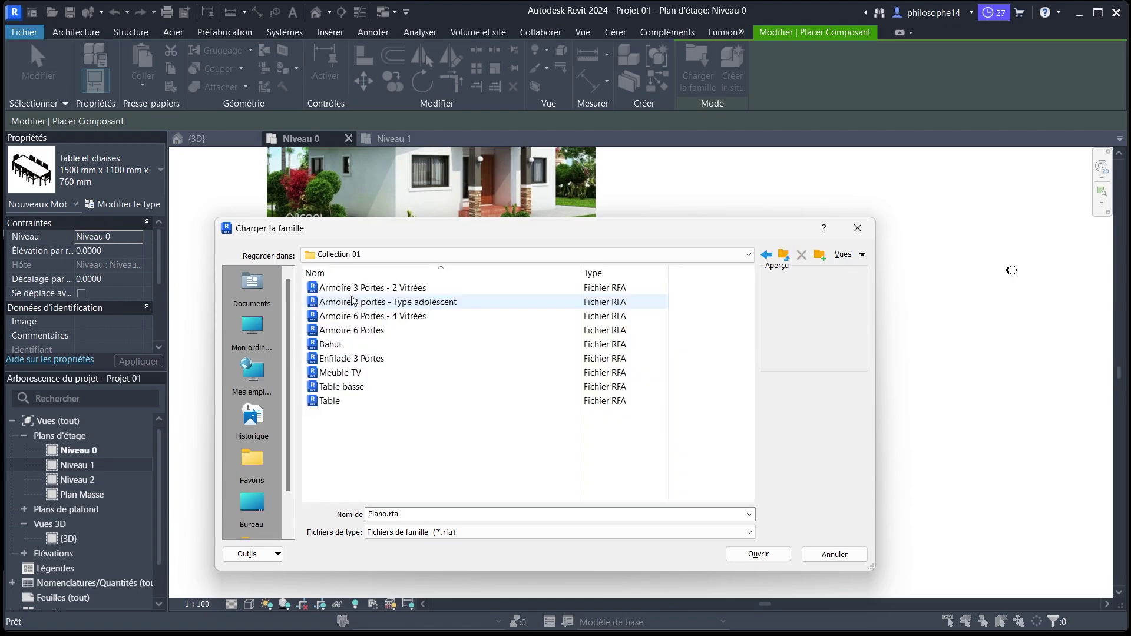
{"action": "left_click", "coordinate": [342, 288]}
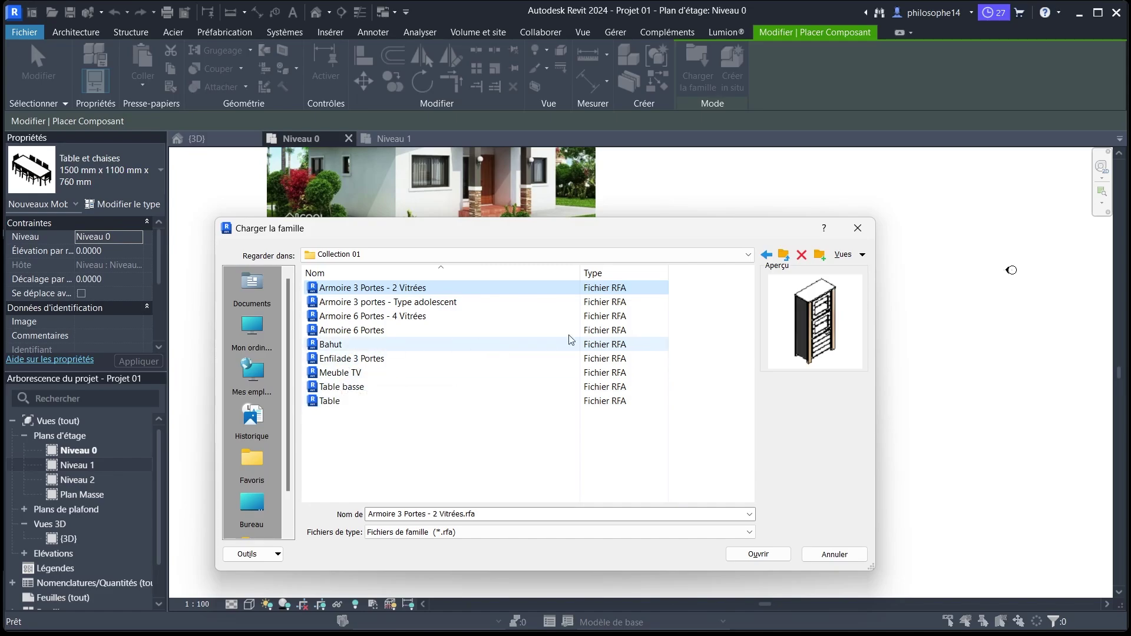
Preview the wooden chairs, Fauteuil de relaxation and Fauteuil families in the Chaises et Fauteuils folder.
{"action": "left_click", "coordinate": [786, 257]}
{"action": "left_click", "coordinate": [786, 257]}
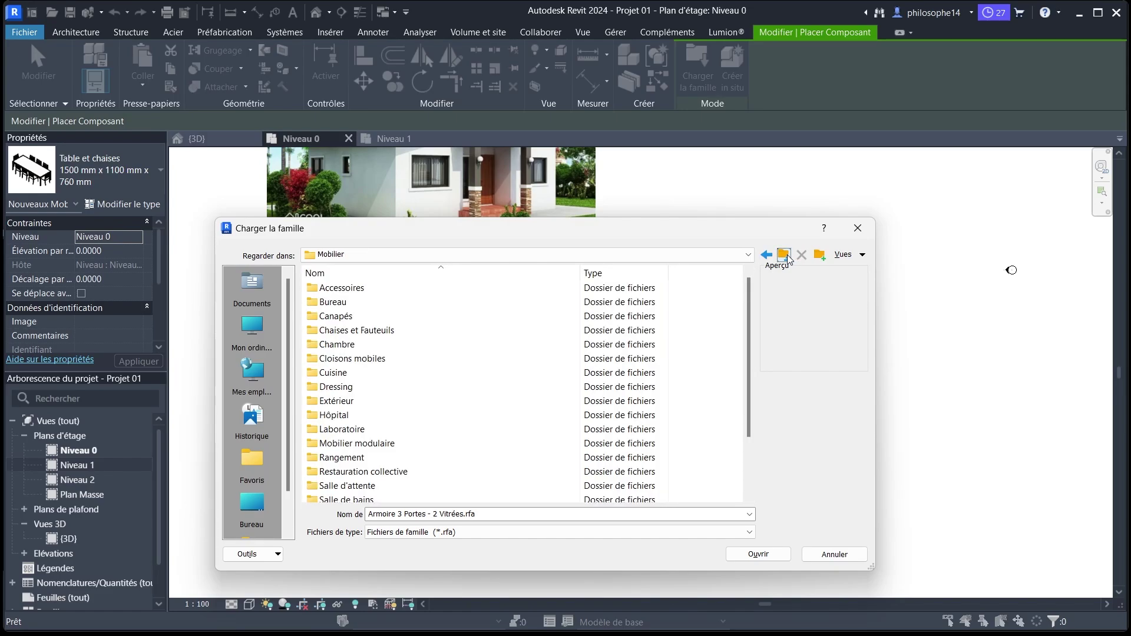
{"action": "double_click", "coordinate": [354, 330]}
{"action": "left_click", "coordinate": [351, 288]}
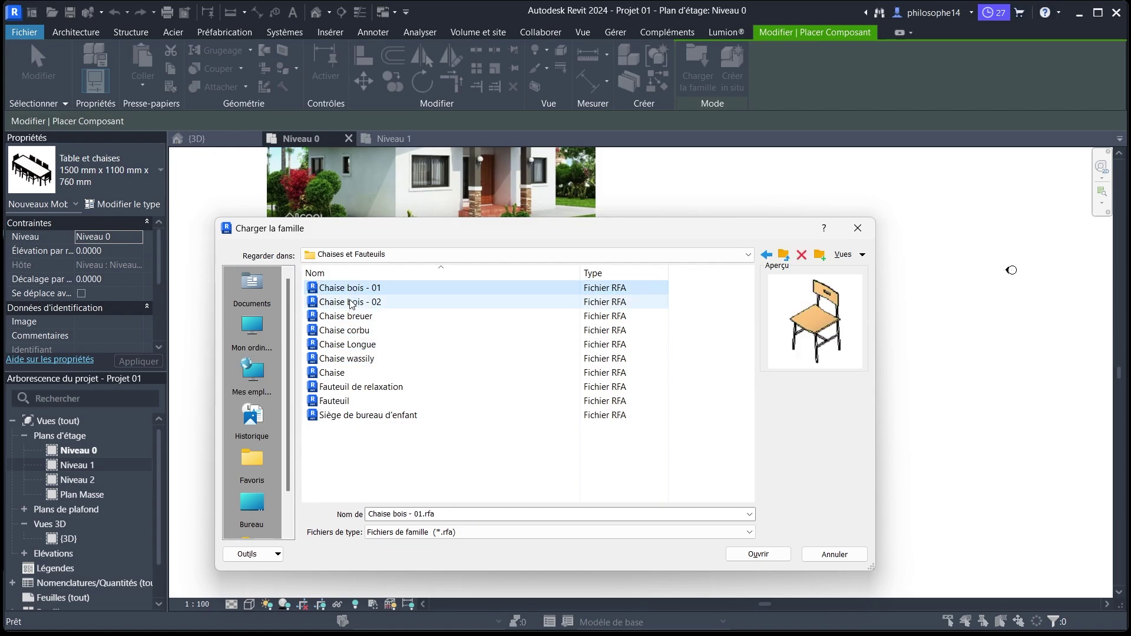
{"action": "left_click", "coordinate": [351, 301]}
{"action": "left_click", "coordinate": [338, 386]}
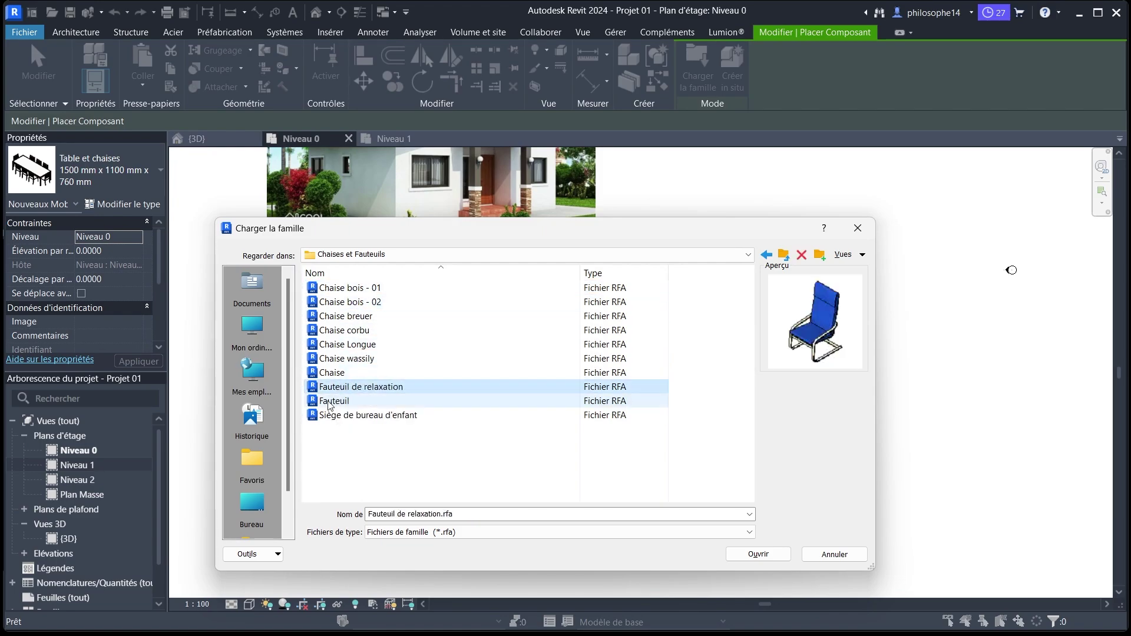
{"action": "left_click", "coordinate": [339, 401]}
Preview the Banquette, Canapé 3 places, Ottoman carré and Repose pieds families in the Canapés folder, and cancel loading.
{"action": "left_click", "coordinate": [786, 256]}
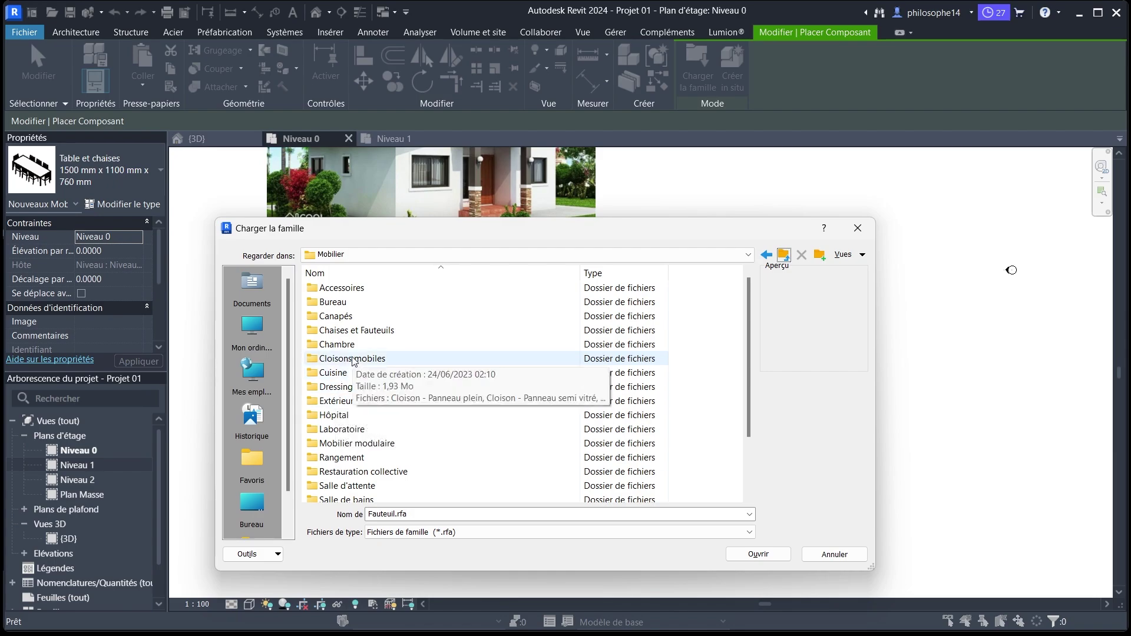
{"action": "scroll", "coordinate": [353, 371], "scroll_direction": "down", "scroll_amount": 1}
{"action": "scroll", "coordinate": [357, 369], "scroll_direction": "up", "scroll_amount": 1}
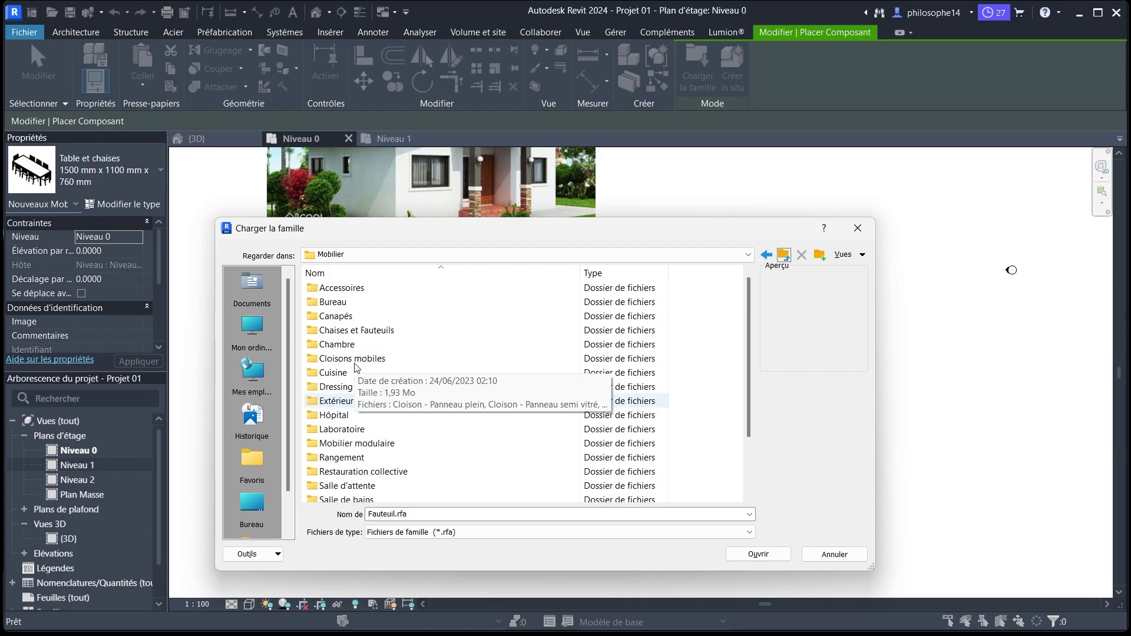
{"action": "double_click", "coordinate": [353, 316]}
{"action": "left_click", "coordinate": [373, 289]}
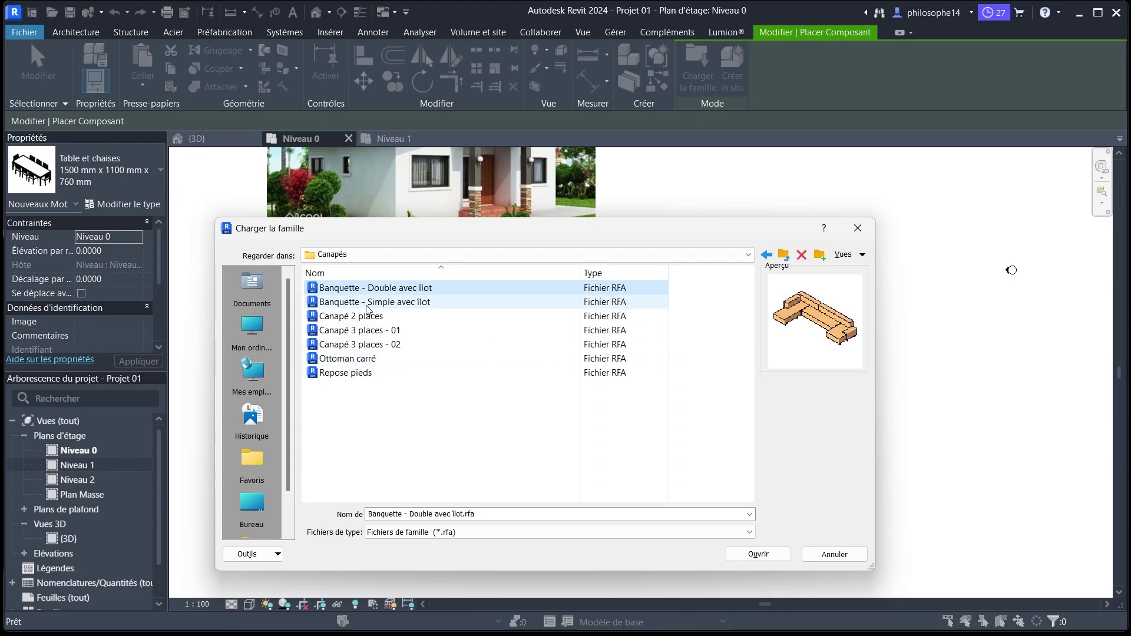
{"action": "left_click", "coordinate": [365, 302]}
{"action": "left_click", "coordinate": [357, 330]}
{"action": "left_click", "coordinate": [348, 344]}
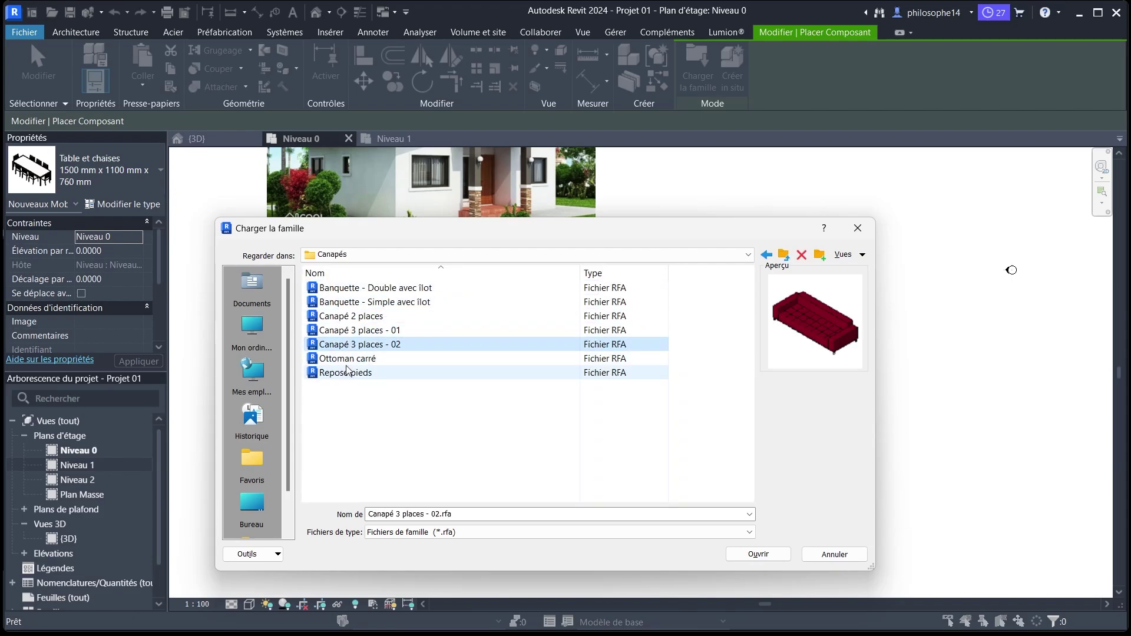
{"action": "left_click", "coordinate": [347, 360]}
{"action": "left_click", "coordinate": [338, 374]}
{"action": "left_click", "coordinate": [341, 343]}
{"action": "left_click", "coordinate": [344, 331]}
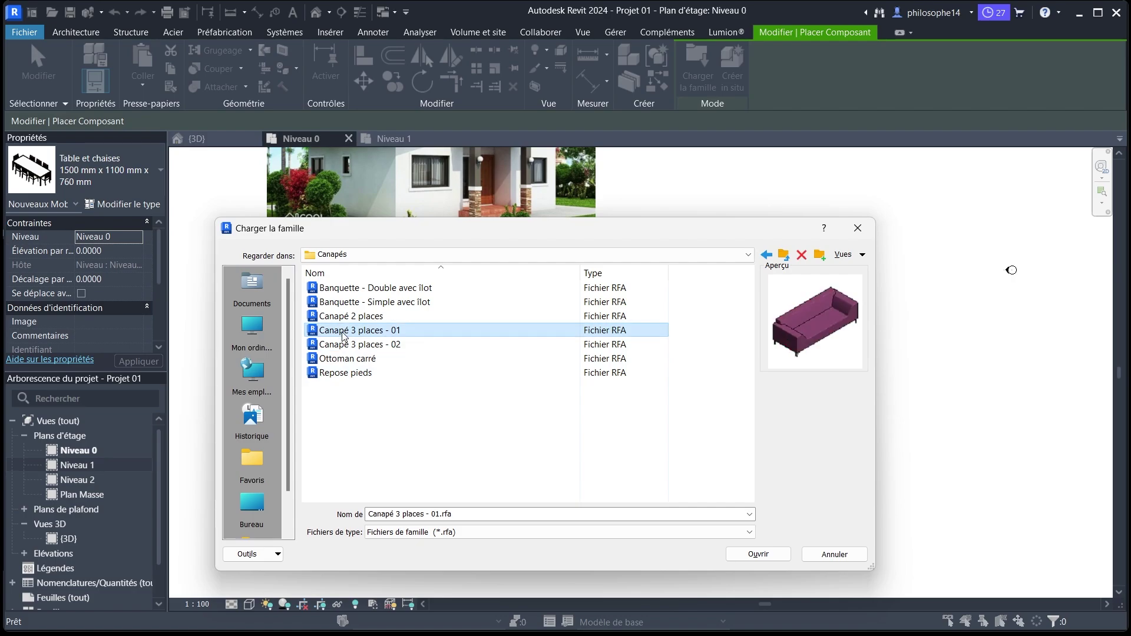
{"action": "left_click", "coordinate": [848, 236]}
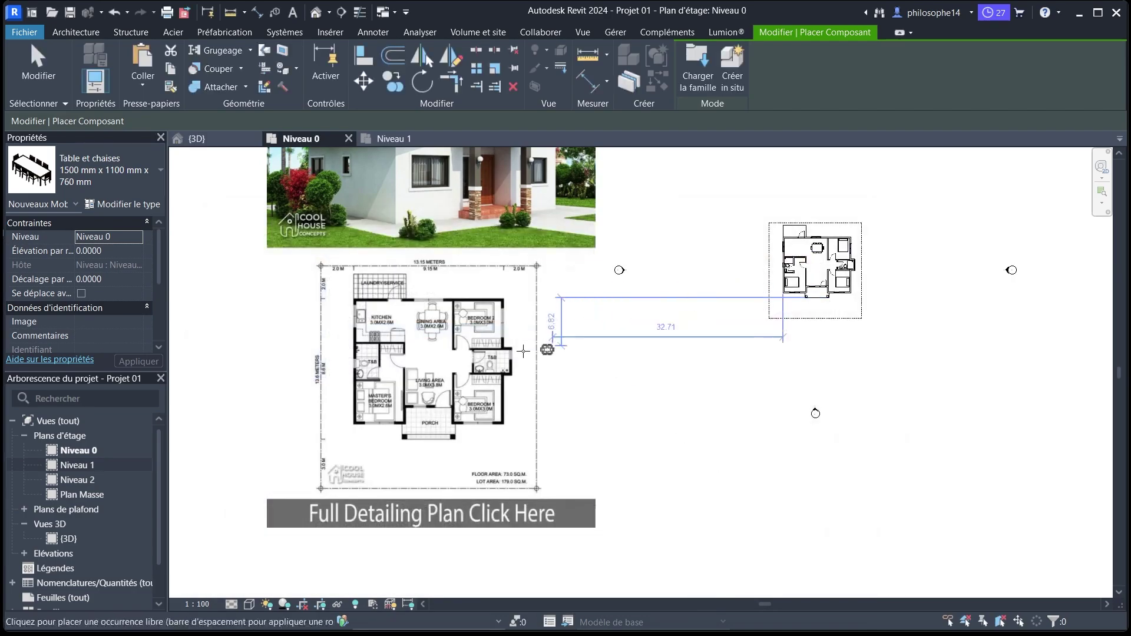
End the component placement and examine the kitchen layout on the reference plan image beside the Niveau 0 model.
{"action": "scroll", "coordinate": [442, 358], "scroll_direction": "down", "scroll_amount": 1}
{"action": "scroll", "coordinate": [648, 314], "scroll_direction": "up", "scroll_amount": 2}
{"action": "scroll", "coordinate": [731, 253], "scroll_direction": "up", "scroll_amount": 5}
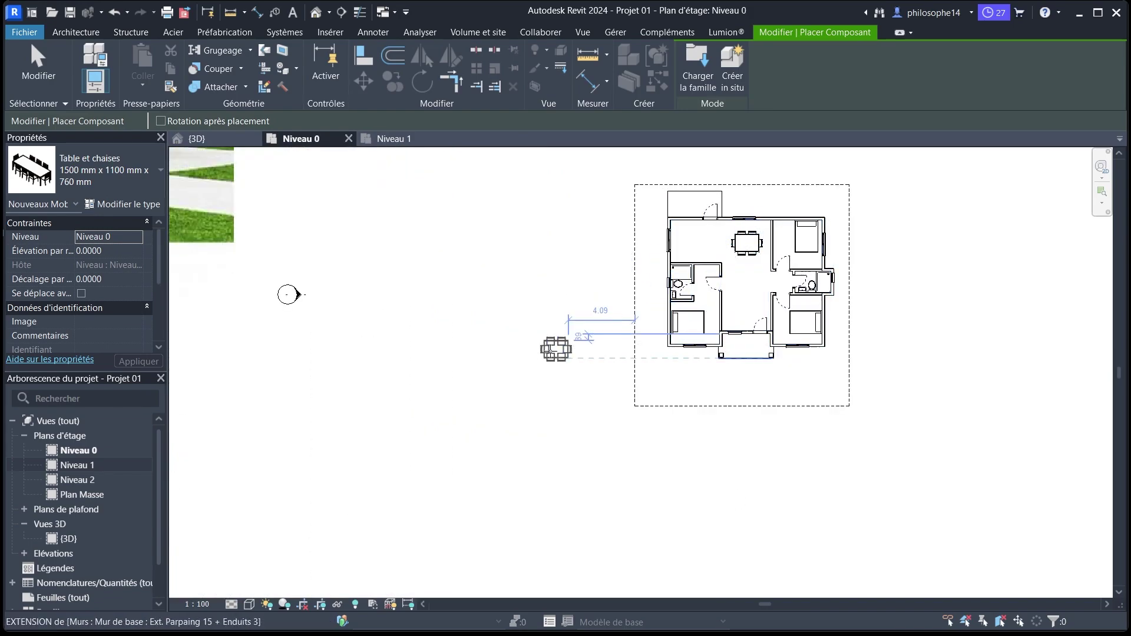
{"action": "right_click", "coordinate": [644, 219]}
{"action": "left_click", "coordinate": [645, 216]}
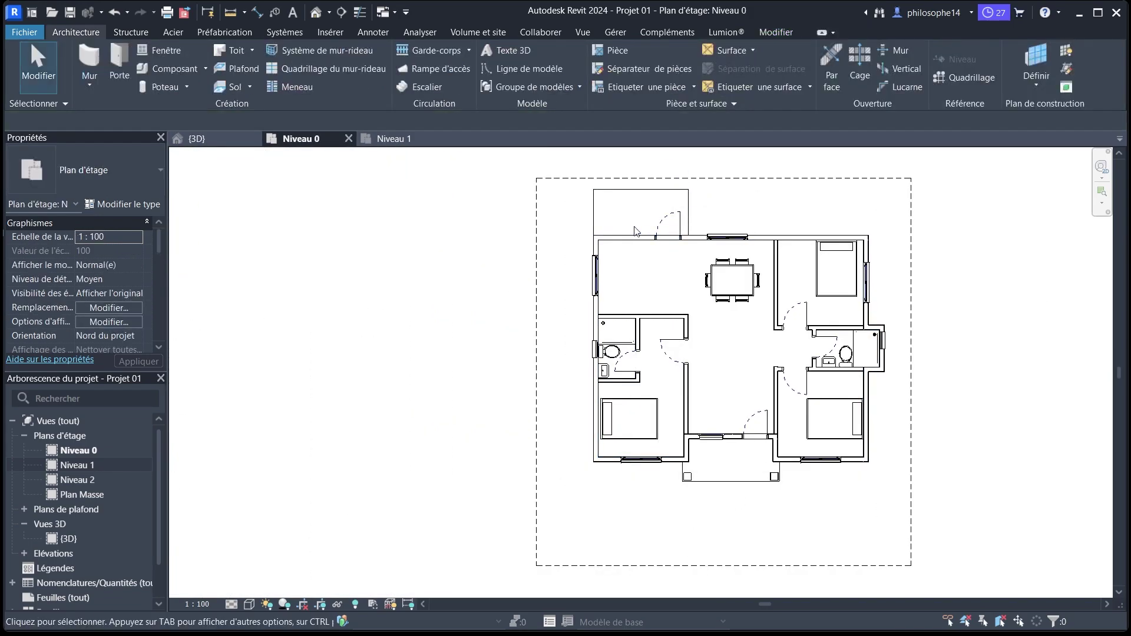
{"action": "scroll", "coordinate": [648, 266], "scroll_direction": "up", "scroll_amount": 1}
{"action": "scroll", "coordinate": [557, 301], "scroll_direction": "down", "scroll_amount": 4}
{"action": "scroll", "coordinate": [638, 380], "scroll_direction": "down", "scroll_amount": 3}
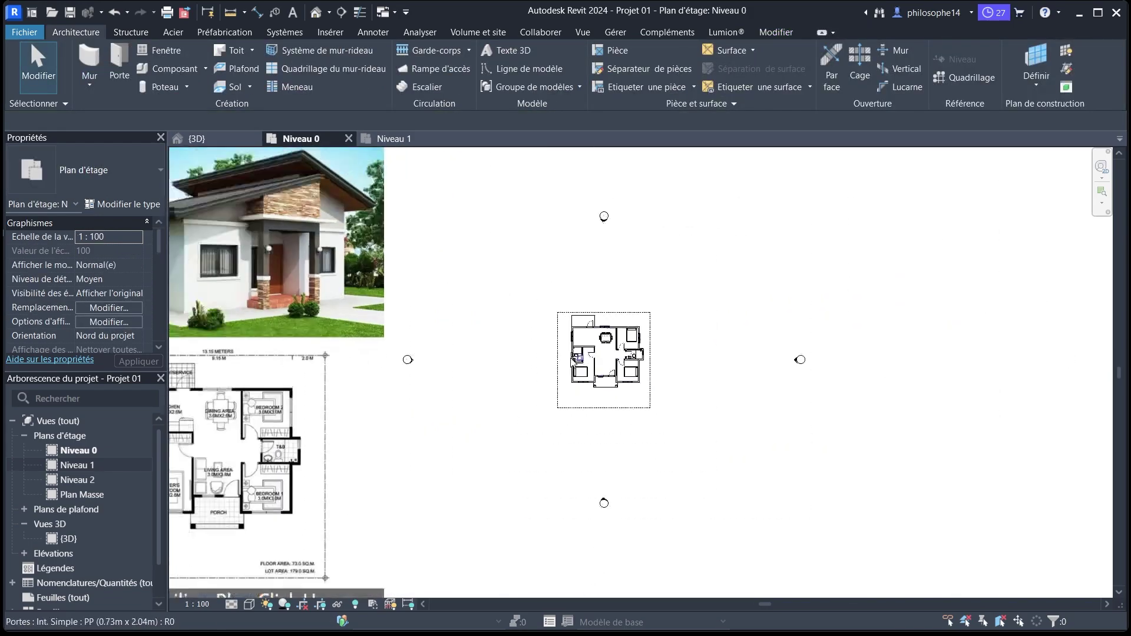
{"action": "scroll", "coordinate": [277, 377], "scroll_direction": "up", "scroll_amount": 8}
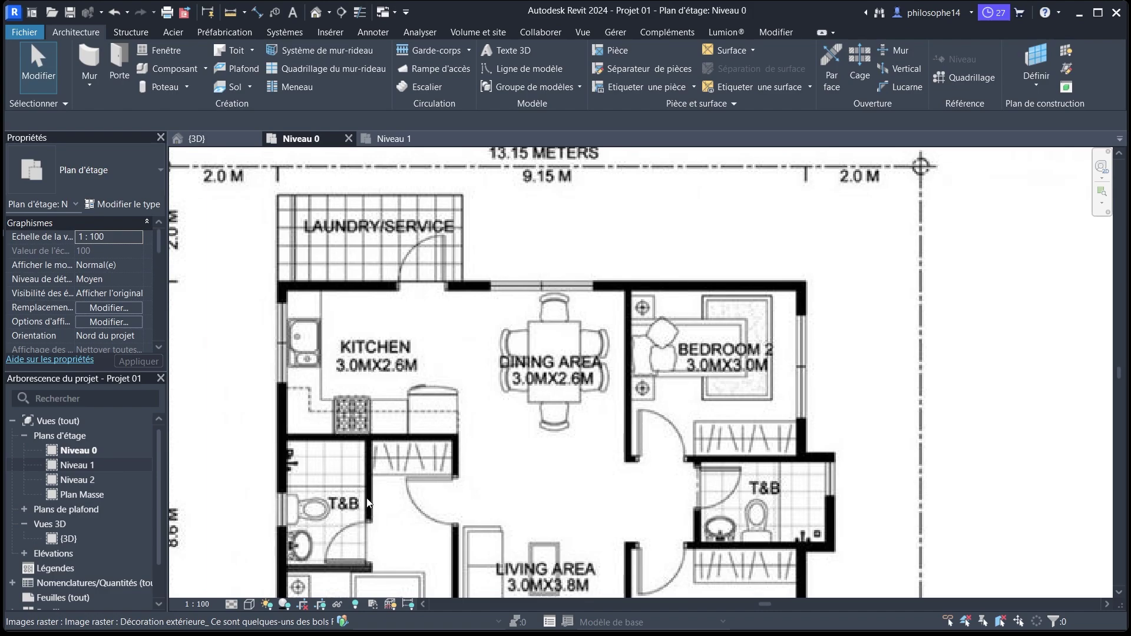
{"action": "scroll", "coordinate": [347, 427], "scroll_direction": "down", "scroll_amount": 2}
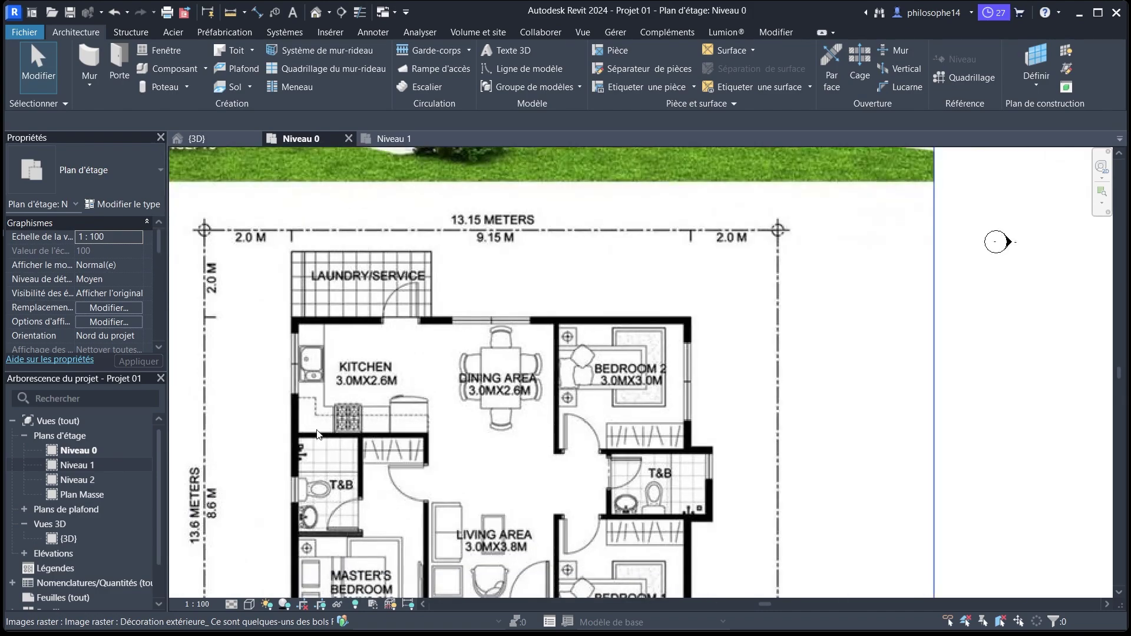
{"action": "scroll", "coordinate": [315, 416], "scroll_direction": "up", "scroll_amount": 3}
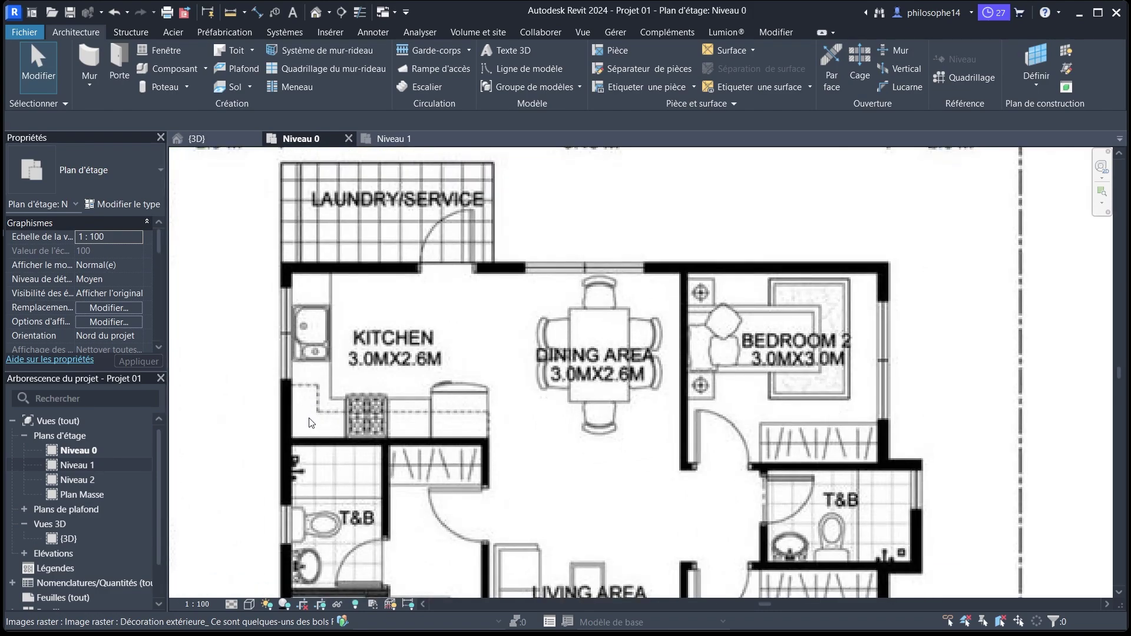
{"action": "scroll", "coordinate": [315, 399], "scroll_direction": "down", "scroll_amount": 6}
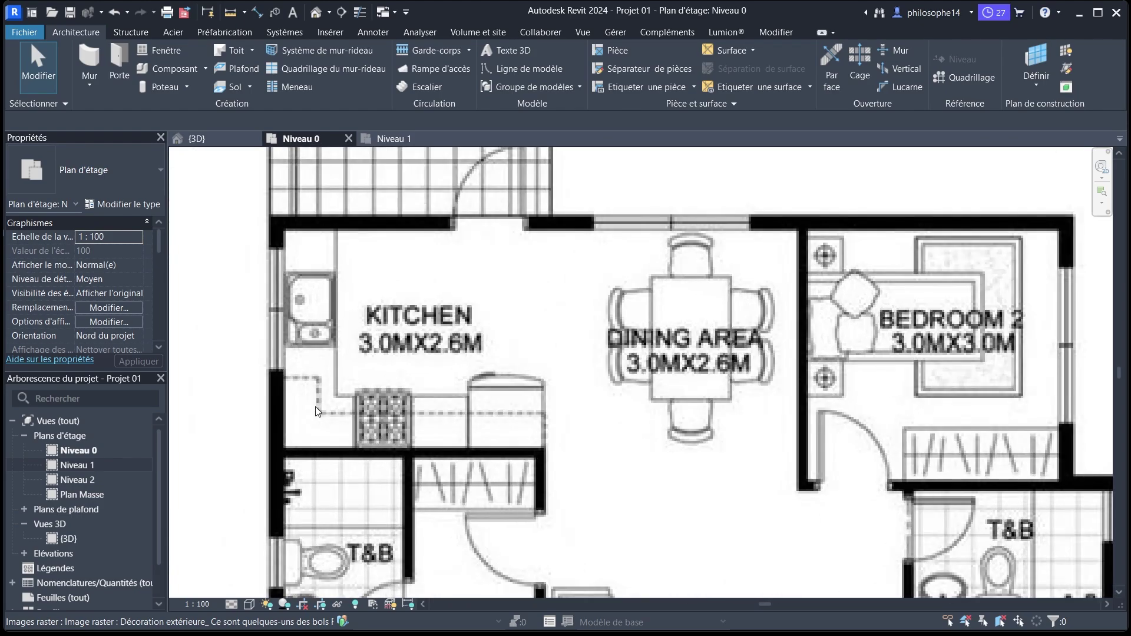
{"action": "scroll", "coordinate": [568, 298], "scroll_direction": "up", "scroll_amount": 2}
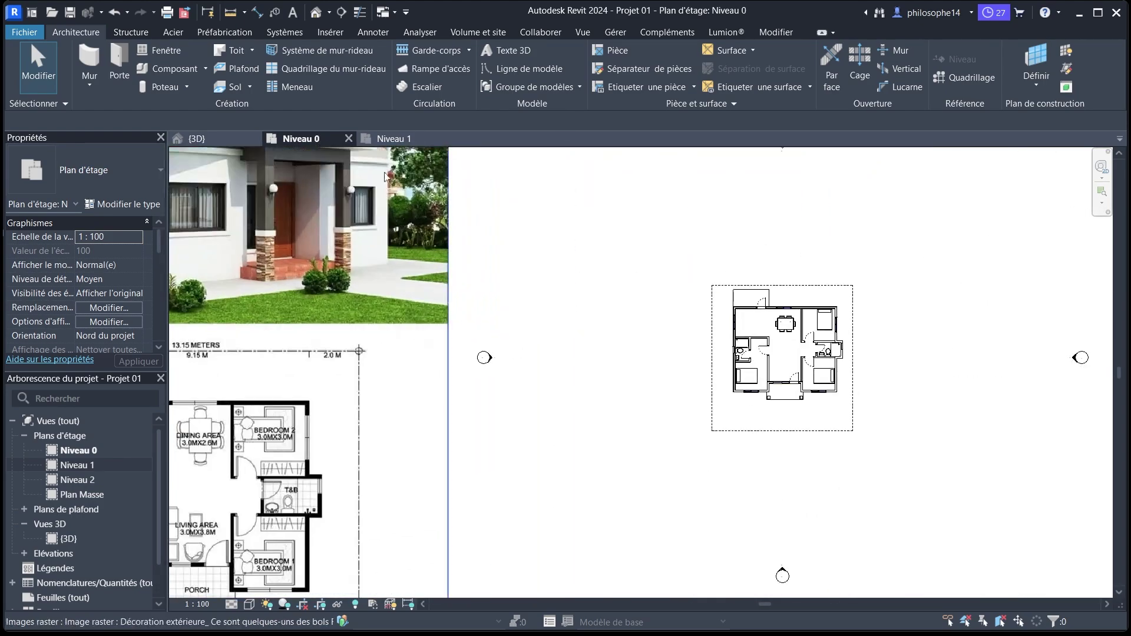
Load the MBA-1P-1T corner cabinet from Cuisine > Meubles bas and place it in the kitchen corner between the window wall and bathroom wall.
{"action": "left_click", "coordinate": [161, 70]}
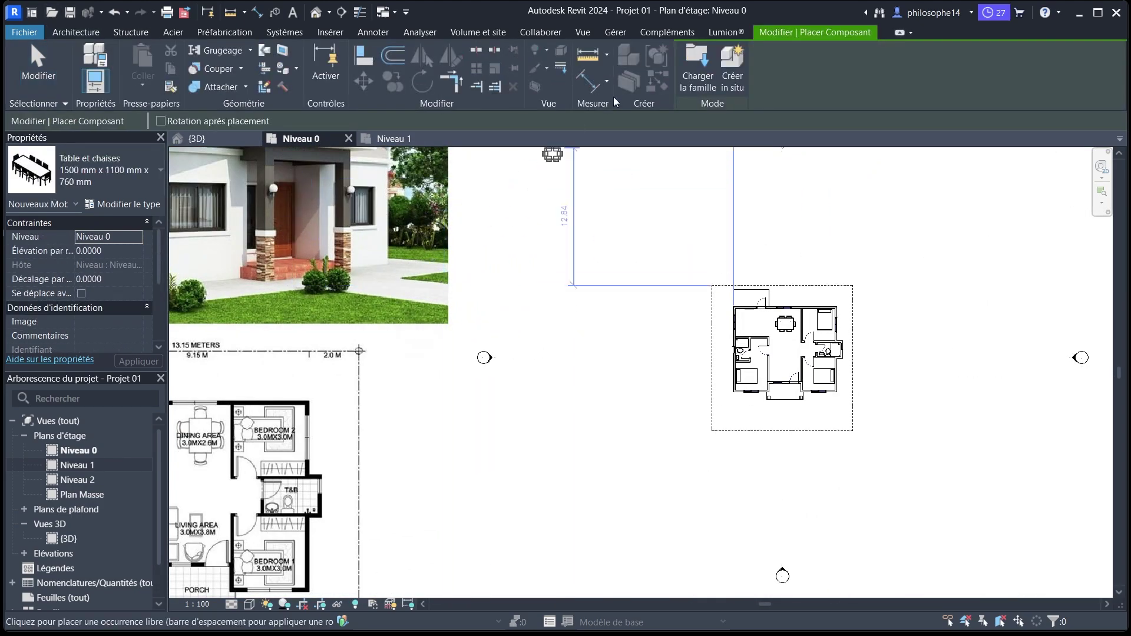
{"action": "left_click", "coordinate": [688, 80]}
{"action": "left_click", "coordinate": [782, 256]}
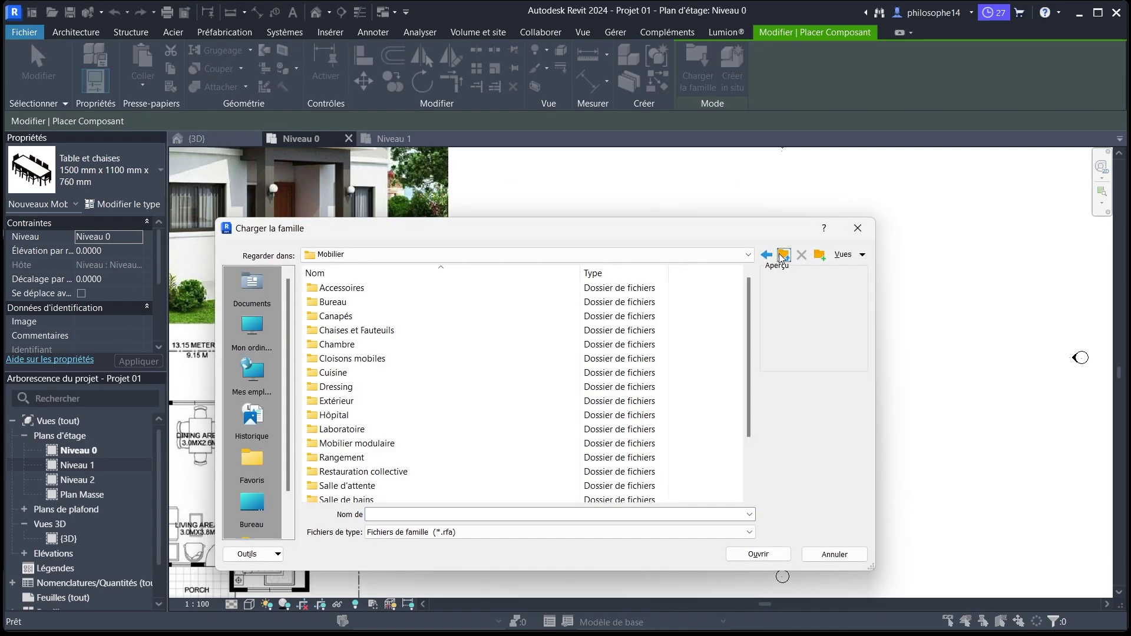
{"action": "double_click", "coordinate": [404, 375]}
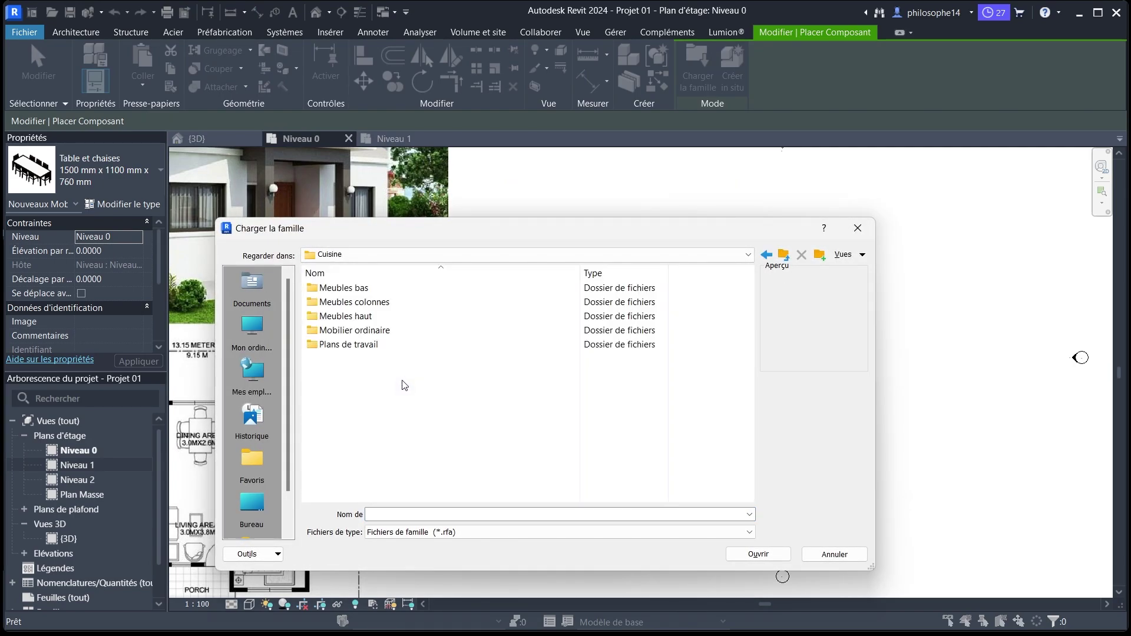
{"action": "double_click", "coordinate": [360, 291]}
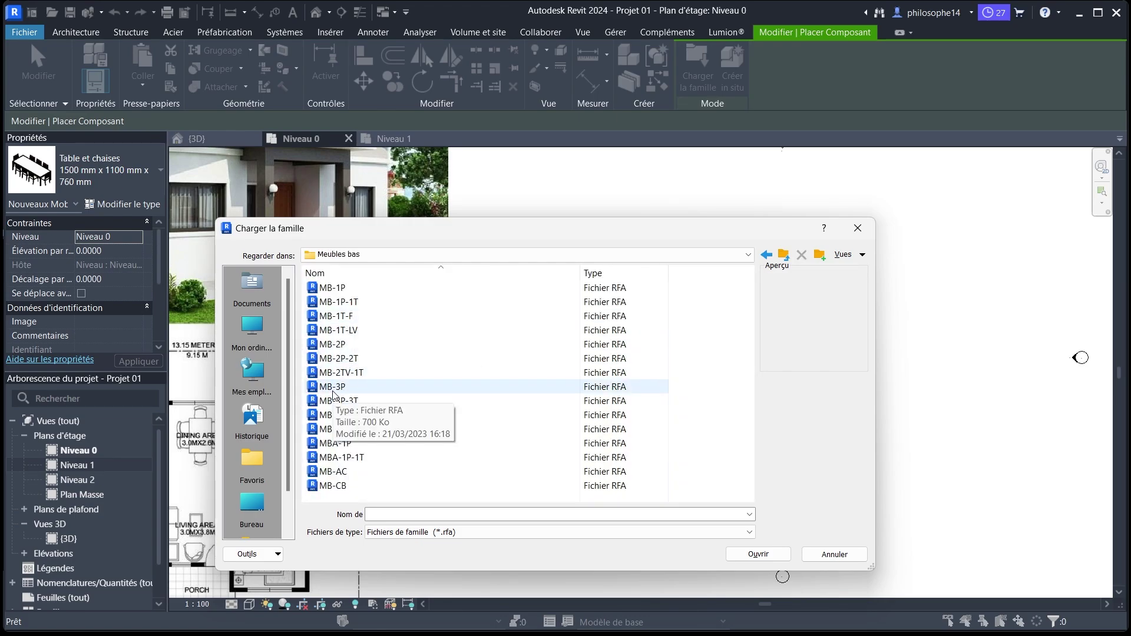
{"action": "left_click", "coordinate": [339, 477]}
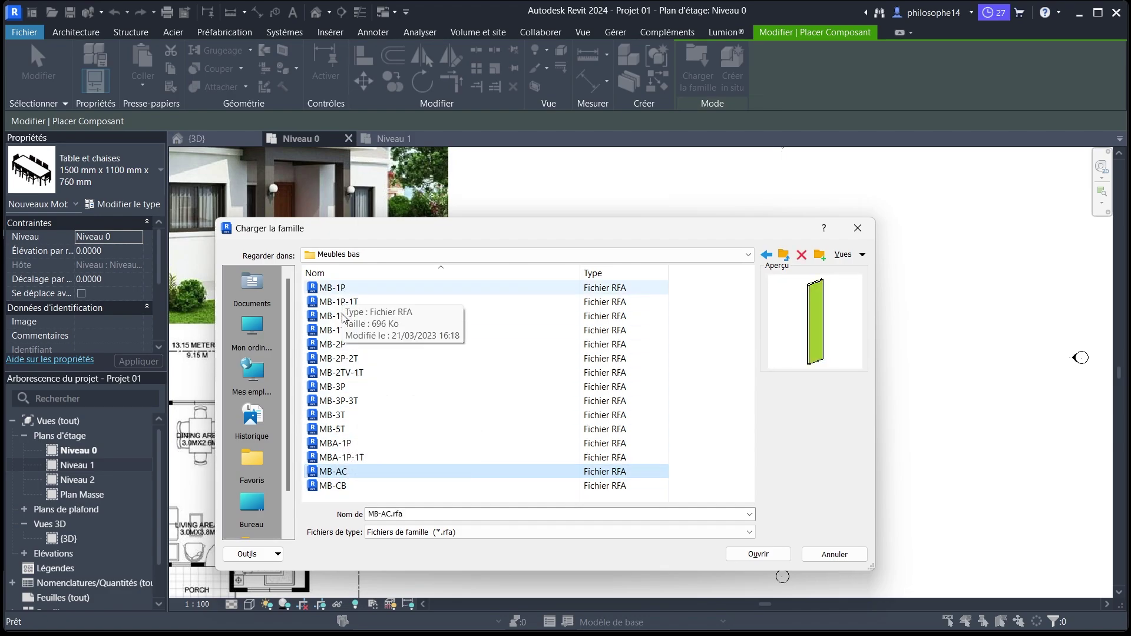
{"action": "left_click", "coordinate": [339, 446]}
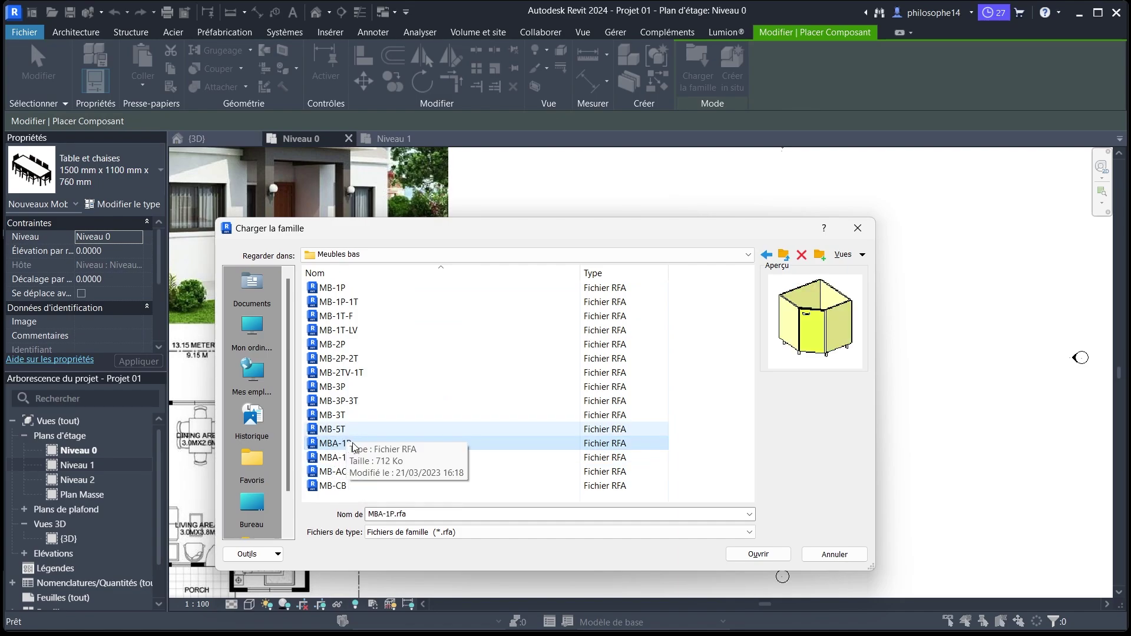
{"action": "left_click", "coordinate": [346, 457]}
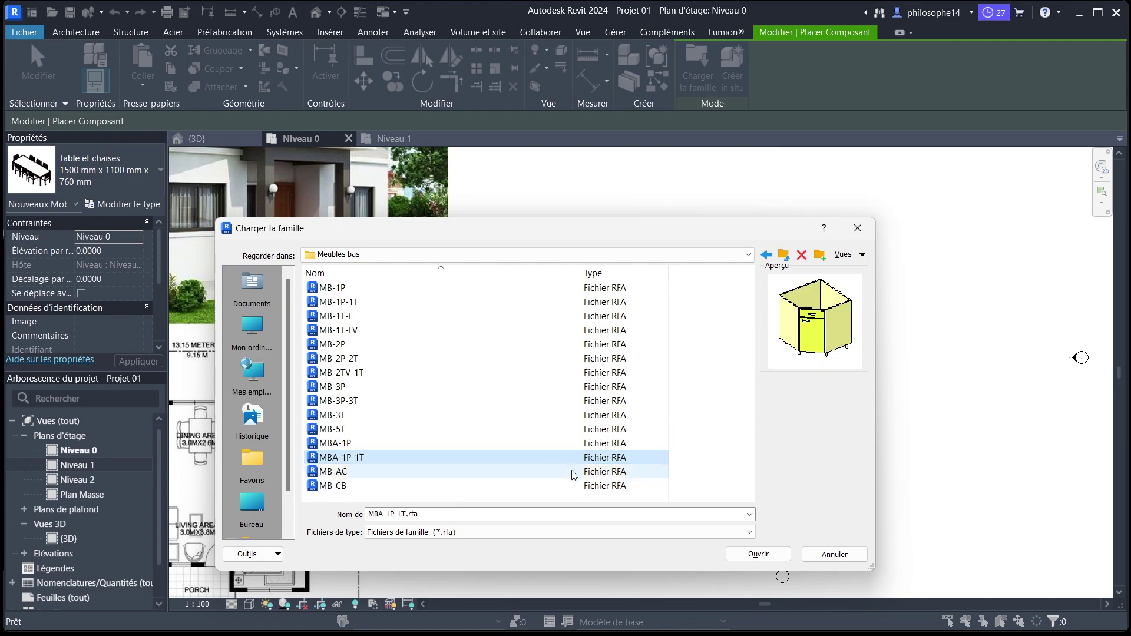
{"action": "left_click", "coordinate": [757, 554]}
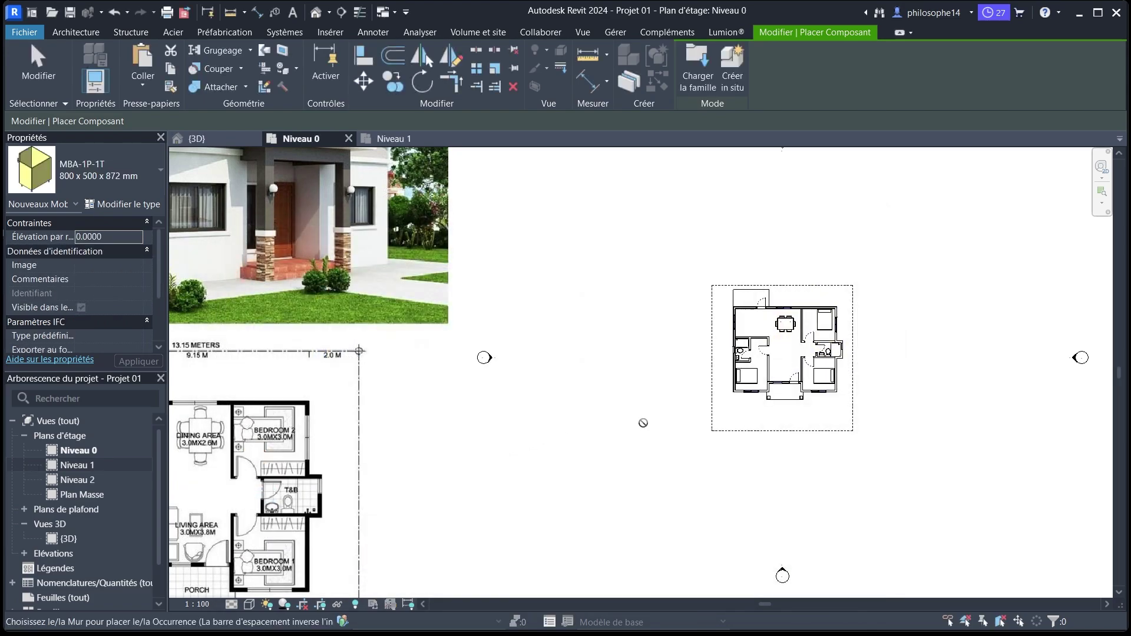
{"action": "scroll", "coordinate": [677, 349], "scroll_direction": "up", "scroll_amount": 8}
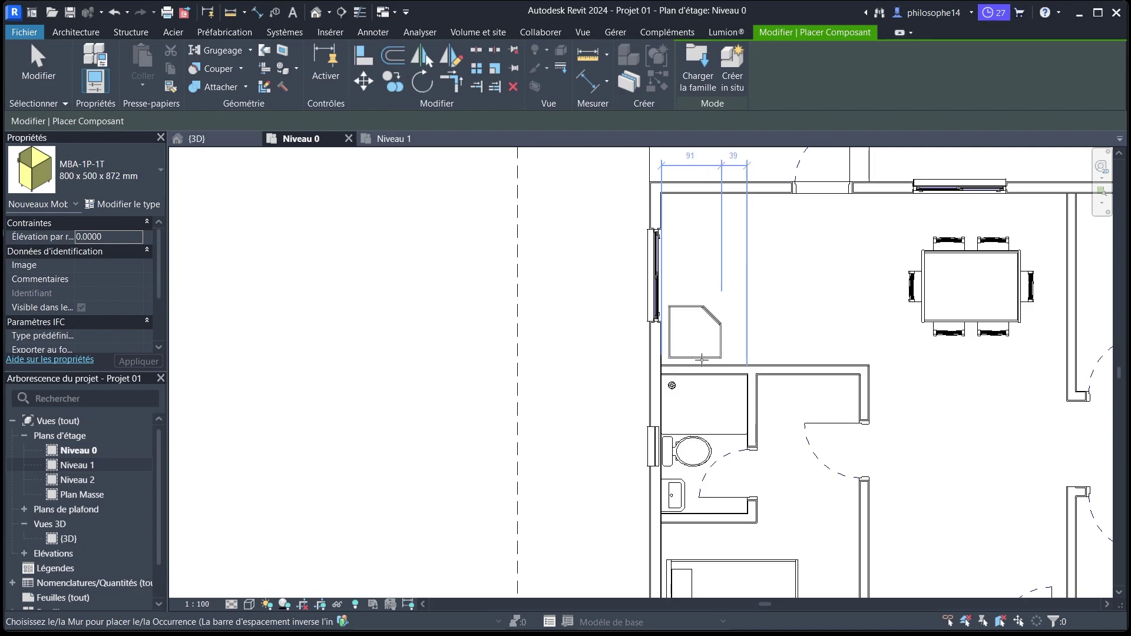
{"action": "scroll", "coordinate": [626, 378], "scroll_direction": "down", "scroll_amount": 4}
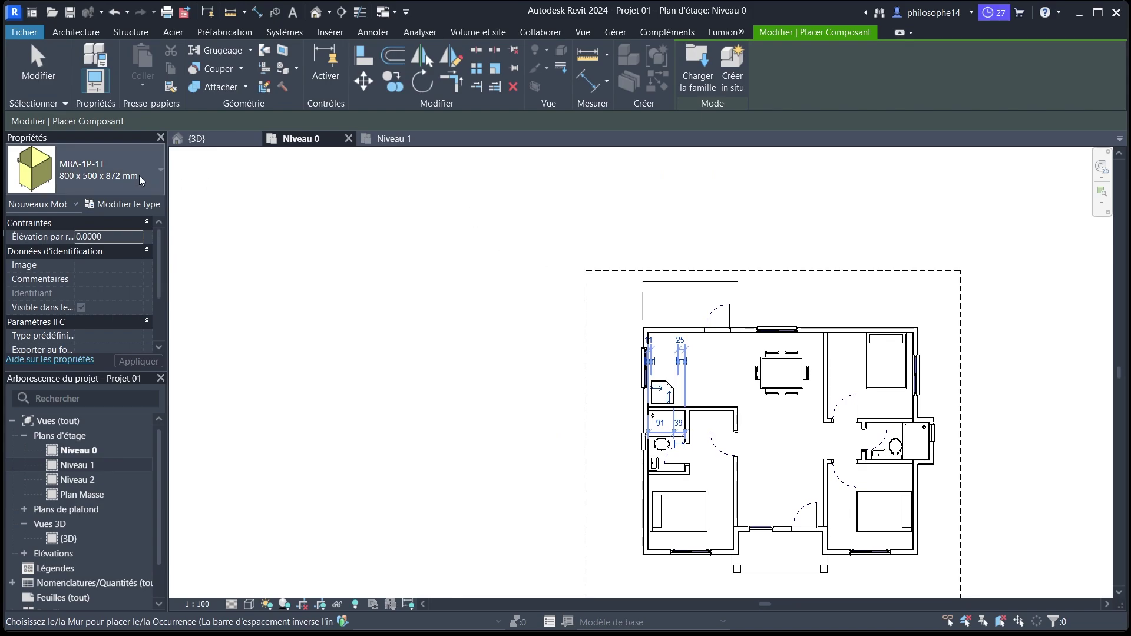
Load the MB-2P-2T base cabinet from Meubles bas, replacing the shared sub-component family with the MB-2P-2T version.
{"action": "left_click", "coordinate": [698, 80]}
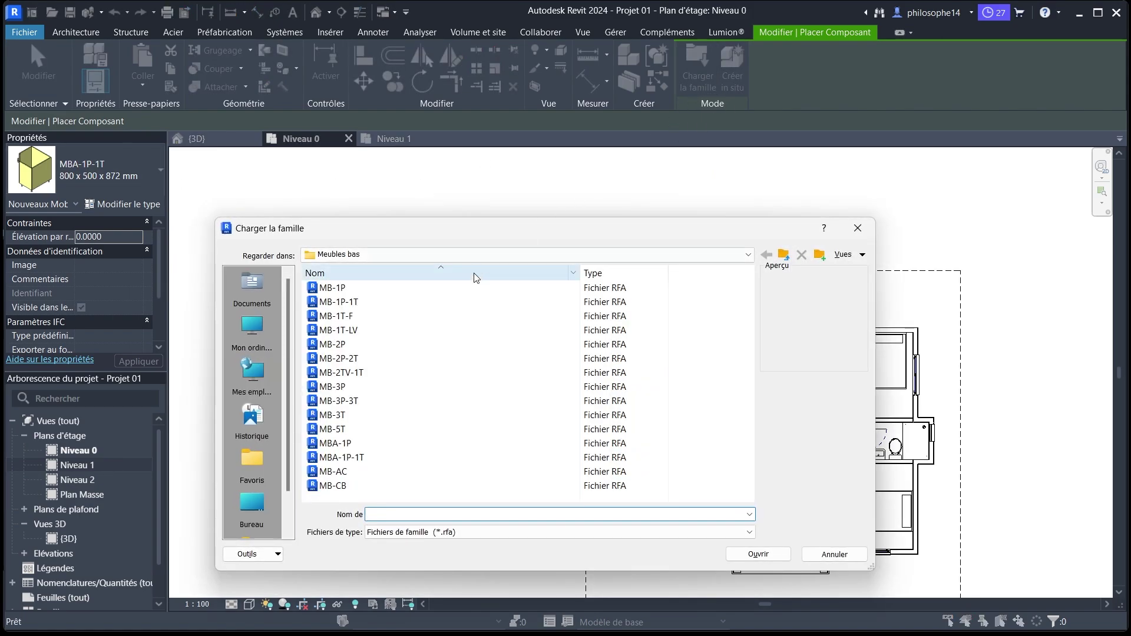
{"action": "left_click", "coordinate": [349, 321]}
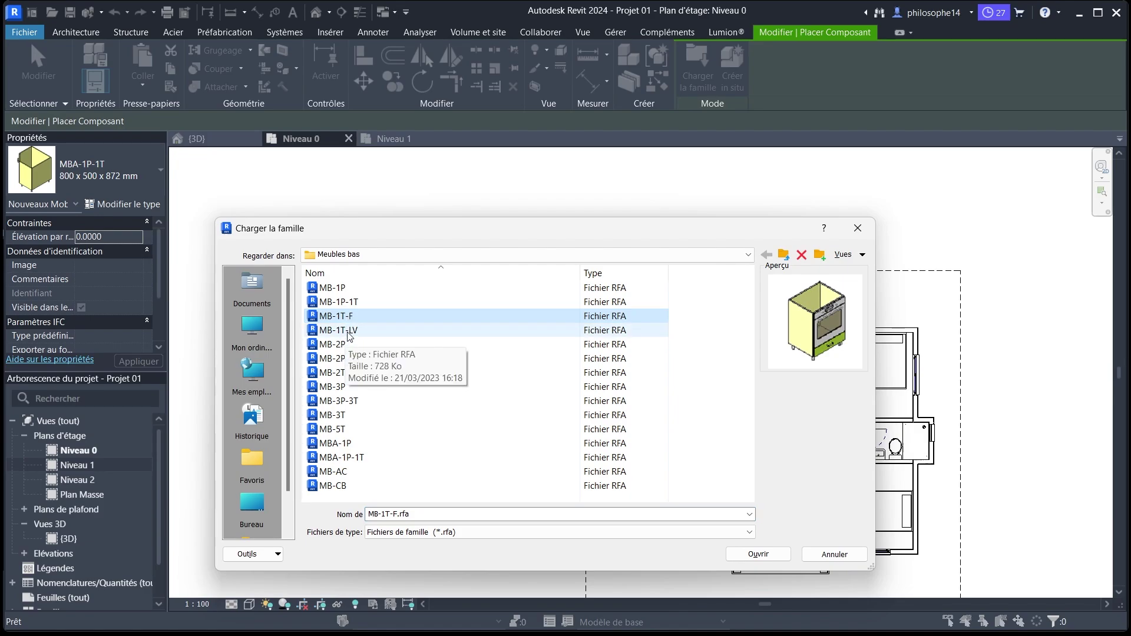
{"action": "left_click", "coordinate": [348, 332]}
{"action": "left_click", "coordinate": [344, 346]}
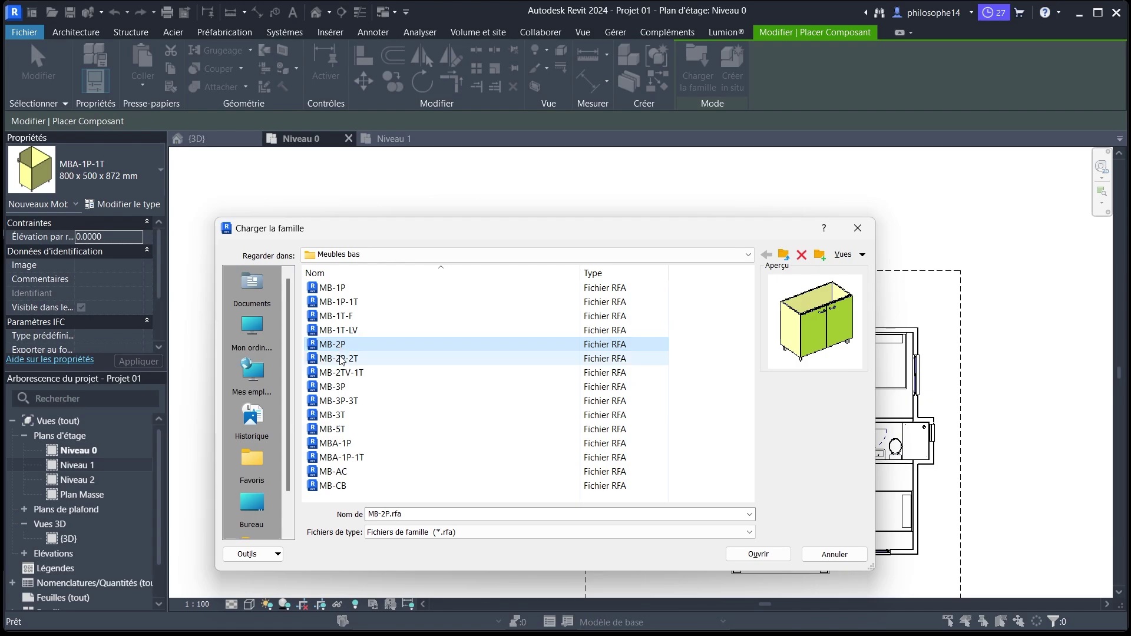
{"action": "left_click", "coordinate": [342, 361]}
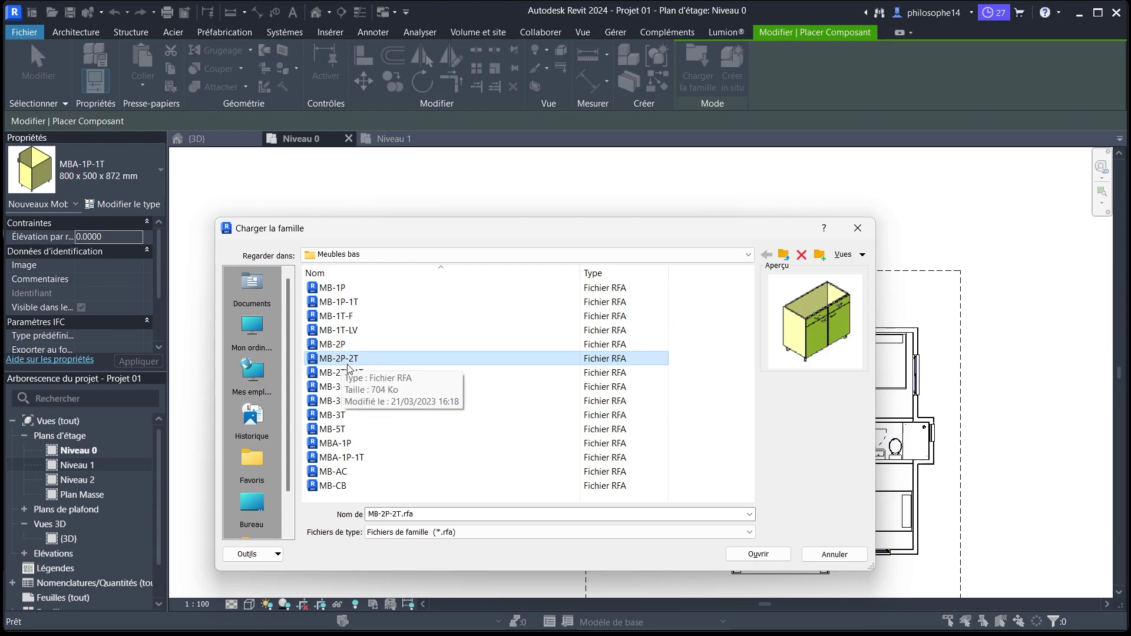
{"action": "left_click", "coordinate": [769, 557]}
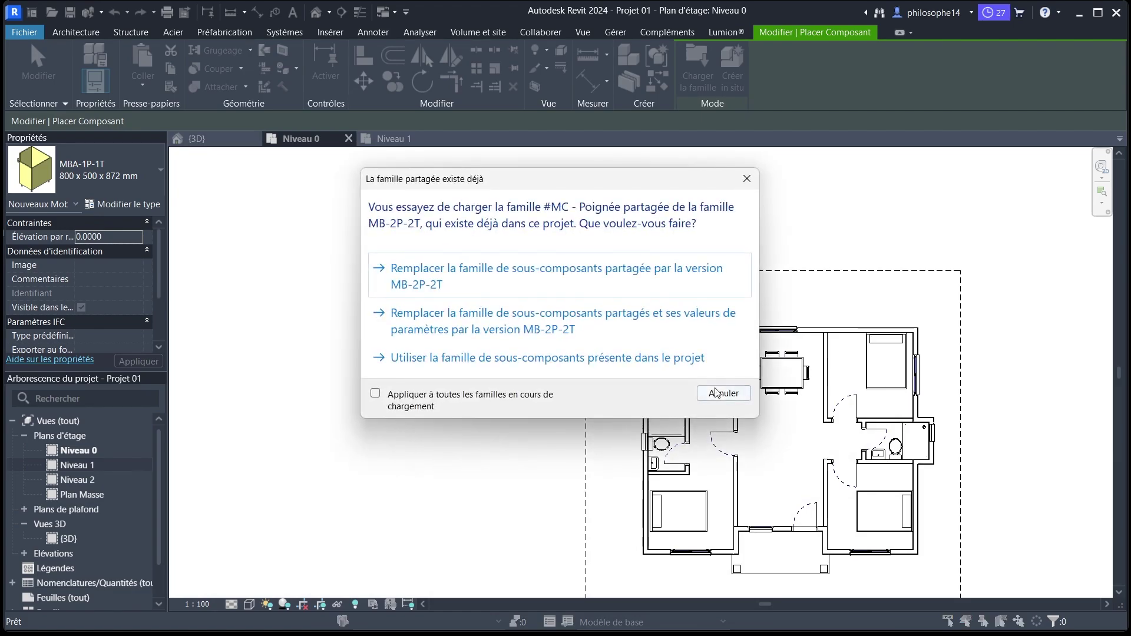
{"action": "left_click", "coordinate": [564, 292]}
Place two MB-2P-2T base cabinets end to end along the kitchen window wall, between the corner cabinet and the adjacent exterior wall.
{"action": "scroll", "coordinate": [667, 366], "scroll_direction": "up", "scroll_amount": 2}
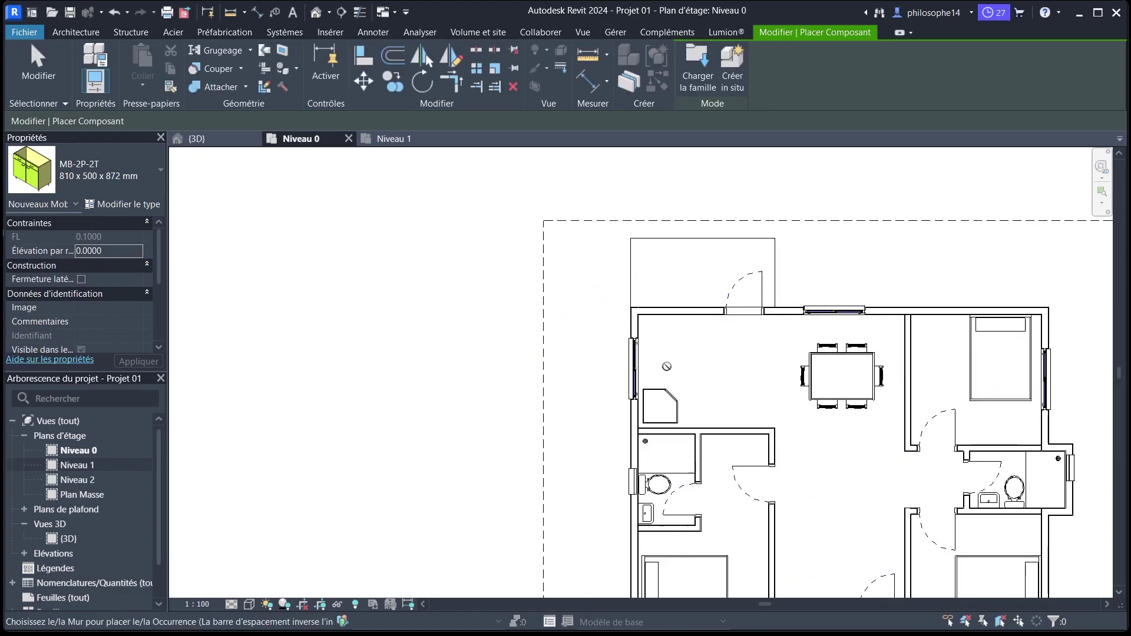
{"action": "scroll", "coordinate": [641, 364], "scroll_direction": "up", "scroll_amount": 2}
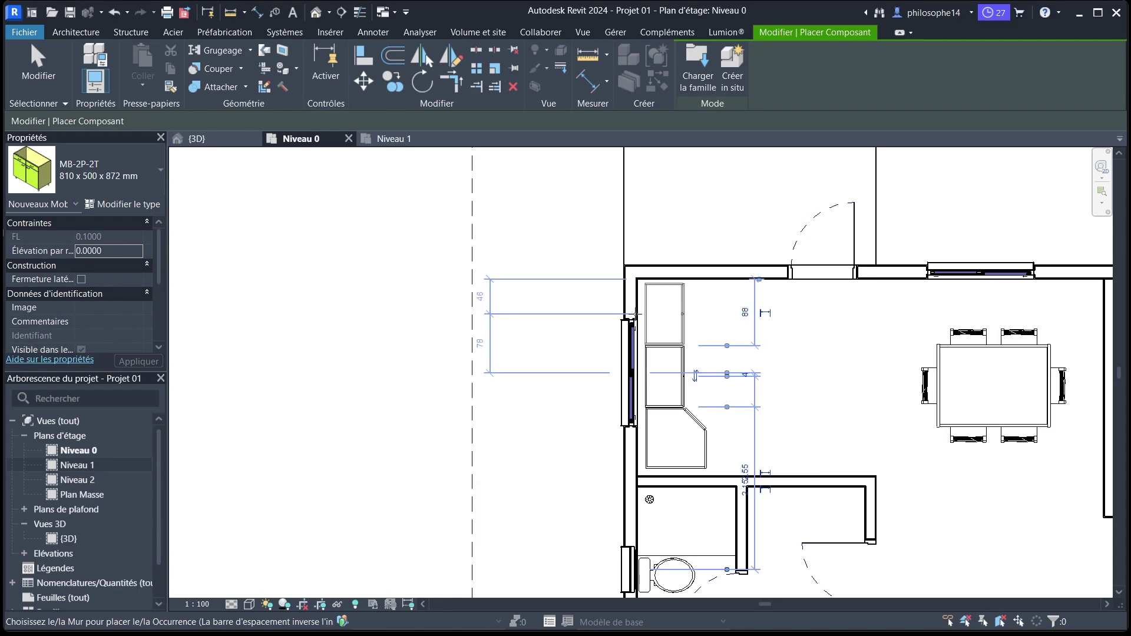
{"action": "scroll", "coordinate": [531, 328], "scroll_direction": "down", "scroll_amount": 1}
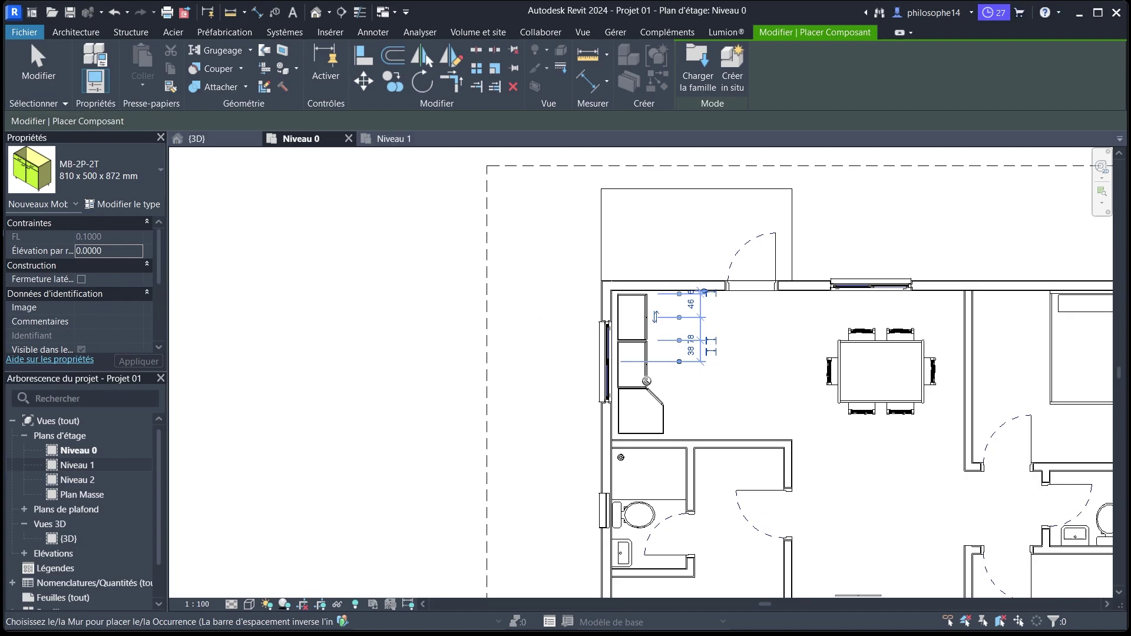
{"action": "scroll", "coordinate": [622, 366], "scroll_direction": "down", "scroll_amount": 2}
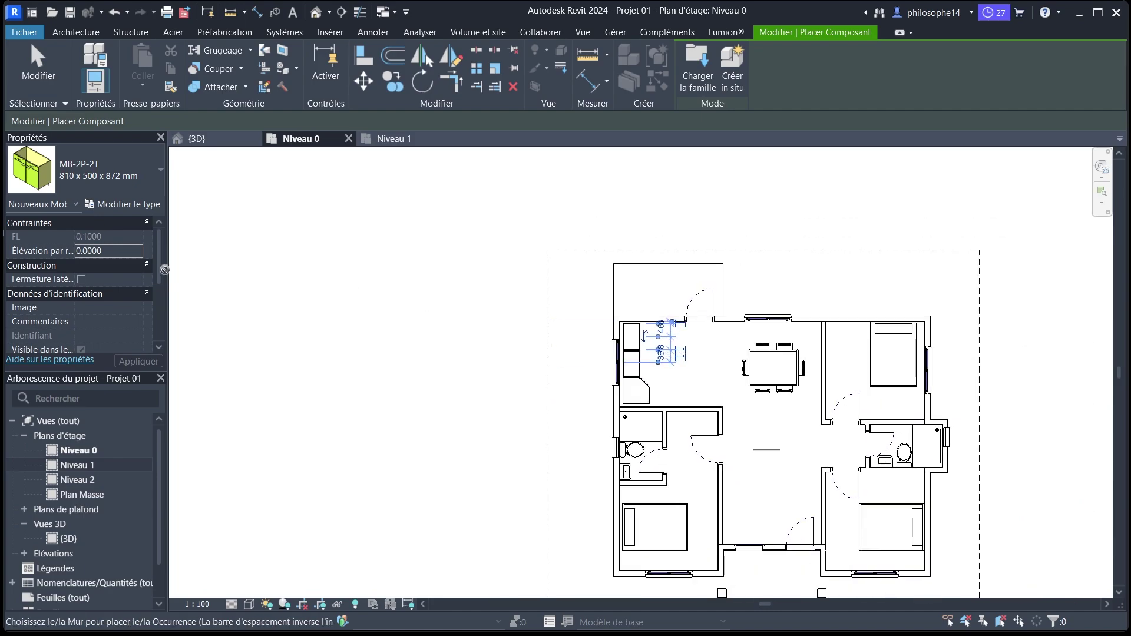
Check the kitchen on the reference plan and open the Equipement spécialisé > Electroménager folder for loading a family.
{"action": "scroll", "coordinate": [638, 317], "scroll_direction": "down", "scroll_amount": 4}
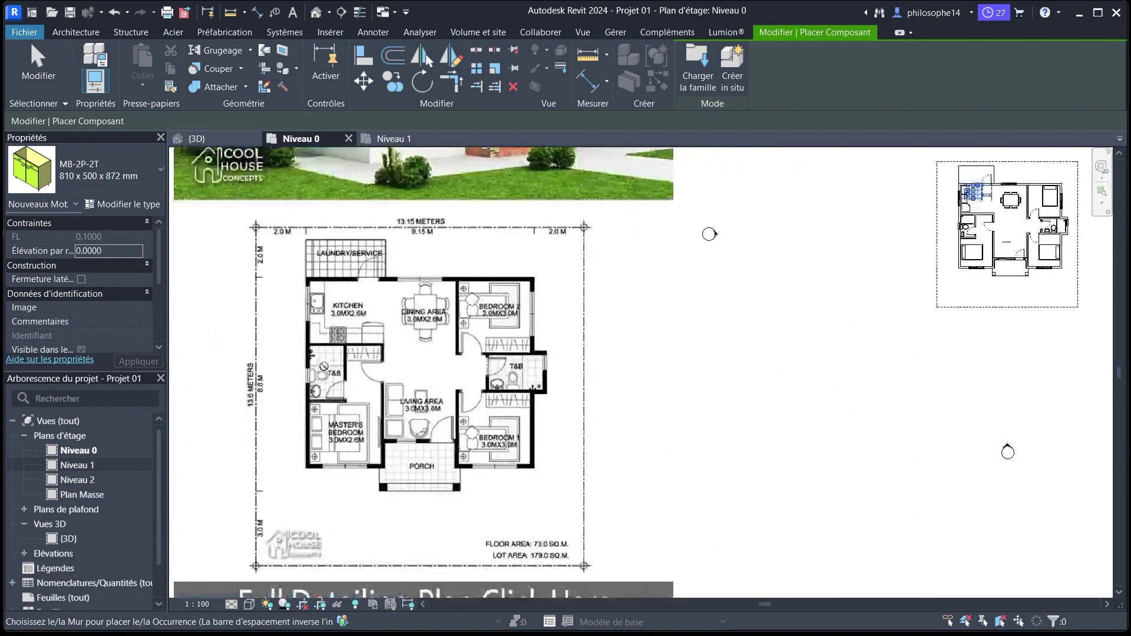
{"action": "left_click", "coordinate": [698, 75]}
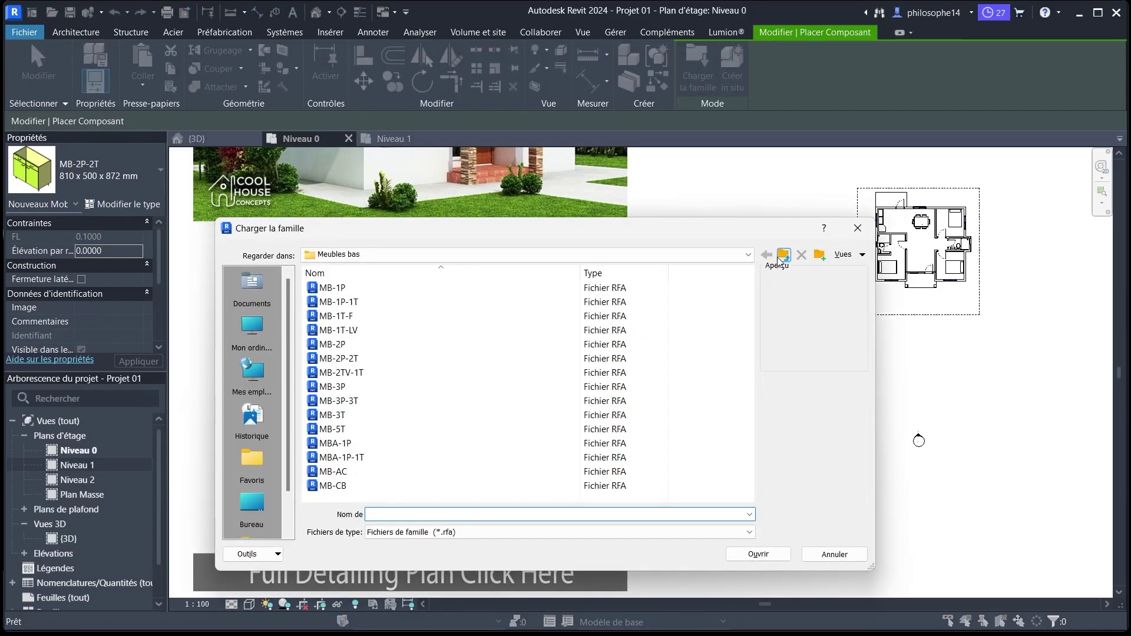
{"action": "left_click", "coordinate": [783, 254]}
{"action": "left_click", "coordinate": [783, 254]}
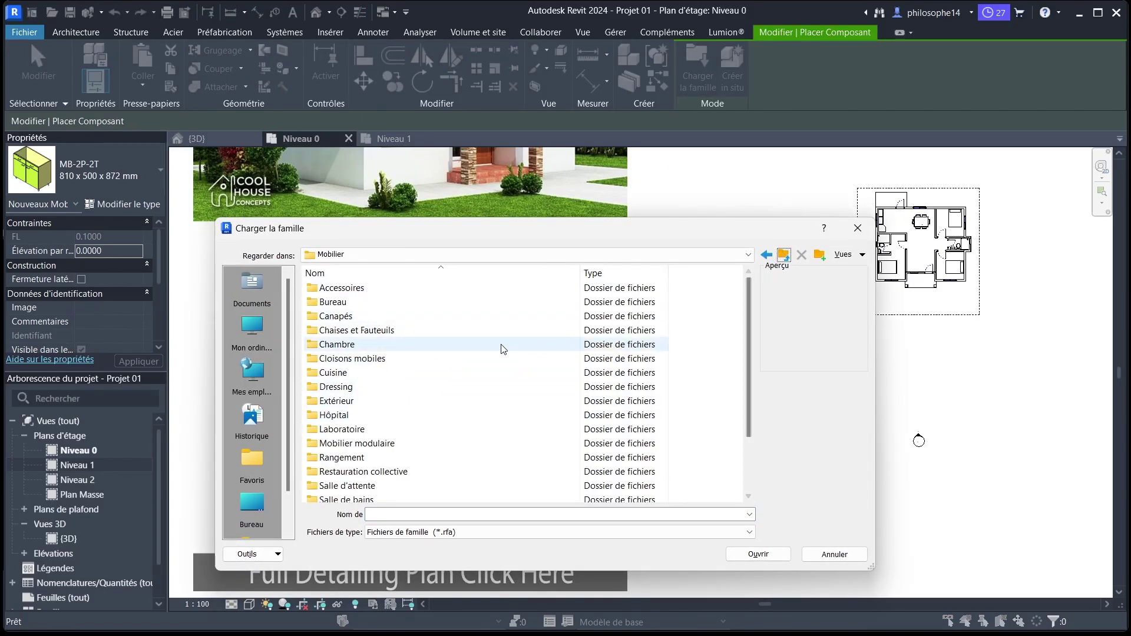
{"action": "left_click", "coordinate": [782, 258]}
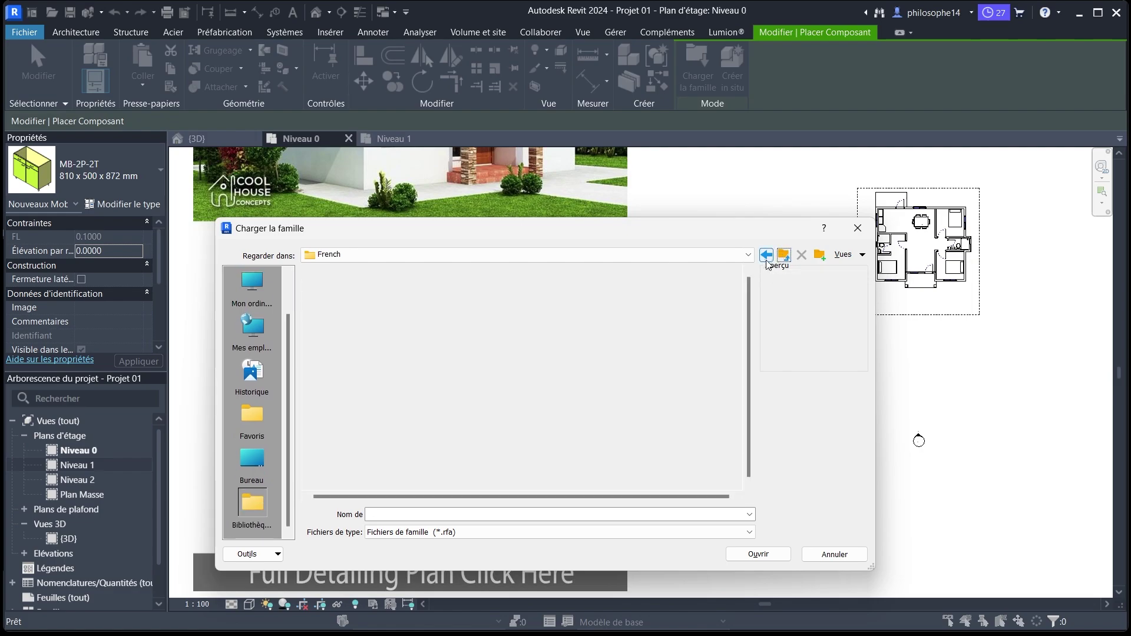
{"action": "scroll", "coordinate": [400, 348], "scroll_direction": "down", "scroll_amount": 1}
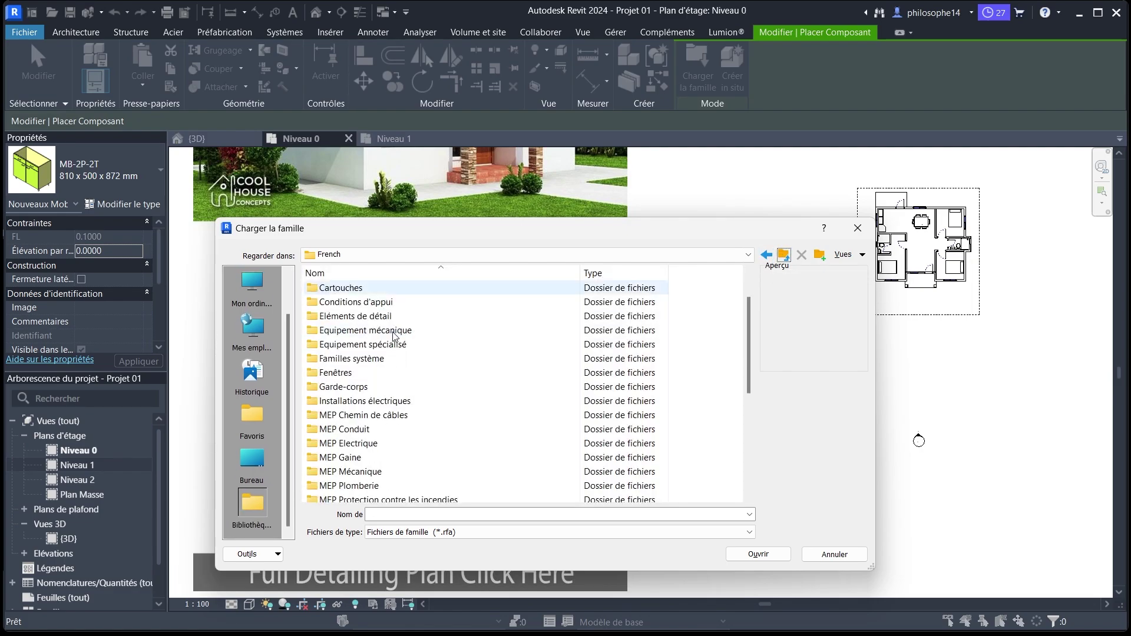
{"action": "double_click", "coordinate": [362, 344]}
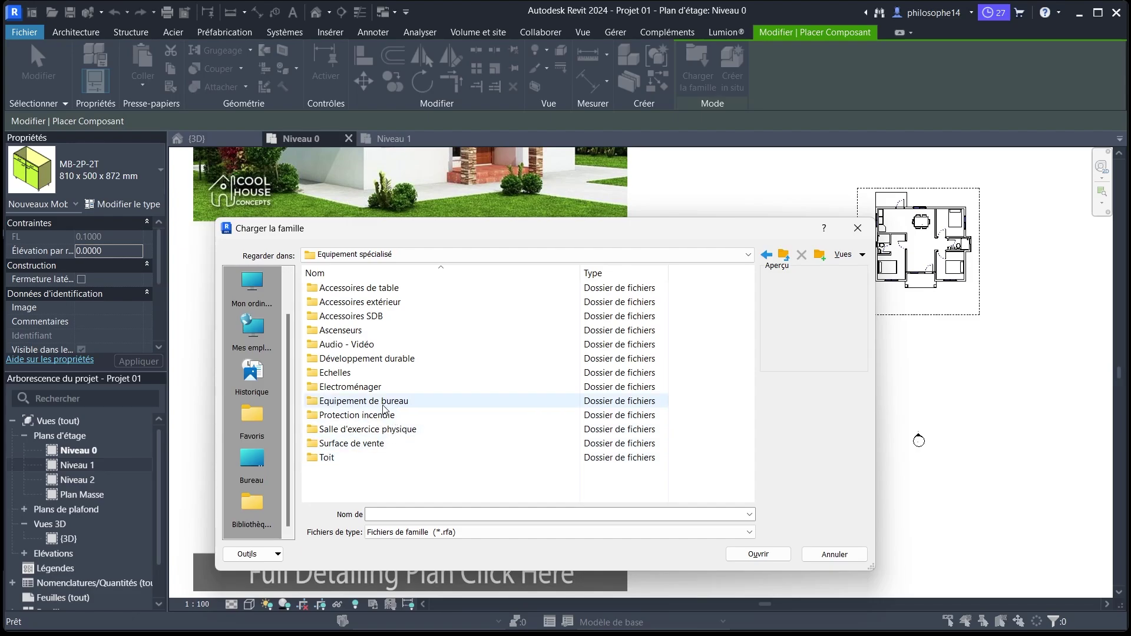
{"action": "left_click", "coordinate": [356, 389]}
{"action": "double_click", "coordinate": [356, 388]}
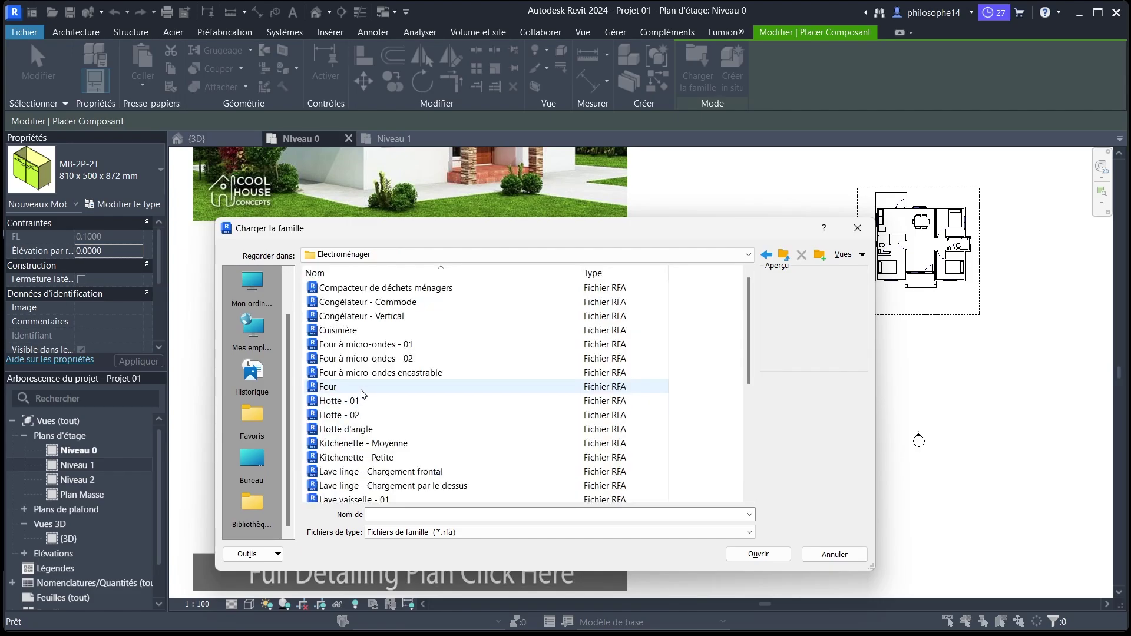
Look through the Electroménager appliances, including the microwave ovens, and load the Cuisinière family.
{"action": "scroll", "coordinate": [361, 448], "scroll_direction": "down", "scroll_amount": 1}
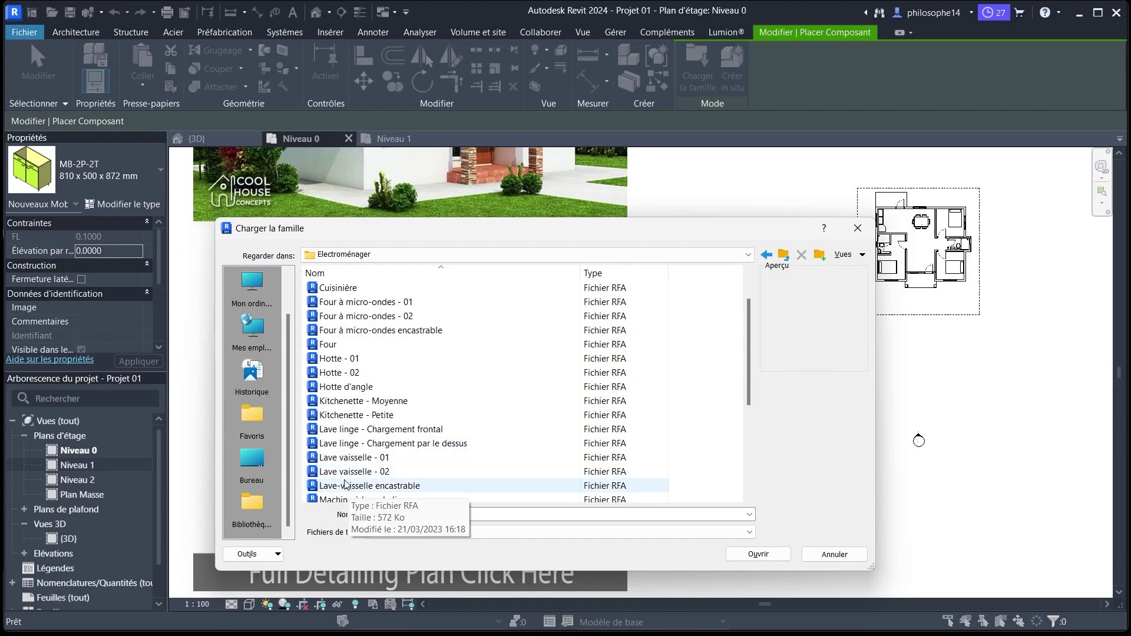
{"action": "scroll", "coordinate": [362, 425], "scroll_direction": "up", "scroll_amount": 1}
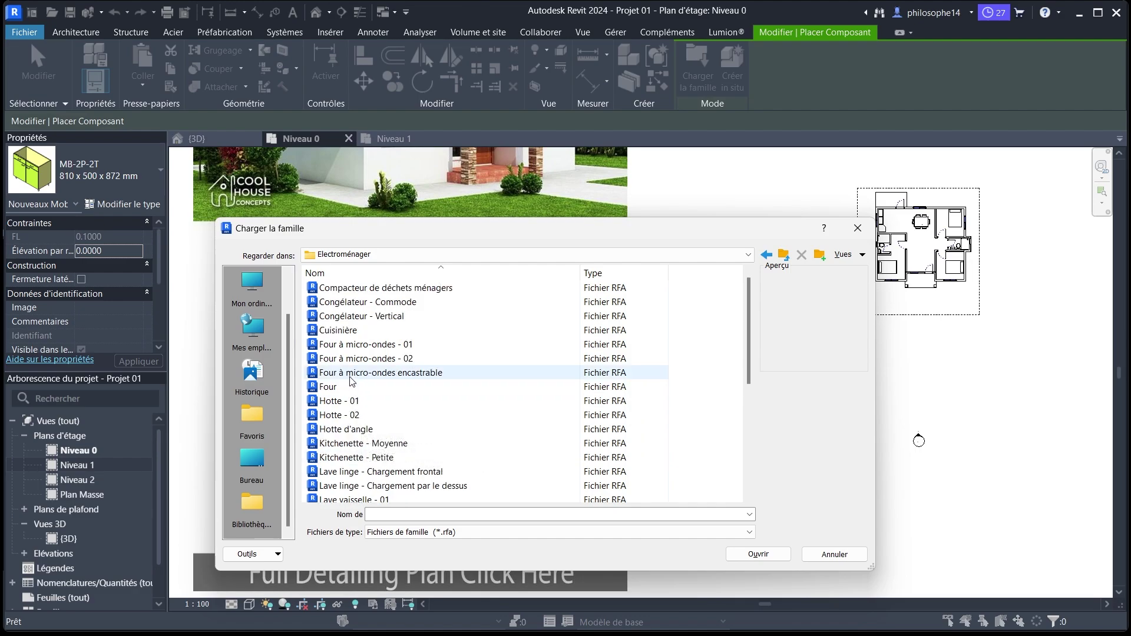
{"action": "left_click", "coordinate": [350, 344]}
{"action": "left_click", "coordinate": [350, 359]}
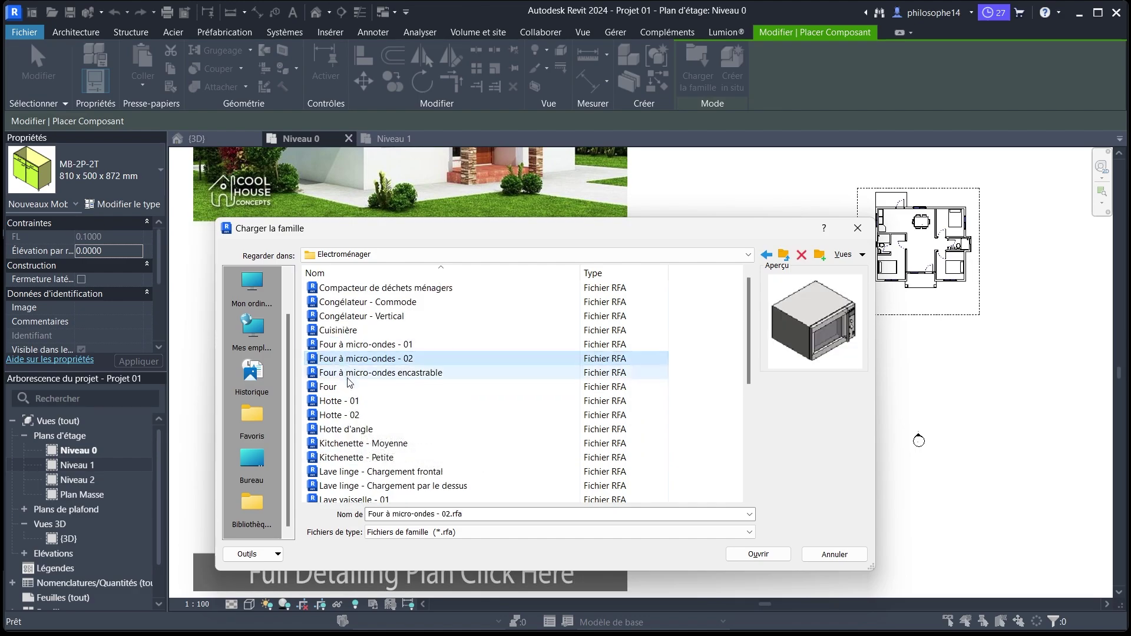
{"action": "left_click", "coordinate": [342, 330]}
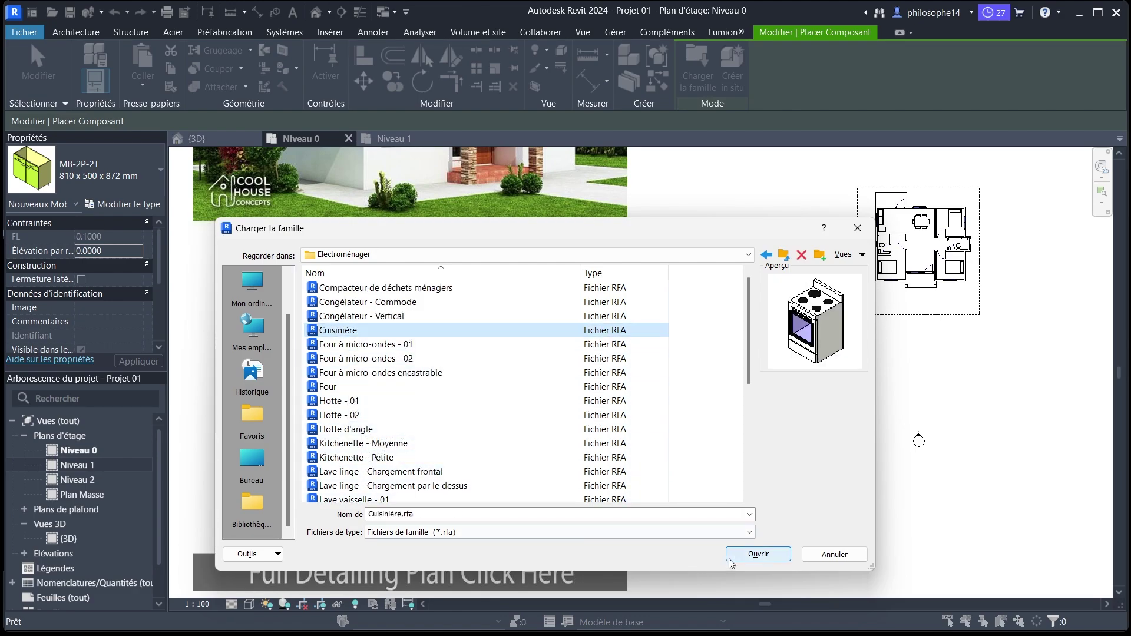
{"action": "left_click", "coordinate": [757, 554]}
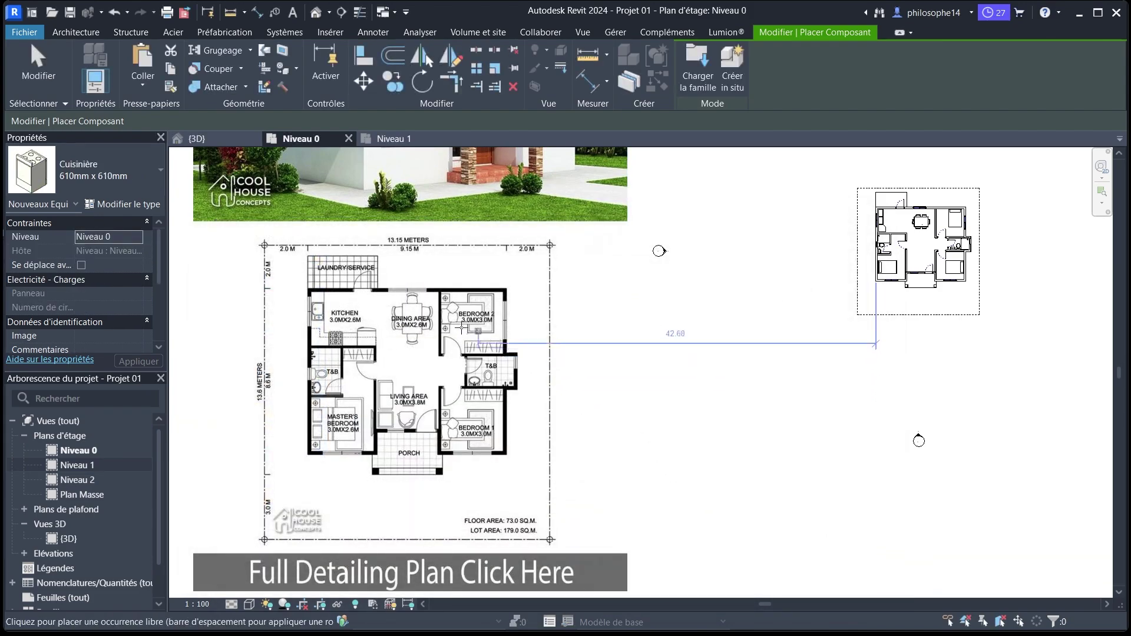
Place the 610mm x 610mm Cuisinière against the bathroom wall, snapped to the back end of the MBA-1P-1T corner cabinet.
{"action": "scroll", "coordinate": [966, 235], "scroll_direction": "up", "scroll_amount": 2}
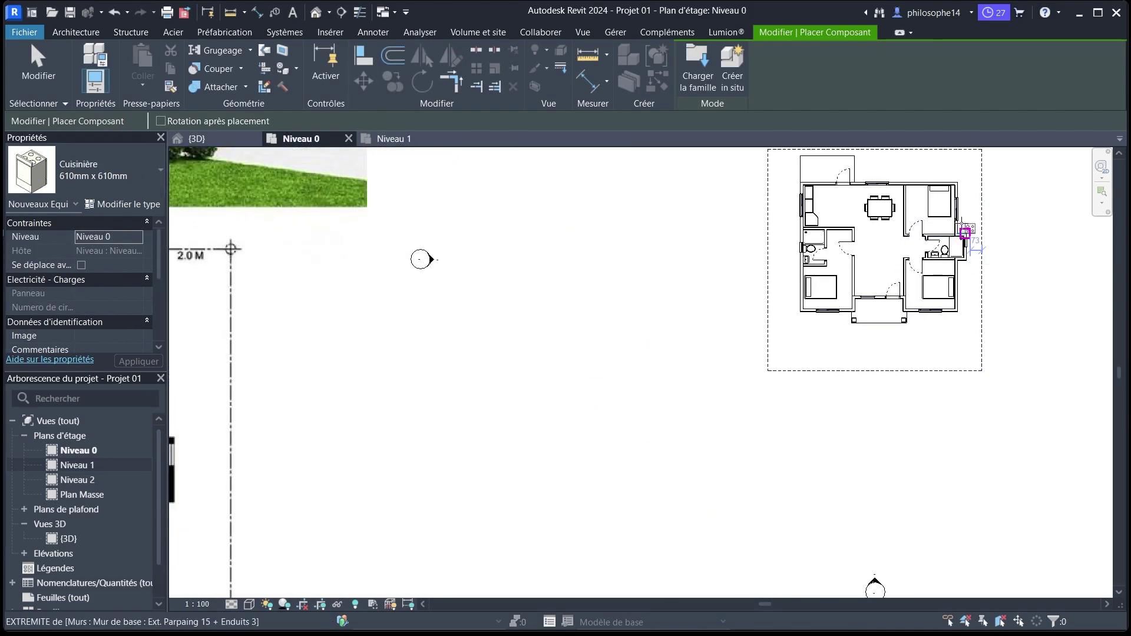
{"action": "scroll", "coordinate": [965, 233], "scroll_direction": "up", "scroll_amount": 4}
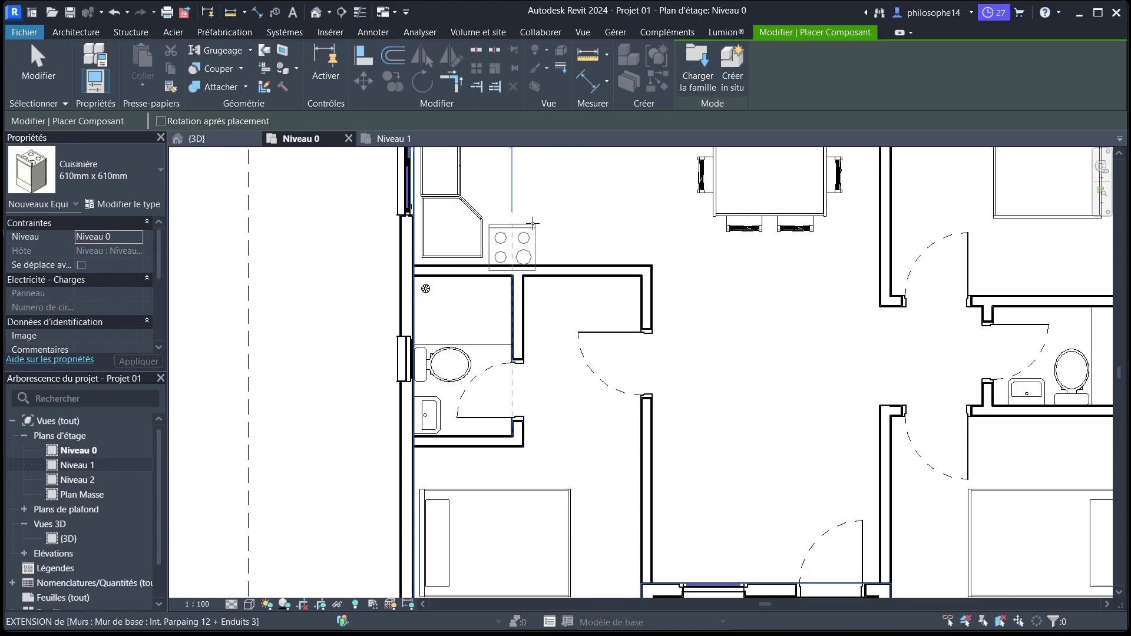
{"action": "scroll", "coordinate": [490, 249], "scroll_direction": "up", "scroll_amount": 2}
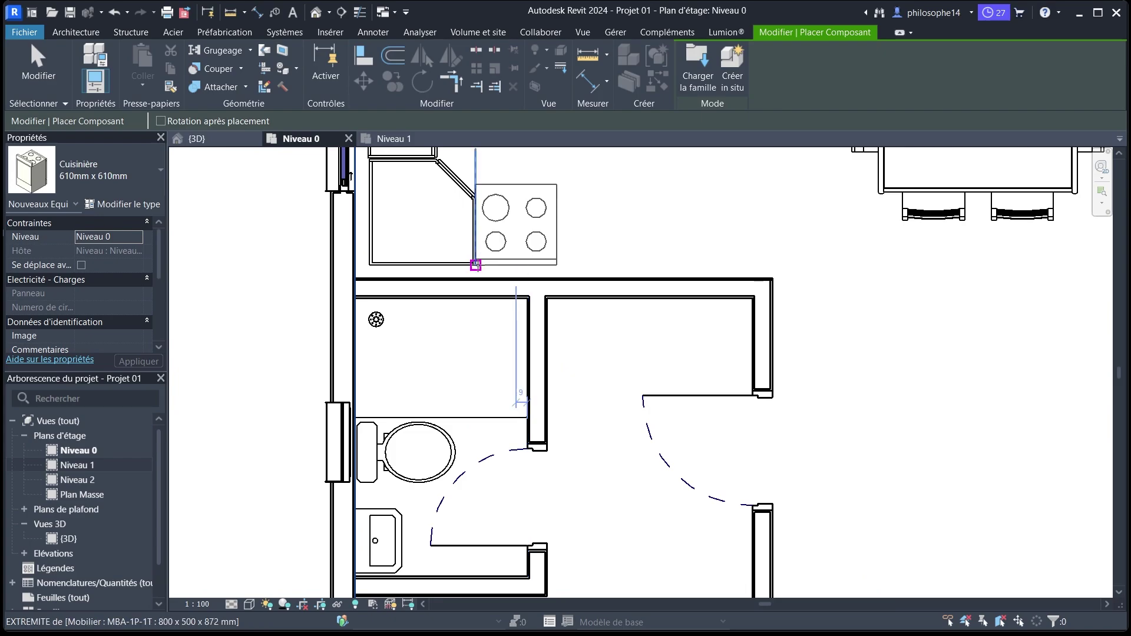
{"action": "left_click", "coordinate": [476, 265]}
{"action": "scroll", "coordinate": [525, 327], "scroll_direction": "down", "scroll_amount": 3}
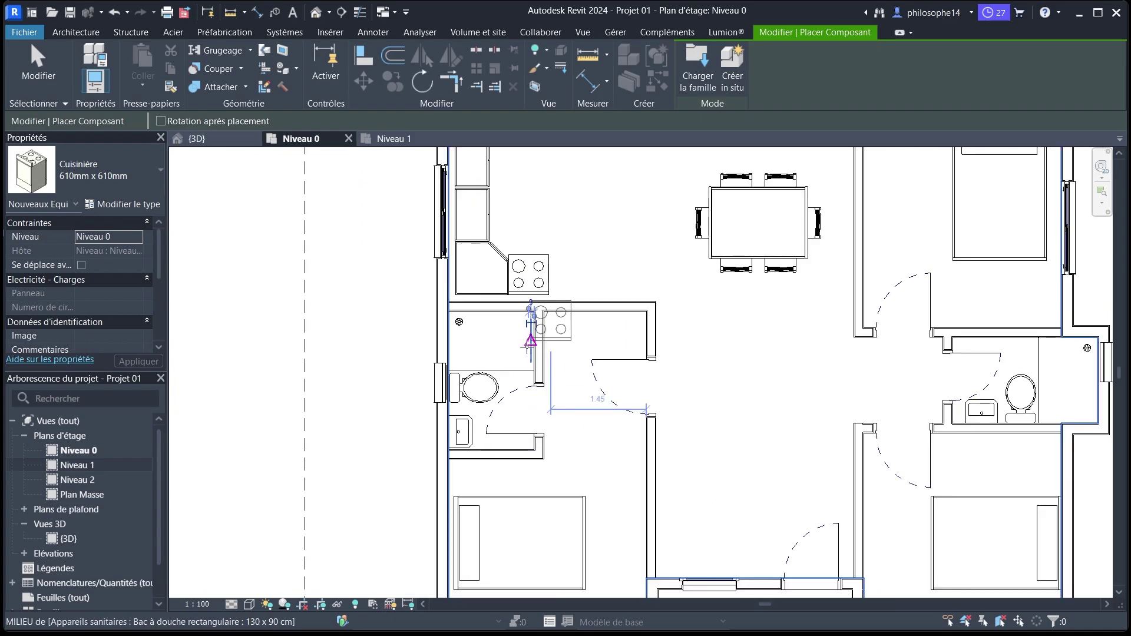
{"action": "scroll", "coordinate": [446, 350], "scroll_direction": "down", "scroll_amount": 2}
{"action": "scroll", "coordinate": [576, 342], "scroll_direction": "up", "scroll_amount": 2}
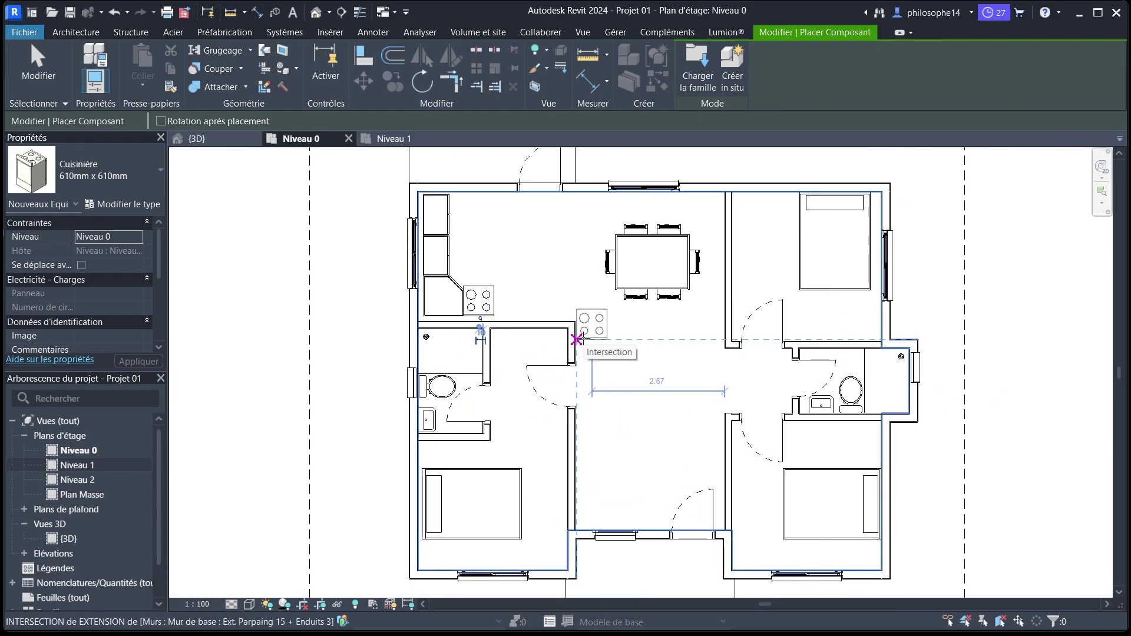
{"action": "scroll", "coordinate": [577, 341], "scroll_direction": "down", "scroll_amount": 2}
Open the Mobilier > Cuisine > Meubles bas folder for loading another family.
{"action": "left_click", "coordinate": [698, 62]}
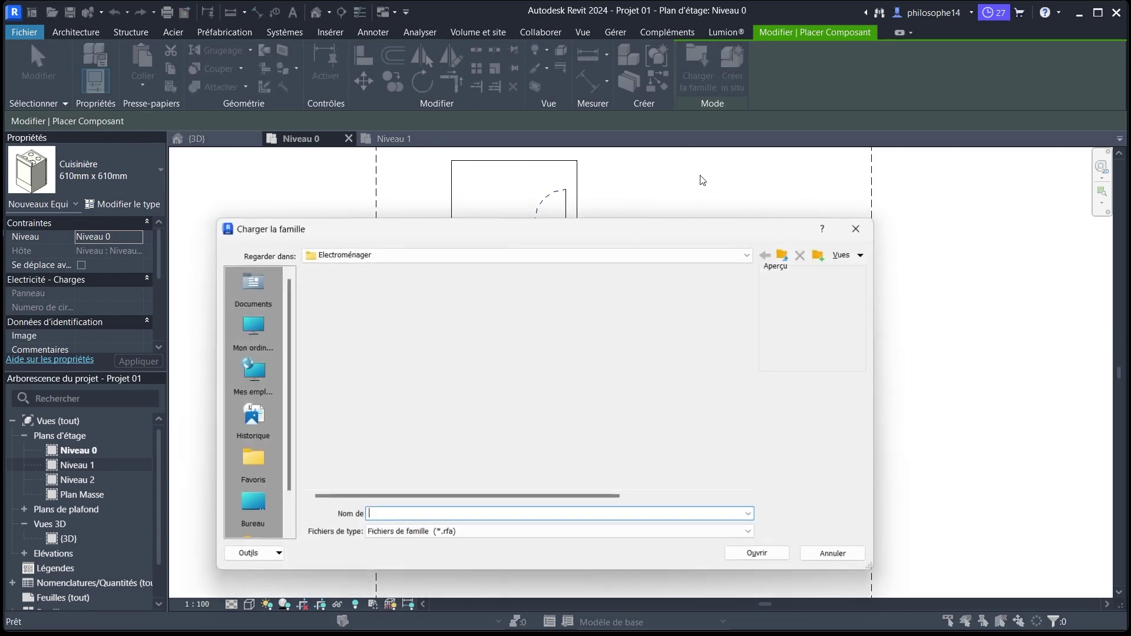
{"action": "left_click", "coordinate": [783, 255]}
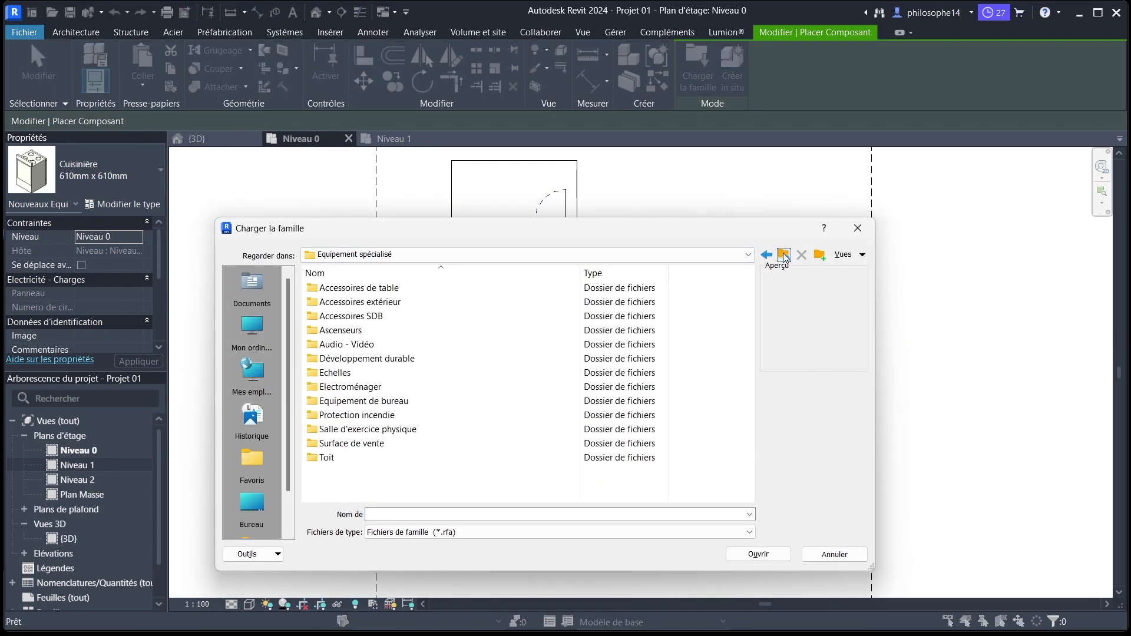
{"action": "left_click", "coordinate": [783, 255]}
{"action": "scroll", "coordinate": [389, 390], "scroll_direction": "down", "scroll_amount": 4}
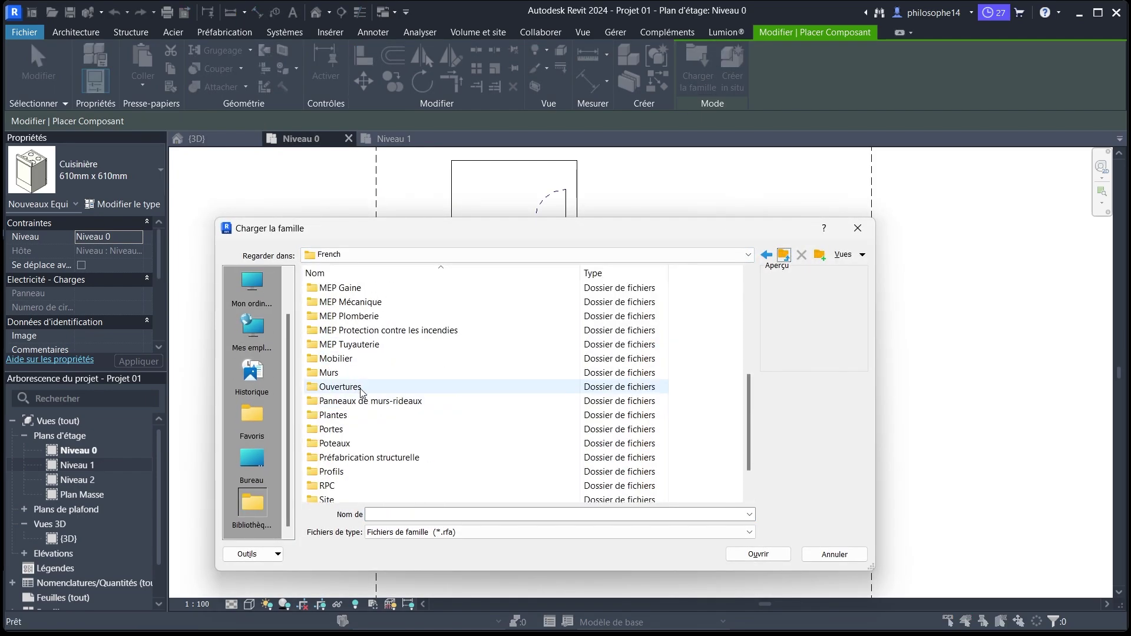
{"action": "double_click", "coordinate": [342, 359]}
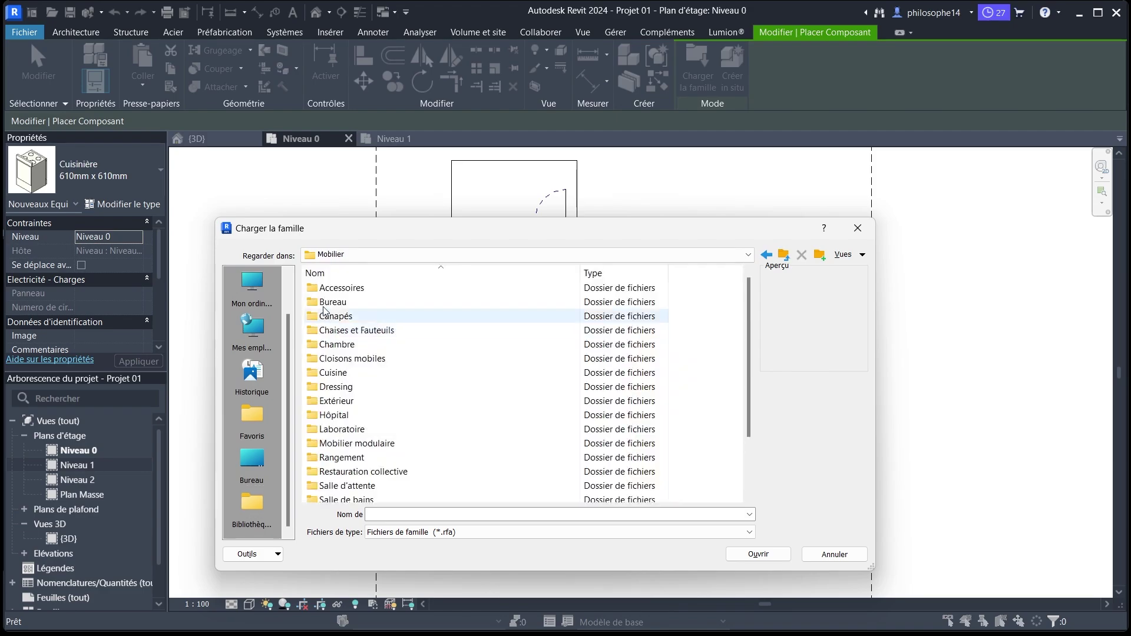
{"action": "double_click", "coordinate": [334, 372]}
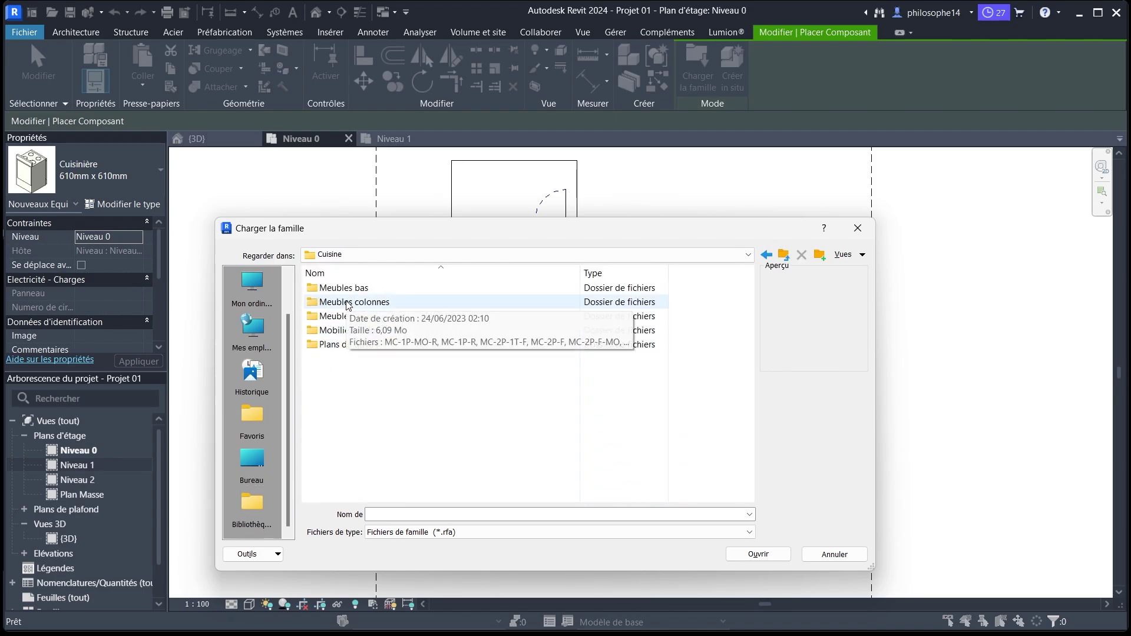
{"action": "double_click", "coordinate": [341, 288]}
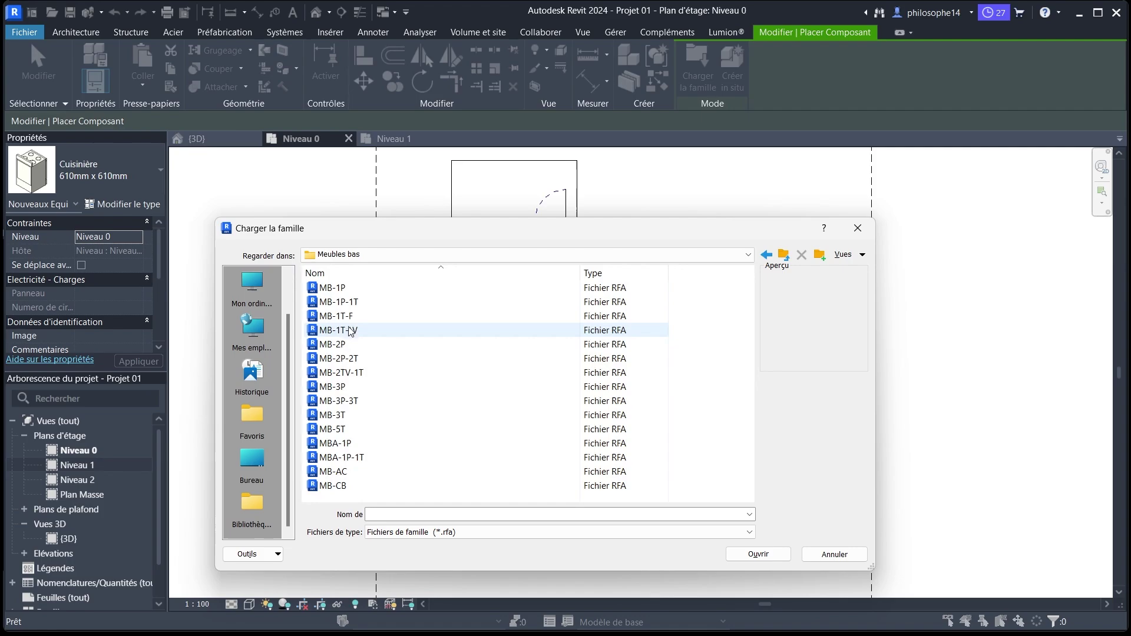
Preview the MB-2TV-1T and MB-3P base cabinets, then load the MB-3P-3T family, replacing the shared subcomponent family with its version.
{"action": "left_click", "coordinate": [335, 373]}
{"action": "left_click", "coordinate": [338, 387]}
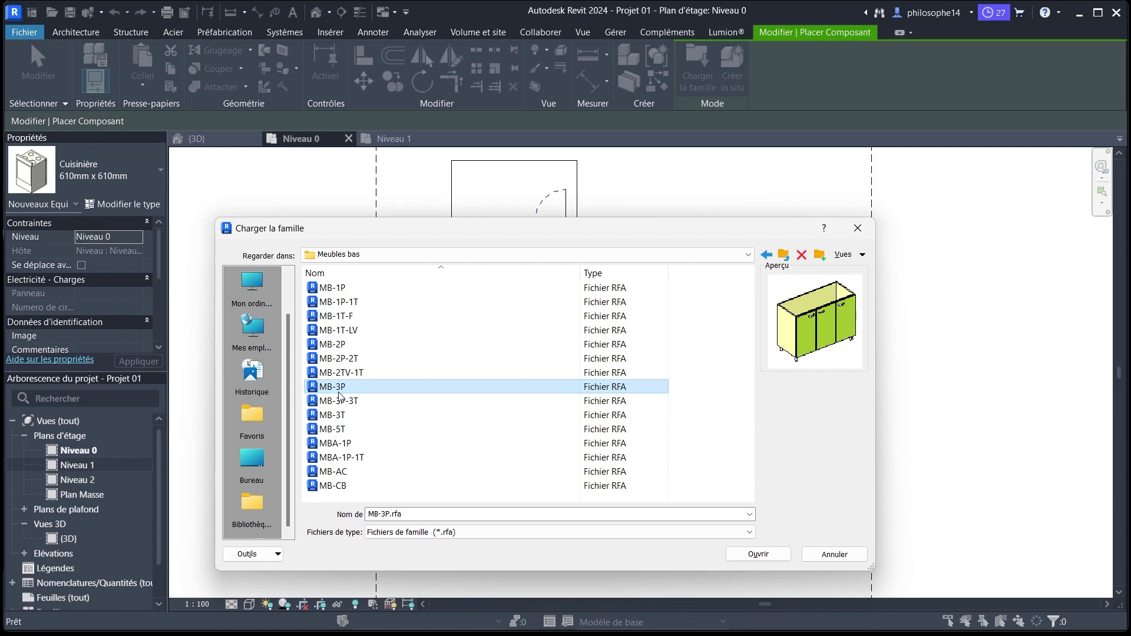
{"action": "left_click", "coordinate": [345, 374]}
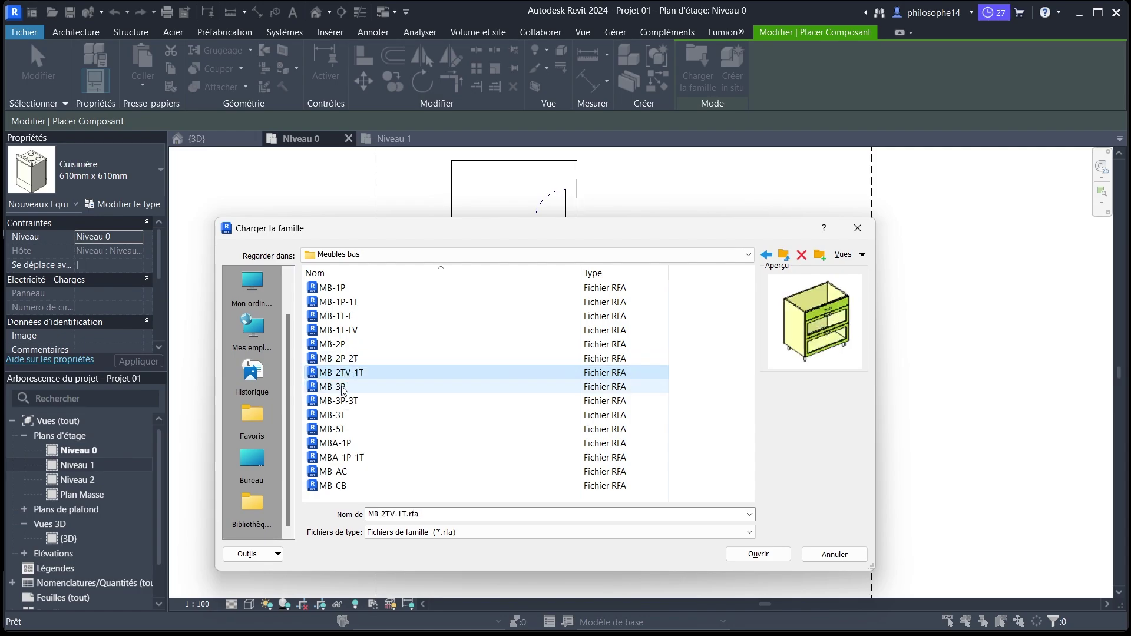
{"action": "left_click", "coordinate": [342, 389]}
{"action": "left_click", "coordinate": [339, 402]}
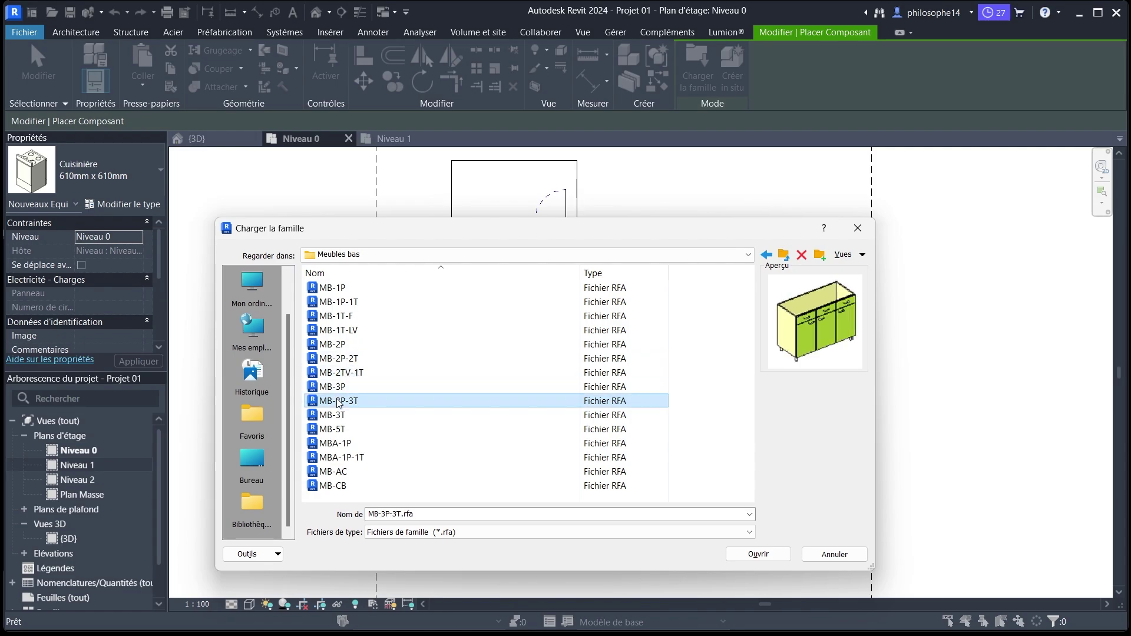
{"action": "left_click", "coordinate": [755, 554]}
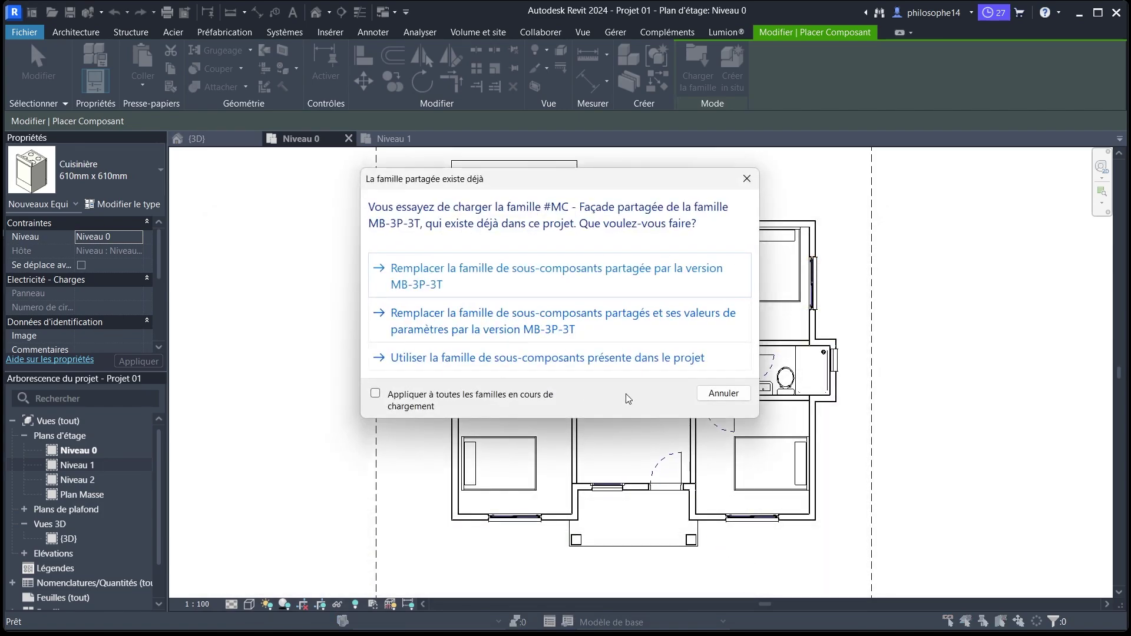
{"action": "left_click", "coordinate": [619, 276]}
Check the depth, width and height in the type properties of the MB-3P-3T cabinet.
{"action": "scroll", "coordinate": [518, 331], "scroll_direction": "up", "scroll_amount": 4}
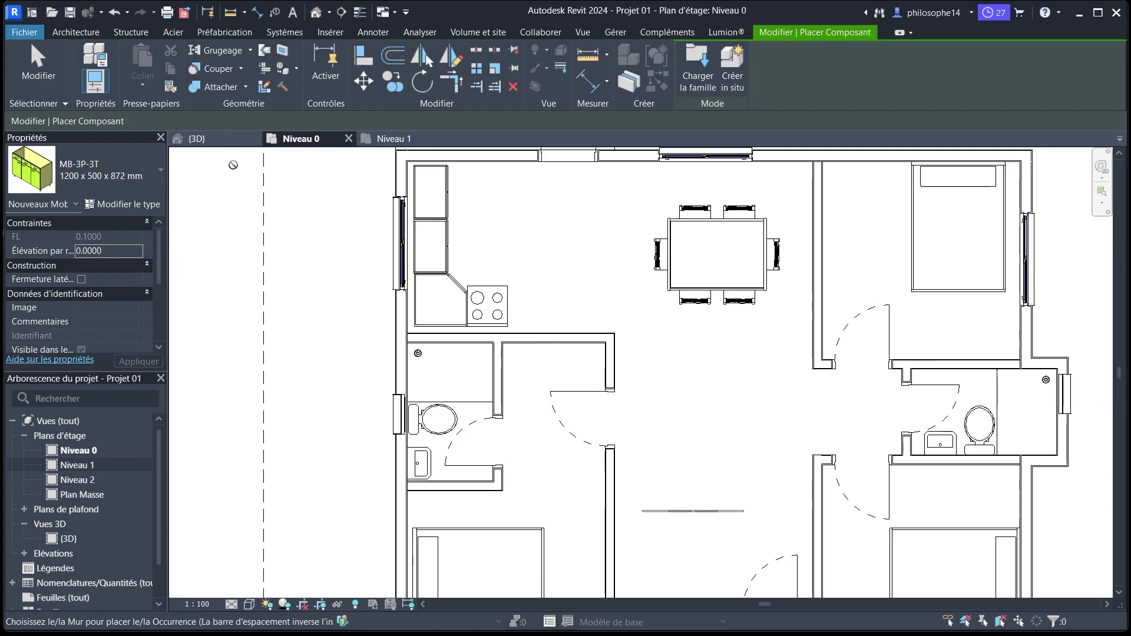
{"action": "left_click", "coordinate": [124, 206]}
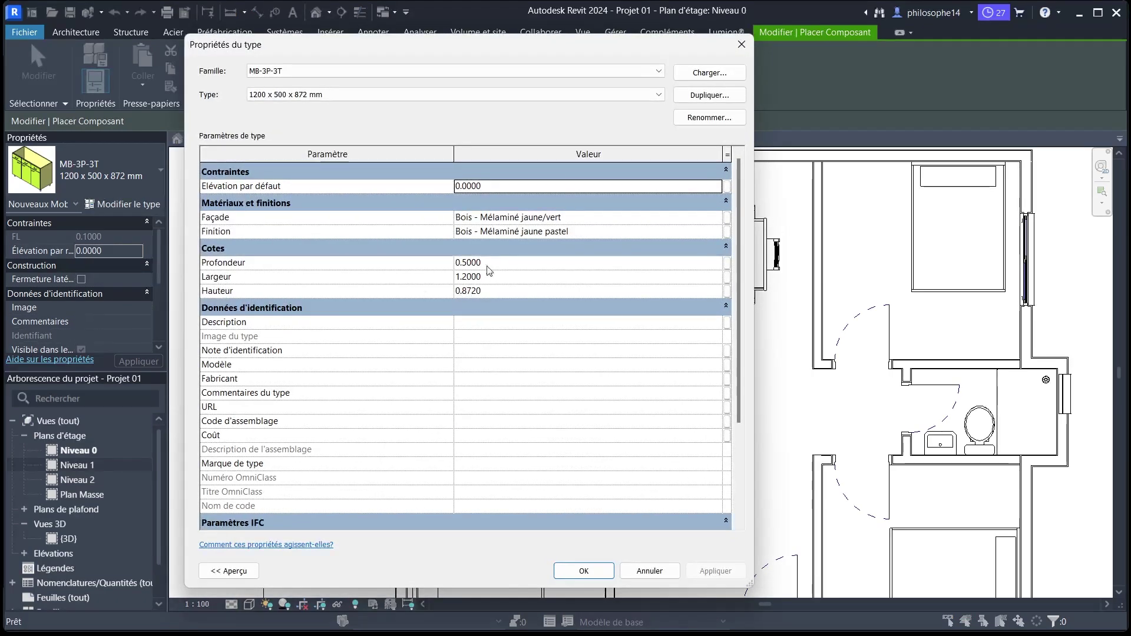
{"action": "left_click", "coordinate": [742, 45]}
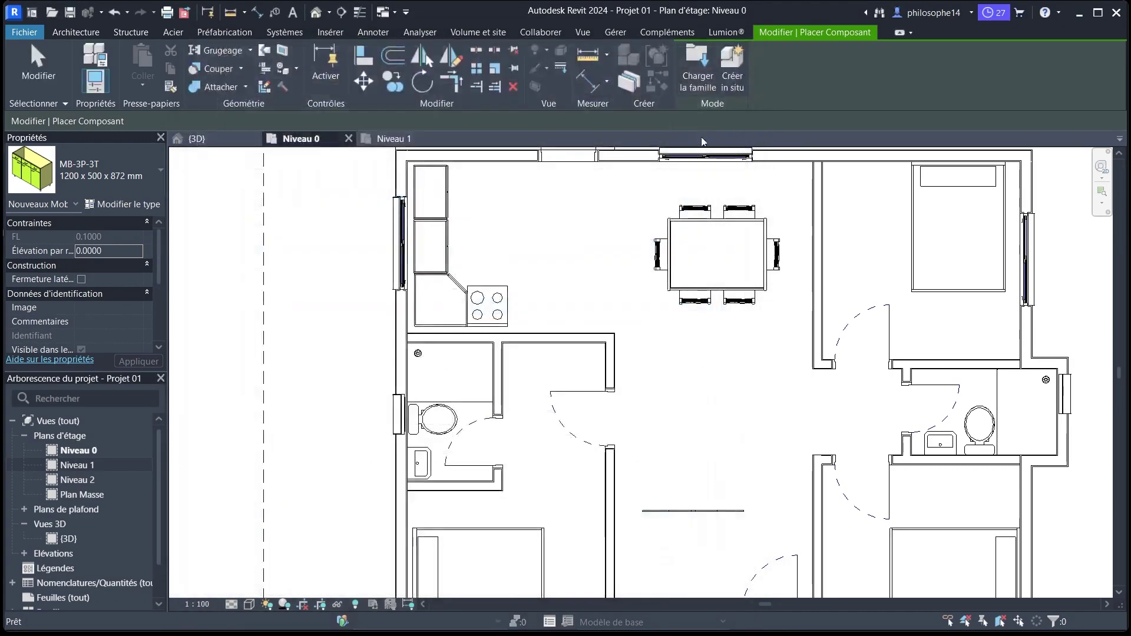
Try to load the MB-2P-2T base cabinet family and review the type properties of the cabinet being placed.
{"action": "left_click", "coordinate": [707, 68]}
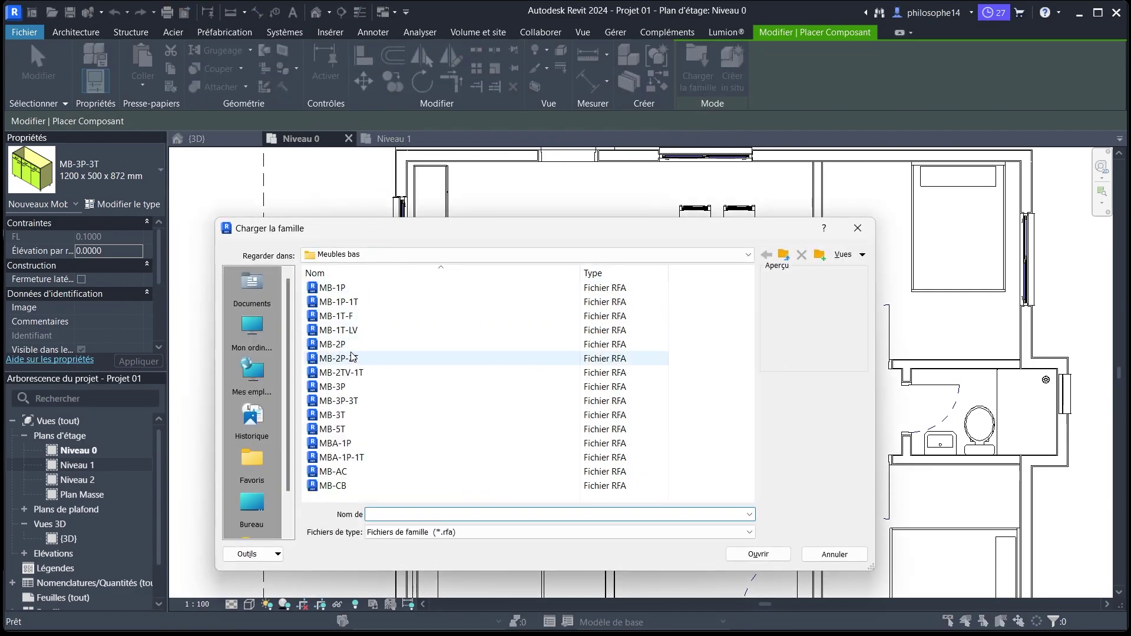
{"action": "left_click", "coordinate": [341, 359]}
{"action": "left_click", "coordinate": [760, 555]}
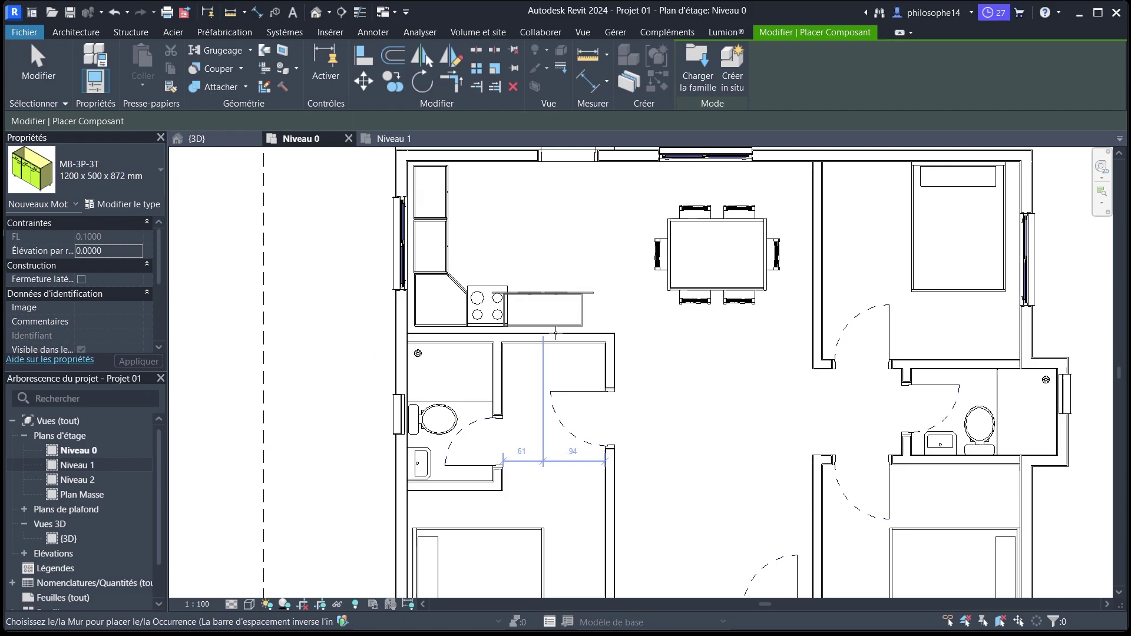
{"action": "left_click", "coordinate": [123, 204]}
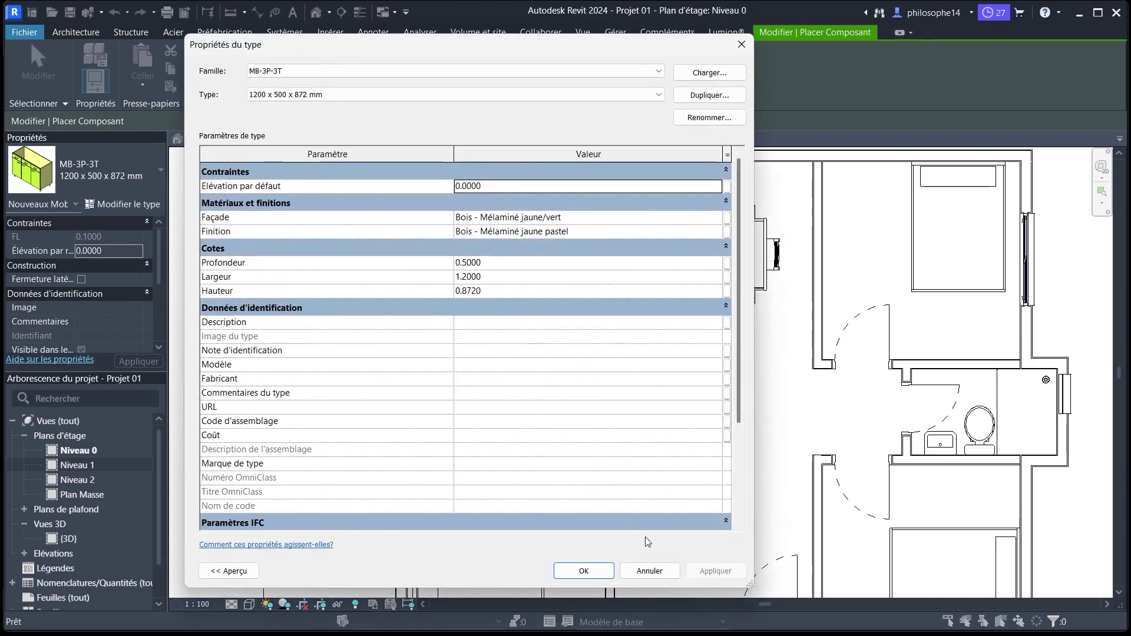
{"action": "left_click", "coordinate": [741, 44]}
Load the MB-1P-1T family with its shared subcomponent version and place the 520 x 500 x 872 mm cabinet against the bathroom wall beside the stove.
{"action": "left_click", "coordinate": [697, 68]}
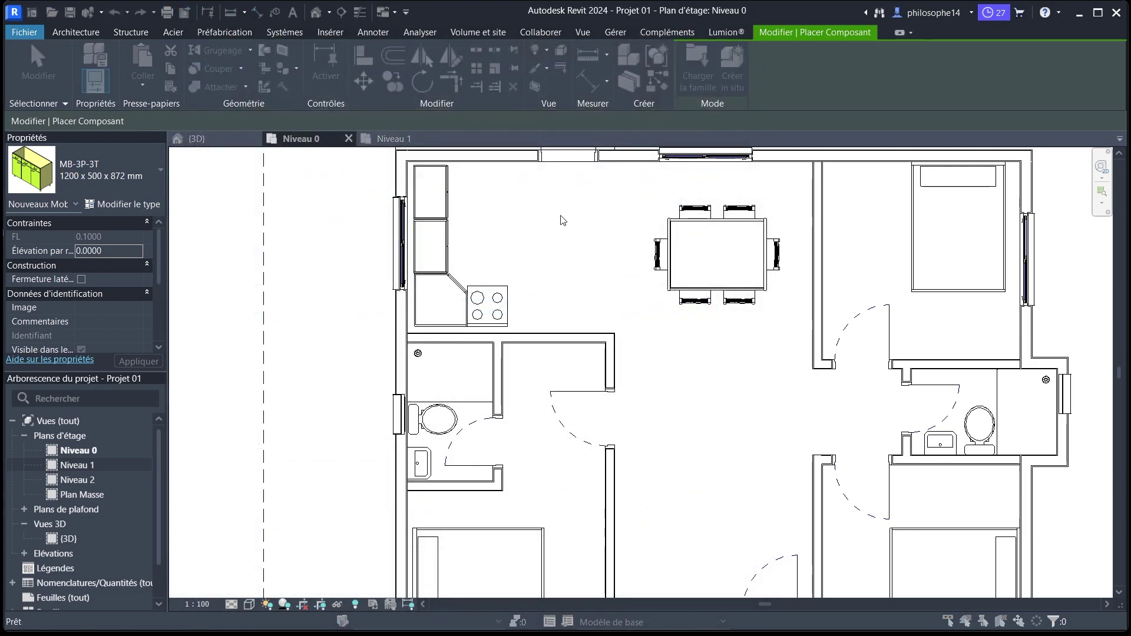
{"action": "left_click", "coordinate": [348, 301]}
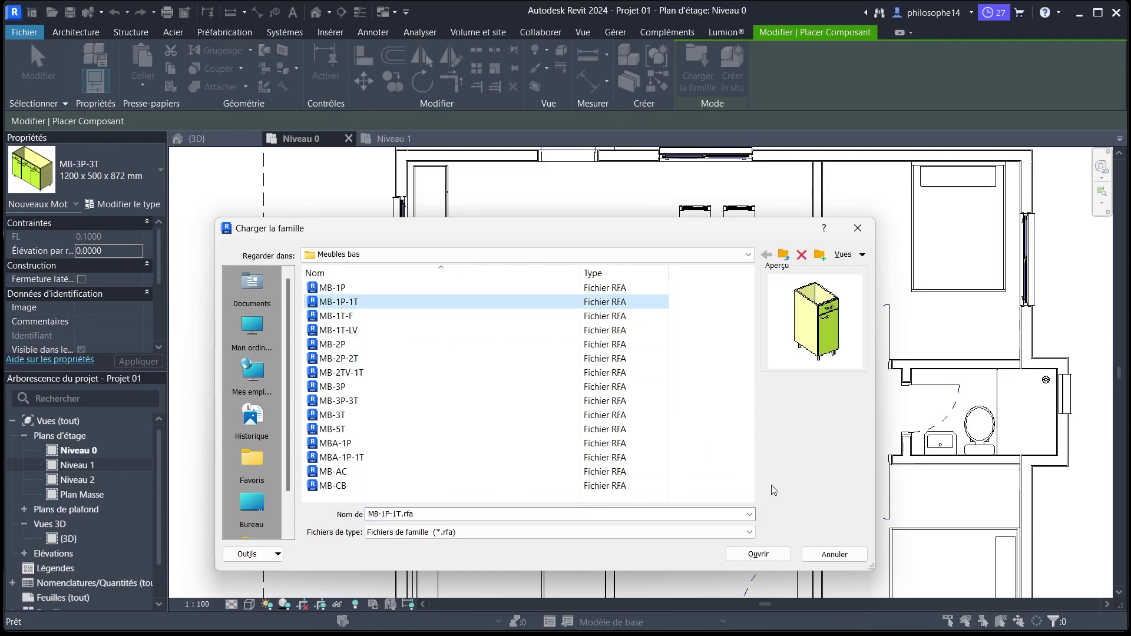
{"action": "left_click", "coordinate": [763, 556]}
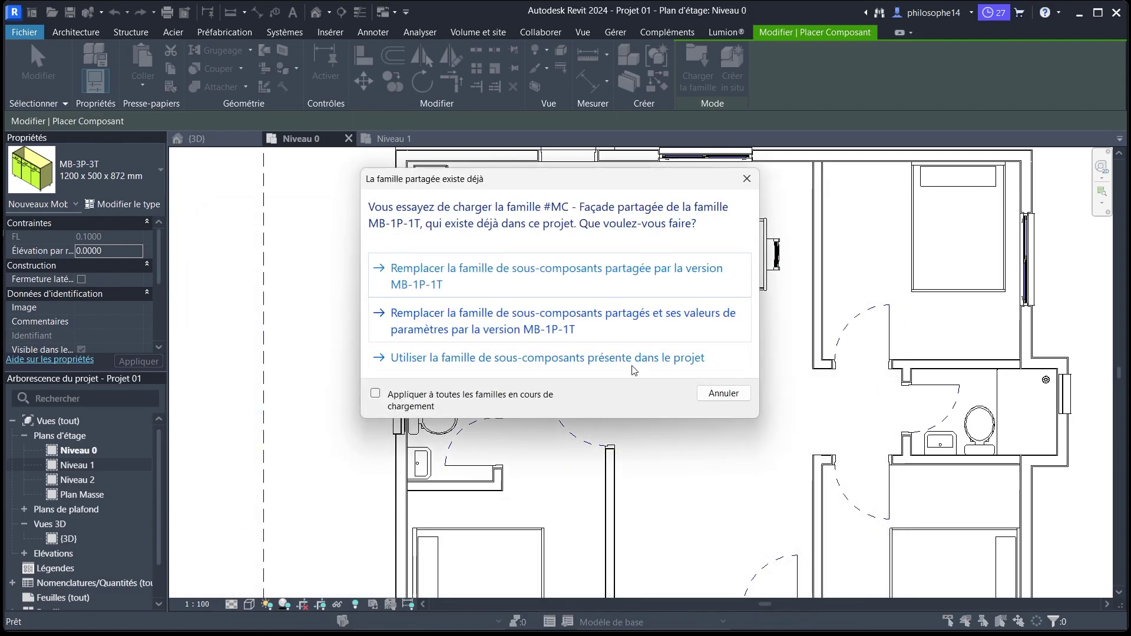
{"action": "left_click", "coordinate": [556, 277]}
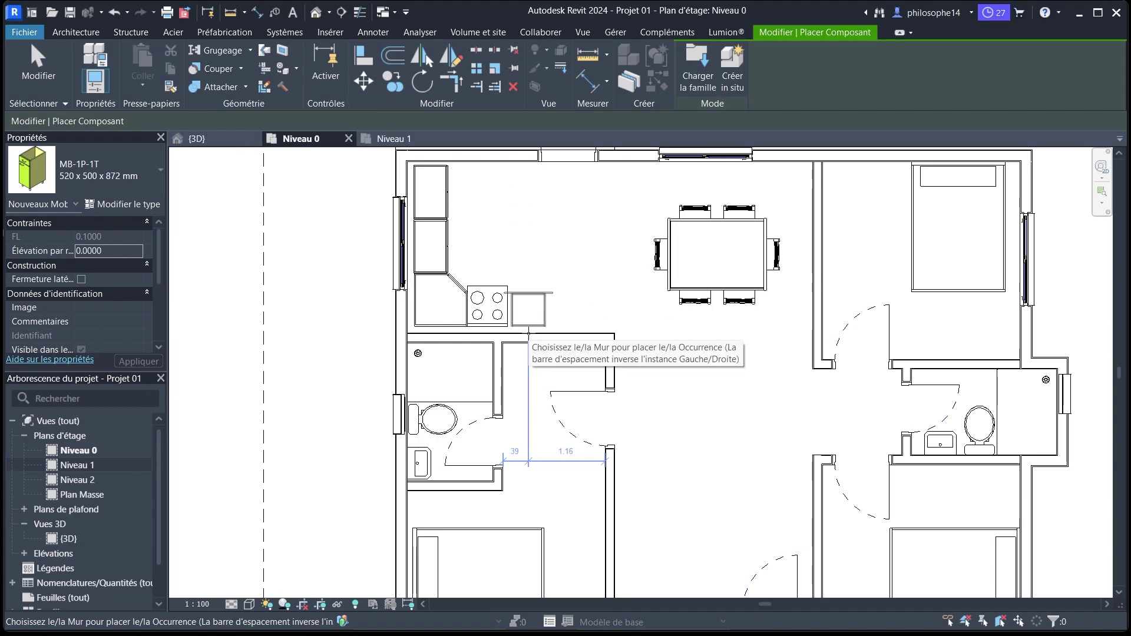
{"action": "left_click", "coordinate": [526, 333]}
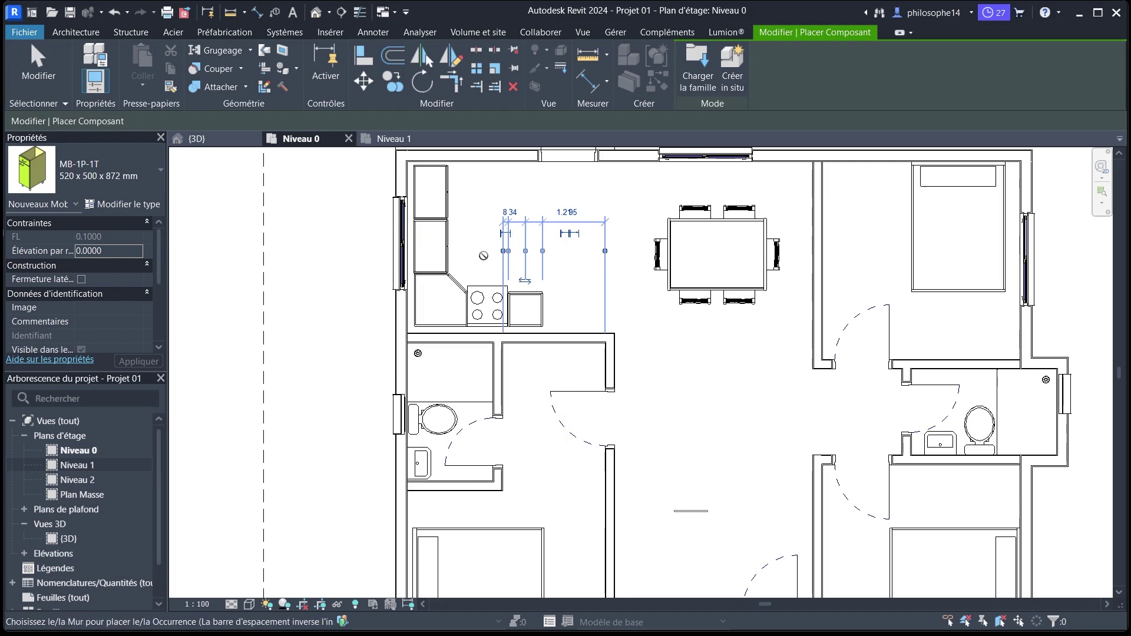
Open the Equipement spécialisé > Electroménager folder of the French library for loading another family.
{"action": "left_click", "coordinate": [697, 66]}
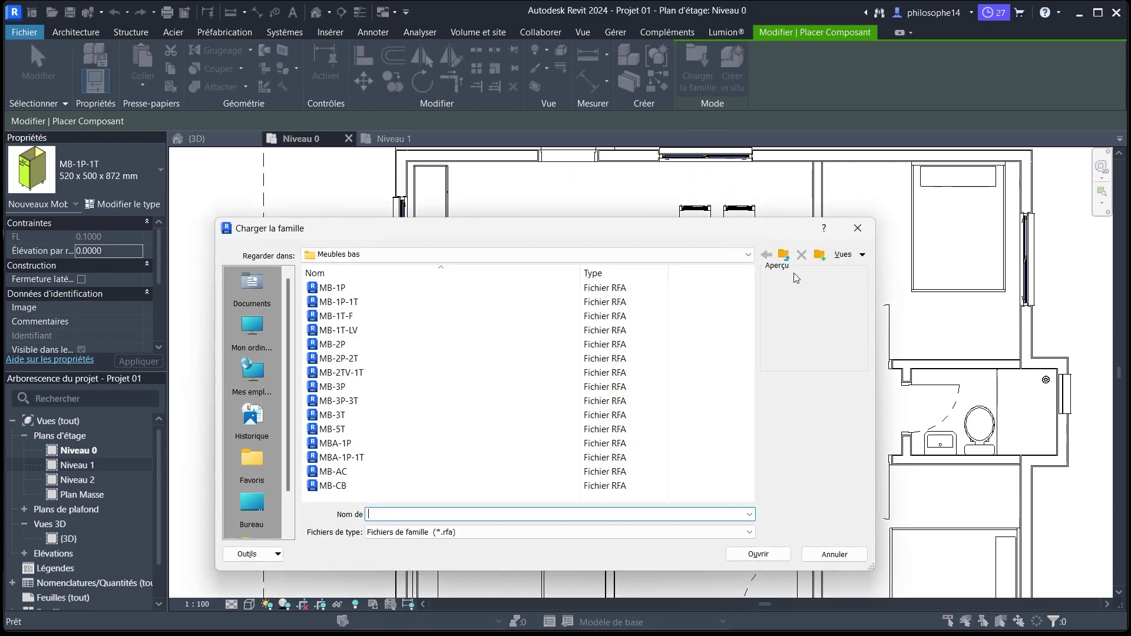
{"action": "left_click", "coordinate": [783, 255]}
{"action": "left_click", "coordinate": [784, 256]}
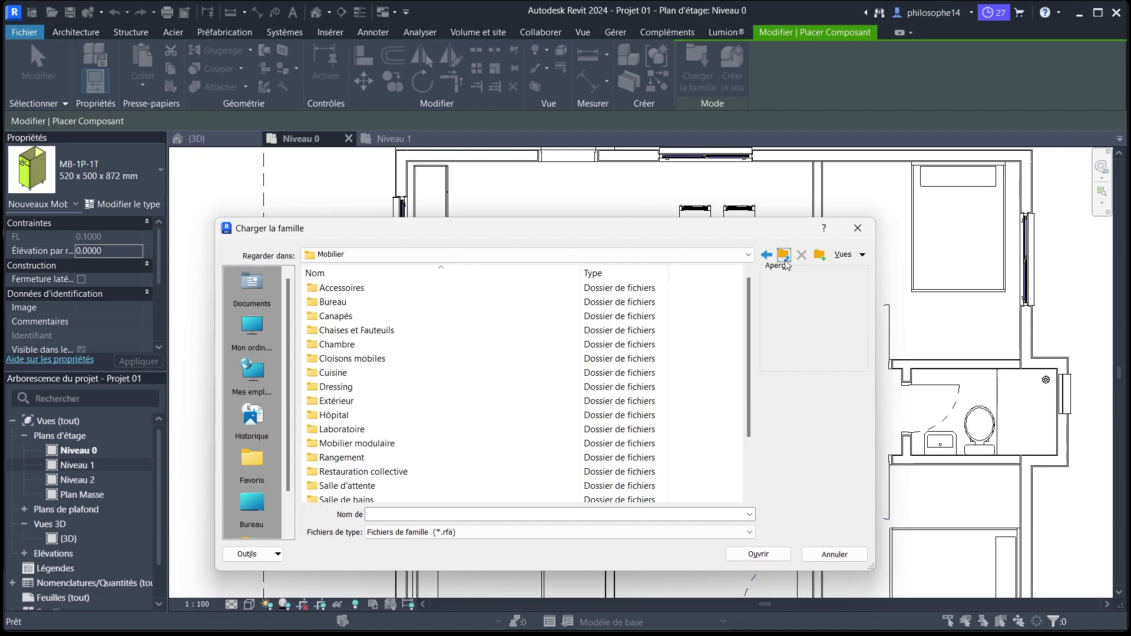
{"action": "left_click", "coordinate": [784, 256]}
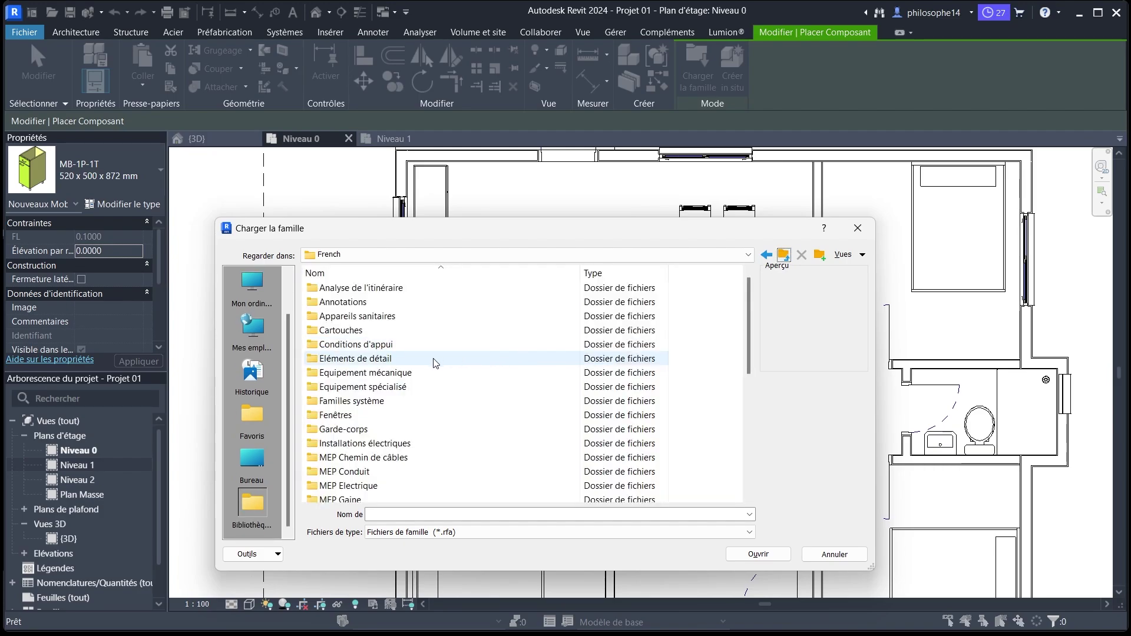
{"action": "double_click", "coordinate": [413, 388]}
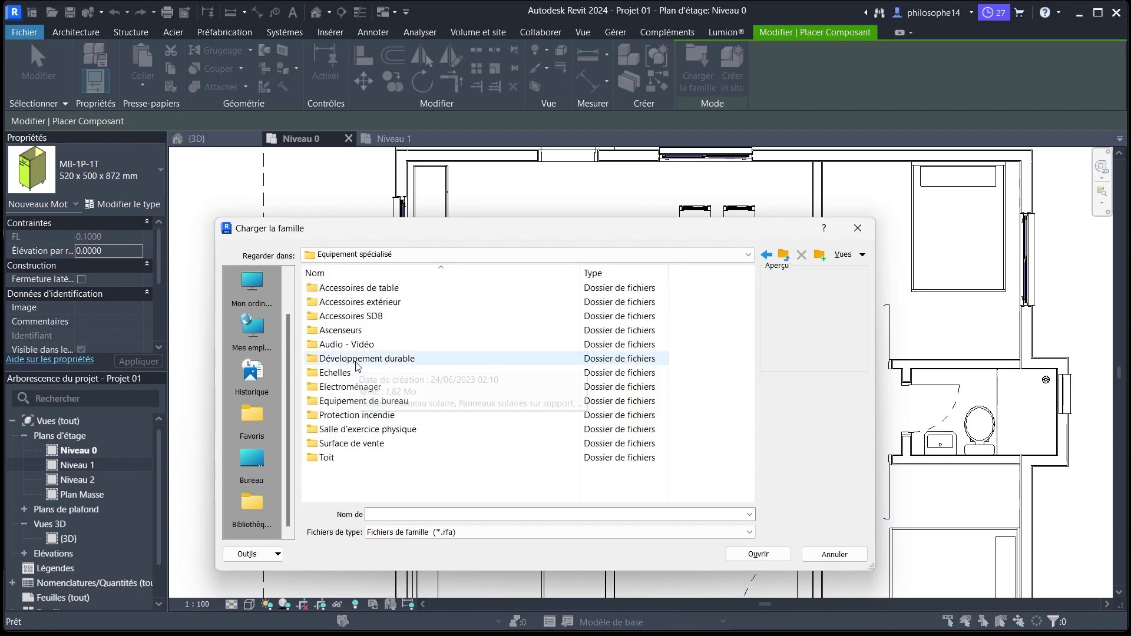
{"action": "double_click", "coordinate": [358, 386]}
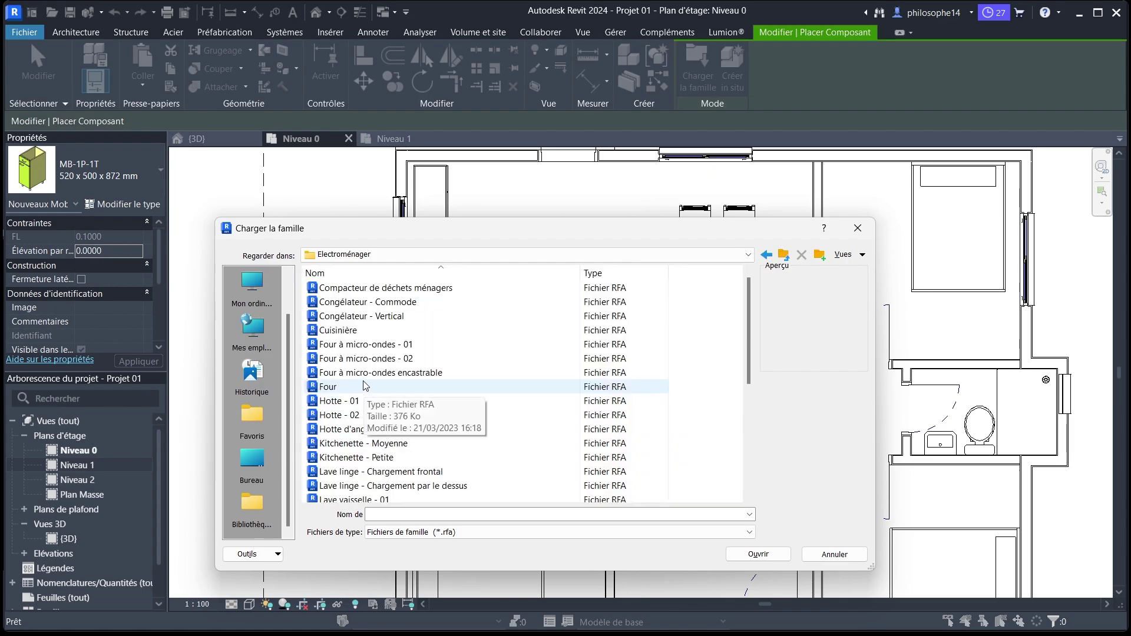
Preview the refrigerator families, load Réfrigérateur - 01 and save the project.
{"action": "scroll", "coordinate": [363, 389], "scroll_direction": "down", "scroll_amount": 5}
{"action": "left_click", "coordinate": [349, 458]}
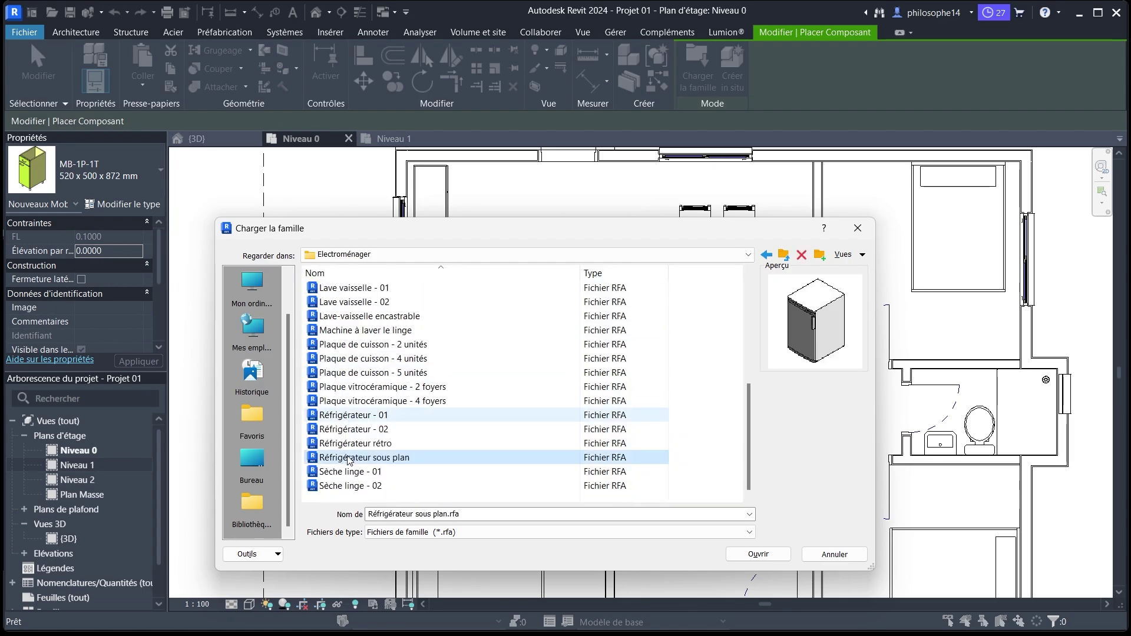
{"action": "left_click", "coordinate": [351, 445]}
{"action": "left_click", "coordinate": [351, 429]}
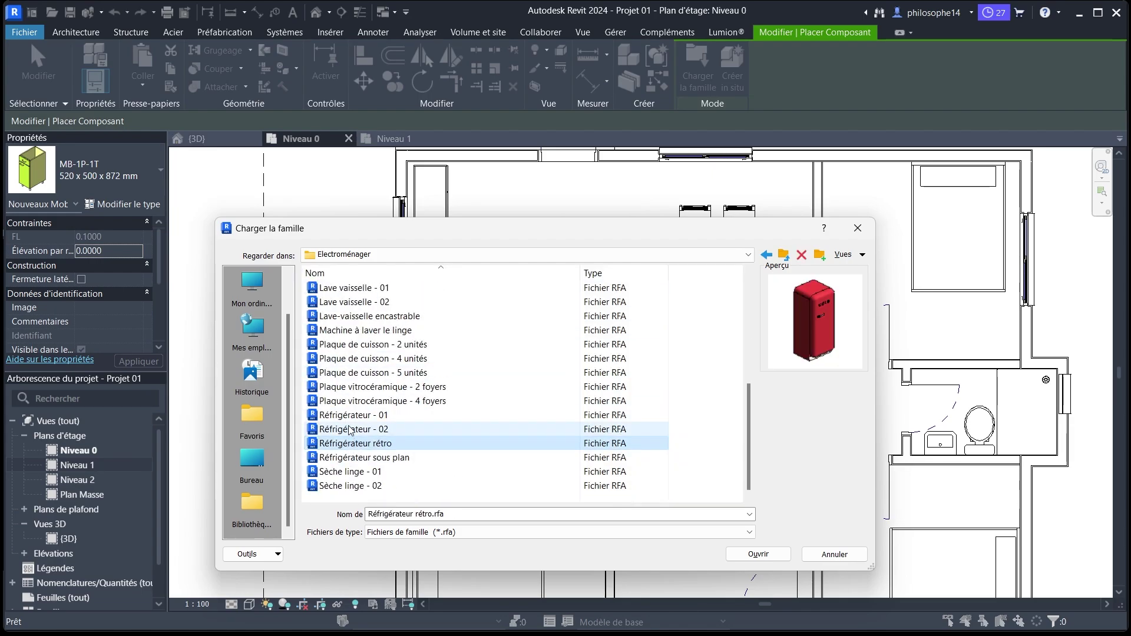
{"action": "left_click", "coordinate": [351, 415]}
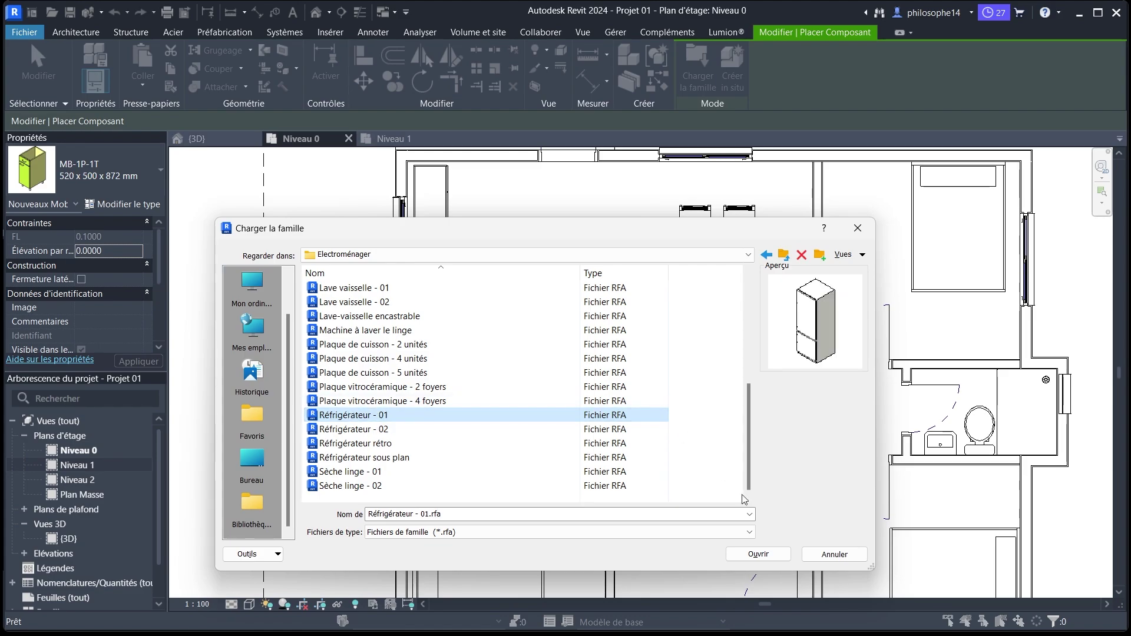
{"action": "left_click", "coordinate": [754, 552]}
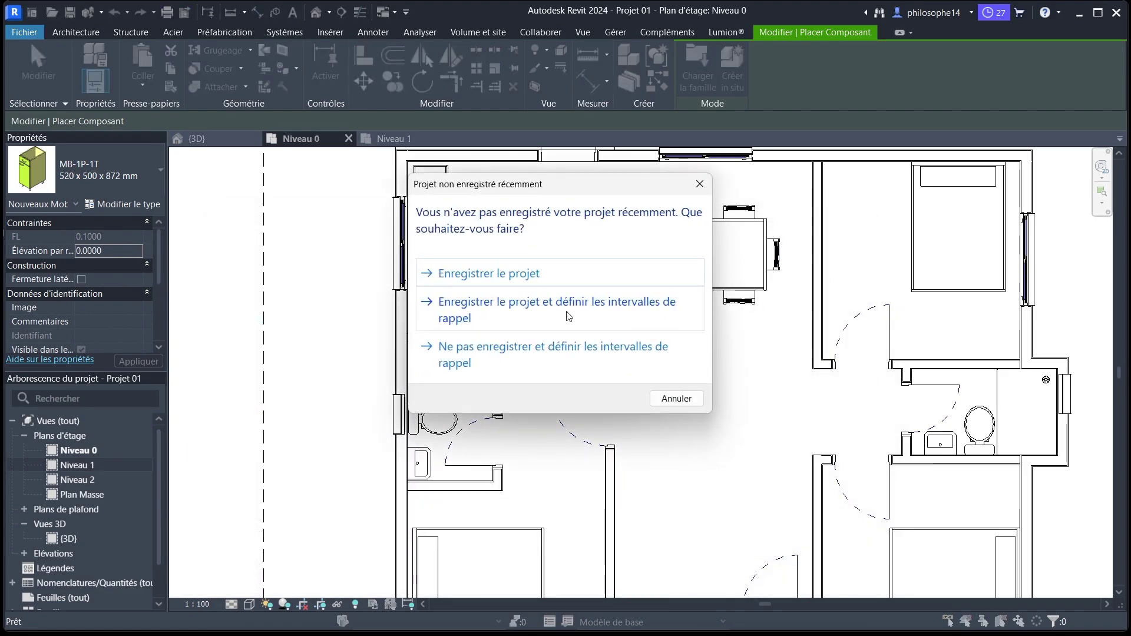
{"action": "left_click", "coordinate": [489, 274]}
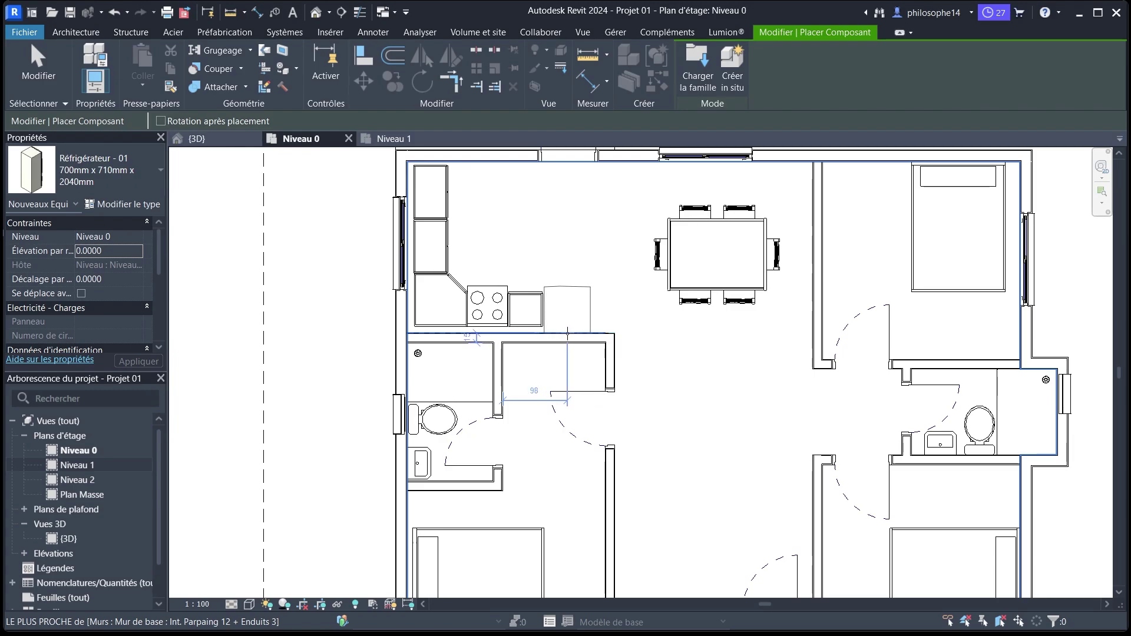
Place the 700mm x 710mm x 2040mm refrigerator against the bathroom wall beside the MB-1P-1T cabinet and end the placement.
{"action": "right_click", "coordinate": [589, 250]}
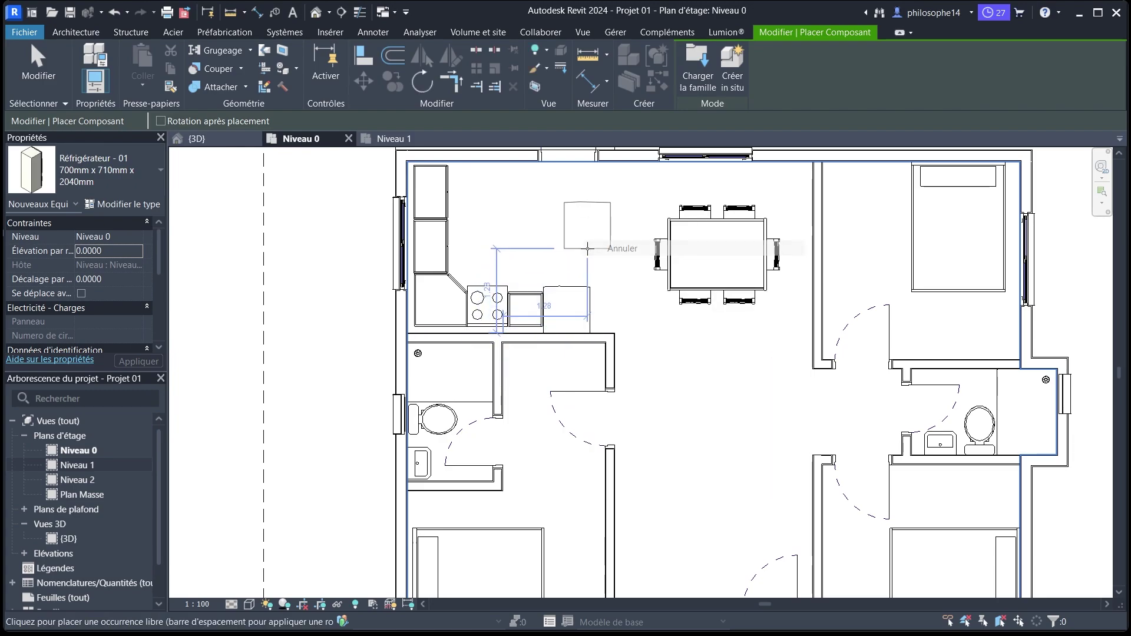
{"action": "left_click", "coordinate": [611, 263]}
{"action": "scroll", "coordinate": [439, 343], "scroll_direction": "down", "scroll_amount": 3}
{"action": "scroll", "coordinate": [482, 333], "scroll_direction": "up", "scroll_amount": 3}
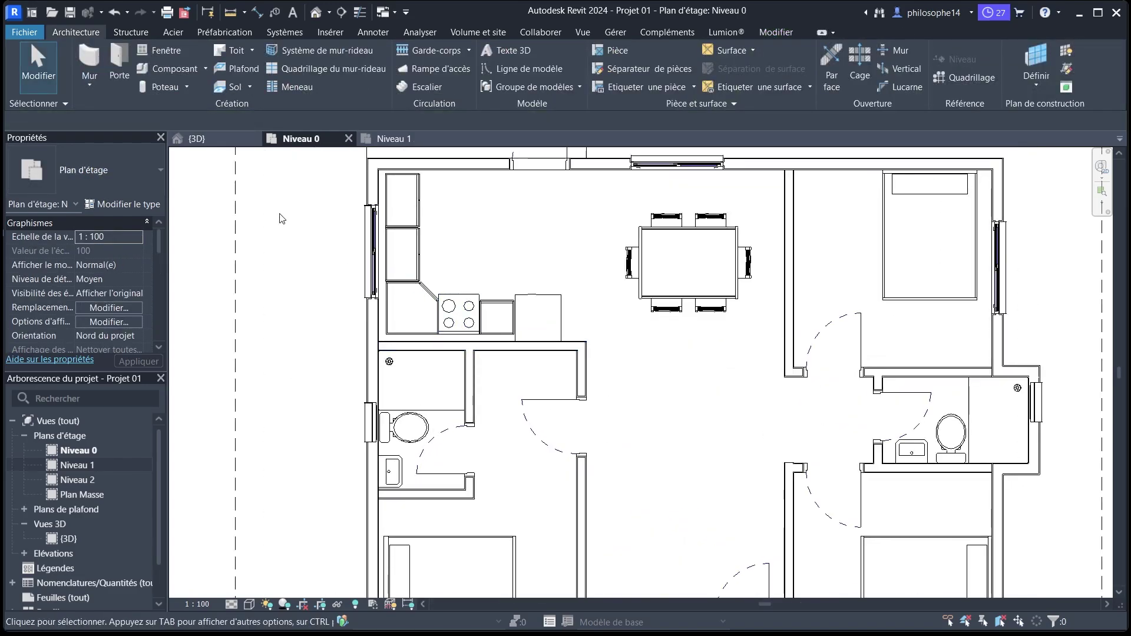
{"action": "scroll", "coordinate": [322, 254], "scroll_direction": "down", "scroll_amount": 2}
{"action": "scroll", "coordinate": [416, 246], "scroll_direction": "down", "scroll_amount": 2}
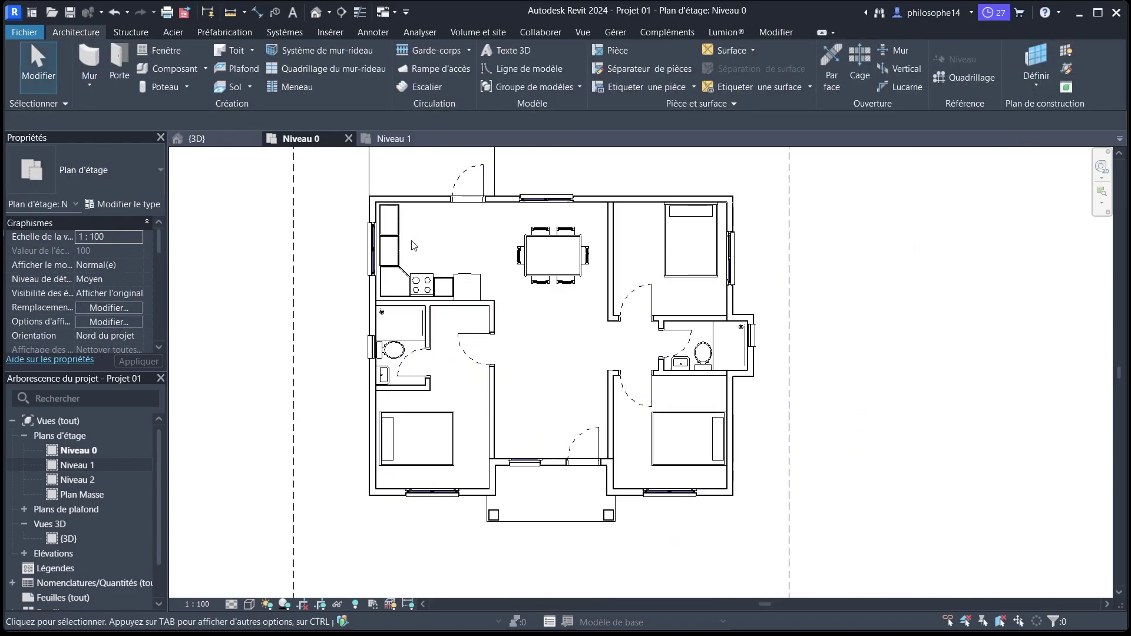
Show the house in the {3D} view from above the front corner and enable its section box (Zone de coupe).
{"action": "left_click", "coordinate": [219, 141]}
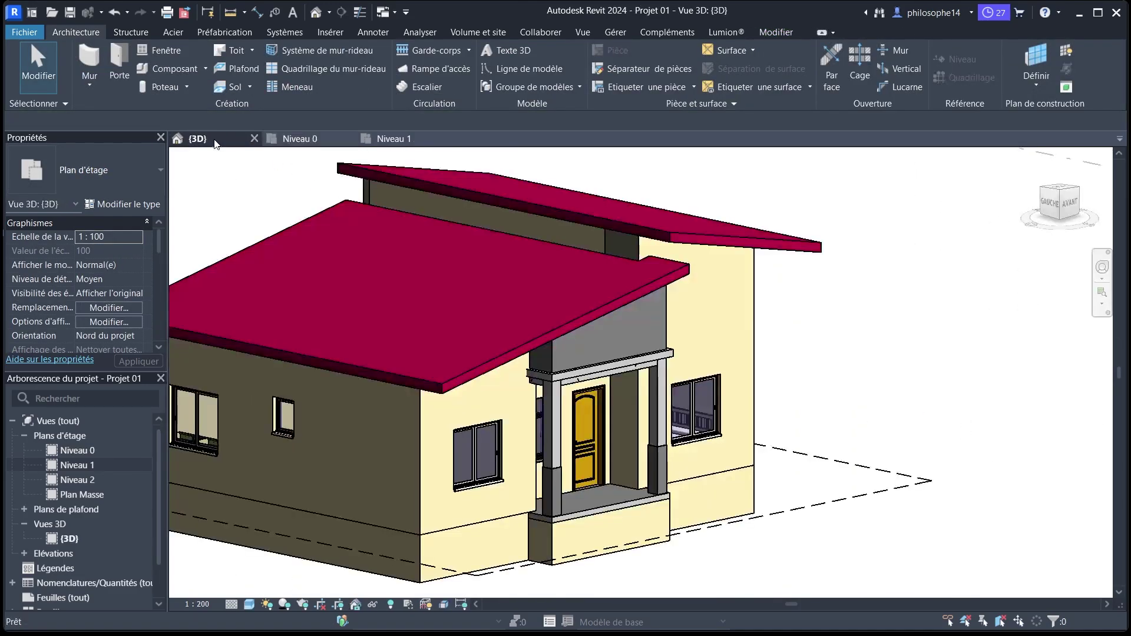
{"action": "left_click", "coordinate": [1055, 209]}
{"action": "scroll", "coordinate": [72, 323], "scroll_direction": "down", "scroll_amount": 3}
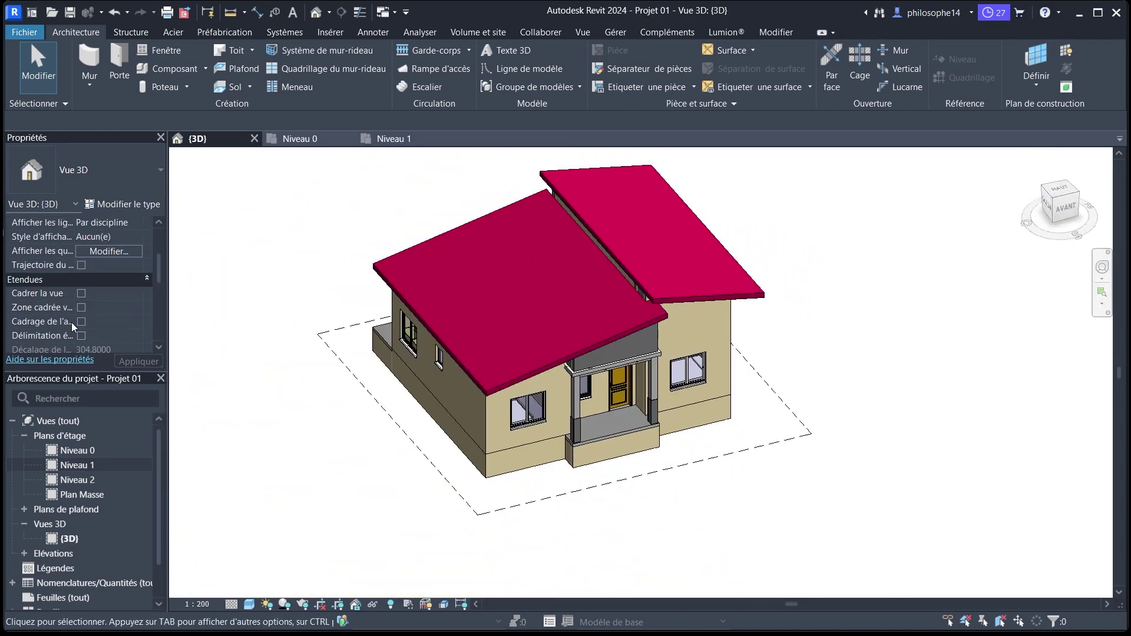
{"action": "scroll", "coordinate": [71, 323], "scroll_direction": "down", "scroll_amount": 1}
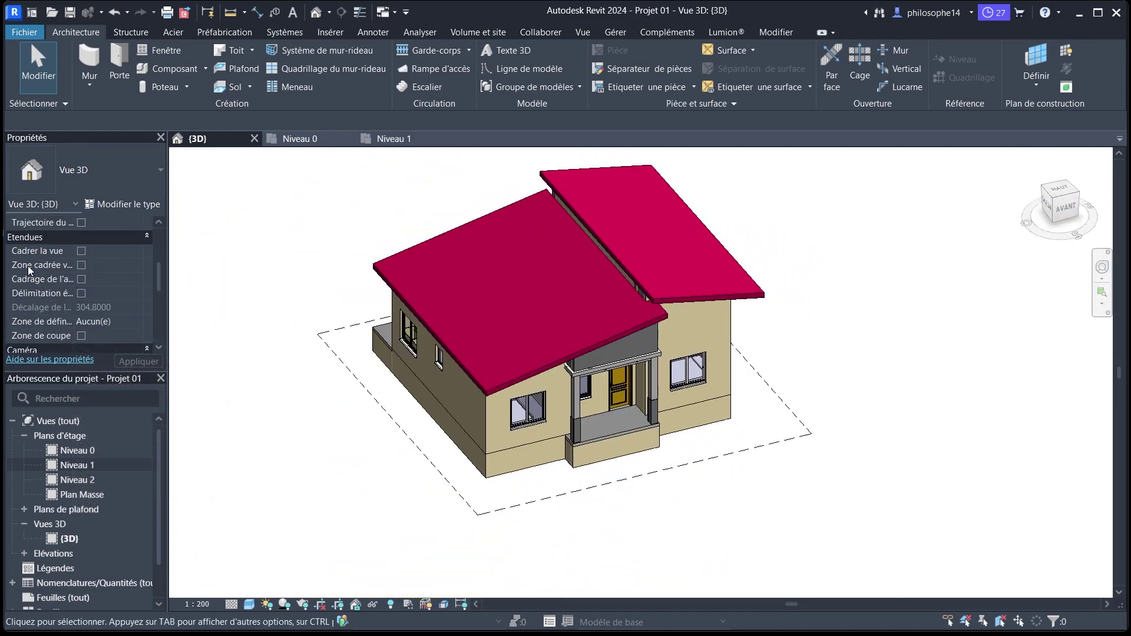
{"action": "scroll", "coordinate": [54, 297], "scroll_direction": "down", "scroll_amount": 2}
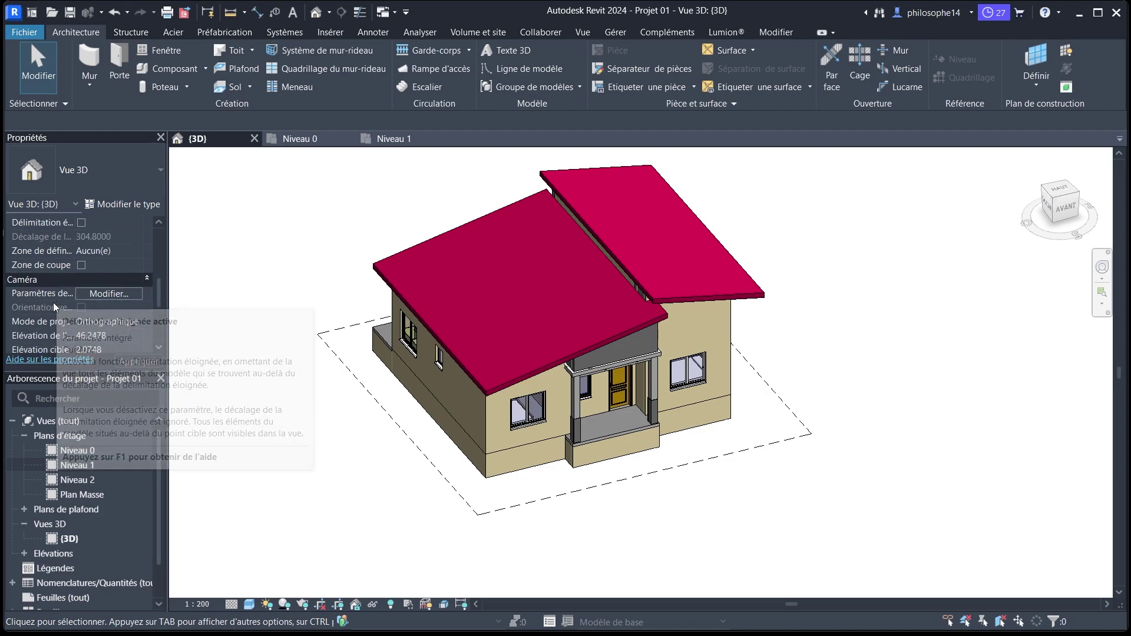
{"action": "scroll", "coordinate": [758, 361], "scroll_direction": "down", "scroll_amount": 5}
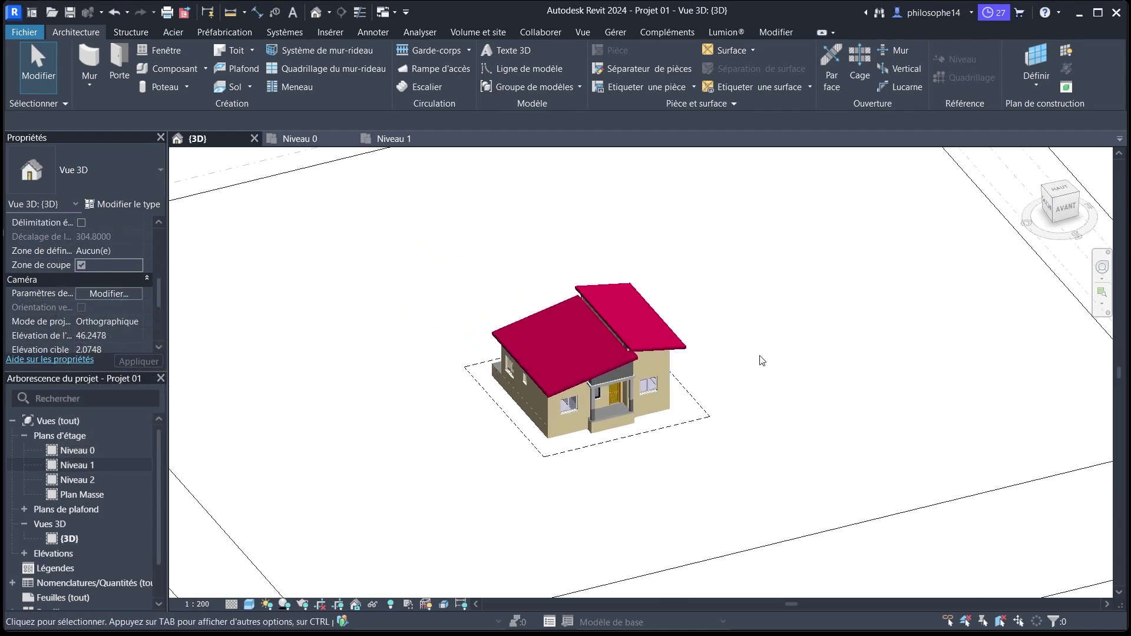
Lower the section box's top face to cut the house at window height and show the interior from above at an angle.
{"action": "left_click", "coordinate": [857, 279]}
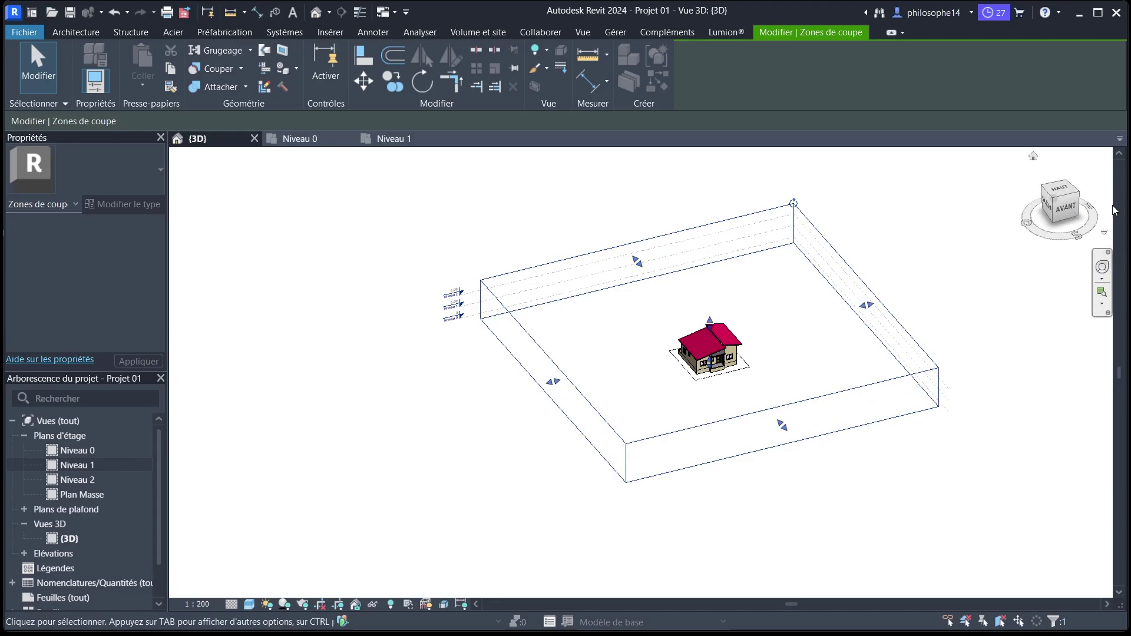
{"action": "left_click", "coordinate": [1068, 210]}
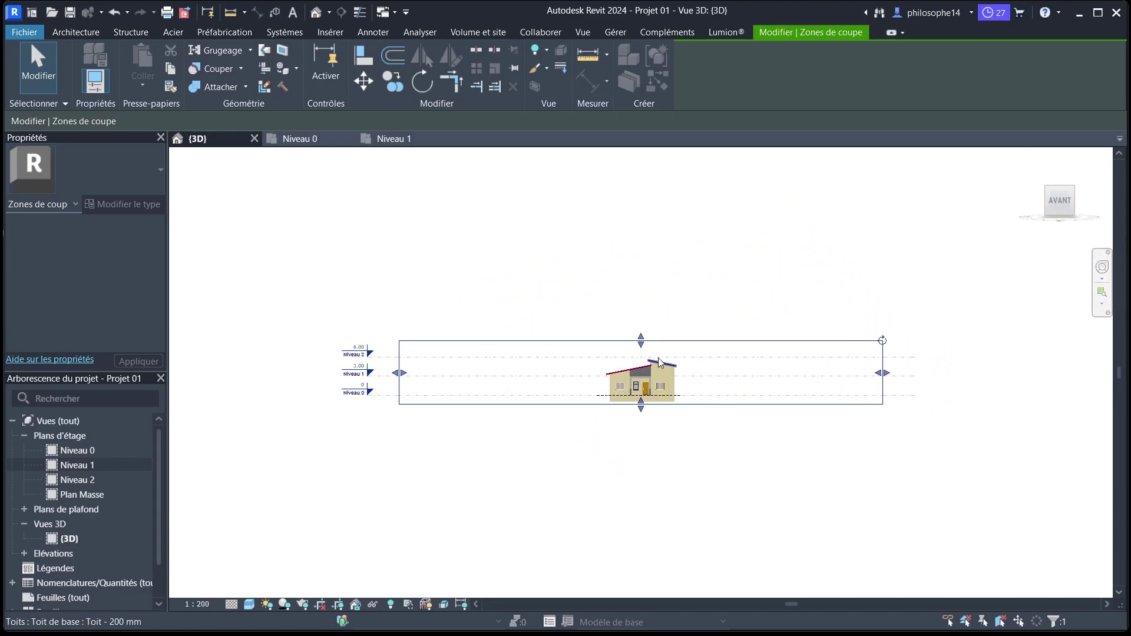
{"action": "left_click_drag", "start_coordinate": [642, 347], "coordinate": [642, 391]}
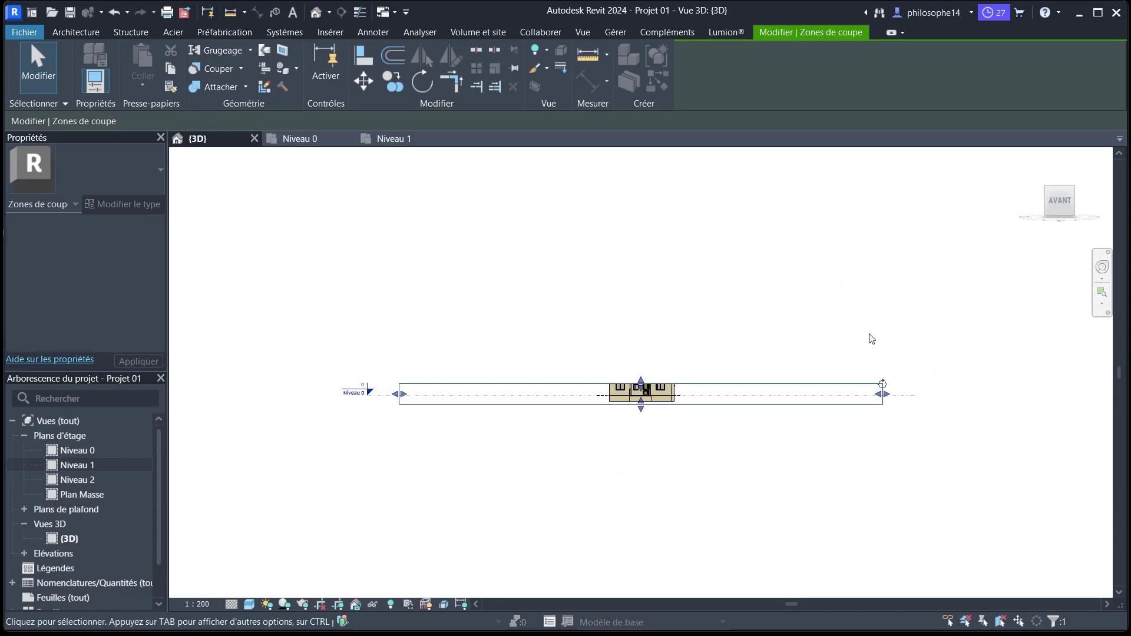
{"action": "left_click_drag", "start_coordinate": [1060, 201], "coordinate": [180, 282]}
{"action": "left_click", "coordinate": [1060, 203]}
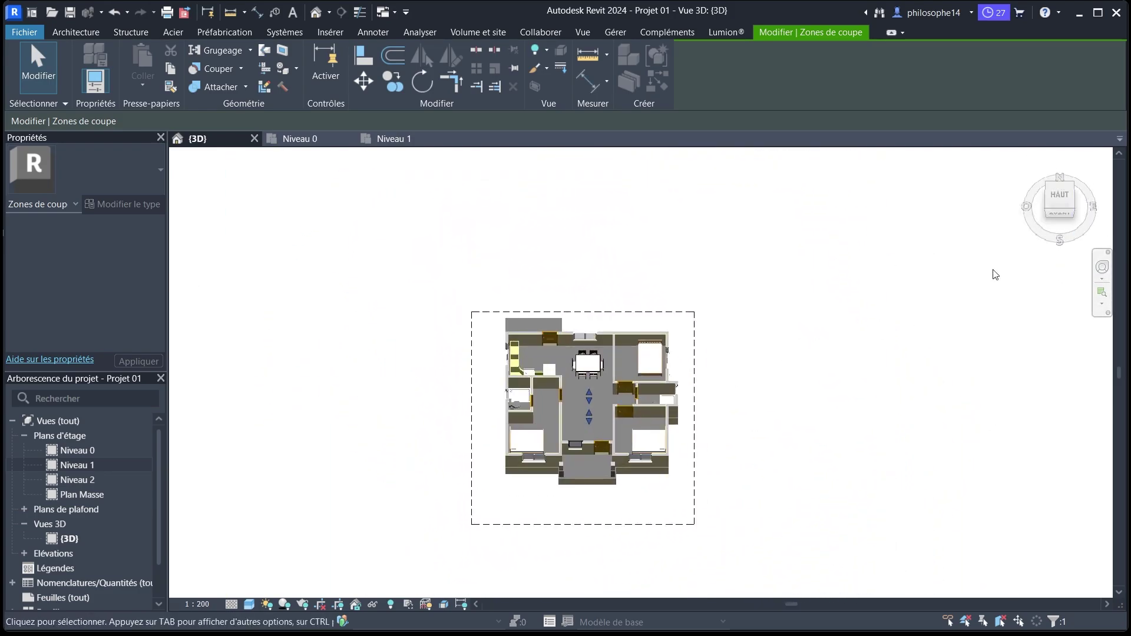
{"action": "left_click", "coordinate": [1062, 222]}
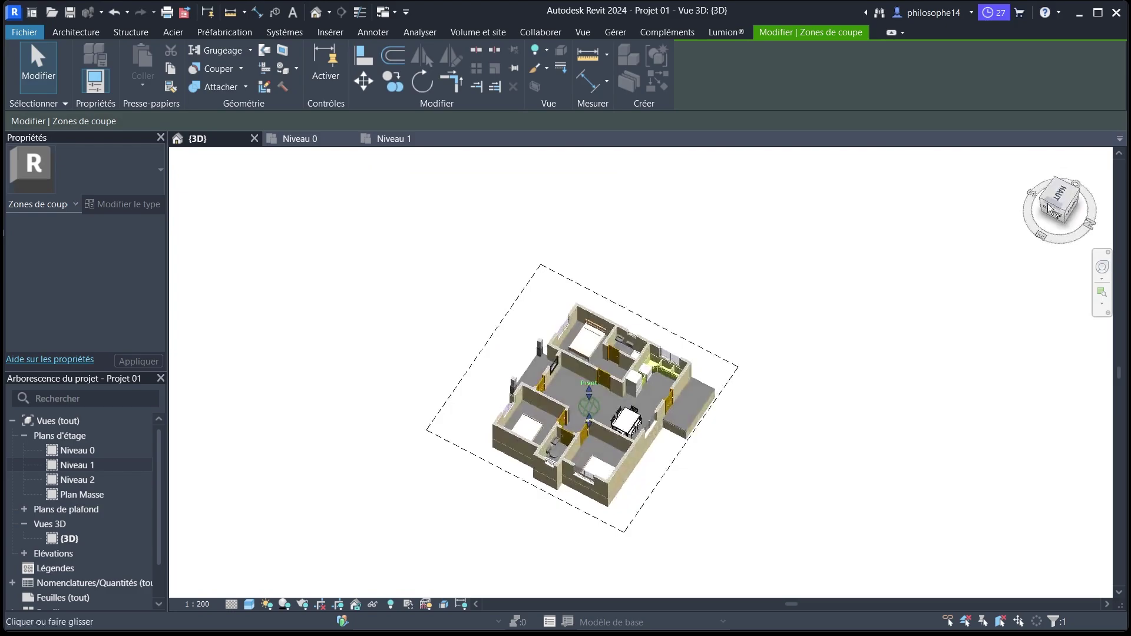
Rotate the 610mm x 610mm cooker 180° in the Niveau 0 plan and reposition it between the corner and MB-1P-1T cabinets.
{"action": "scroll", "coordinate": [657, 400], "scroll_direction": "up", "scroll_amount": 6}
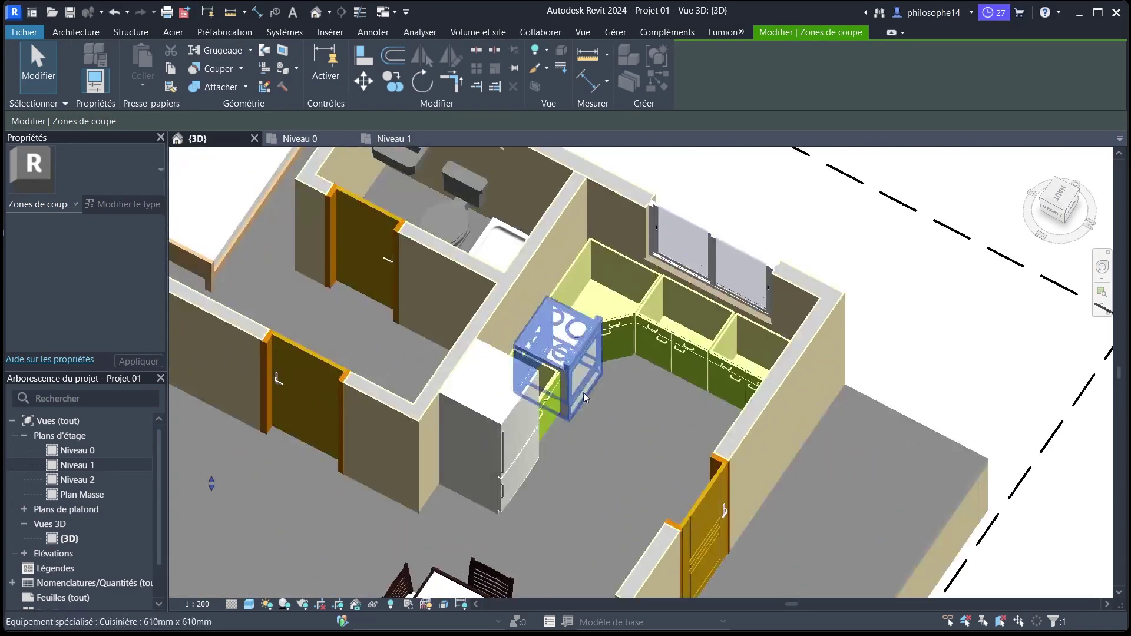
{"action": "left_click", "coordinate": [570, 355]}
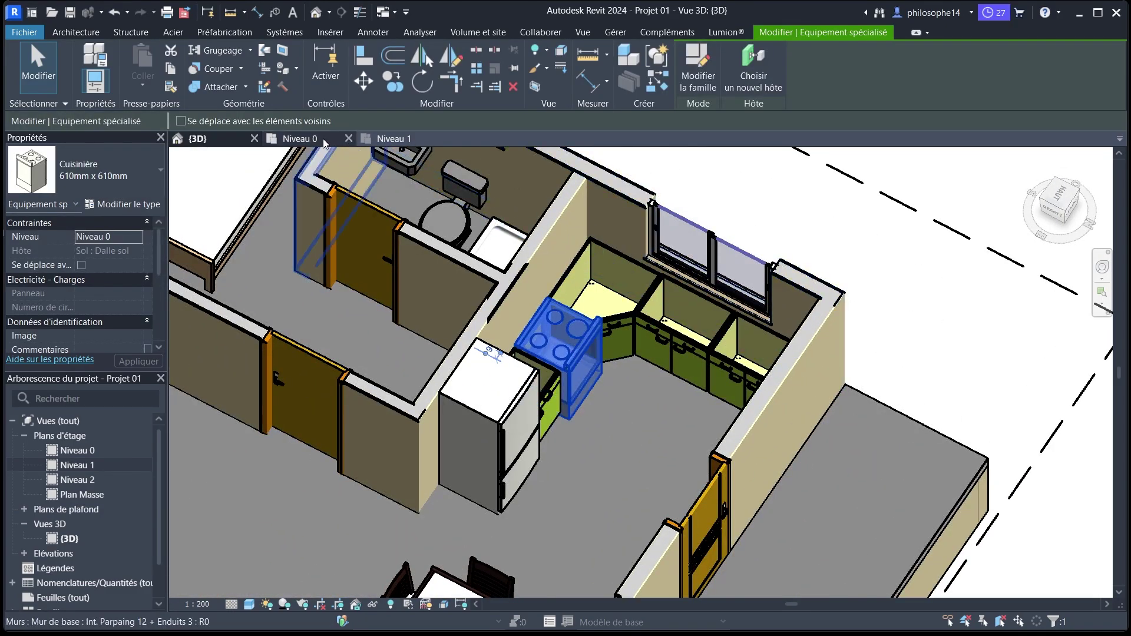
{"action": "left_click", "coordinate": [388, 139]}
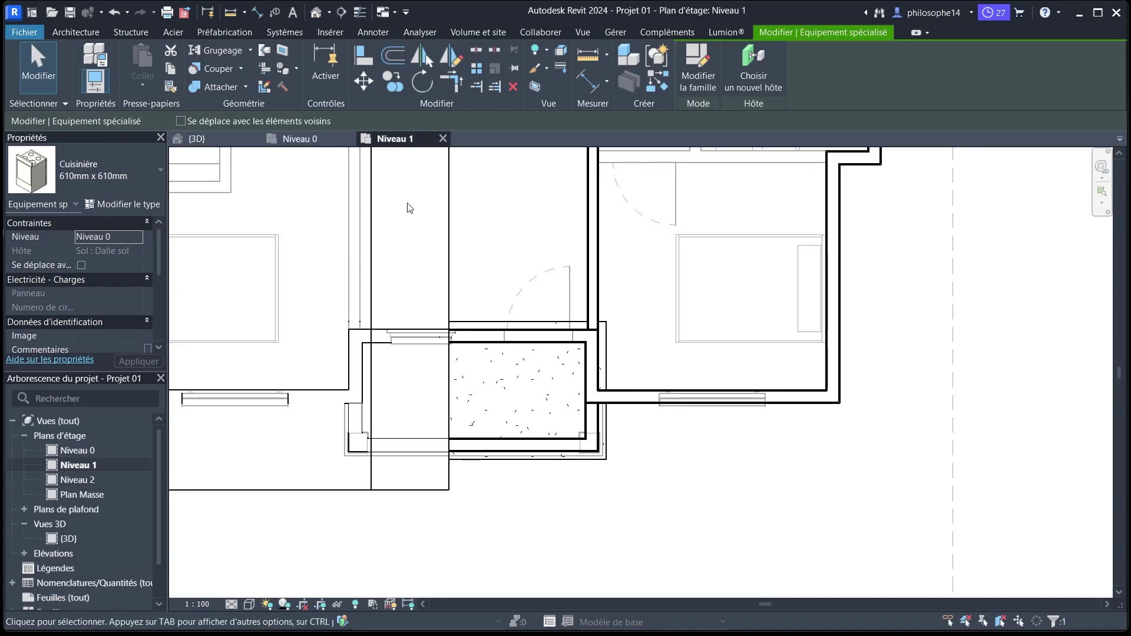
{"action": "left_click", "coordinate": [300, 138]}
{"action": "scroll", "coordinate": [428, 282], "scroll_direction": "up", "scroll_amount": 5}
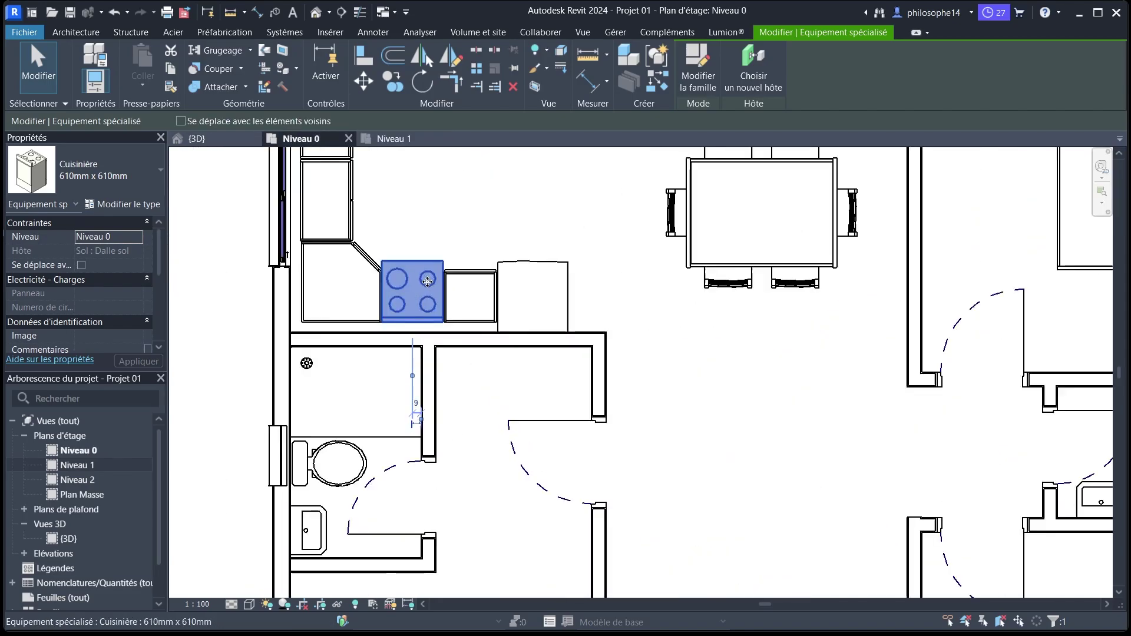
{"action": "key", "text": "space"}
{"action": "key", "text": "space"}
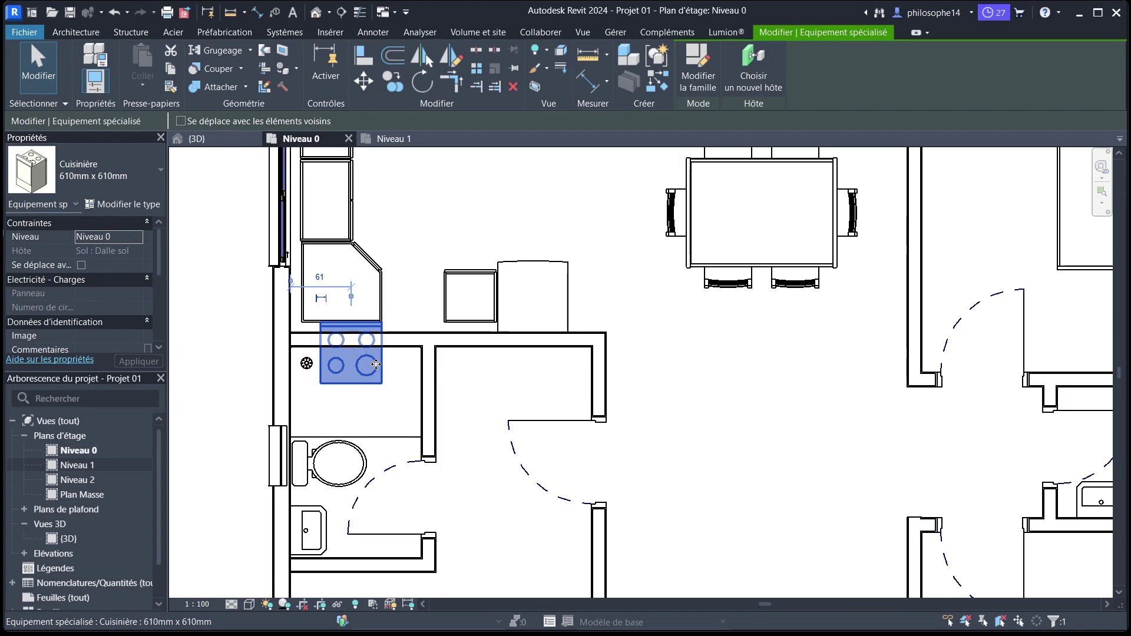
{"action": "left_click_drag", "start_coordinate": [375, 365], "coordinate": [434, 313]}
{"action": "key", "text": "Escape"}
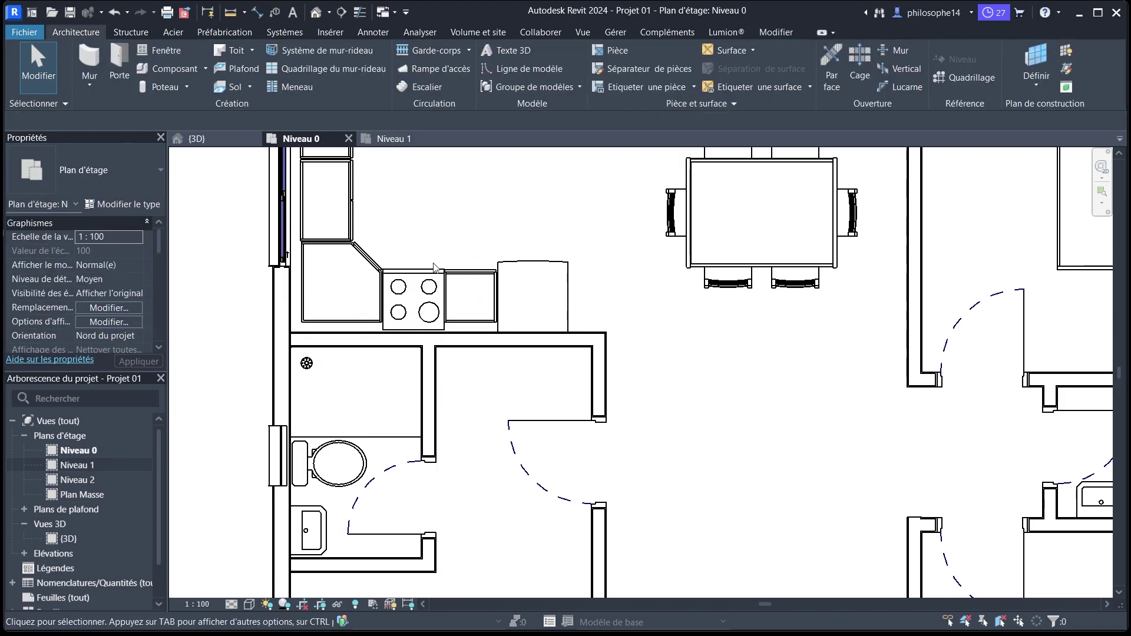
Align the back of the MBA-1P-1T corner cabinet with the back of the adjoining MB-2P-2T cabinet and end the alignment.
{"action": "scroll", "coordinate": [439, 321], "scroll_direction": "up", "scroll_amount": 2}
{"action": "scroll", "coordinate": [443, 333], "scroll_direction": "down", "scroll_amount": 2}
{"action": "scroll", "coordinate": [360, 321], "scroll_direction": "down", "scroll_amount": 1}
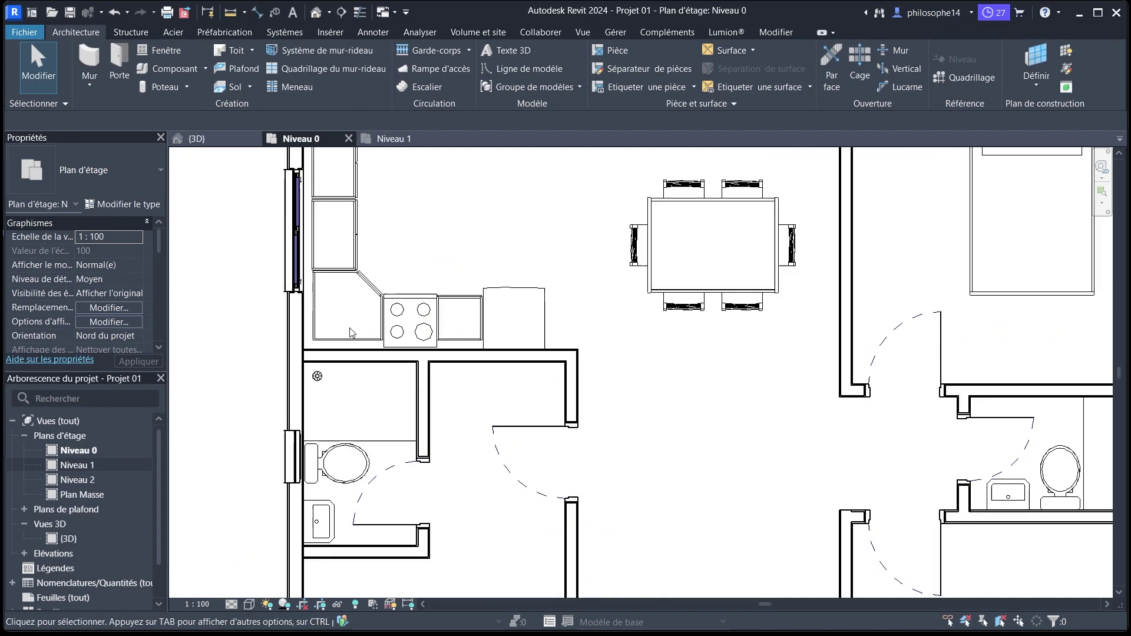
{"action": "left_click", "coordinate": [322, 299]}
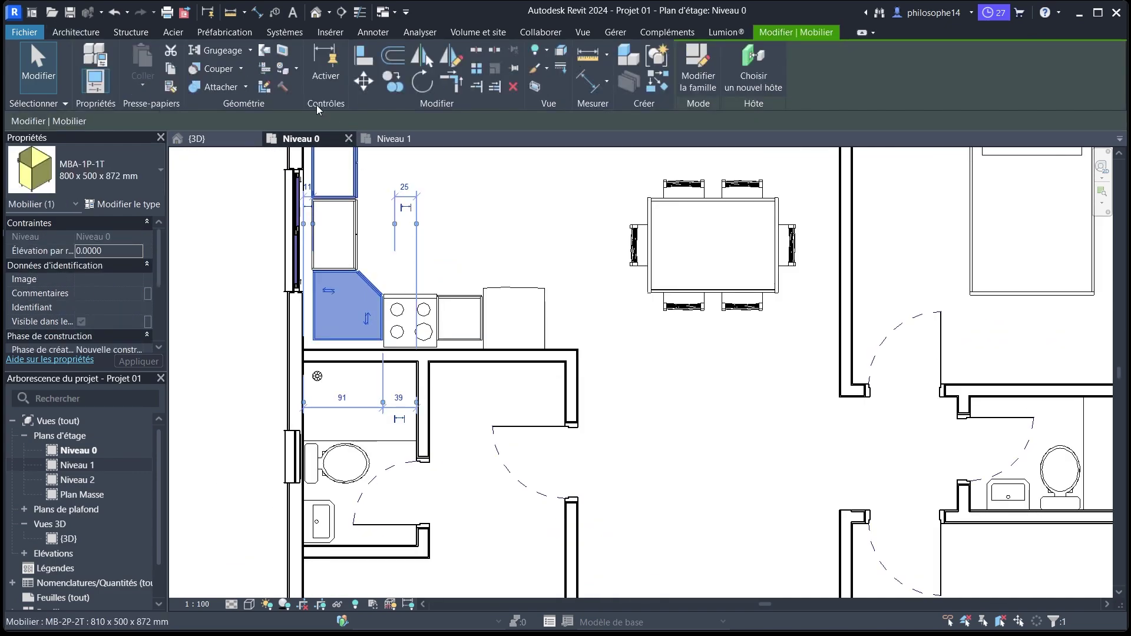
{"action": "left_click", "coordinate": [364, 54]}
{"action": "scroll", "coordinate": [318, 251], "scroll_direction": "up", "scroll_amount": 3}
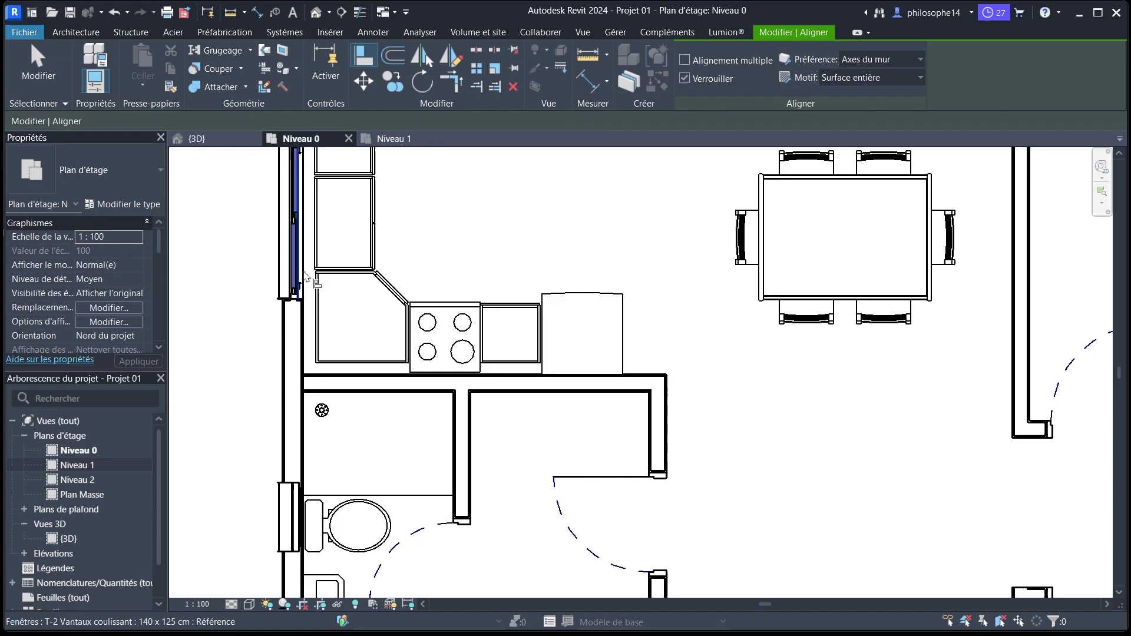
{"action": "scroll", "coordinate": [318, 250], "scroll_direction": "up", "scroll_amount": 1}
{"action": "left_click", "coordinate": [322, 244]}
{"action": "left_click", "coordinate": [325, 333]}
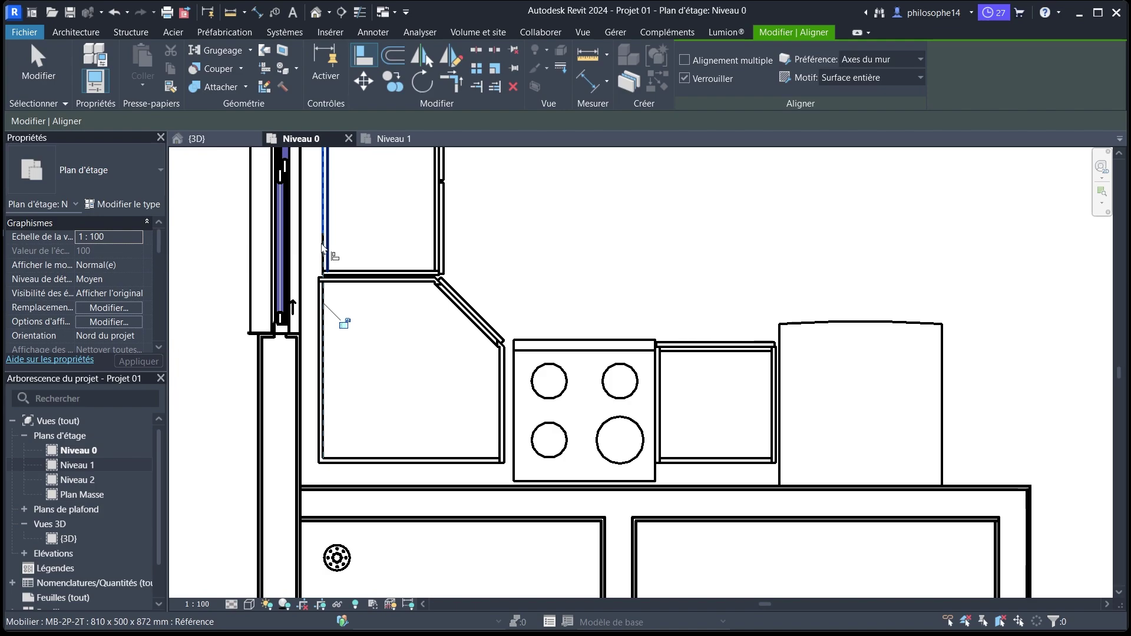
{"action": "left_click", "coordinate": [319, 242]}
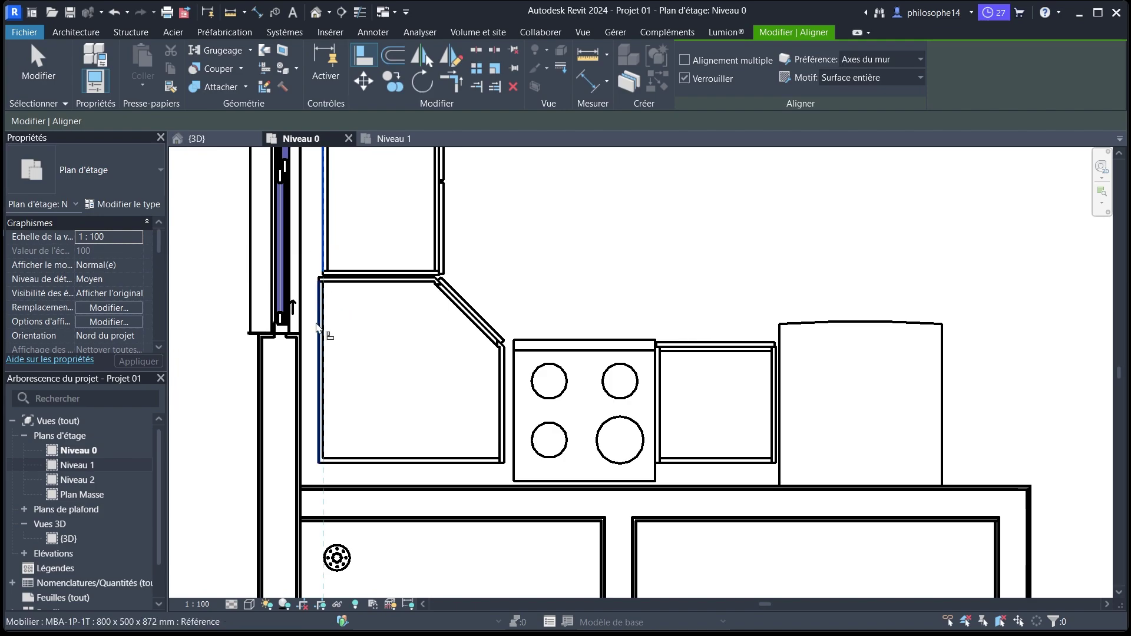
{"action": "left_click", "coordinate": [323, 331]}
{"action": "scroll", "coordinate": [469, 426], "scroll_direction": "down", "scroll_amount": 1}
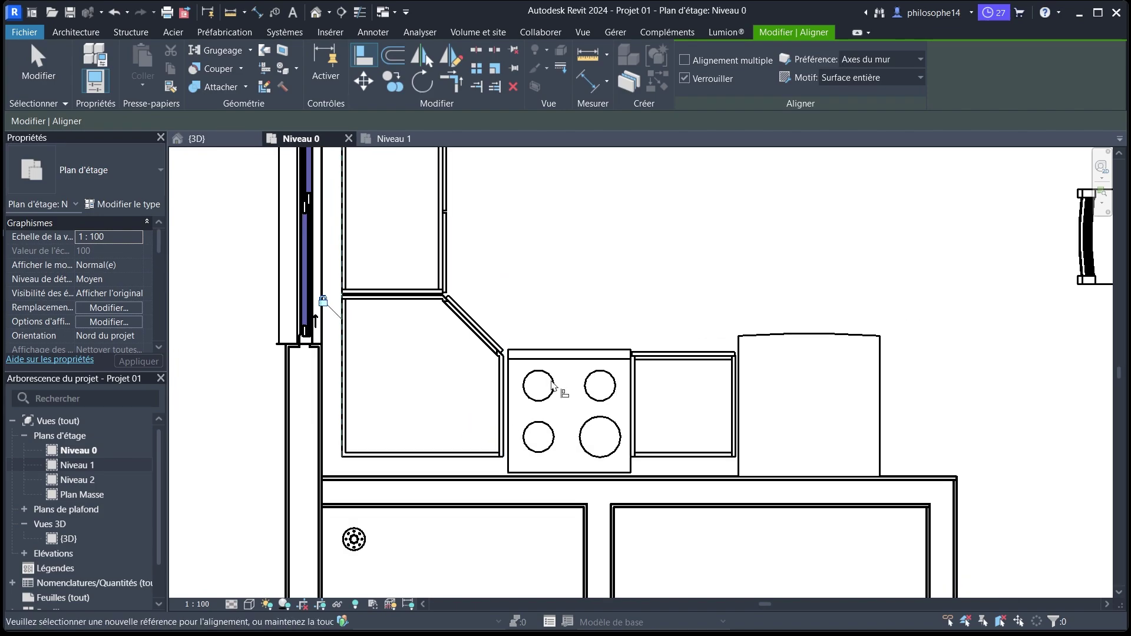
{"action": "right_click", "coordinate": [574, 278]}
{"action": "left_click", "coordinate": [586, 290]}
{"action": "right_click", "coordinate": [584, 288]}
{"action": "left_click", "coordinate": [595, 297]}
{"action": "left_click", "coordinate": [596, 354]}
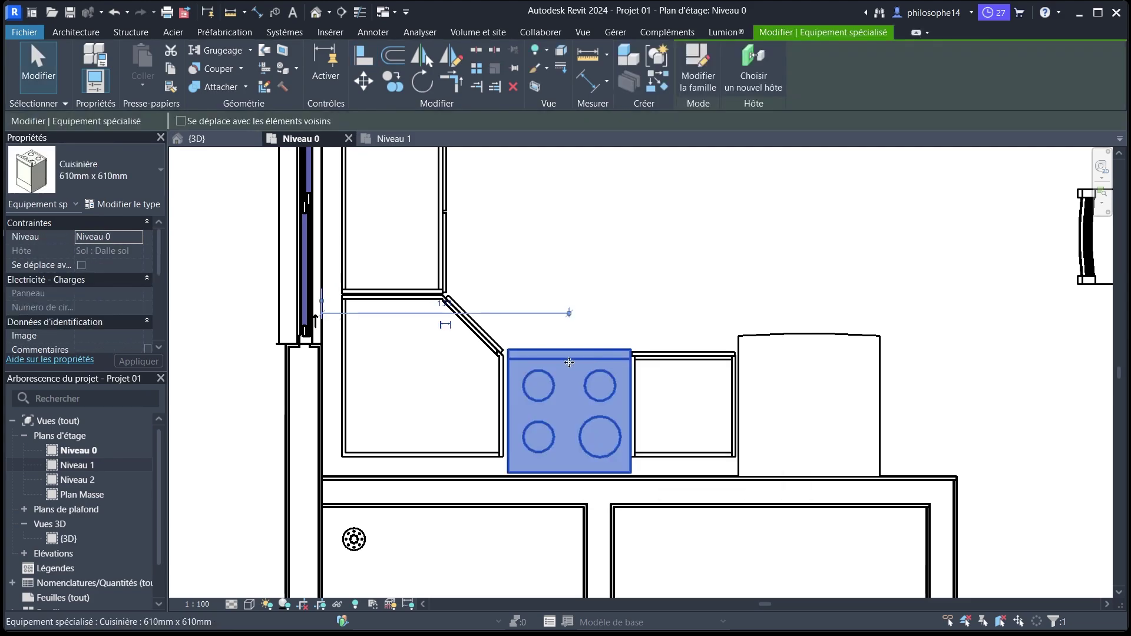
{"action": "mouse_move", "coordinate": [559, 356]}
{"action": "left_mouse_down"}
{"action": "mouse_move", "coordinate": [535, 356]}
{"action": "mouse_move", "coordinate": [560, 356]}
{"action": "left_mouse_up"}
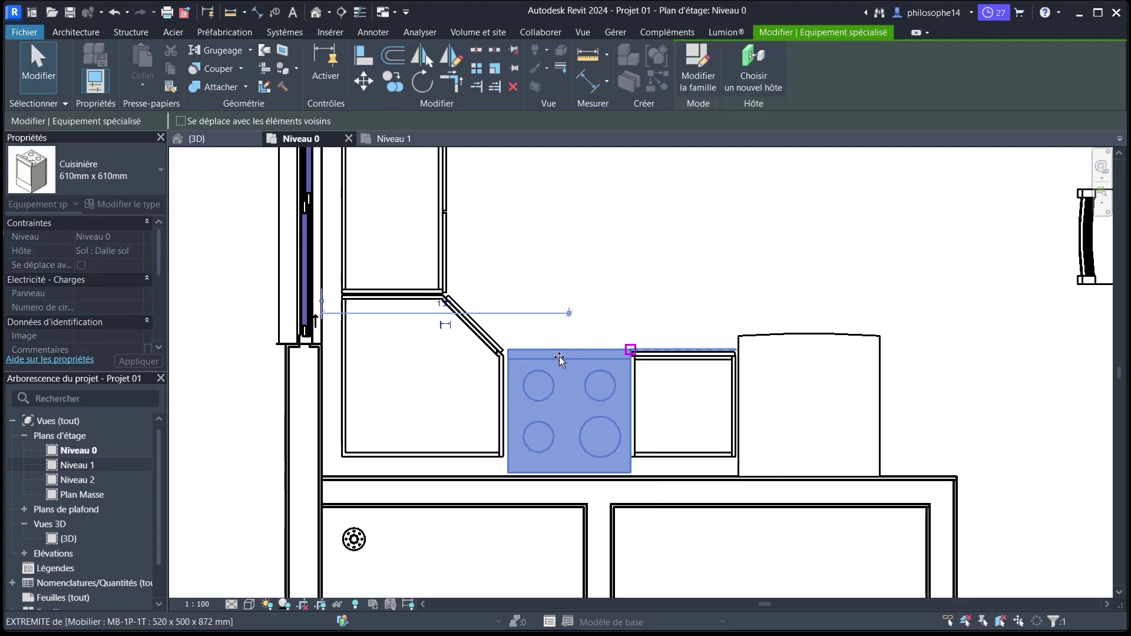
{"action": "scroll", "coordinate": [513, 406], "scroll_direction": "up", "scroll_amount": 3}
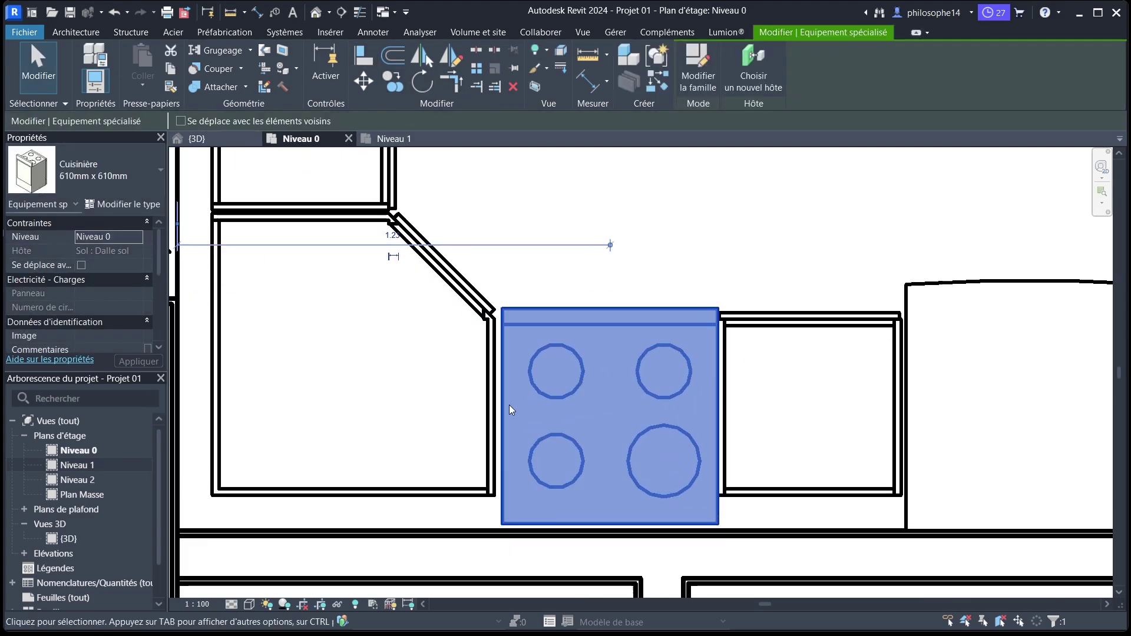
{"action": "left_click", "coordinate": [375, 54]}
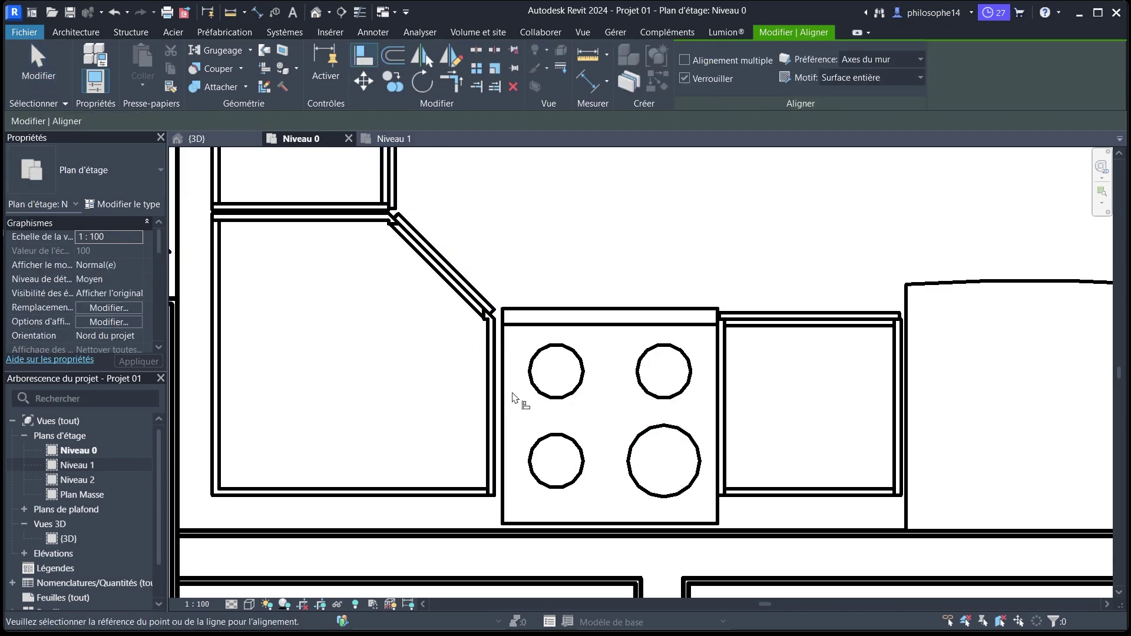
{"action": "right_click", "coordinate": [550, 251]}
{"action": "left_click", "coordinate": [584, 254]}
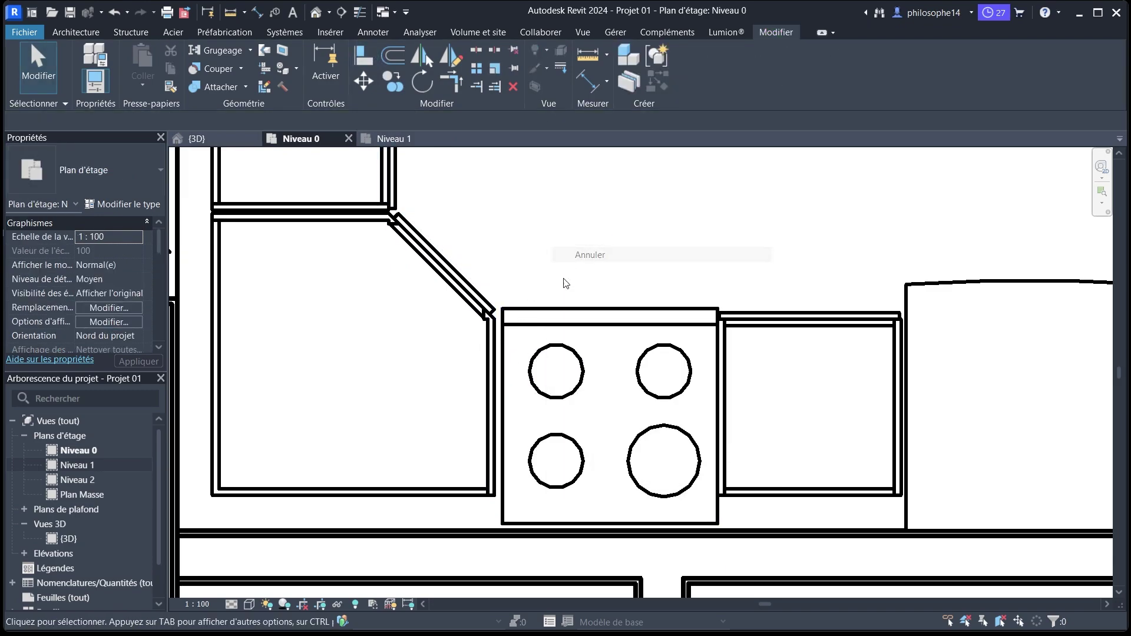
Nudge the cooker against the corner cabinet and shift the MB-1P-1T cabinet up to the cooker.
{"action": "left_click", "coordinate": [509, 395]}
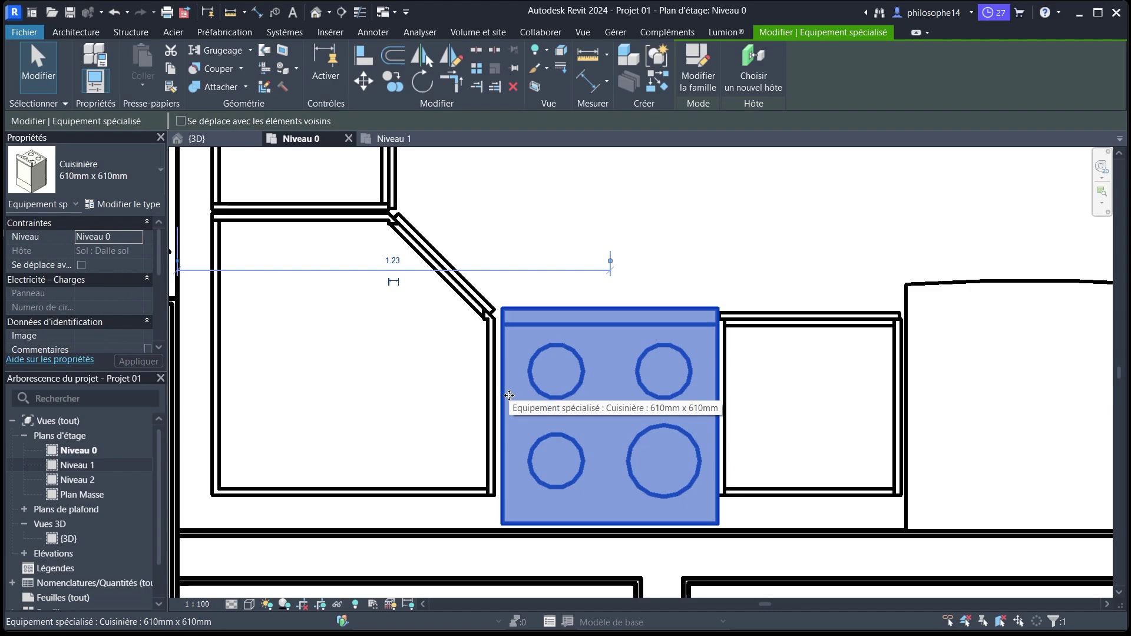
{"action": "key", "text": "Left"}
{"action": "key", "text": "Left"}
{"action": "left_click", "coordinate": [724, 356]}
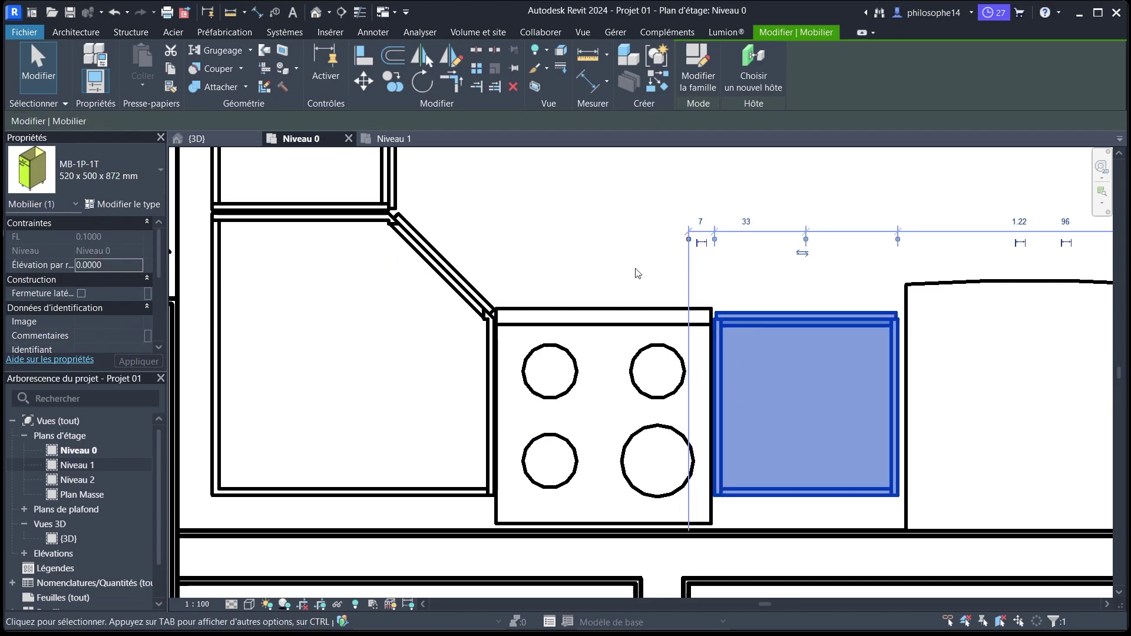
{"action": "left_click", "coordinate": [620, 268]}
Check the kitchen layout in plan and in the {3D} view from above its right side.
{"action": "scroll", "coordinate": [618, 330], "scroll_direction": "down", "scroll_amount": 3}
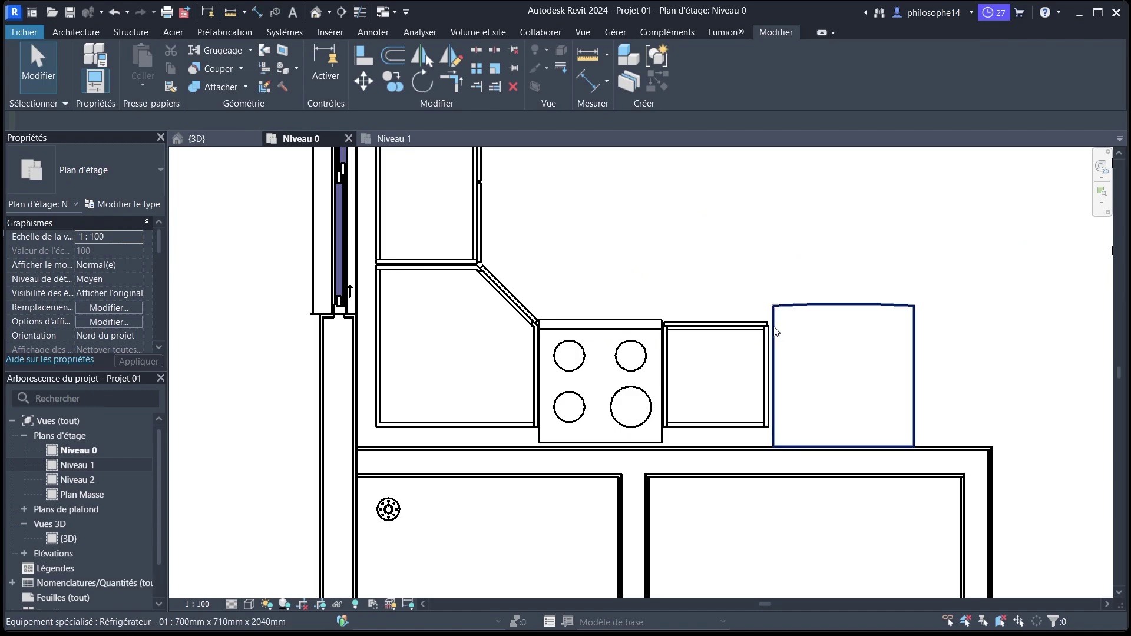
{"action": "scroll", "coordinate": [530, 384], "scroll_direction": "down", "scroll_amount": 4}
{"action": "scroll", "coordinate": [575, 300], "scroll_direction": "up", "scroll_amount": 2}
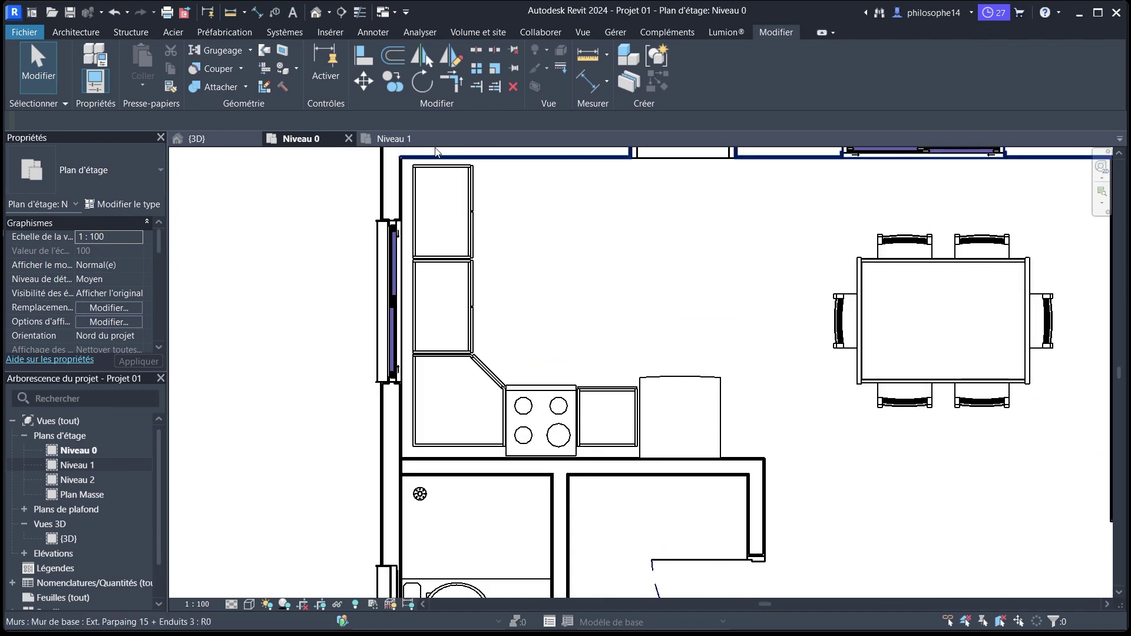
{"action": "left_click", "coordinate": [213, 139]}
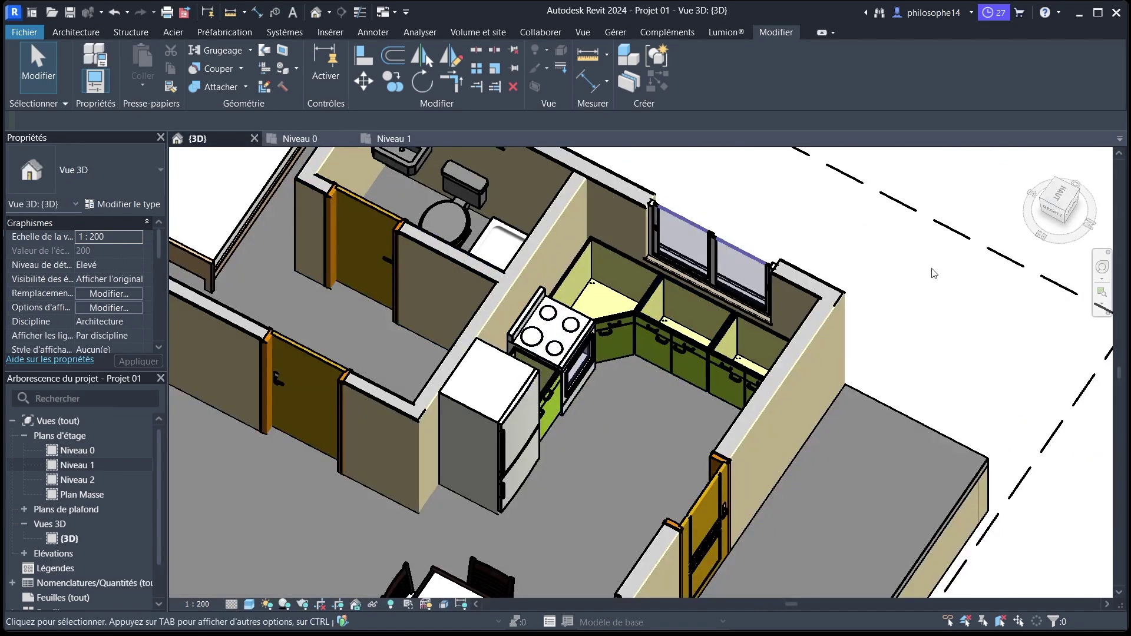
{"action": "left_click", "coordinate": [1052, 211]}
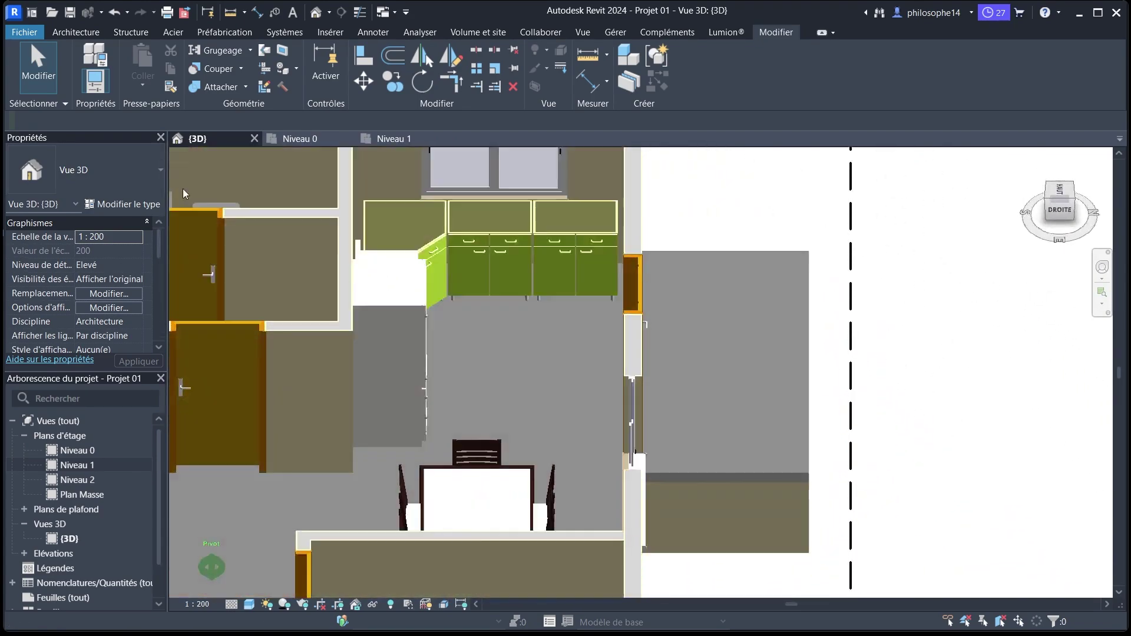
{"action": "left_click_drag", "start_coordinate": [183, 189], "coordinate": [247, 248]}
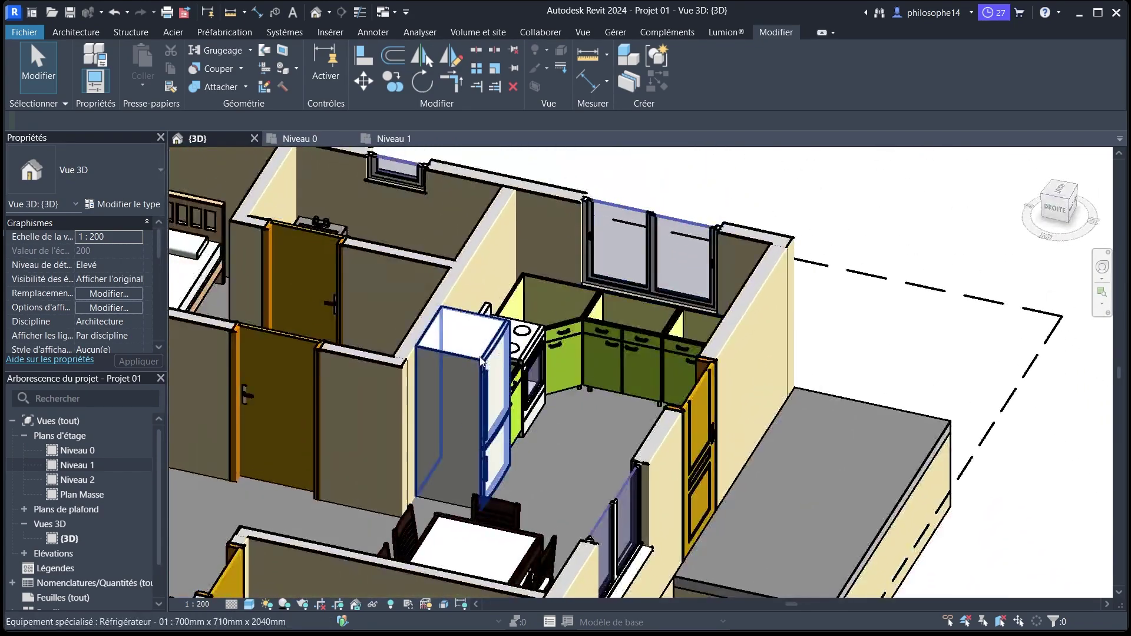
{"action": "scroll", "coordinate": [730, 331], "scroll_direction": "down", "scroll_amount": 1}
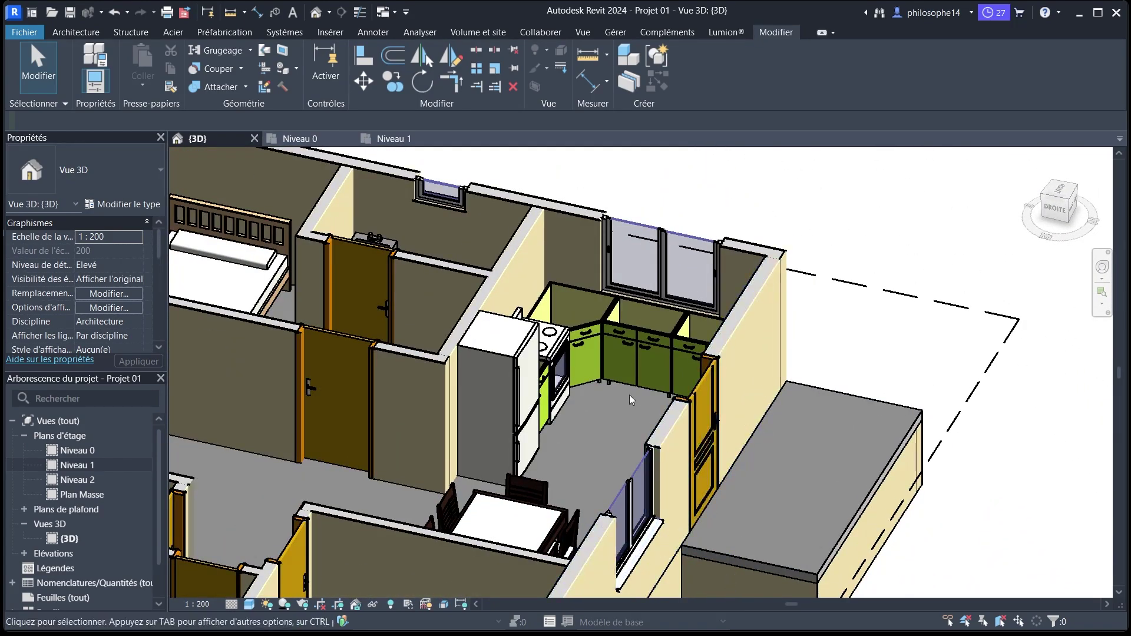
Load the PTA worktop family from the Mobilier > Cuisine > Plans de travail library folder for placement in the Niveau 0 plan.
{"action": "left_click", "coordinate": [299, 138]}
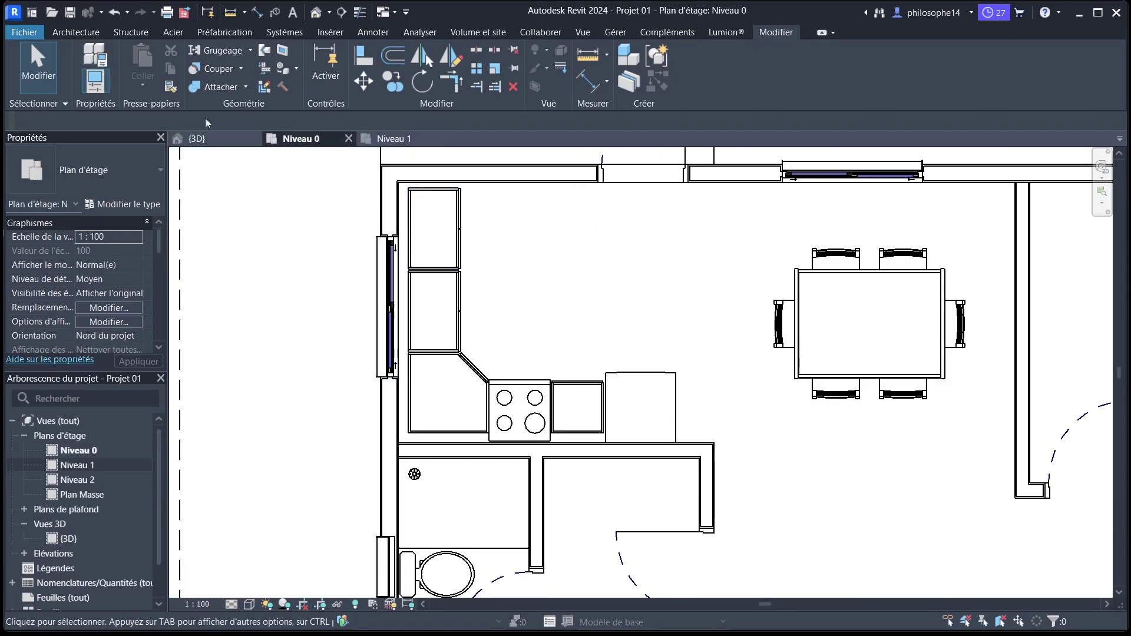
{"action": "left_click", "coordinate": [75, 33]}
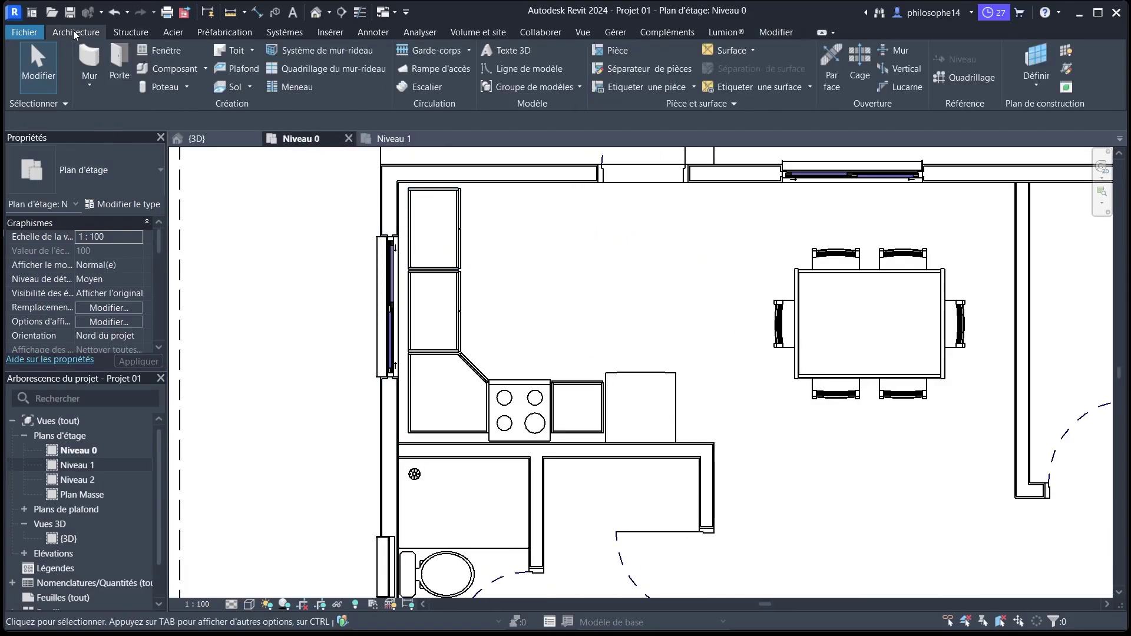
{"action": "left_click", "coordinate": [187, 70]}
{"action": "left_click", "coordinate": [698, 68]}
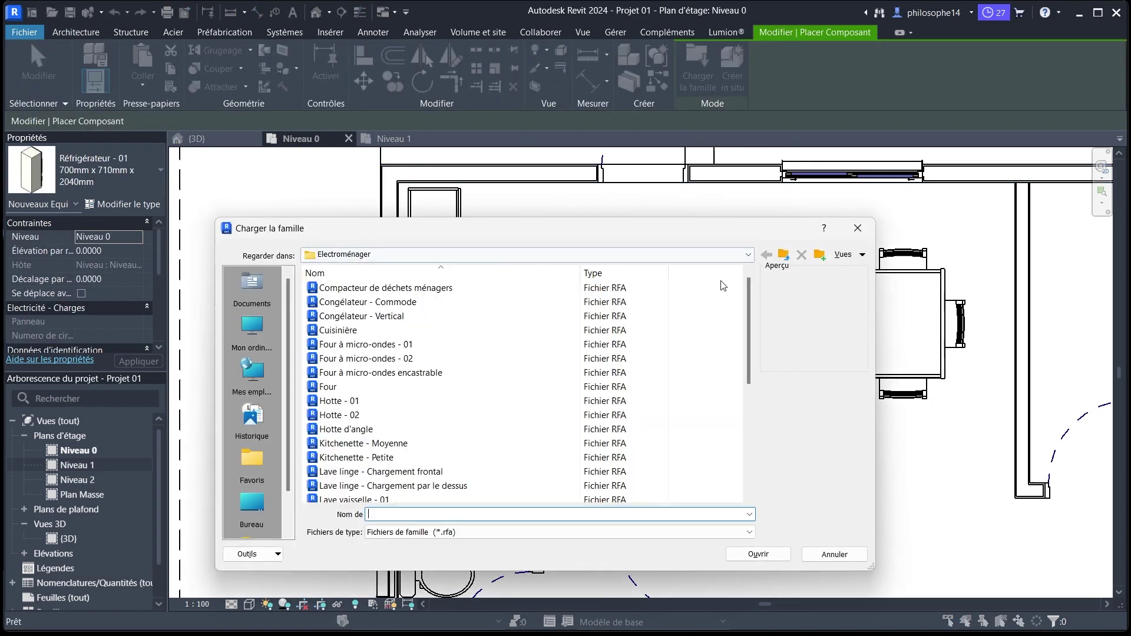
{"action": "left_click", "coordinate": [783, 255]}
{"action": "left_click", "coordinate": [784, 255]}
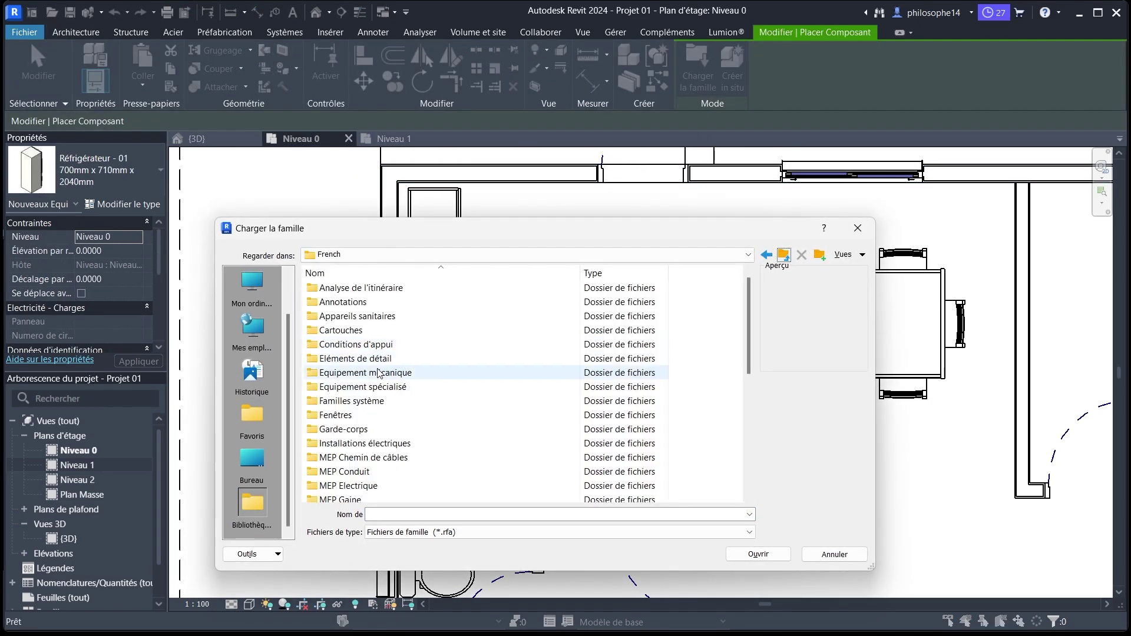
{"action": "scroll", "coordinate": [370, 391], "scroll_direction": "down", "scroll_amount": 2}
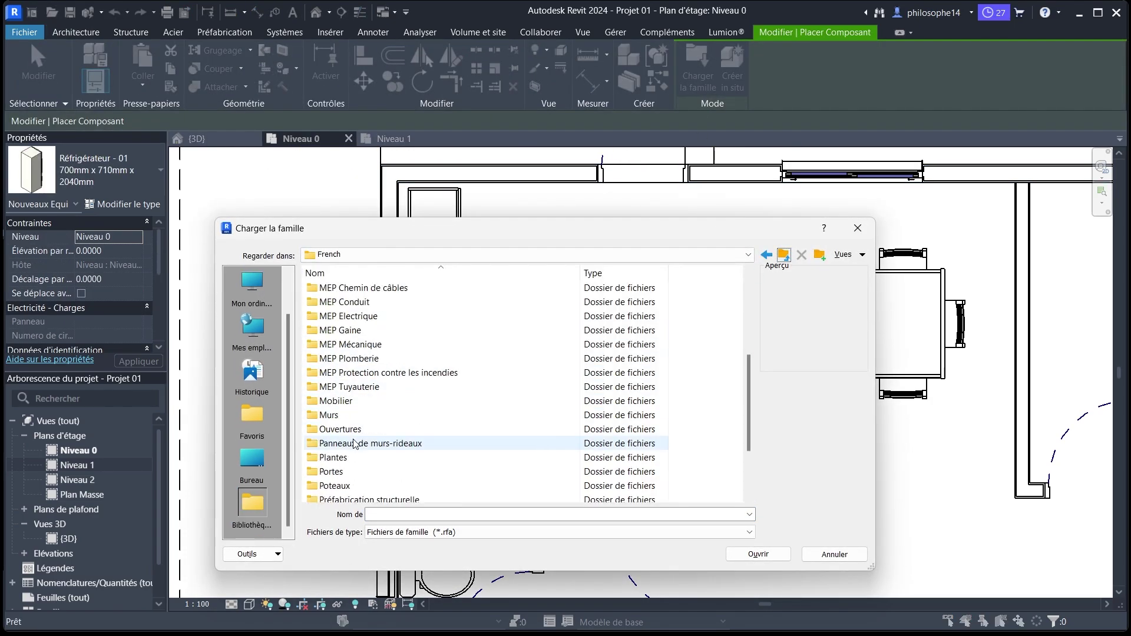
{"action": "double_click", "coordinate": [343, 402]}
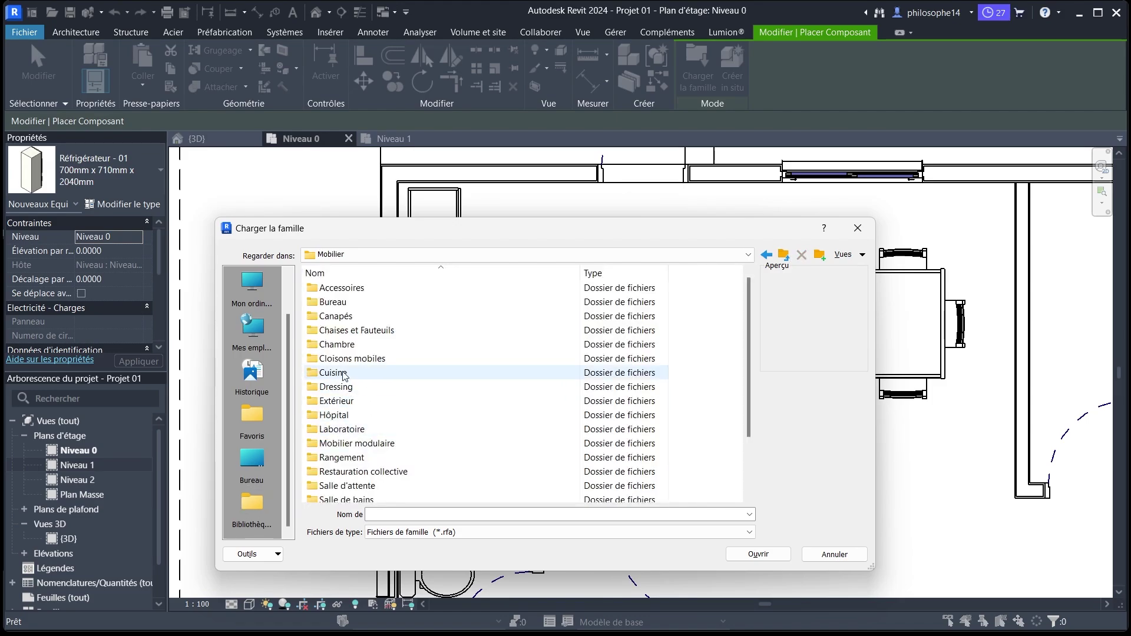
{"action": "double_click", "coordinate": [345, 375]}
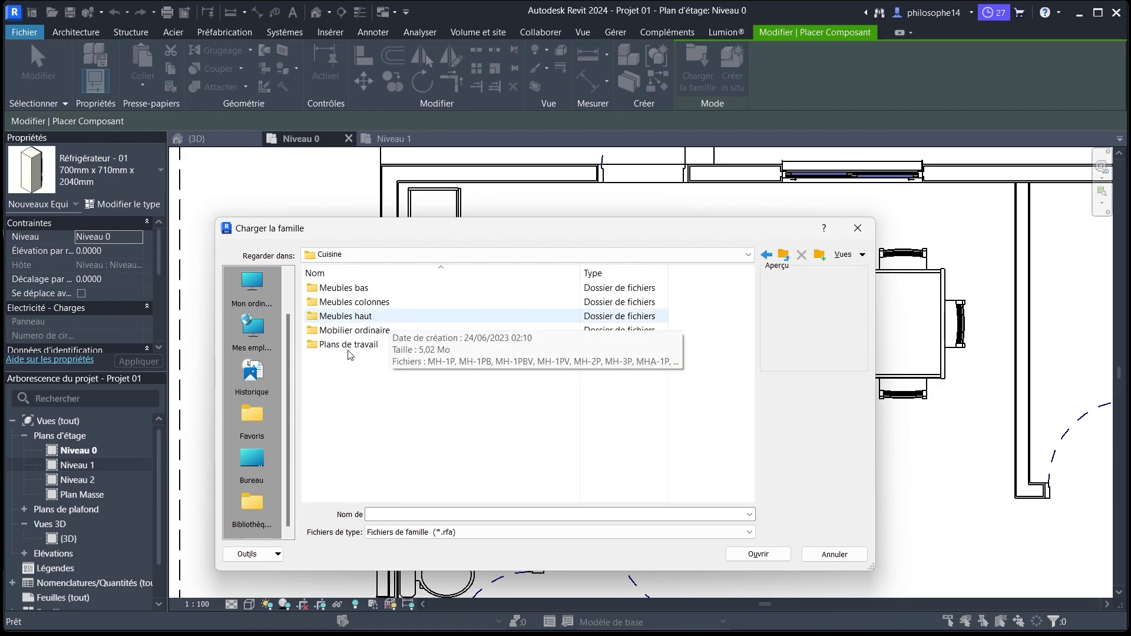
{"action": "double_click", "coordinate": [350, 354]}
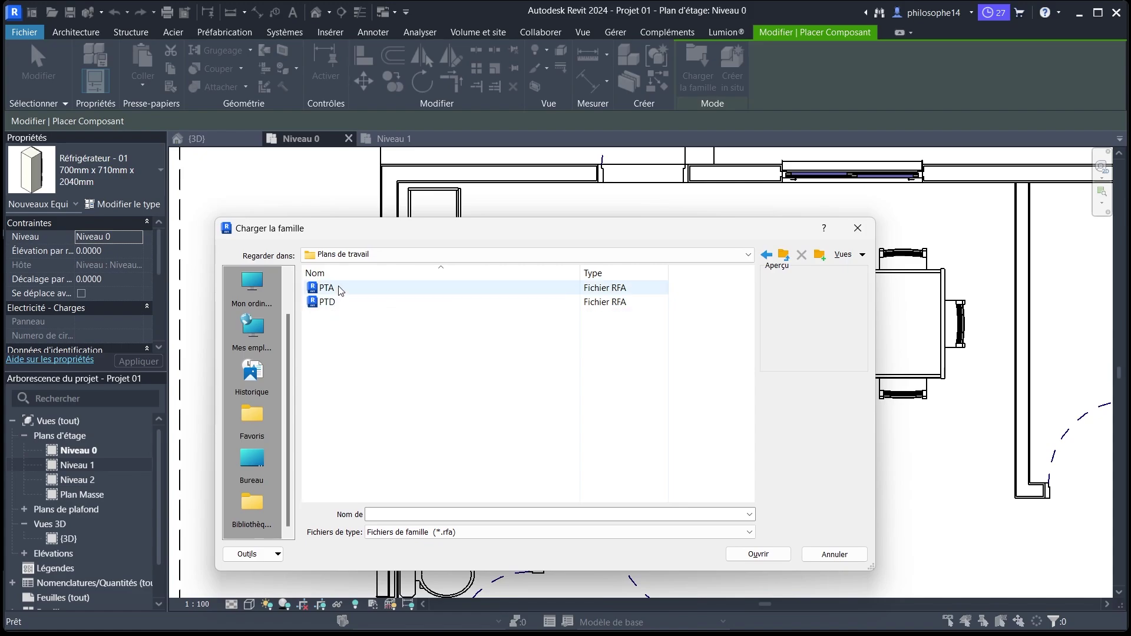
{"action": "left_click", "coordinate": [339, 289]}
{"action": "left_click", "coordinate": [758, 554]}
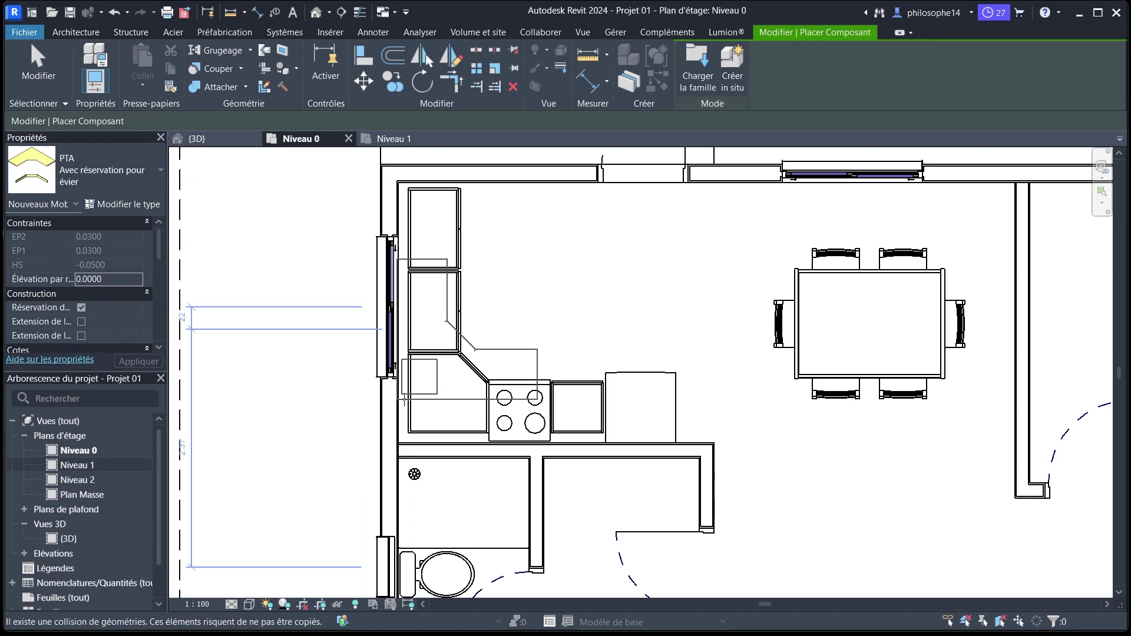
Place the PTA worktop with sink opening over the kitchen's corner base cabinets and end the placement.
{"action": "left_click", "coordinate": [400, 434]}
{"action": "right_click", "coordinate": [533, 273]}
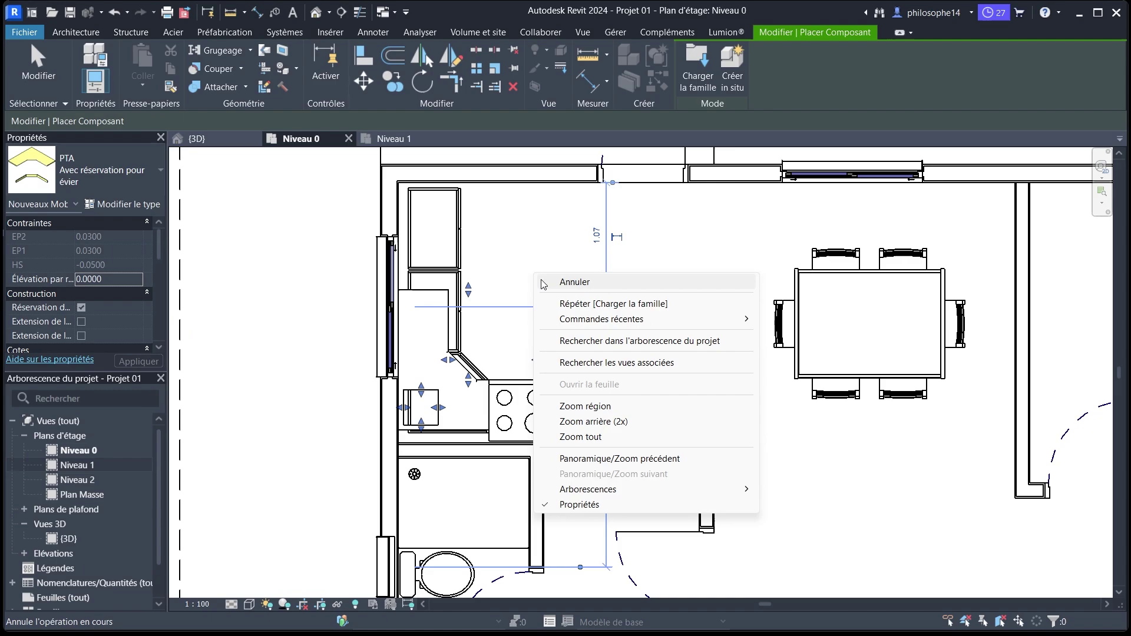
{"action": "left_click", "coordinate": [551, 281]}
Stretch the PTA worktop's window-side leg to the far end of the base cabinets and deepen it past their fronts.
{"action": "left_click", "coordinate": [437, 298]}
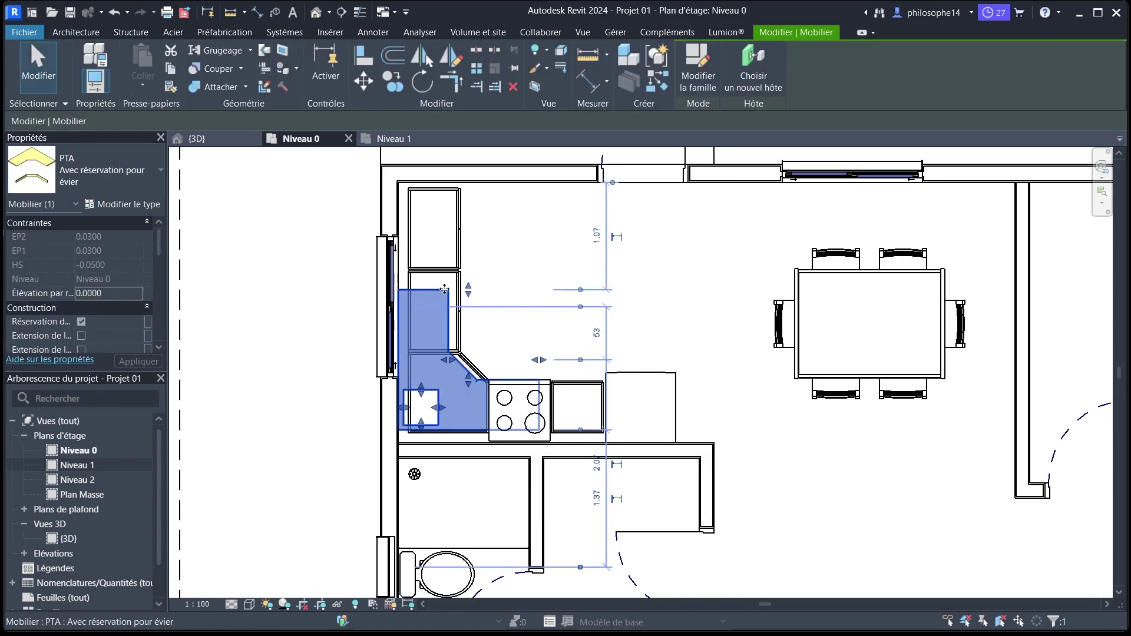
{"action": "left_click_drag", "start_coordinate": [466, 289], "coordinate": [472, 243]}
{"action": "left_click_drag", "start_coordinate": [476, 215], "coordinate": [471, 187]}
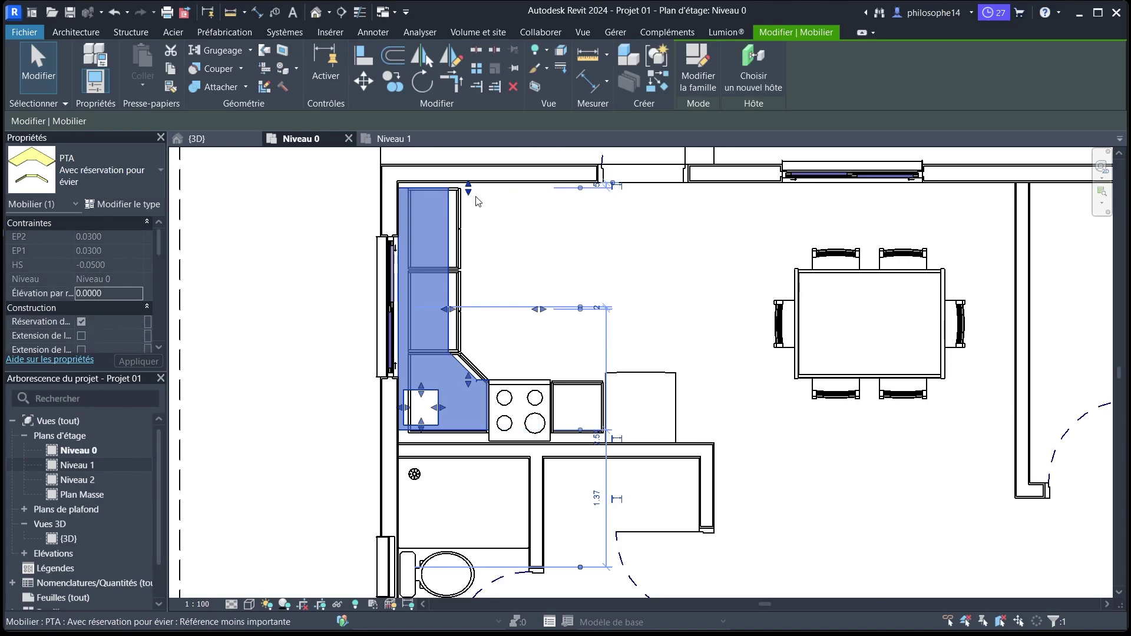
{"action": "left_click_drag", "start_coordinate": [455, 310], "coordinate": [464, 311]}
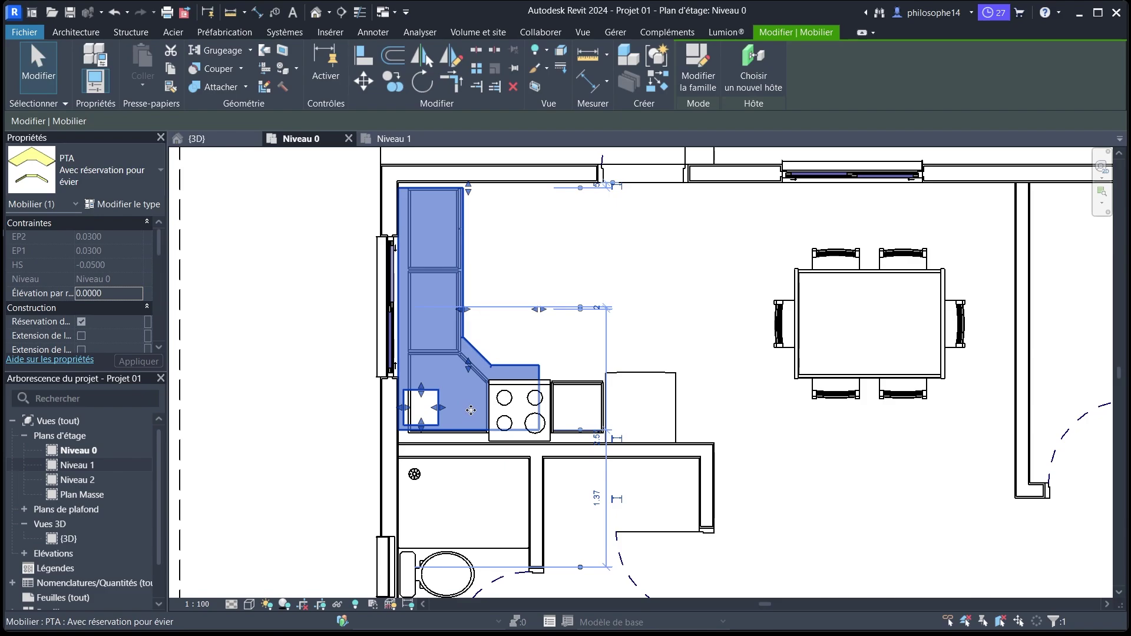
Nudge the PTA worktop down towards the partition wall behind the cooker.
{"action": "scroll", "coordinate": [470, 411], "scroll_direction": "up", "scroll_amount": 5}
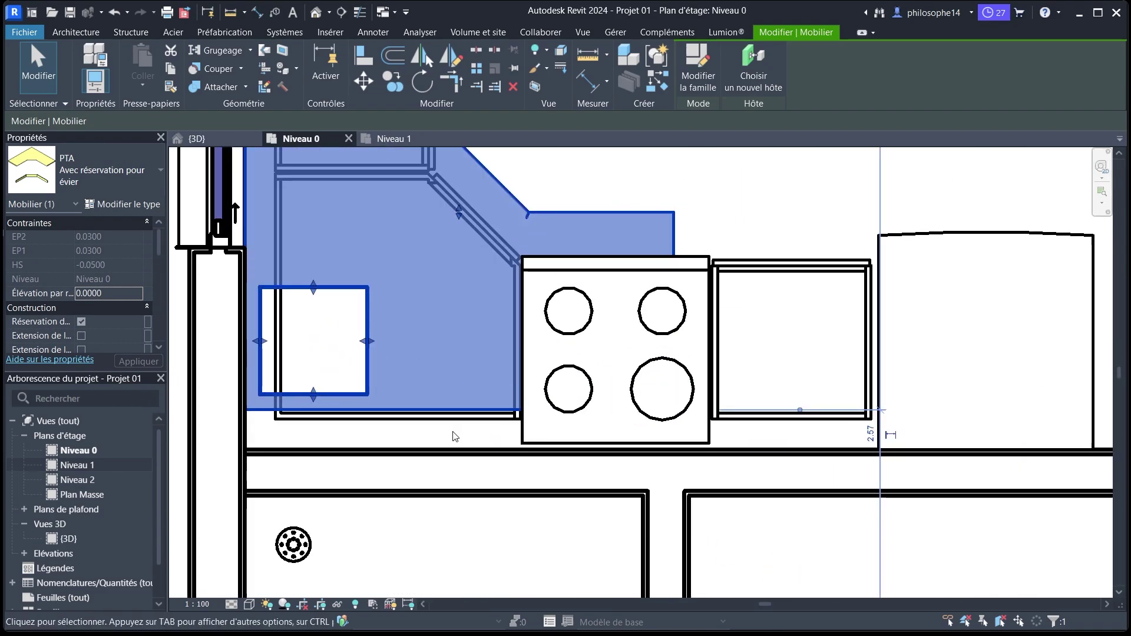
{"action": "key", "text": "Down"}
{"action": "key", "text": "Down"}
{"action": "key", "text": "Down"}
{"action": "key", "text": "Down"}
{"action": "key", "text": "Down"}
{"action": "key", "text": "Down"}
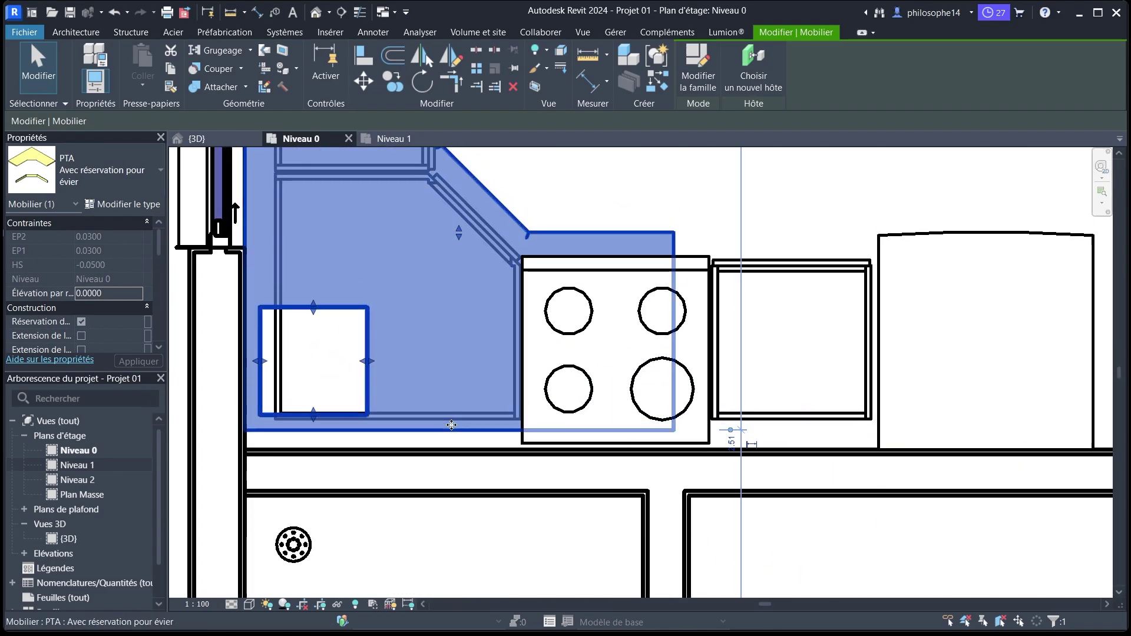
{"action": "key", "text": "Down"}
{"action": "key", "text": "Down"}
{"action": "key", "text": "Down"}
Align the PTA worktop's back edge with the face of the partition wall behind the cooker and end the alignment.
{"action": "left_click", "coordinate": [362, 61]}
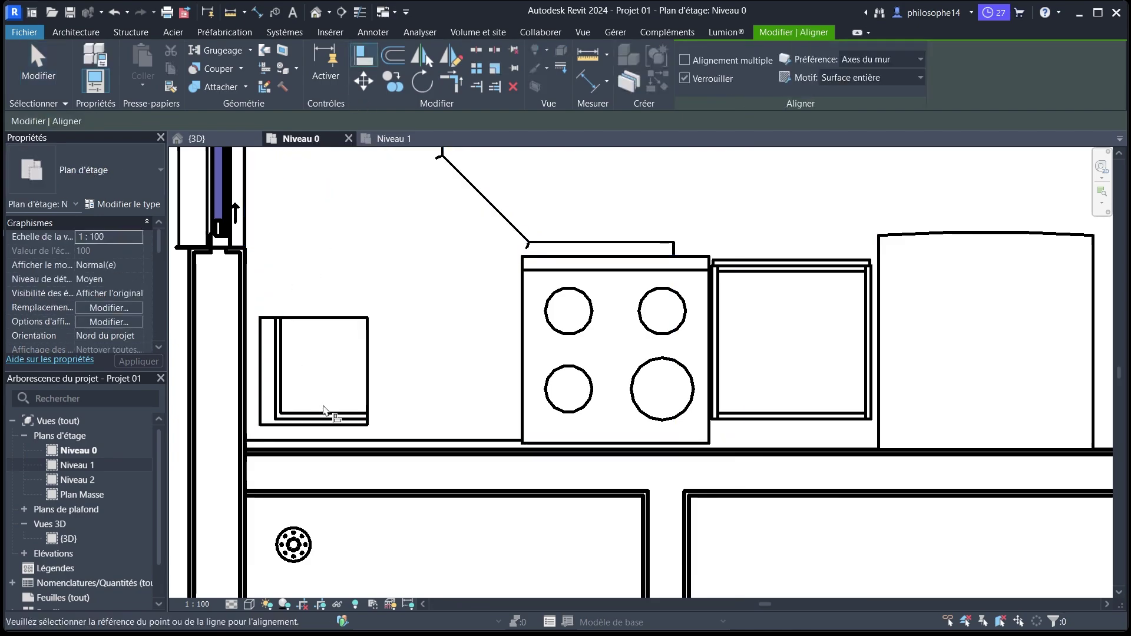
{"action": "scroll", "coordinate": [323, 410], "scroll_direction": "up", "scroll_amount": 1}
{"action": "left_click", "coordinate": [325, 467]}
{"action": "left_click", "coordinate": [328, 463]}
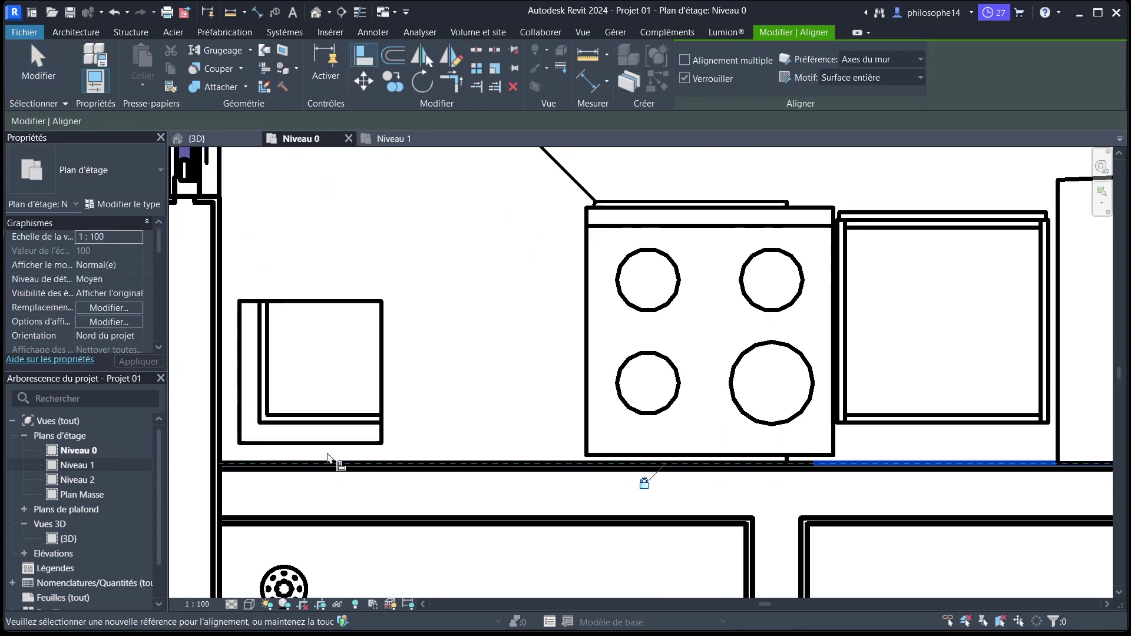
{"action": "scroll", "coordinate": [328, 463], "scroll_direction": "down", "scroll_amount": 2}
{"action": "right_click", "coordinate": [571, 238]}
{"action": "left_click", "coordinate": [586, 252]}
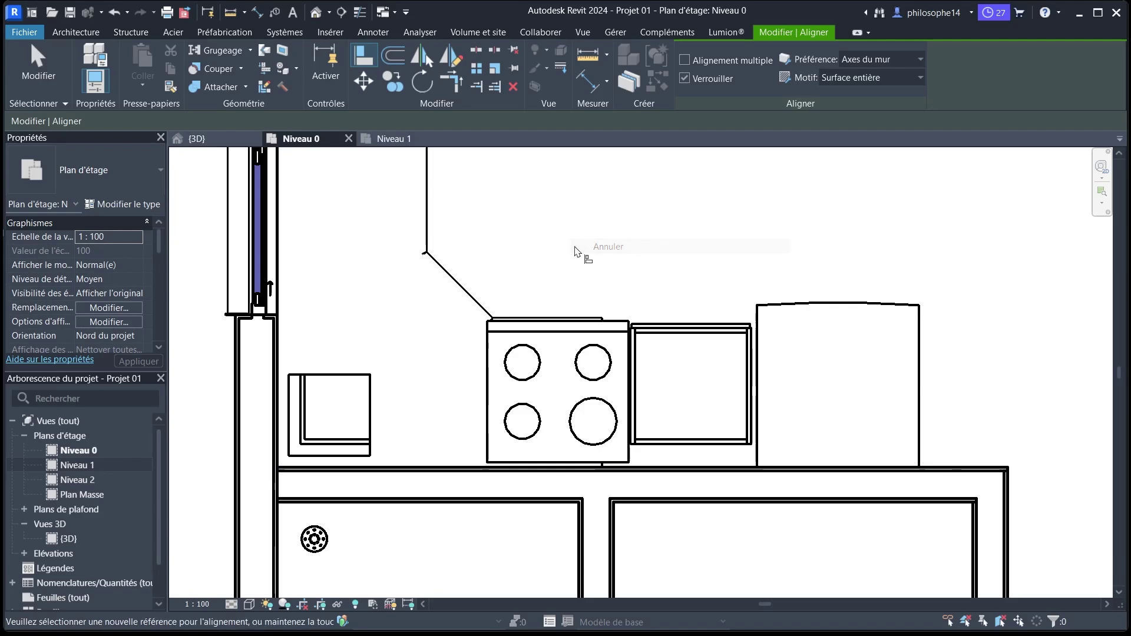
{"action": "right_click", "coordinate": [572, 238]}
{"action": "left_click", "coordinate": [590, 253]}
Shorten the PTA worktop's cooker-side leg so that it ends at the cooker's near edge.
{"action": "left_click", "coordinate": [464, 292]}
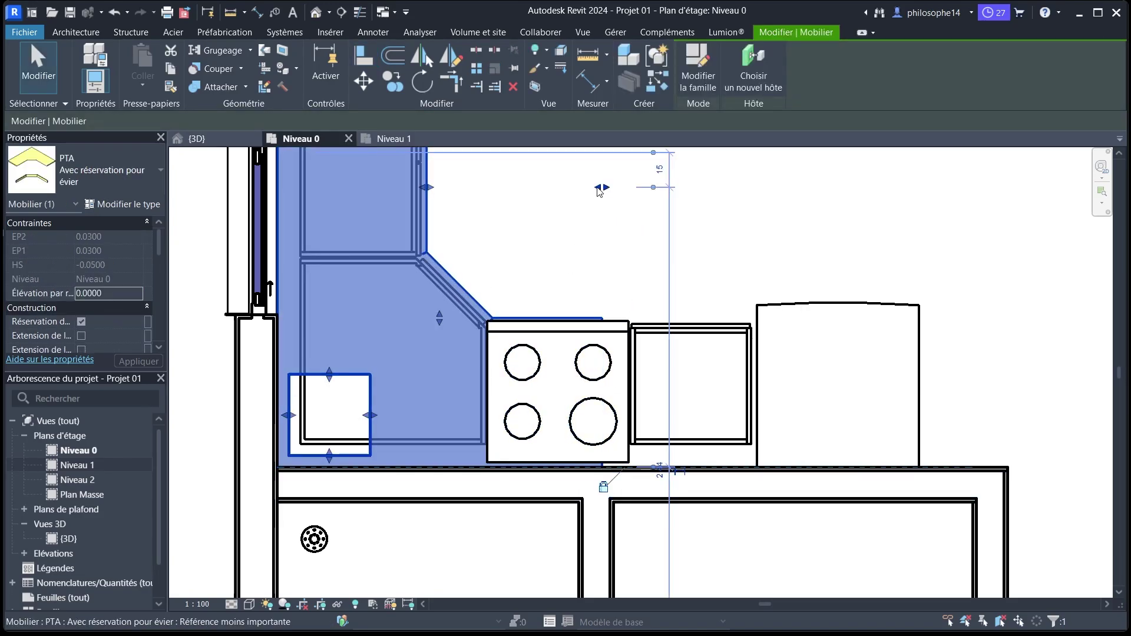
{"action": "left_click_drag", "start_coordinate": [599, 191], "coordinate": [493, 195]}
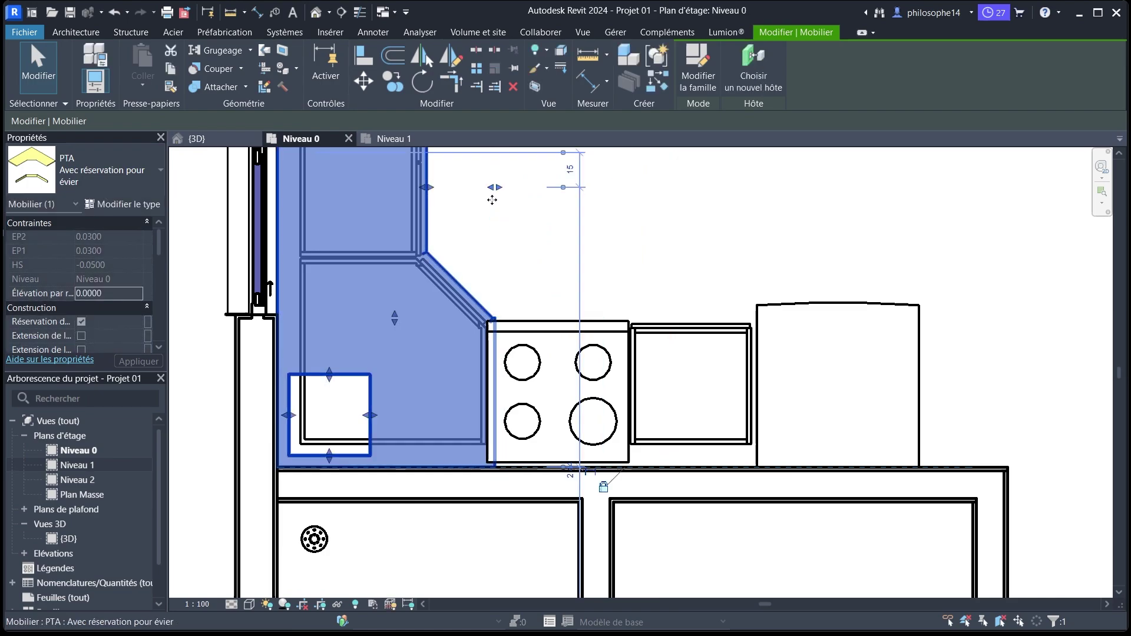
{"action": "left_click_drag", "start_coordinate": [495, 187], "coordinate": [488, 186]}
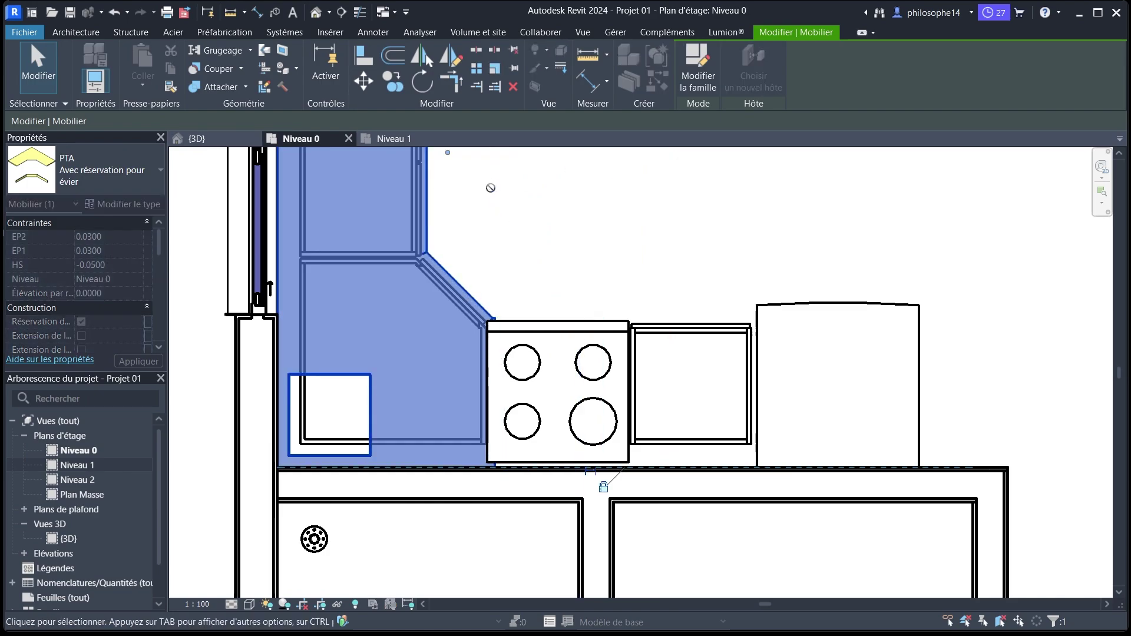
{"action": "left_click", "coordinate": [1077, 612]}
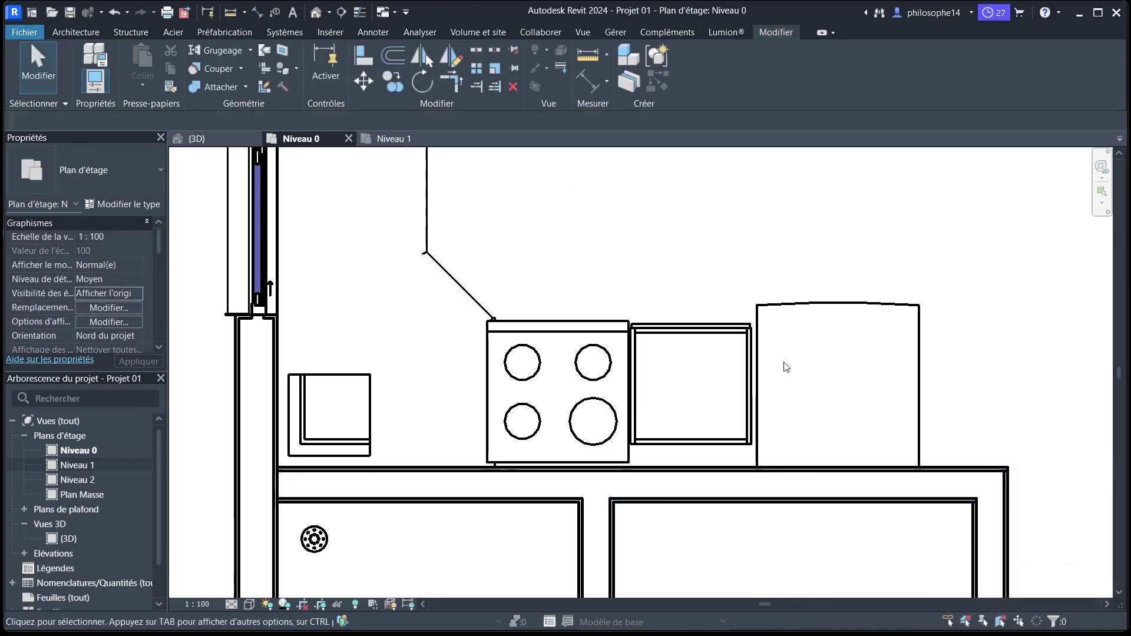
Shift the MB-1P-1T cabinet and the cooker slightly towards the refrigerator so the cooker sits against the worktop's end.
{"action": "left_click", "coordinate": [713, 328]}
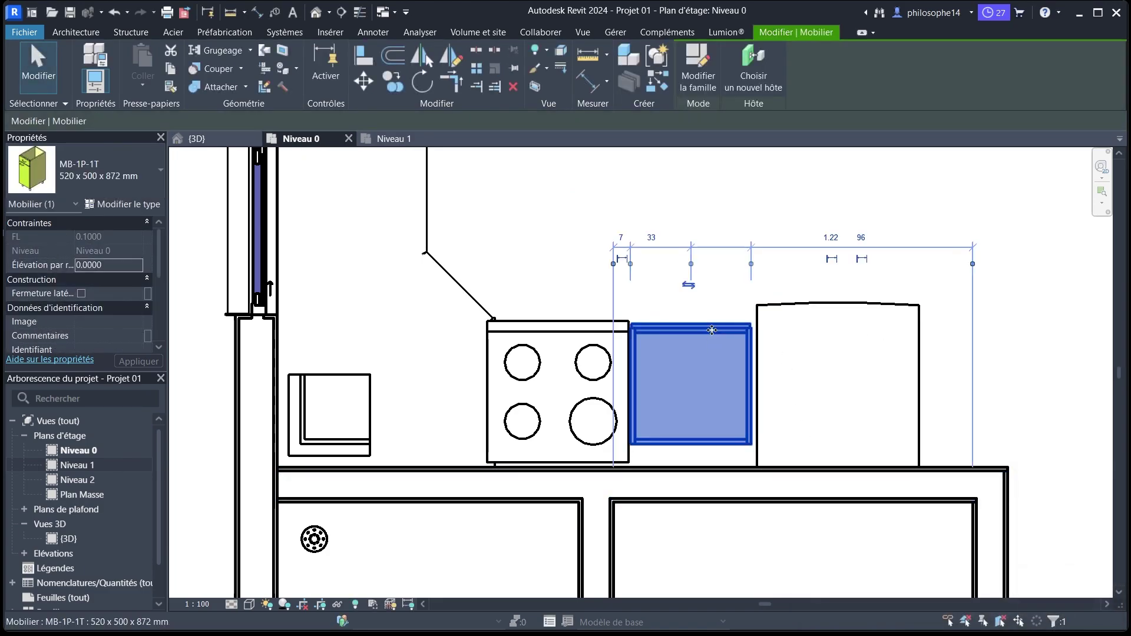
{"action": "left_click", "coordinate": [625, 338]}
{"action": "left_click_drag", "start_coordinate": [628, 378], "coordinate": [634, 377]}
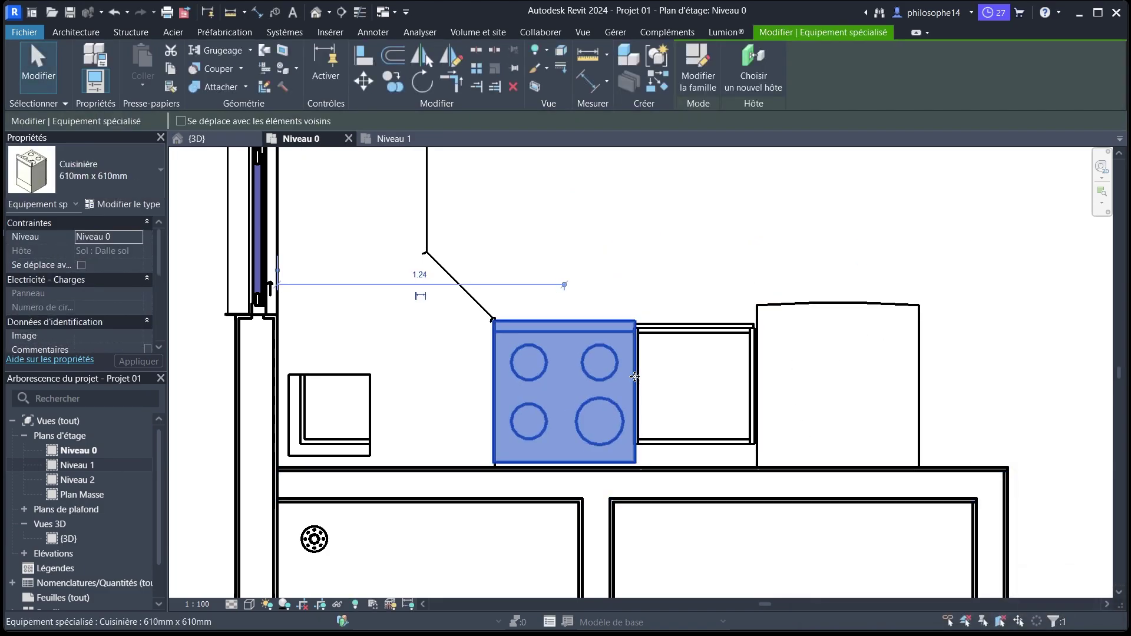
{"action": "left_click", "coordinate": [662, 283]}
{"action": "scroll", "coordinate": [597, 427], "scroll_direction": "down", "scroll_amount": 3}
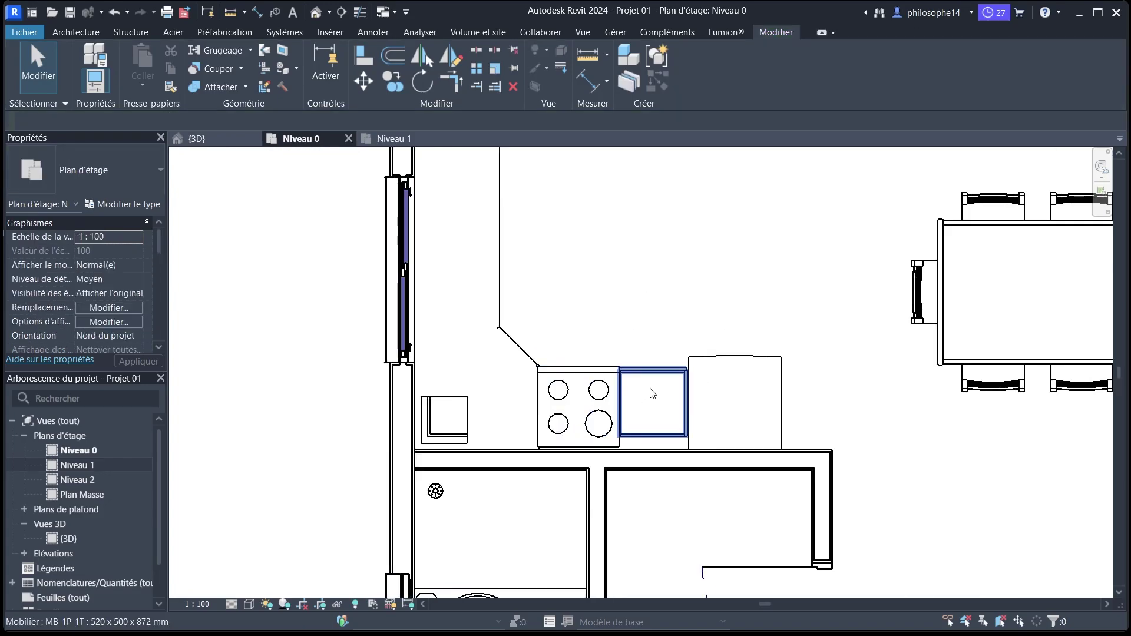
Extend the PTA worktop's window-side leg to cover the exposed end of the last base cabinet.
{"action": "scroll", "coordinate": [594, 350], "scroll_direction": "down", "scroll_amount": 3}
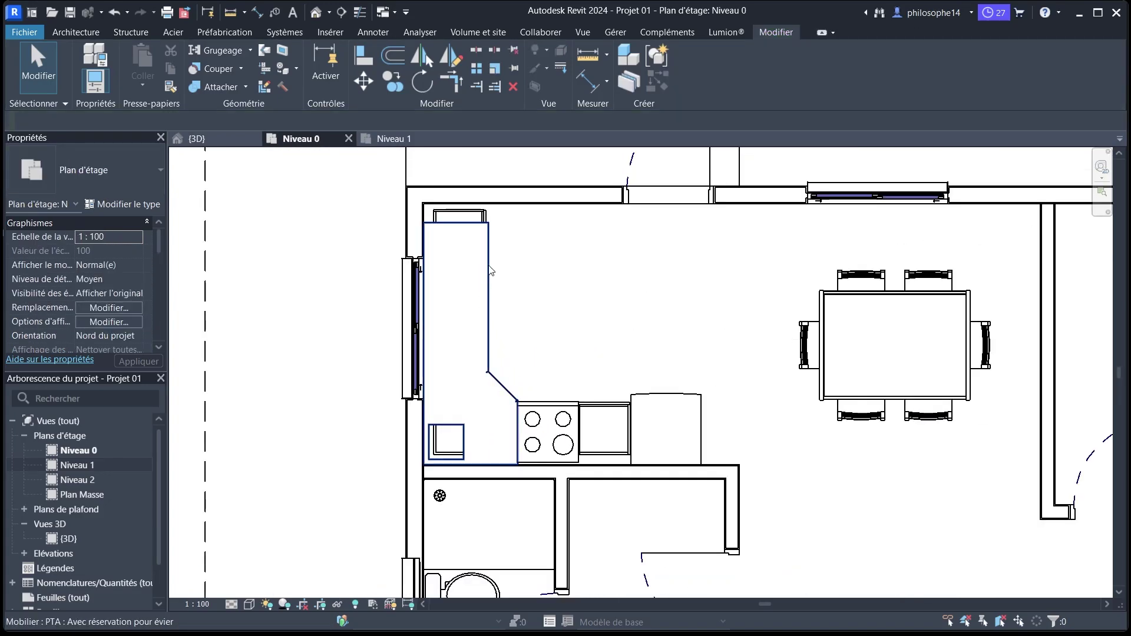
{"action": "left_click", "coordinate": [451, 224]}
{"action": "scroll", "coordinate": [450, 205], "scroll_direction": "up", "scroll_amount": 2}
{"action": "left_click_drag", "start_coordinate": [480, 222], "coordinate": [482, 216]}
{"action": "left_click", "coordinate": [598, 302]}
{"action": "scroll", "coordinate": [495, 267], "scroll_direction": "down", "scroll_amount": 2}
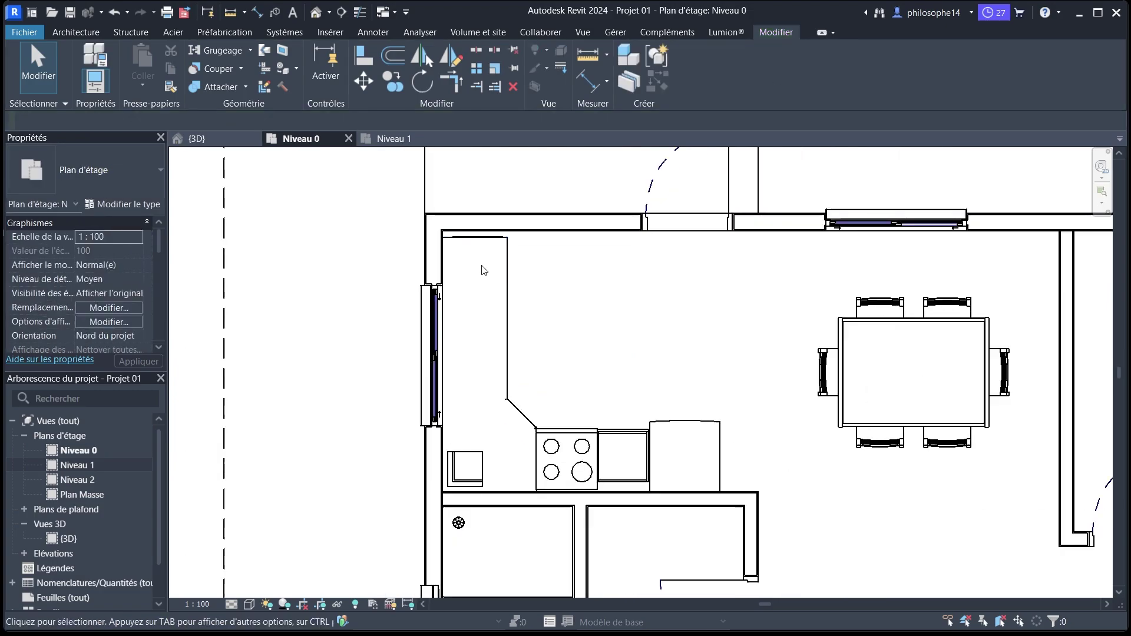
{"action": "scroll", "coordinate": [495, 363], "scroll_direction": "down", "scroll_amount": 1}
{"action": "scroll", "coordinate": [513, 414], "scroll_direction": "up", "scroll_amount": 1}
Examine the PTA worktop's instance and type properties for dimensions and sink opening settings.
{"action": "left_click", "coordinate": [476, 446]}
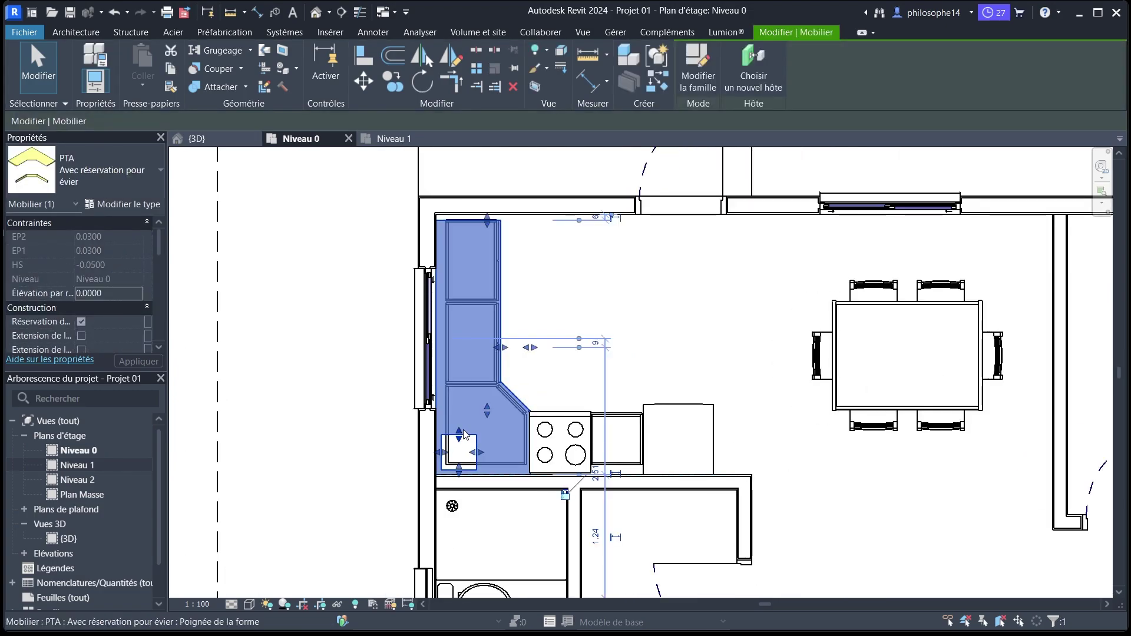
{"action": "scroll", "coordinate": [101, 311], "scroll_direction": "down", "scroll_amount": 2}
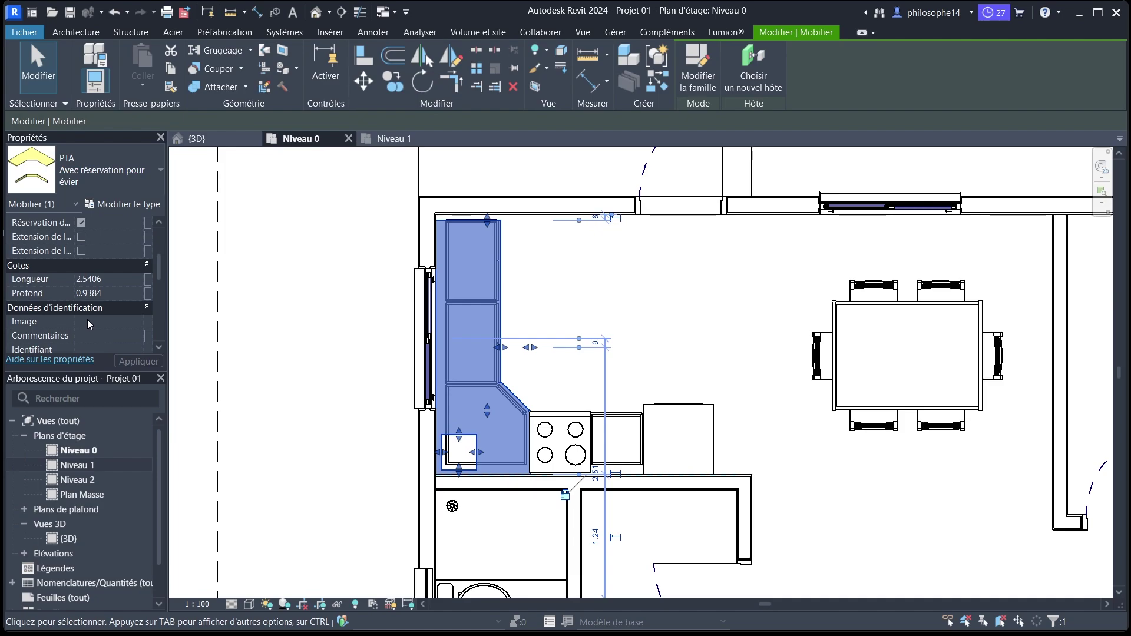
{"action": "scroll", "coordinate": [100, 292], "scroll_direction": "down", "scroll_amount": 1}
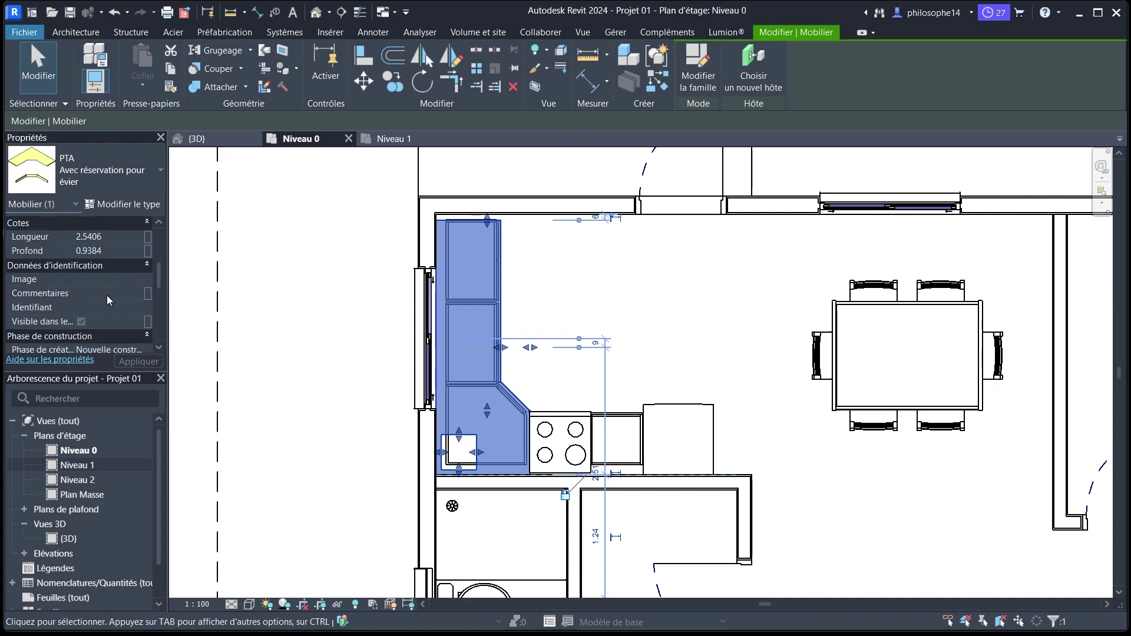
{"action": "scroll", "coordinate": [107, 295], "scroll_direction": "up", "scroll_amount": 3}
{"action": "scroll", "coordinate": [105, 304], "scroll_direction": "up", "scroll_amount": 2}
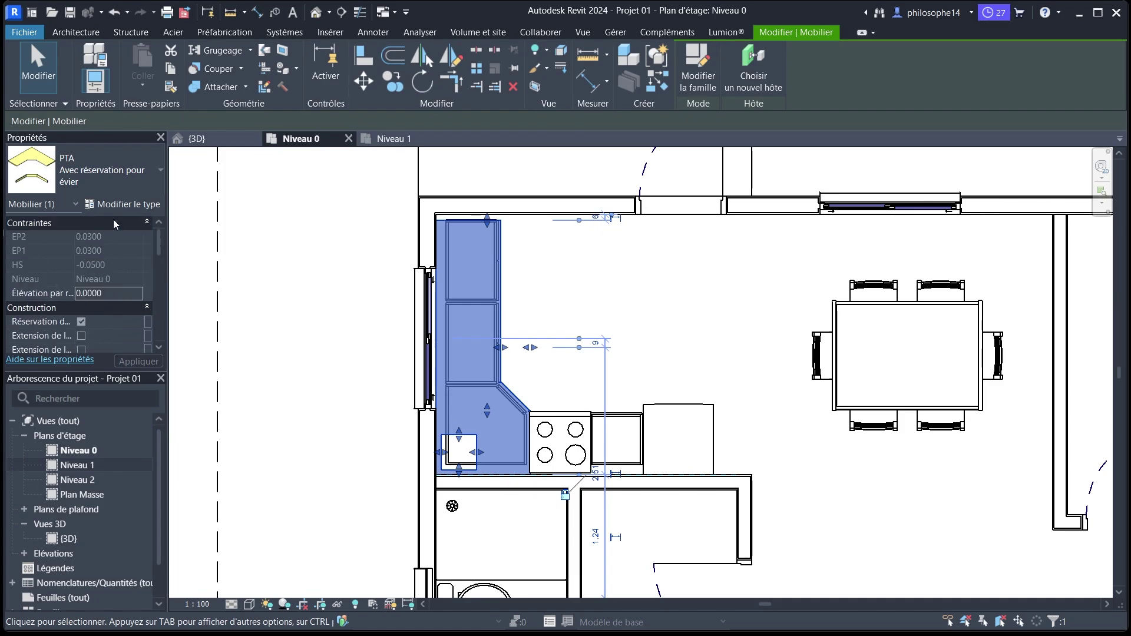
{"action": "left_click", "coordinate": [111, 204]}
{"action": "scroll", "coordinate": [473, 267], "scroll_direction": "down", "scroll_amount": 2}
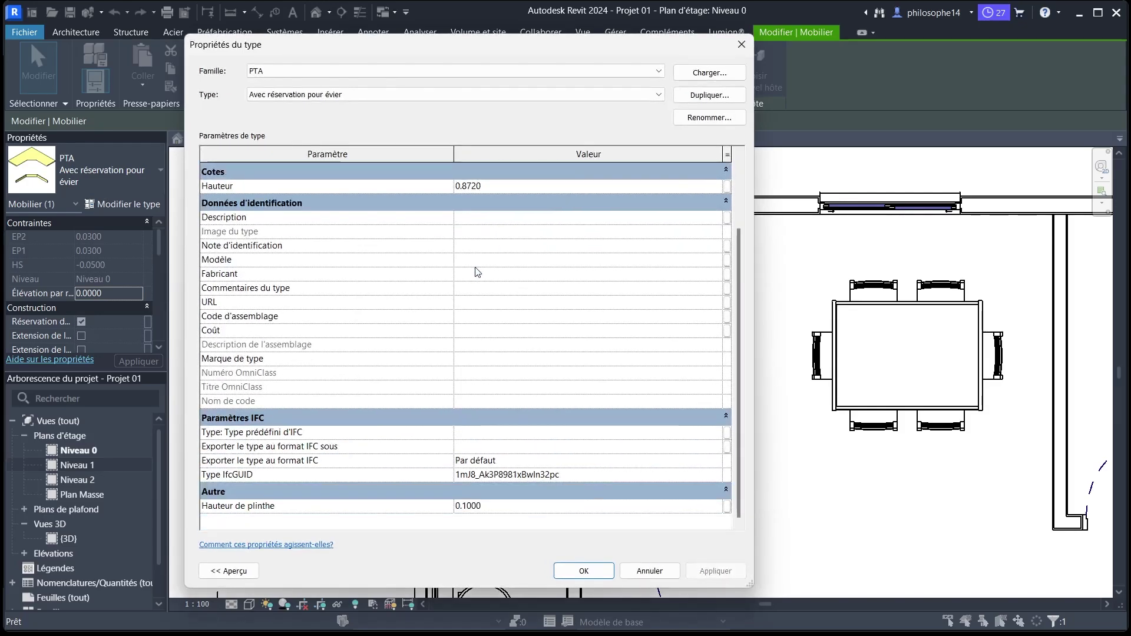
{"action": "scroll", "coordinate": [475, 267], "scroll_direction": "up", "scroll_amount": 2}
{"action": "scroll", "coordinate": [475, 266], "scroll_direction": "down", "scroll_amount": 2}
{"action": "scroll", "coordinate": [475, 267], "scroll_direction": "up", "scroll_amount": 2}
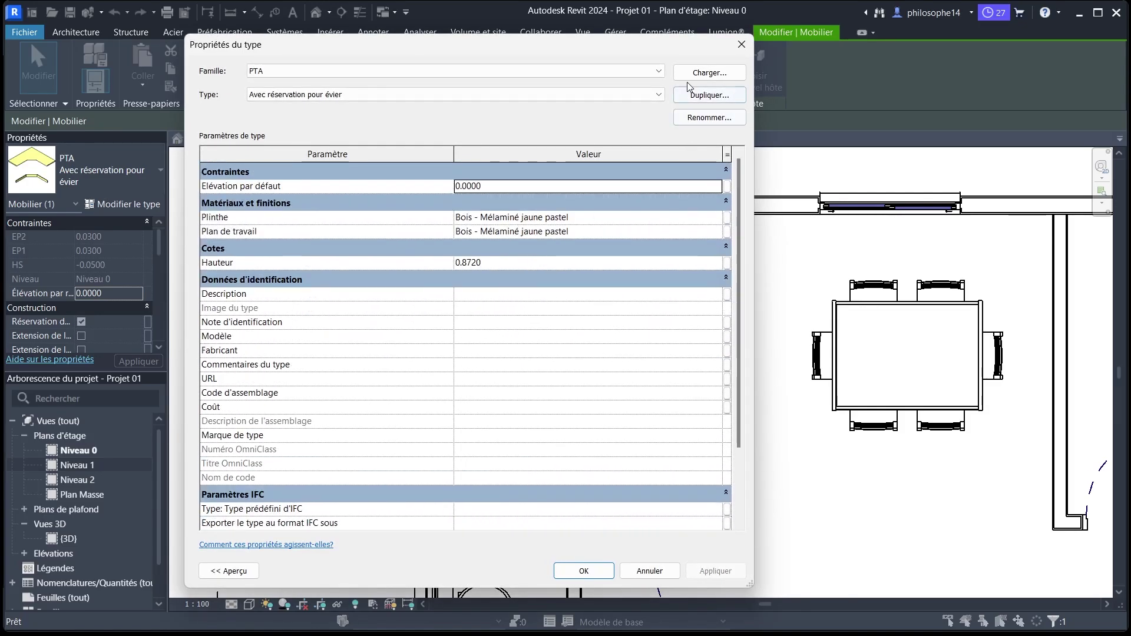
{"action": "left_click", "coordinate": [741, 45]}
{"action": "scroll", "coordinate": [105, 325], "scroll_direction": "down", "scroll_amount": 5}
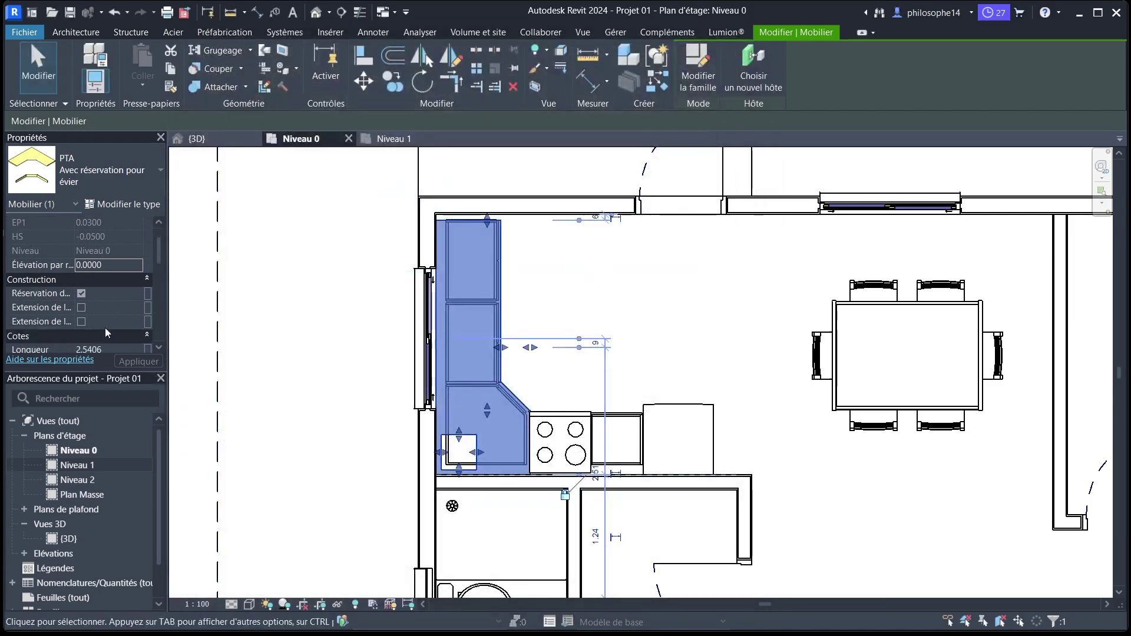
{"action": "scroll", "coordinate": [102, 318], "scroll_direction": "down", "scroll_amount": 5}
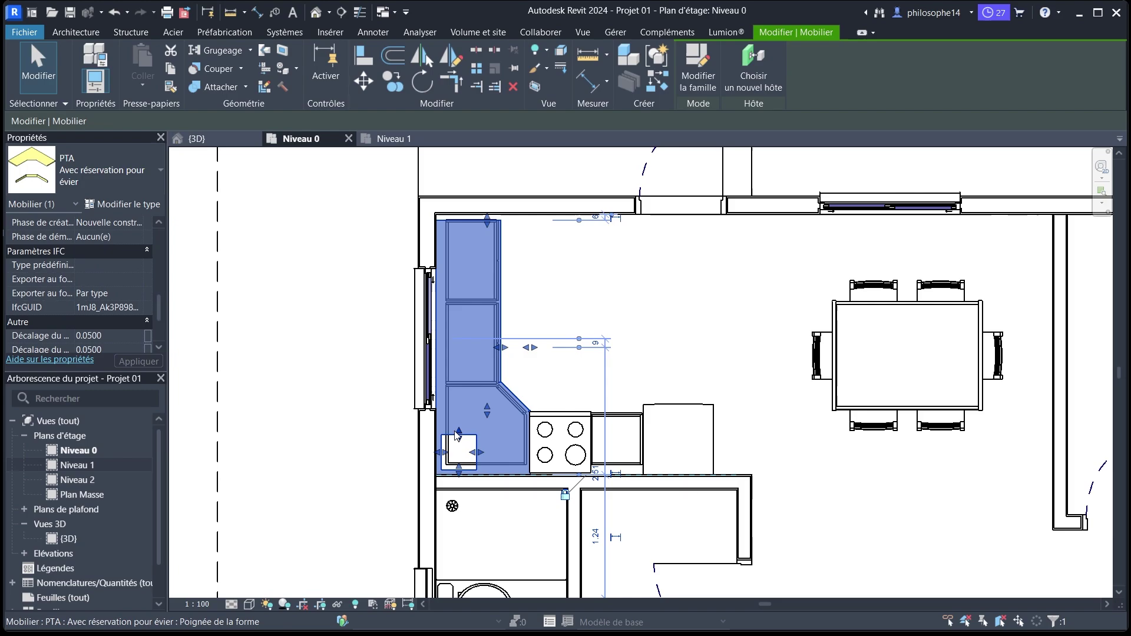
Move the PTA worktop's sink opening from the corner to above the middle base cabinet along the window wall.
{"action": "left_click_drag", "start_coordinate": [459, 434], "coordinate": [466, 318]}
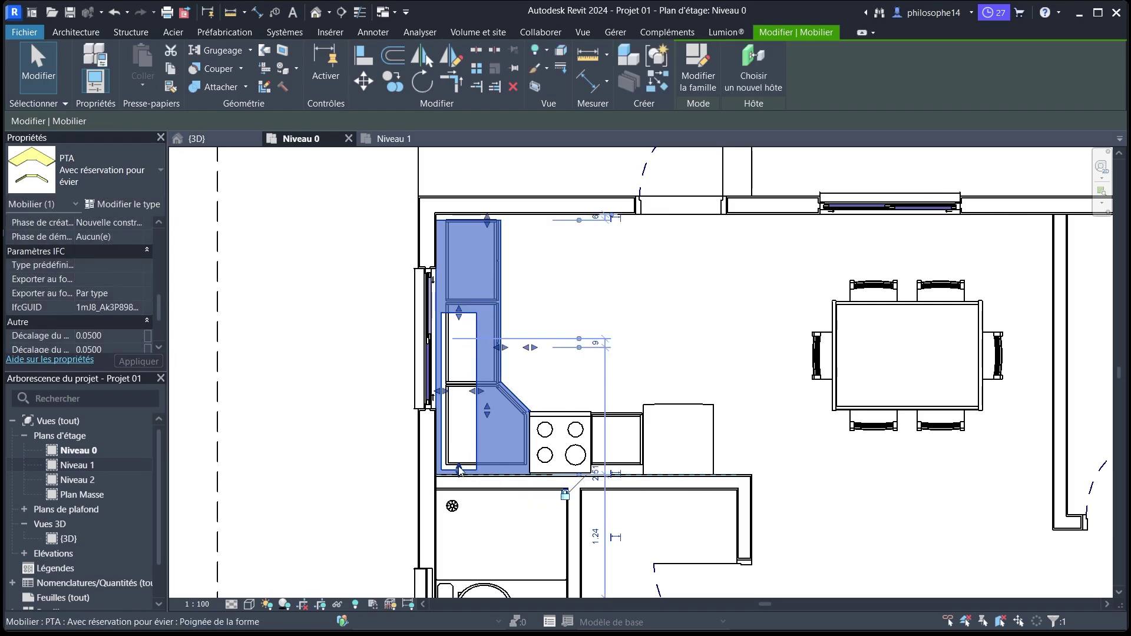
{"action": "left_click_drag", "start_coordinate": [460, 474], "coordinate": [471, 372]}
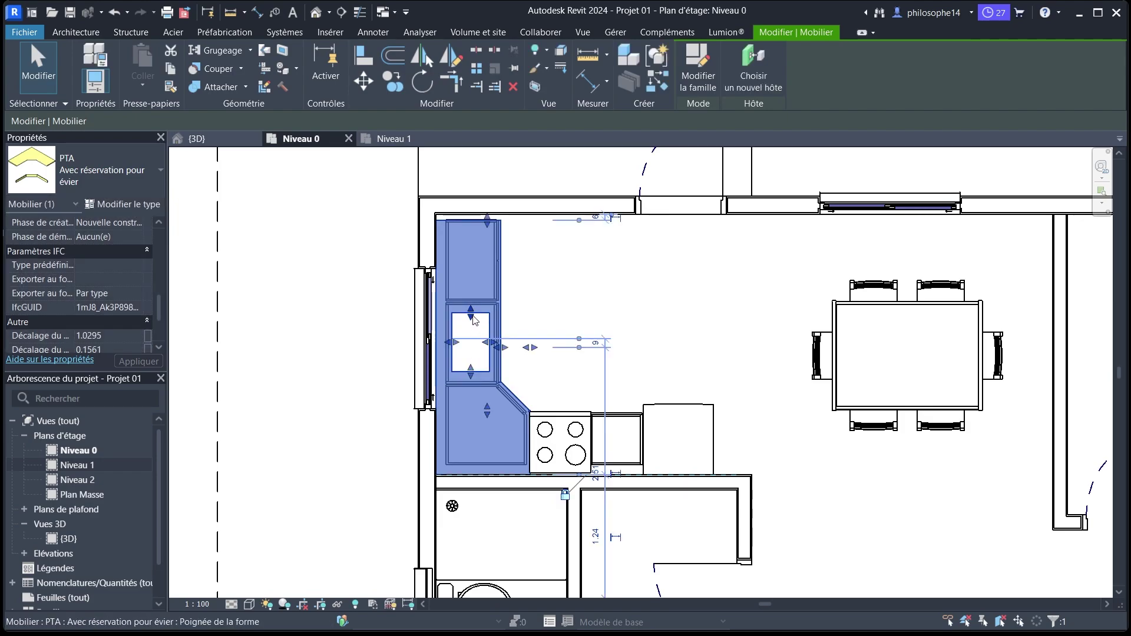
{"action": "left_click", "coordinate": [543, 324]}
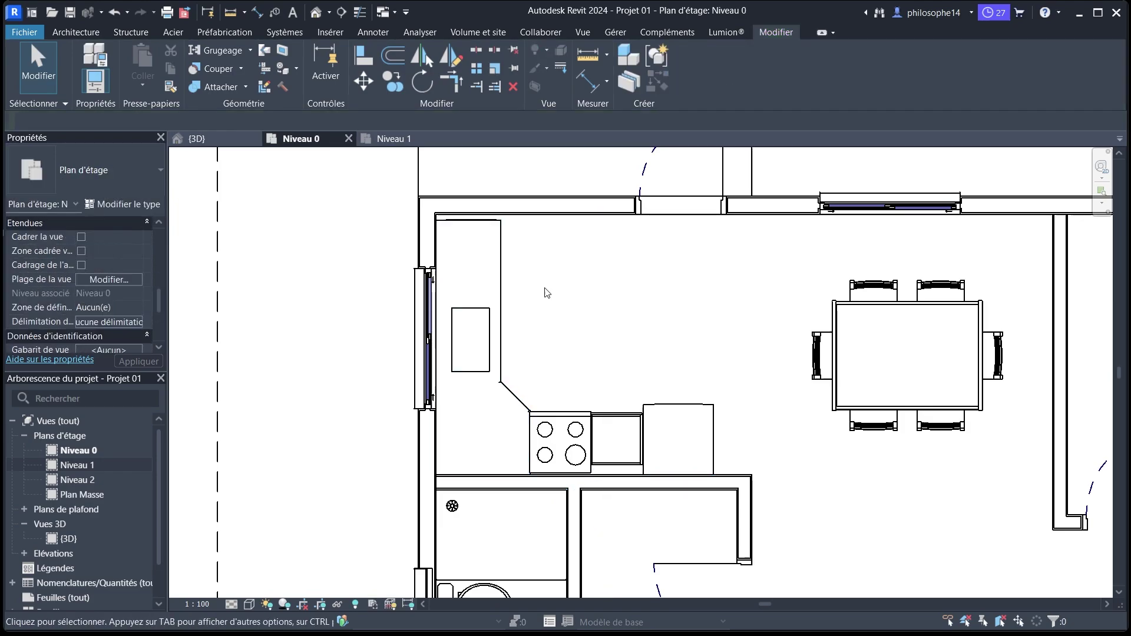
Start loading a component family and open the Eviers - Lavabos folder within Appareils sanitaires in the French library.
{"action": "left_click", "coordinate": [93, 31]}
{"action": "left_click", "coordinate": [164, 75]}
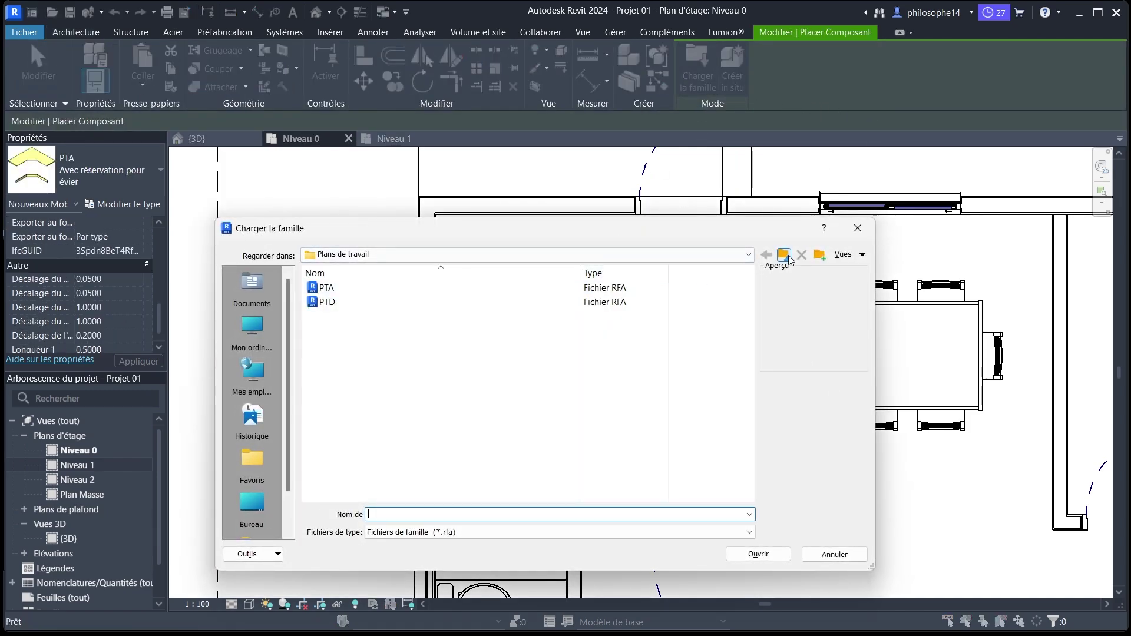
{"action": "left_click", "coordinate": [784, 255]}
{"action": "left_click", "coordinate": [784, 255]}
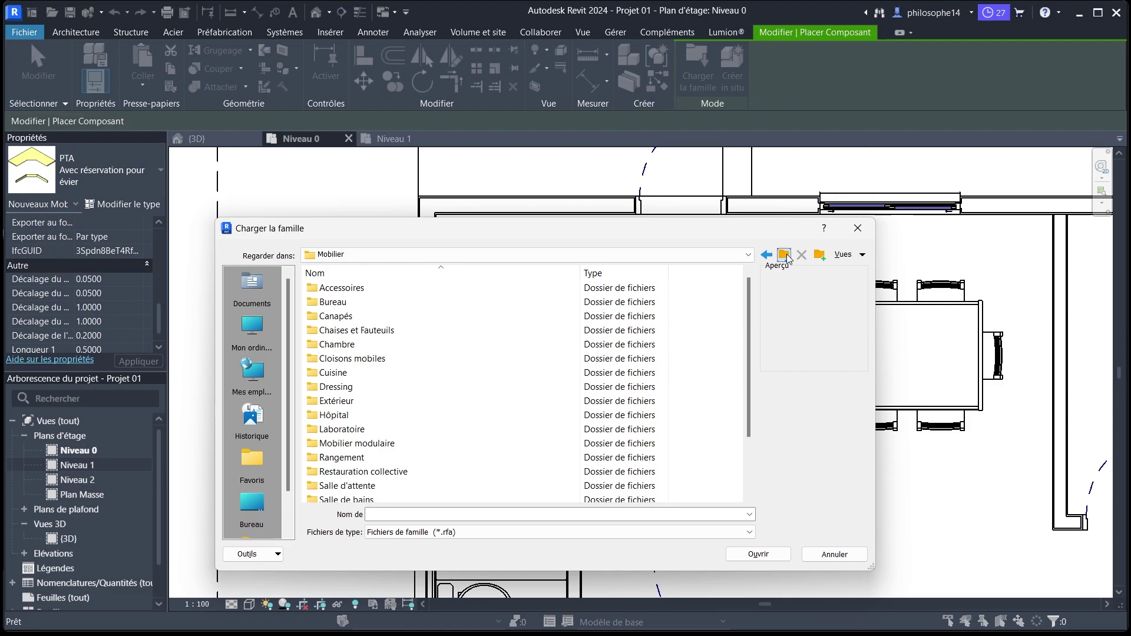
{"action": "left_click", "coordinate": [784, 255]}
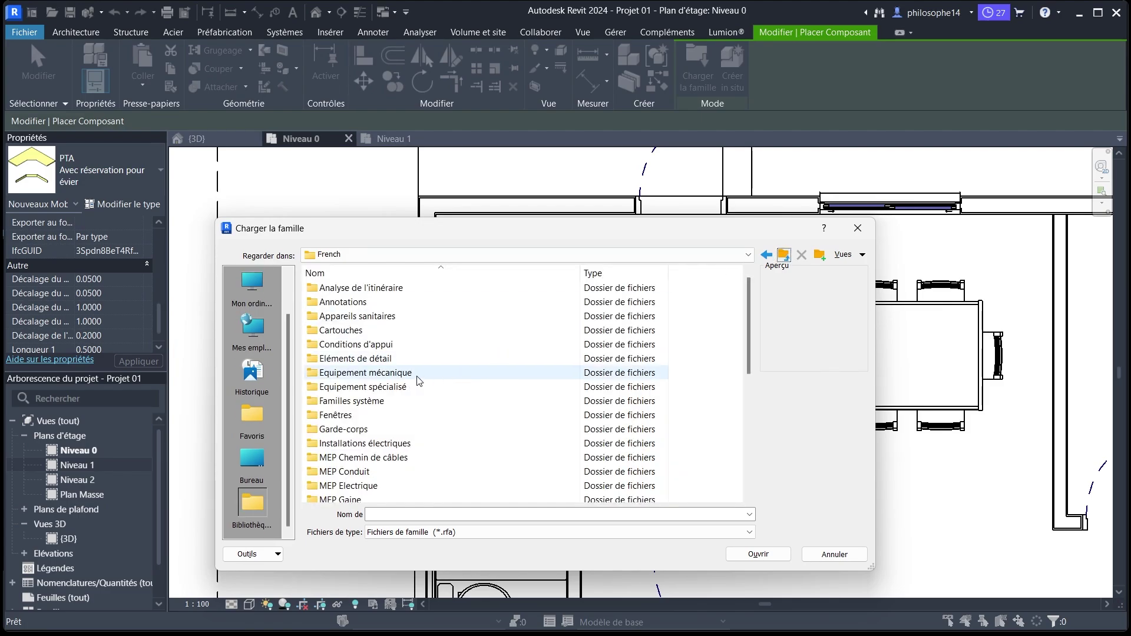
{"action": "left_click", "coordinate": [393, 317]}
{"action": "double_click", "coordinate": [394, 317]}
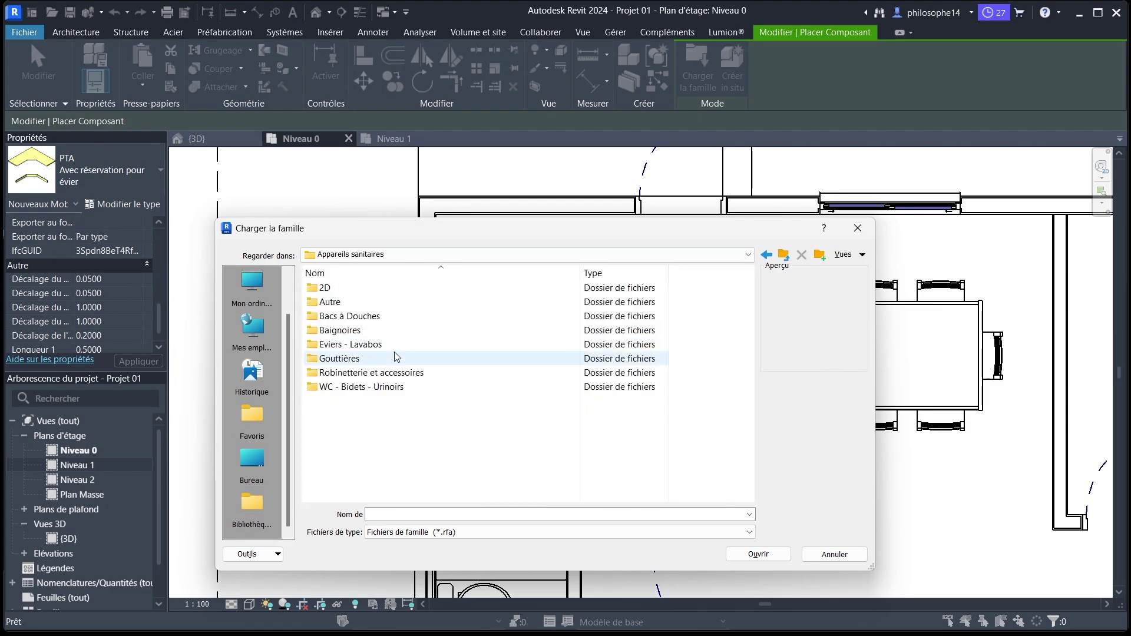
{"action": "double_click", "coordinate": [371, 350]}
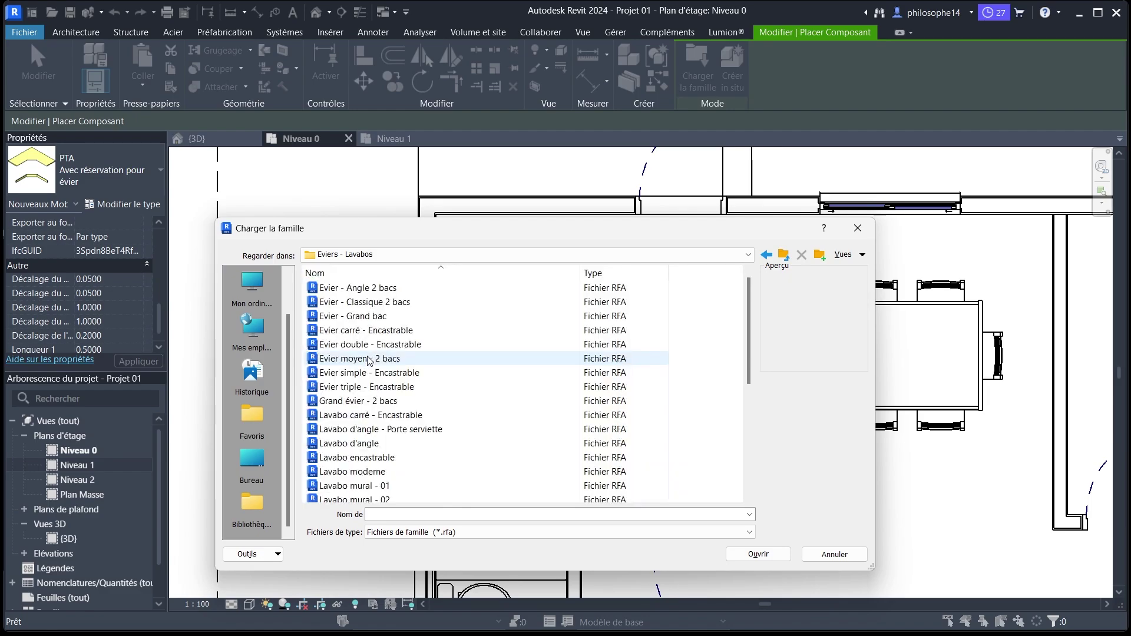
Preview the available sink families and load Evier moyen - 2 bacs.
{"action": "scroll", "coordinate": [367, 383], "scroll_direction": "down", "scroll_amount": 4}
{"action": "left_click", "coordinate": [366, 386]}
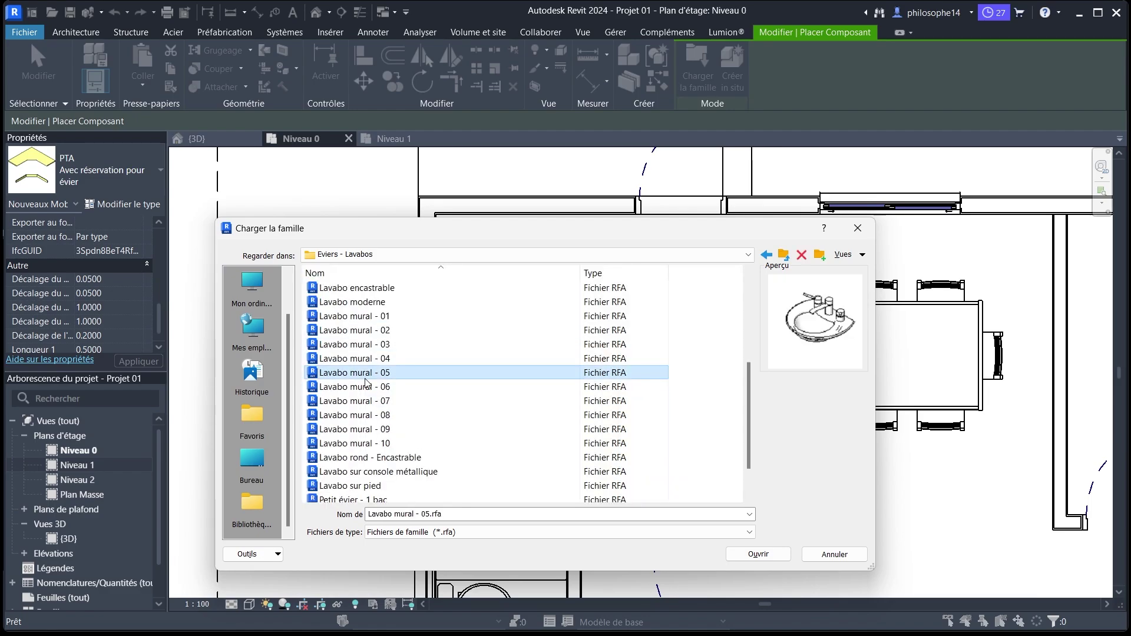
{"action": "scroll", "coordinate": [366, 383], "scroll_direction": "up", "scroll_amount": 4}
{"action": "left_click", "coordinate": [363, 317]}
{"action": "left_click", "coordinate": [363, 303]}
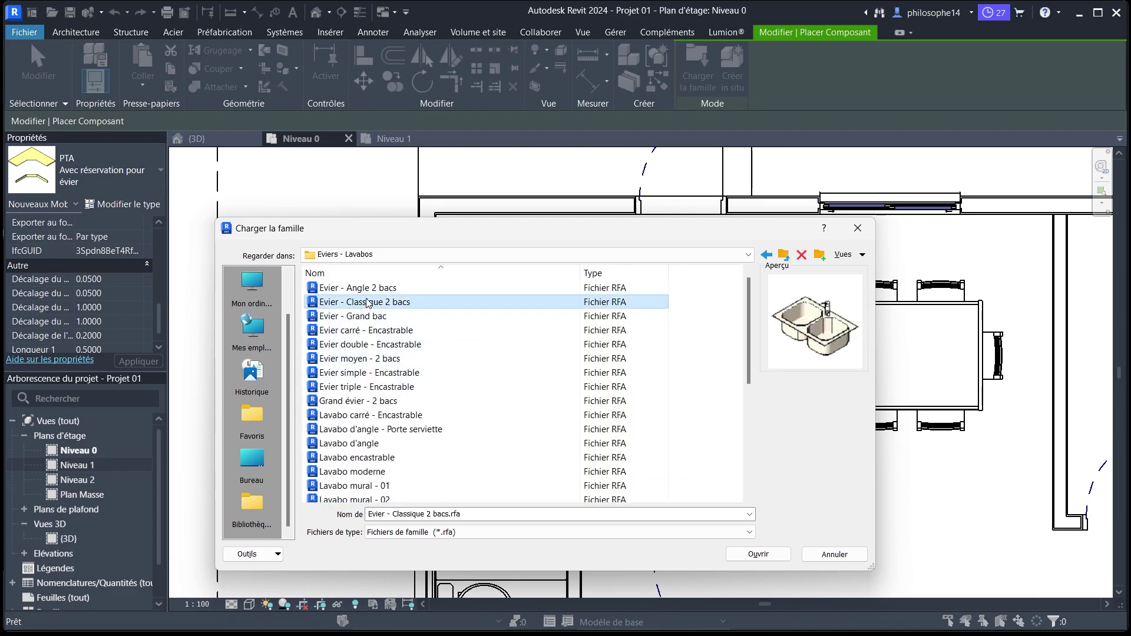
{"action": "left_click", "coordinate": [370, 289]}
{"action": "left_click", "coordinate": [367, 332]}
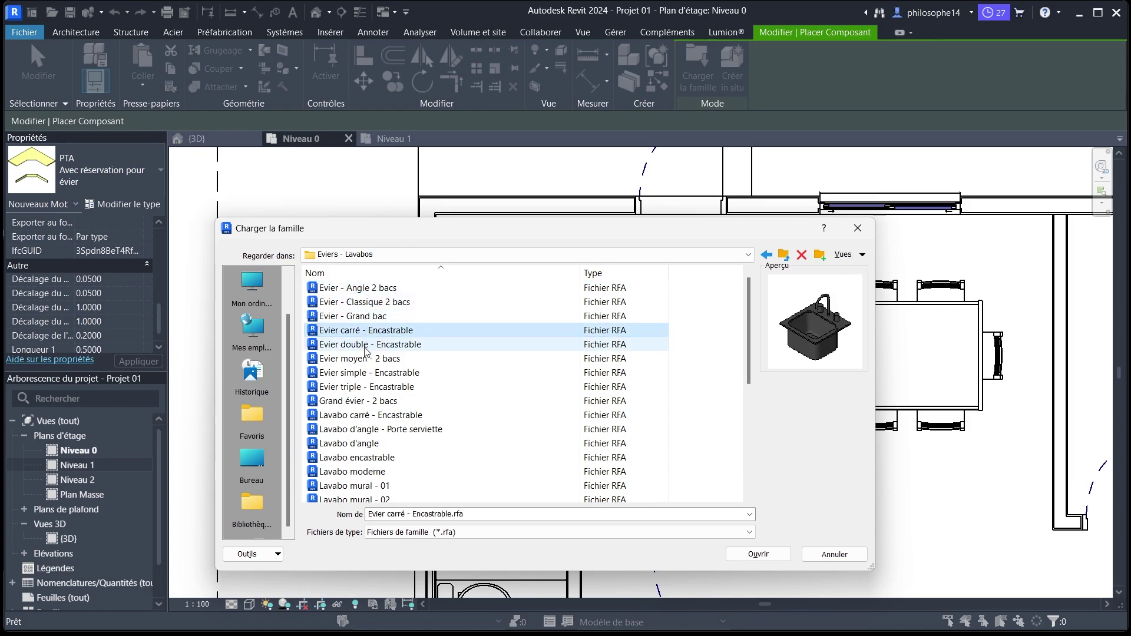
{"action": "left_click", "coordinate": [372, 319]}
{"action": "left_click", "coordinate": [370, 345]}
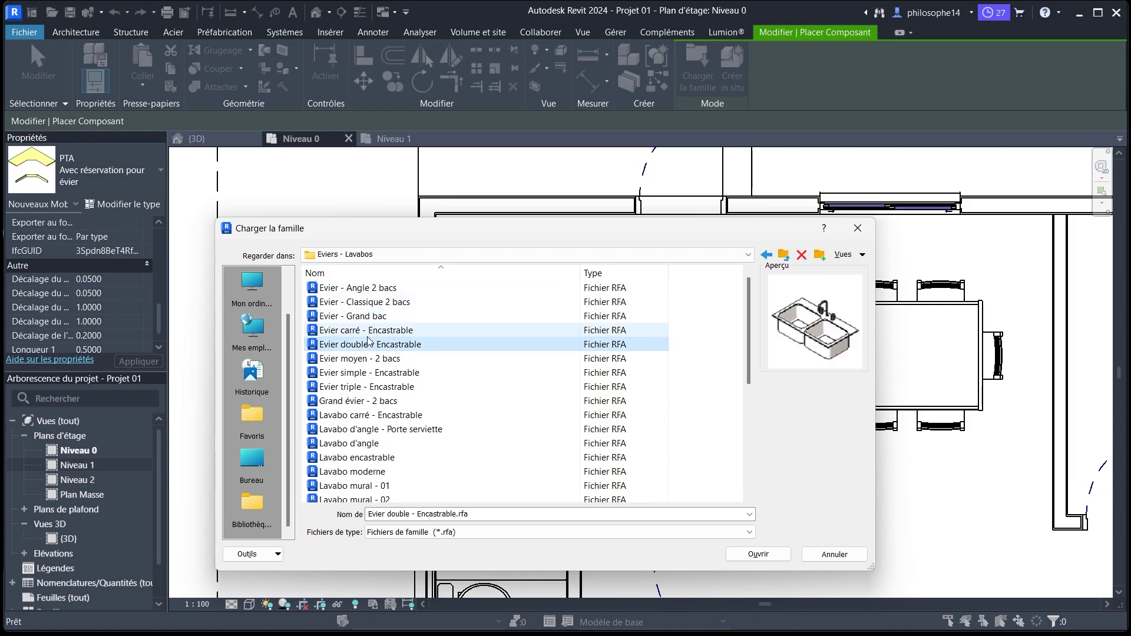
{"action": "left_click", "coordinate": [377, 331]}
{"action": "left_click", "coordinate": [377, 361]}
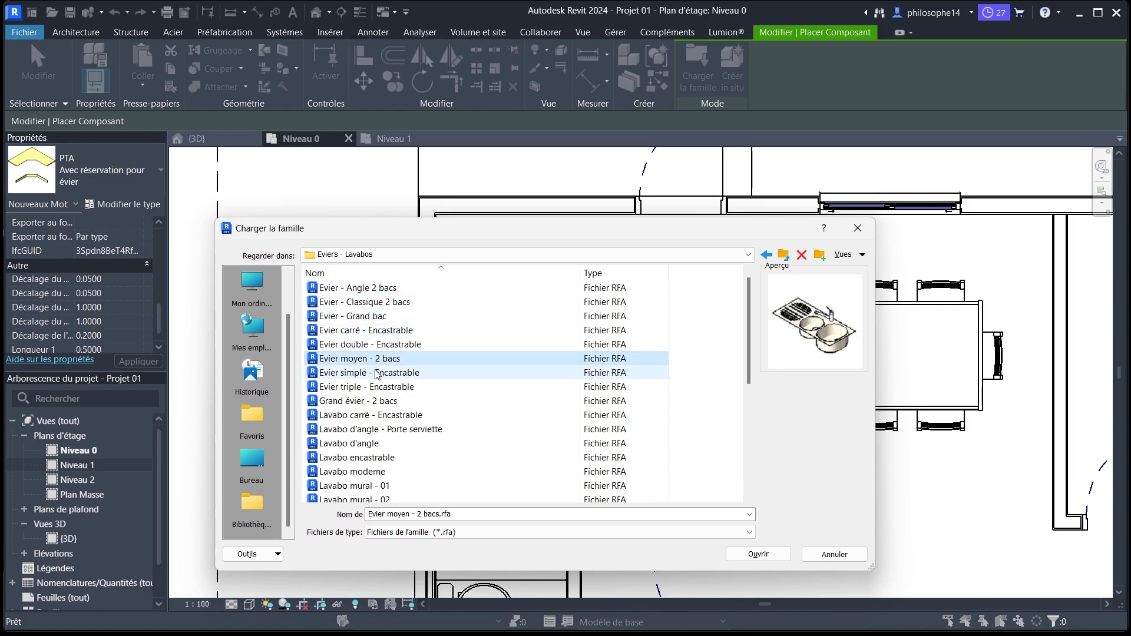
{"action": "left_click", "coordinate": [763, 559]}
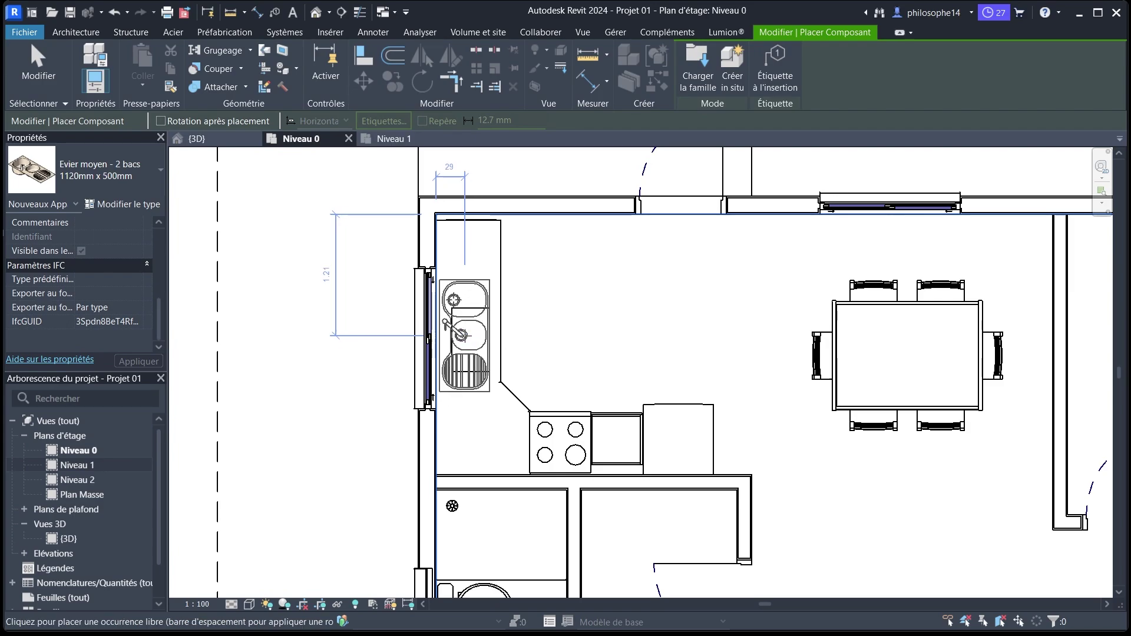
Place the 1120mm x 500mm sink over the worktop opening at the midpoint of the base cabinet and end the placement.
{"action": "scroll", "coordinate": [459, 334], "scroll_direction": "up", "scroll_amount": 2}
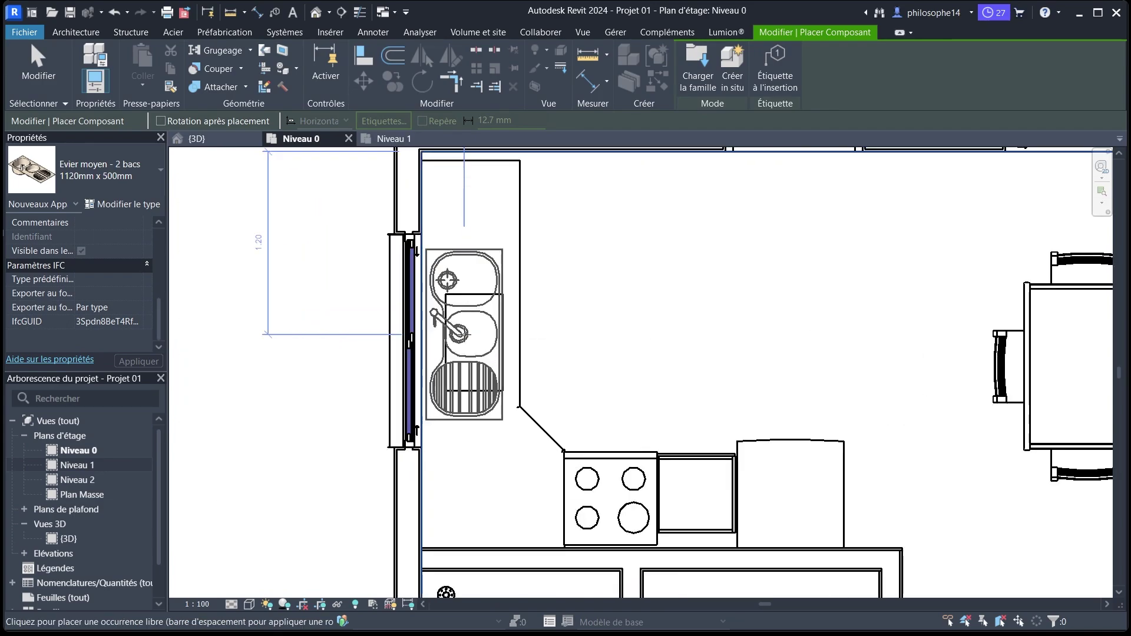
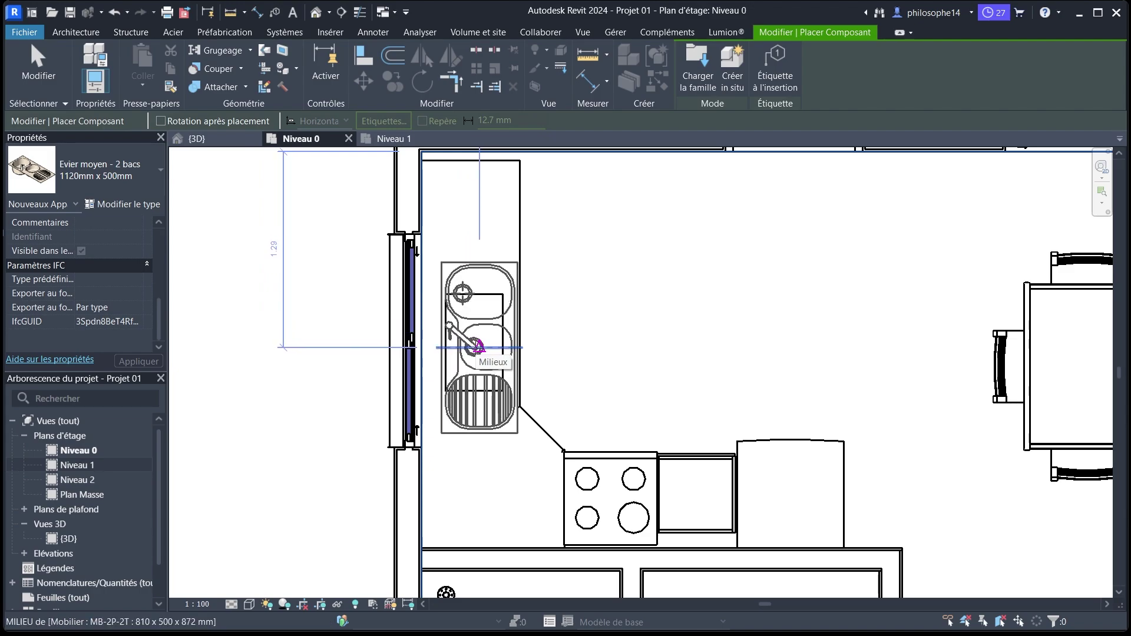
{"action": "right_click", "coordinate": [670, 233]}
{"action": "right_click", "coordinate": [637, 245]}
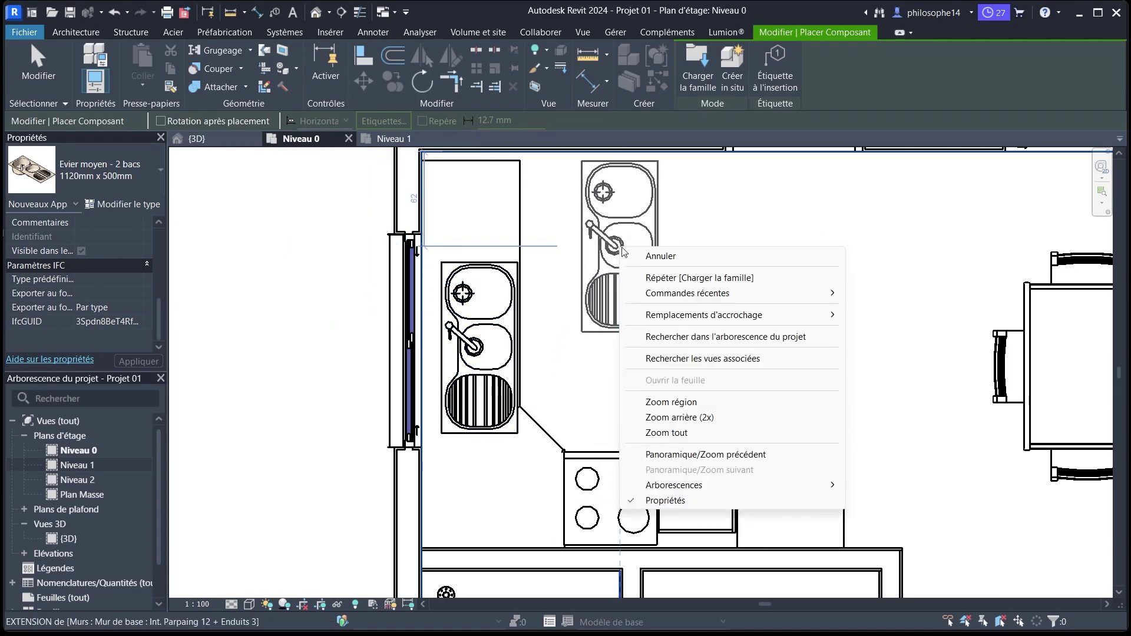
{"action": "left_click", "coordinate": [648, 256]}
In the 3D view, try elevations of 0.2 and 0.05 for the sink and settle on 0.1.
{"action": "scroll", "coordinate": [519, 224], "scroll_direction": "down", "scroll_amount": 2}
{"action": "left_click", "coordinate": [221, 145]}
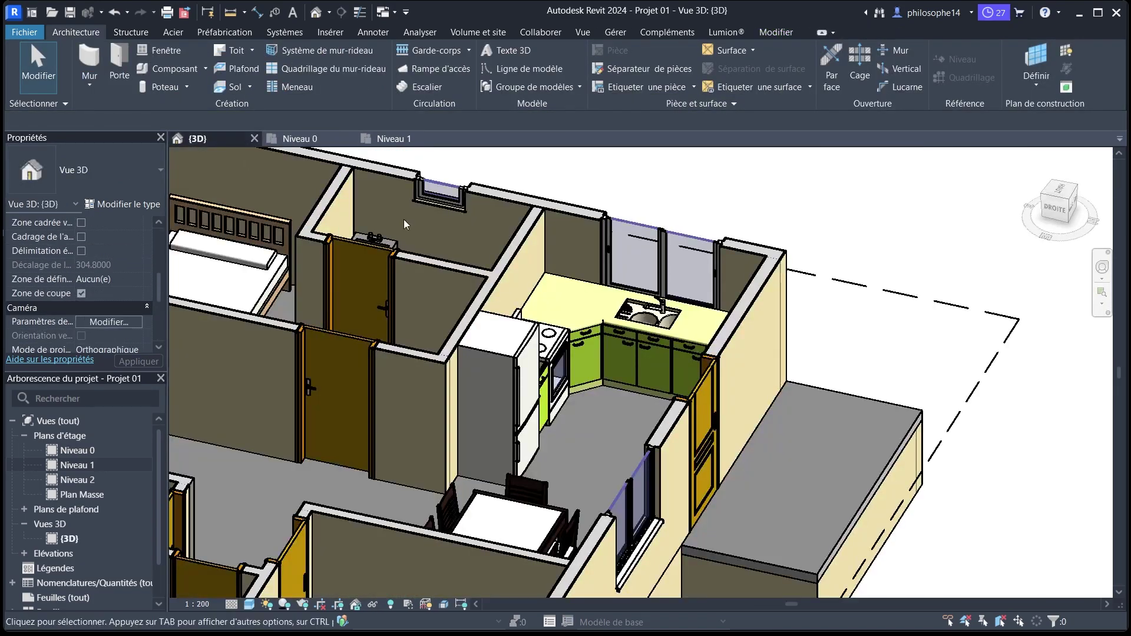
{"action": "scroll", "coordinate": [634, 467], "scroll_direction": "up", "scroll_amount": 4}
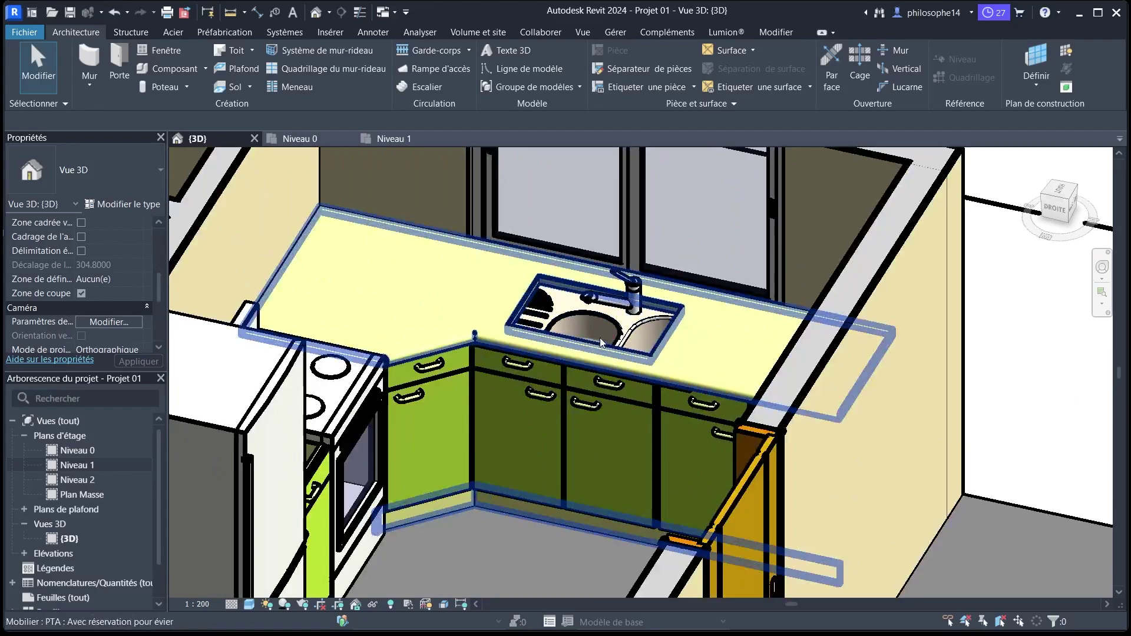
{"action": "left_click", "coordinate": [595, 318]}
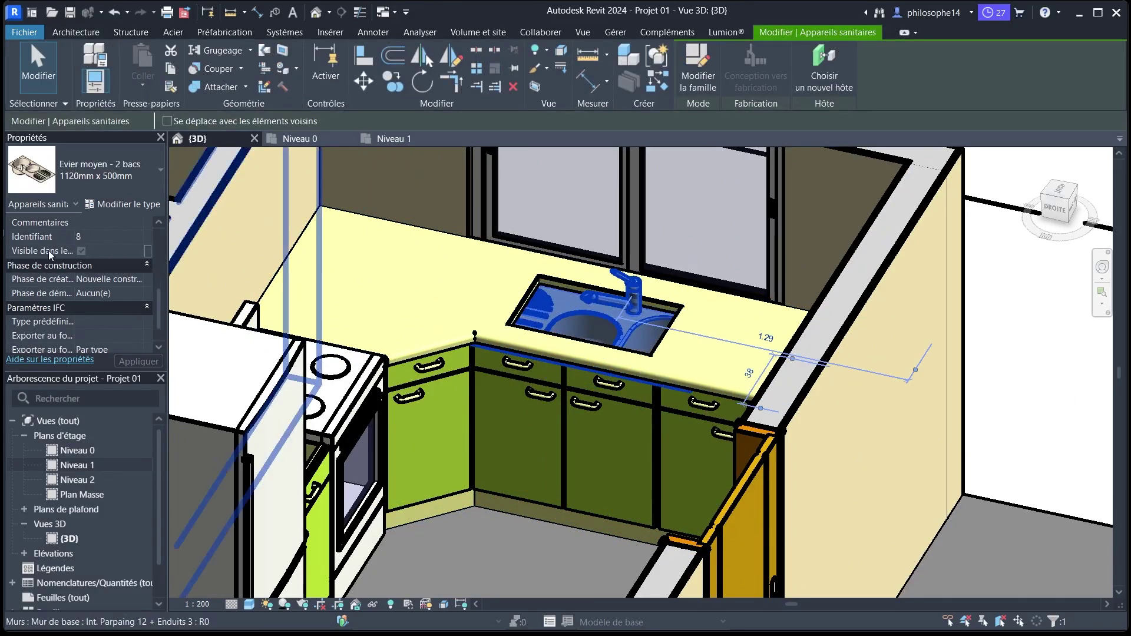
{"action": "scroll", "coordinate": [65, 283], "scroll_direction": "up", "scroll_amount": 5}
{"action": "left_click", "coordinate": [108, 250]}
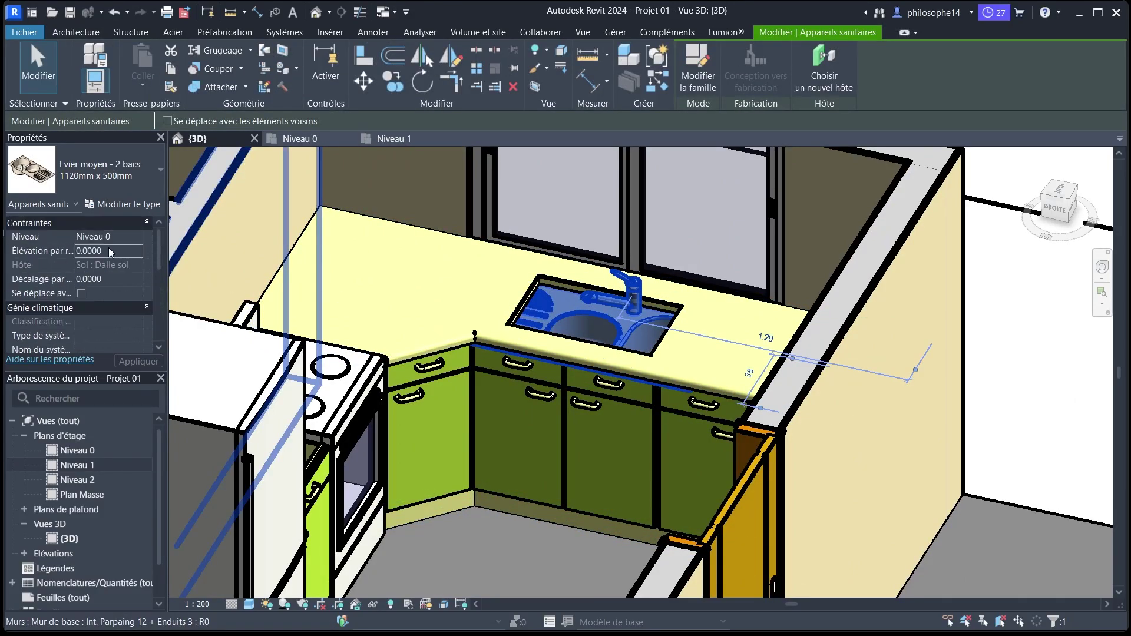
{"action": "left_click_drag", "start_coordinate": [108, 251], "coordinate": [93, 251]}
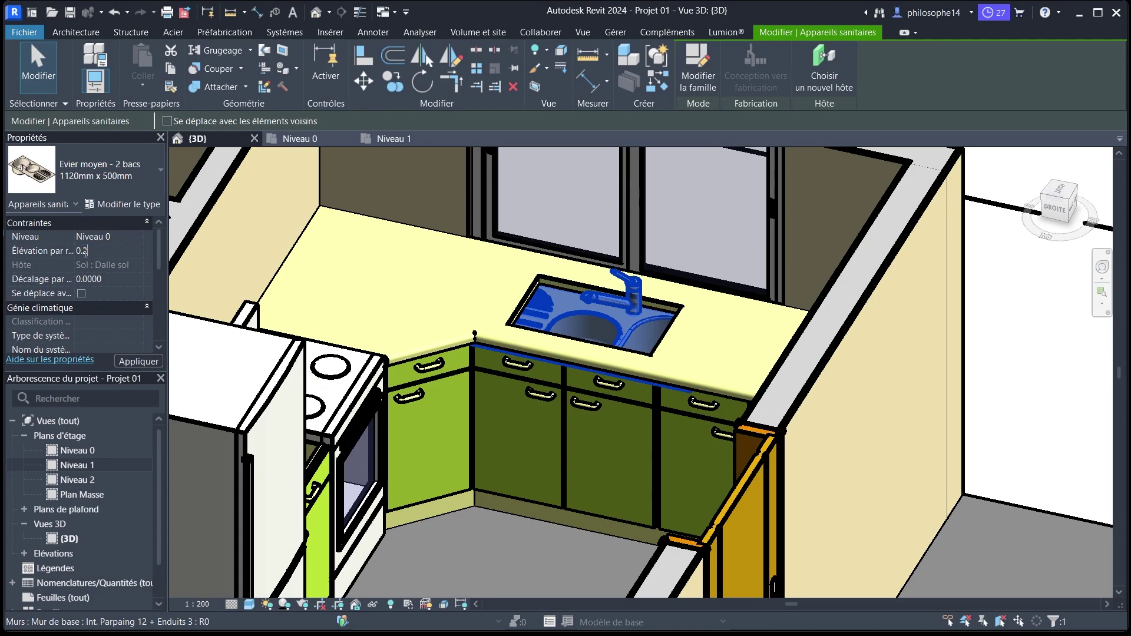
{"action": "left_click", "coordinate": [122, 361]}
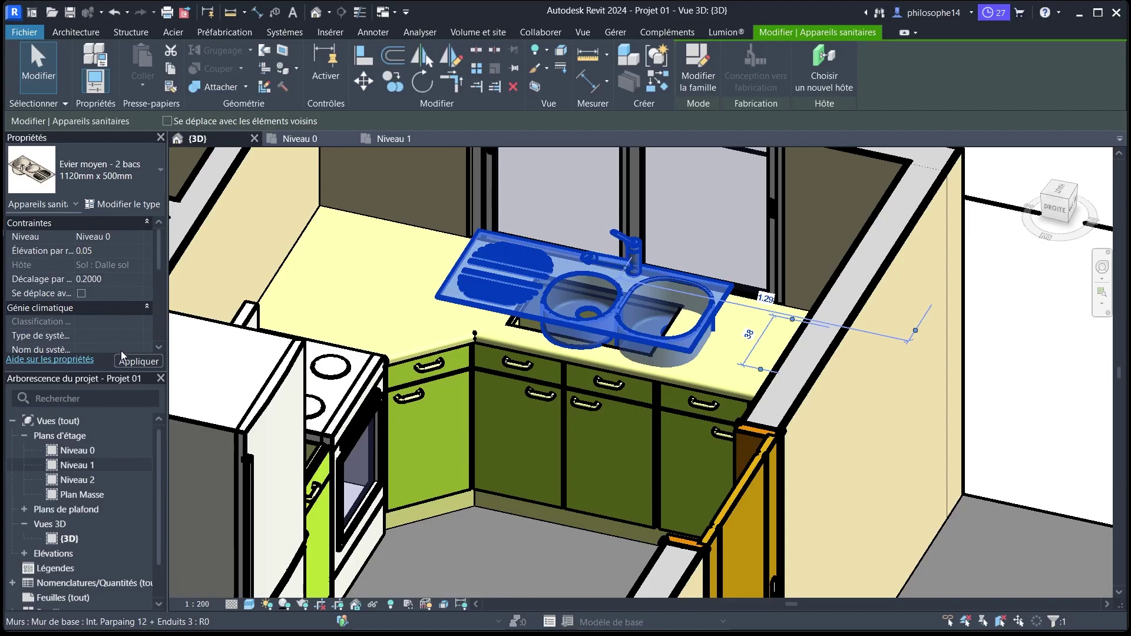
{"action": "left_click", "coordinate": [125, 362]}
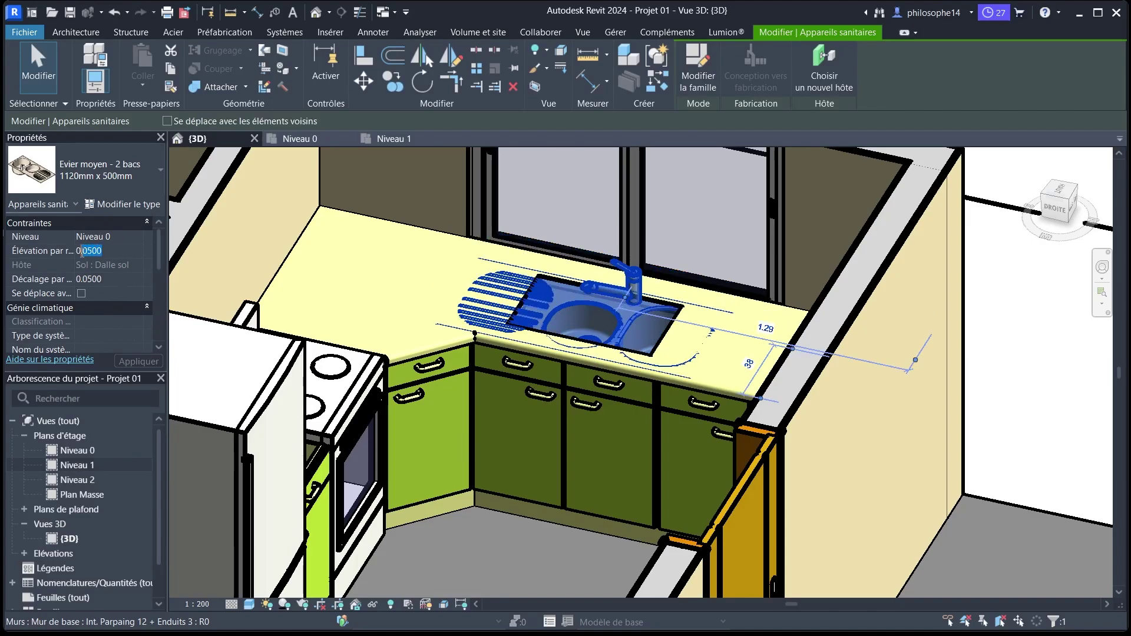
{"action": "left_click", "coordinate": [142, 362]}
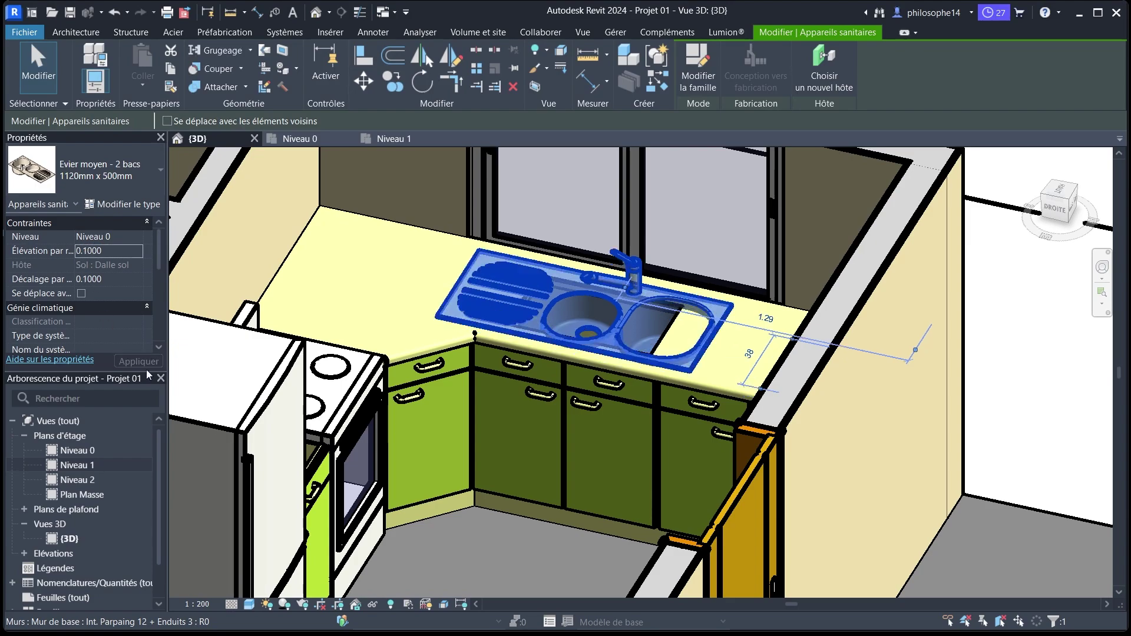
{"action": "key", "text": "Escape"}
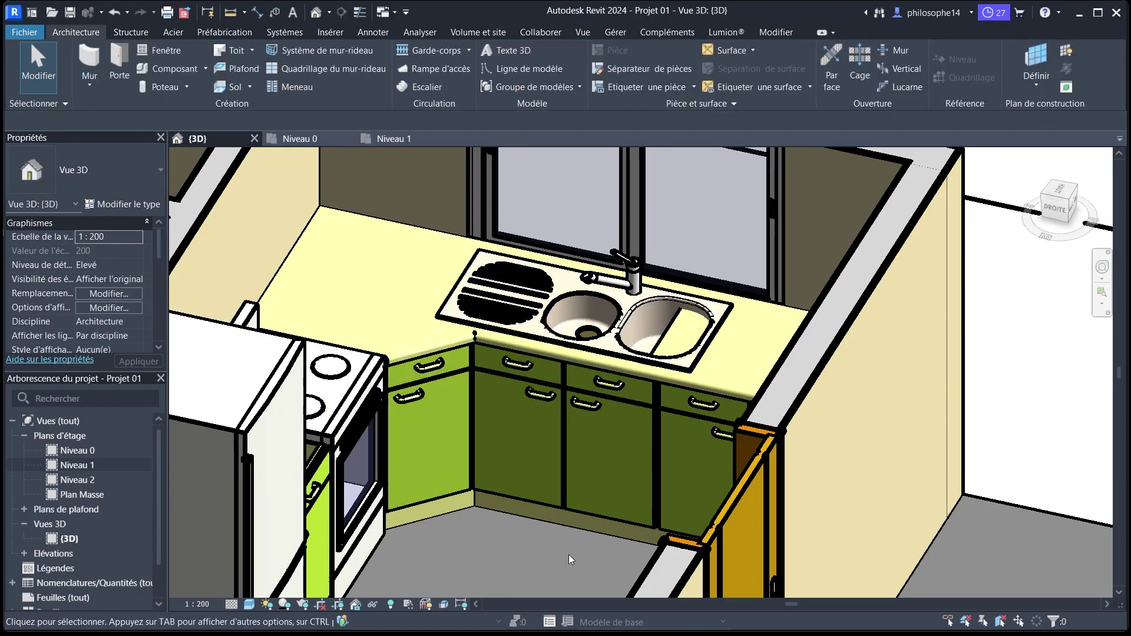
Select the PTA worktop and, in the Niveau 0 plan, extend its sink opening to the bowl-side end of the sink.
{"action": "scroll", "coordinate": [687, 479], "scroll_direction": "down", "scroll_amount": 3}
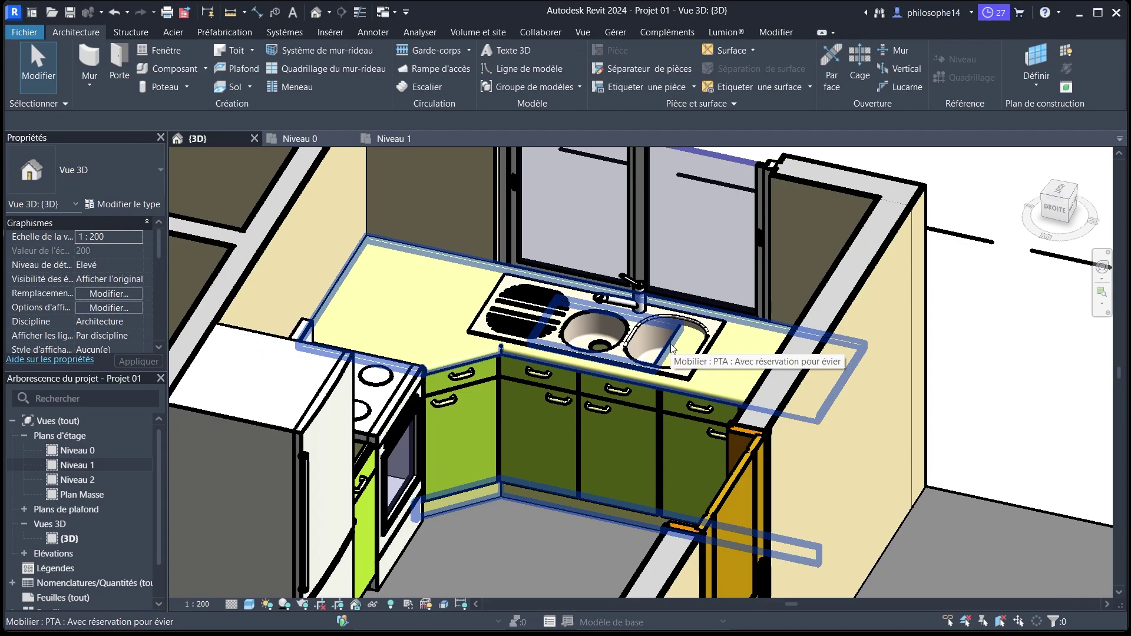
{"action": "left_click", "coordinate": [682, 361]}
{"action": "left_click", "coordinate": [318, 140]}
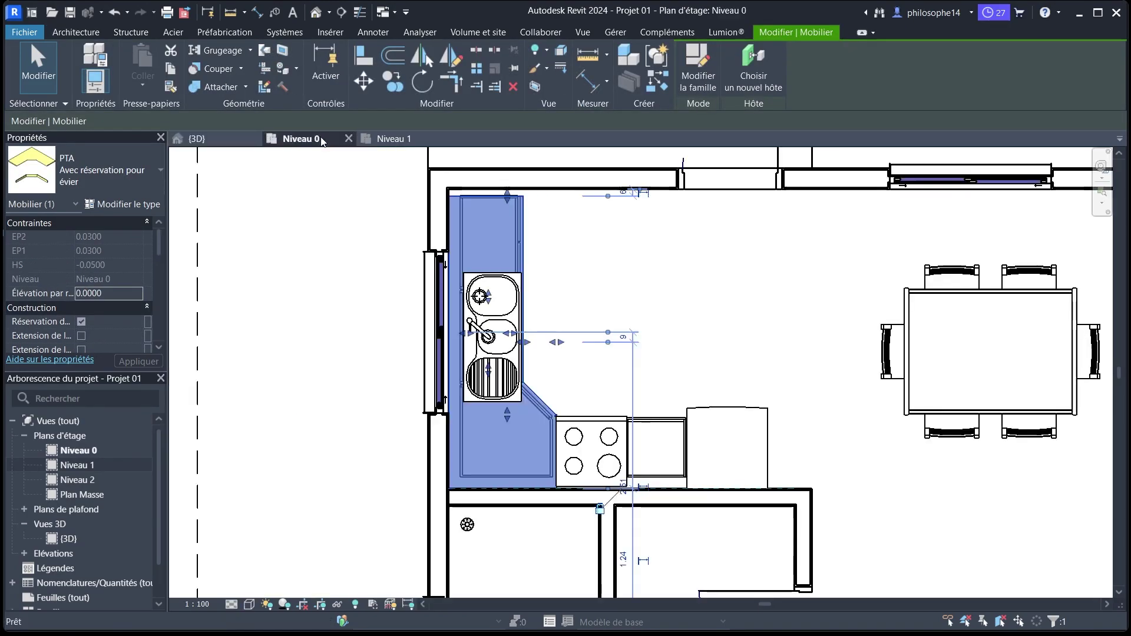
{"action": "scroll", "coordinate": [485, 287], "scroll_direction": "up", "scroll_amount": 3}
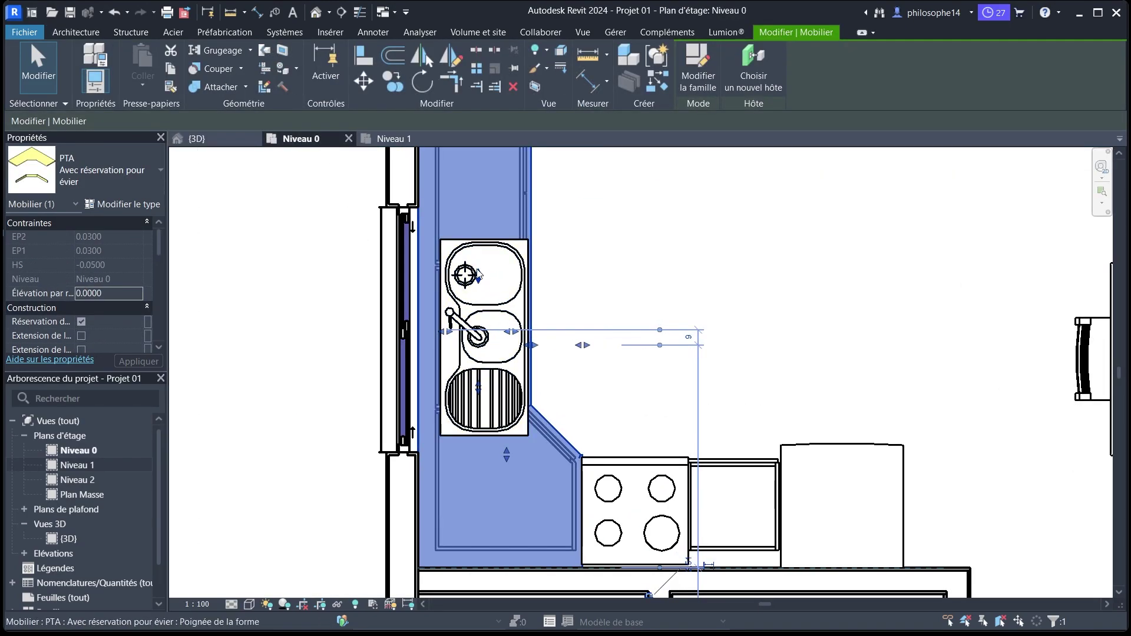
{"action": "left_click_drag", "start_coordinate": [478, 274], "coordinate": [480, 242]}
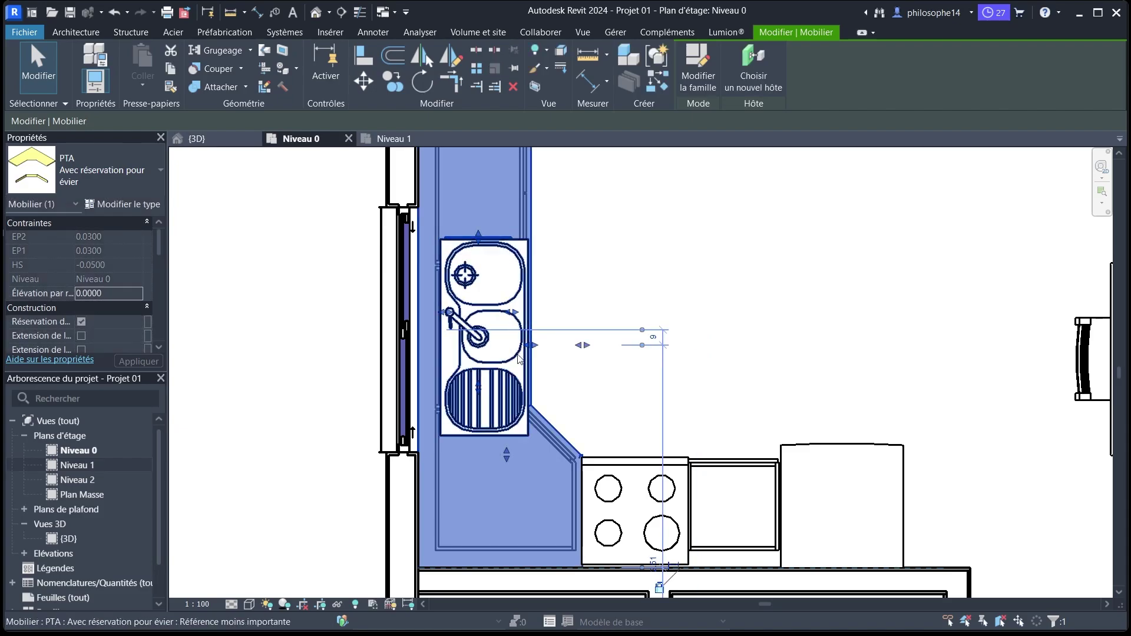
{"action": "left_click_drag", "start_coordinate": [507, 456], "coordinate": [506, 411]}
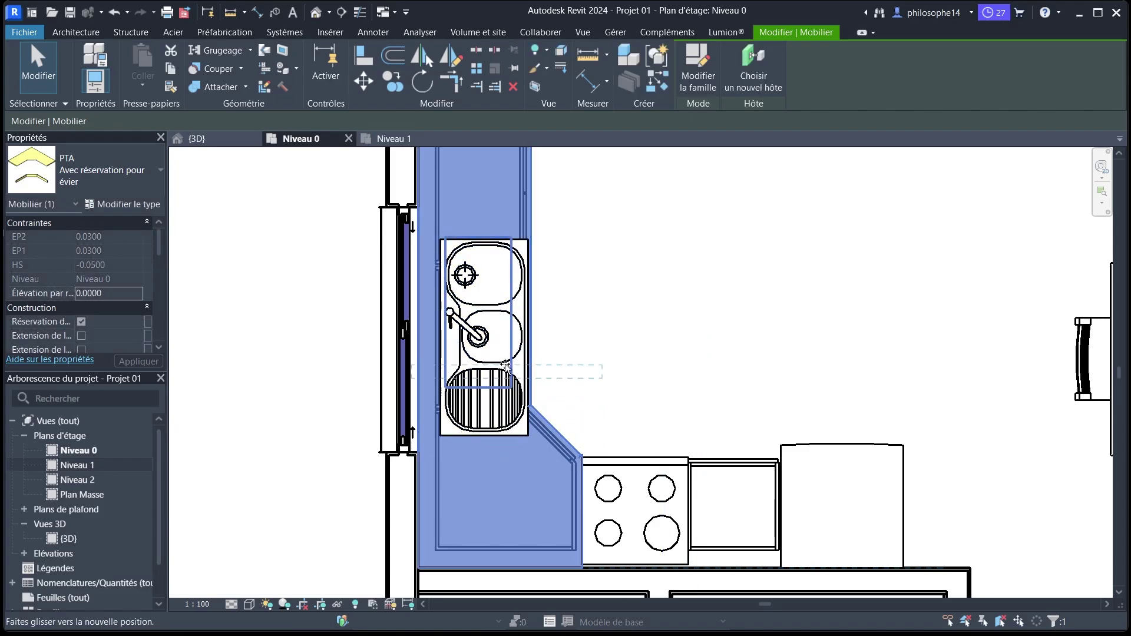
{"action": "left_click_drag", "start_coordinate": [506, 365], "coordinate": [510, 357]}
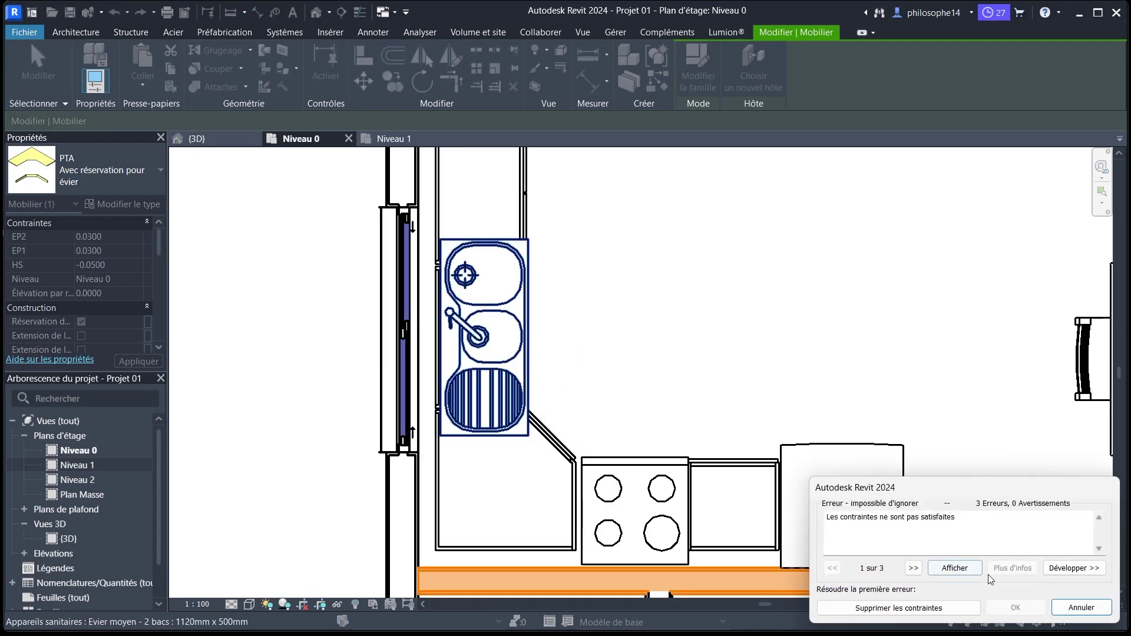
{"action": "left_click", "coordinate": [1078, 608]}
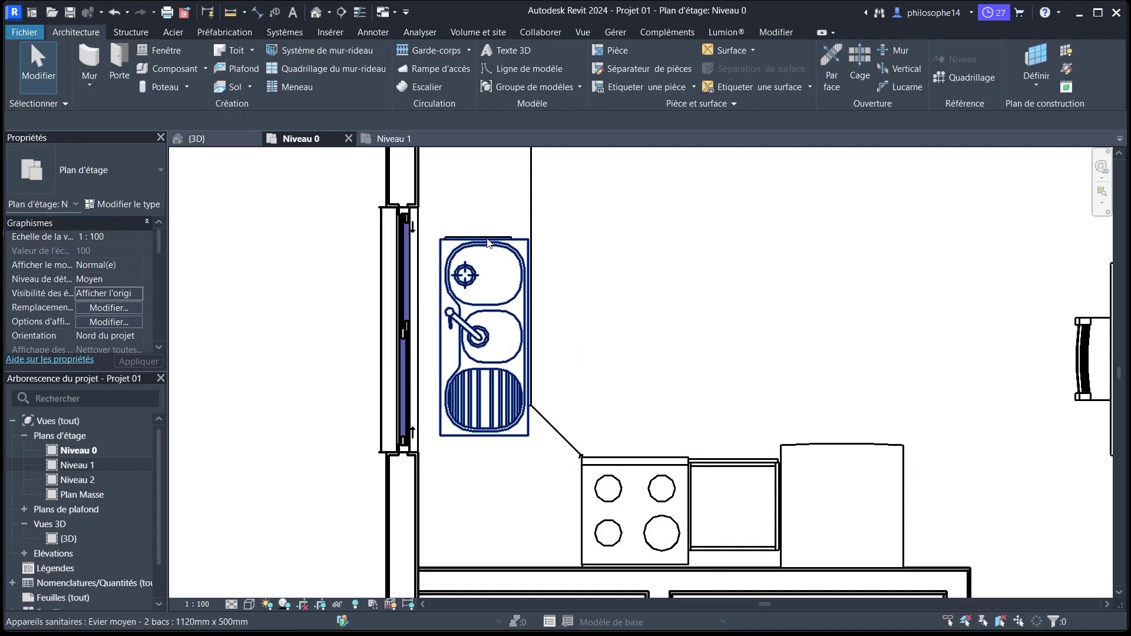
Reselect the PTA worktop, bring the opening's other end to the edge of the draining board, and adjust its width to the bowls.
{"action": "left_click", "coordinate": [528, 217]}
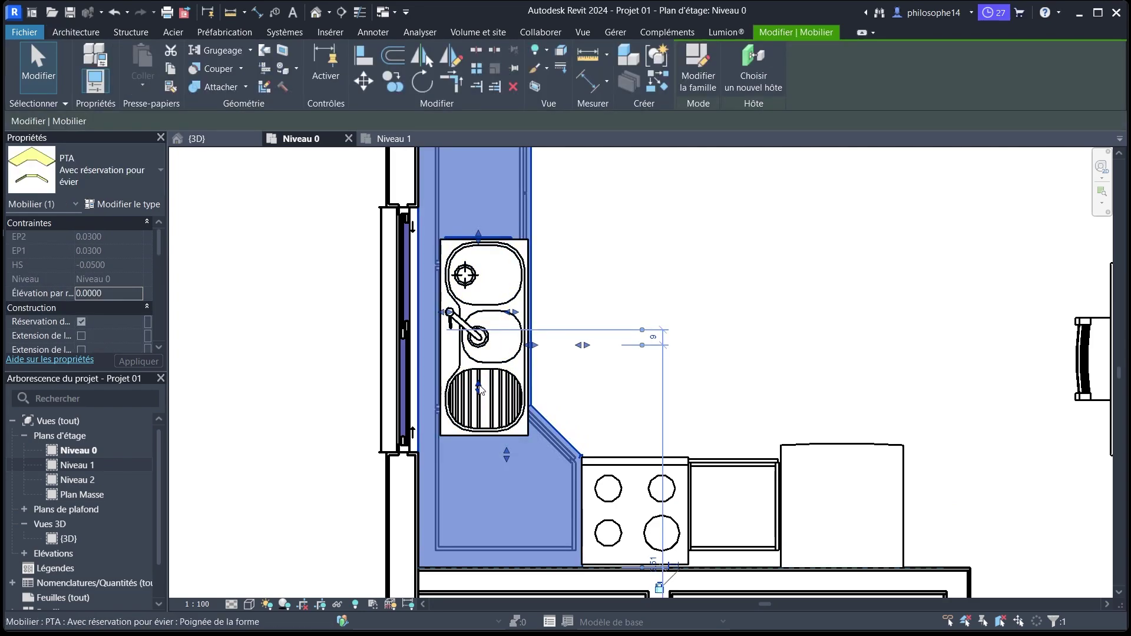
{"action": "left_click_drag", "start_coordinate": [479, 387], "coordinate": [479, 368]}
{"action": "left_click_drag", "start_coordinate": [517, 306], "coordinate": [446, 302]}
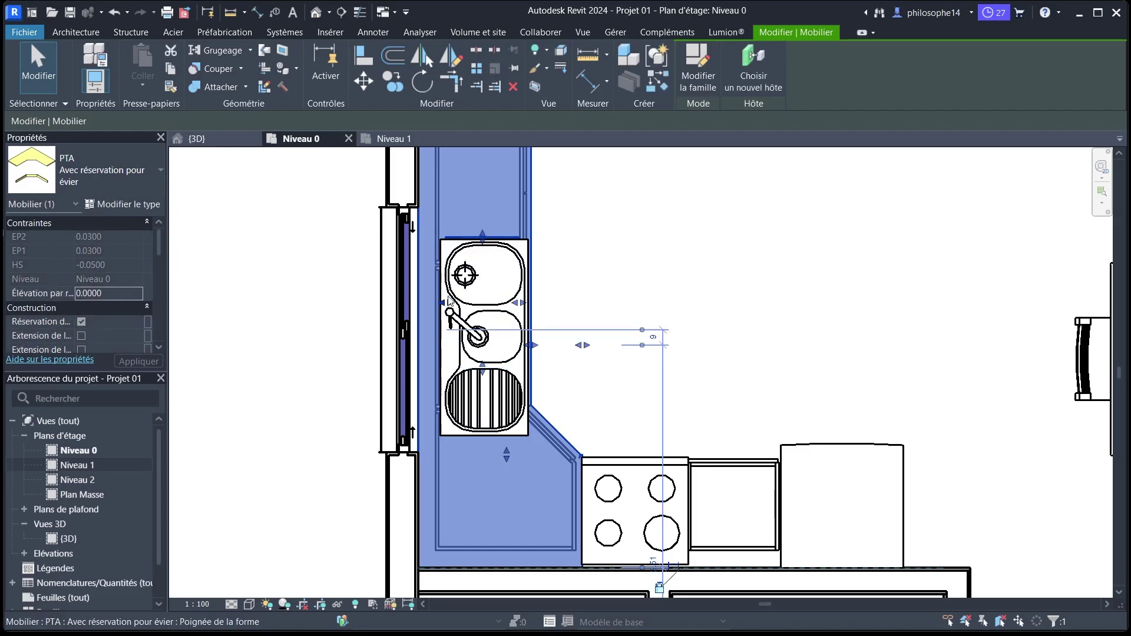
Examine how the two-bowl sink fits the worktop opening in the 3D view.
{"action": "left_click", "coordinate": [229, 140]}
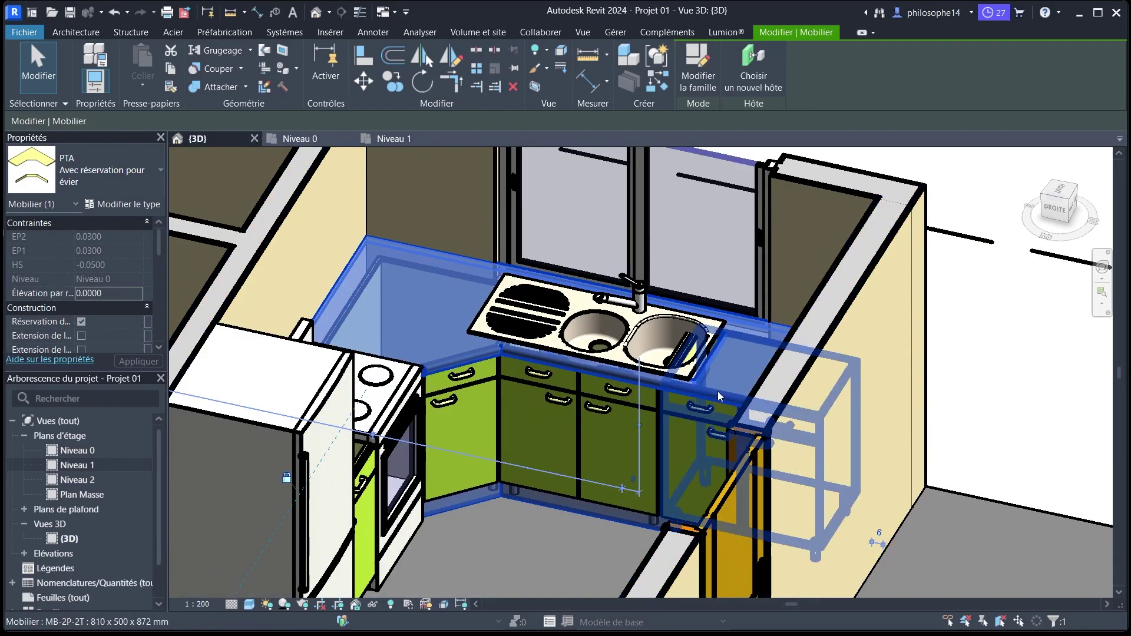
{"action": "scroll", "coordinate": [677, 353], "scroll_direction": "up", "scroll_amount": 2}
{"action": "key", "text": "Escape"}
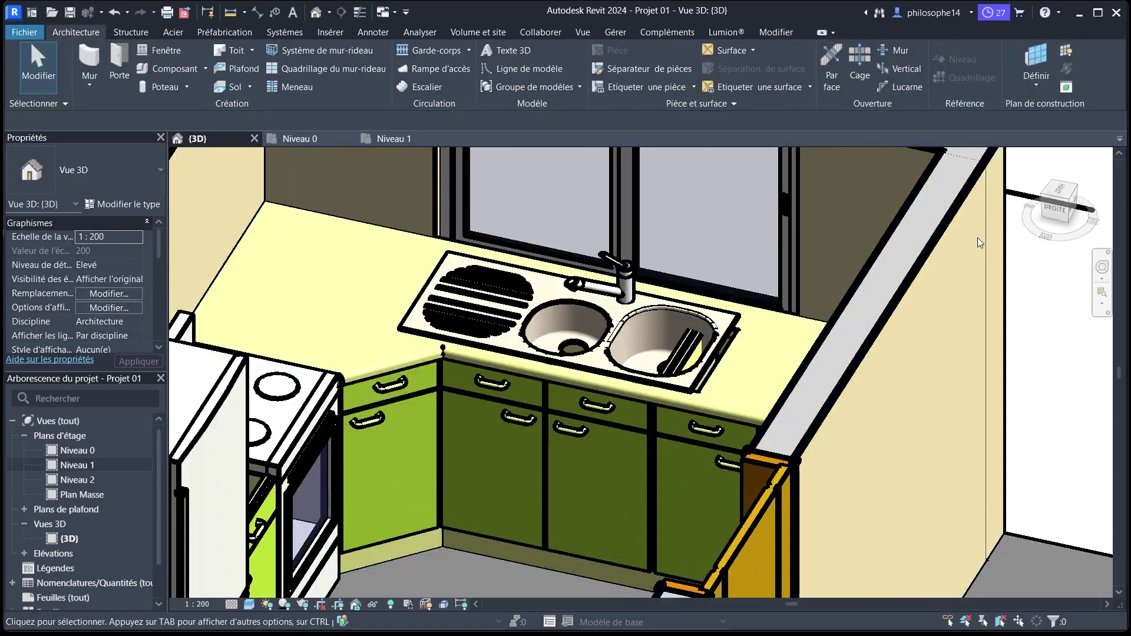
{"action": "left_click", "coordinate": [1072, 219]}
{"action": "left_click_drag", "start_coordinate": [1071, 219], "coordinate": [1070, 221]}
{"action": "scroll", "coordinate": [806, 483], "scroll_direction": "down", "scroll_amount": 2}
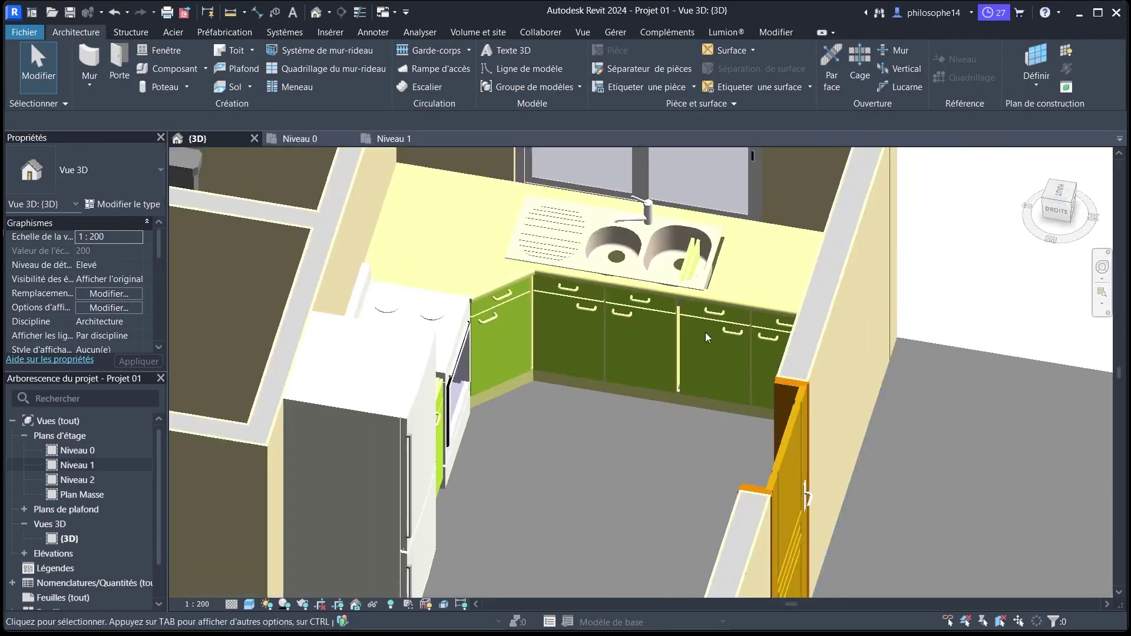
{"action": "scroll", "coordinate": [684, 231], "scroll_direction": "up", "scroll_amount": 2}
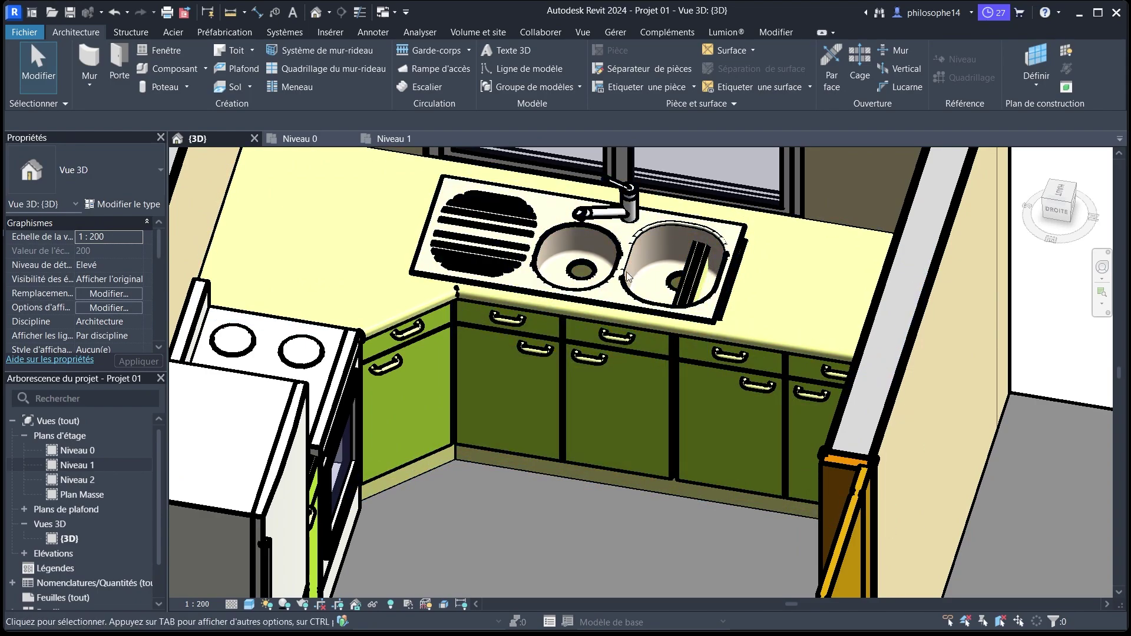
Select the sink and try nudging it along the worktop toward the corner cabinet.
{"action": "key", "text": "Tab"}
{"action": "left_click", "coordinate": [668, 353]}
{"action": "key", "text": "Left"}
{"action": "key", "text": "Left"}
{"action": "key", "text": "Left"}
{"action": "key", "text": "Left"}
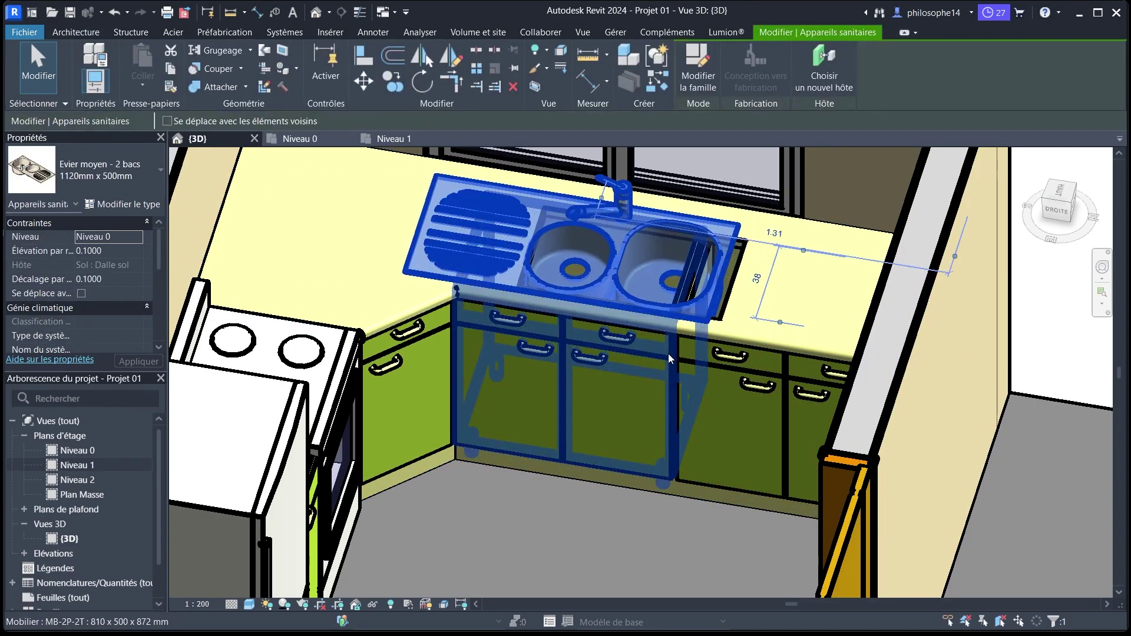
{"action": "key", "text": "Left"}
{"action": "key", "text": "Left"}
{"action": "key", "text": "Left"}
{"action": "key", "text": "Left"}
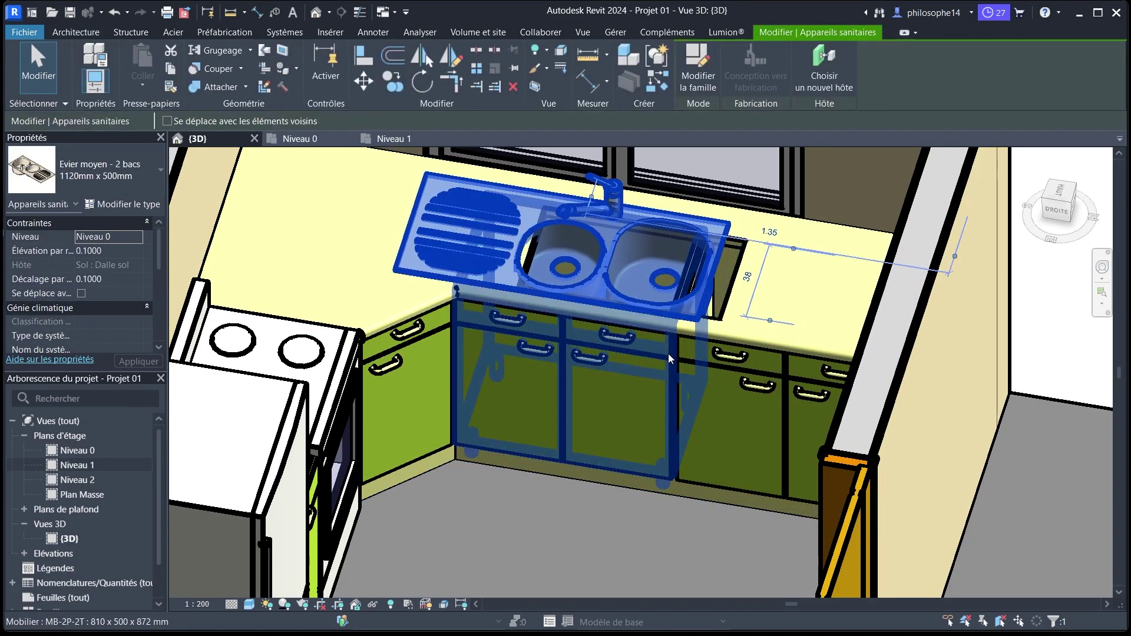
{"action": "key", "text": "Left"}
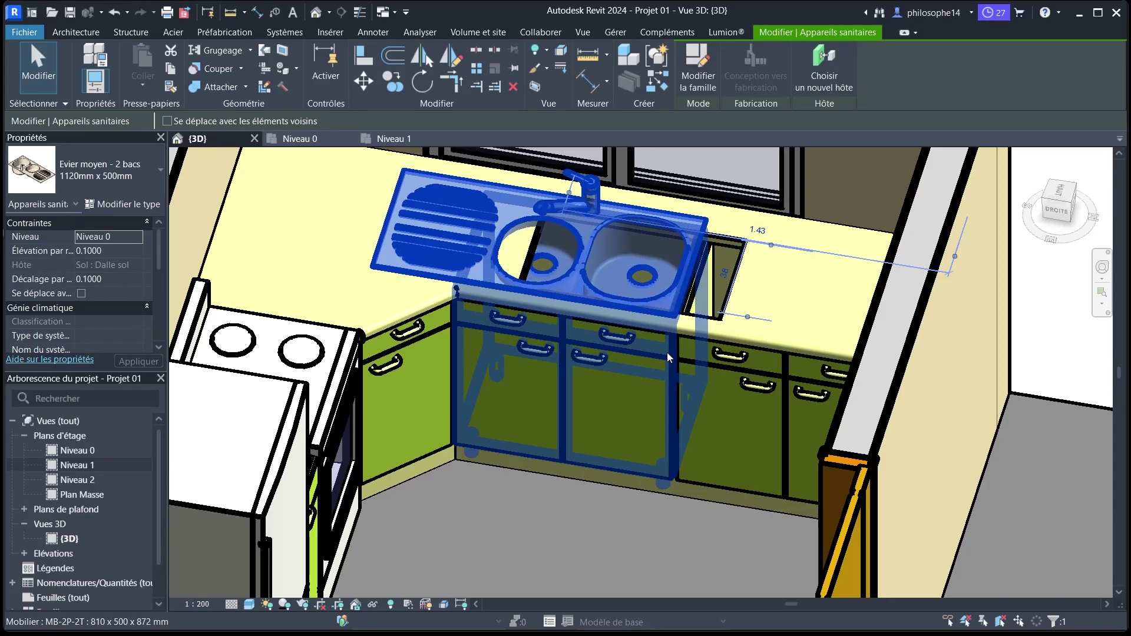
Nudge the sink along the worktop away from the corner until its draining board clears the corner cabinet, and deselect it.
{"action": "key", "text": "Right"}
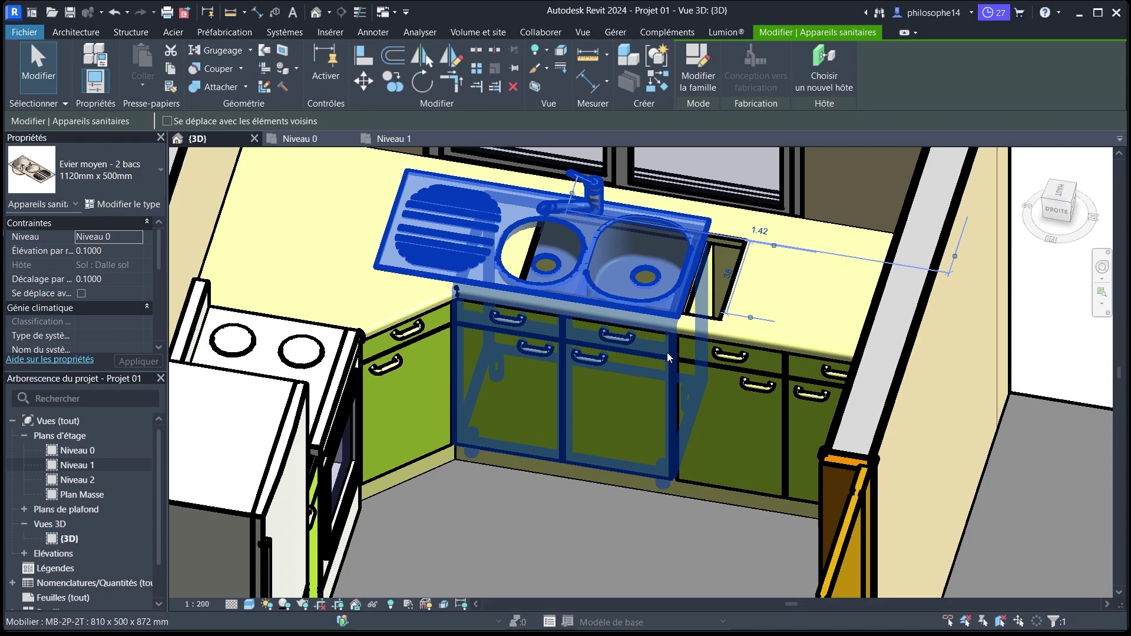
{"action": "key", "text": "Right"}
{"action": "key", "text": "Right"}
{"action": "key", "text": "Right"}
{"action": "key", "text": "Right"}
{"action": "key", "text": "Right"}
{"action": "key", "text": "Right"}
{"action": "key", "text": "Right"}
{"action": "key", "text": "Right"}
{"action": "key", "text": "Right"}
{"action": "key", "text": "Right"}
{"action": "key", "text": "Right"}
{"action": "key", "text": "Right"}
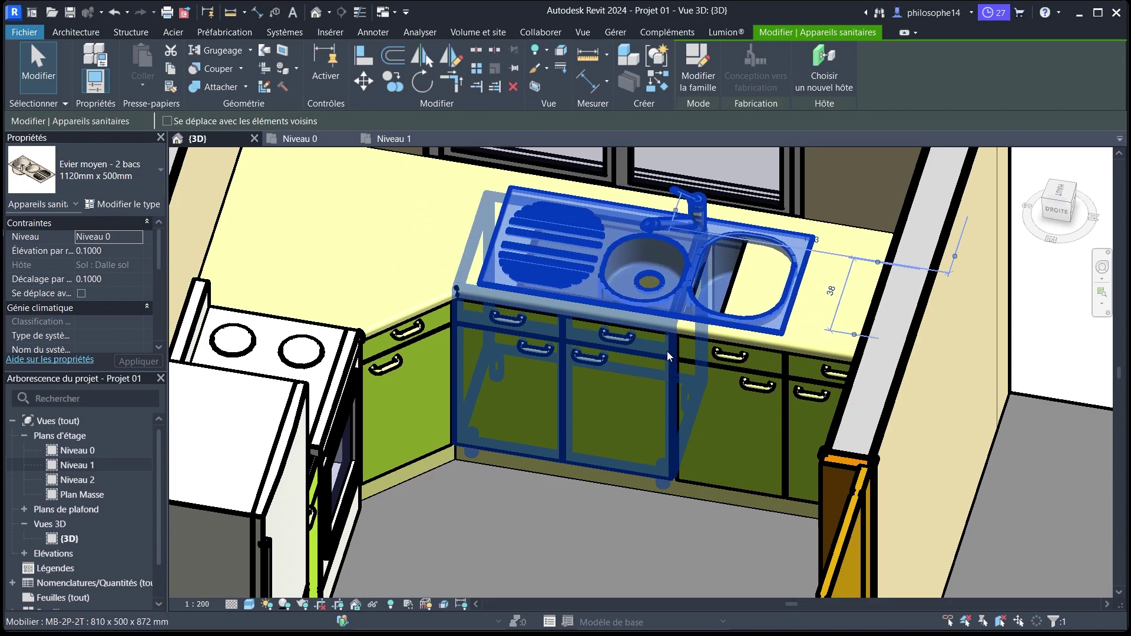
{"action": "key", "text": "Right"}
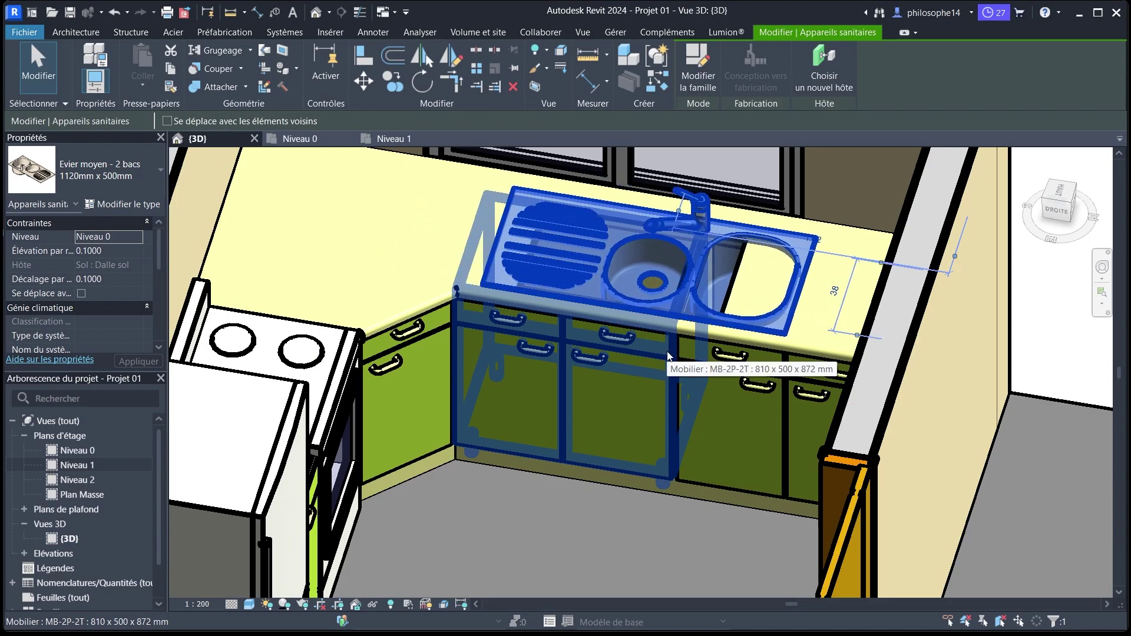
{"action": "left_click", "coordinate": [580, 553]}
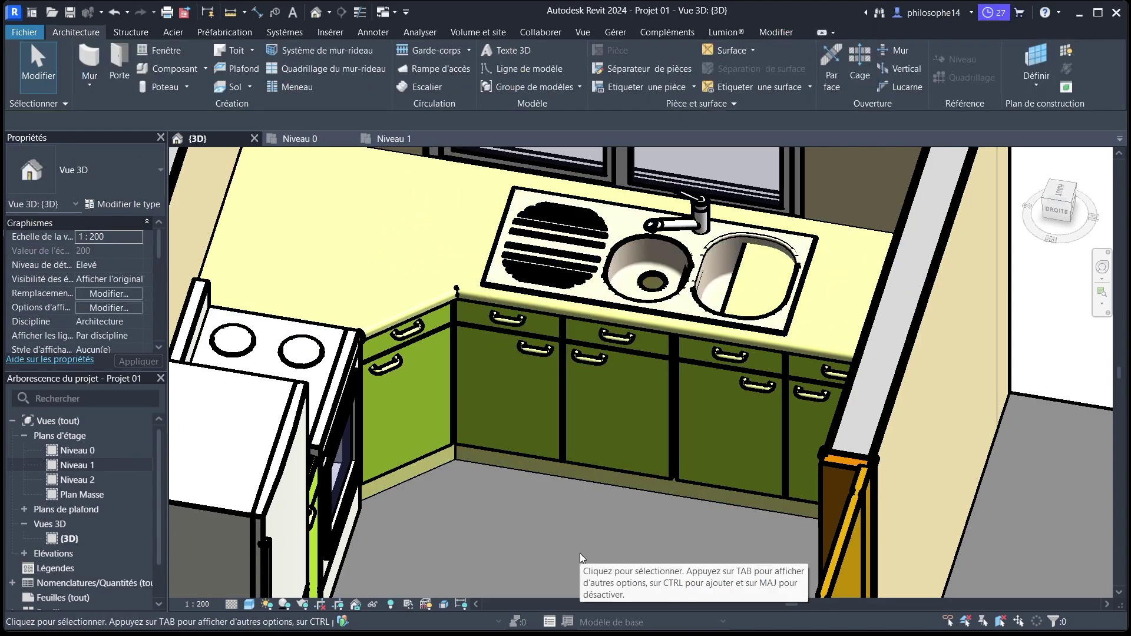
Reselect the sink and fine-tune its position along the worktop with small nudges back and forth.
{"action": "left_click", "coordinate": [694, 279]}
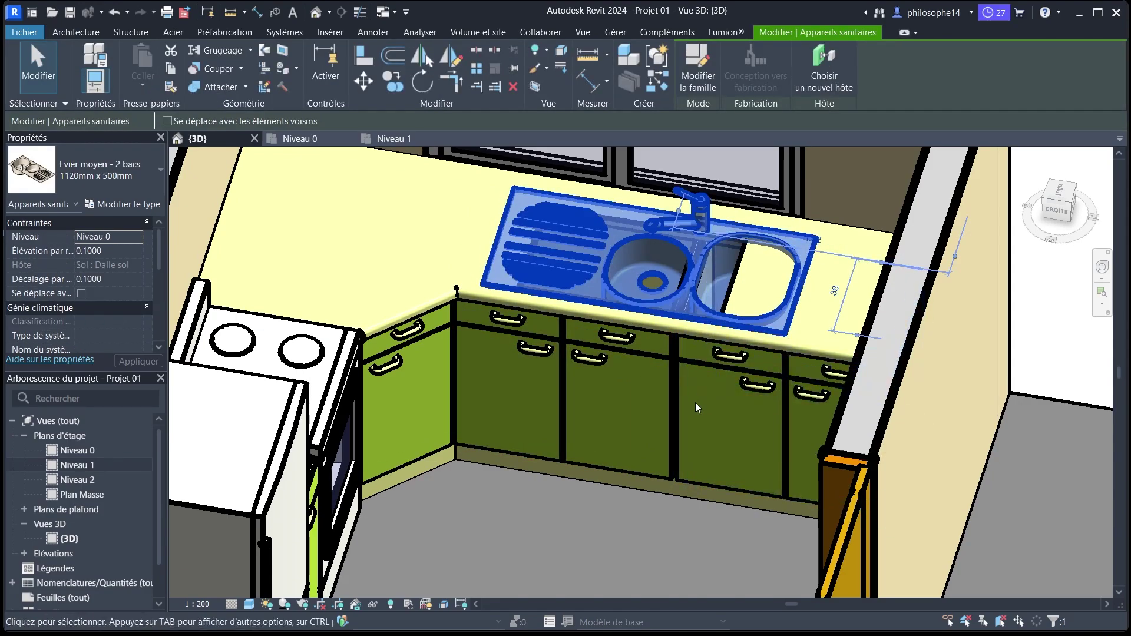
{"action": "key", "text": "Escape"}
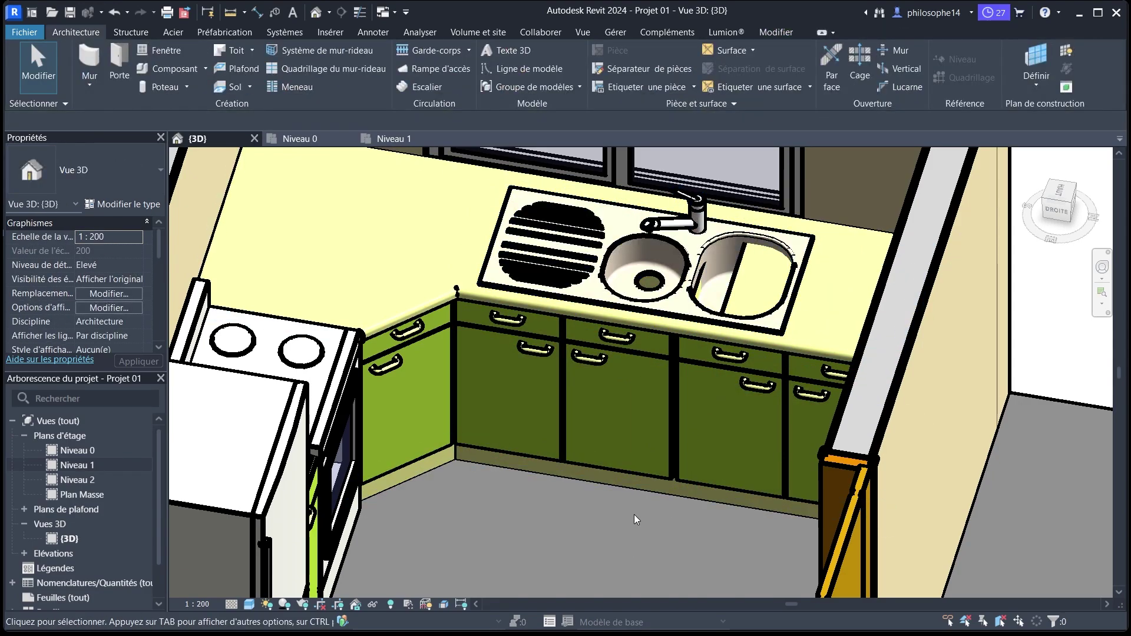
{"action": "left_click", "coordinate": [686, 274]}
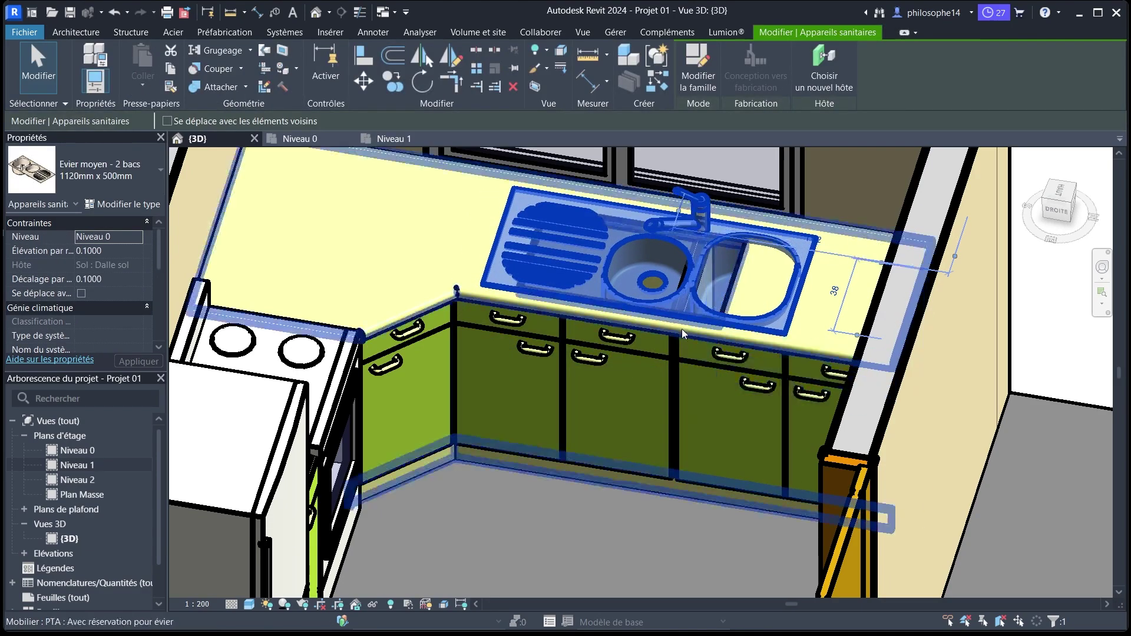
{"action": "key", "text": "Right"}
{"action": "key", "text": "Right"}
{"action": "key", "text": "Left"}
{"action": "key", "text": "Left"}
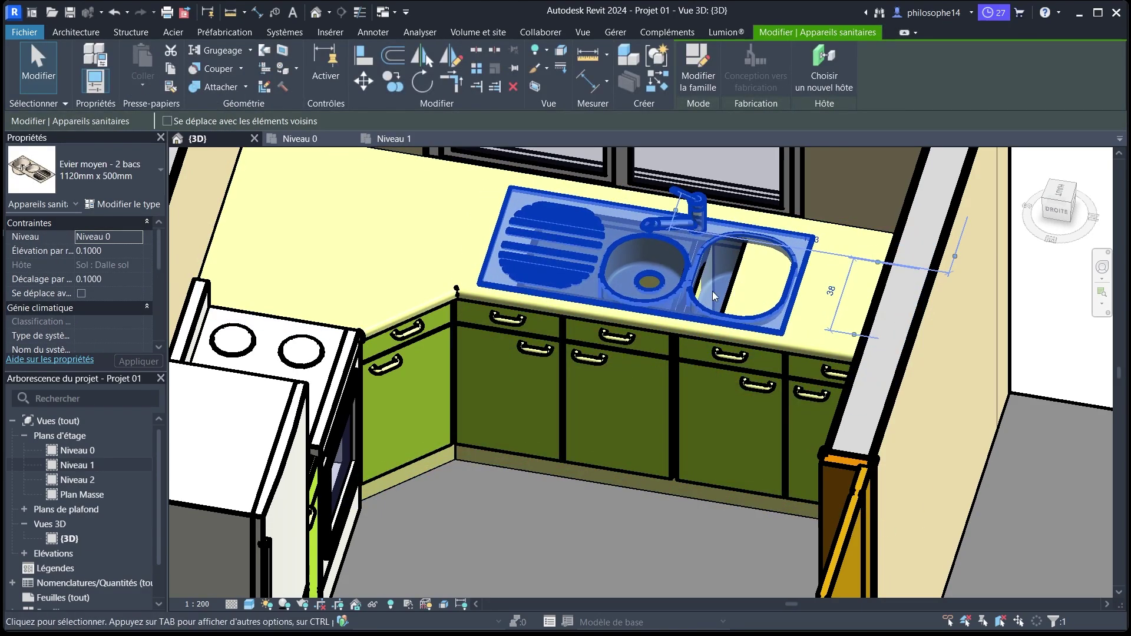
In the Niveau 0 plan, select the PTA worktop and move both ends of its sink opening to span the two bowls.
{"action": "left_click", "coordinate": [292, 141]}
{"action": "scroll", "coordinate": [529, 256], "scroll_direction": "up", "scroll_amount": 2}
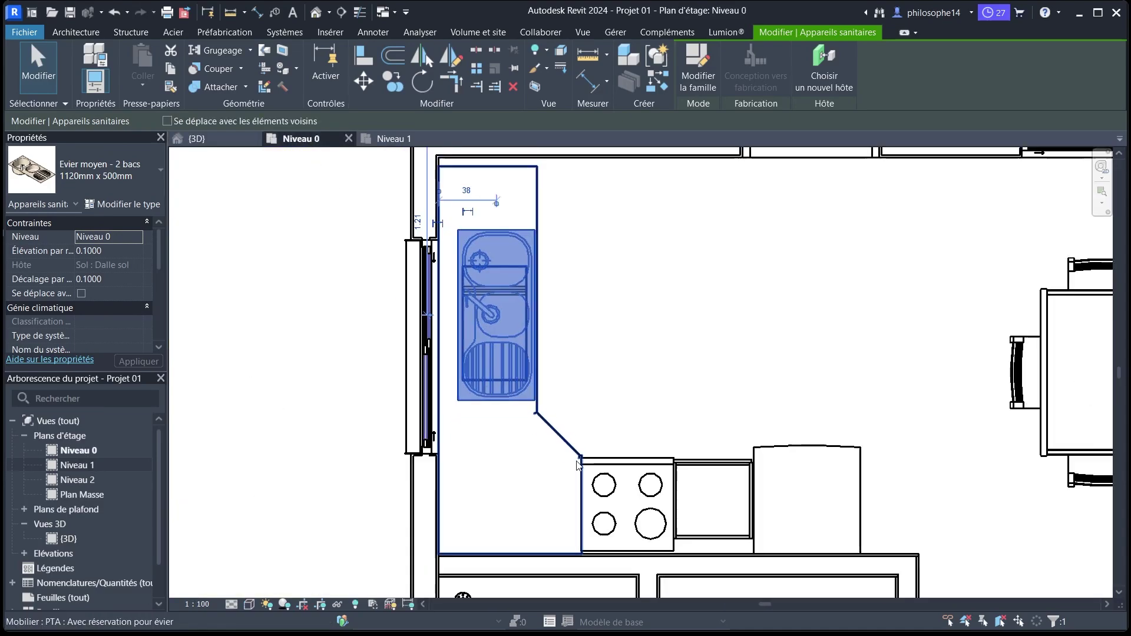
{"action": "left_click", "coordinate": [529, 257]}
{"action": "scroll", "coordinate": [529, 256], "scroll_direction": "up", "scroll_amount": 1}
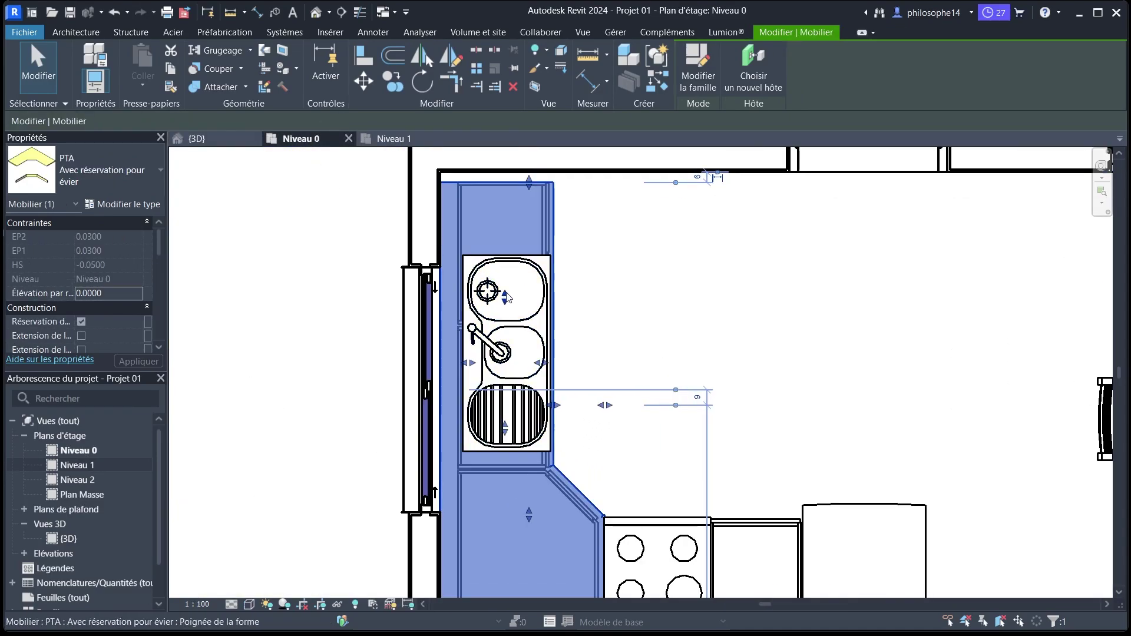
{"action": "left_click_drag", "start_coordinate": [506, 273], "coordinate": [510, 254]}
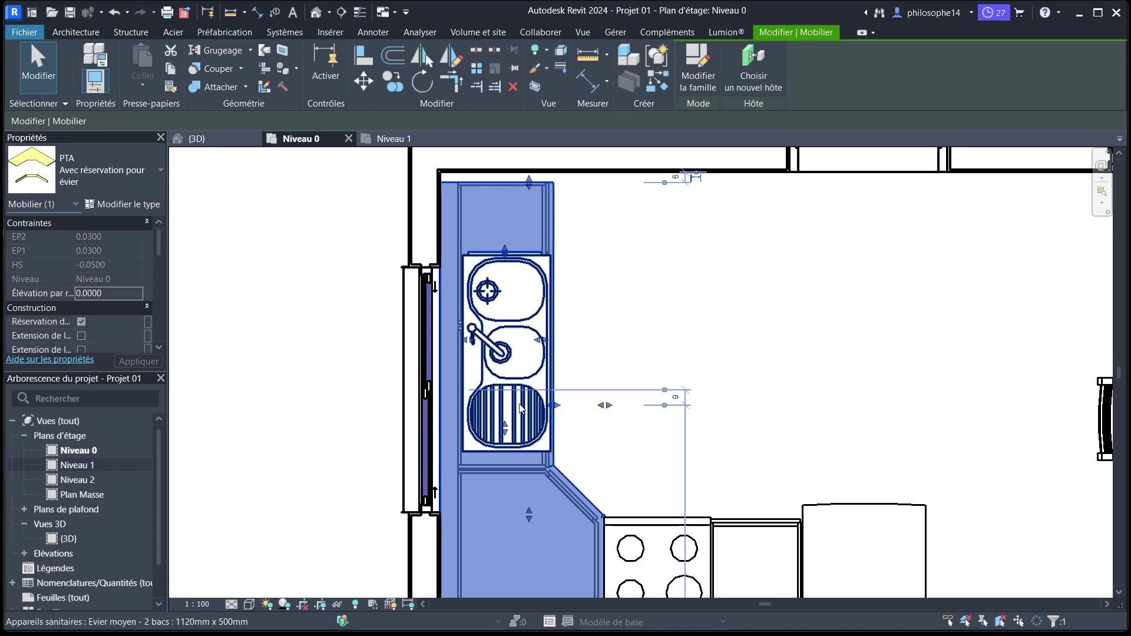
{"action": "left_click_drag", "start_coordinate": [509, 410], "coordinate": [509, 409]}
Widen the sink opening on both sides to the bowls, refine its bowl-side end, and return to the 3D view.
{"action": "left_click_drag", "start_coordinate": [546, 317], "coordinate": [554, 317]}
{"action": "left_click_drag", "start_coordinate": [473, 318], "coordinate": [471, 317]}
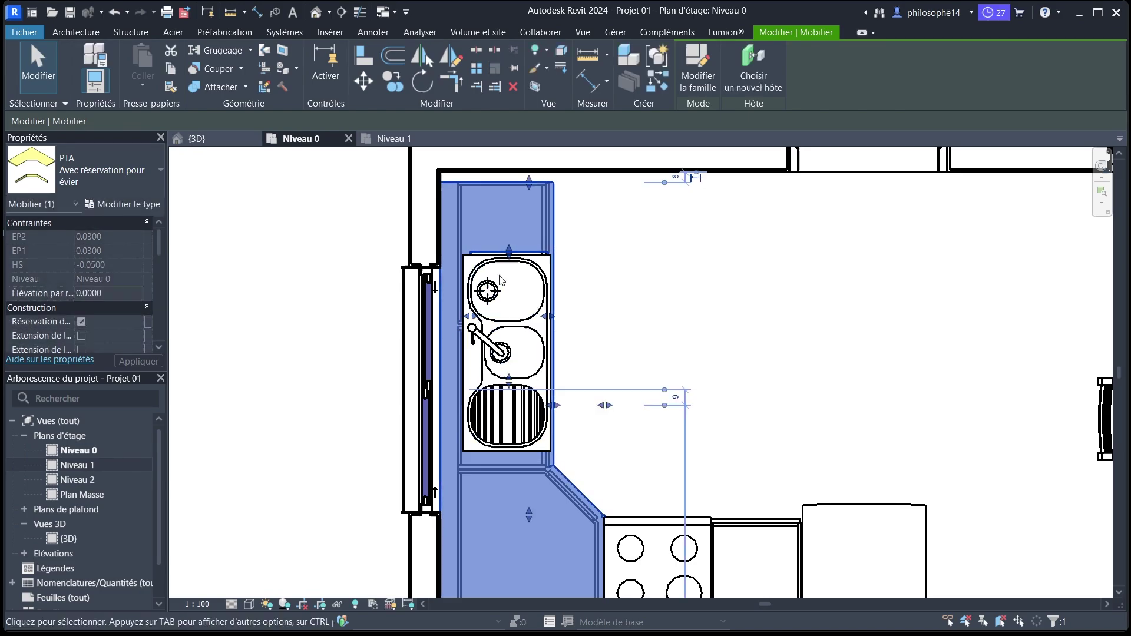
{"action": "left_click_drag", "start_coordinate": [509, 254], "coordinate": [510, 257]}
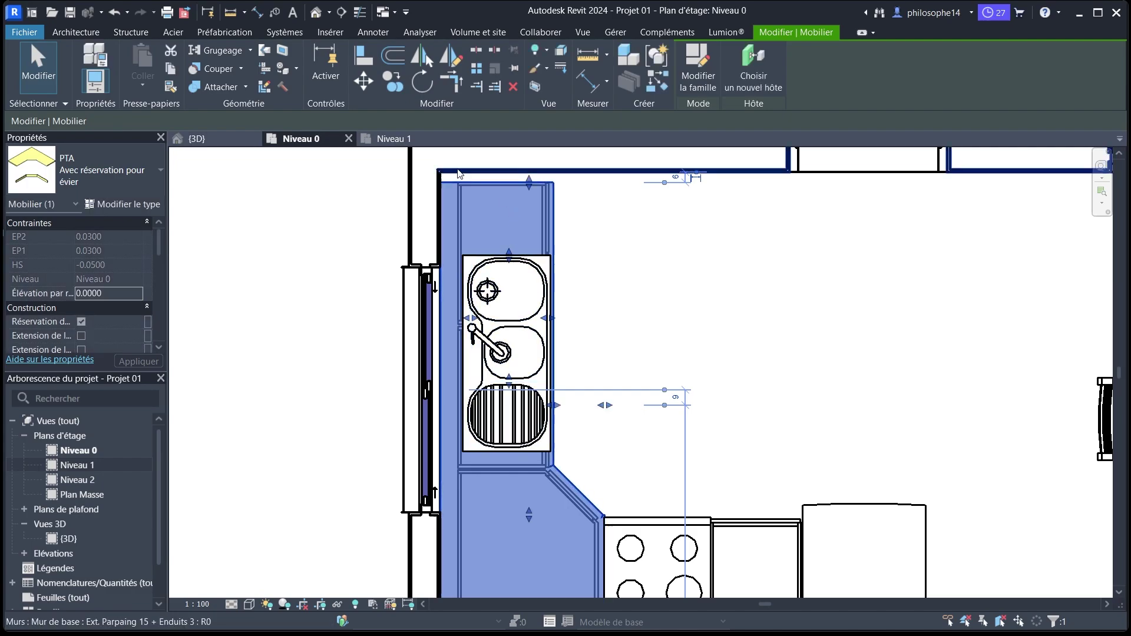
{"action": "key", "text": "ctrl+Tab"}
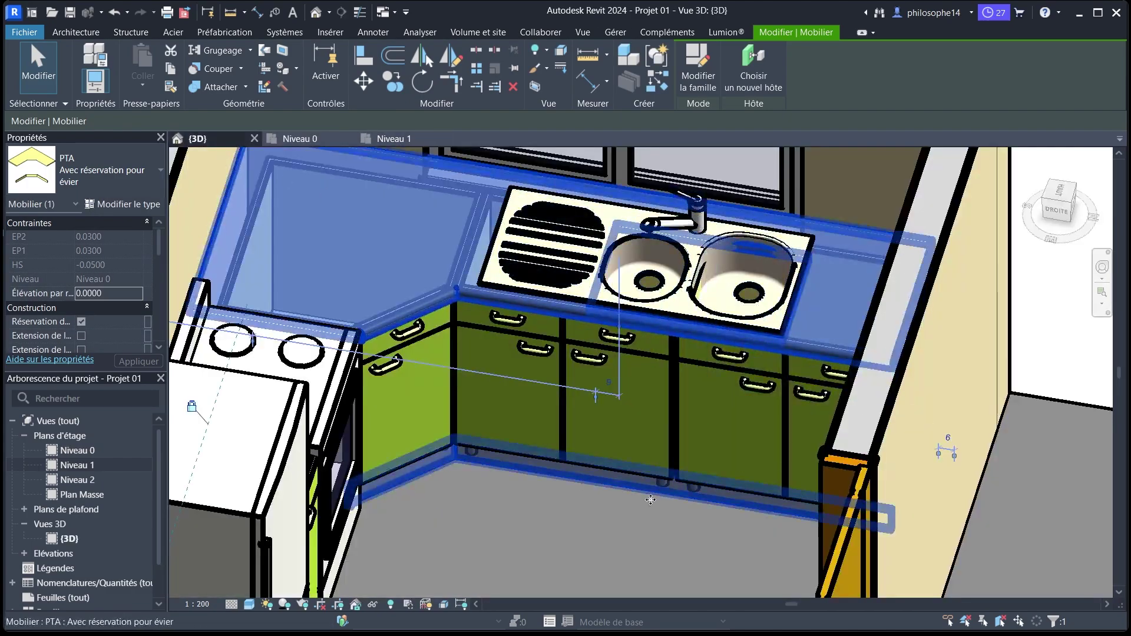
{"action": "key", "text": "Escape"}
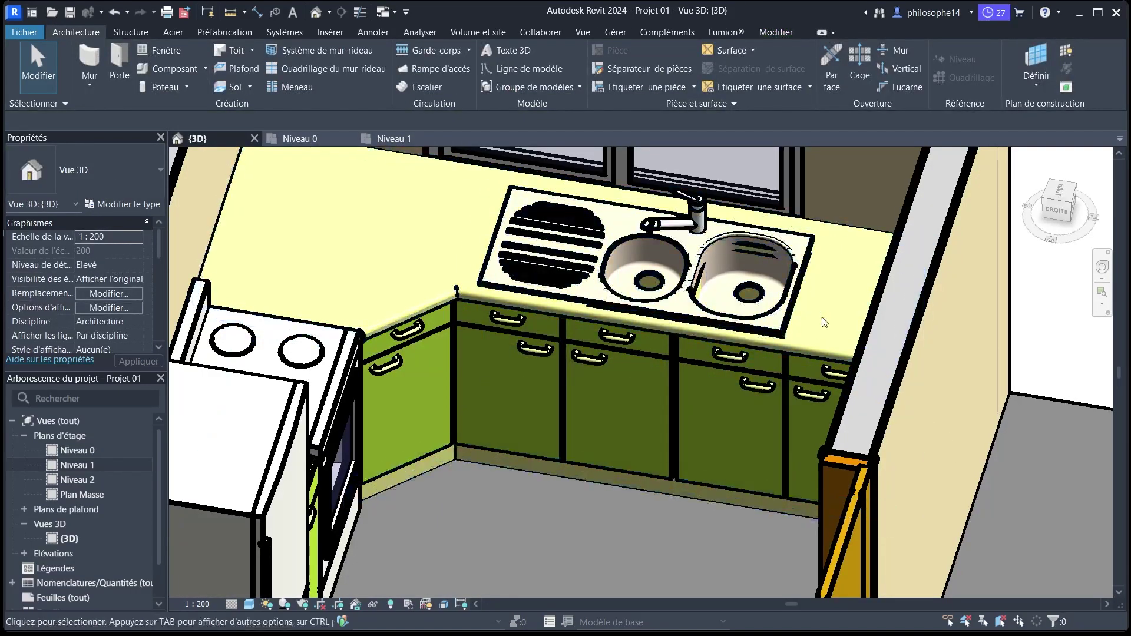
Select the sink and nudge it slightly toward the worktop's front edge to cover the opening, ending with it deselected.
{"action": "left_click", "coordinate": [810, 346]}
{"action": "key", "text": "Escape"}
{"action": "left_click", "coordinate": [653, 313]}
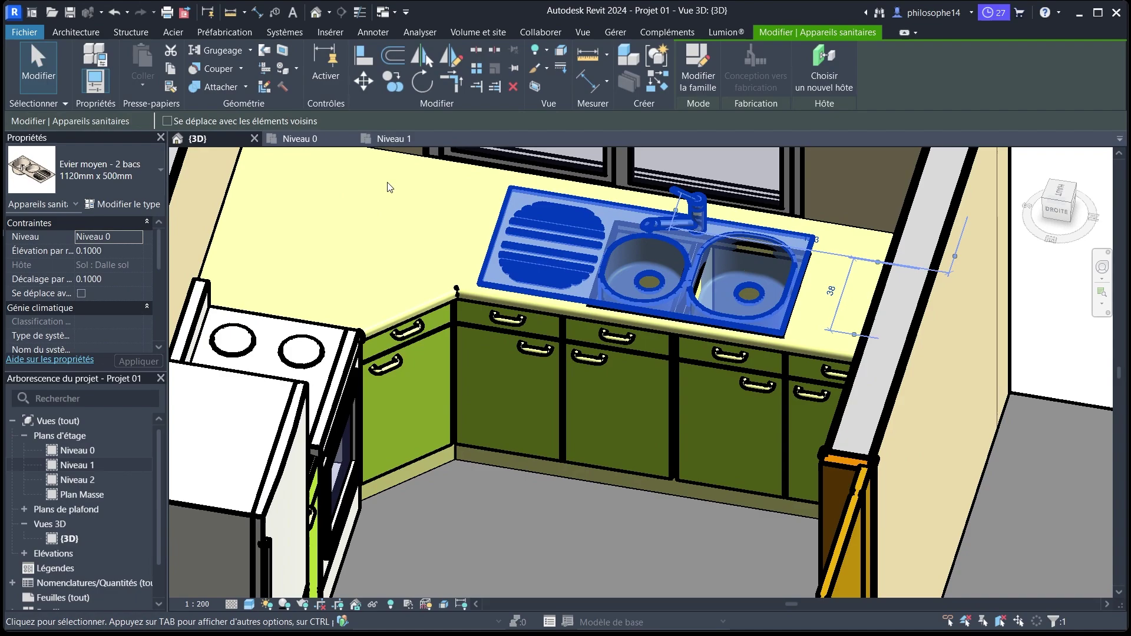
{"action": "key", "text": "Down"}
{"action": "key", "text": "Down"}
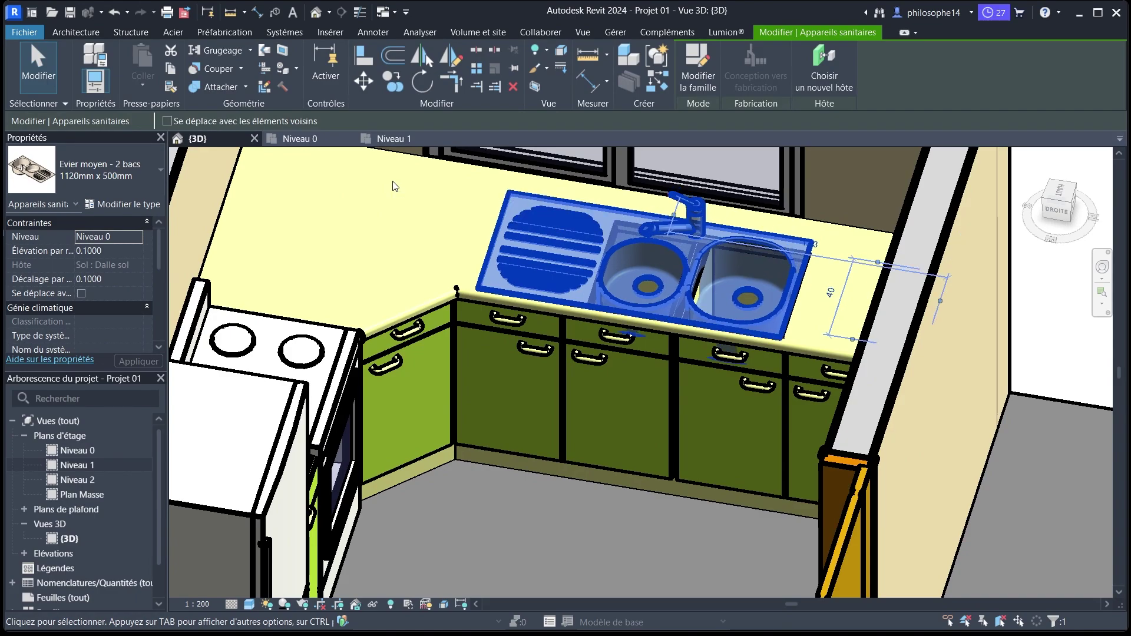
{"action": "key", "text": "Up"}
{"action": "left_click", "coordinate": [511, 533]}
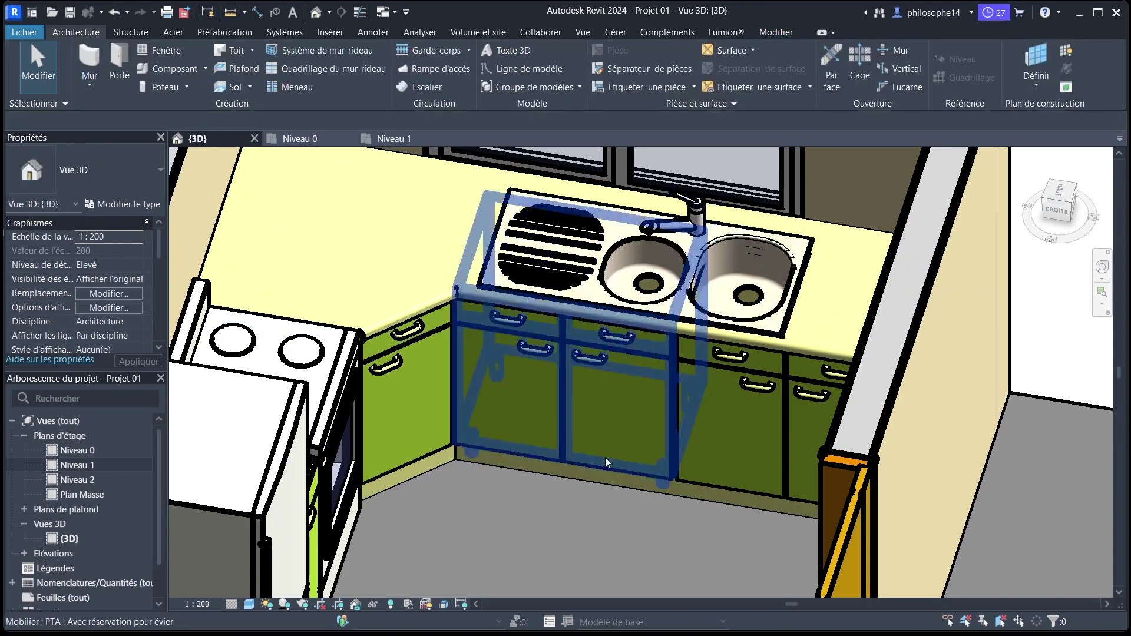
Examine the kitchen from the opposite side, around the base cabinet between the refrigerator and the stove.
{"action": "scroll", "coordinate": [661, 351], "scroll_direction": "down", "scroll_amount": 2}
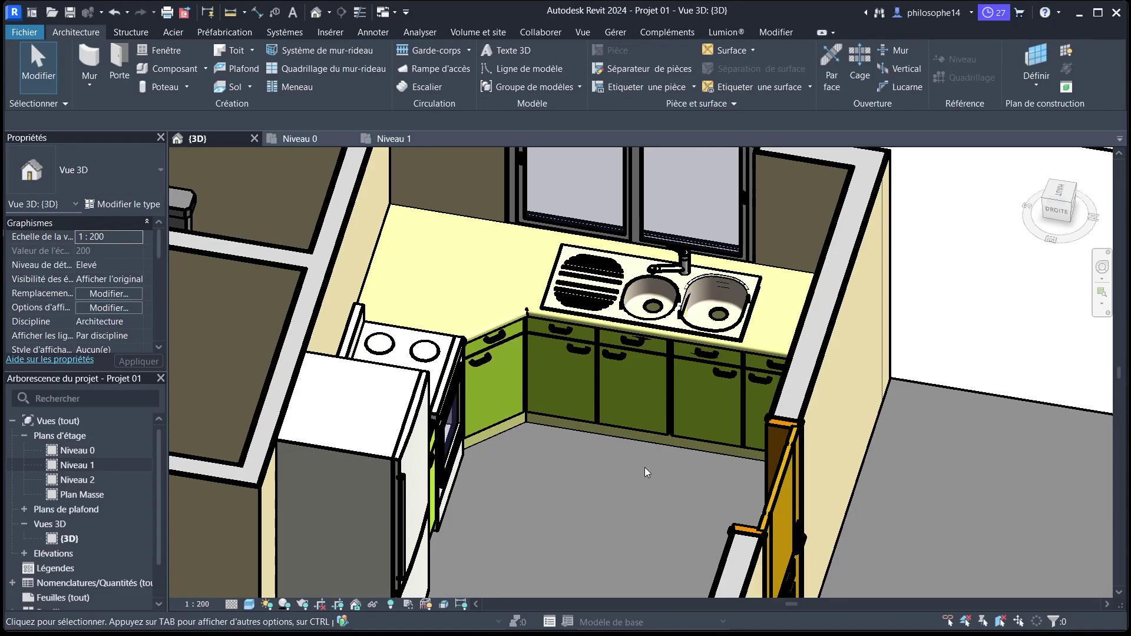
{"action": "scroll", "coordinate": [625, 474], "scroll_direction": "down", "scroll_amount": 2}
{"action": "middle_click_drag", "start_coordinate": [610, 488], "coordinate": [453, 407], "text": "shift"}
{"action": "scroll", "coordinate": [455, 403], "scroll_direction": "down", "scroll_amount": 3}
{"action": "scroll", "coordinate": [423, 521], "scroll_direction": "up", "scroll_amount": 2}
{"action": "scroll", "coordinate": [404, 494], "scroll_direction": "up", "scroll_amount": 2}
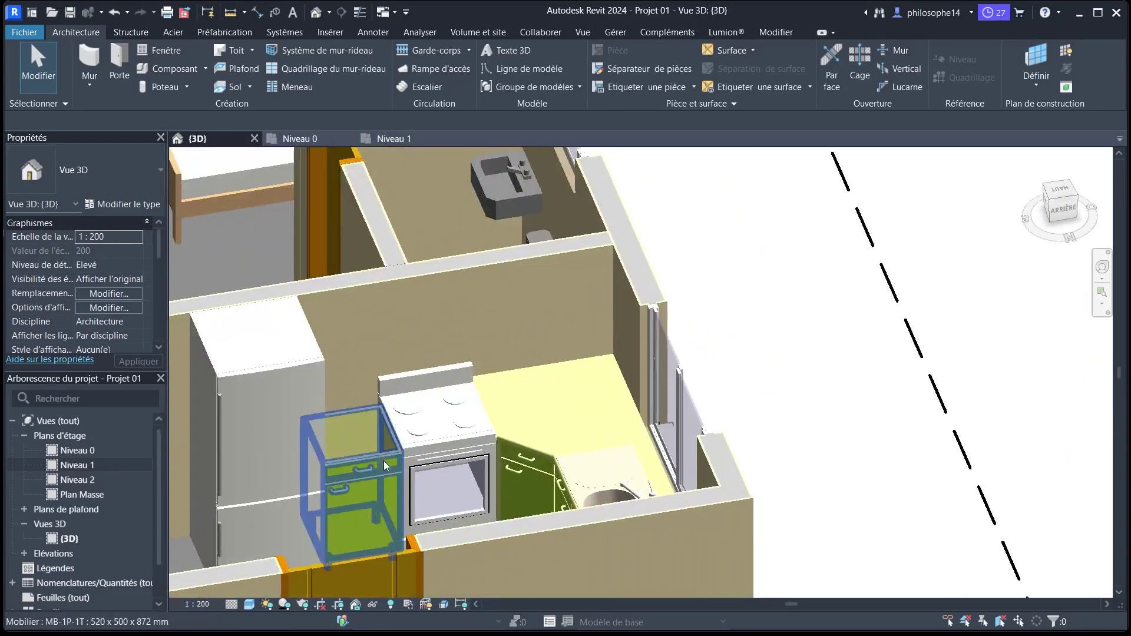
{"action": "scroll", "coordinate": [538, 317], "scroll_direction": "down", "scroll_amount": 2}
{"action": "scroll", "coordinate": [423, 449], "scroll_direction": "up", "scroll_amount": 2}
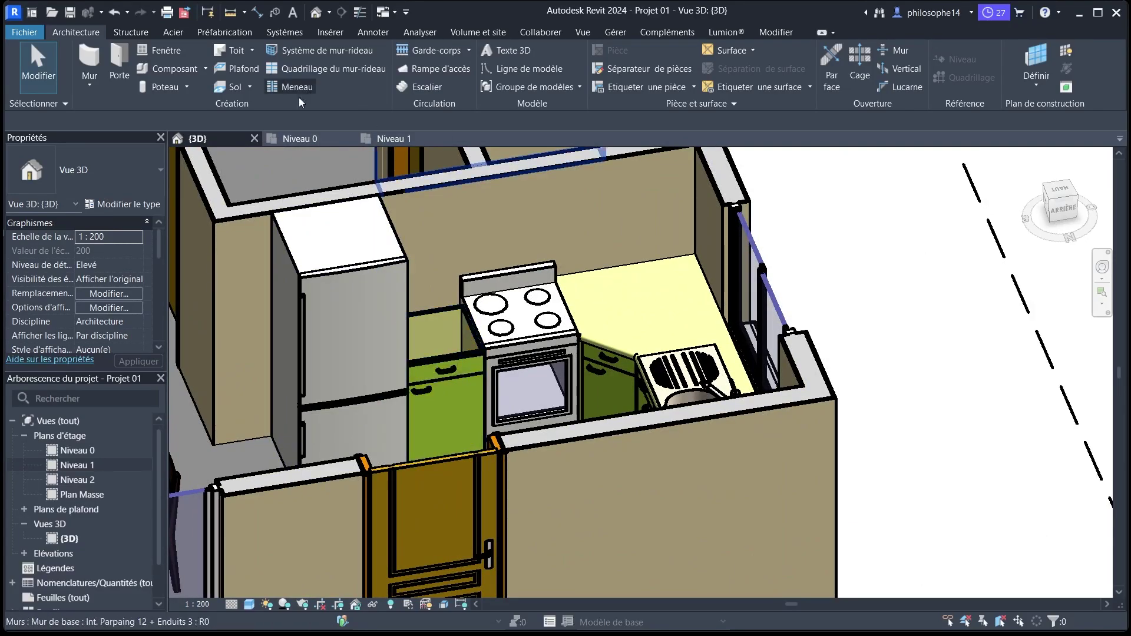
In the Niveau 0 plan, load the straight worktop family PTD from the library's Mobilier > Cuisine > Plans de travail folder.
{"action": "left_click", "coordinate": [299, 140]}
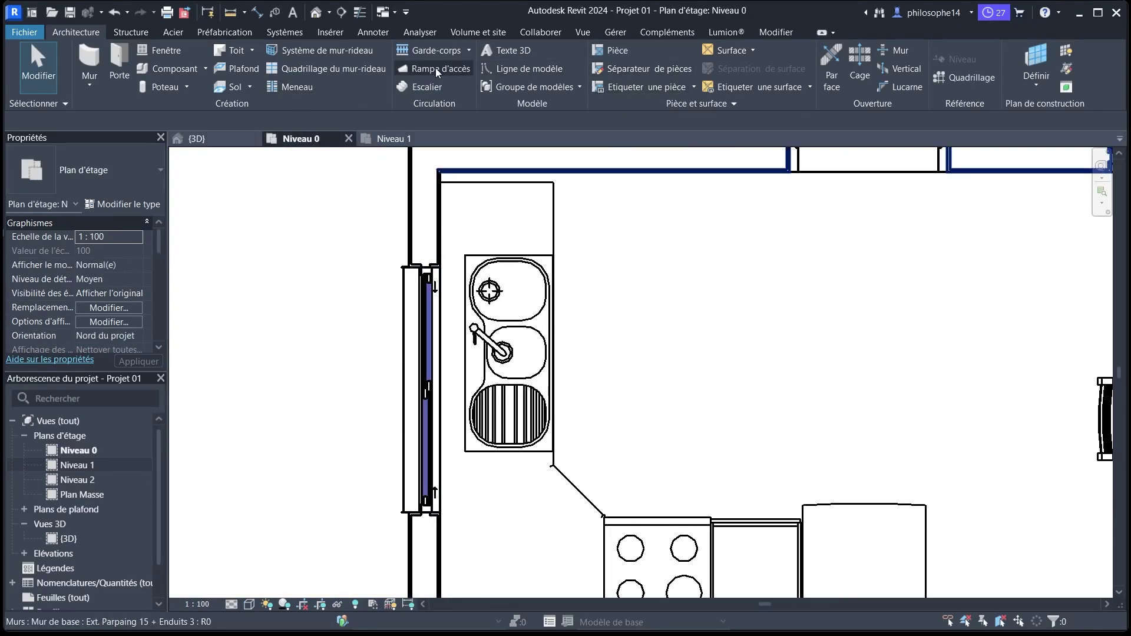
{"action": "left_click", "coordinate": [179, 73]}
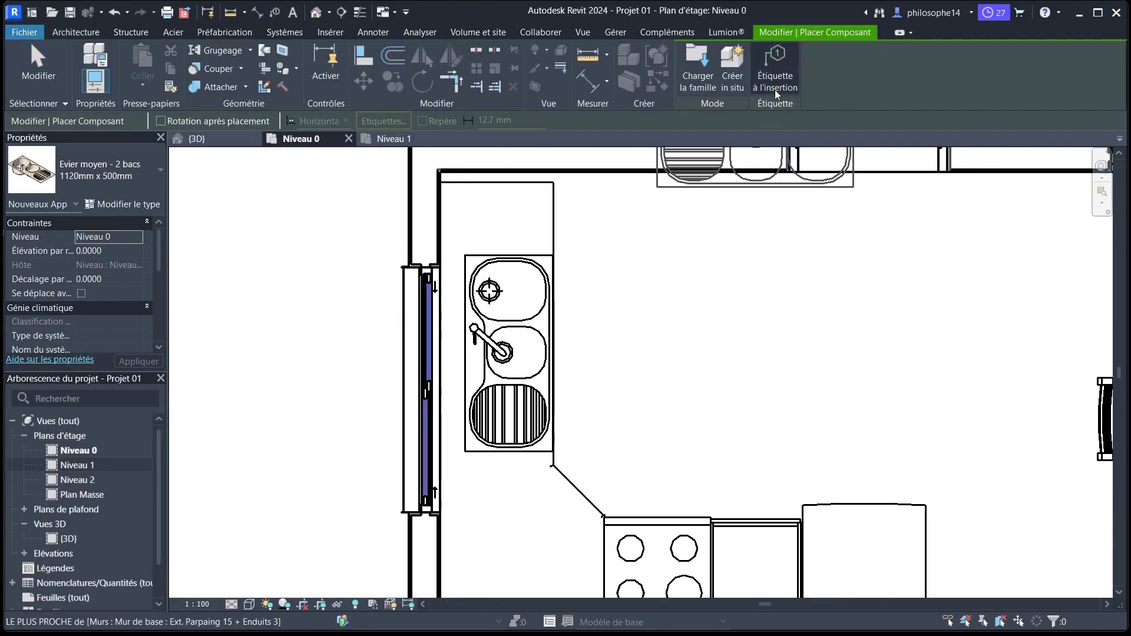
{"action": "left_click", "coordinate": [699, 71]}
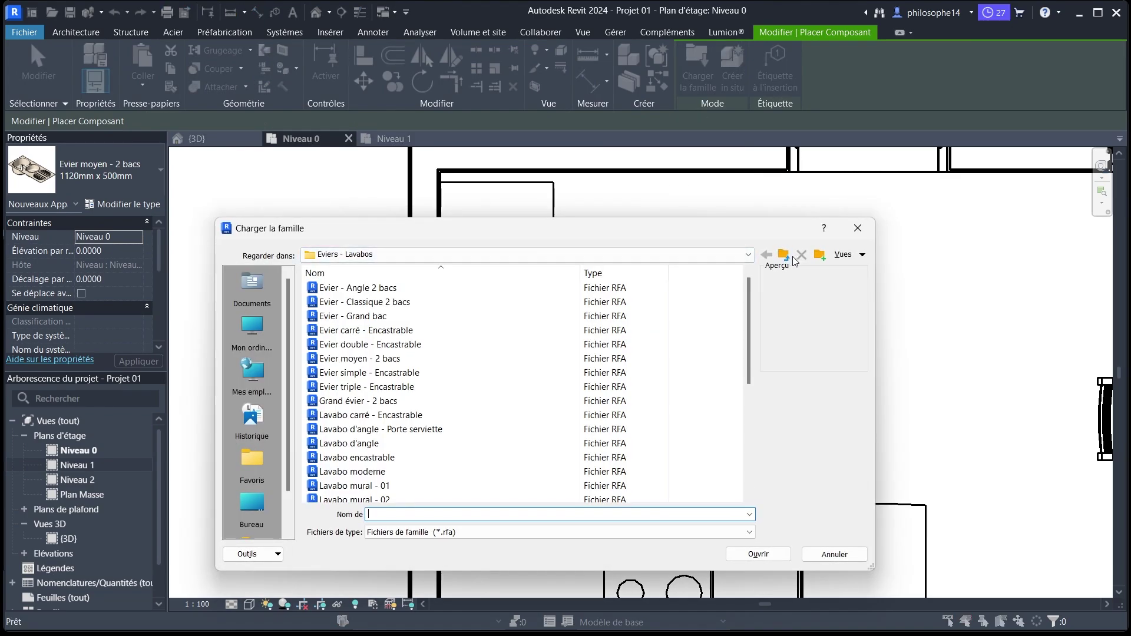
{"action": "left_click", "coordinate": [784, 255]}
{"action": "left_click", "coordinate": [784, 254]}
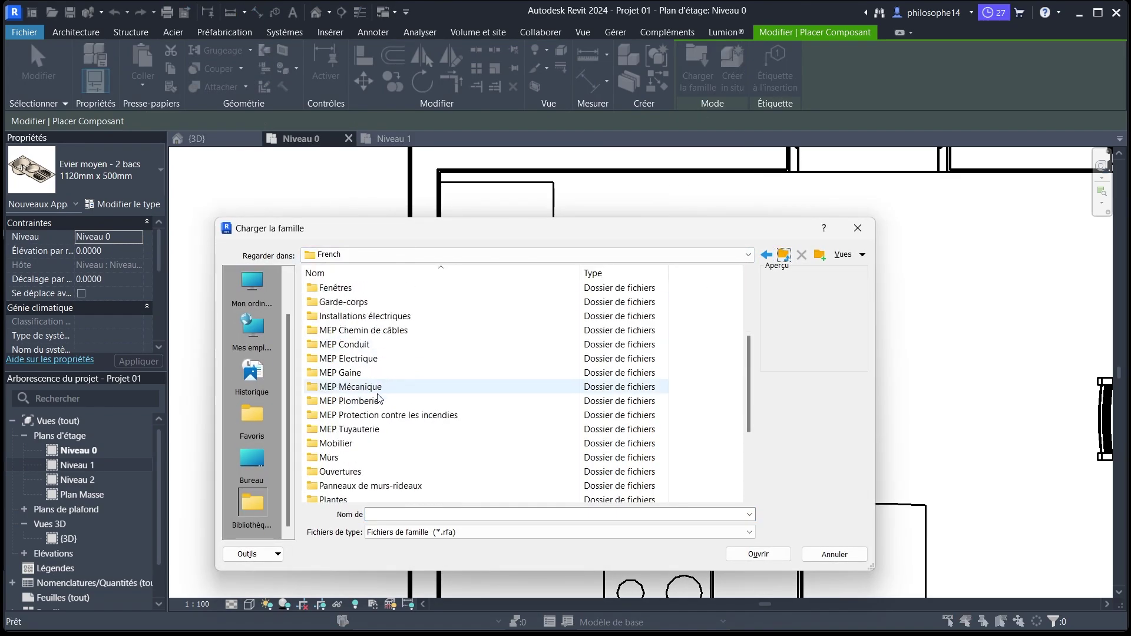
{"action": "scroll", "coordinate": [371, 401], "scroll_direction": "down", "scroll_amount": 2}
{"action": "double_click", "coordinate": [342, 357]}
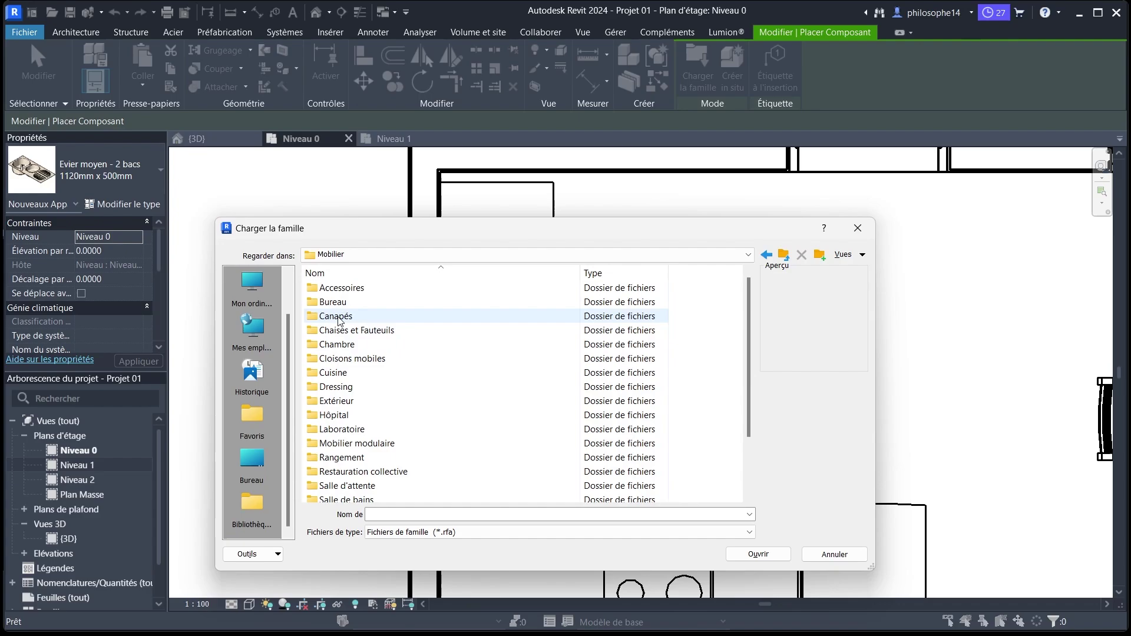
{"action": "left_click", "coordinate": [328, 369]}
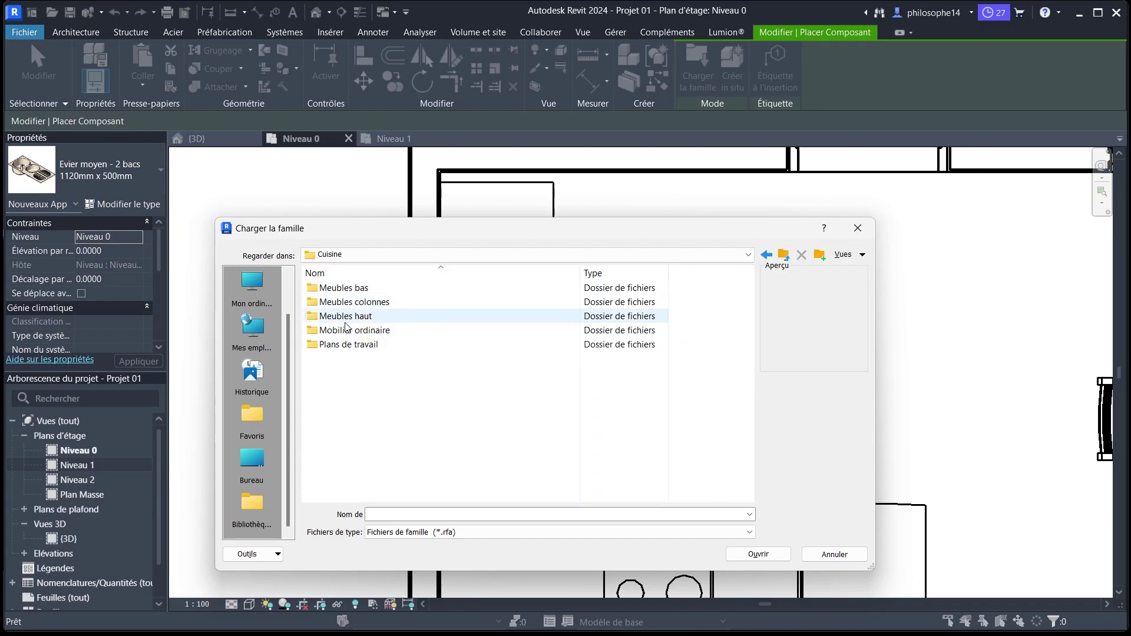
{"action": "double_click", "coordinate": [344, 345]}
{"action": "left_click", "coordinate": [332, 305]}
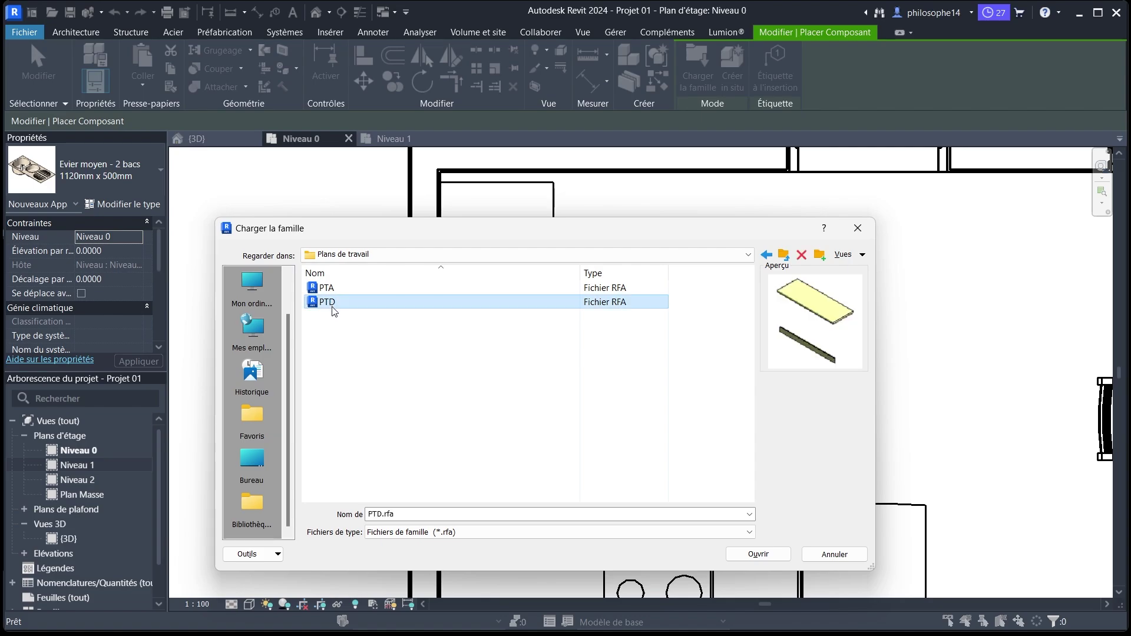
{"action": "left_click", "coordinate": [758, 554]}
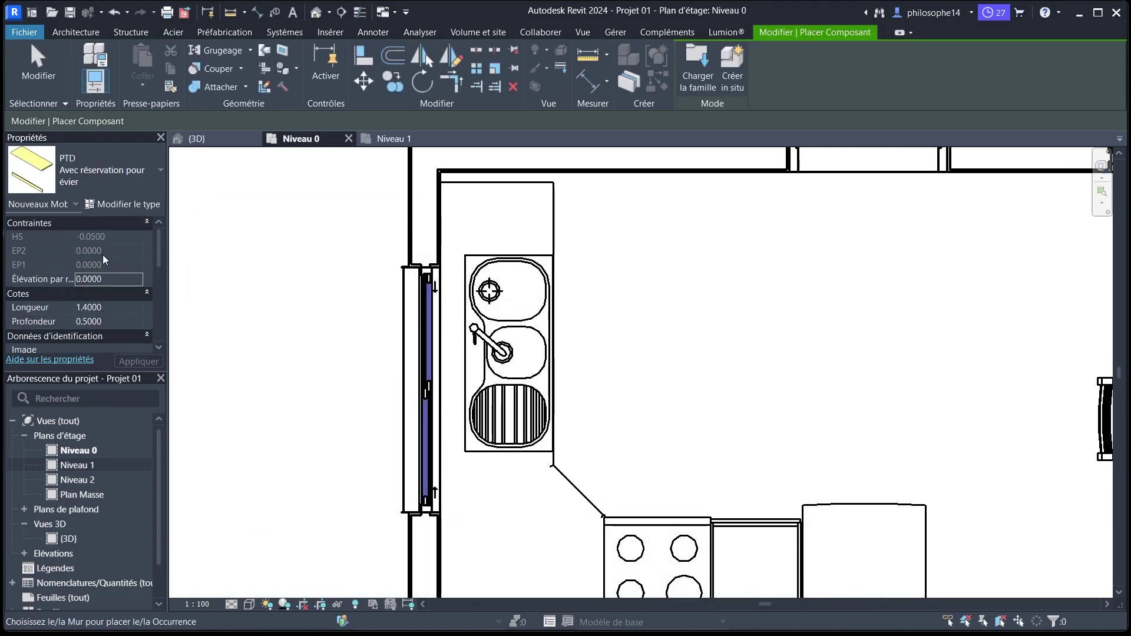
Accept the PTD type with its sink reservation off and place one worktop against the wall behind the stove and refrigerator.
{"action": "left_click", "coordinate": [121, 204]}
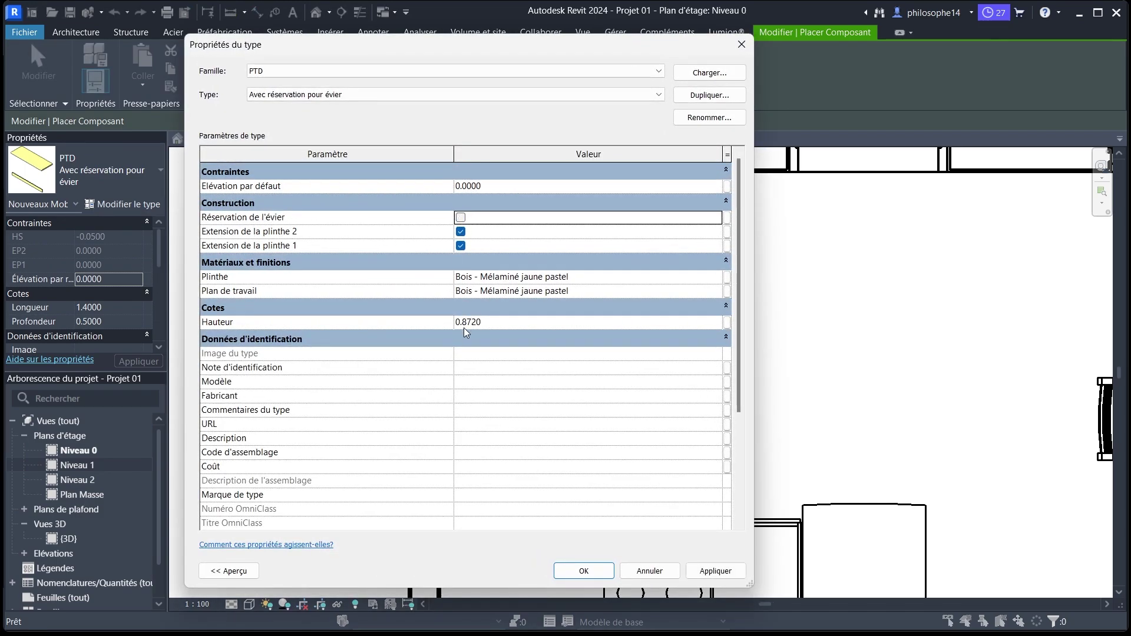
{"action": "left_click", "coordinate": [583, 571]}
{"action": "scroll", "coordinate": [515, 317], "scroll_direction": "down", "scroll_amount": 3}
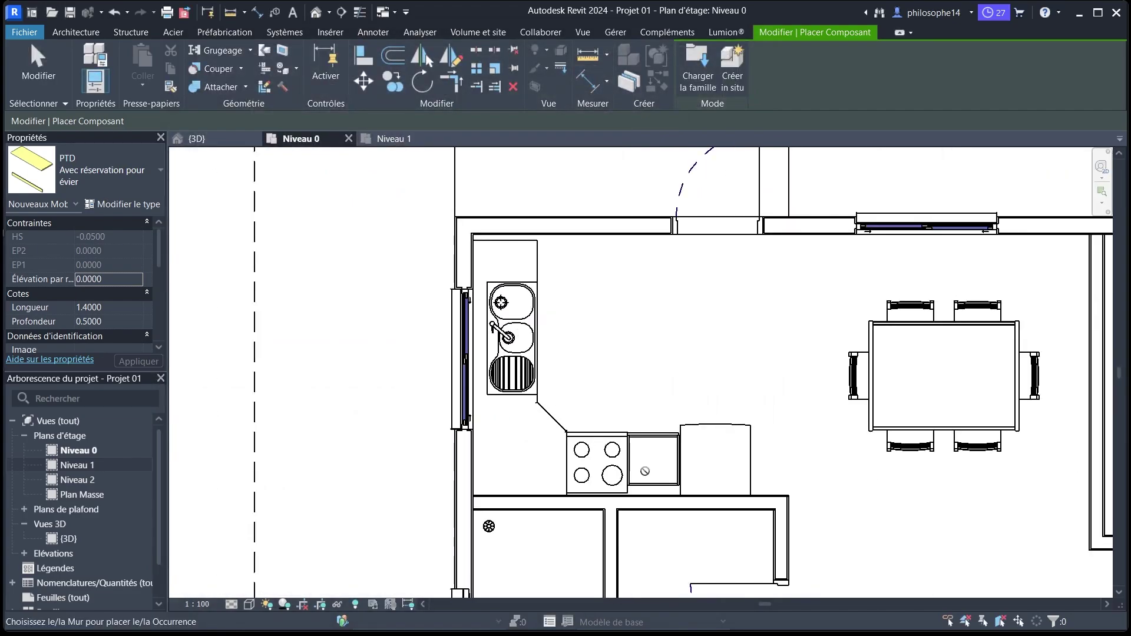
{"action": "scroll", "coordinate": [650, 497], "scroll_direction": "up", "scroll_amount": 3}
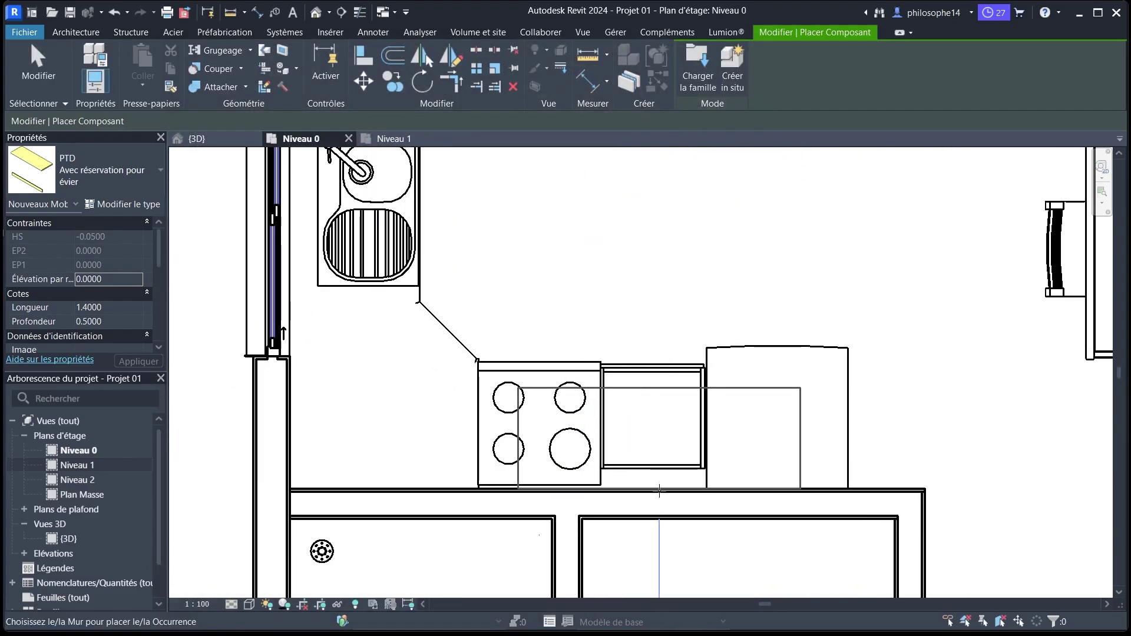
{"action": "right_click", "coordinate": [636, 278]}
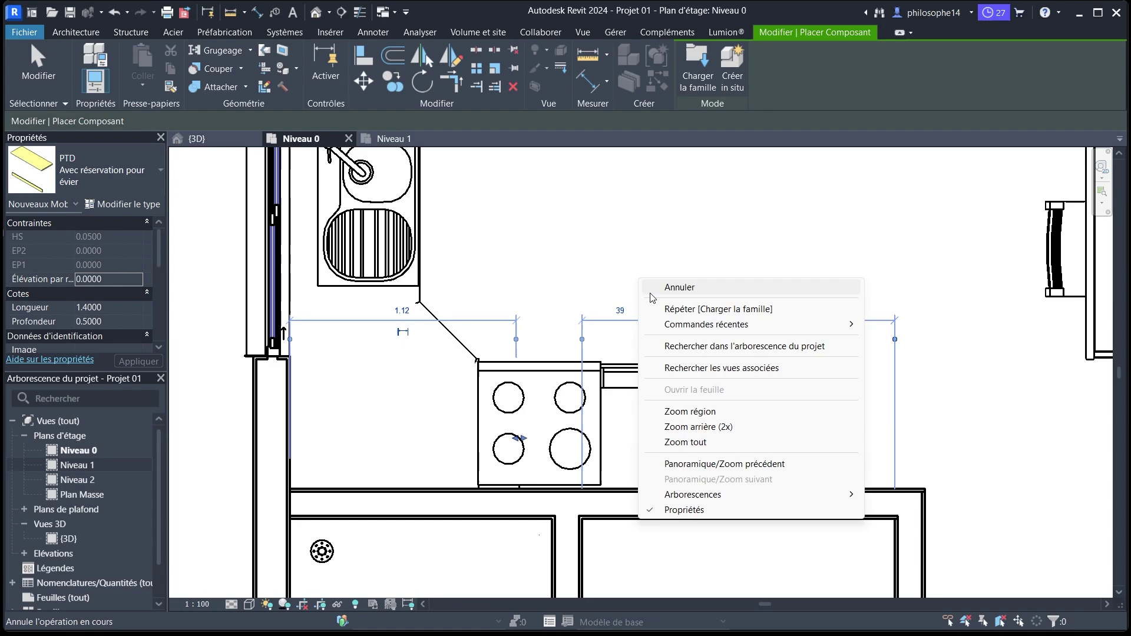
{"action": "left_click", "coordinate": [652, 293]}
Try to shorten the PTD worktop by pulling its refrigerator-side end back toward the base cabinet.
{"action": "left_click", "coordinate": [813, 420]}
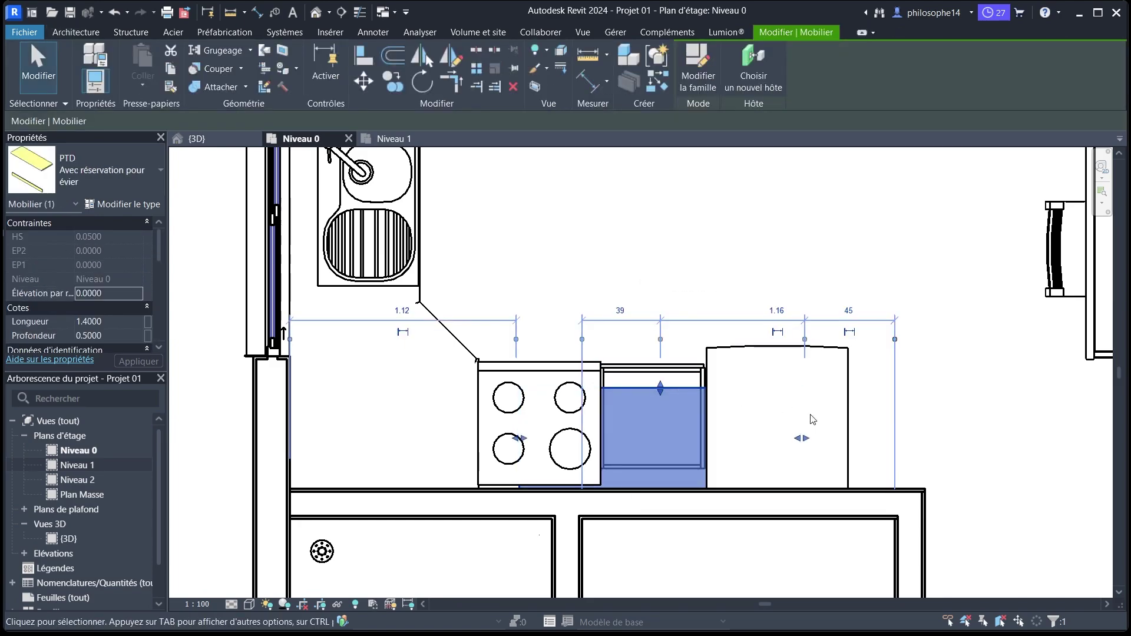
{"action": "left_click_drag", "start_coordinate": [802, 439], "coordinate": [676, 401]}
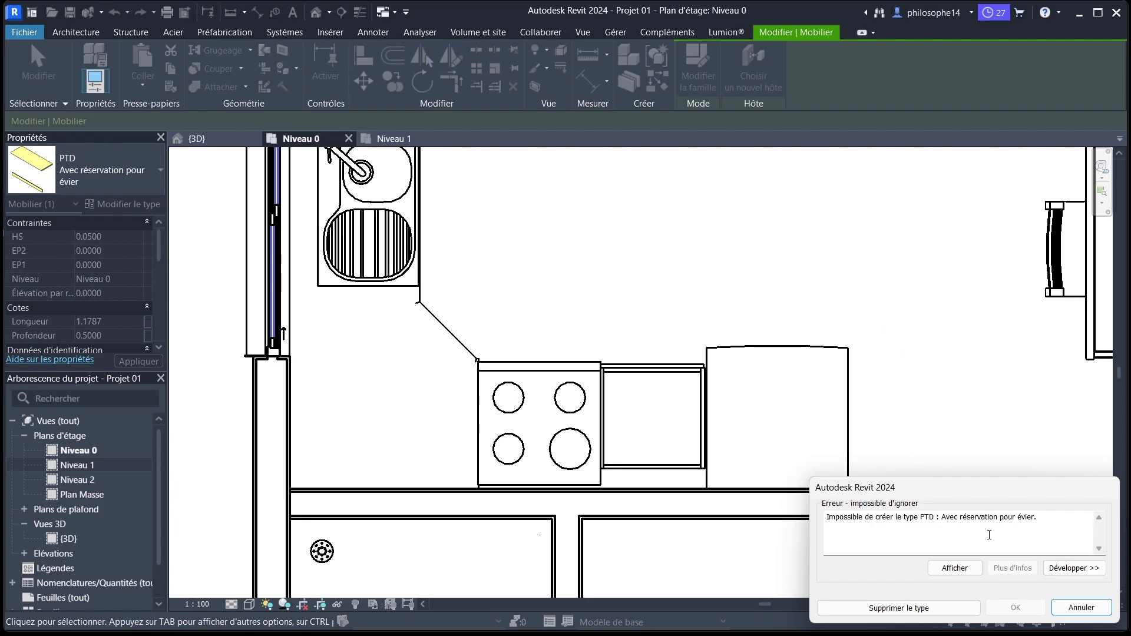
{"action": "left_click", "coordinate": [1071, 614]}
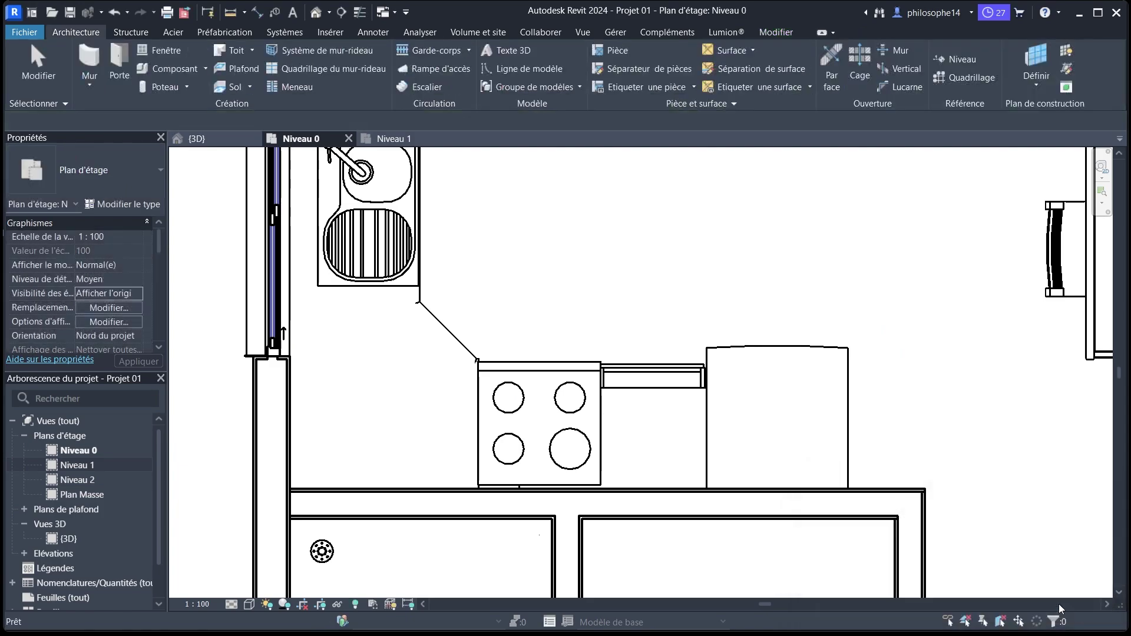
Resize the PTD worktop to about 0.96 m long and 0.63 m deep, starting at the stove's side and covering the base cabinet.
{"action": "left_click", "coordinate": [656, 430]}
{"action": "left_click_drag", "start_coordinate": [523, 439], "coordinate": [603, 439]}
{"action": "left_click_drag", "start_coordinate": [701, 387], "coordinate": [700, 363]}
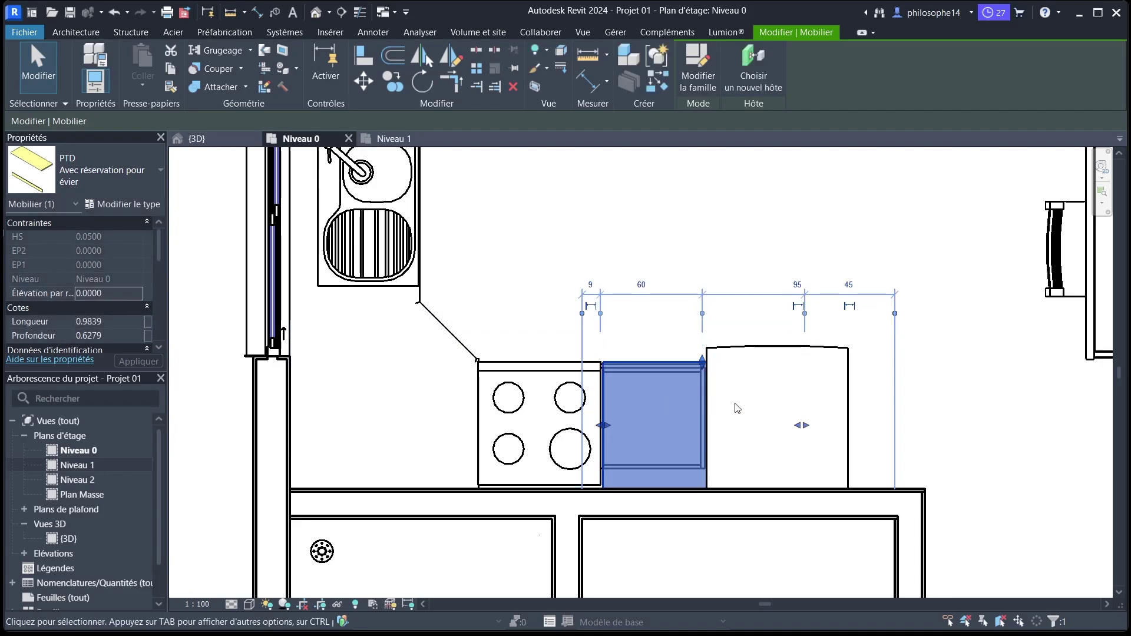
{"action": "mouse_move", "coordinate": [802, 429]}
{"action": "left_mouse_down"}
{"action": "mouse_move", "coordinate": [765, 426]}
{"action": "mouse_move", "coordinate": [806, 431]}
{"action": "mouse_move", "coordinate": [797, 430]}
{"action": "left_mouse_up"}
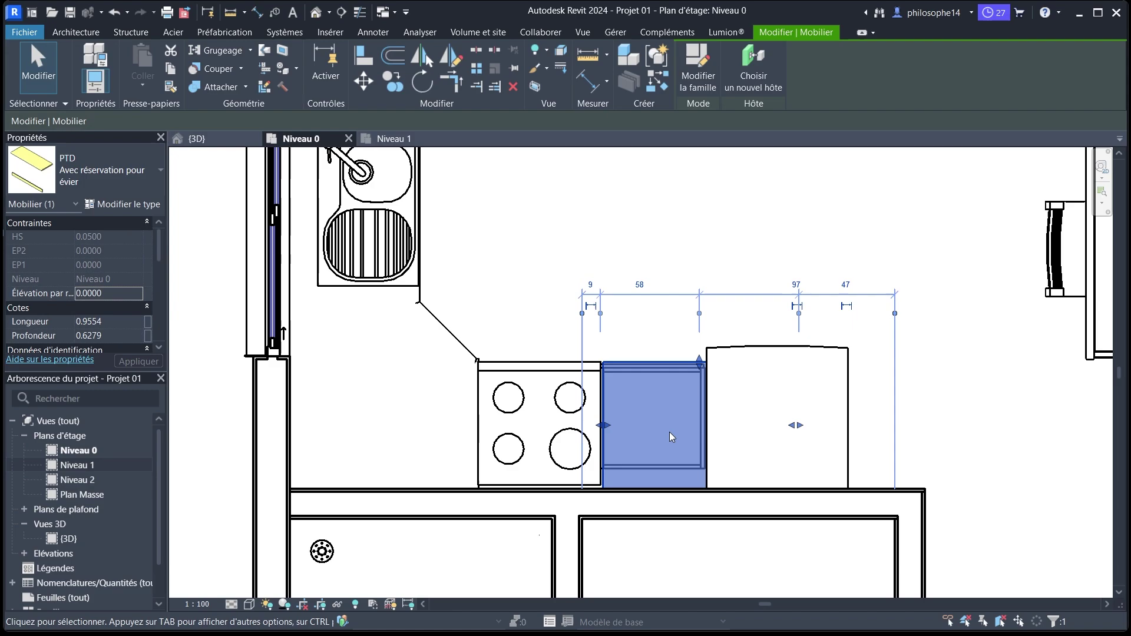
{"action": "key", "text": "Escape"}
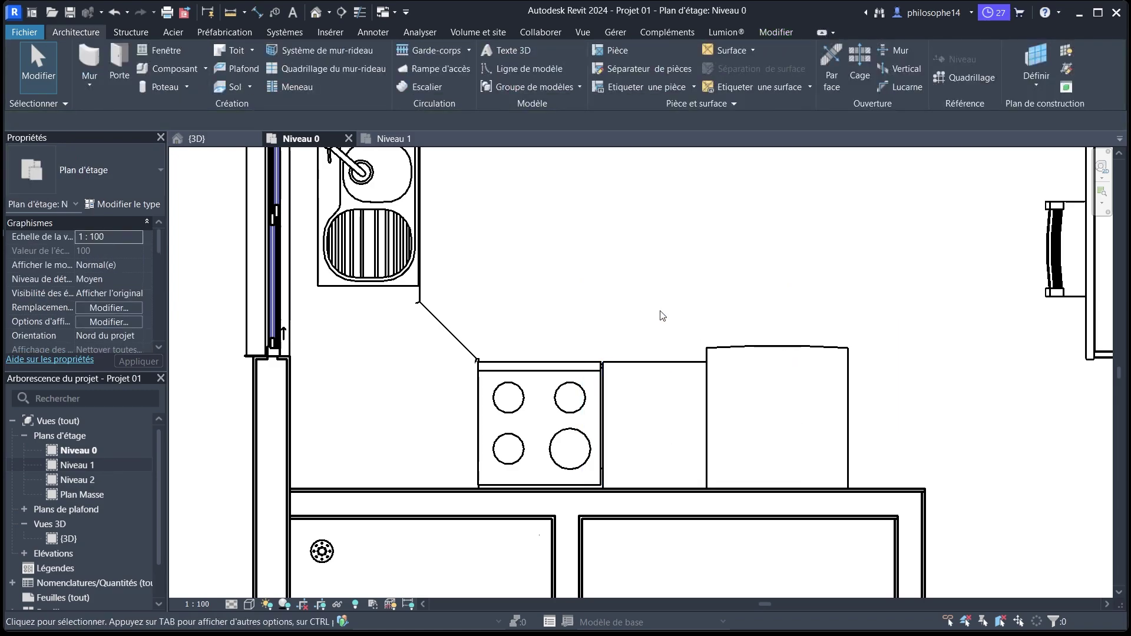
Examine the straight worktop between the refrigerator and the stove in the 3D view from several angles.
{"action": "left_click", "coordinate": [212, 142]}
{"action": "scroll", "coordinate": [507, 353], "scroll_direction": "up", "scroll_amount": 3}
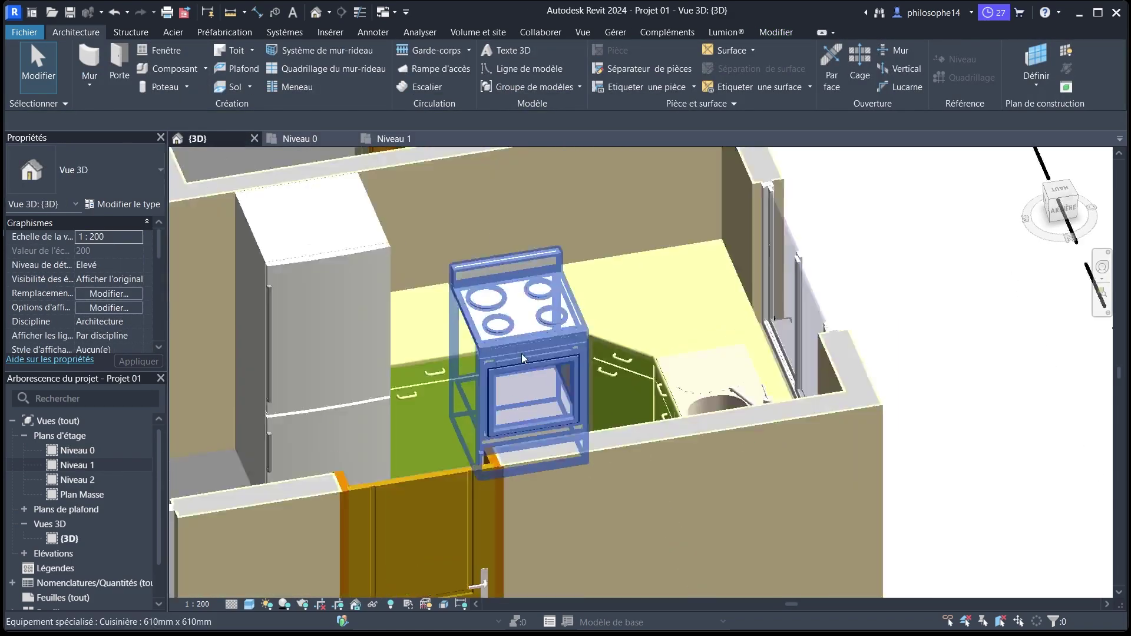
{"action": "left_click", "coordinate": [1060, 215]}
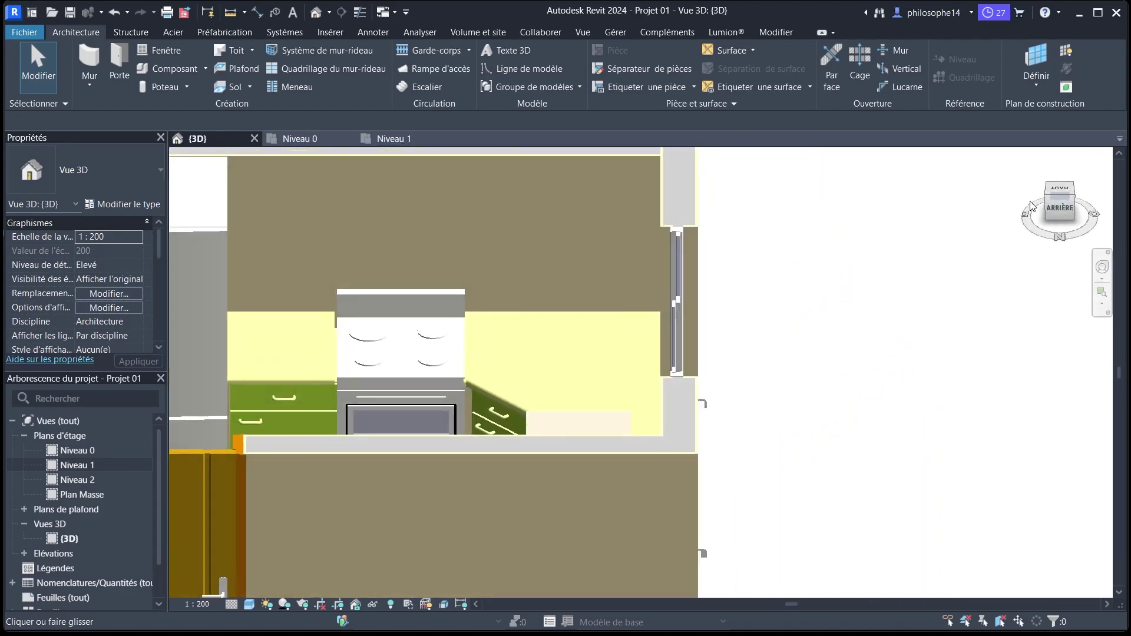
{"action": "scroll", "coordinate": [813, 343], "scroll_direction": "down", "scroll_amount": 2}
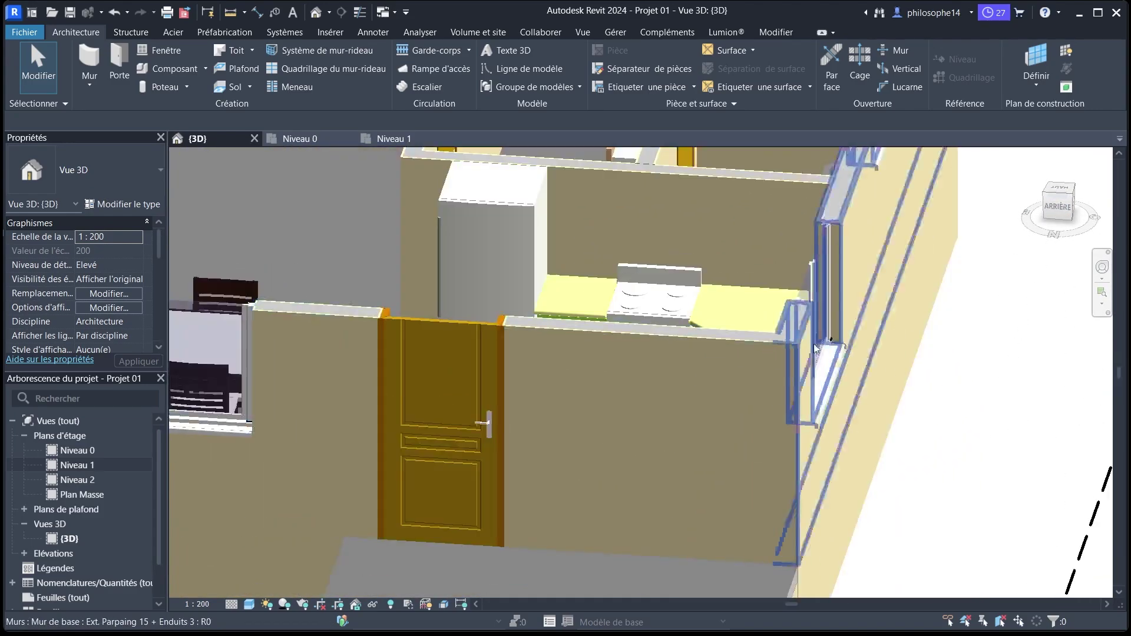
{"action": "left_click", "coordinate": [1059, 200]}
{"action": "left_click_drag", "start_coordinate": [1110, 234], "coordinate": [299, 239]}
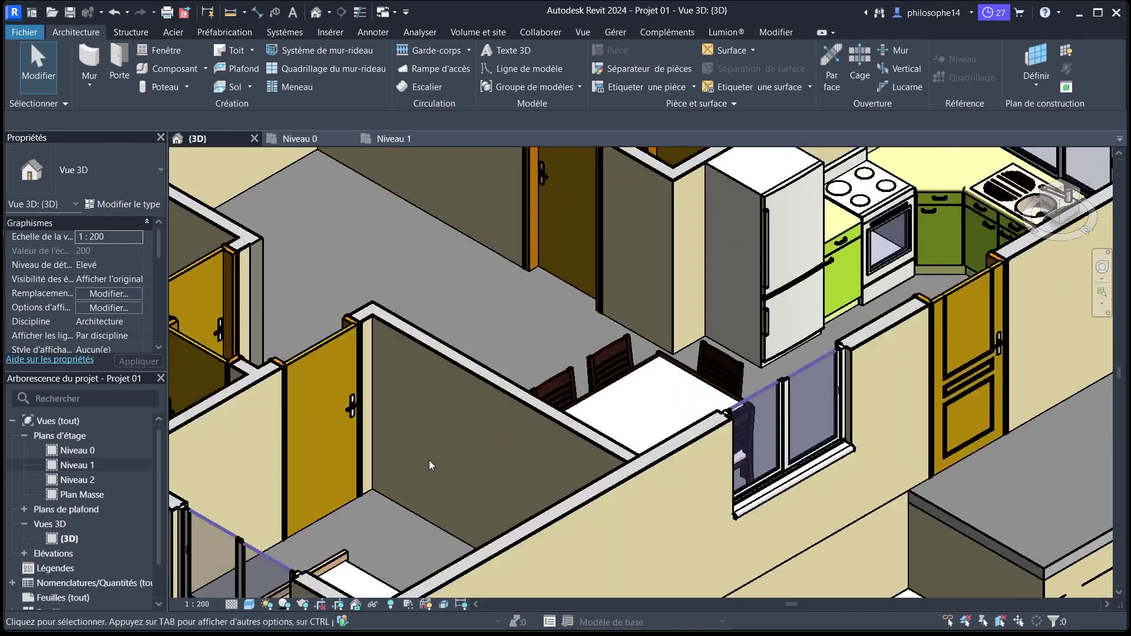
Inspect the whole furnished house in 3D, checking the bedrooms, bathrooms, dining area and kitchen.
{"action": "scroll", "coordinate": [429, 461], "scroll_direction": "down", "scroll_amount": 3}
{"action": "left_click", "coordinate": [1059, 209]}
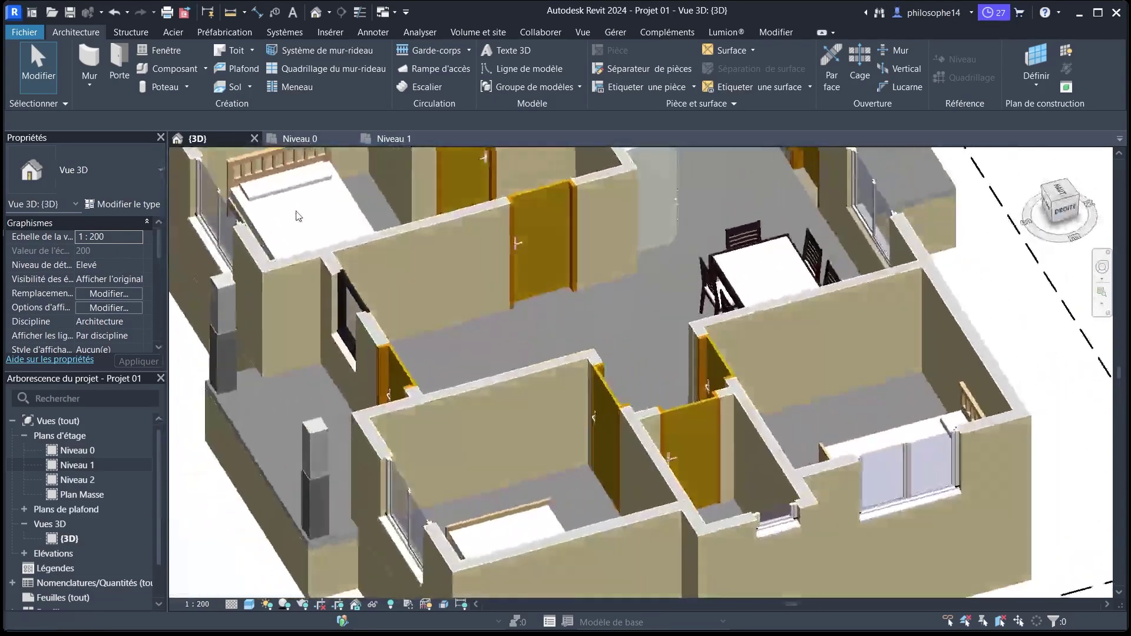
{"action": "left_click_drag", "start_coordinate": [296, 211], "coordinate": [224, 224]}
{"action": "scroll", "coordinate": [399, 295], "scroll_direction": "down", "scroll_amount": 1}
{"action": "scroll", "coordinate": [333, 307], "scroll_direction": "up", "scroll_amount": 1}
{"action": "scroll", "coordinate": [383, 338], "scroll_direction": "down", "scroll_amount": 3}
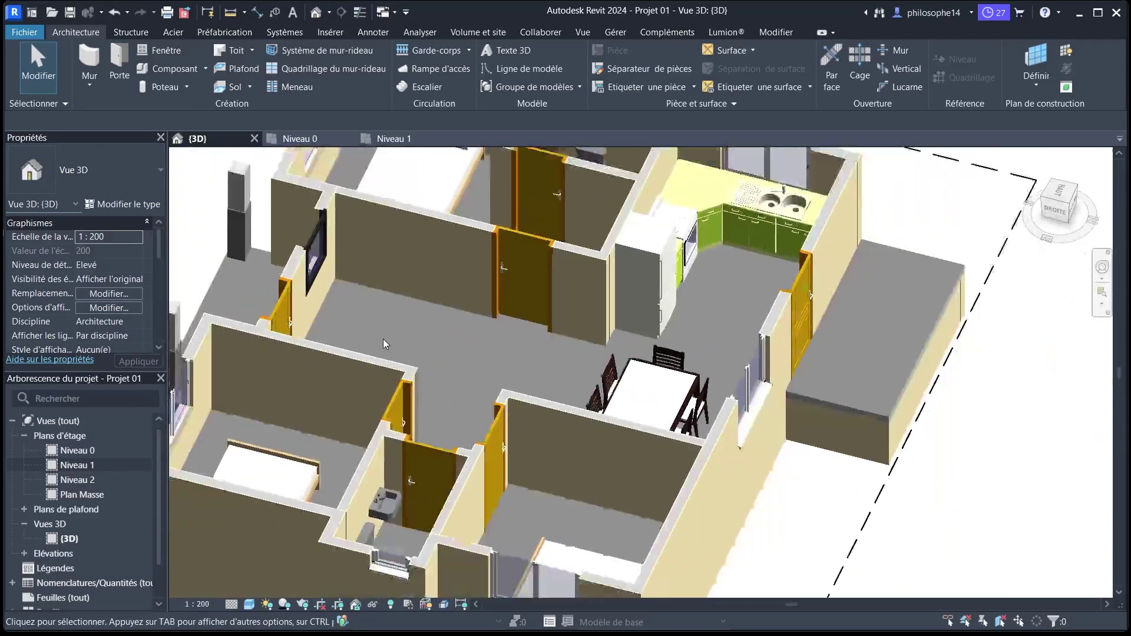
{"action": "scroll", "coordinate": [348, 324], "scroll_direction": "up", "scroll_amount": 2}
{"action": "scroll", "coordinate": [351, 324], "scroll_direction": "up", "scroll_amount": 2}
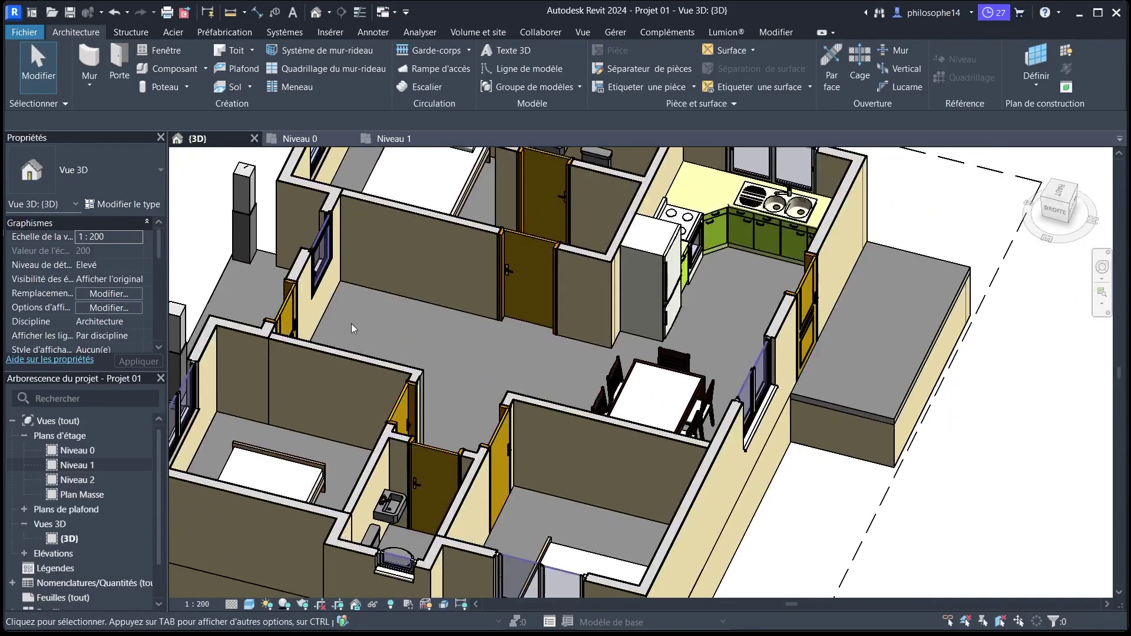
{"action": "scroll", "coordinate": [386, 313], "scroll_direction": "down", "scroll_amount": 1}
{"action": "scroll", "coordinate": [447, 346], "scroll_direction": "down", "scroll_amount": 3}
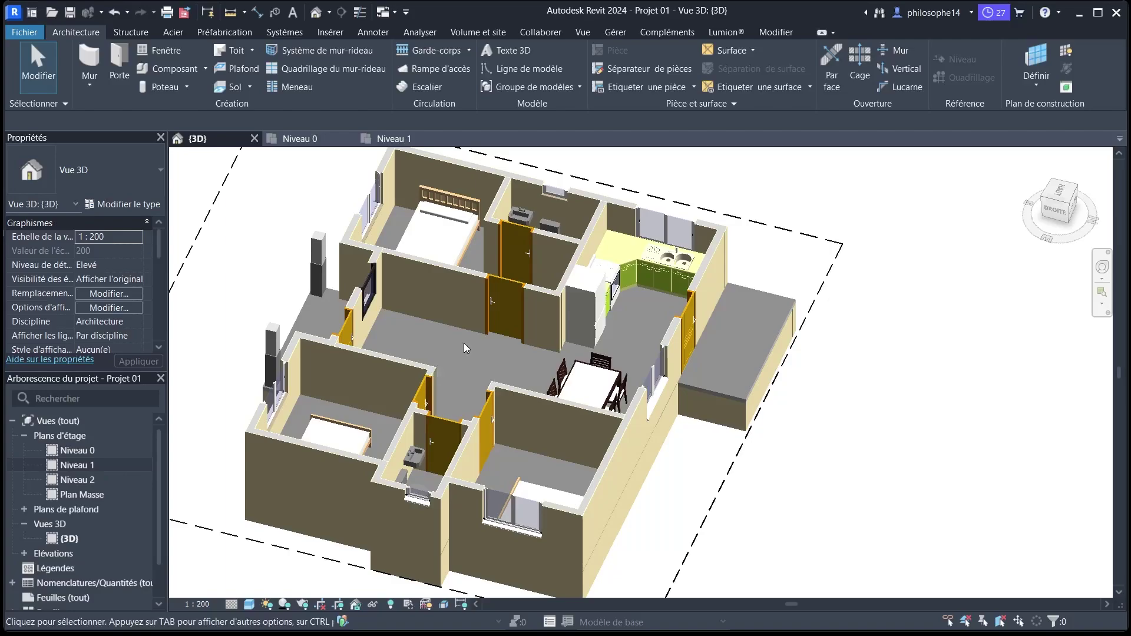
{"action": "scroll", "coordinate": [464, 343], "scroll_direction": "up", "scroll_amount": 4}
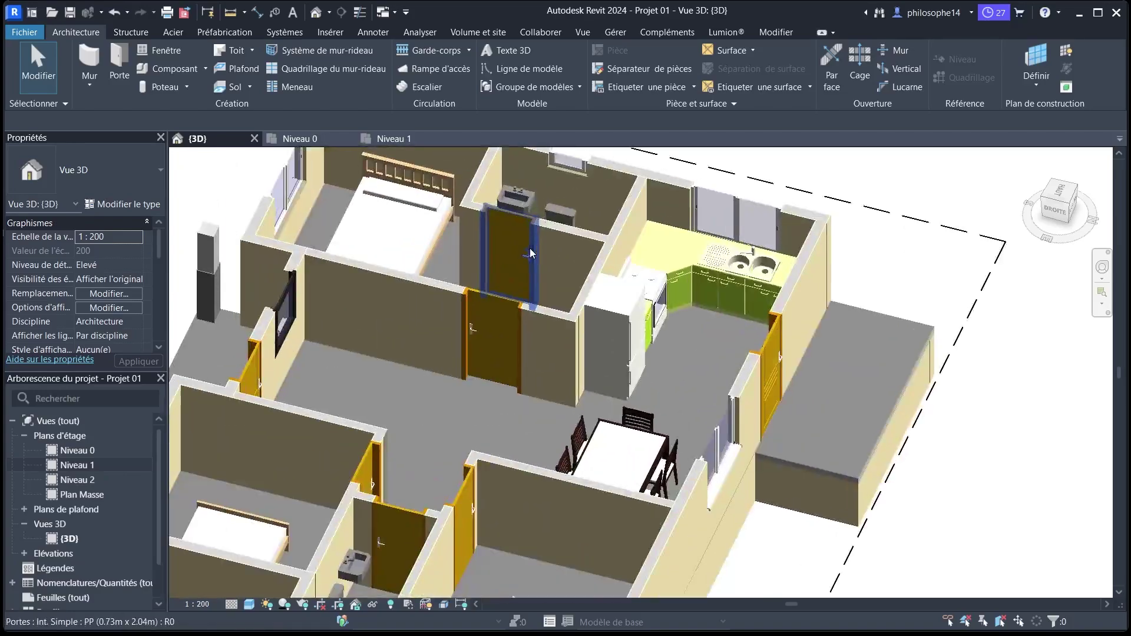
On Niveau 0, draw a <Lignes cachées> model line across the closet recess behind the stove and refrigerator, 0.70 m from its back wall.
{"action": "left_click", "coordinate": [300, 140]}
{"action": "scroll", "coordinate": [512, 290], "scroll_direction": "down", "scroll_amount": 5}
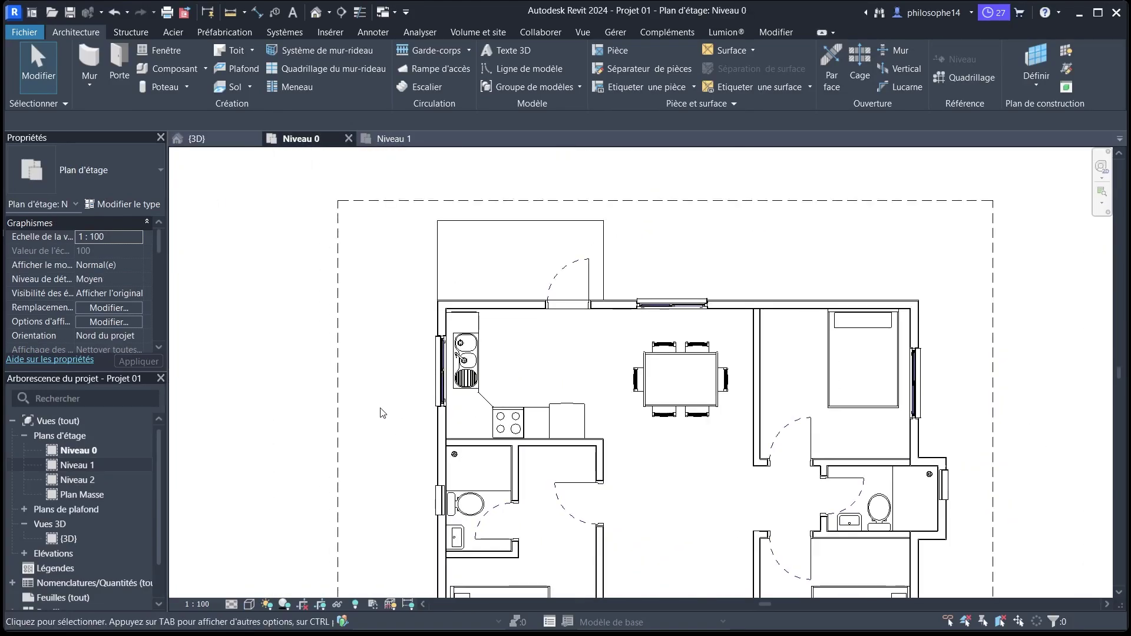
{"action": "scroll", "coordinate": [511, 291], "scroll_direction": "up", "scroll_amount": 5}
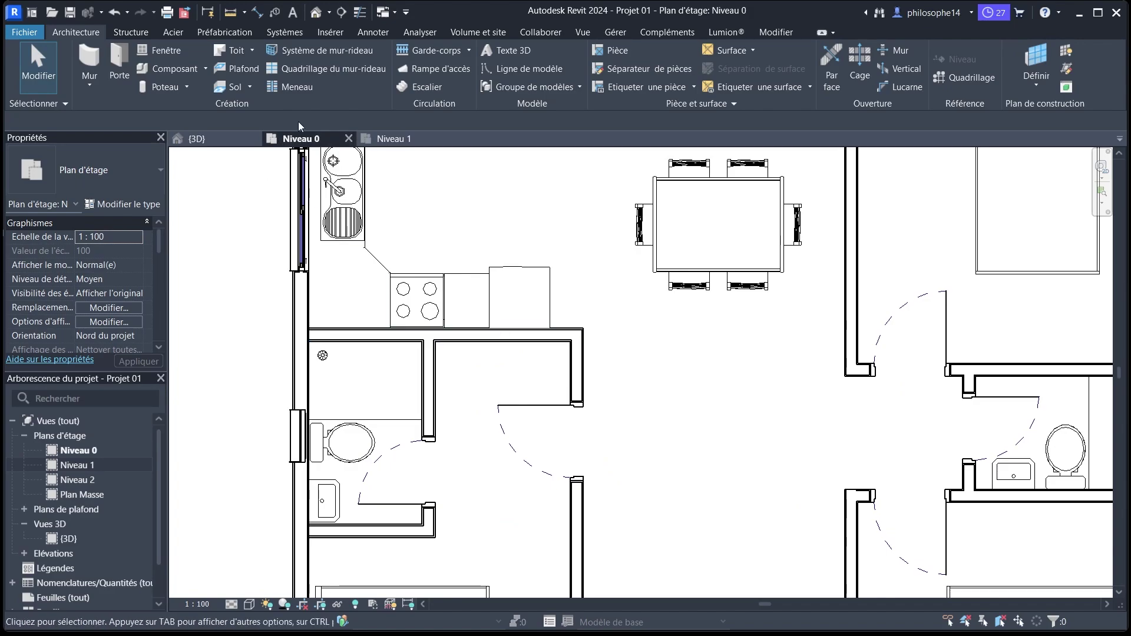
{"action": "left_click", "coordinate": [510, 70]}
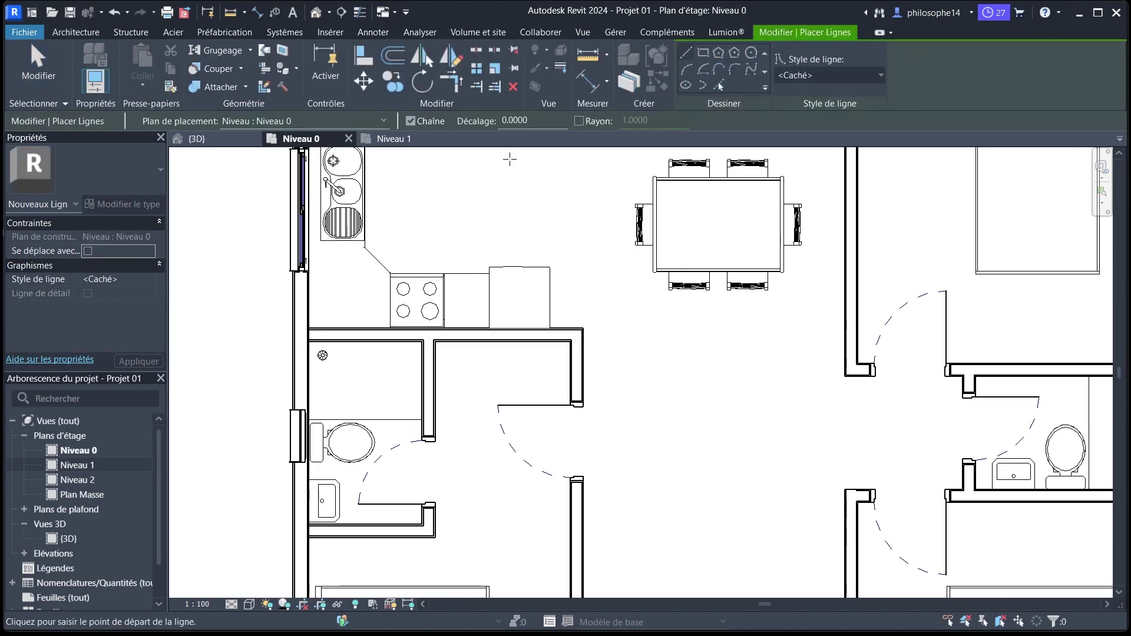
{"action": "left_click", "coordinate": [804, 79]}
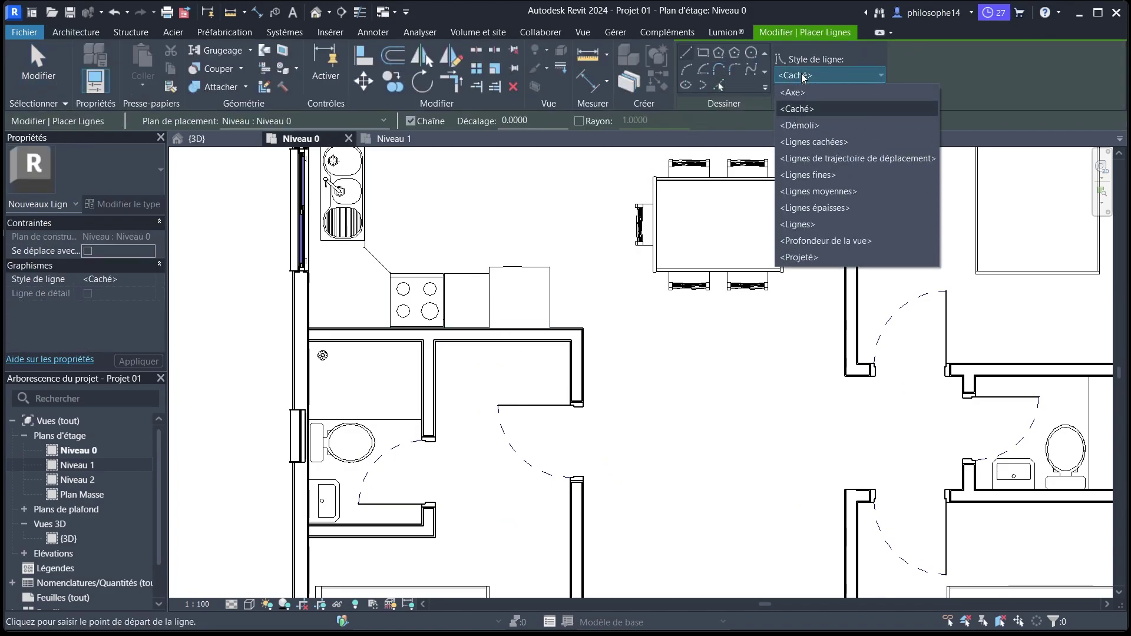
{"action": "left_click", "coordinate": [812, 142]}
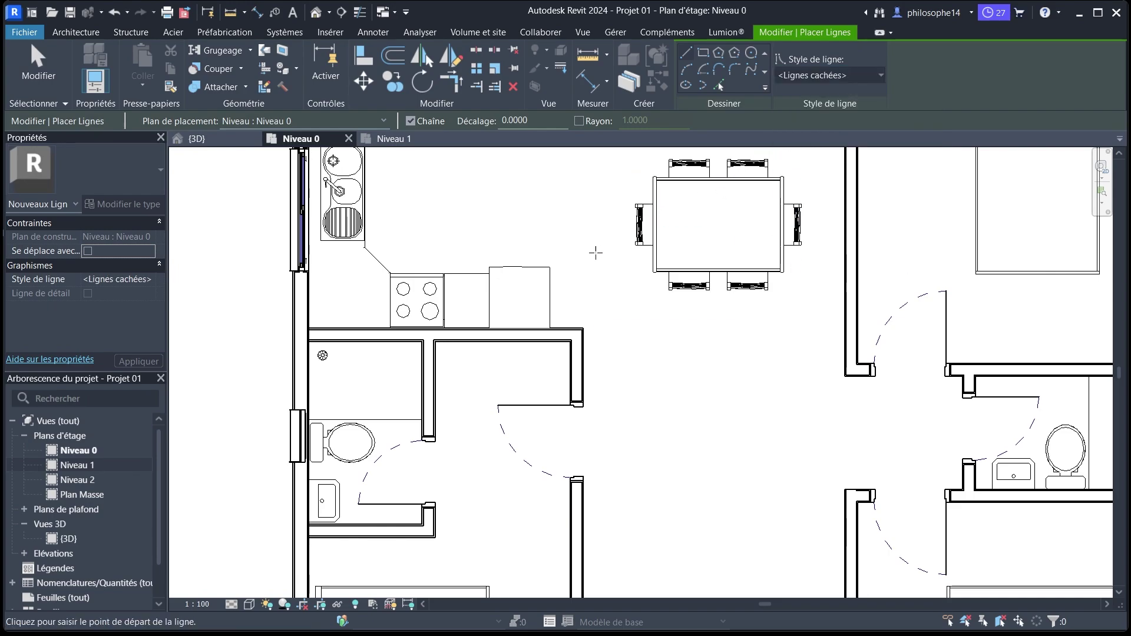
{"action": "scroll", "coordinate": [471, 349], "scroll_direction": "up", "scroll_amount": 2}
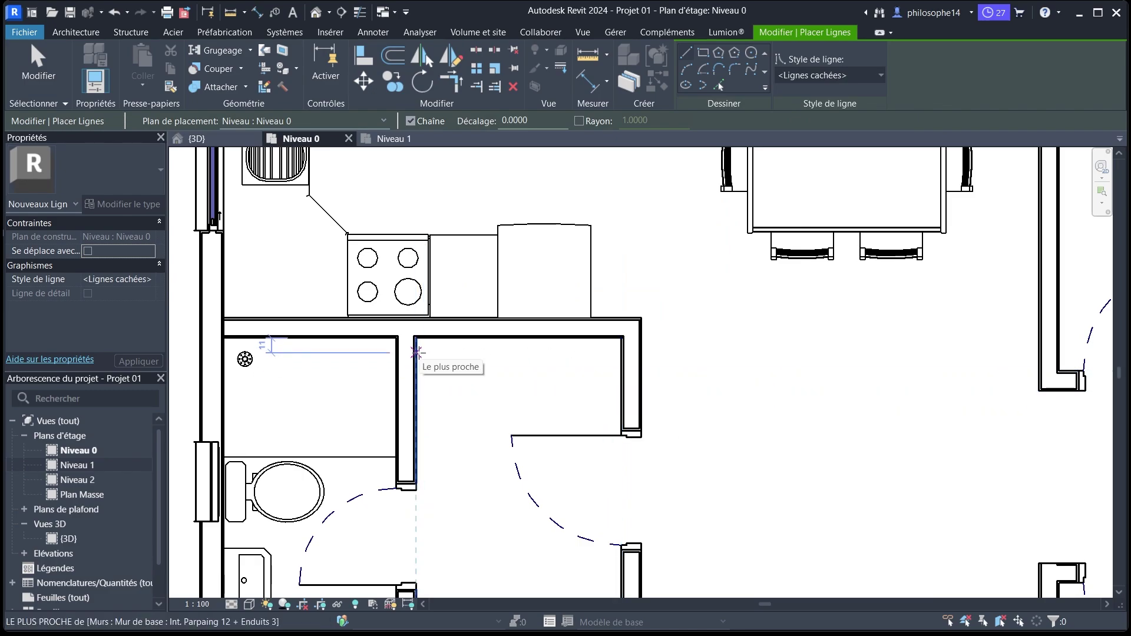
{"action": "type", "text": "0.70"}
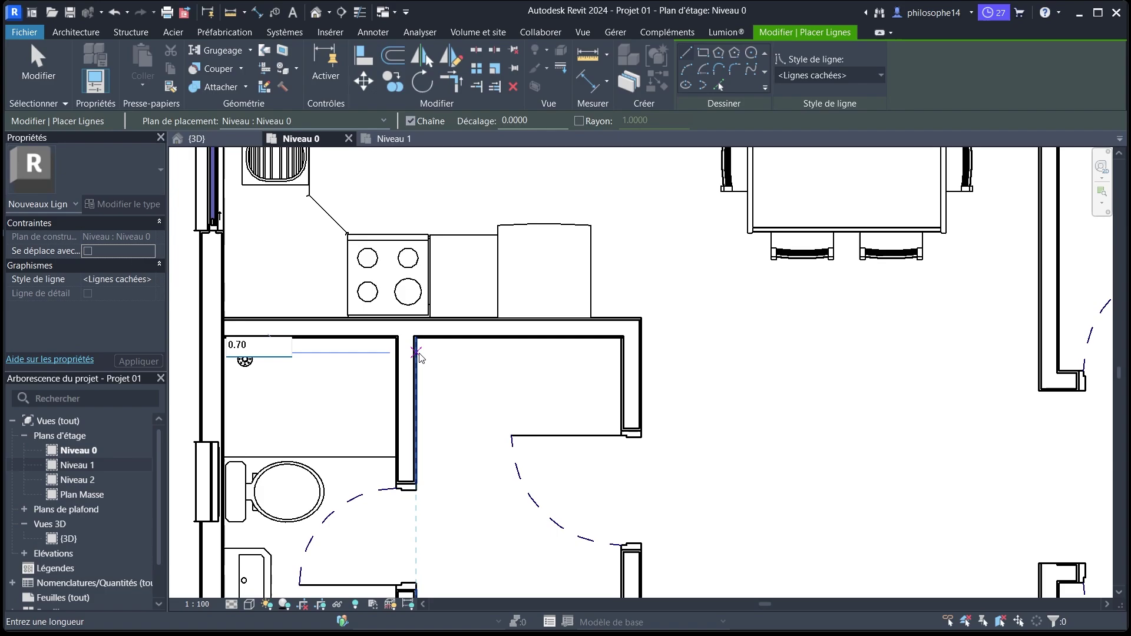
{"action": "key", "text": "Return"}
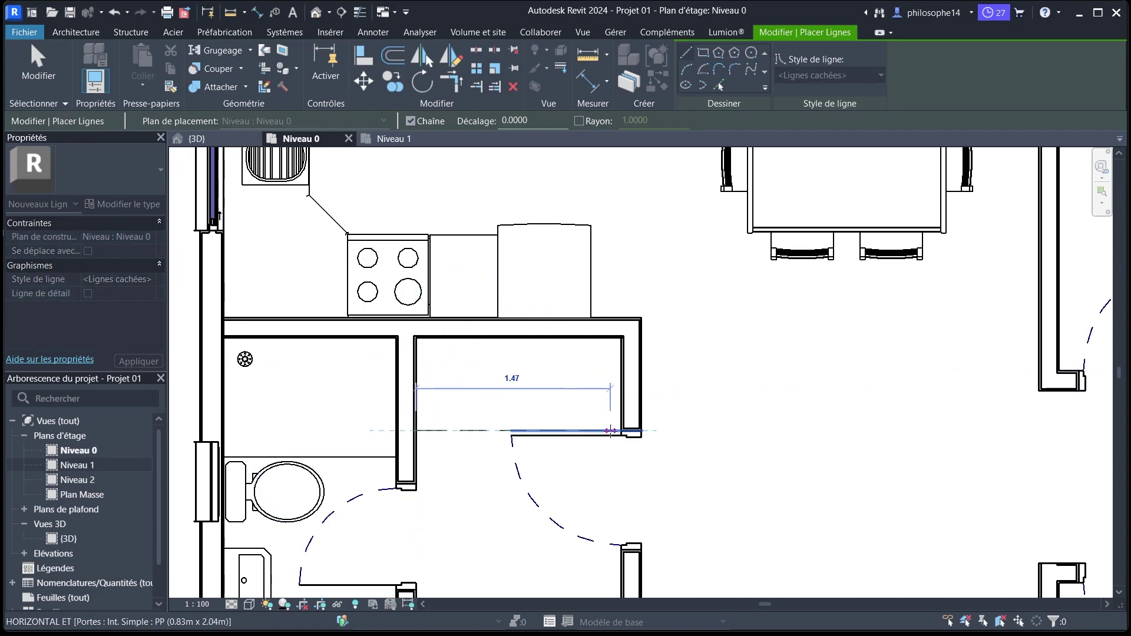
{"action": "left_click", "coordinate": [623, 430]}
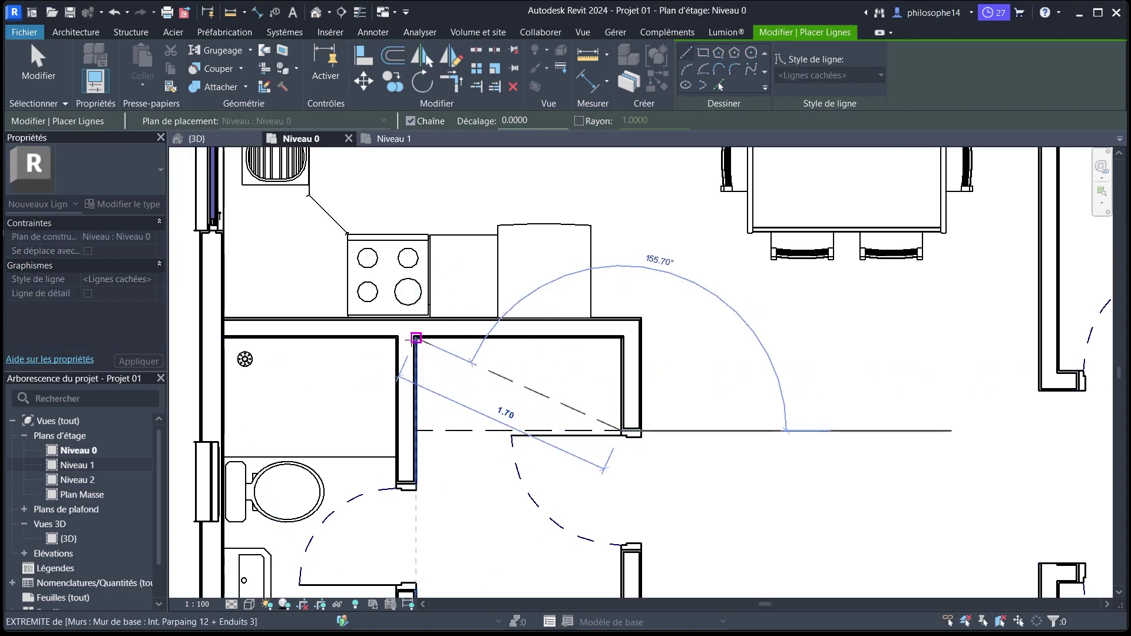
Cross the closet recess behind the kitchen with two diagonal hidden lines joining its opposite corners.
{"action": "left_click", "coordinate": [416, 338]}
{"action": "left_click", "coordinate": [416, 431]}
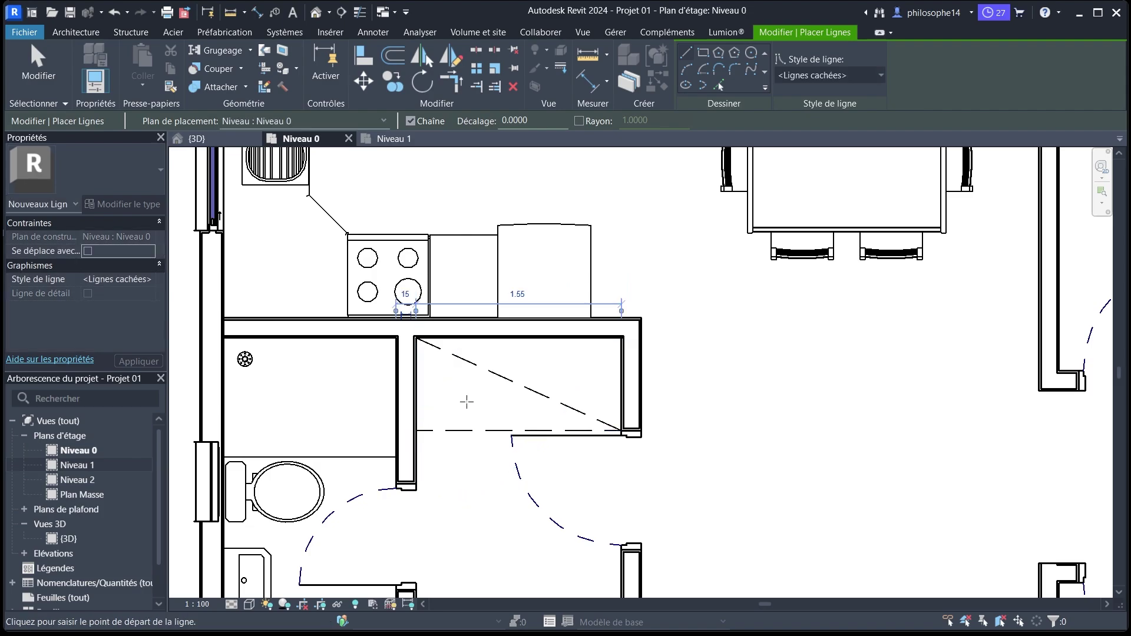
{"action": "left_click", "coordinate": [416, 431]}
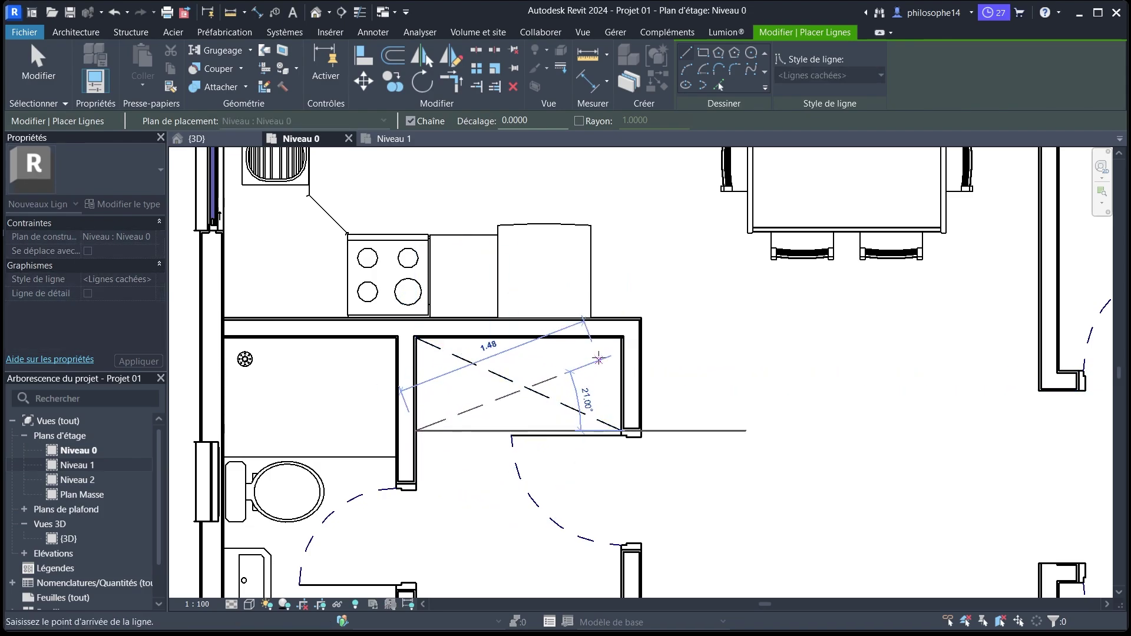
{"action": "left_click", "coordinate": [620, 339]}
{"action": "scroll", "coordinate": [495, 322], "scroll_direction": "down", "scroll_amount": 3}
{"action": "key", "text": "Escape"}
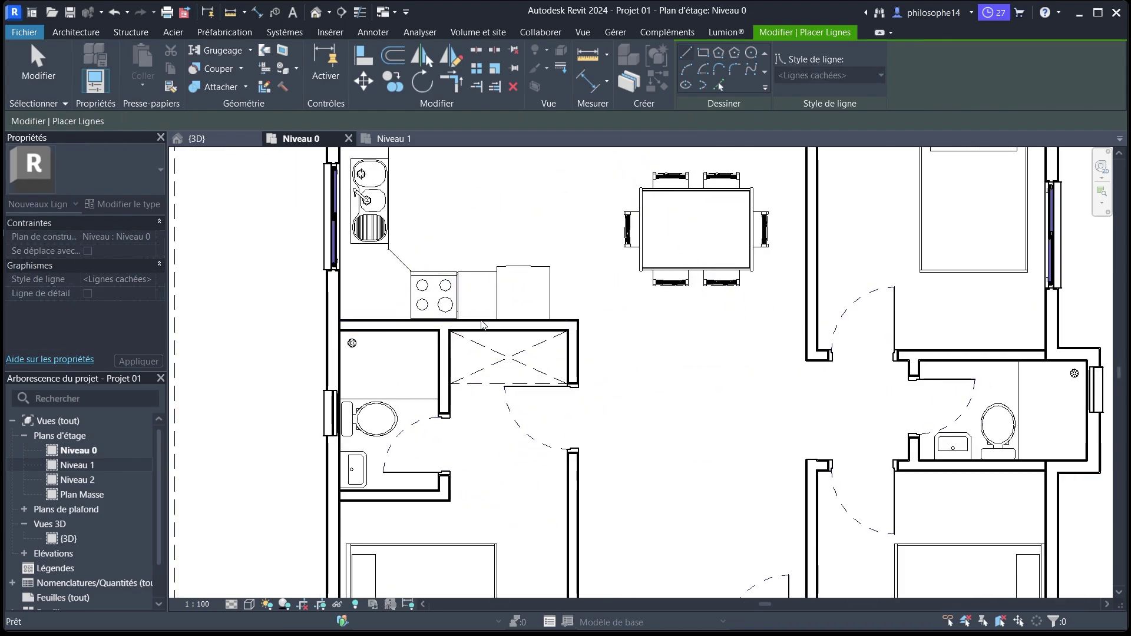
Outline a 0.70 m deep closet with hidden lines in the single bedroom nearest the dining table, from the door jamb to the exterior wall.
{"action": "scroll", "coordinate": [424, 303], "scroll_direction": "down", "scroll_amount": 2}
{"action": "scroll", "coordinate": [742, 319], "scroll_direction": "up", "scroll_amount": 4}
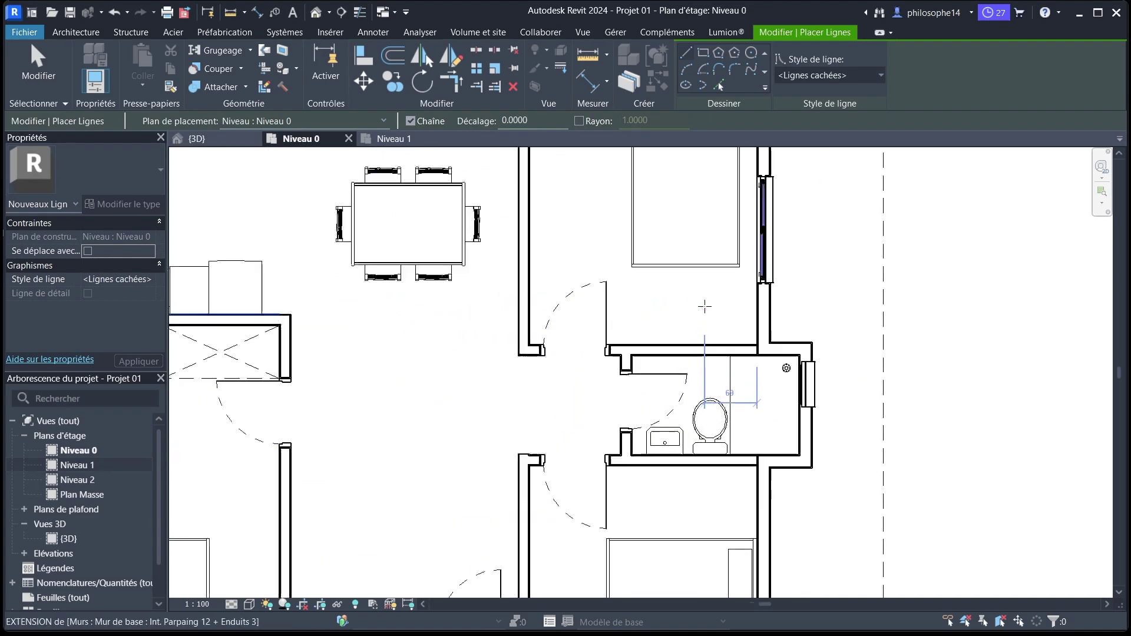
{"action": "left_click", "coordinate": [578, 359]}
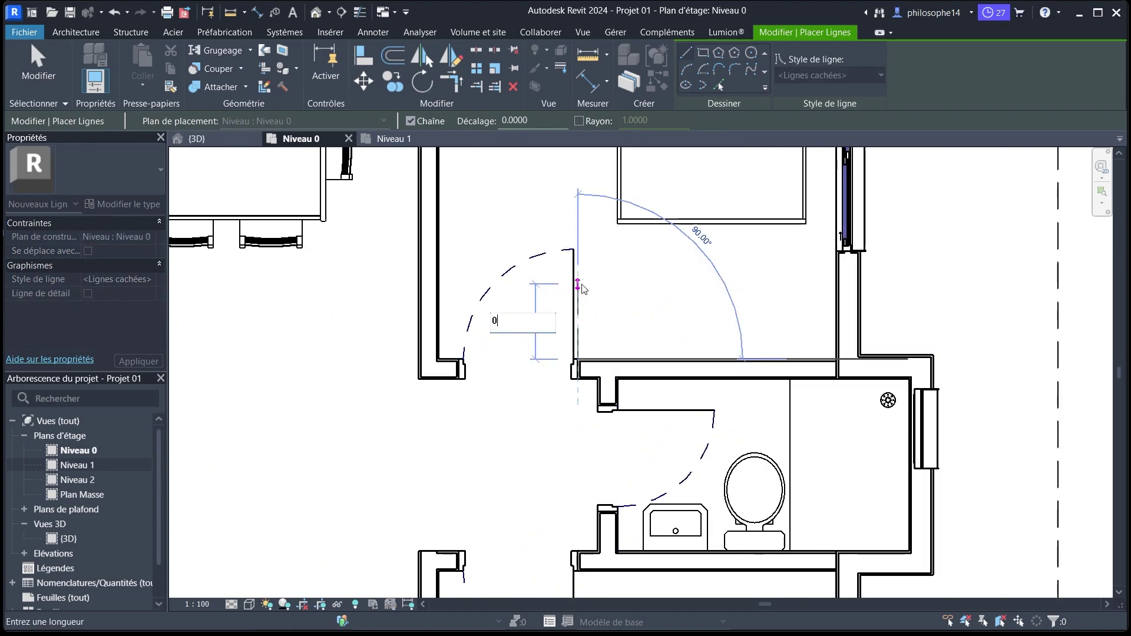
{"action": "type", "text": "0.70"}
{"action": "key", "text": "Return"}
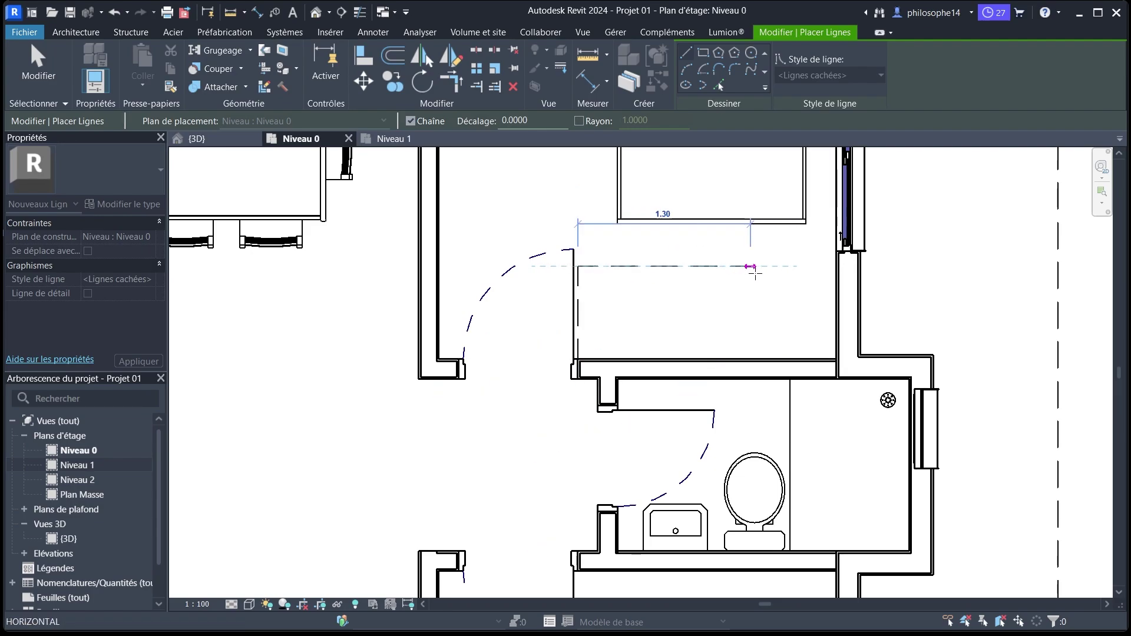
{"action": "left_click", "coordinate": [837, 266]}
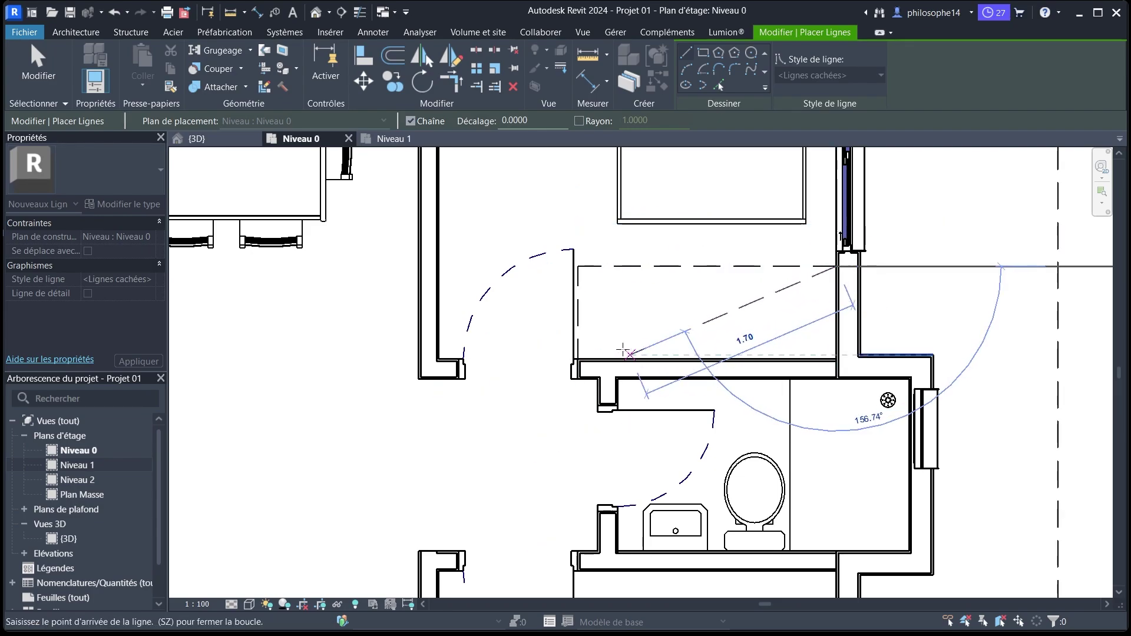
Add two crossing diagonal hidden lines between the corners of the closet in the bedroom nearest the dining table.
{"action": "left_click", "coordinate": [578, 359]}
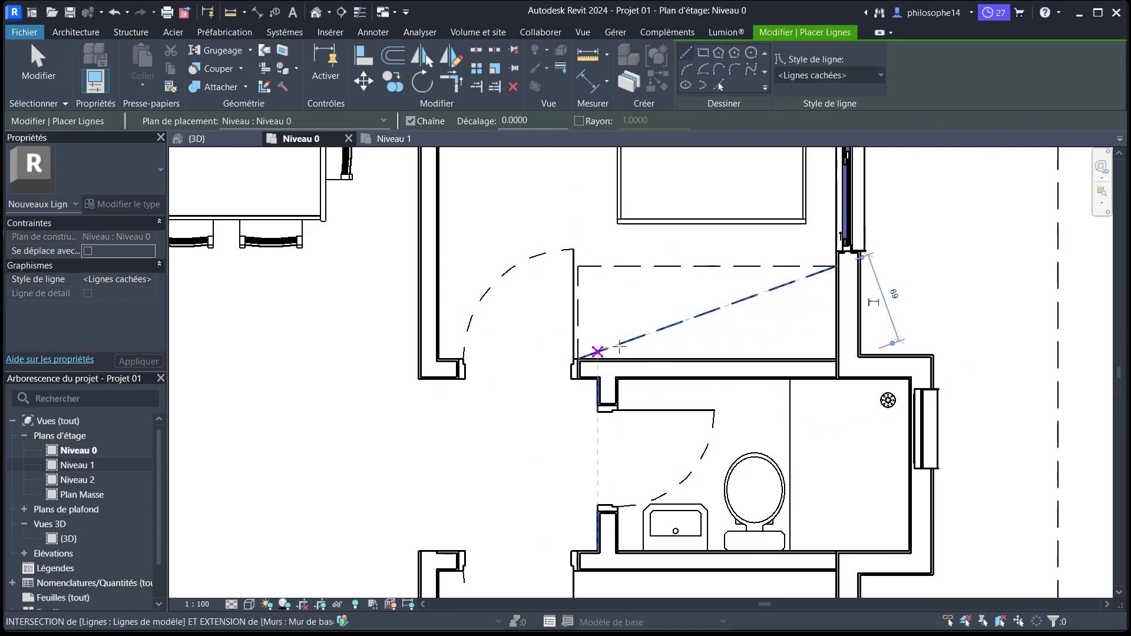
{"action": "left_click", "coordinate": [578, 266]}
{"action": "left_click", "coordinate": [836, 359]}
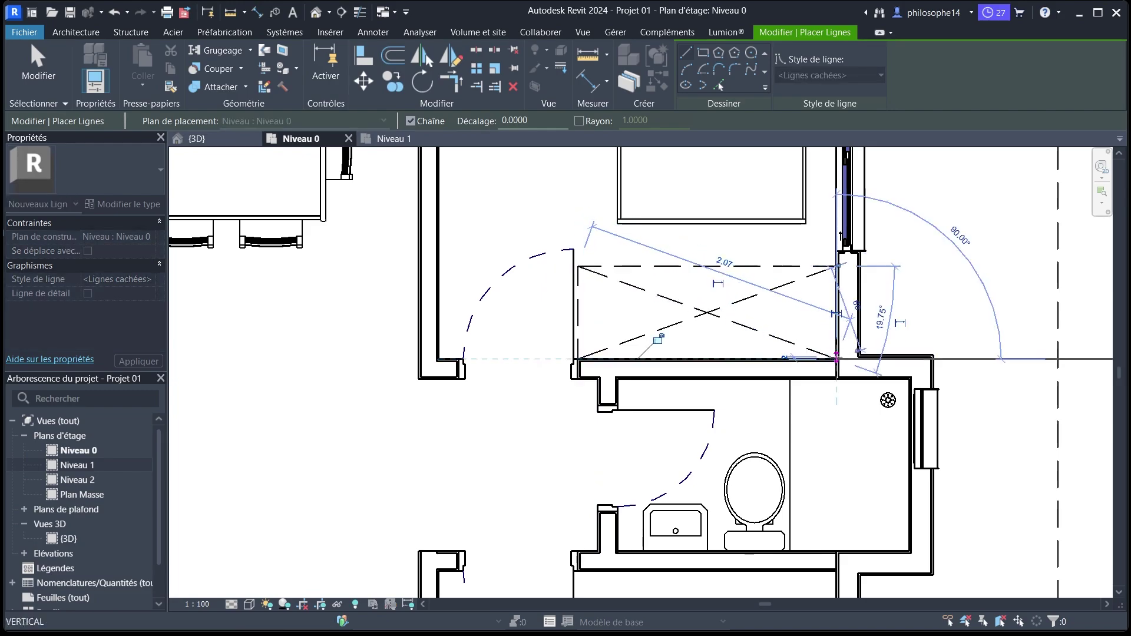
{"action": "key", "text": "Escape"}
Outline a 0.70 m deep hidden-line closet in the bedroom on the bathroom's other side, from the door jamb to the exterior wall.
{"action": "scroll", "coordinate": [730, 322], "scroll_direction": "down", "scroll_amount": 4}
{"action": "scroll", "coordinate": [611, 350], "scroll_direction": "up", "scroll_amount": 4}
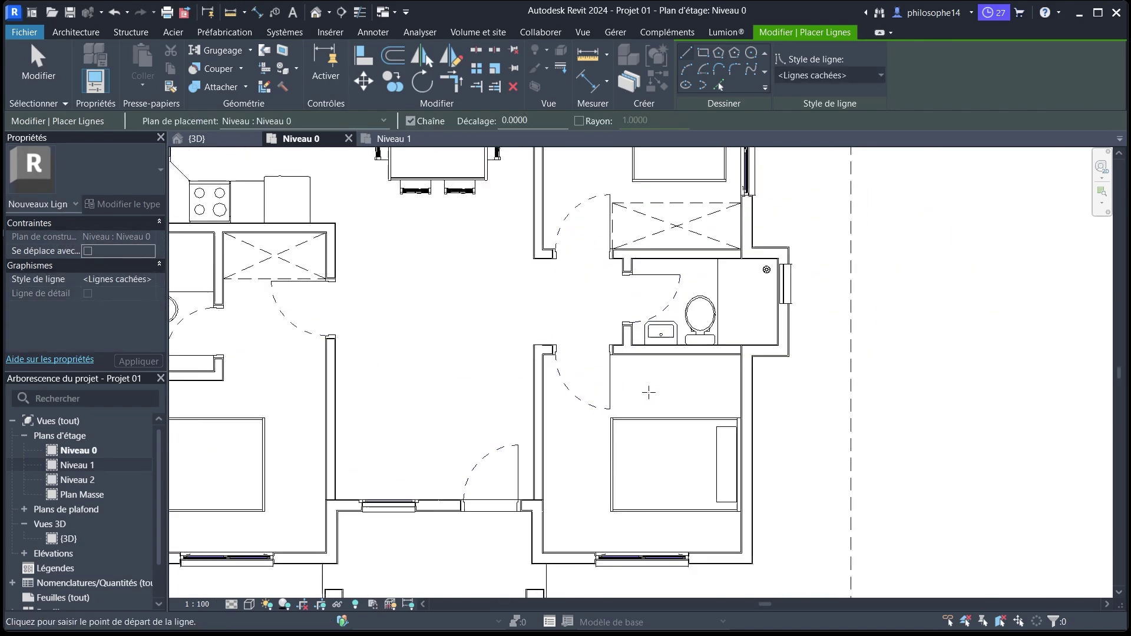
{"action": "scroll", "coordinate": [611, 350], "scroll_direction": "up", "scroll_amount": 3}
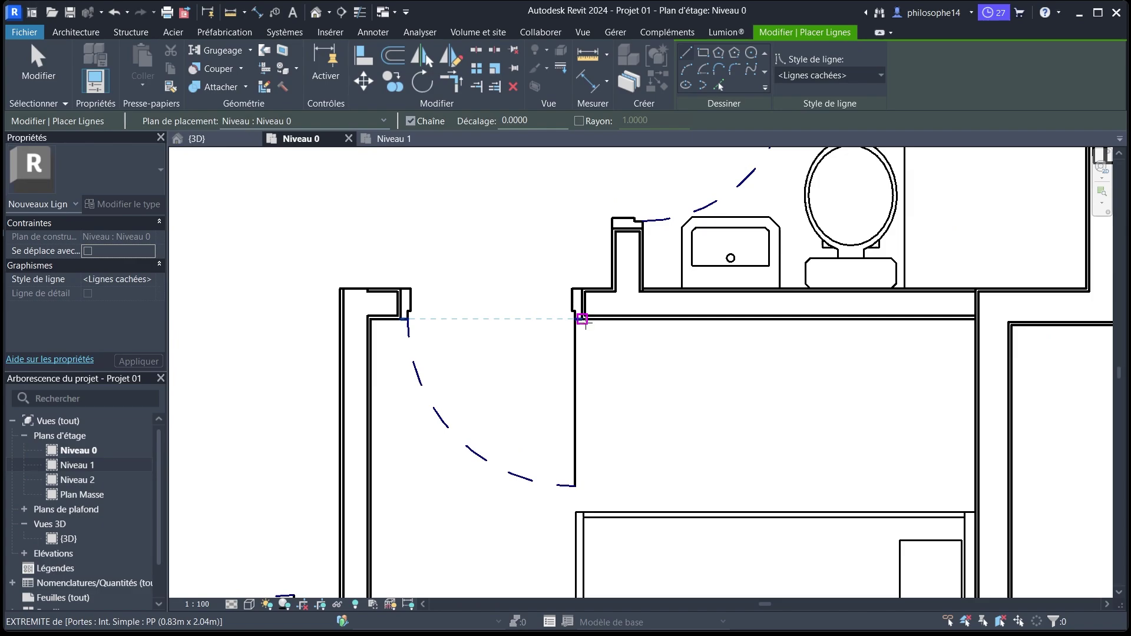
{"action": "left_click", "coordinate": [582, 319]}
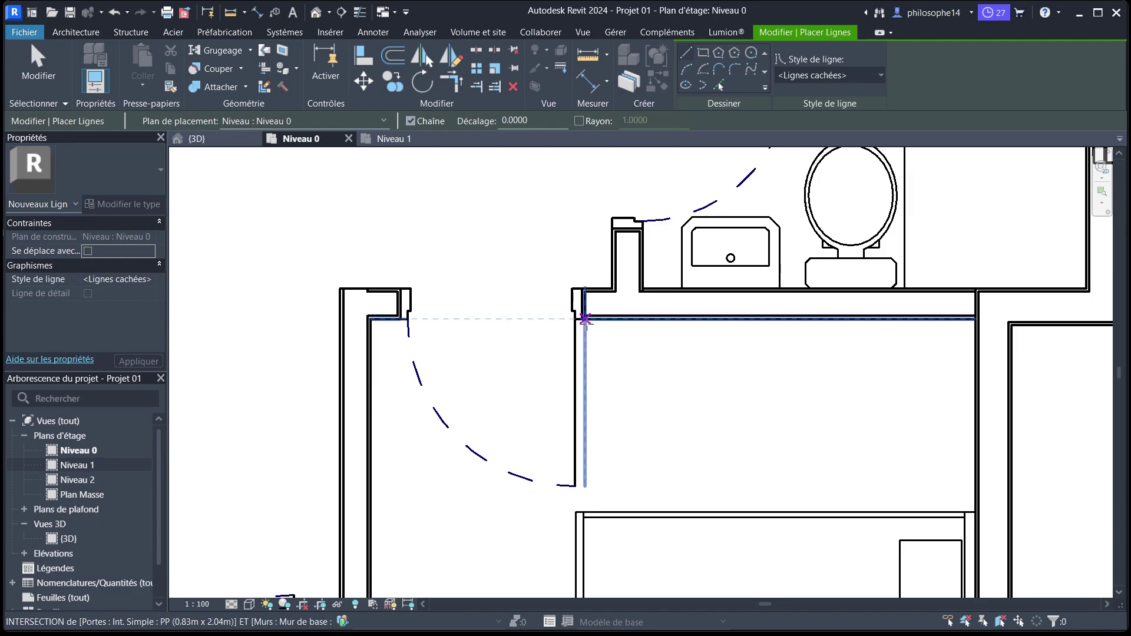
{"action": "type", "text": "0.7"}
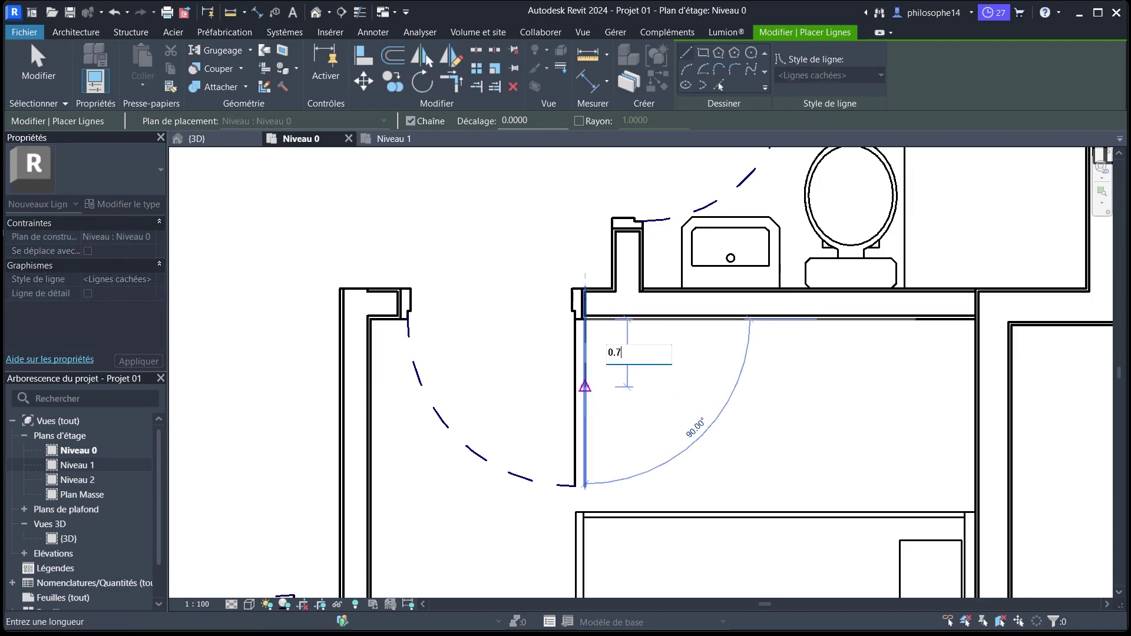
{"action": "type", "text": "0"}
{"action": "key", "text": "Return"}
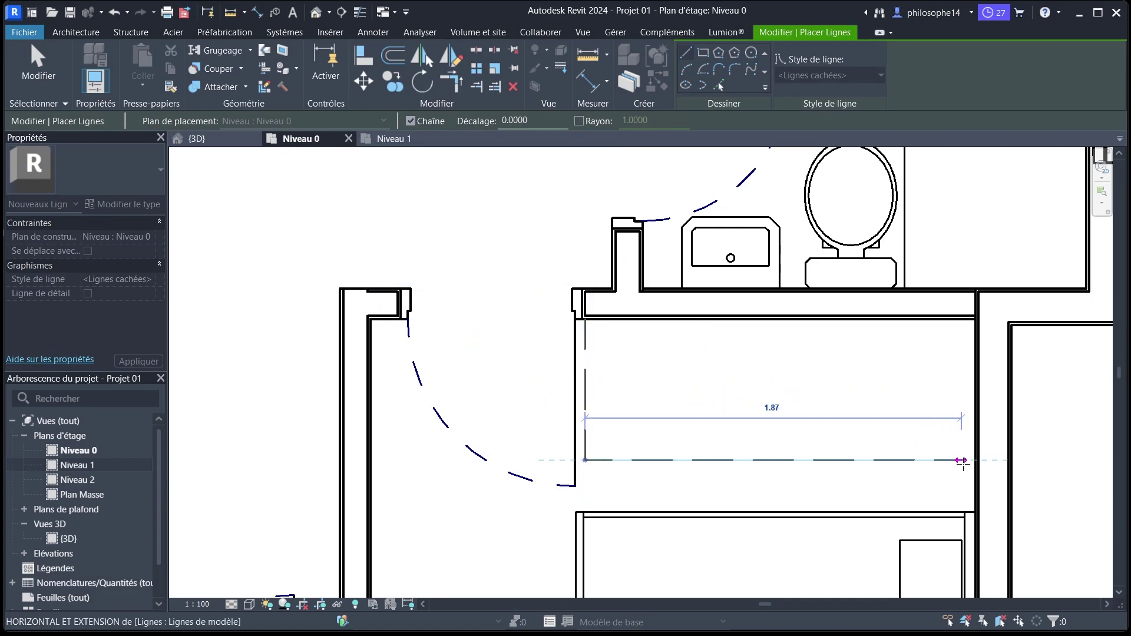
{"action": "left_click", "coordinate": [975, 460]}
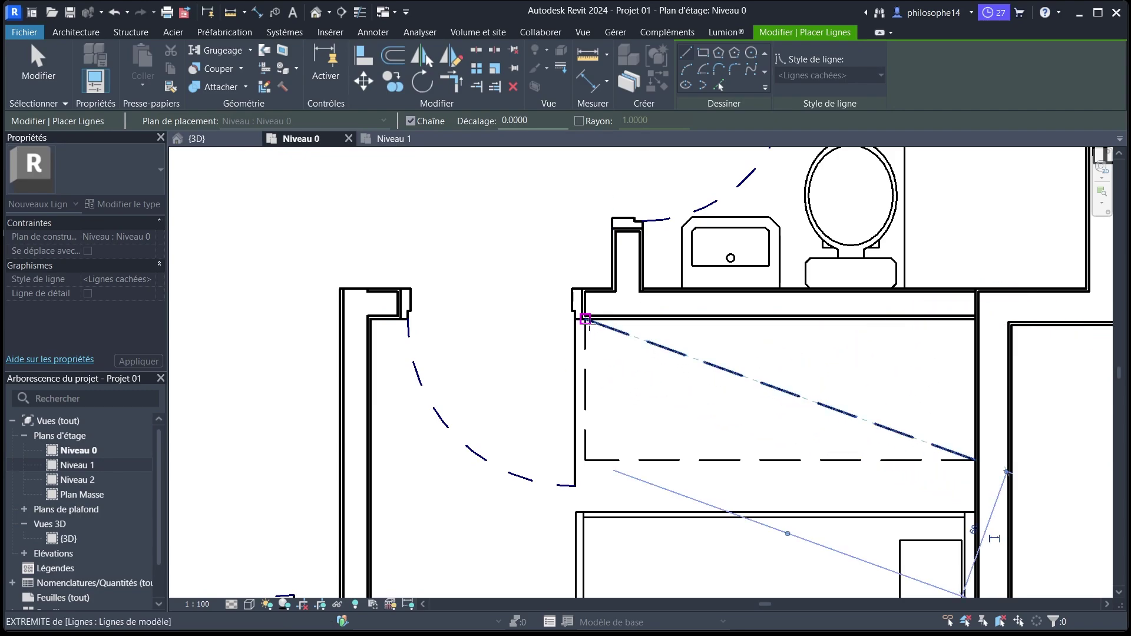
Cross this second bedroom closet with two diagonal hidden lines, finish the model line command and fit the whole plan in view.
{"action": "left_click", "coordinate": [585, 319]}
{"action": "left_click", "coordinate": [975, 318]}
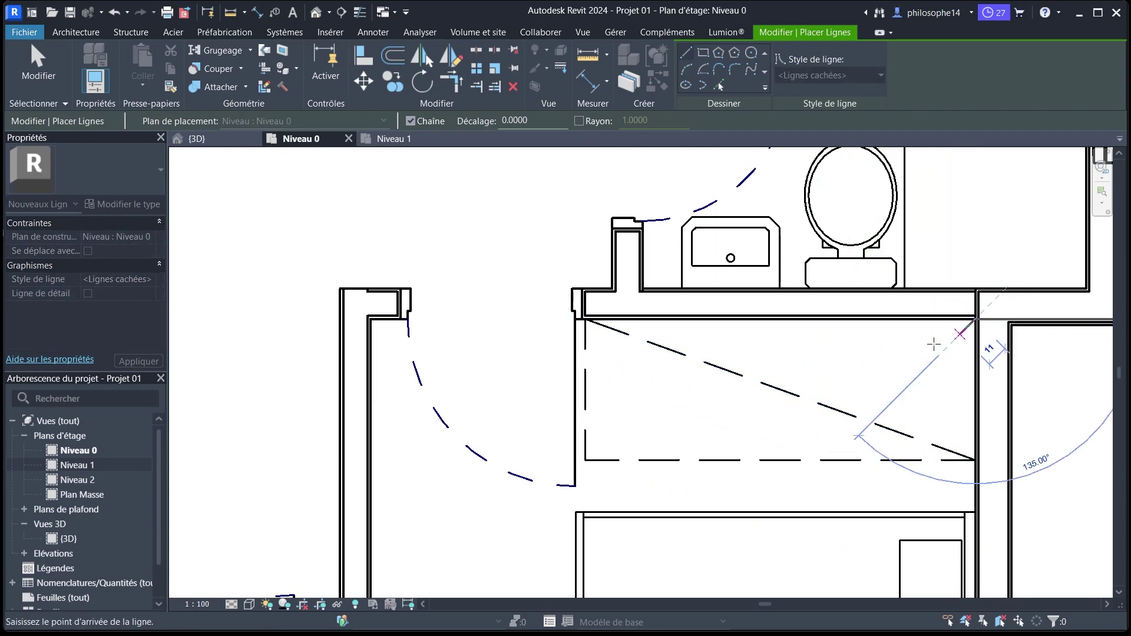
{"action": "left_click", "coordinate": [585, 460]}
{"action": "key", "text": "Escape"}
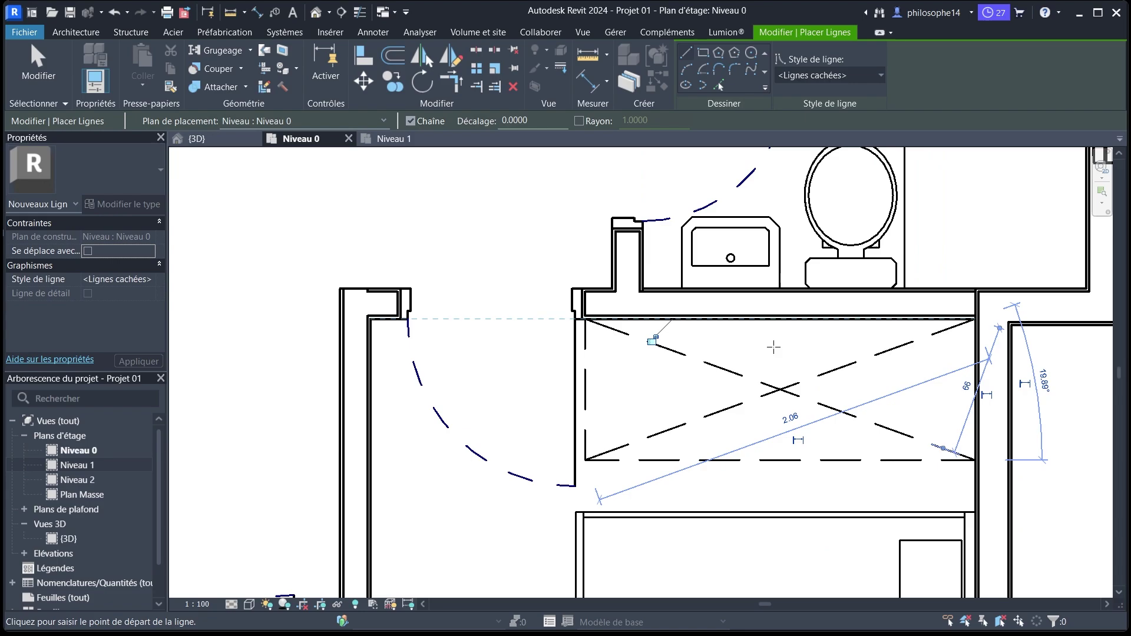
{"action": "scroll", "coordinate": [772, 345], "scroll_direction": "down", "scroll_amount": 5}
{"action": "right_click", "coordinate": [659, 306]}
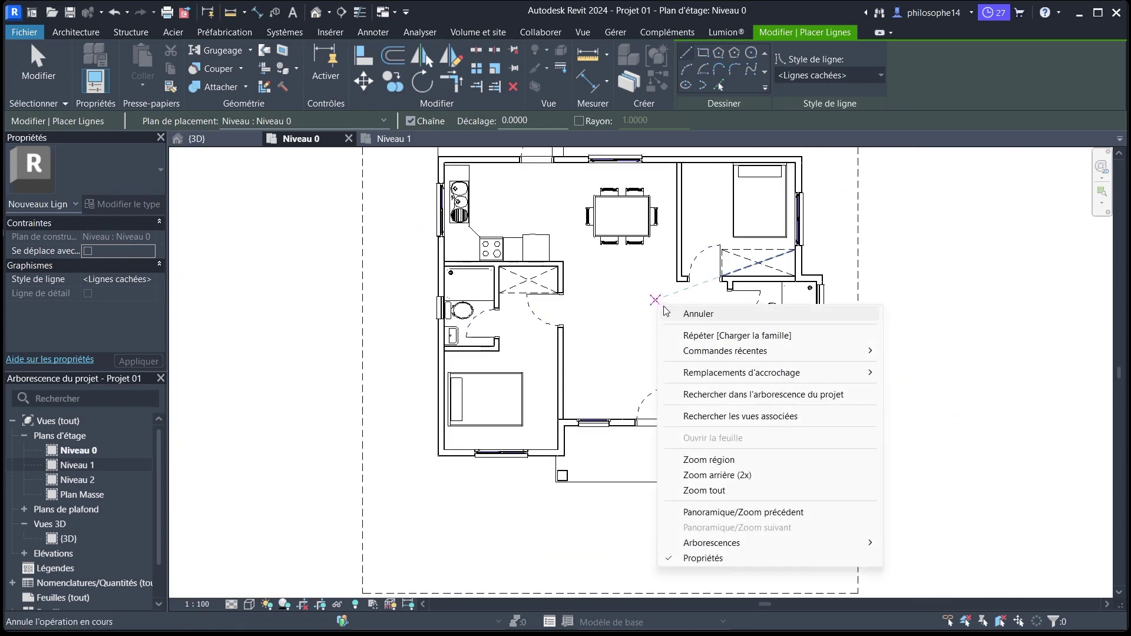
{"action": "left_click", "coordinate": [695, 314]}
{"action": "right_click", "coordinate": [627, 297]}
{"action": "left_click", "coordinate": [660, 489]}
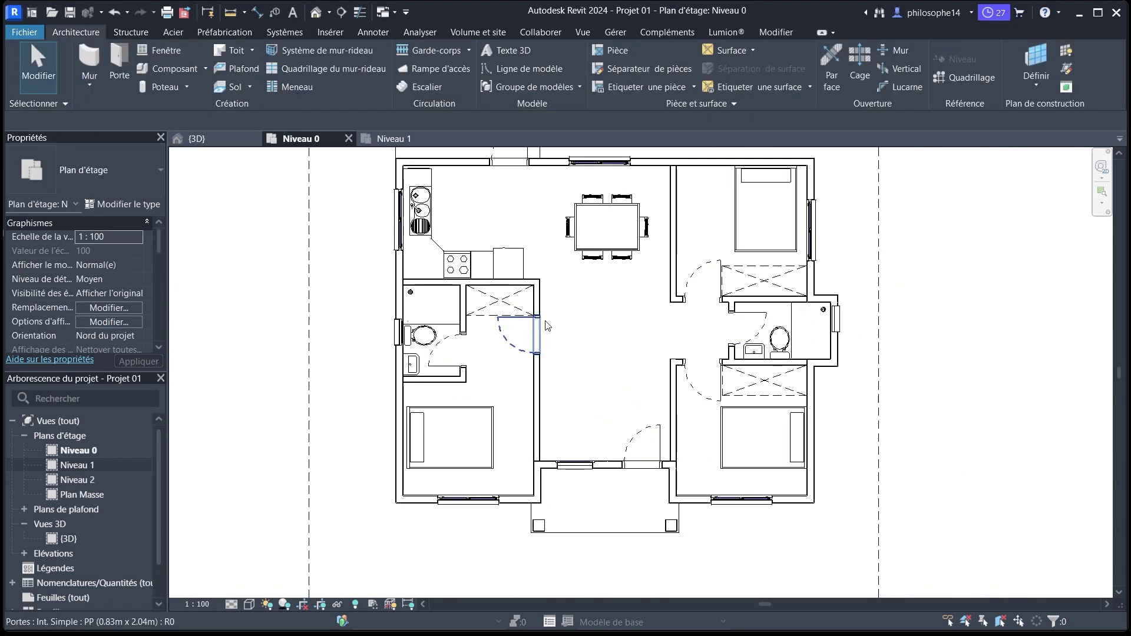
Select the 0.83 m x 2.04 m interior door of the bedroom nearest the dining table.
{"action": "scroll", "coordinate": [547, 325], "scroll_direction": "down", "scroll_amount": 3}
{"action": "scroll", "coordinate": [575, 335], "scroll_direction": "up", "scroll_amount": 3}
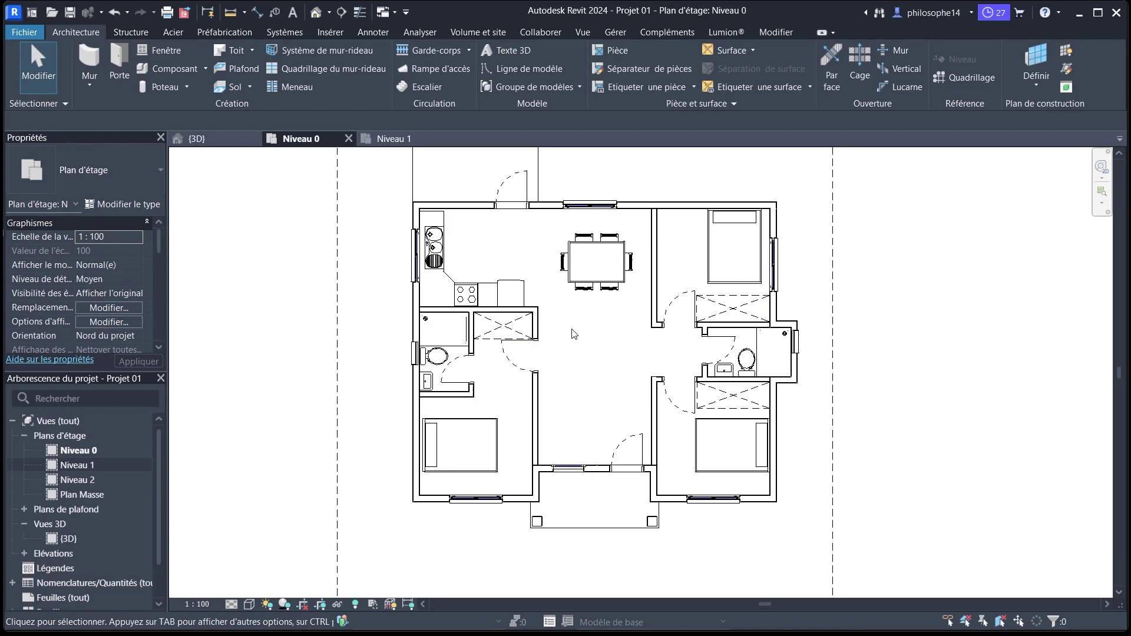
{"action": "scroll", "coordinate": [560, 302], "scroll_direction": "up", "scroll_amount": 2}
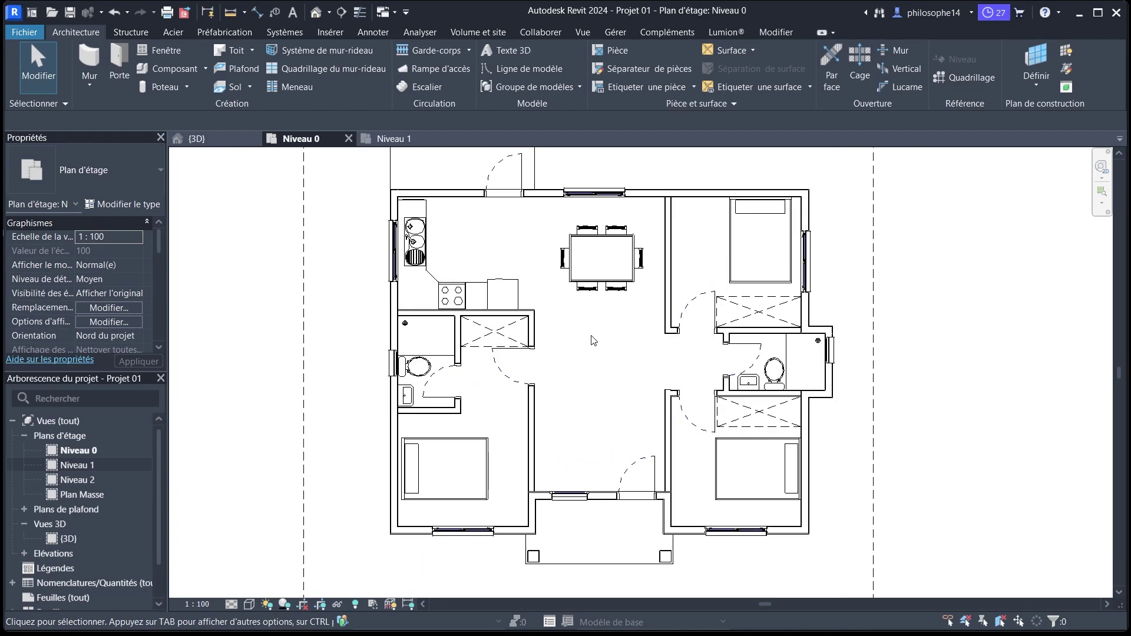
{"action": "left_click", "coordinate": [694, 311]}
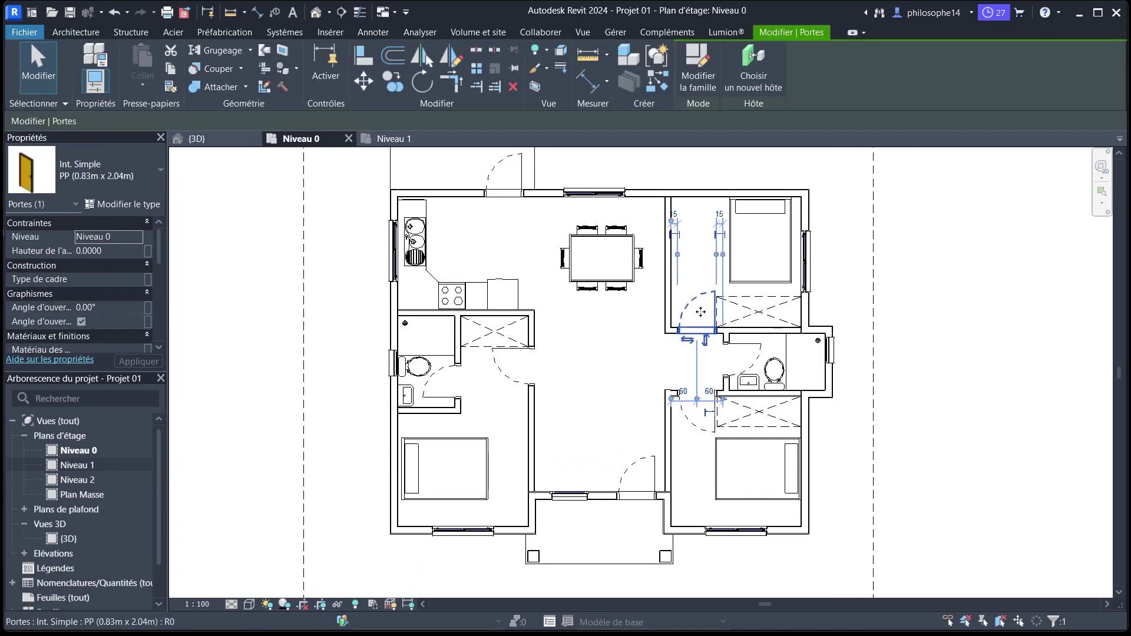